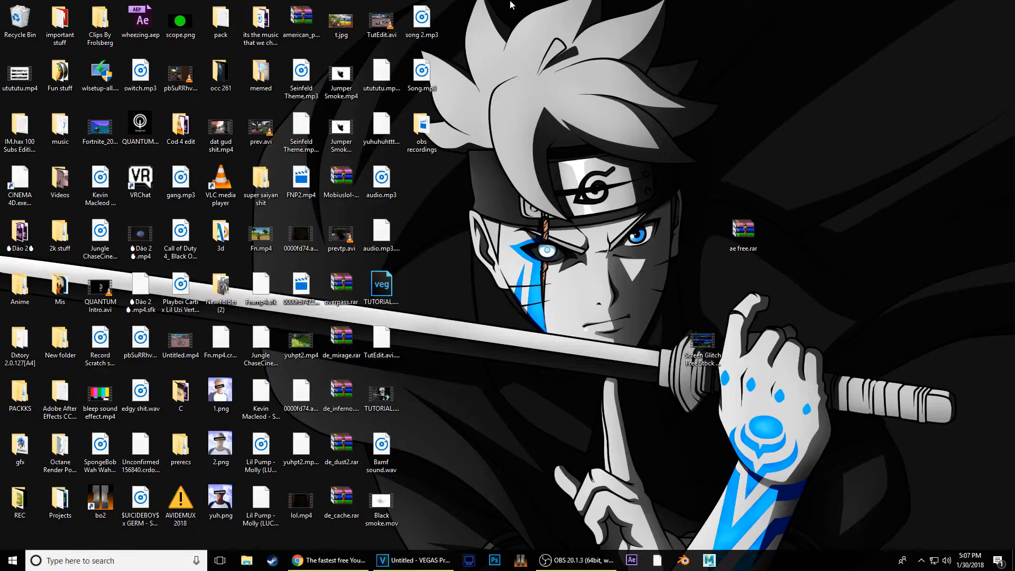
Switch to VEGAS Pro and create a new project with Best full-resolution rendering quality, applying these settings to all new projects
left_click(415, 560)
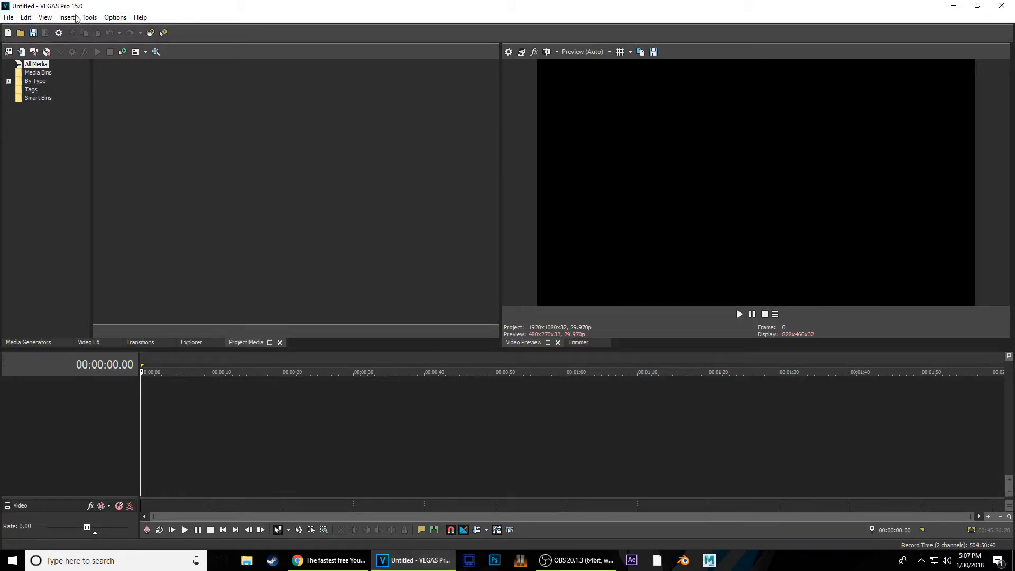
left_click_drag(141, 398, 25, 401)
left_click(11, 19)
left_click(60, 36)
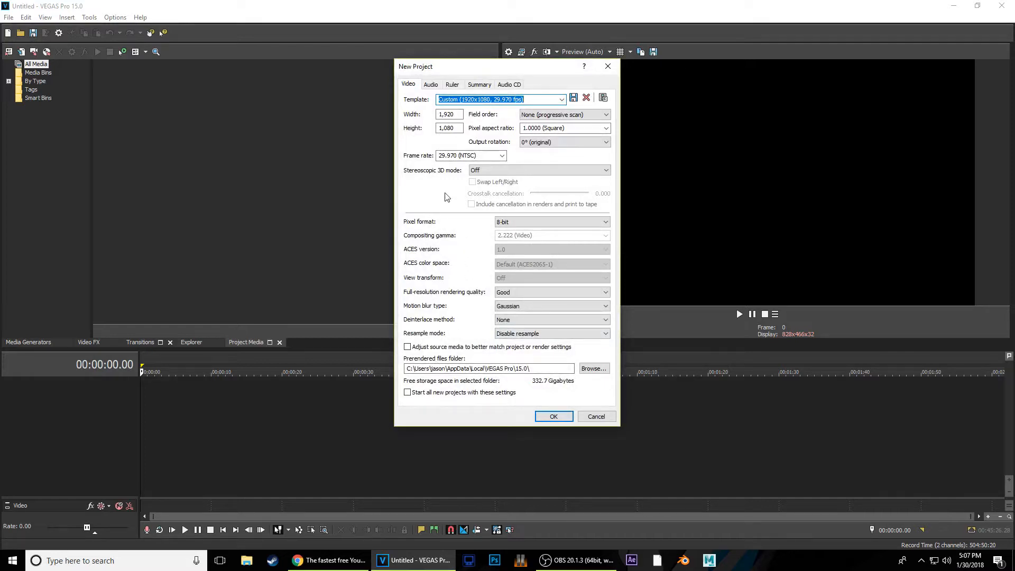
left_click(530, 292)
left_click(517, 306)
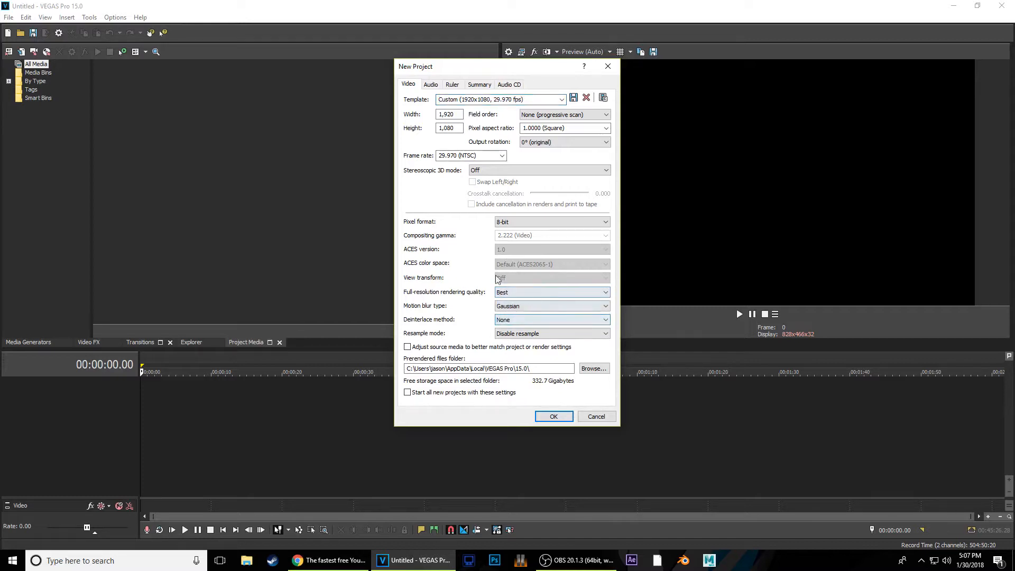
left_click(407, 394)
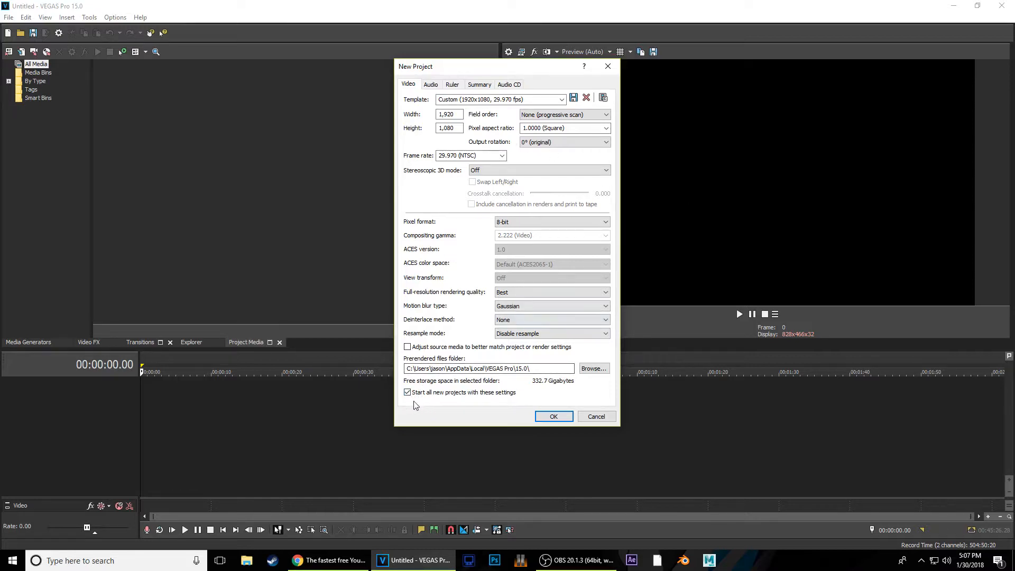
left_click(554, 417)
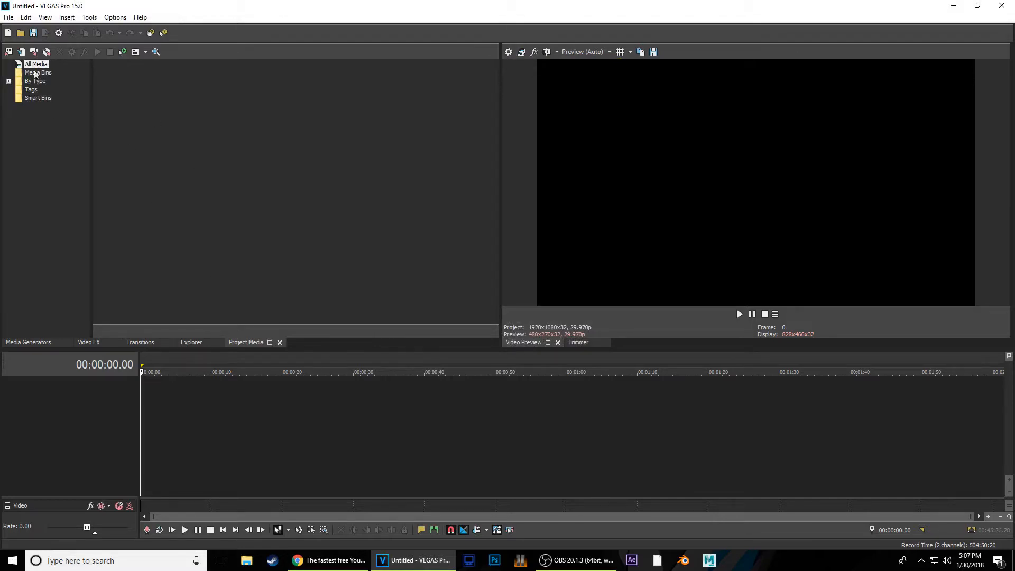
Start importing media and browse to the "clips for 2k final" folder inside "2k stuff" on the Desktop
double_click(318, 198)
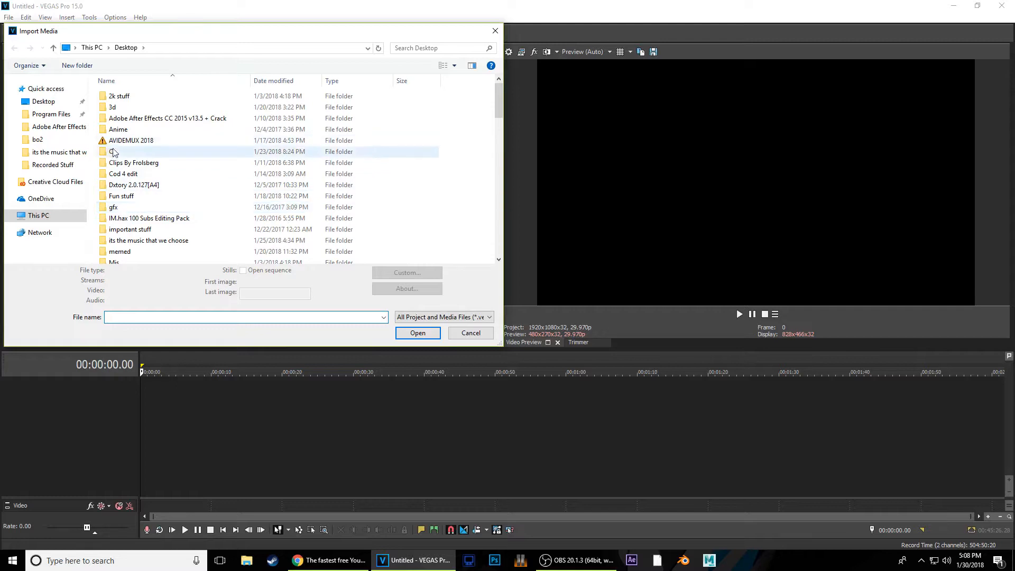
double_click(170, 97)
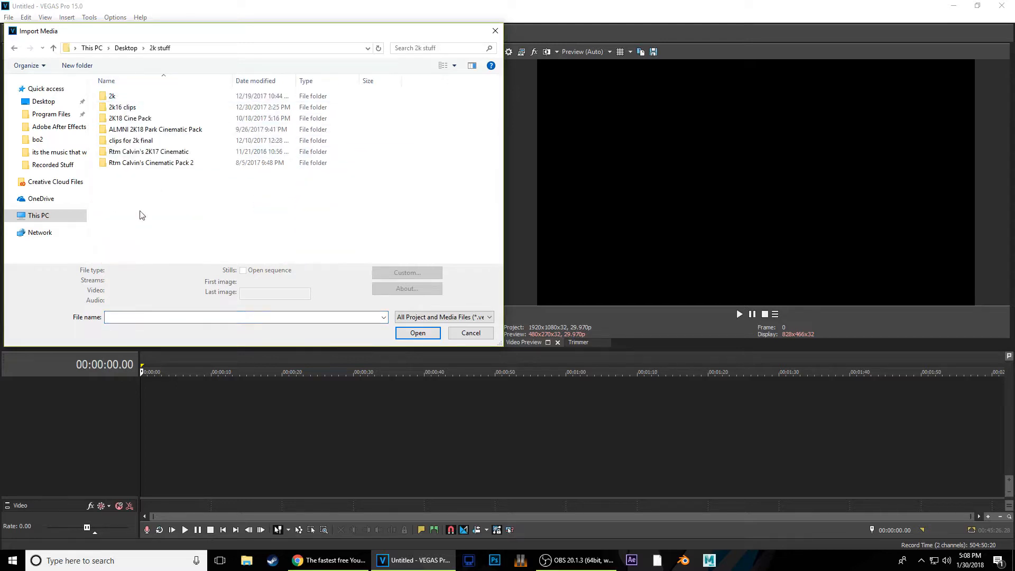
left_click(149, 142)
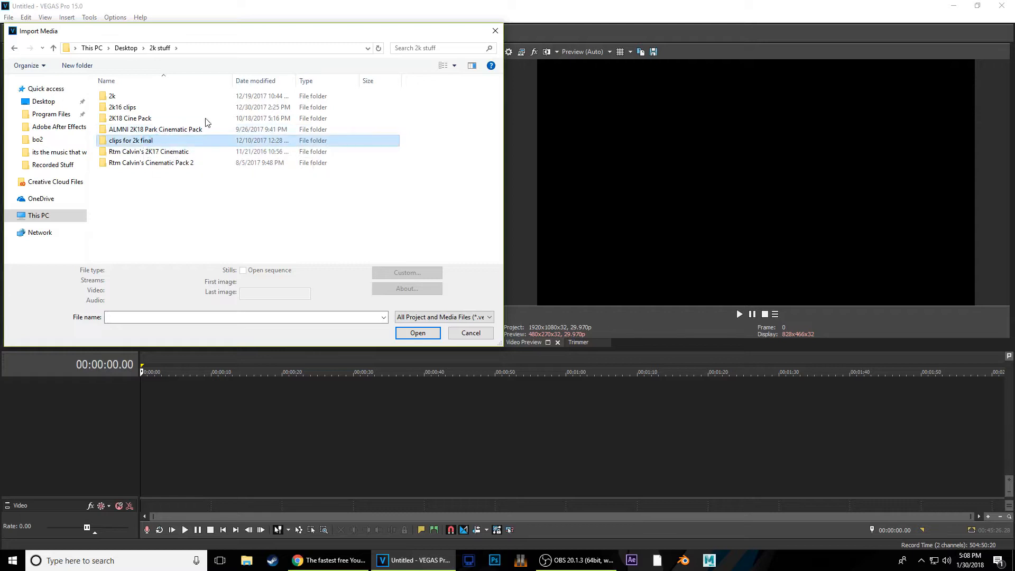
key("Return")
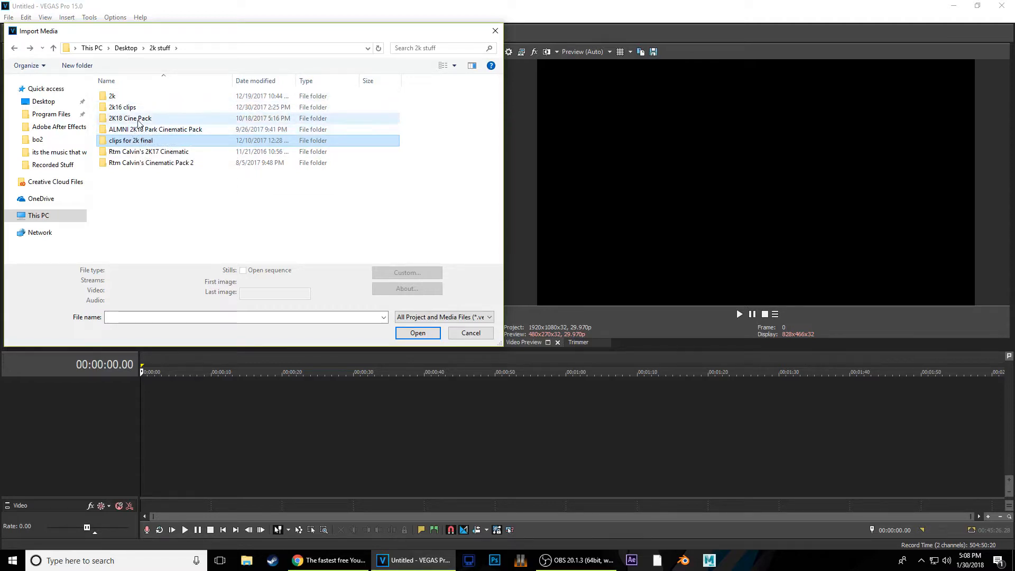
double_click(156, 108)
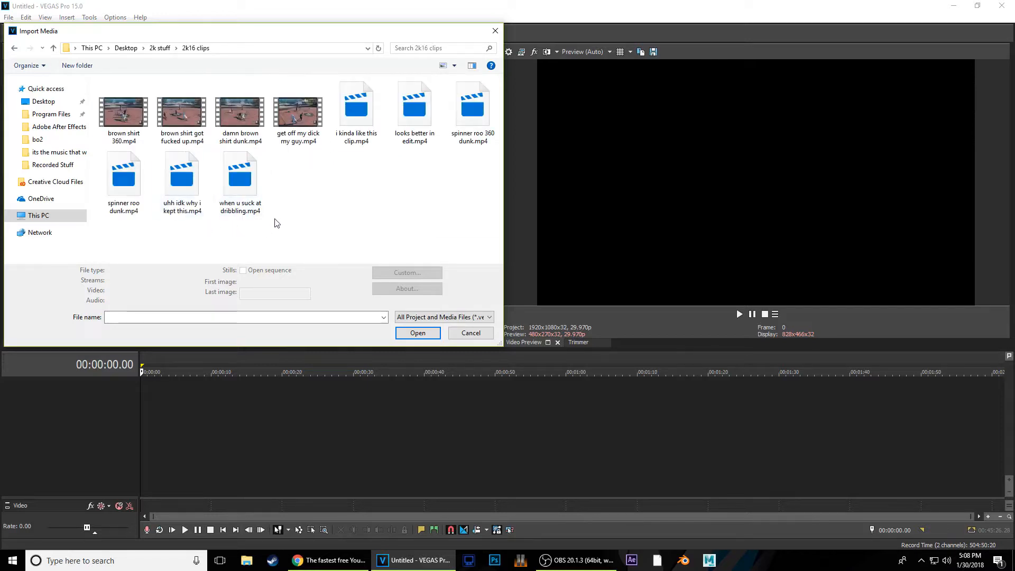
left_click(14, 48)
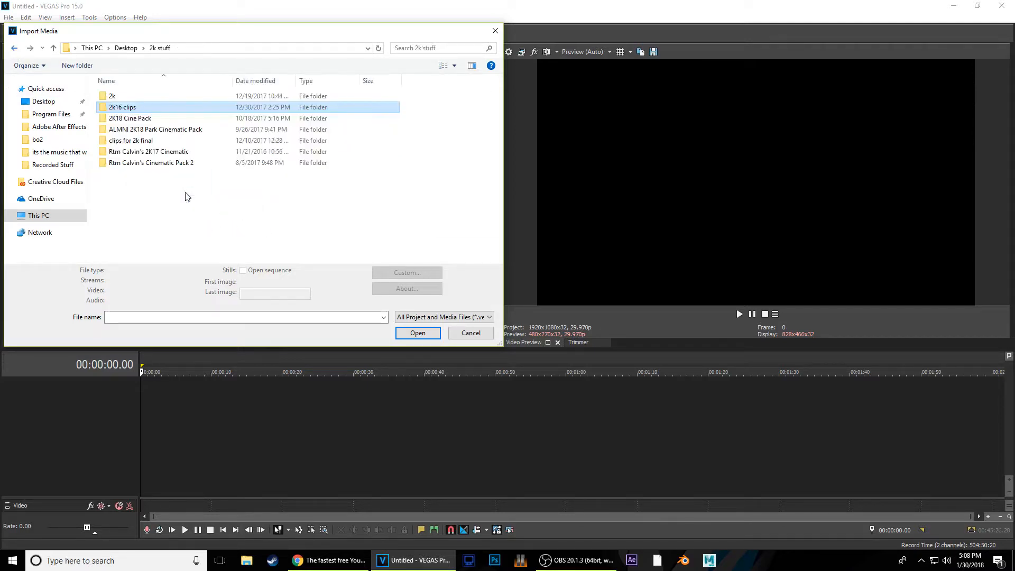
double_click(176, 141)
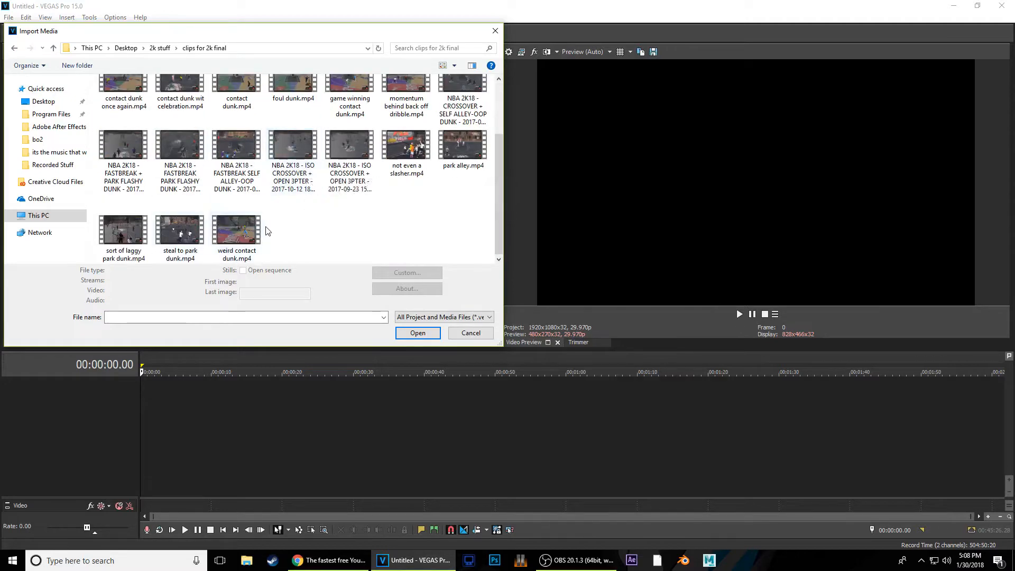
scroll(251, 227, "up", 2)
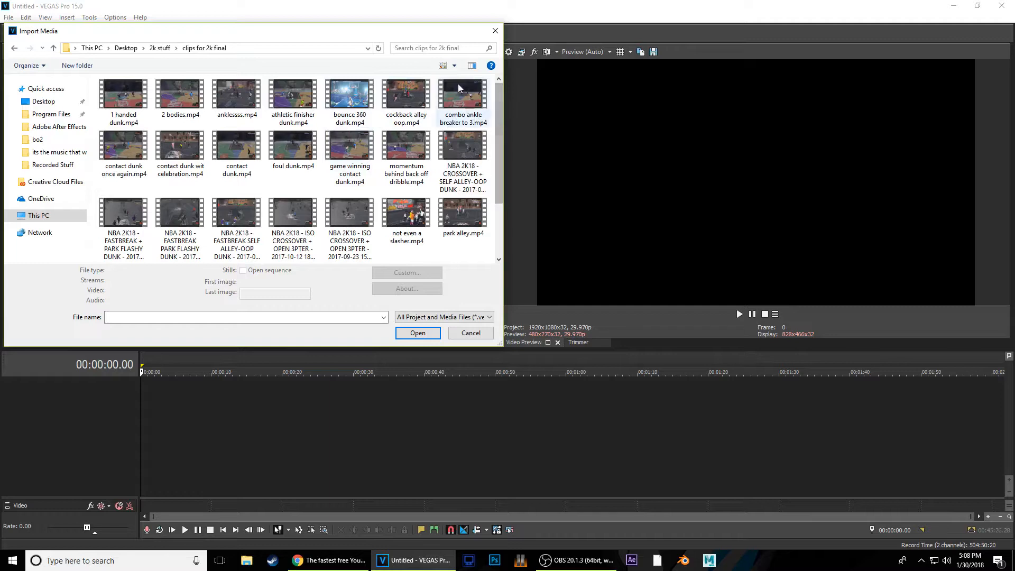
Import 1 handed dunk, 2 bodies, the three clips whose names begin with contact dunk, game winning contact dunk, momentum behind back off dribble and weird contact dunk
left_click(285, 96)
left_click(184, 96, "ctrl")
left_click(184, 96, "ctrl")
left_click(132, 98, "ctrl")
left_click(183, 97, "ctrl")
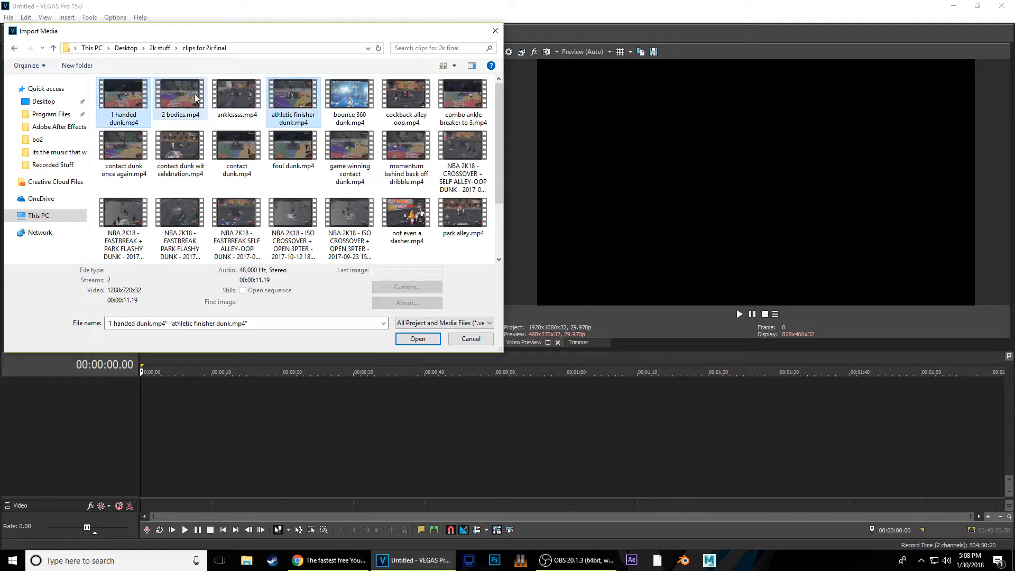
left_click(289, 99, "ctrl")
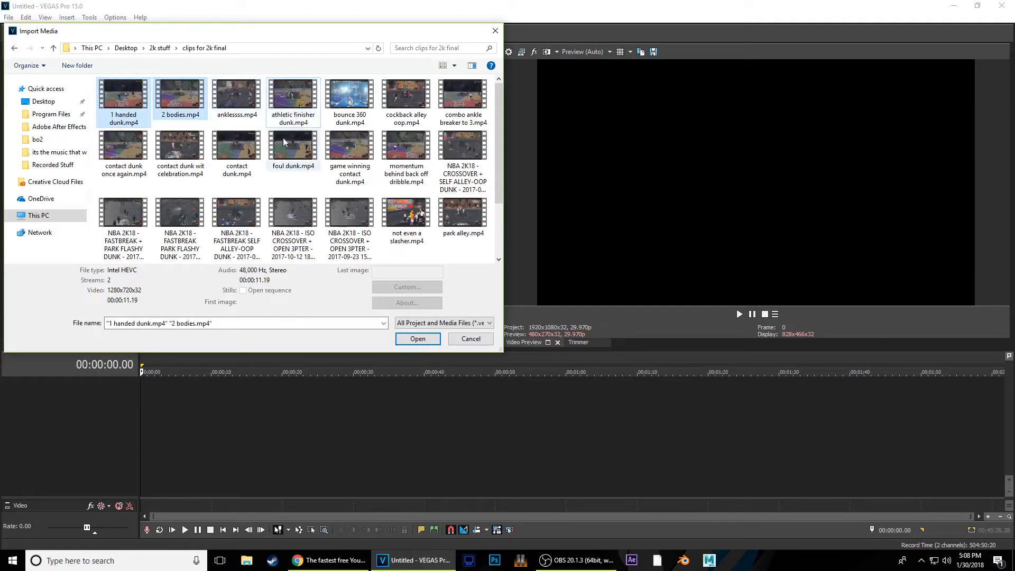
left_click(247, 149, "ctrl")
left_click(171, 152, "ctrl")
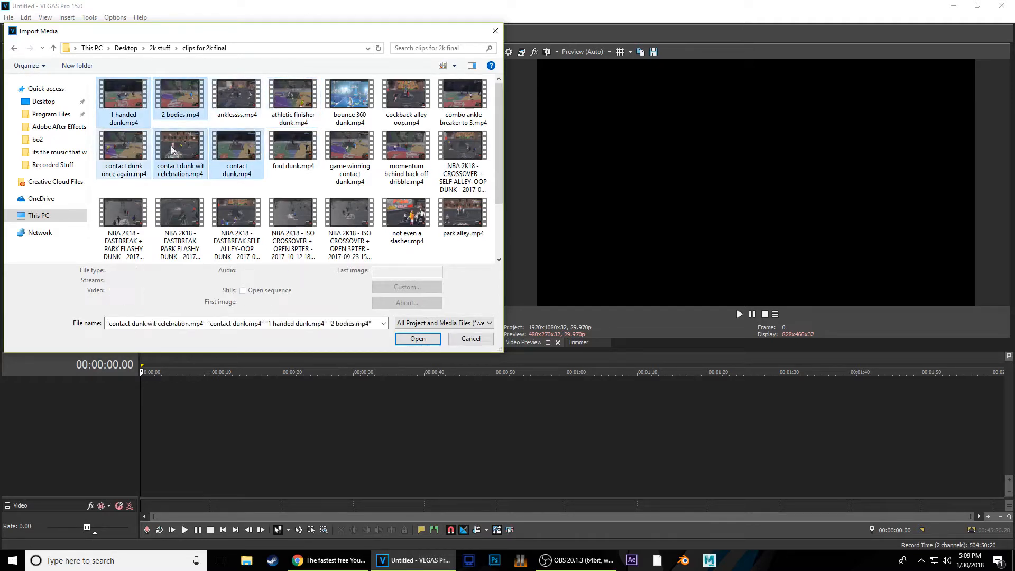
left_click(124, 148, "ctrl")
left_click(353, 150, "ctrl")
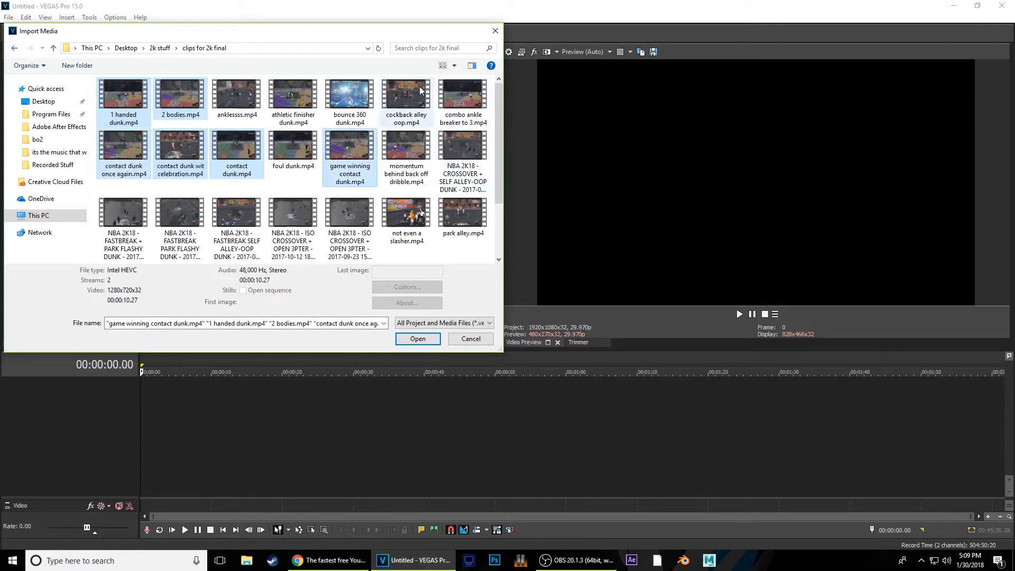
left_click(406, 150, "ctrl")
scroll(399, 222, "down", 1)
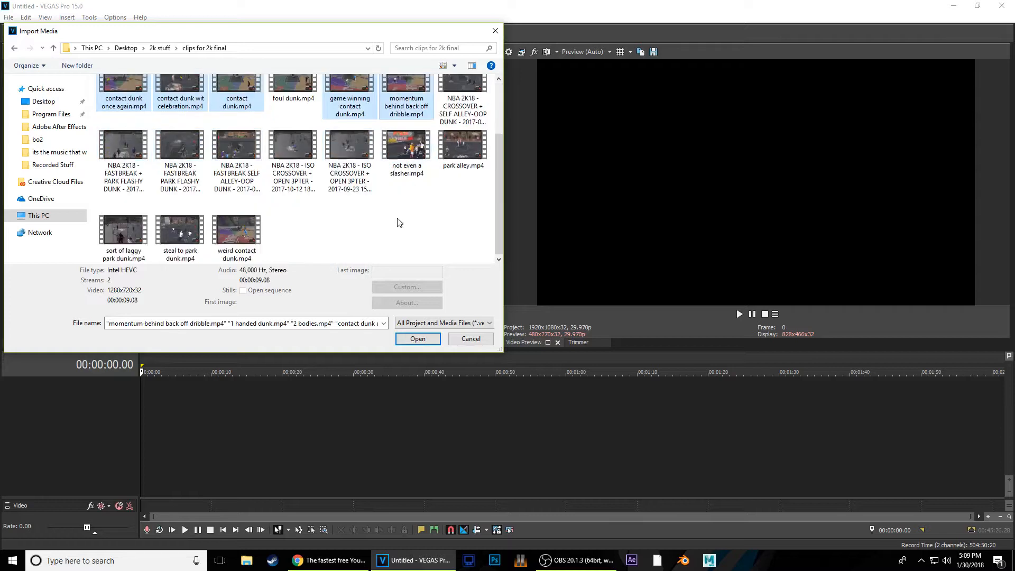
left_click(254, 228, "ctrl")
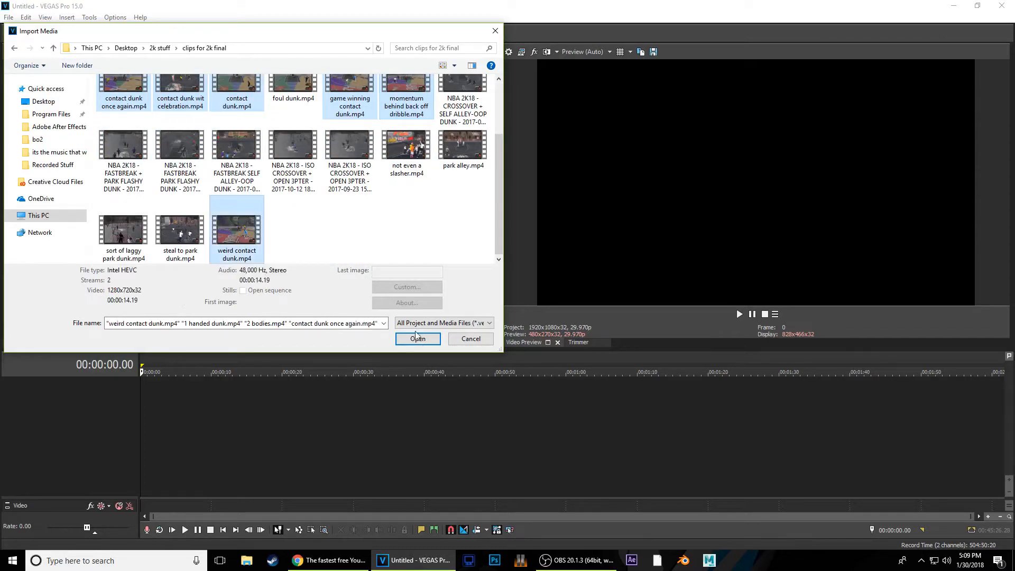
left_click(417, 339)
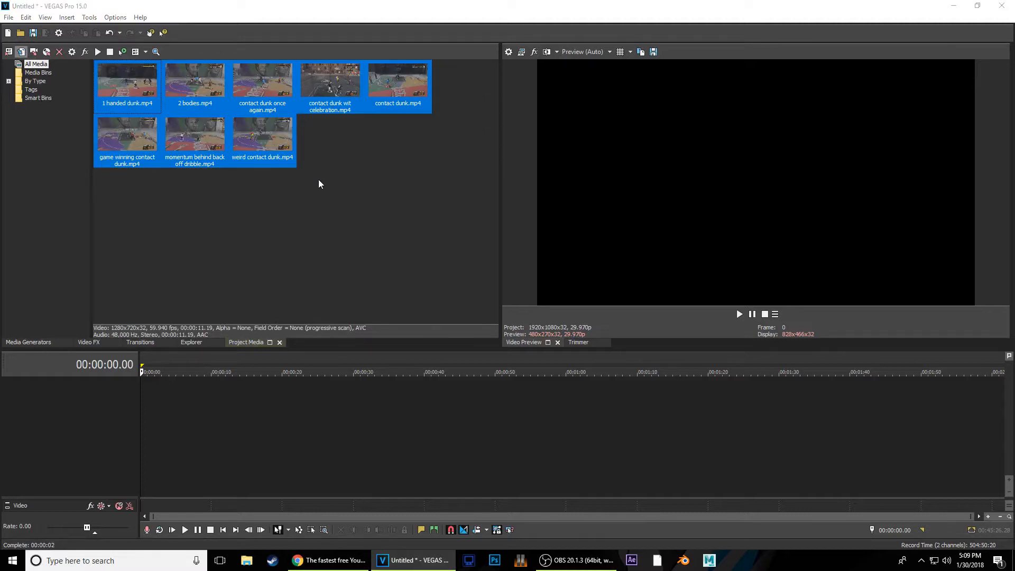
Import the audio file song 2.mp3 from the Desktop into the project media
key("ctrl+i")
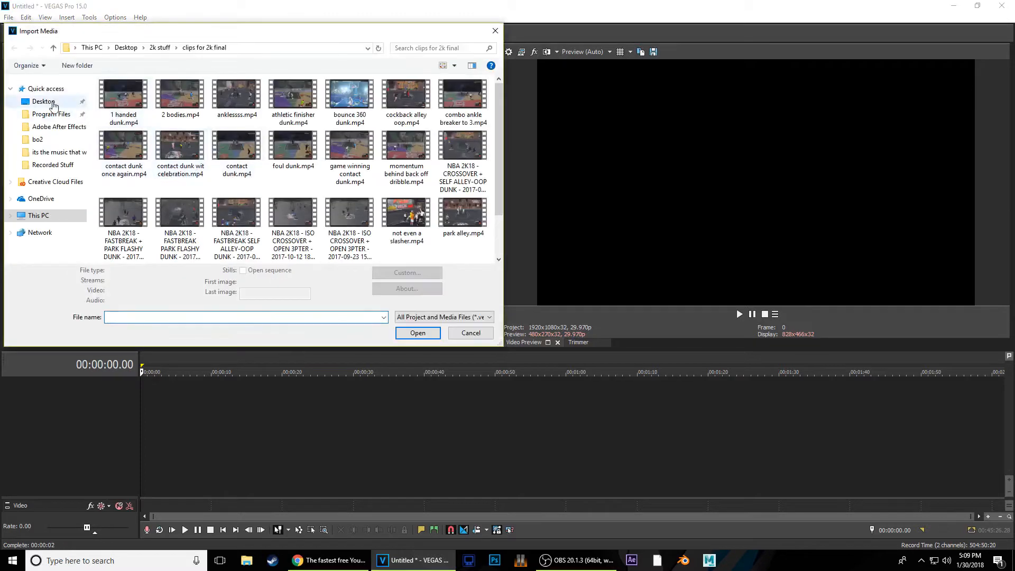
left_click(46, 102)
scroll(289, 136, "down", 12)
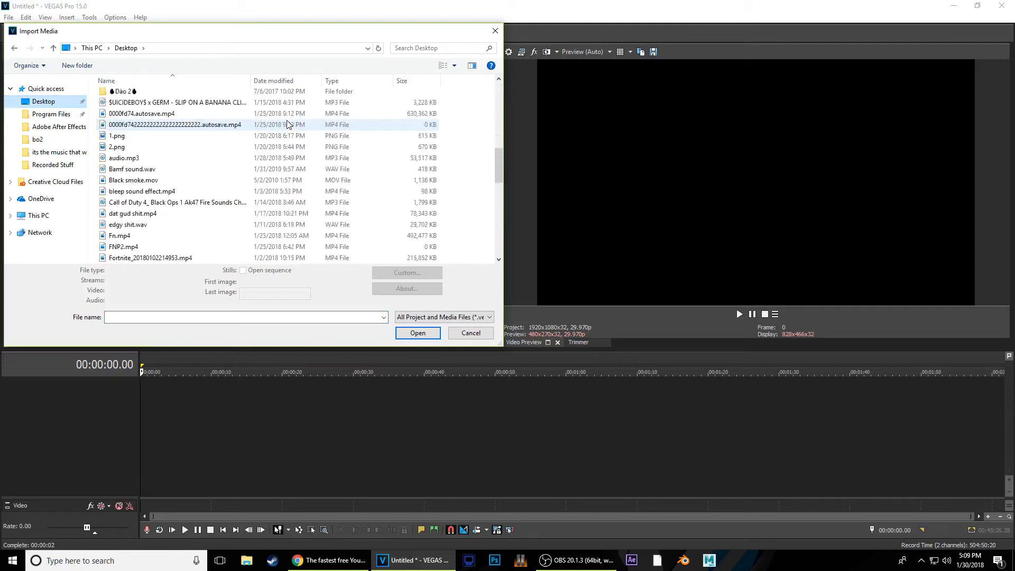
scroll(281, 127, "down", 4)
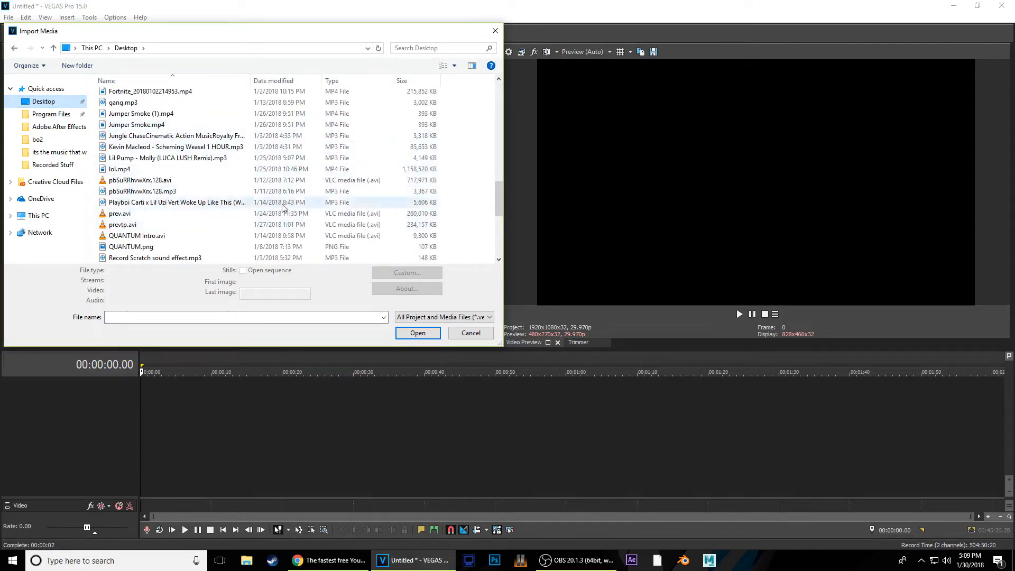
left_click(575, 559)
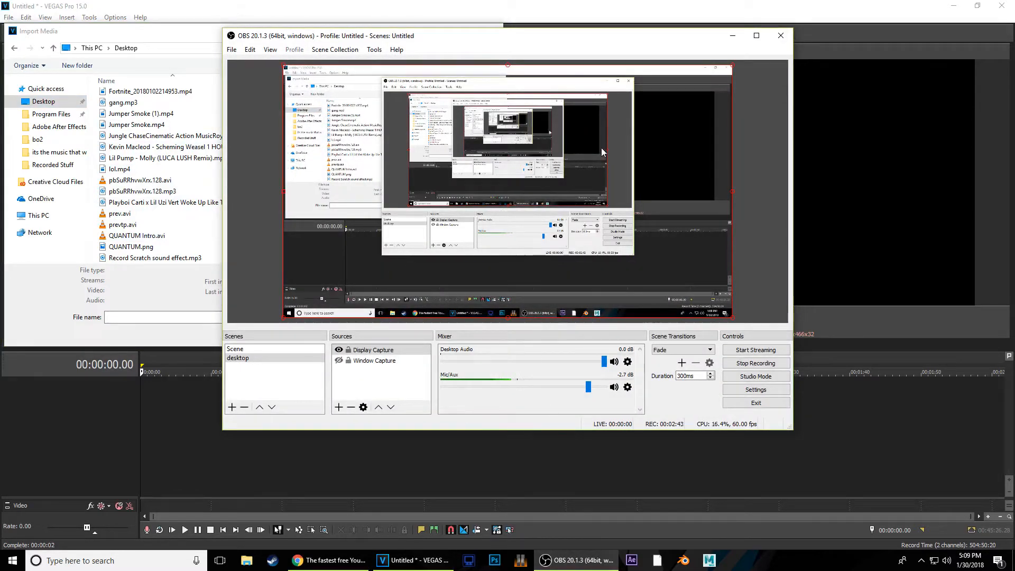
left_click(733, 35)
scroll(171, 242, "down", 3)
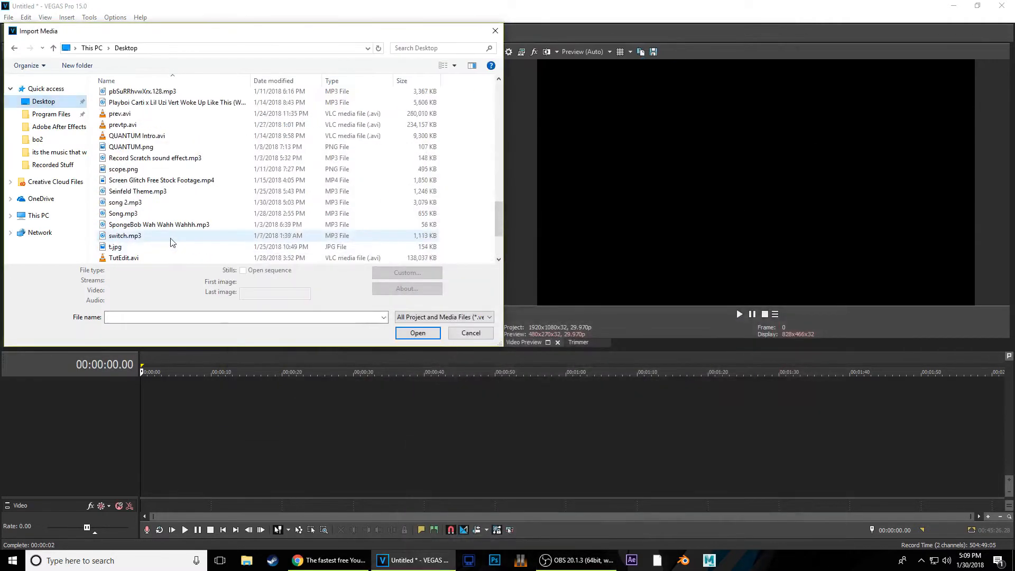
left_click(168, 203)
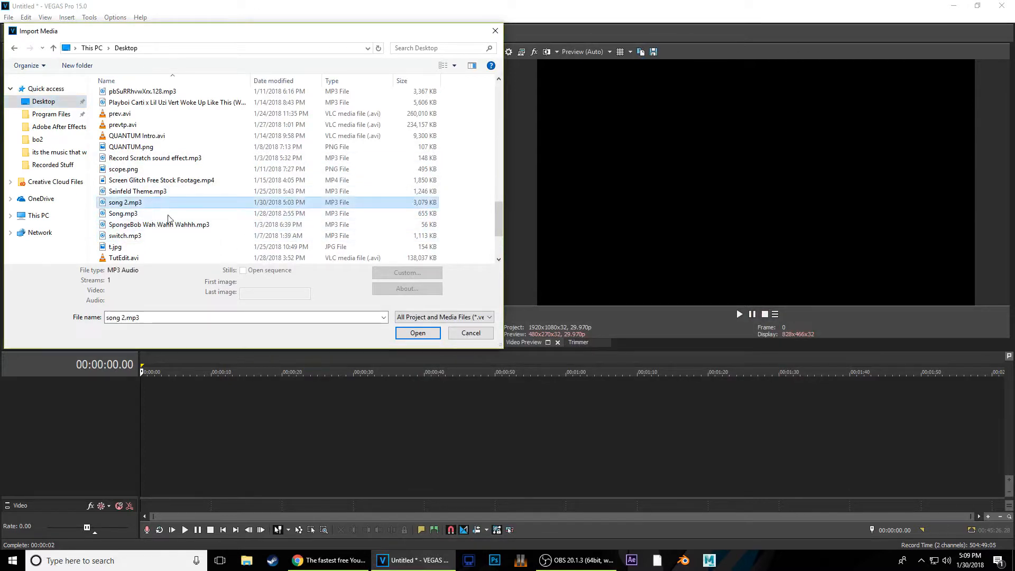
left_click(417, 342)
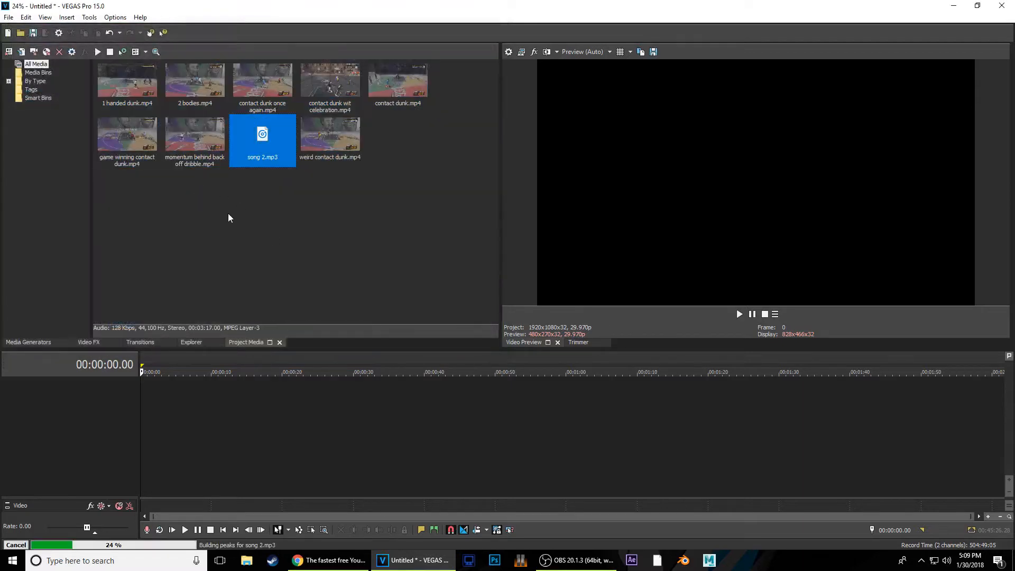
Place song 2.mp3 at the timeline start with about 41 seconds trimmed off its beginning and a fade-in of about 8 seconds
left_click_drag(251, 140, 151, 396)
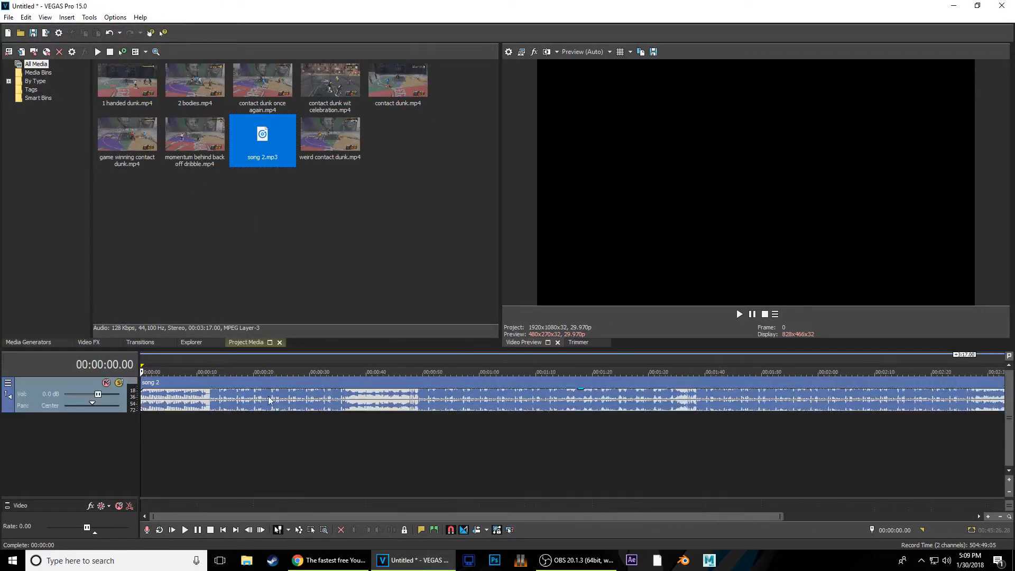
scroll(237, 415, "up", 1)
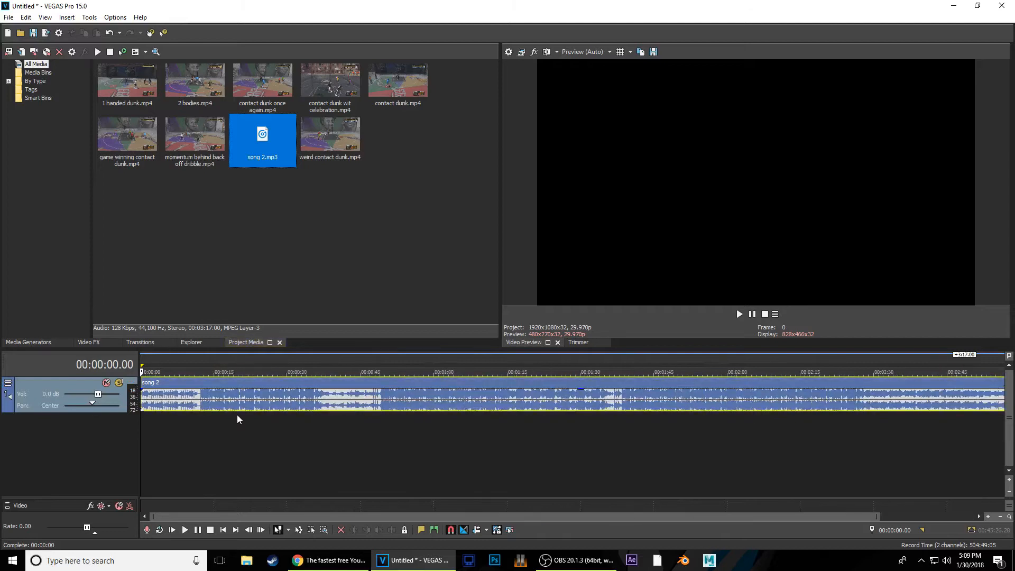
left_click_drag(142, 402, 383, 404)
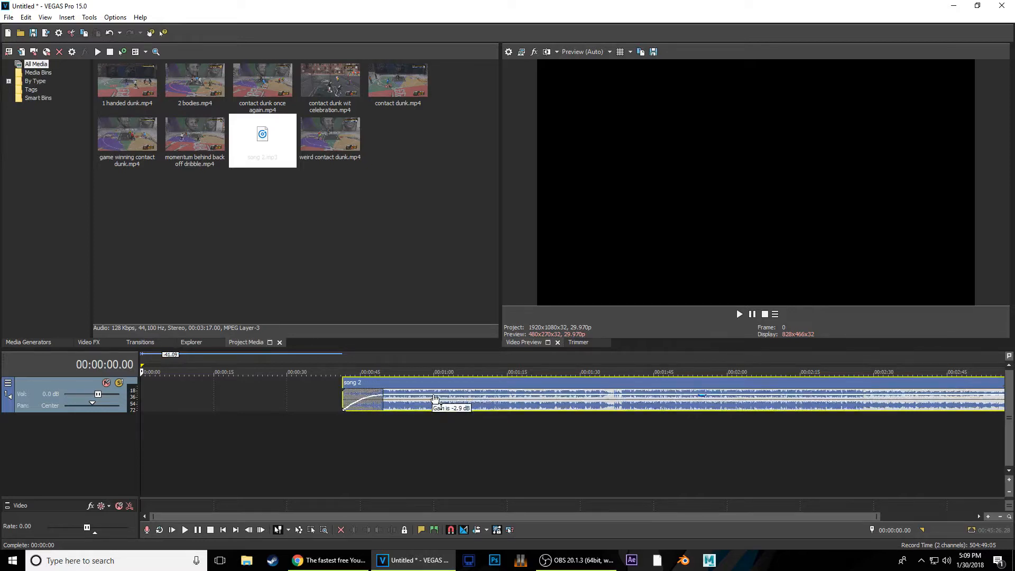
left_click_drag(443, 414, 178, 403)
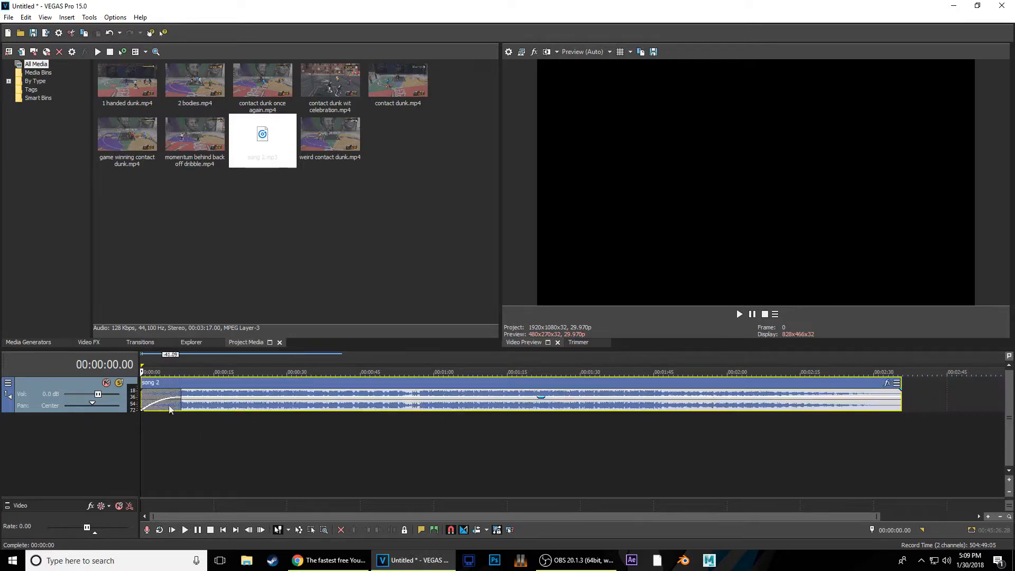
Play the trimmed song from the timeline start to check its opening, and lower the audio event's gain
left_click(144, 420)
key("space")
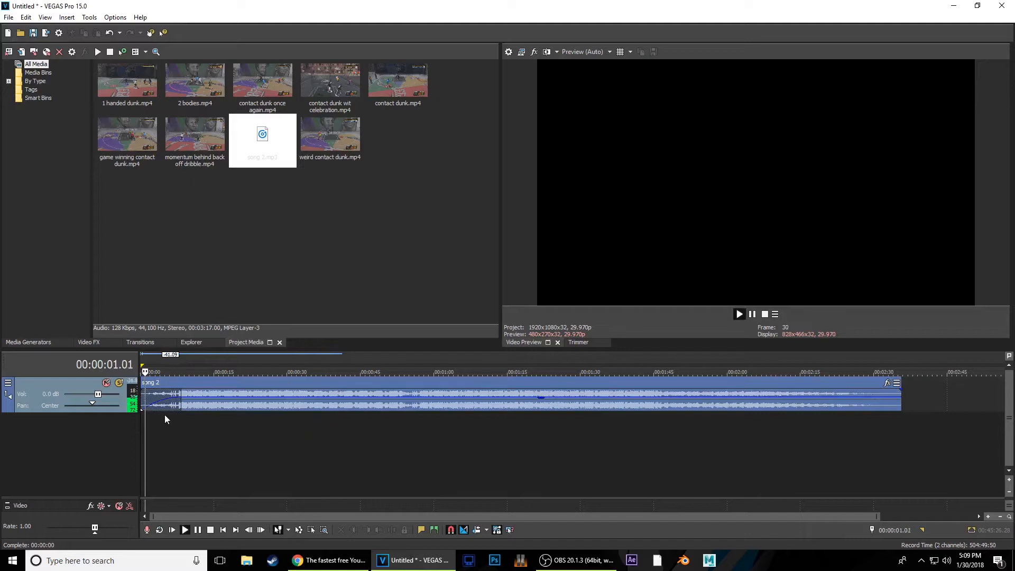
key("space")
key("space")
scroll(246, 436, "up", 3)
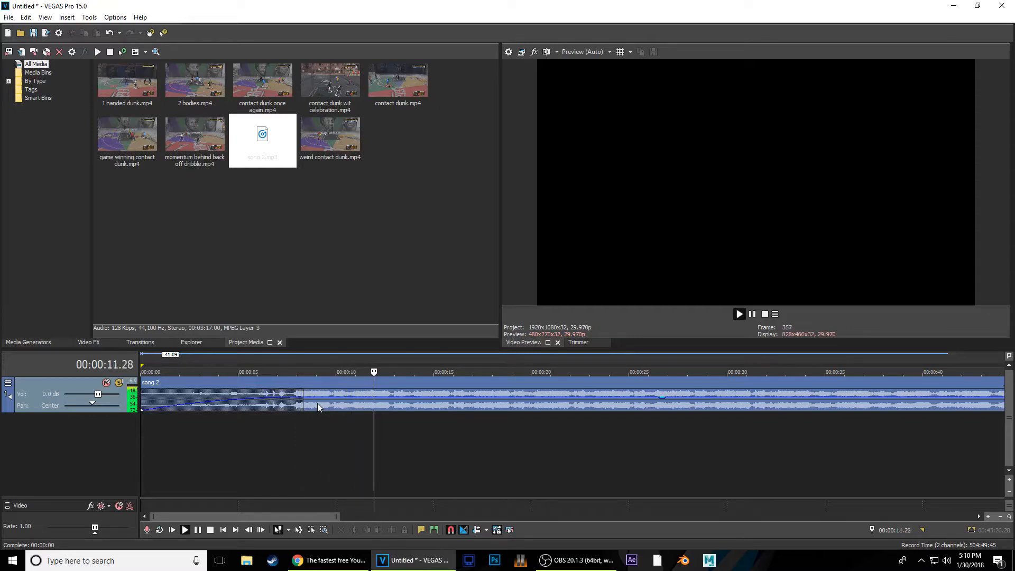
key("space")
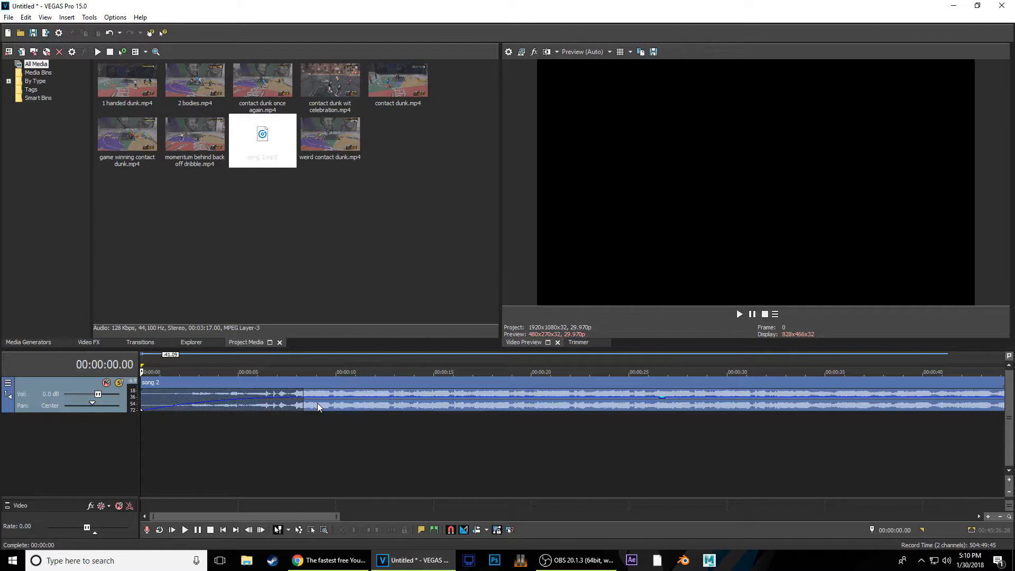
left_click(318, 405)
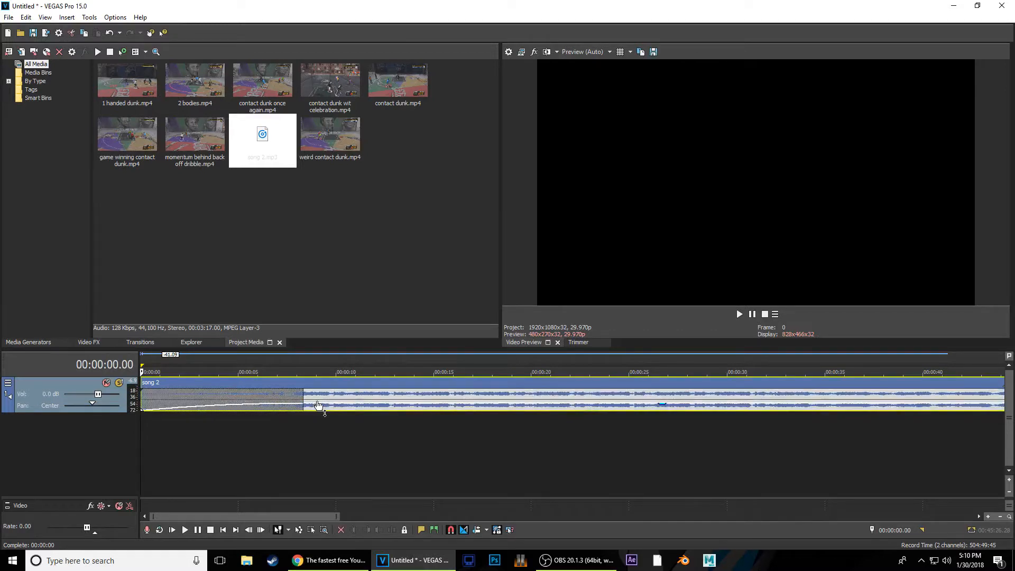
Play the song from the timeline start through the end of its fade-in
key("space")
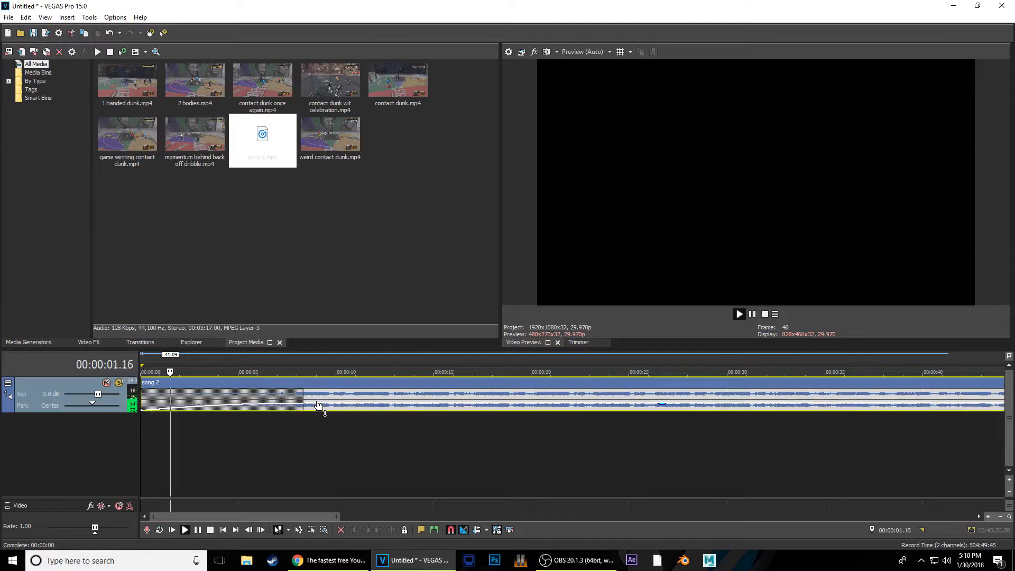
scroll(314, 439, "down", 2)
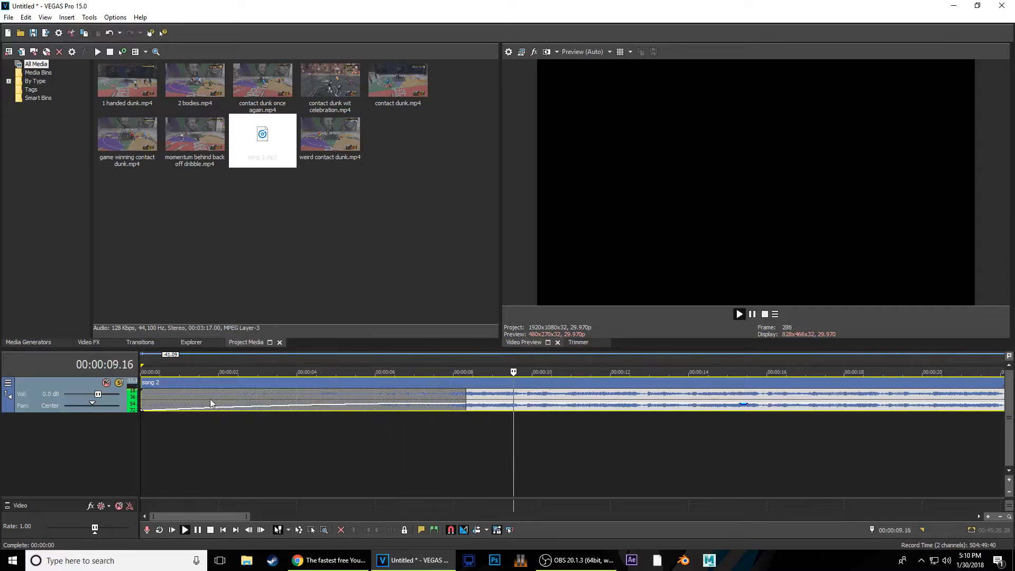
key("space")
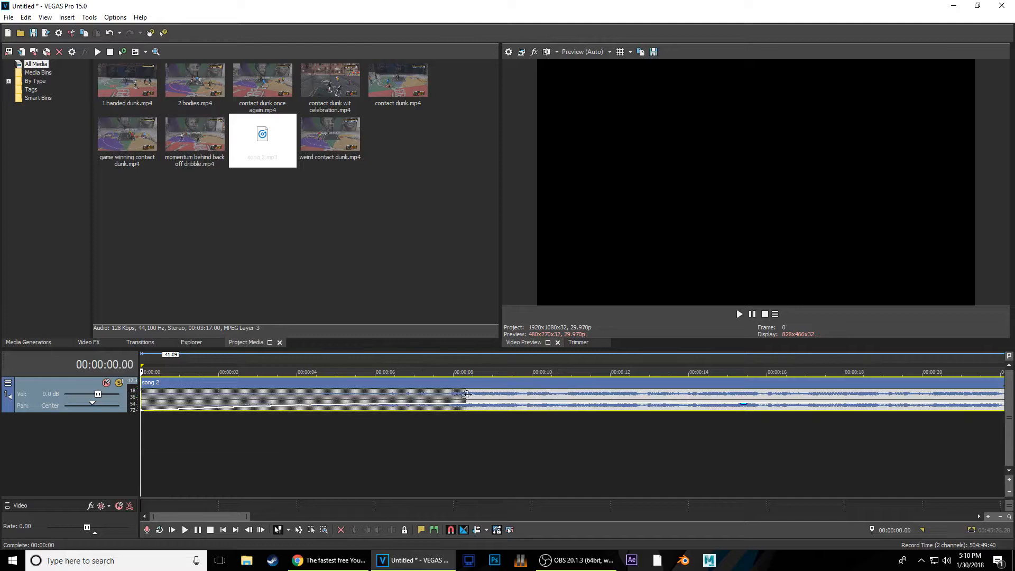
Enlarge the song track and timeline area, and readjust the song's fade-in to about 7.4 seconds
left_click_drag(73, 412, 73, 477)
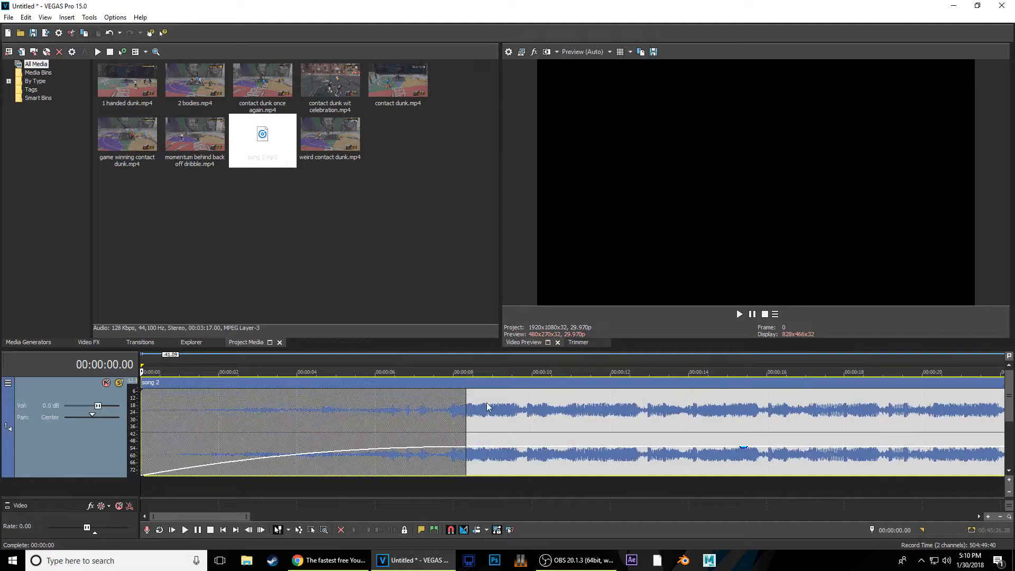
left_click_drag(470, 410, 427, 431)
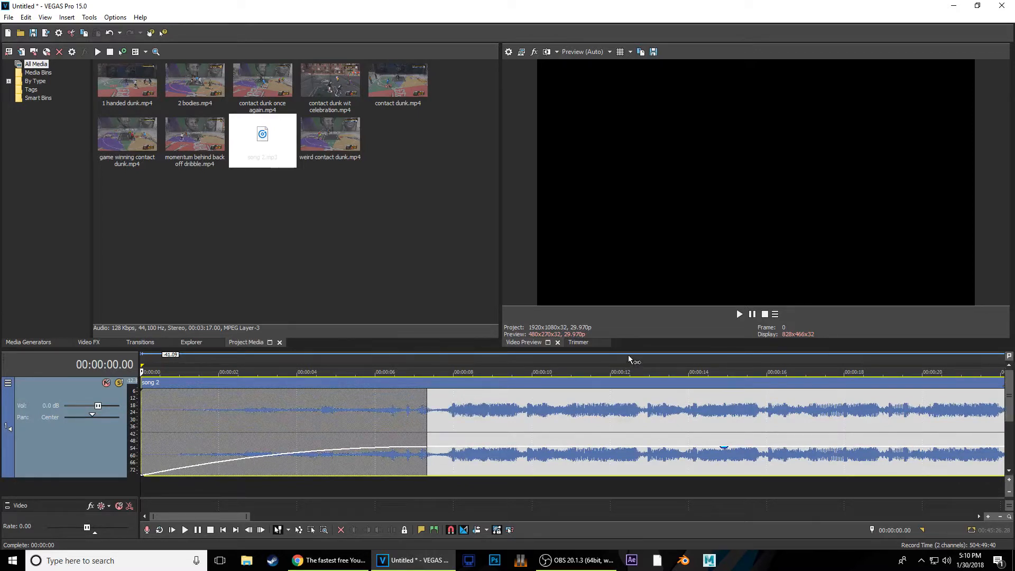
left_click_drag(627, 350, 641, 275)
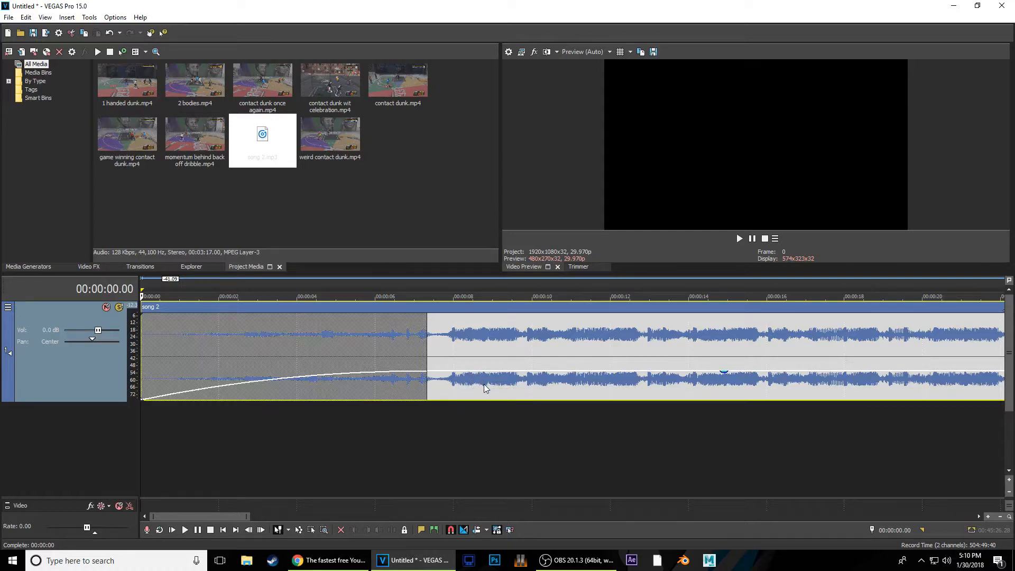
left_click_drag(423, 365, 115, 344)
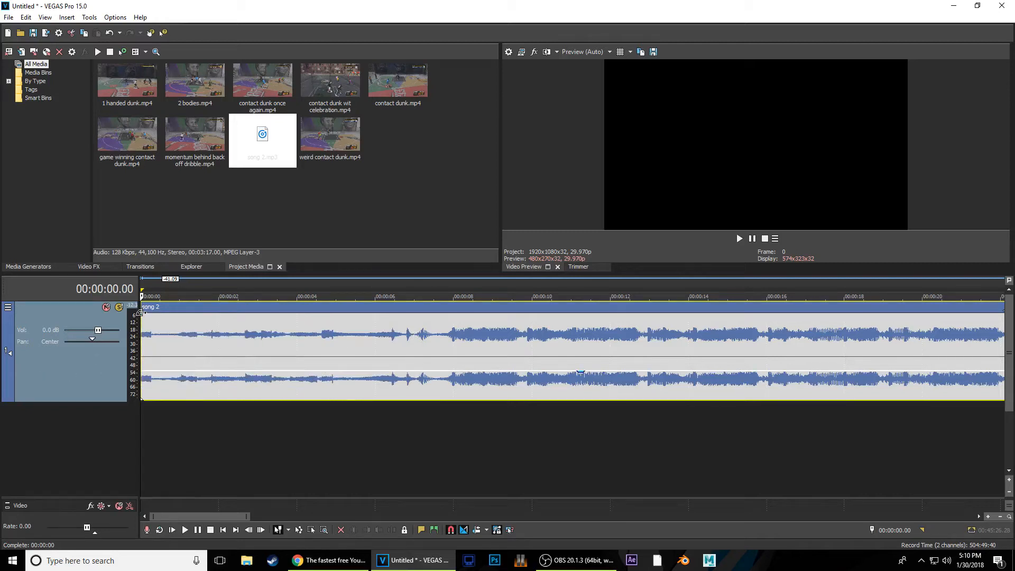
left_click_drag(140, 313, 356, 387)
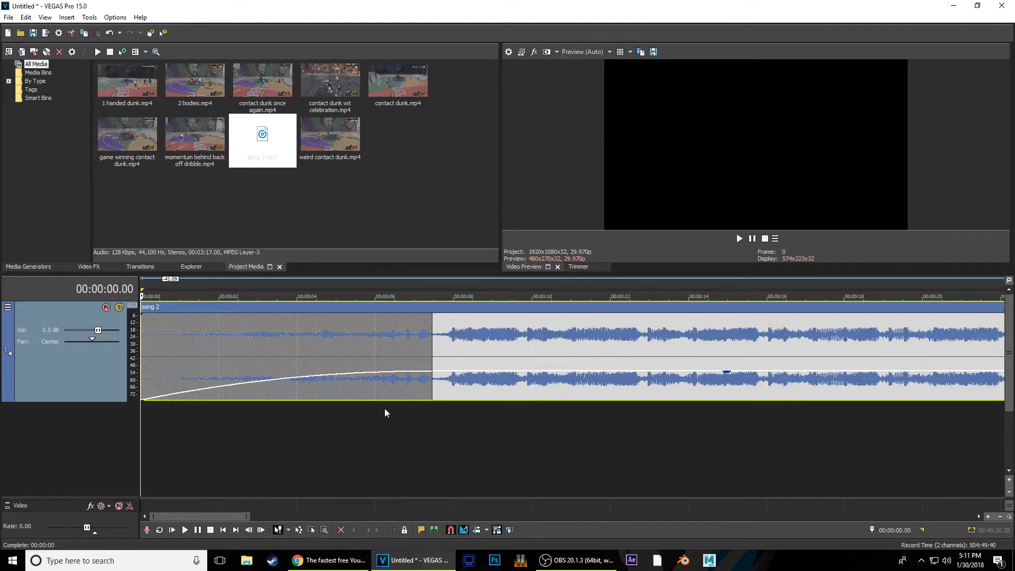
Play the song from about 6 seconds and add a marker on the beat drop at 00:00:07.29
left_click(382, 422)
key("space")
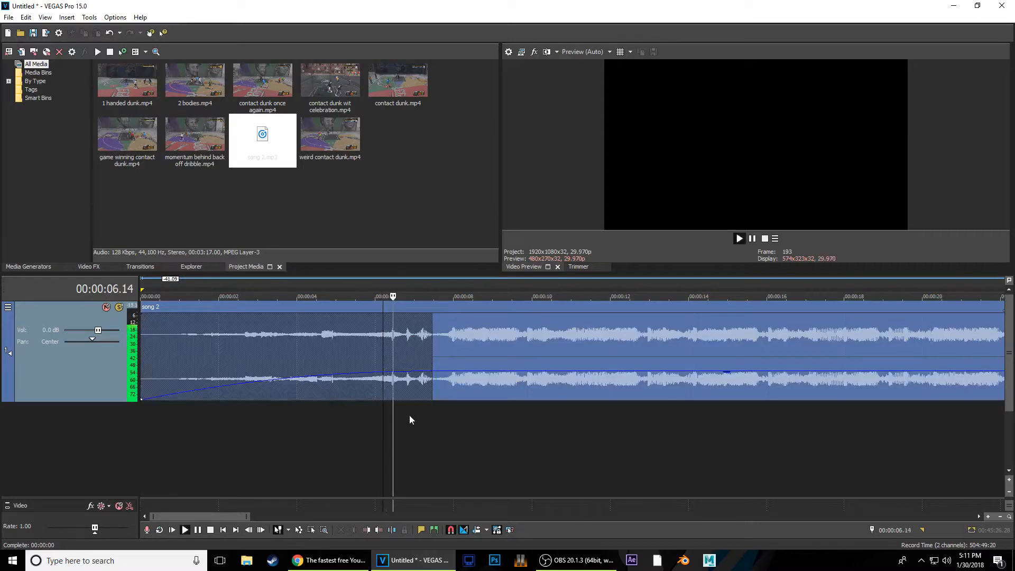
key("space")
left_click(443, 399)
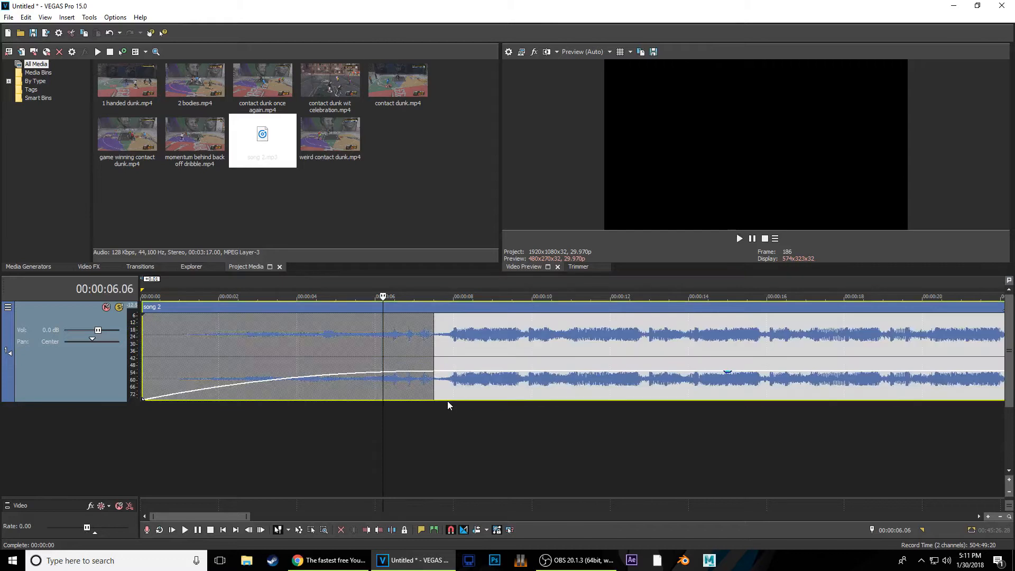
left_click(453, 405)
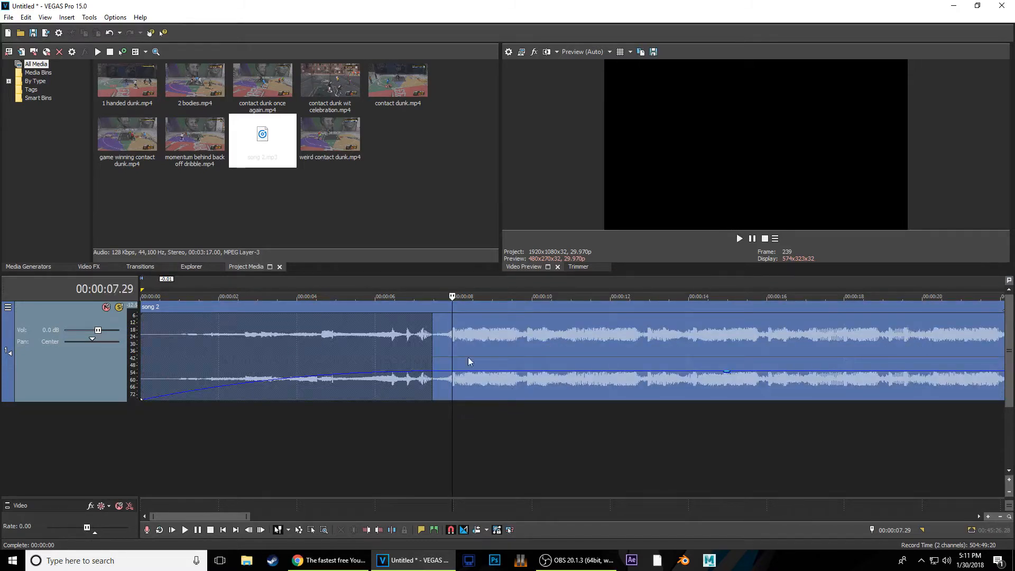
scroll(490, 401, "up", 8)
scroll(604, 360, "down", 5)
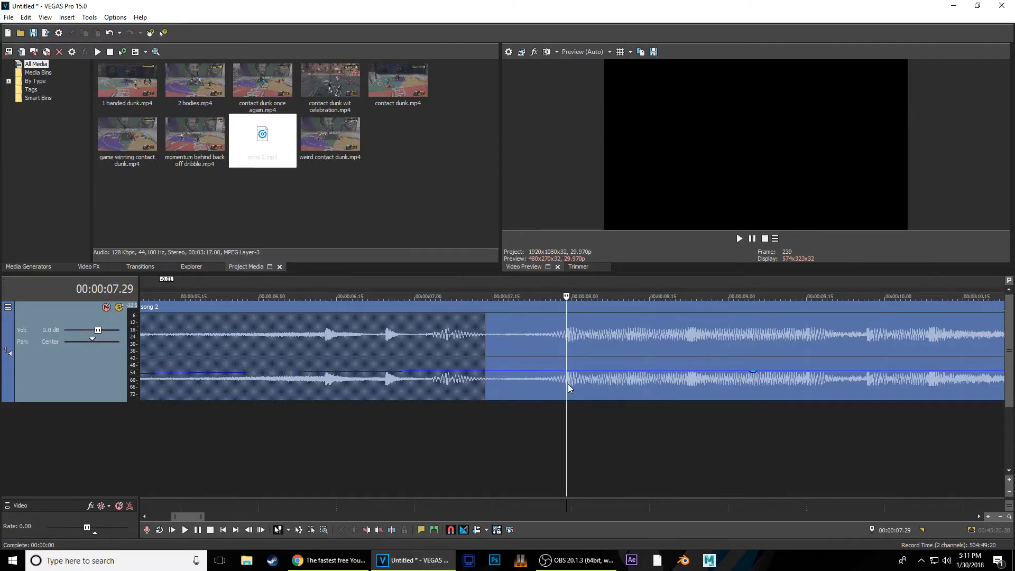
Play across the first marker and add a marker on the following beat at 00:00:08.23
key("space")
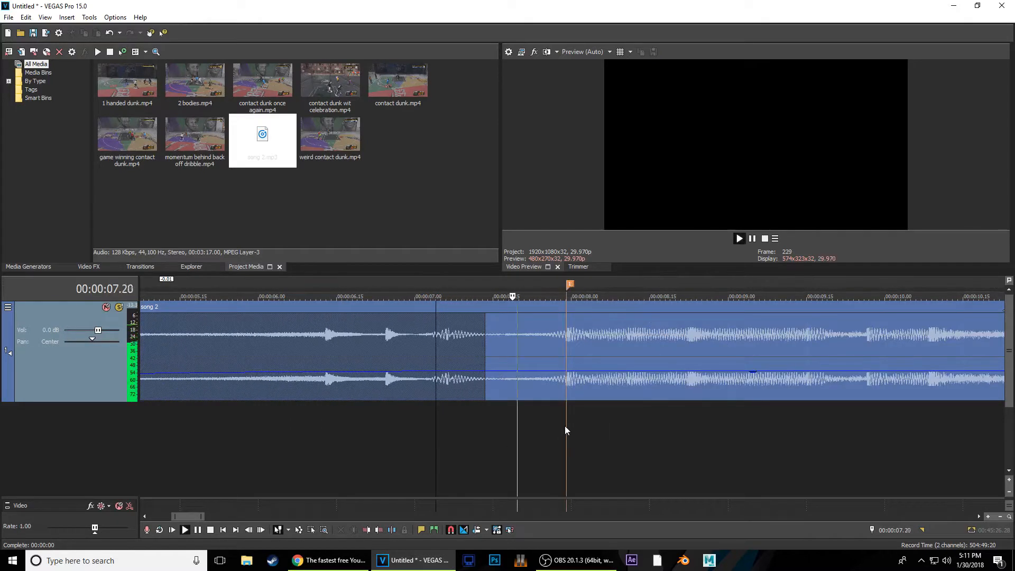
key("space")
left_click(689, 408)
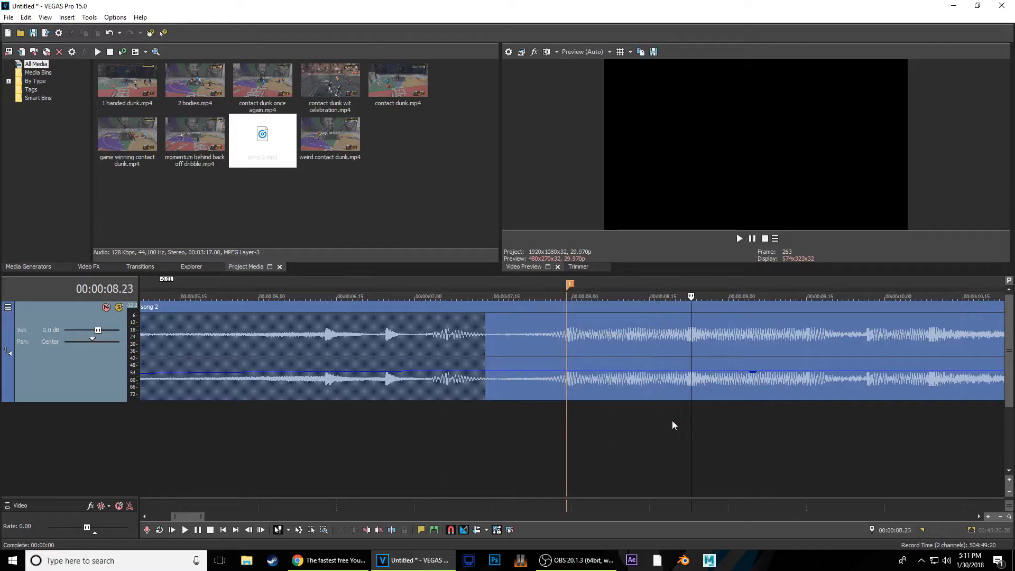
key("m")
key("Return")
Listen past the second marker and add beat markers at 00:00:09.15 and about 00:00:09.27
key("space")
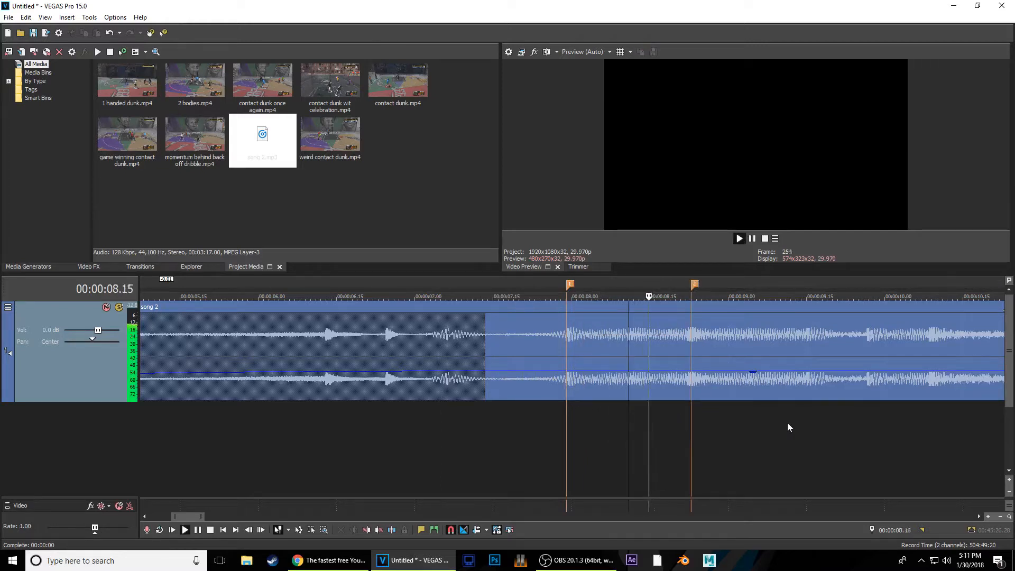
key("space")
left_click(807, 408)
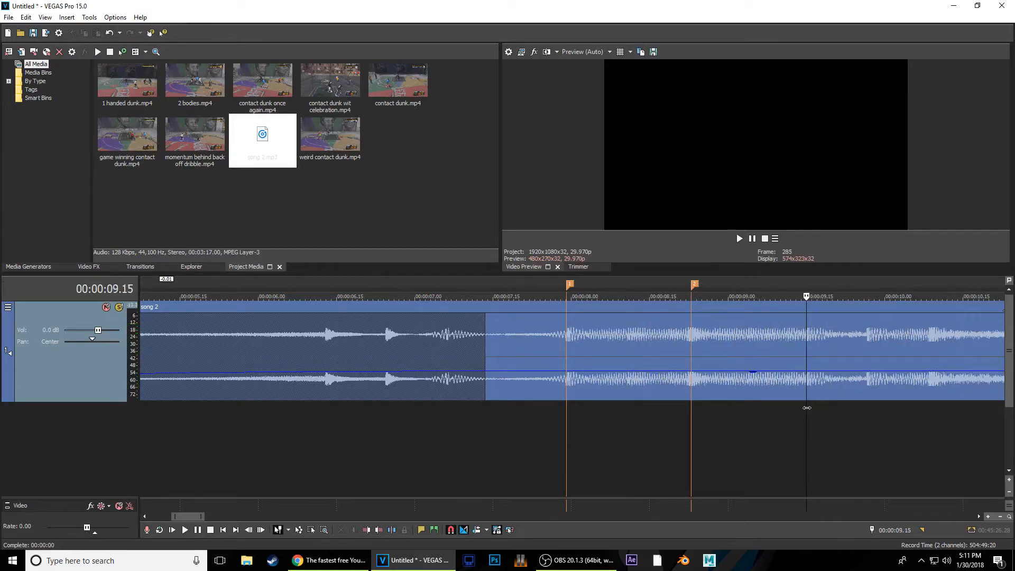
key("m")
left_click(867, 407)
left_click(626, 414)
key("m")
Play on from the third marker and add beat markers at about 00:00:10.08 and 00:00:11.01
key("space")
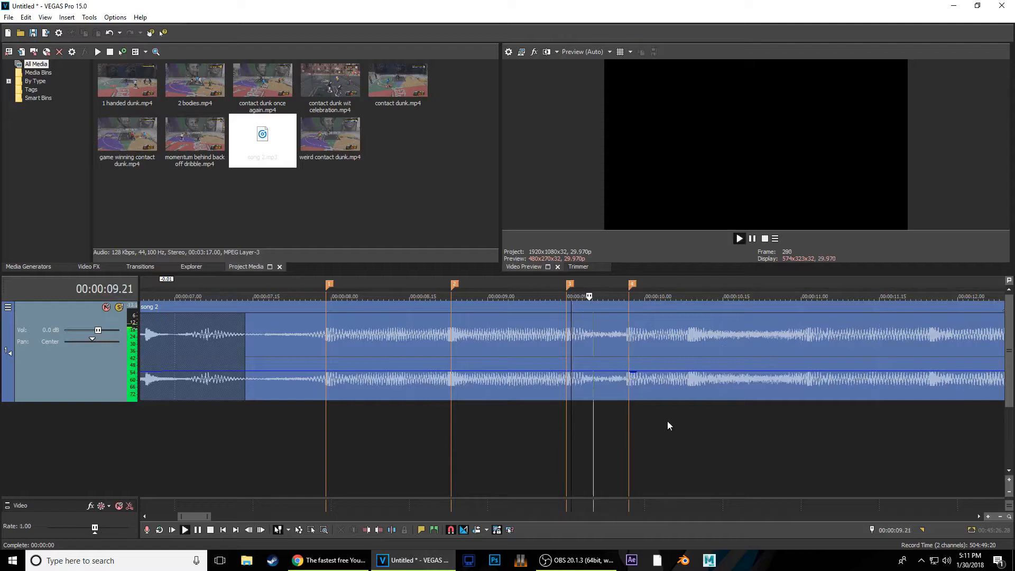
key("space")
left_click(690, 408)
key("m")
key("space")
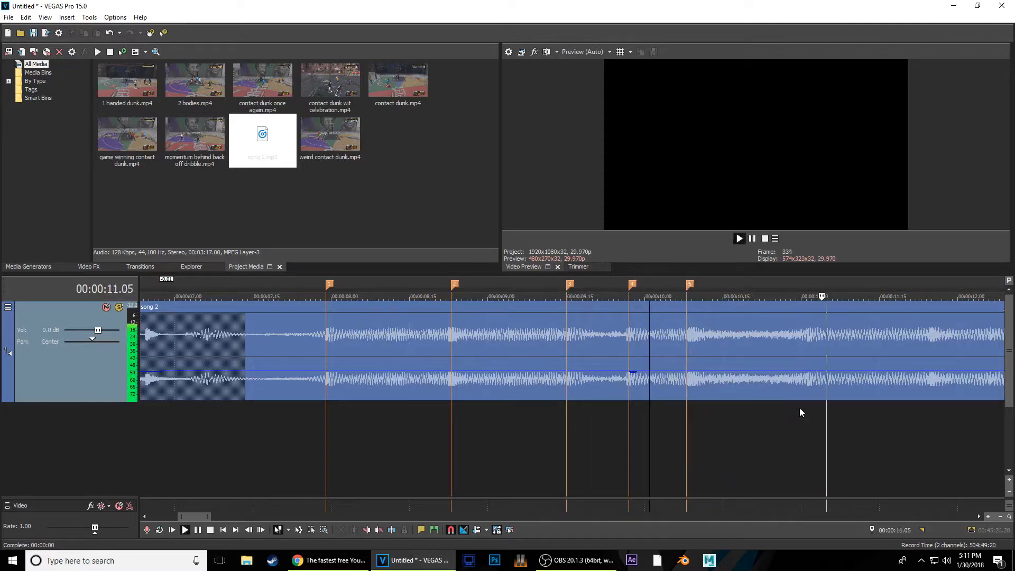
key("space")
left_click(808, 404)
key("m")
Play the song from 00:00:10.15 and add a marker on the waveform peak at about 00:00:11.25
left_click(721, 459)
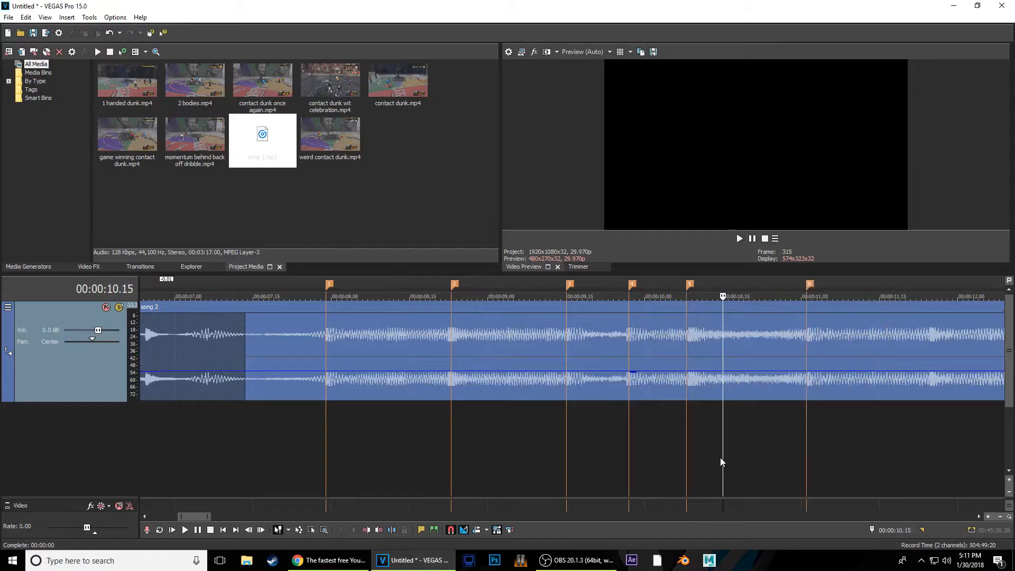
scroll(768, 438, "down", 2)
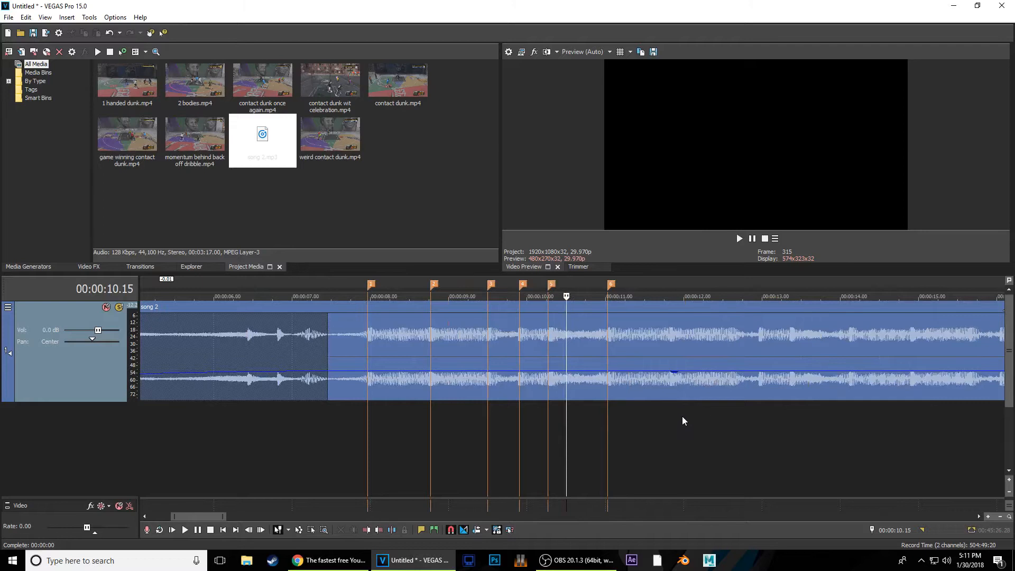
scroll(683, 417, "up", 2)
scroll(723, 422, "up", 1)
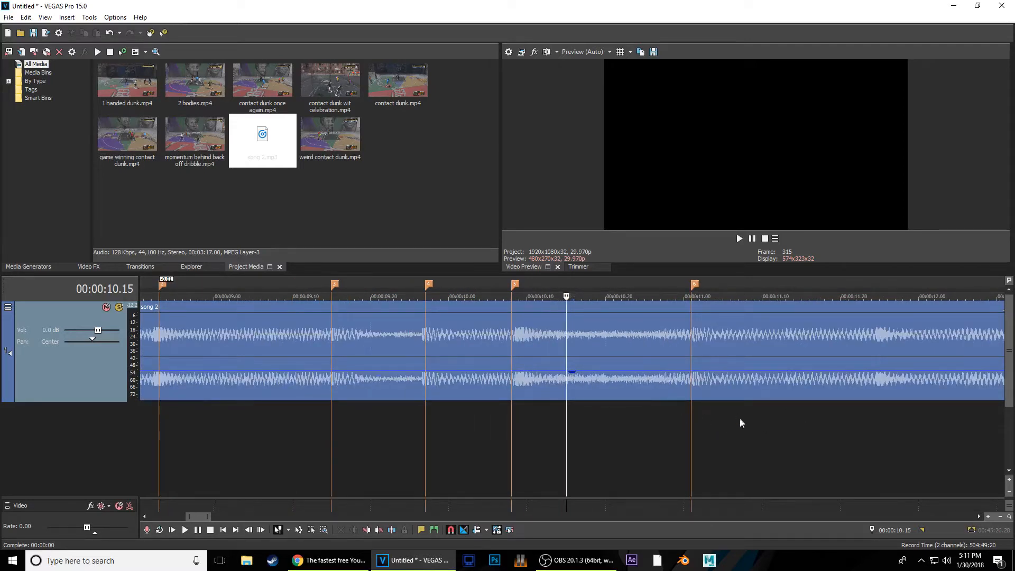
key("space")
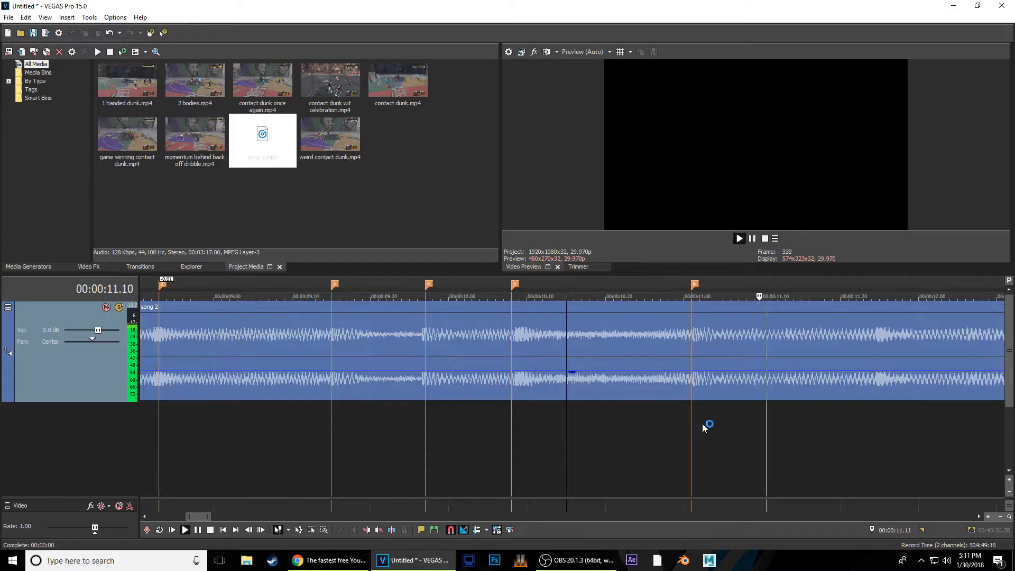
key("space")
left_click(879, 398)
key("m")
Play across the seventh marker and add beat markers at about 00:00:12.17 and 00:00:12.29
left_click(855, 436)
key("space")
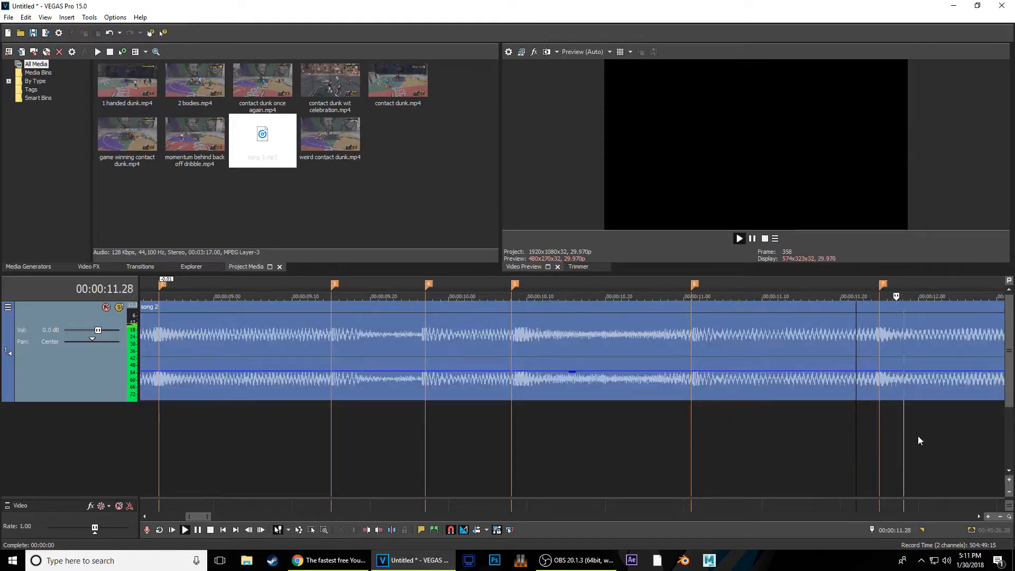
scroll(909, 436, "down", 1)
key("space")
left_click(641, 414)
key("m")
left_click(705, 415)
key("m")
Play past the eighth marker and add beat markers at about 00:00:13.11 and at 00:00:14.04
left_click(671, 428)
key("space")
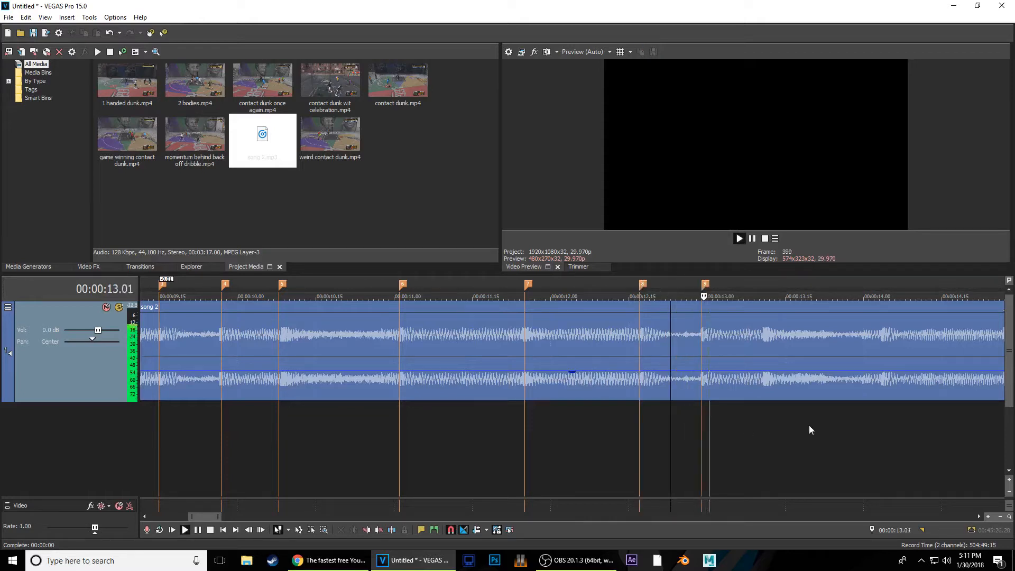
key("space")
left_click(765, 410)
key("m")
left_click(729, 427)
key("space")
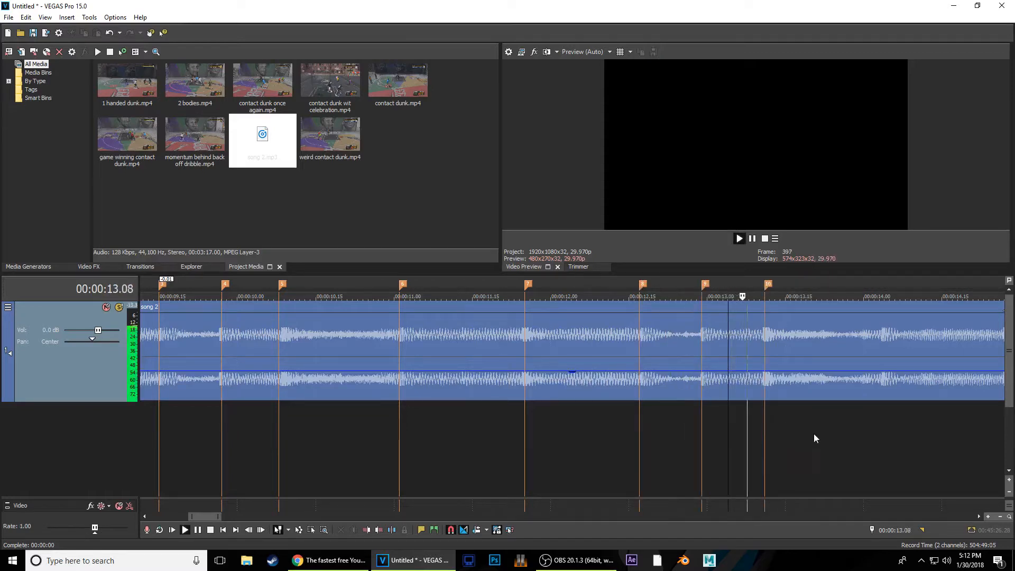
key("space")
key("m")
Add markers on the waveform peaks at 00:00:14.27, 00:00:16.01, 00:00:16.13 and 00:00:17.07
scroll(862, 421, "down", 3)
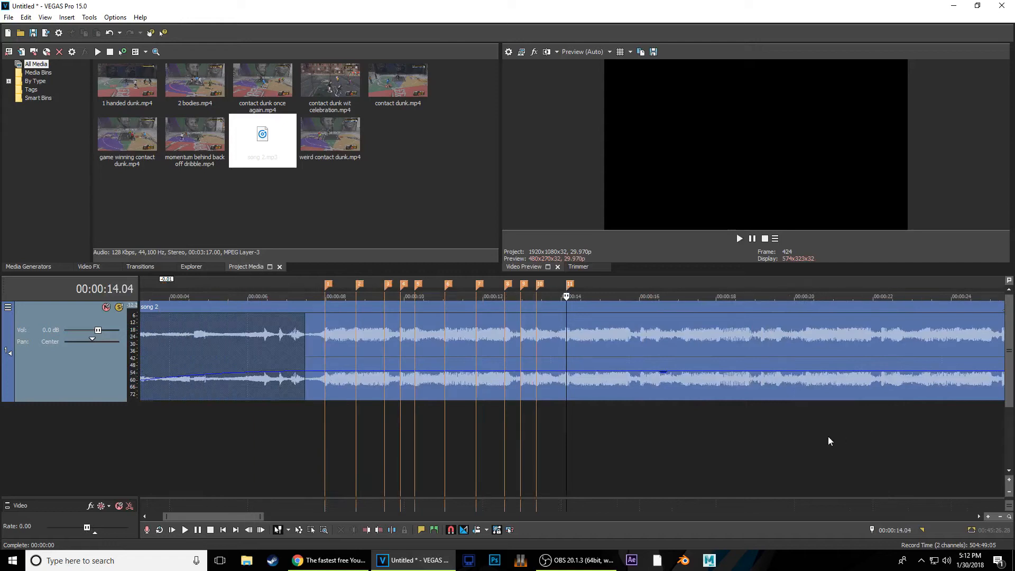
scroll(677, 416, "up", 3)
left_click(656, 414)
key("m")
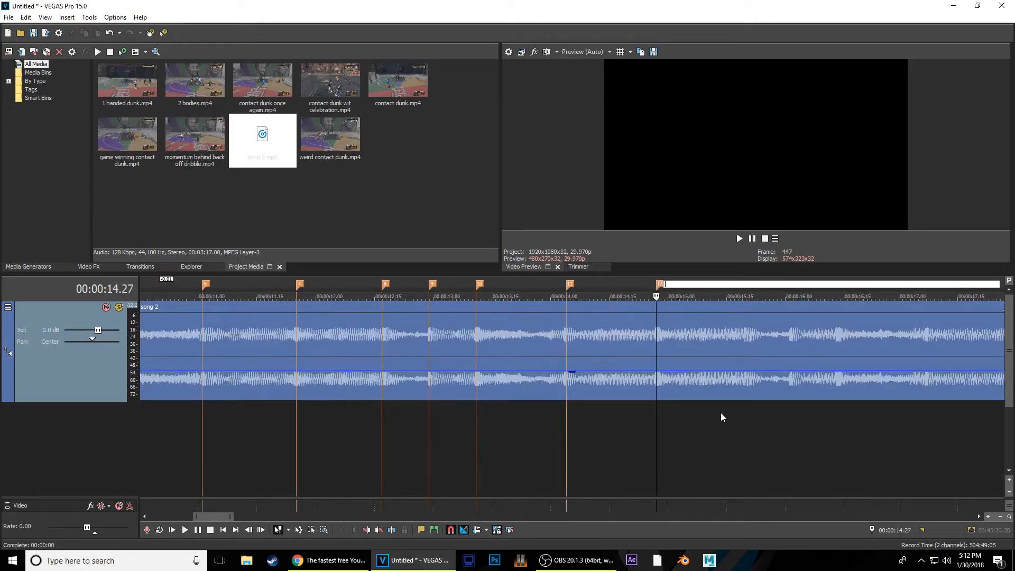
left_click(789, 407)
key("m")
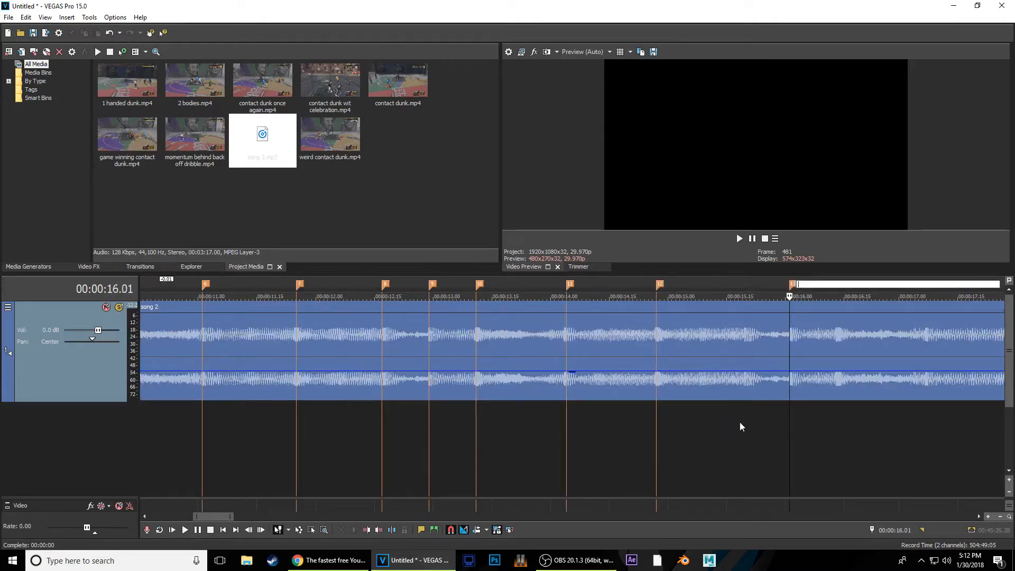
left_click(836, 419)
key("m")
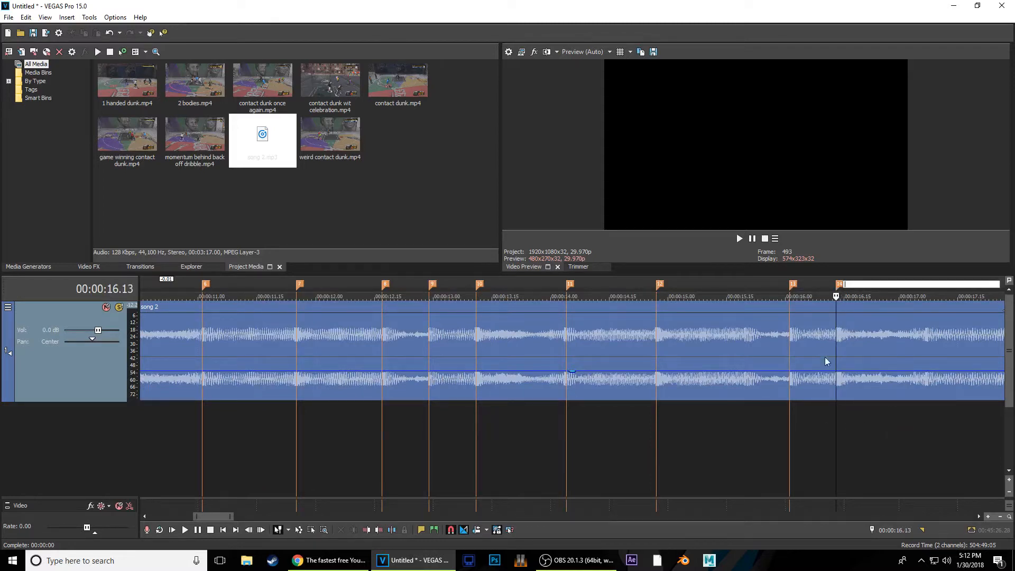
left_click(926, 416)
key("m")
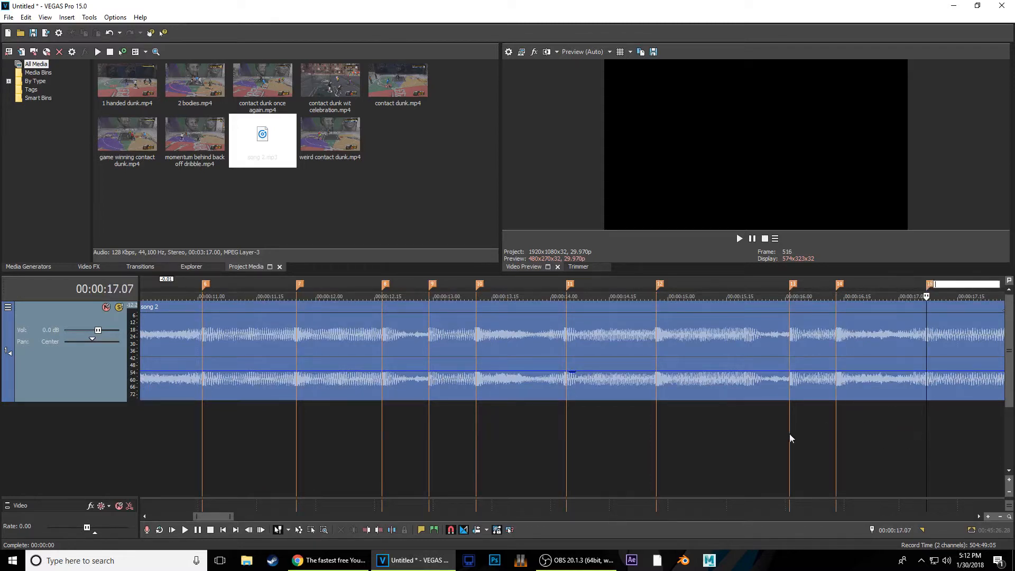
Play the song from just before 00:00:14.04 and add the missing beat marker at about 00:00:15.19
left_click(536, 431)
key("space")
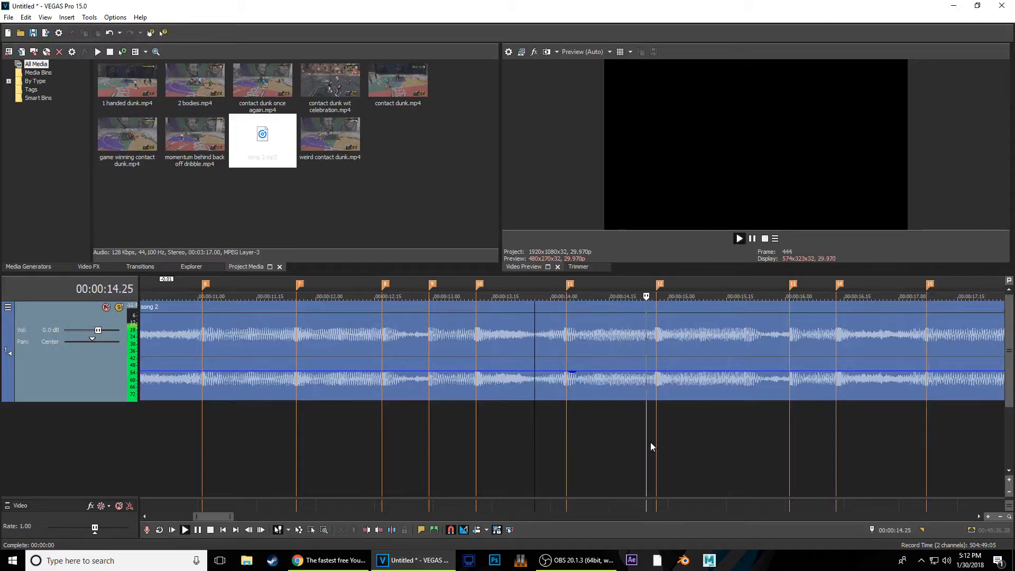
key("space")
left_click(746, 412)
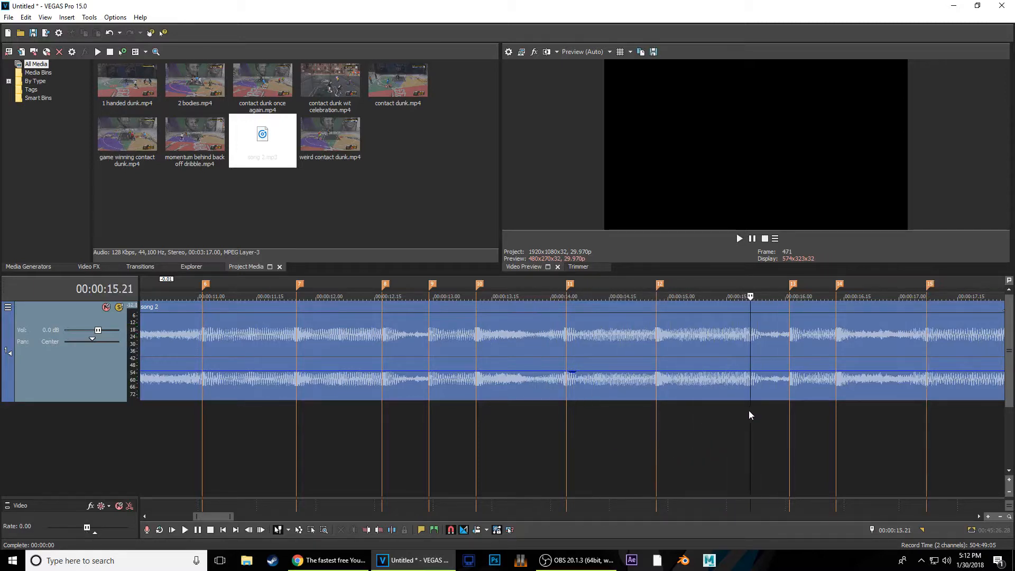
double_click(749, 412)
left_click(750, 411)
left_click(742, 412)
key("m")
key("Return")
Play through the newest markers to check their timing and add a beat marker at about 00:00:17.29
key("space")
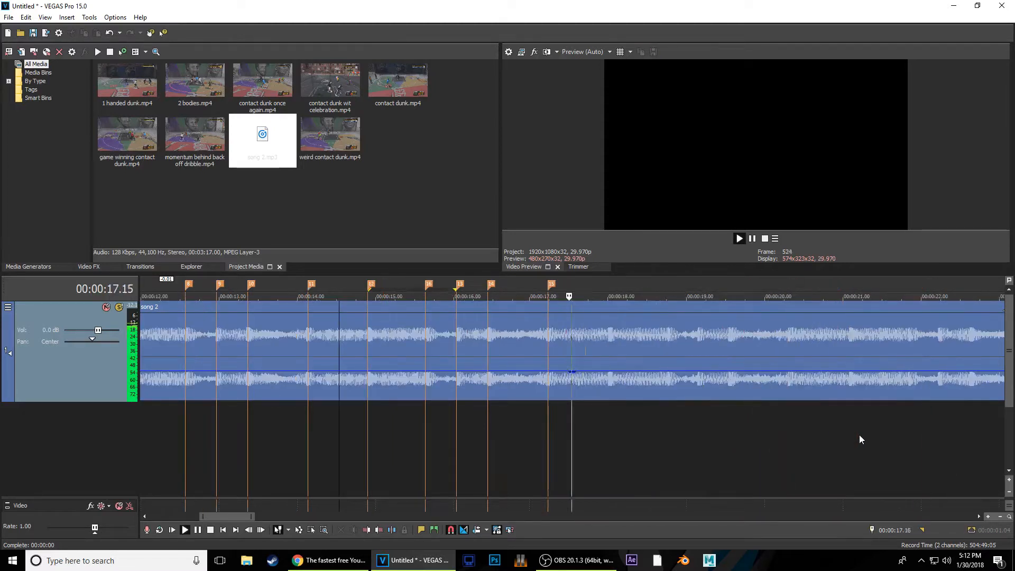
key("space")
left_click(607, 404)
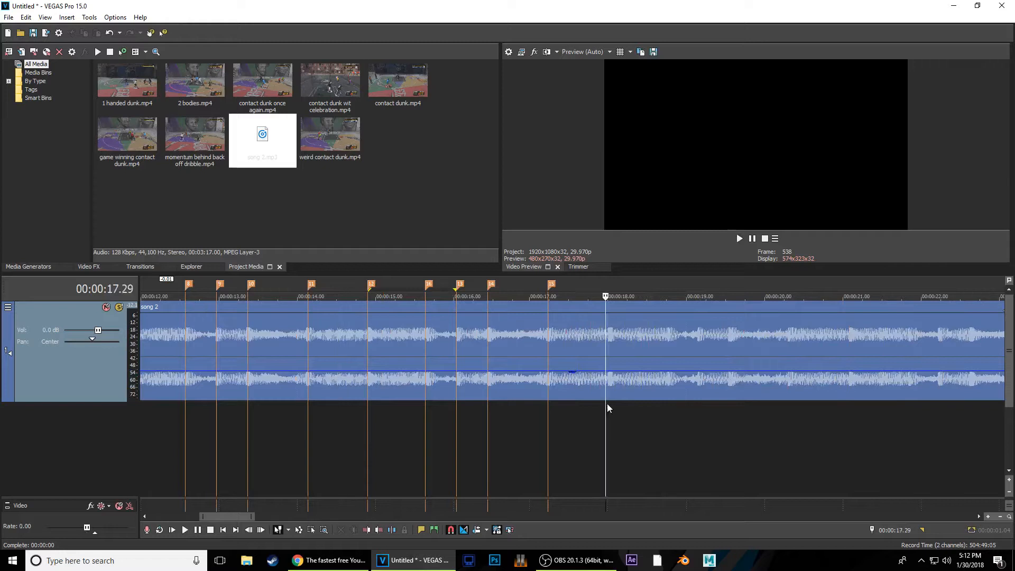
key("m")
Play past the newest marker and add beat markers at about 00:00:18.22, 00:00:19.04 and 00:00:19.17
left_click(586, 411)
key("space")
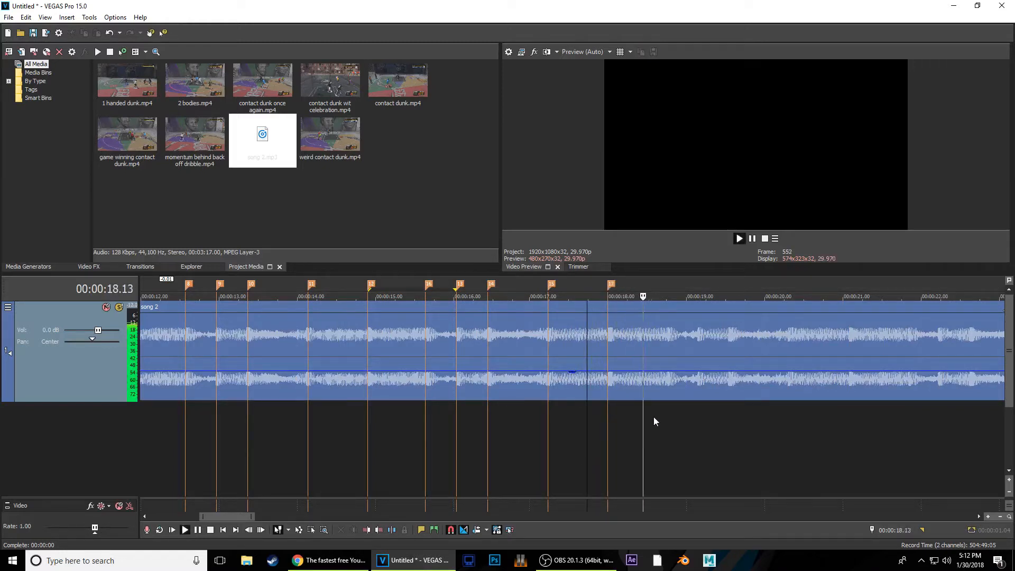
key("space")
left_click(668, 405)
key("m")
left_click(697, 408)
key("m")
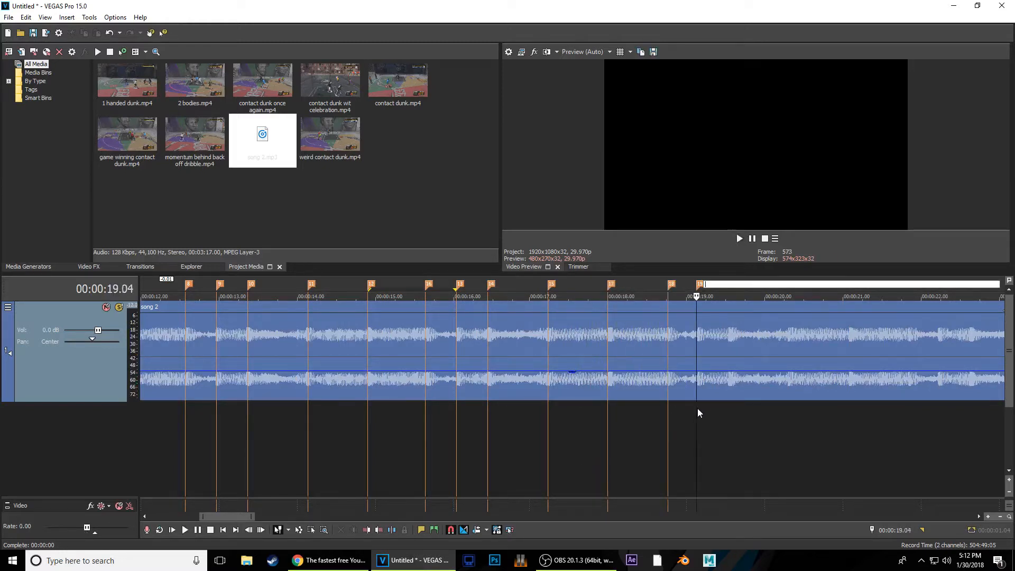
left_click(731, 412)
key("m")
Play through the newest markers to check their timing and add a beat marker at 00:00:20.09
left_click(655, 425)
key("space")
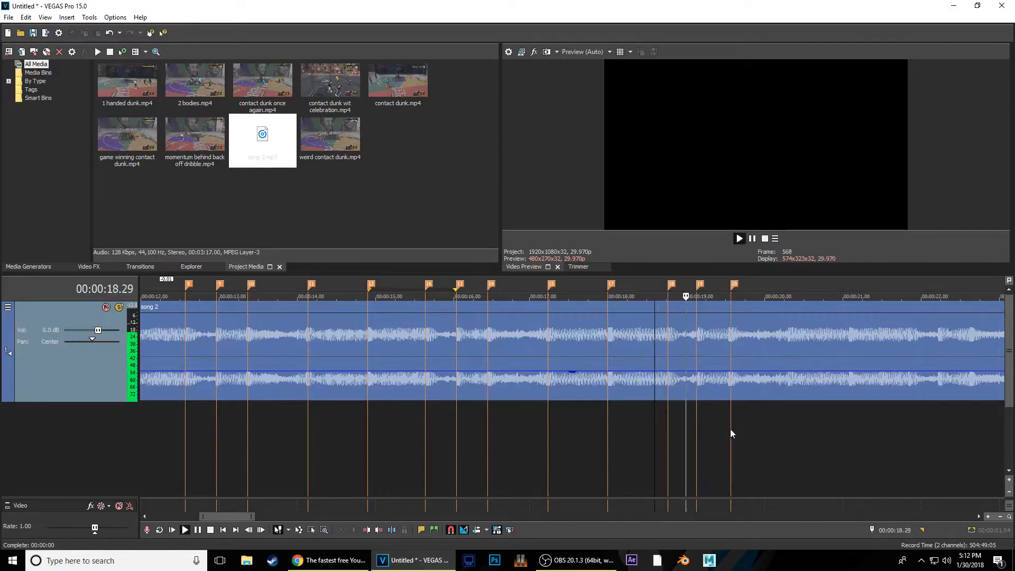
key("space")
left_click(788, 402)
key("m")
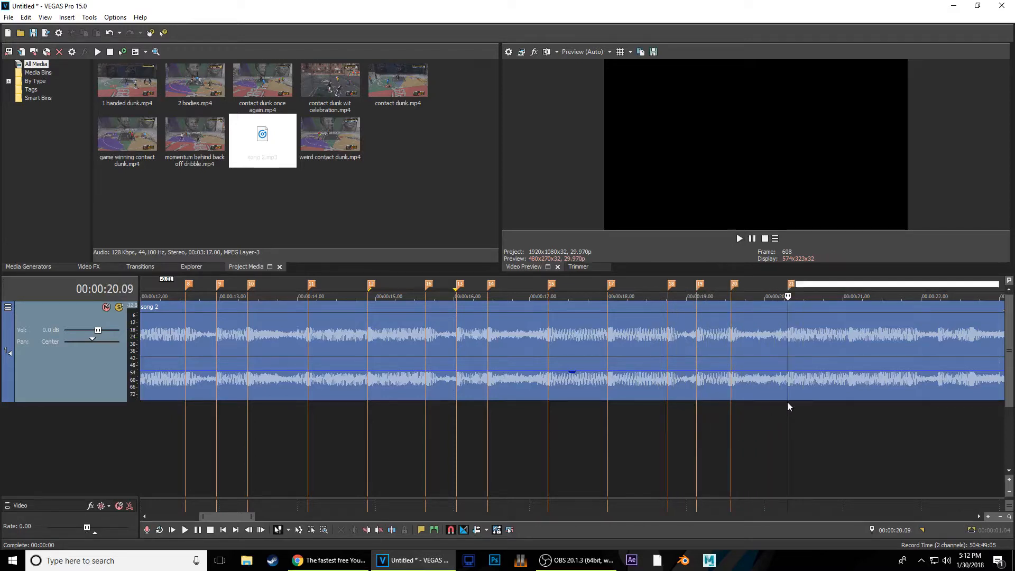
Reduce the song track's height and add momentum behind back off dribble.mp4 at about 00:00:06.26, keeping the current project video settings
scroll(655, 445, "down", 5)
left_click(258, 447)
scroll(538, 411, "up", 5)
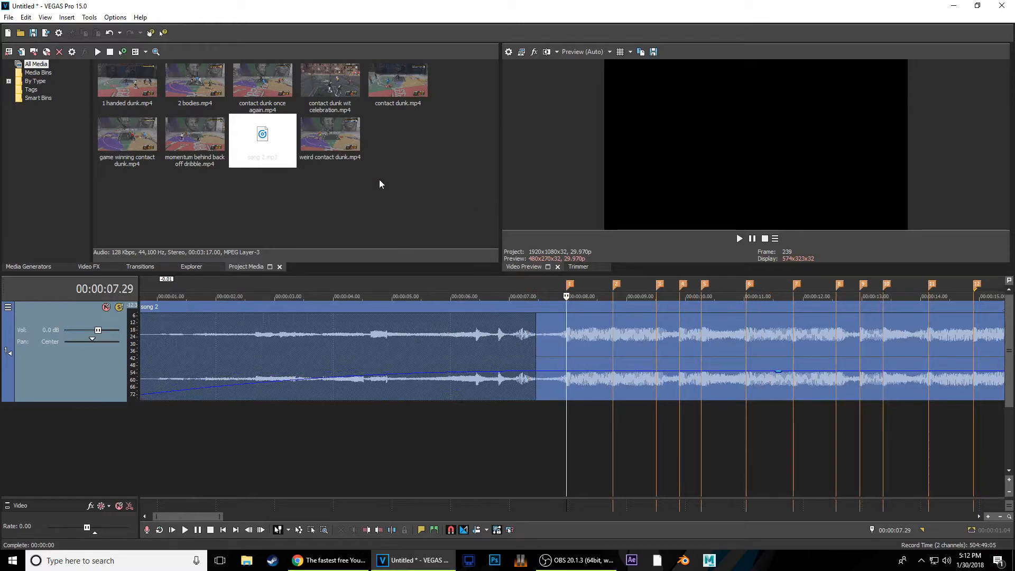
left_click(416, 174)
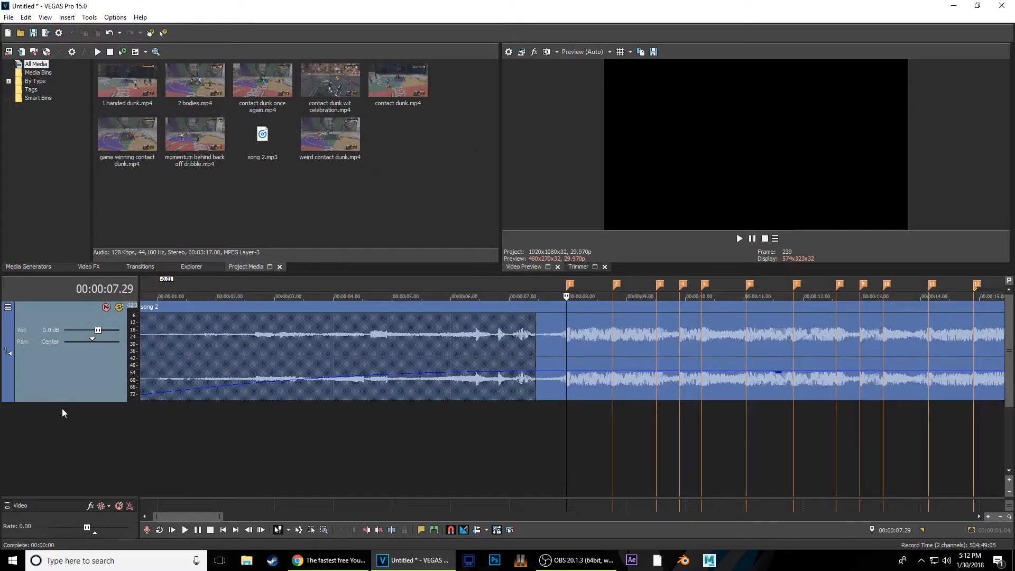
left_click_drag(68, 354, 71, 338)
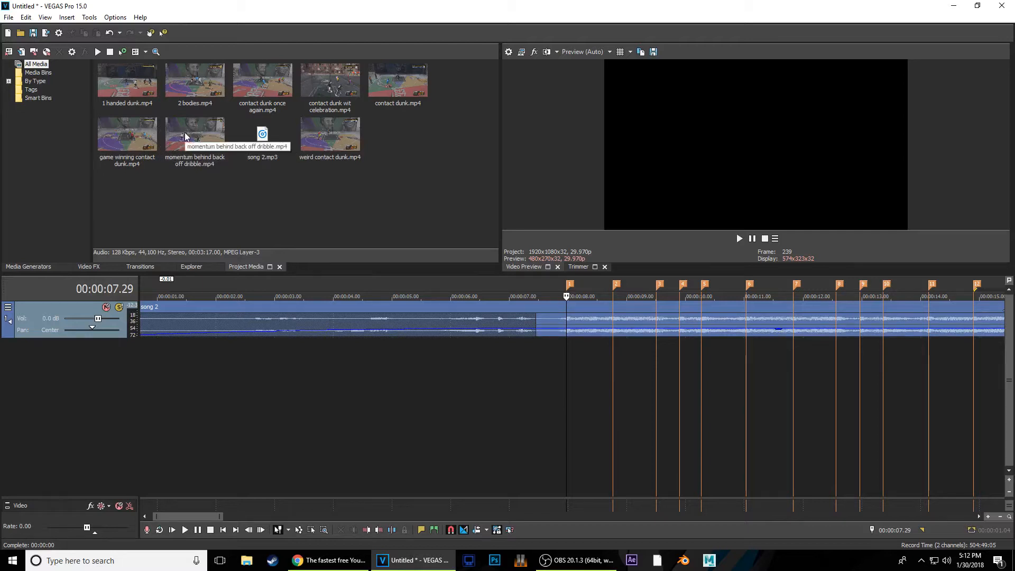
left_click_drag(203, 125, 508, 298)
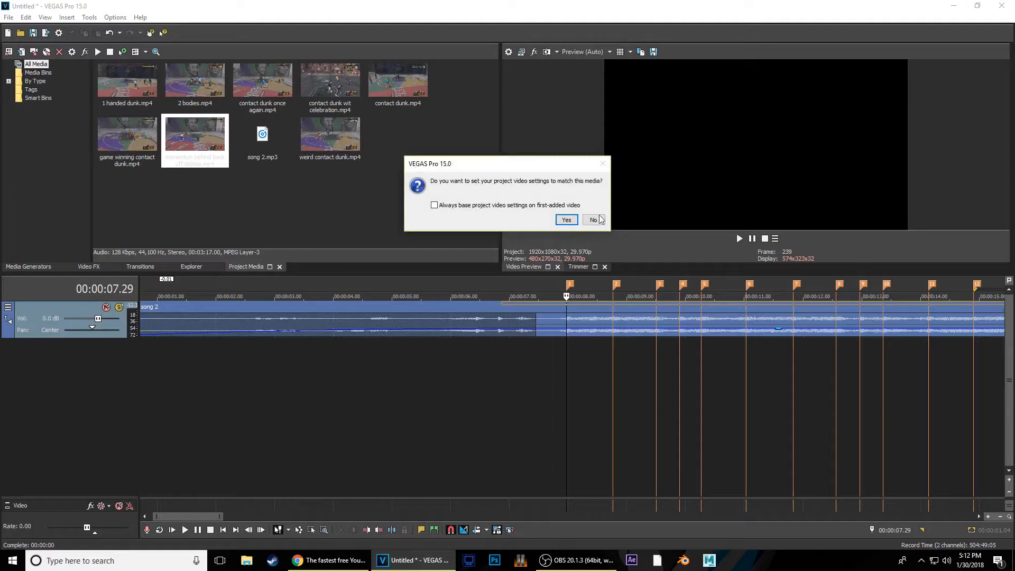
left_click(594, 221)
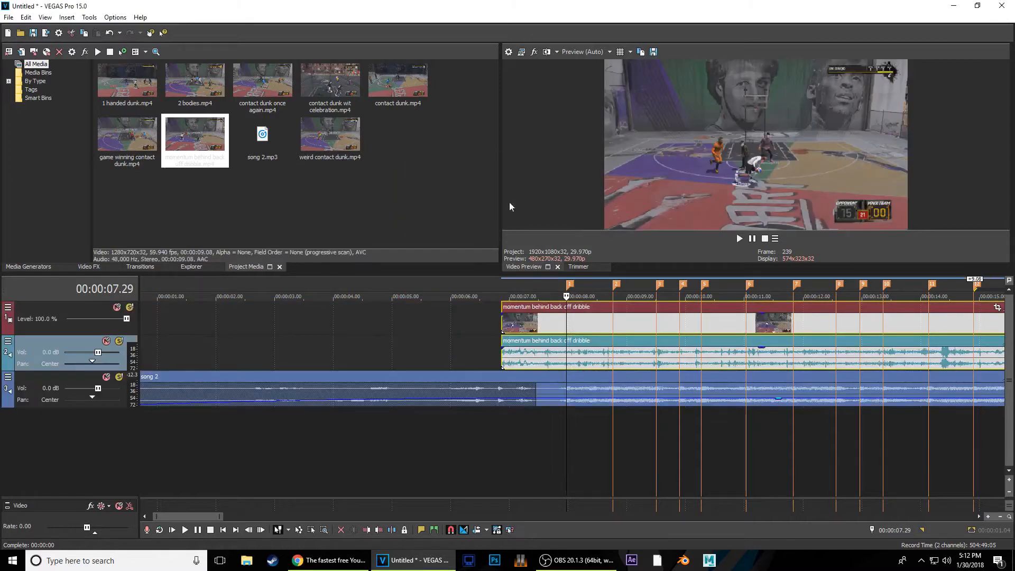
Separate the dribble clip's audio from its video and delete it together with its empty audio track
right_click(36, 350)
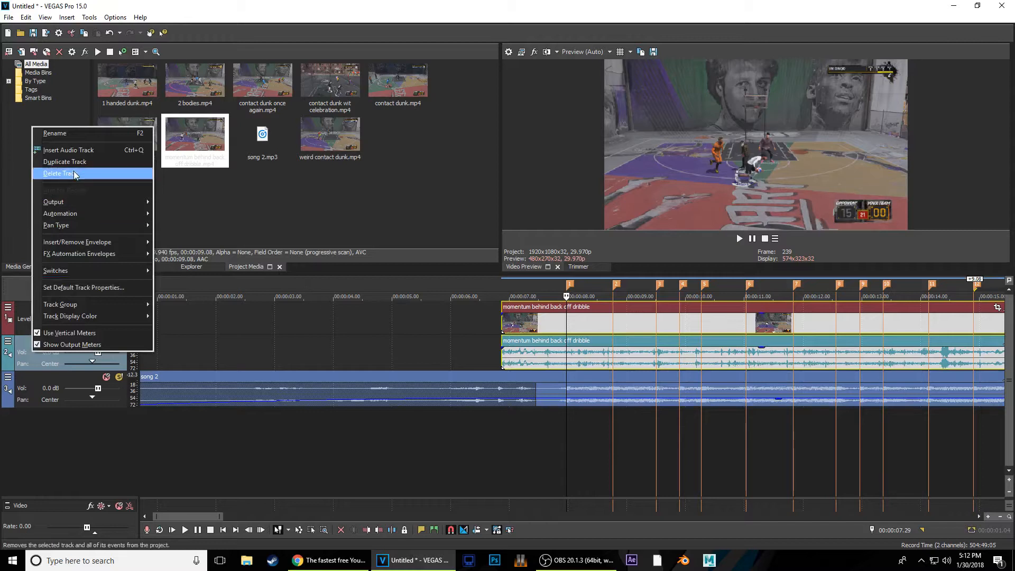
left_click(519, 329)
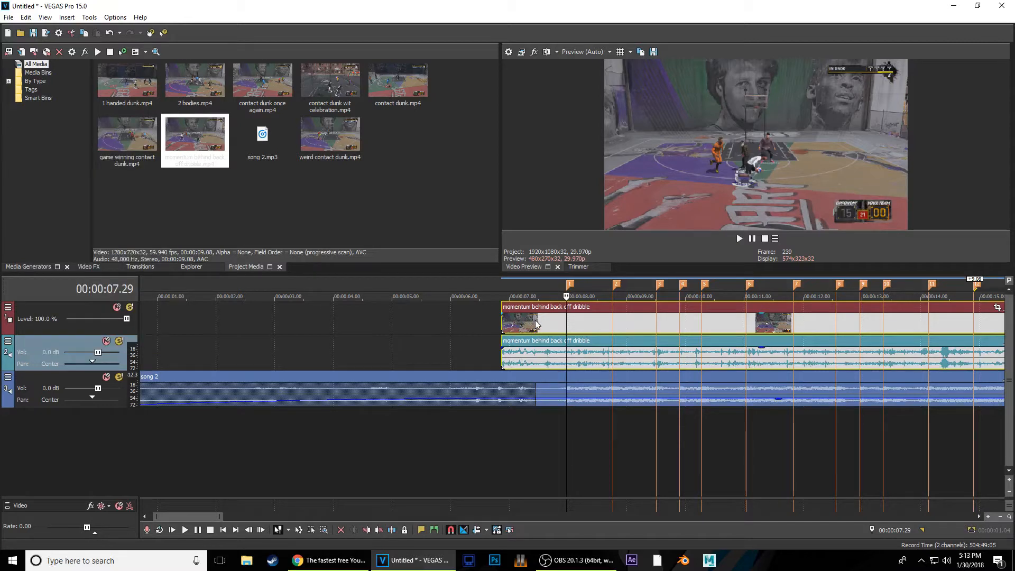
left_click(525, 359)
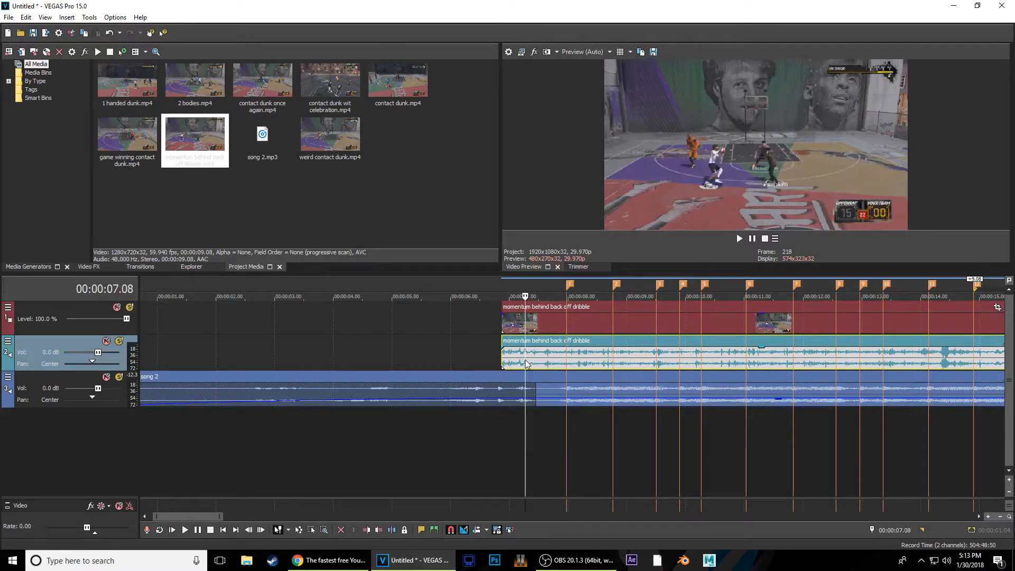
key("Delete")
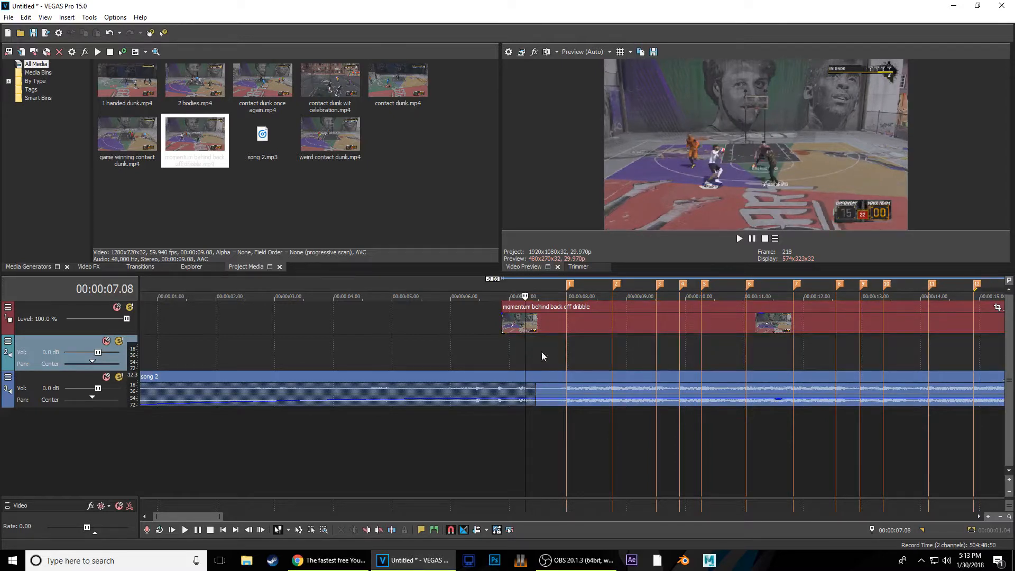
right_click(59, 345)
left_click(166, 165)
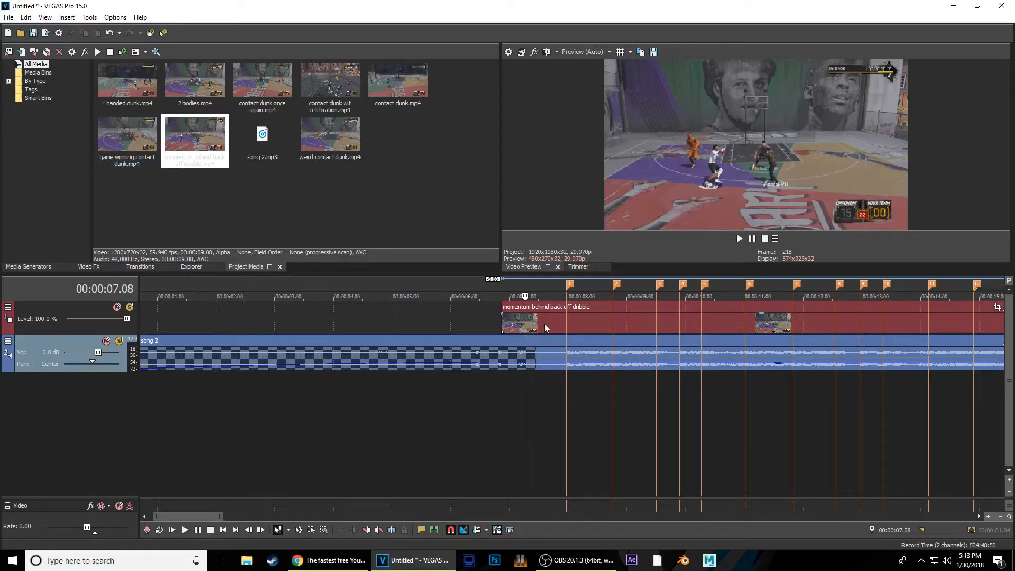
Move the dribble clip to start at the first marker at 00:00:07.29 and play it against the song
mouse_move(538, 325)
left_mouse_down()
mouse_move(614, 329)
mouse_move(569, 325)
left_mouse_up()
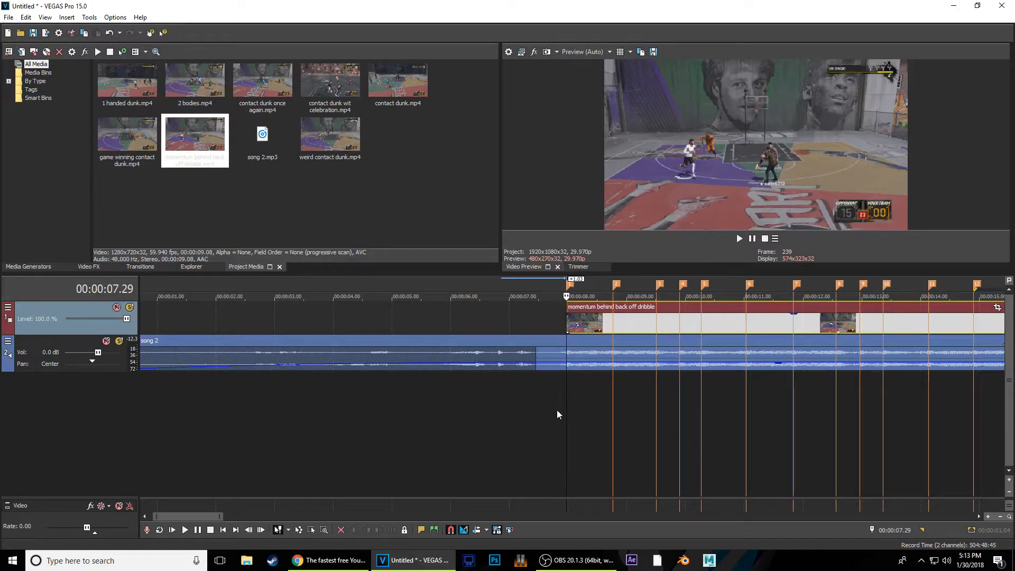
left_click(558, 385)
key("space")
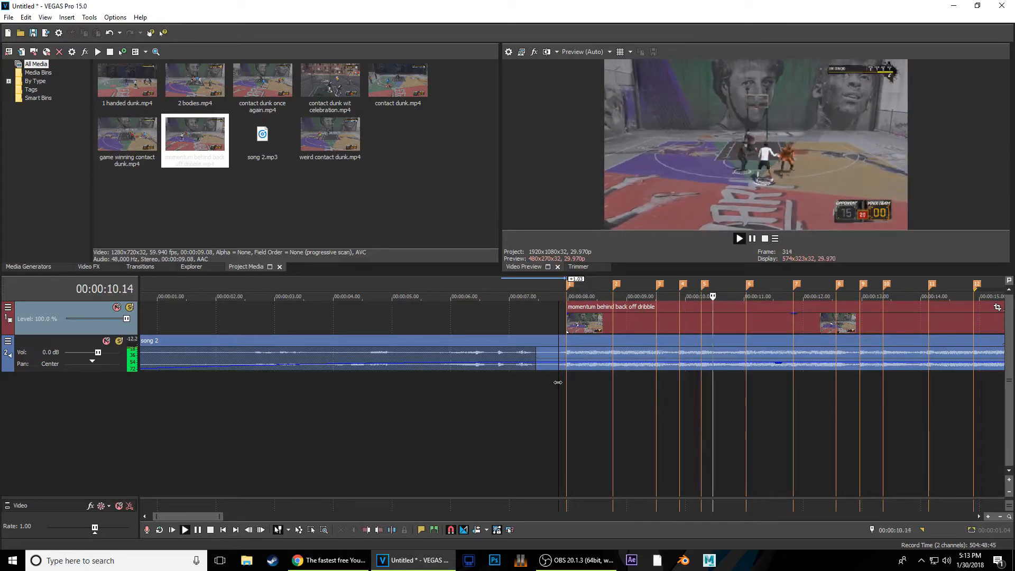
key("space")
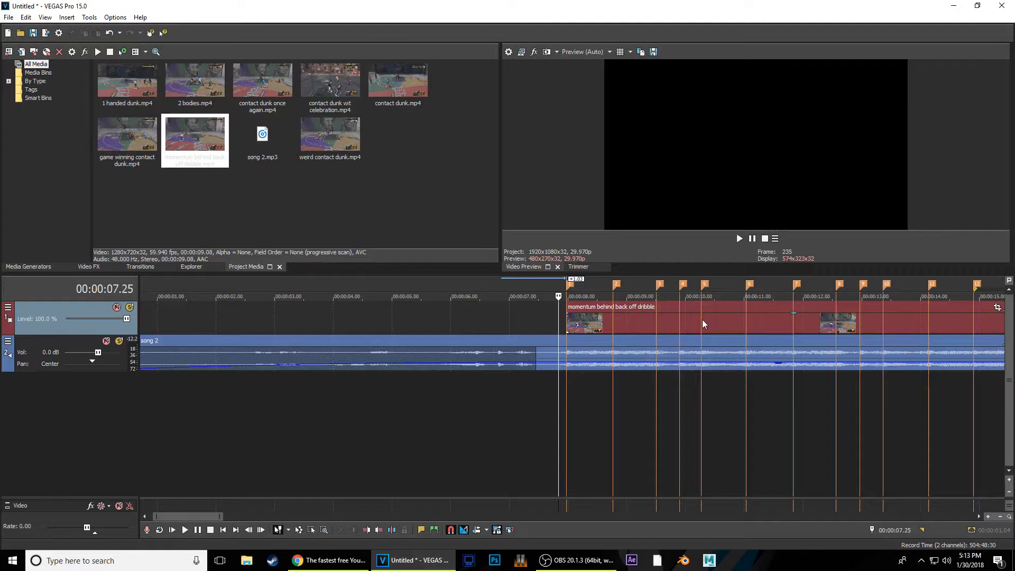
Rename the fifth marker, at 00:00:10.08, to "sync"
left_click(706, 287)
right_click(708, 286)
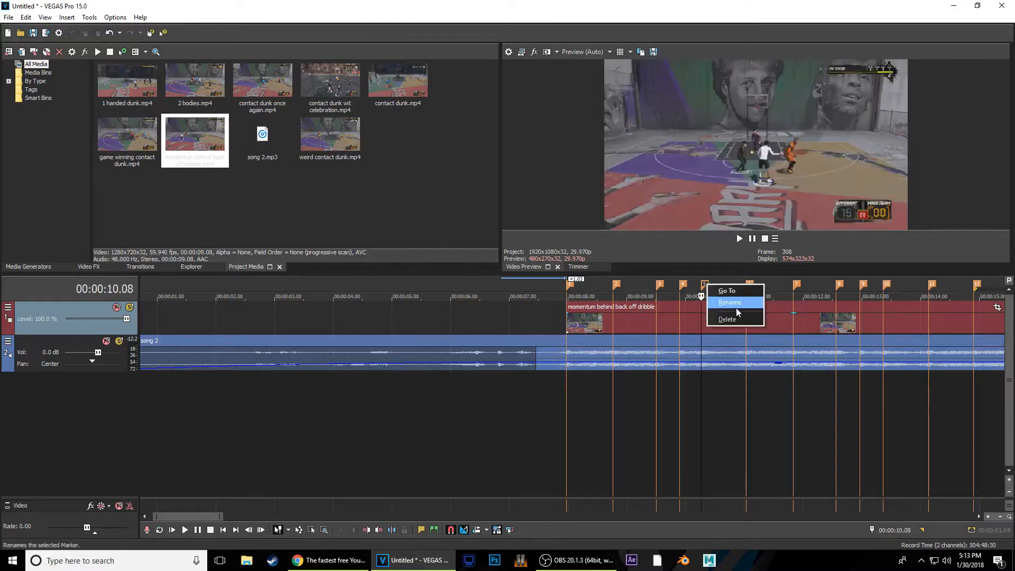
left_click(741, 307)
type("sy")
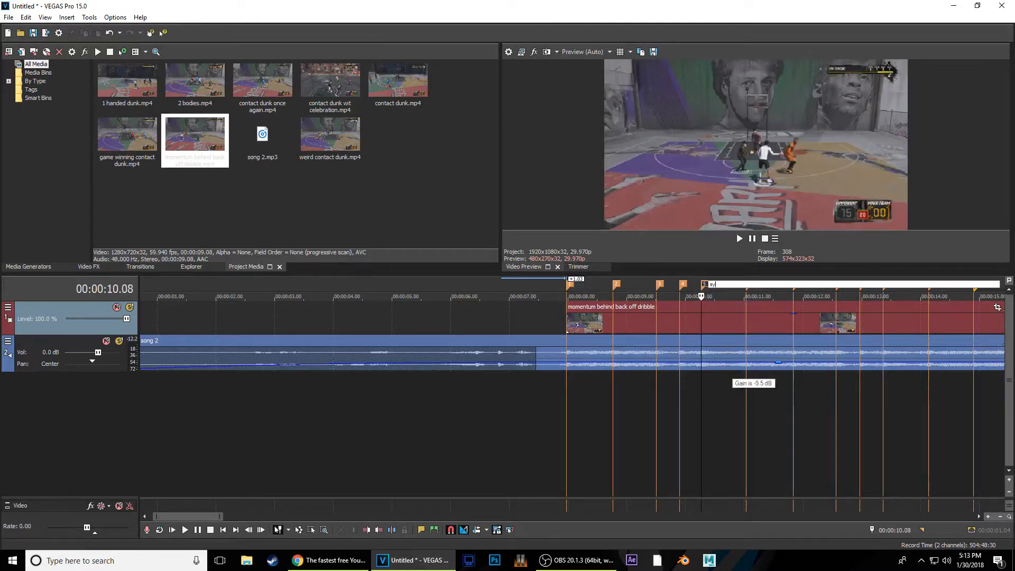
type("nc")
key("Return")
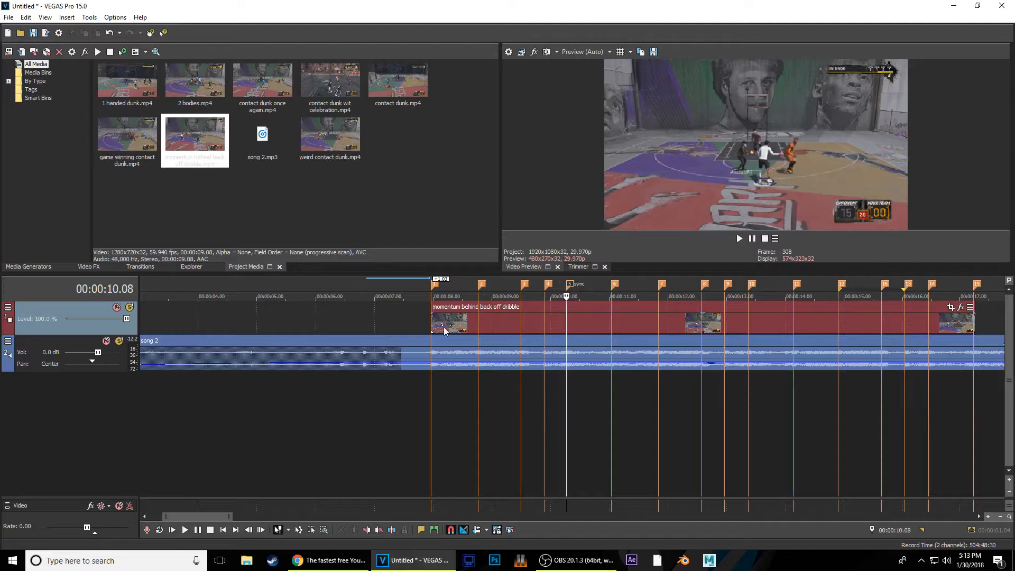
Slide the dribble clip earlier so the shot's key moment lands on the sync marker at 00:00:10.08
double_click(591, 313)
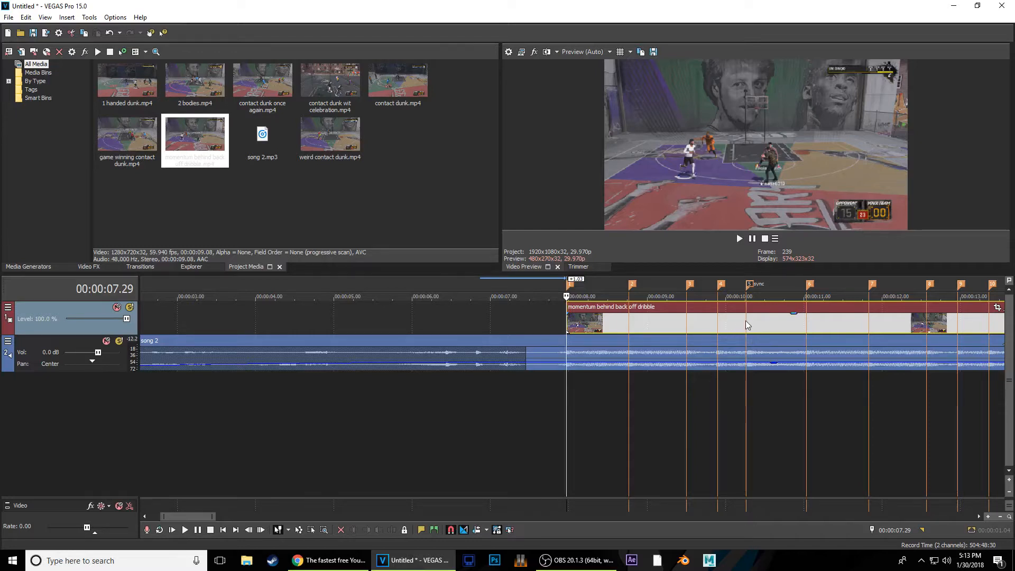
left_click(746, 320)
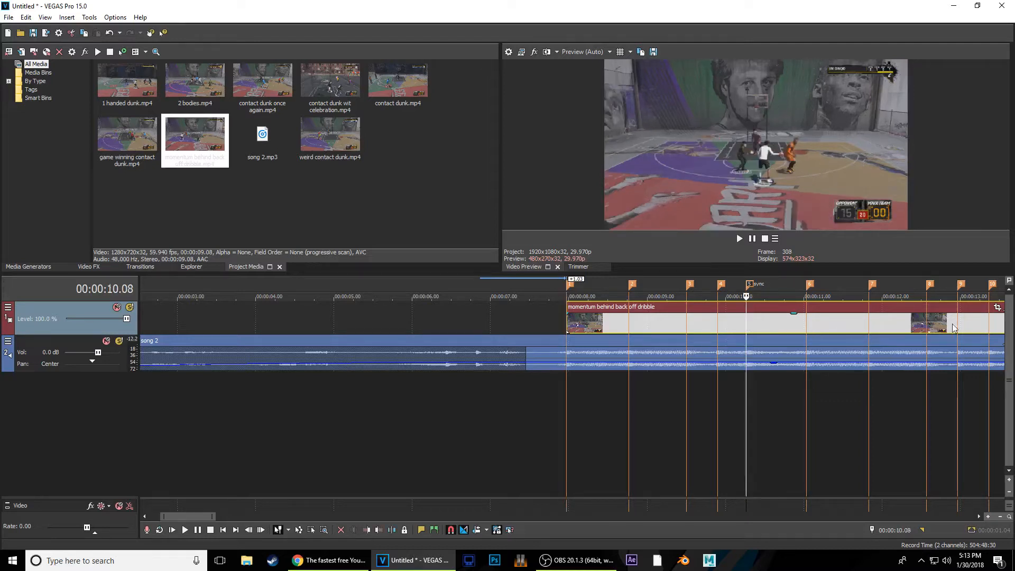
left_click_drag(964, 321, 557, 332)
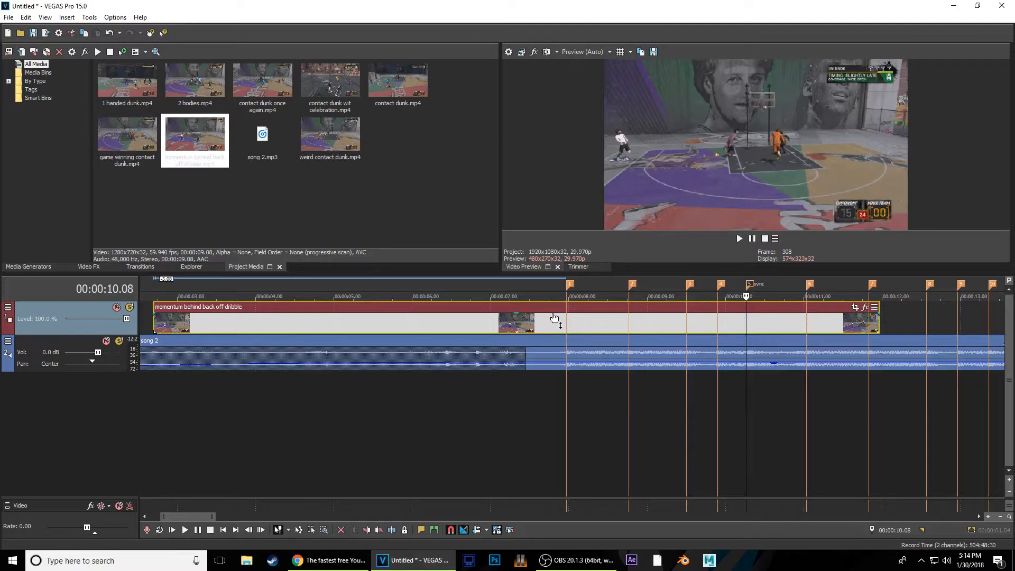
Set the dribble clip's playback rate to 2 in its event properties
left_click(571, 325)
right_click(596, 322)
left_click(660, 540)
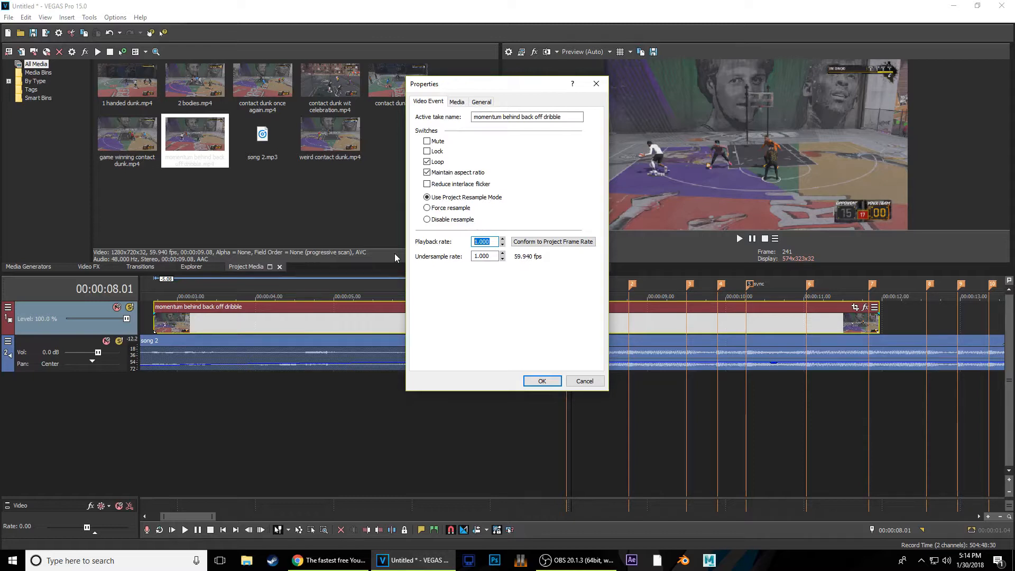
type("2")
key("Return")
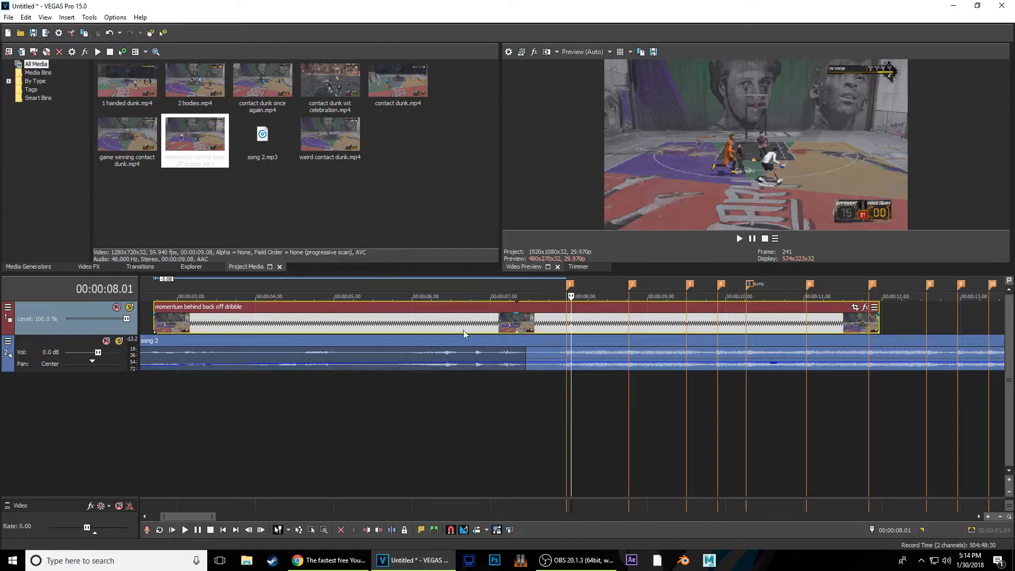
Realign the sped-up clip's shot with the sync marker, then split at 00:00:07.29 and delete the part before it
left_click_drag(421, 326, 751, 323)
left_click(747, 327)
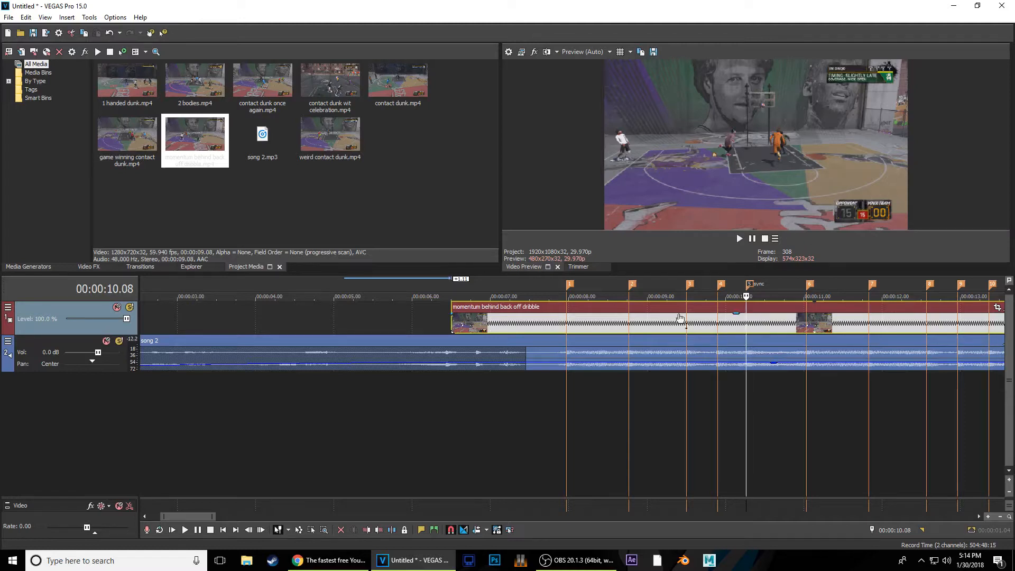
left_click(568, 324)
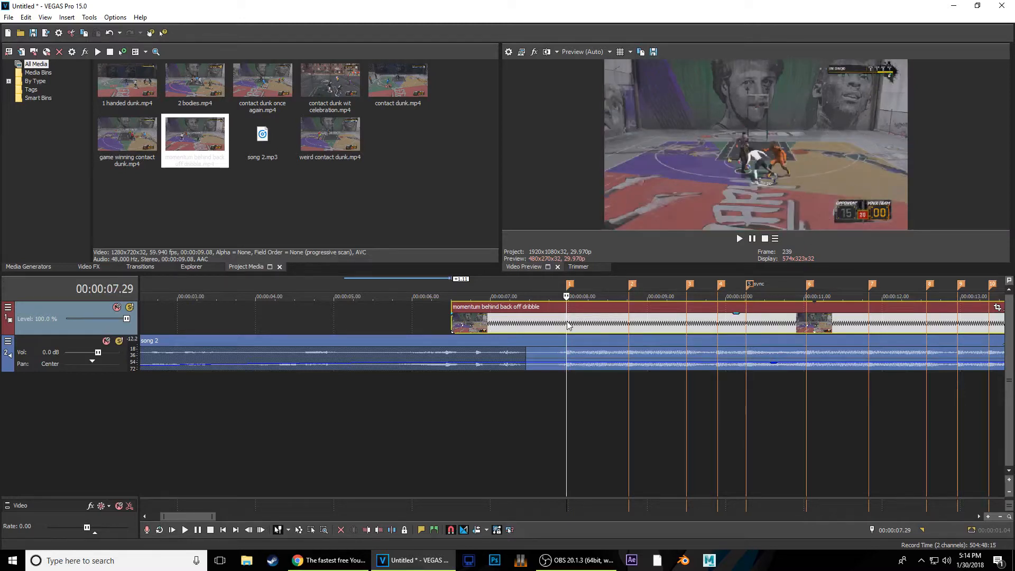
key("s")
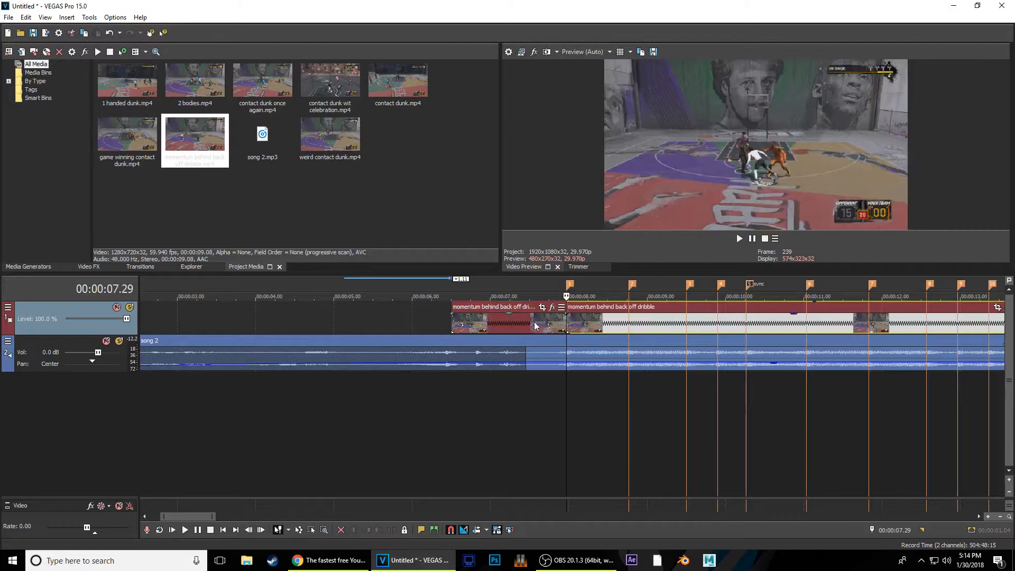
left_click(535, 322)
key("Delete")
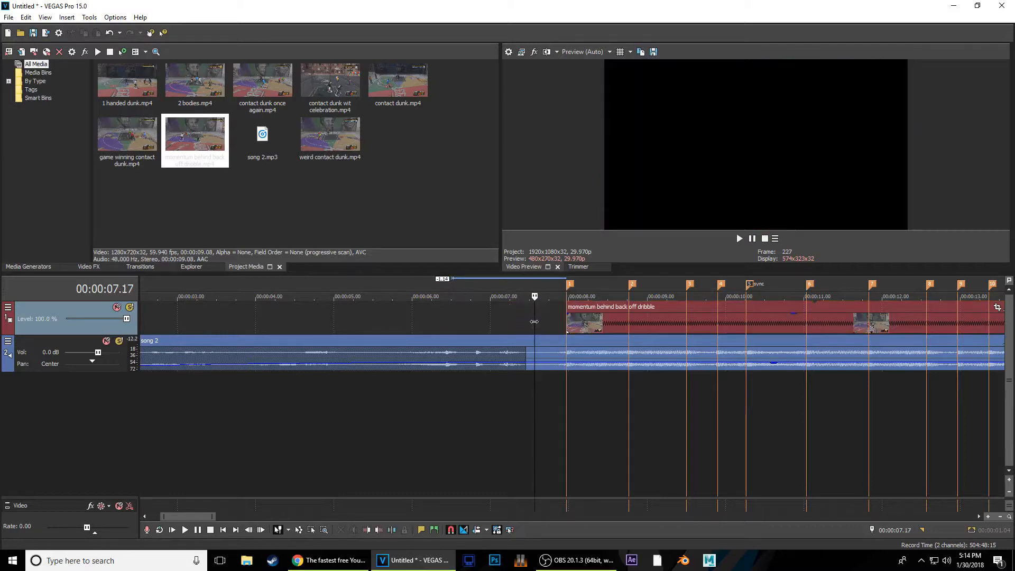
Split the dribble clip at the sixth marker, 00:00:11.01, and delete the part after it
left_click(806, 324)
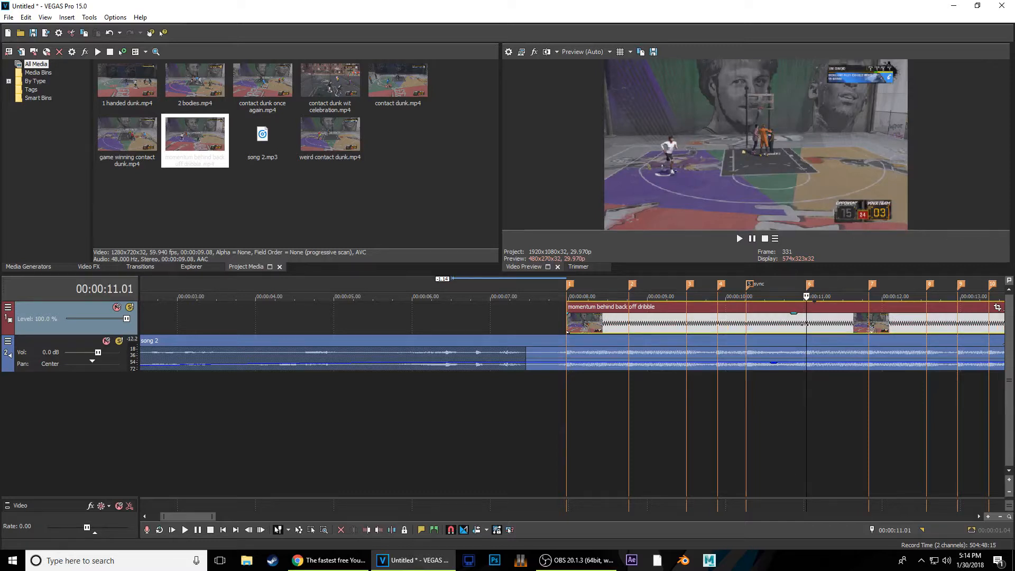
key("s")
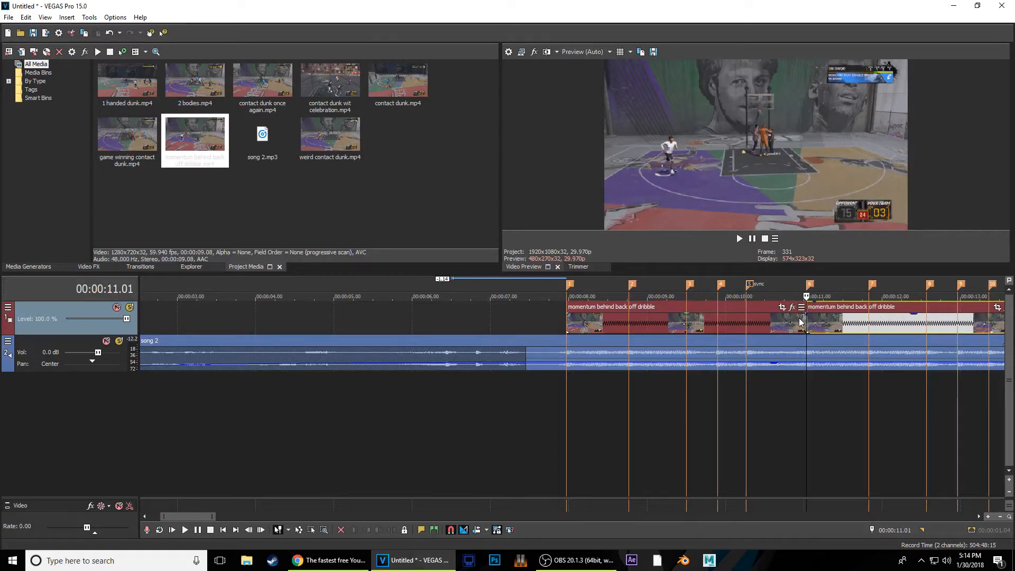
key("Delete")
Insert a Velocity envelope on the trimmed dribble clip
left_click(767, 327)
scroll(753, 334, "up", 2)
scroll(590, 324, "down", 1)
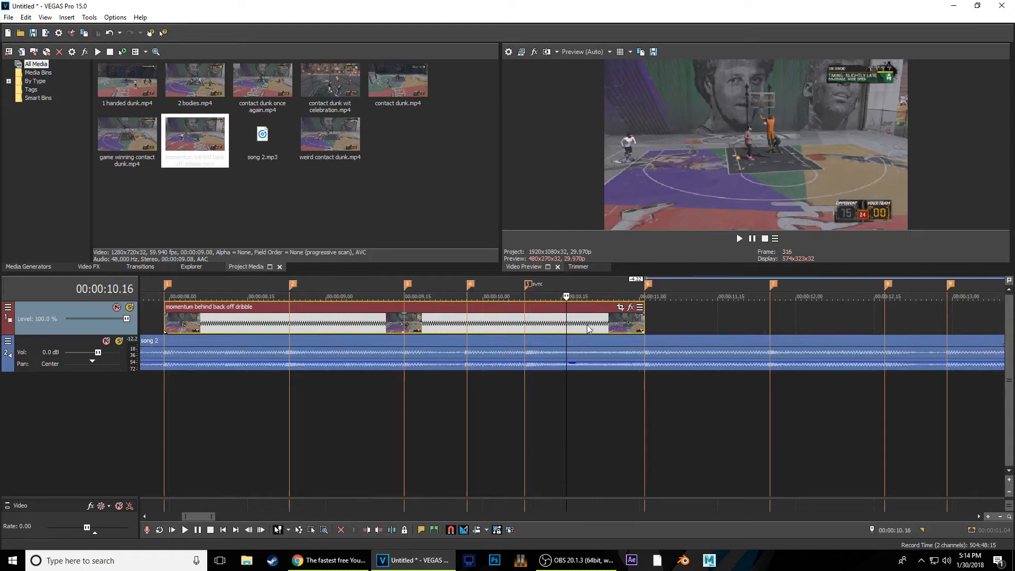
scroll(460, 383, "down", 1)
right_click(468, 326)
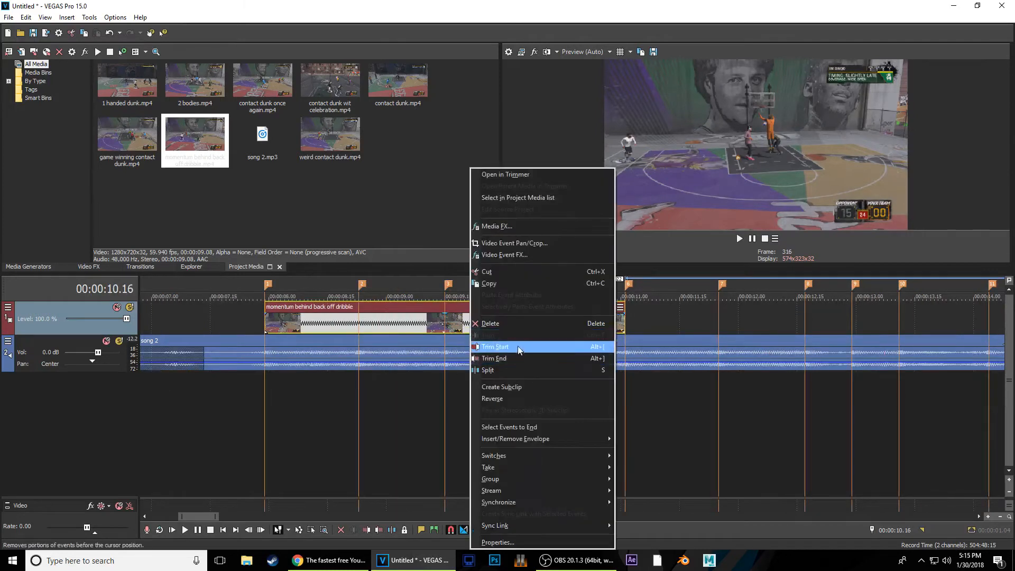
mouse_move(533, 439)
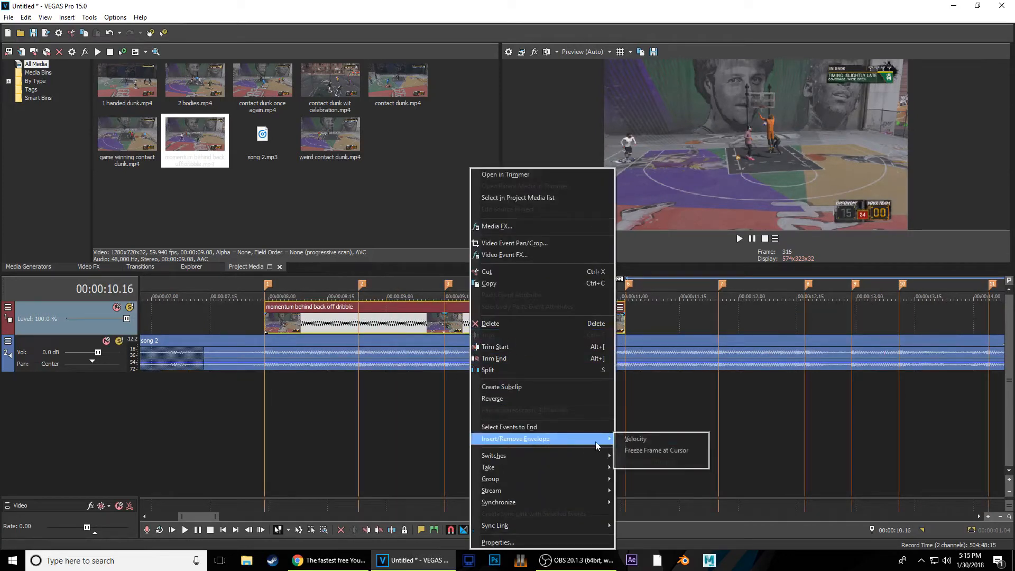
left_click(637, 440)
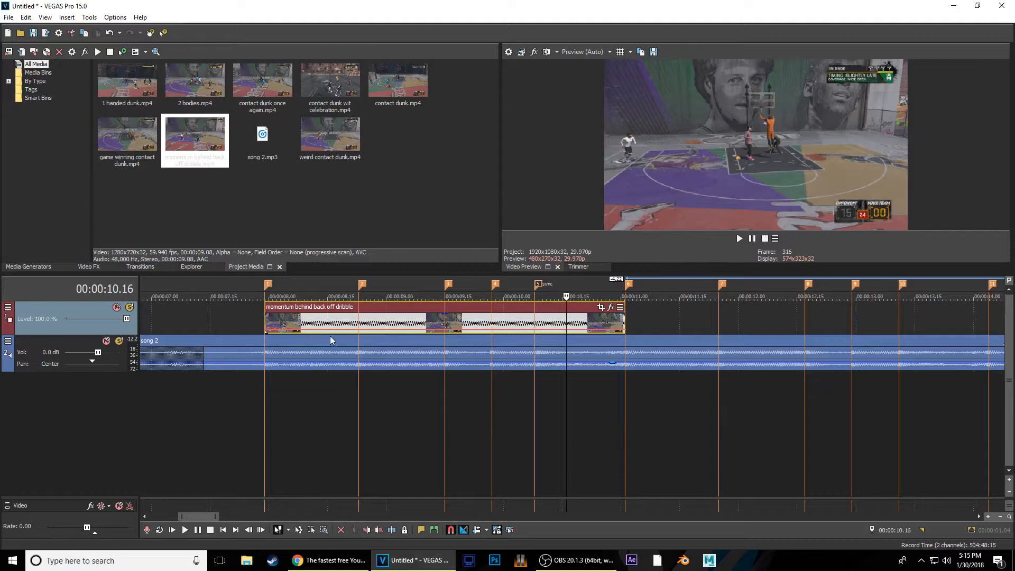
Add velocity envelope points on the dribble clip at the second, third, fourth and sync markers
double_click(358, 331)
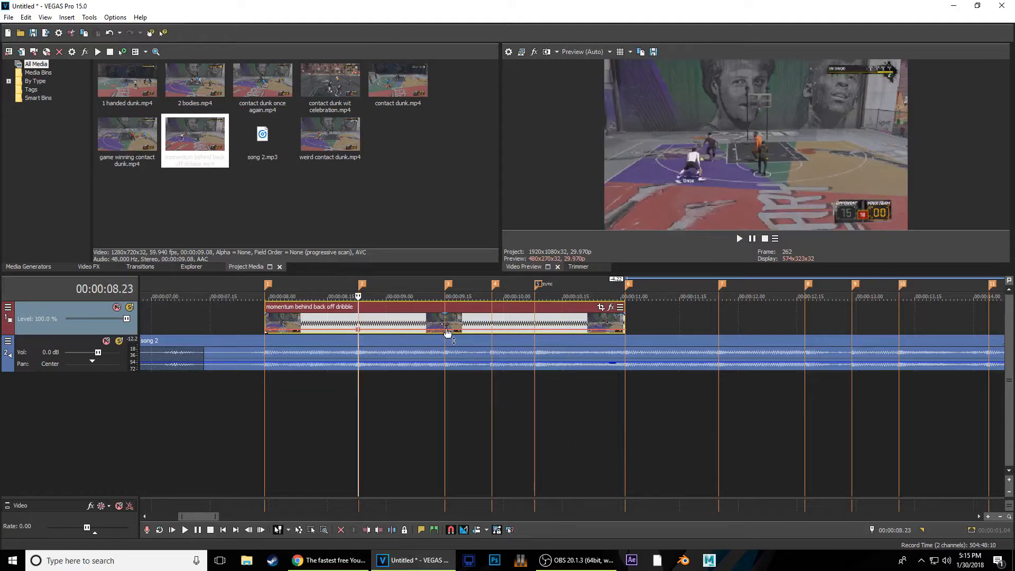
double_click(446, 330)
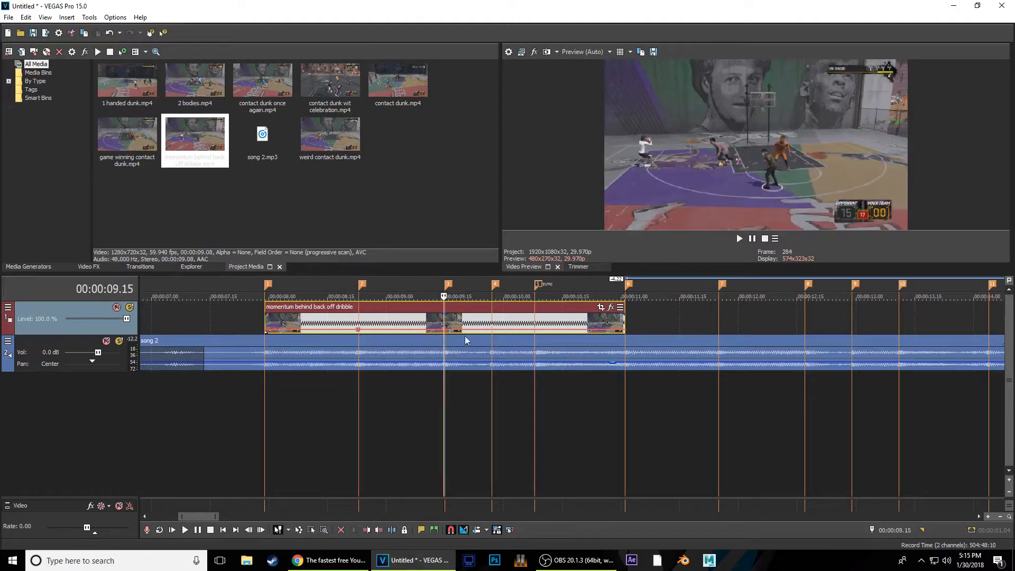
double_click(492, 331)
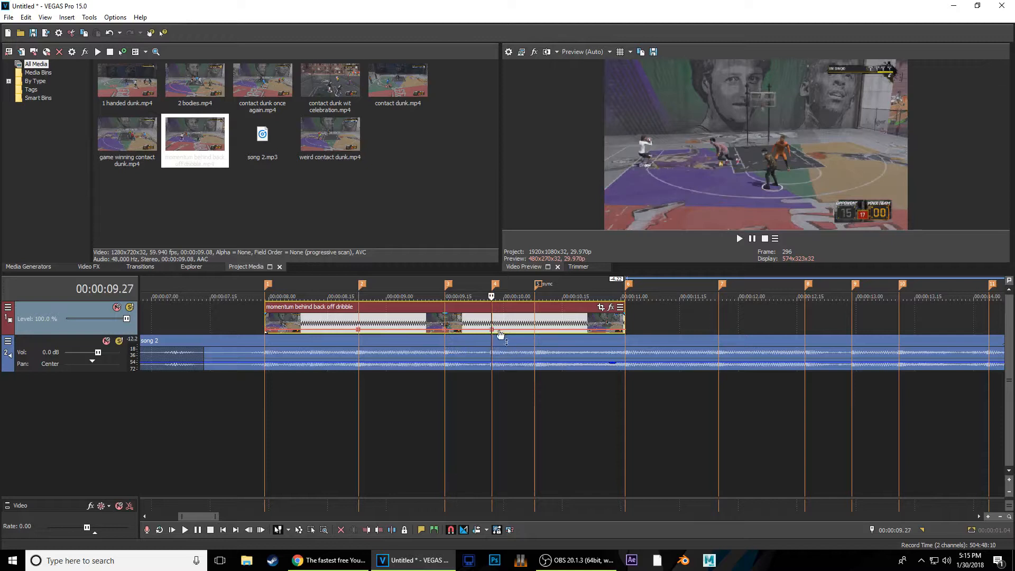
double_click(537, 332)
scroll(609, 389, "up", 1)
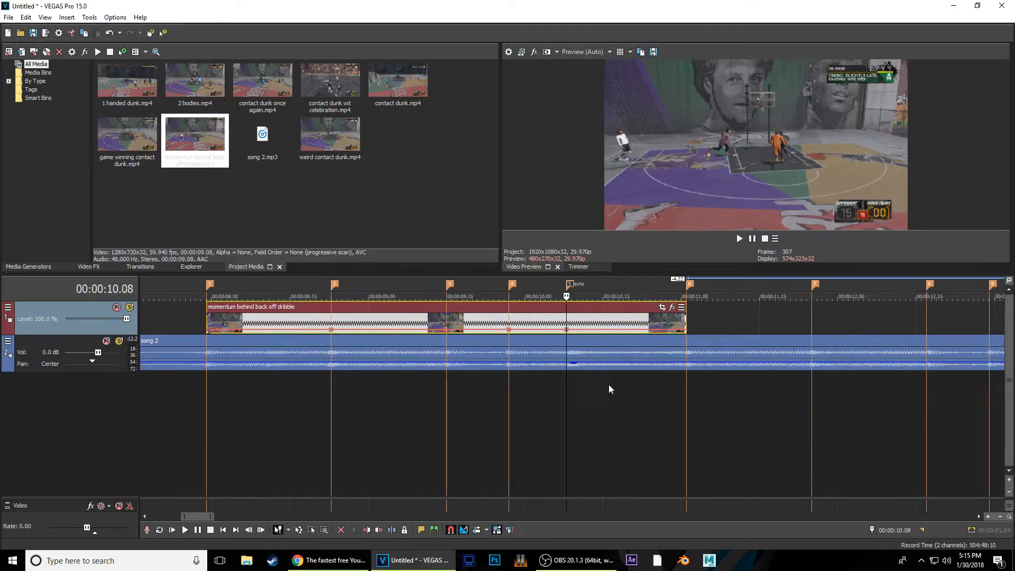
scroll(608, 385, "down", 1)
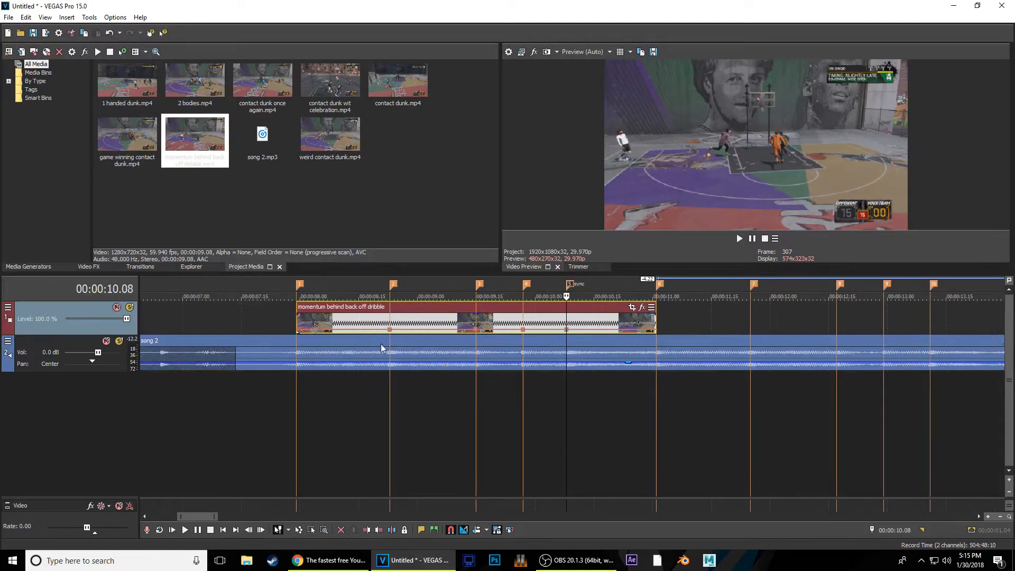
left_click(298, 324)
scroll(487, 411, "up", 2)
scroll(655, 417, "down", 1)
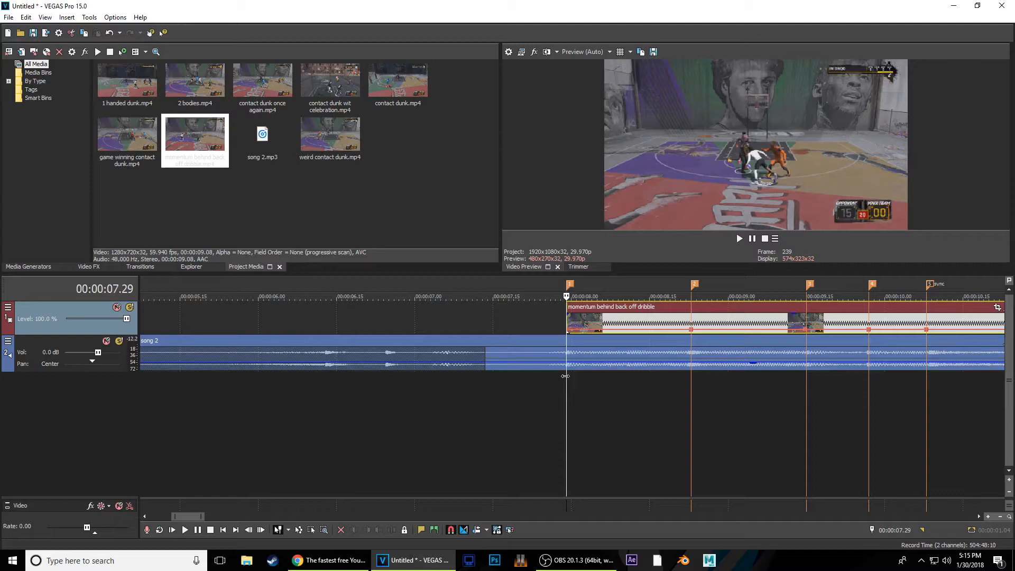
left_click(693, 324)
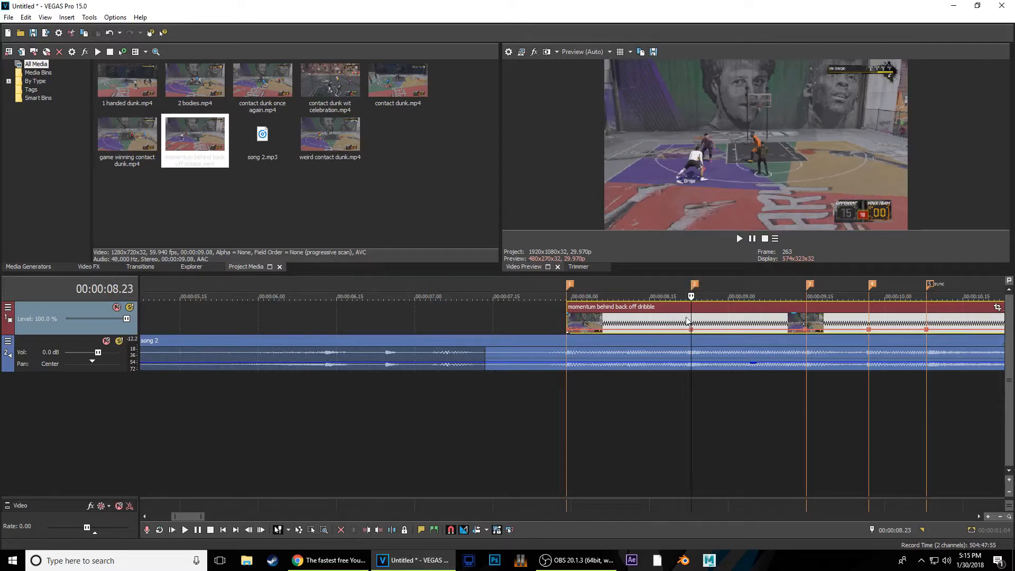
key("ctrl+Right")
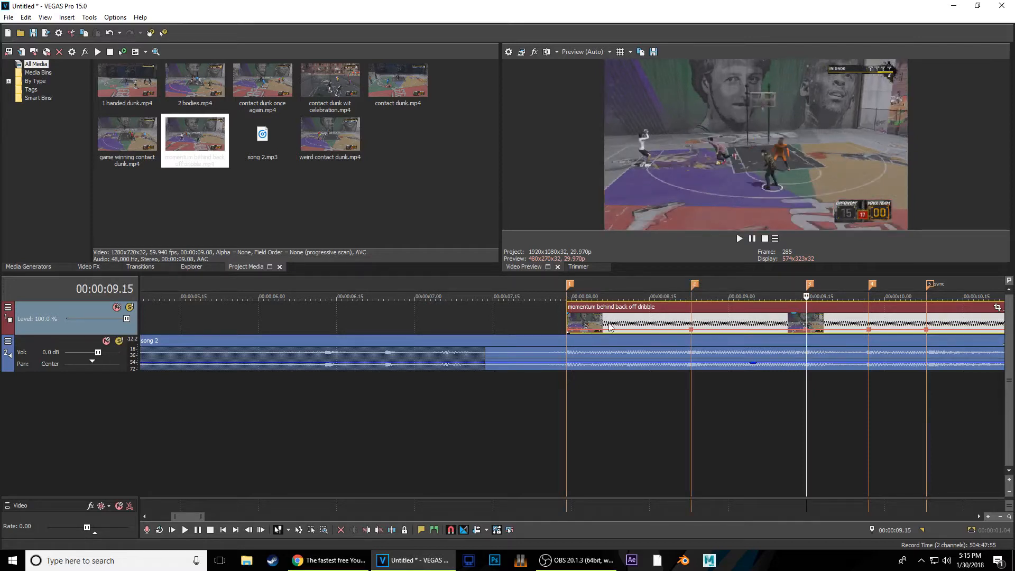
Add velocity points at 00:00:08.03, just after the first marker, and at 00:00:08.19 and 00:00:08.27 around the second marker
left_click(564, 319)
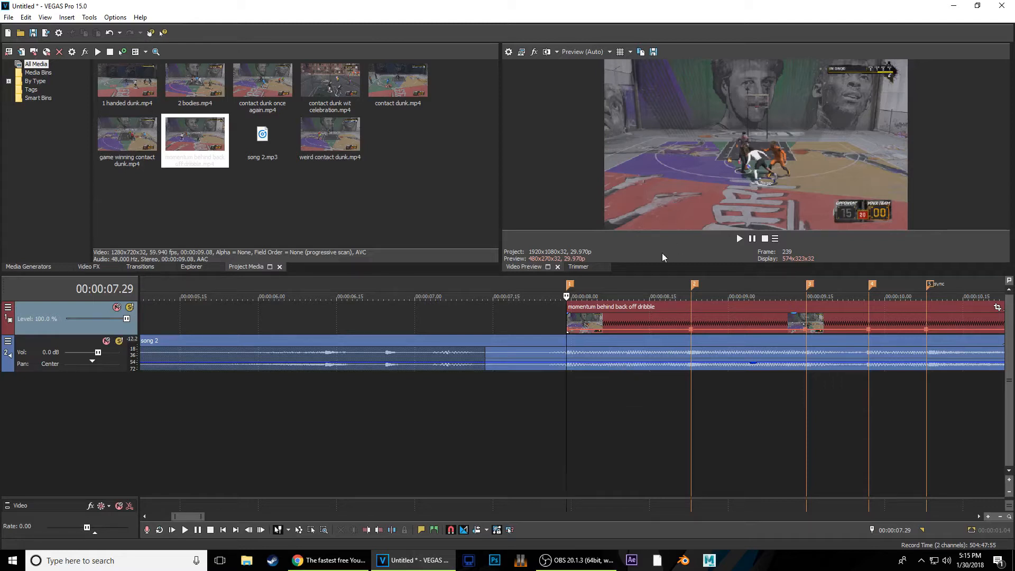
left_click(588, 332)
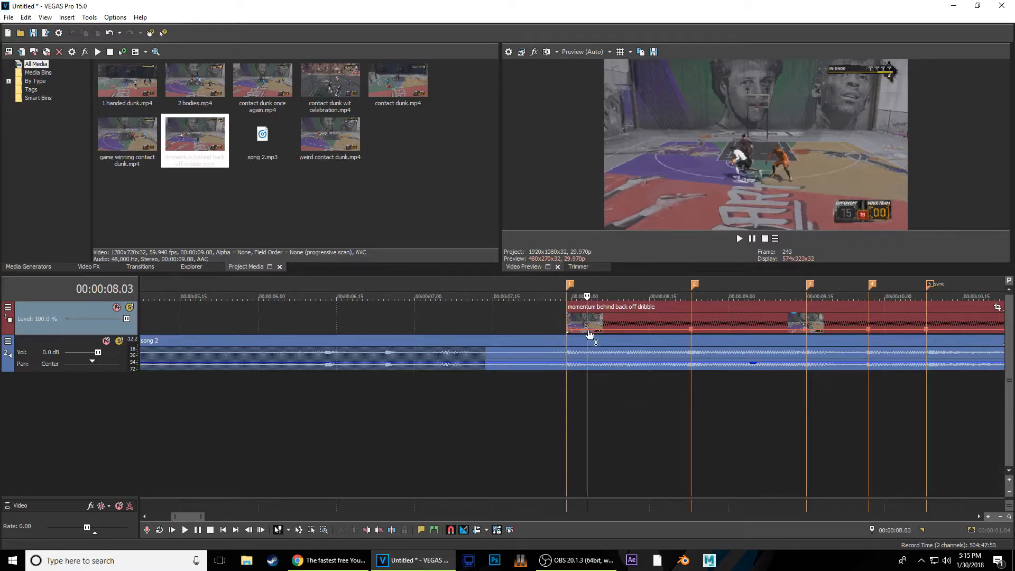
left_click(687, 325)
left_click(672, 332)
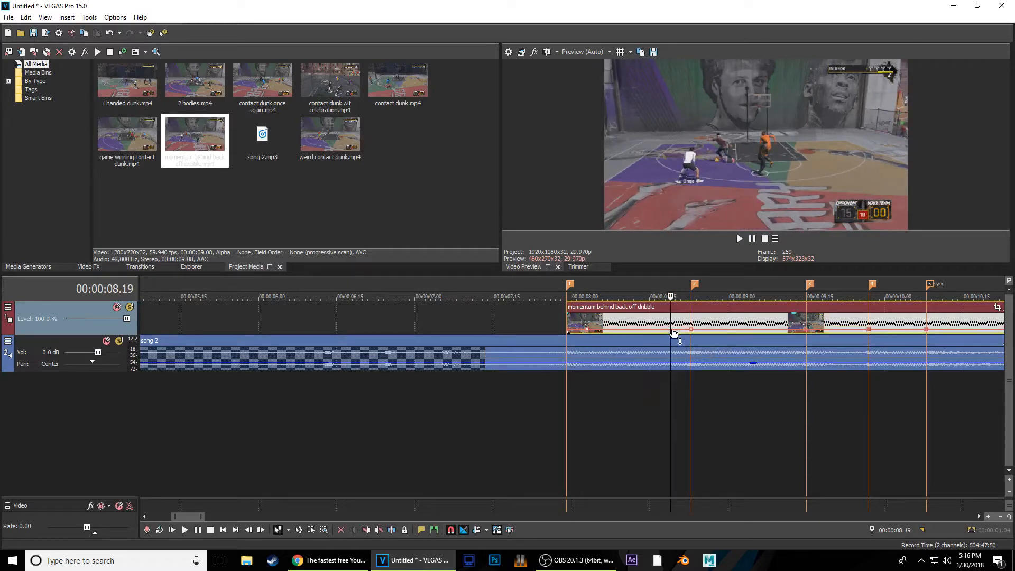
left_click(693, 322)
key("Right")
key("Right")
key("Right")
key("Right")
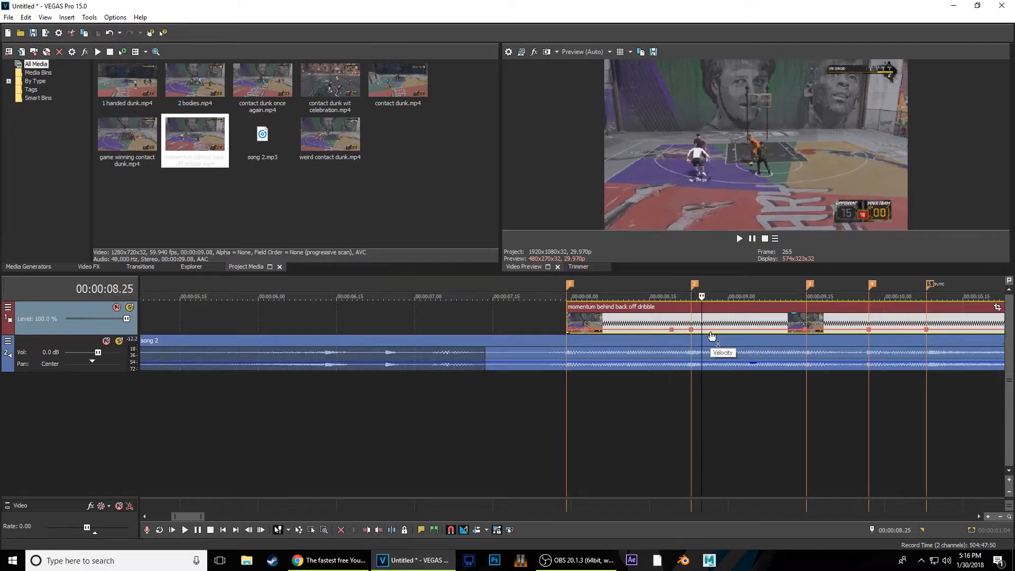
double_click(714, 333)
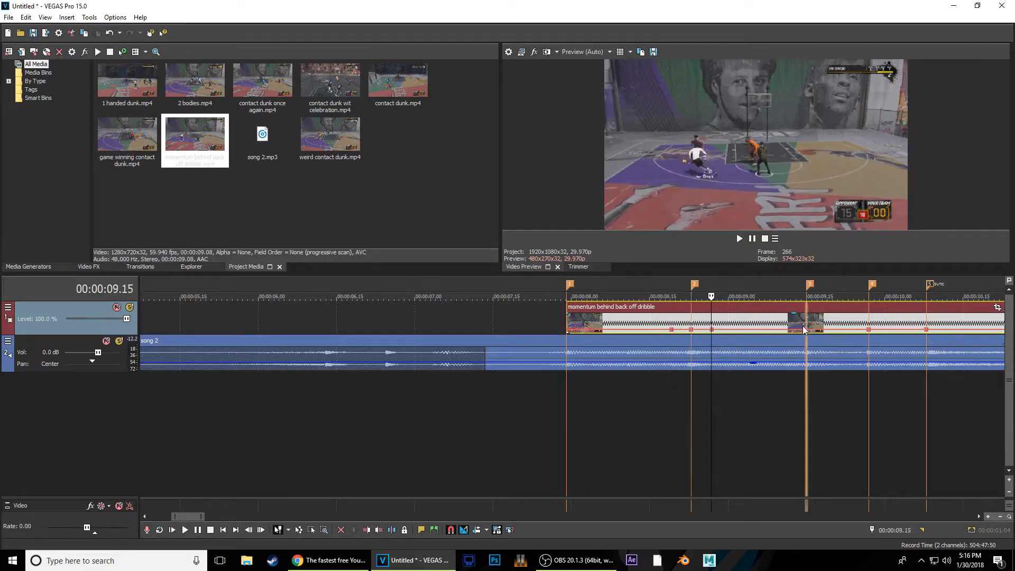
Add velocity points four frames before and after the third marker, at 00:00:09.11 and 00:00:09.19
left_click(805, 324)
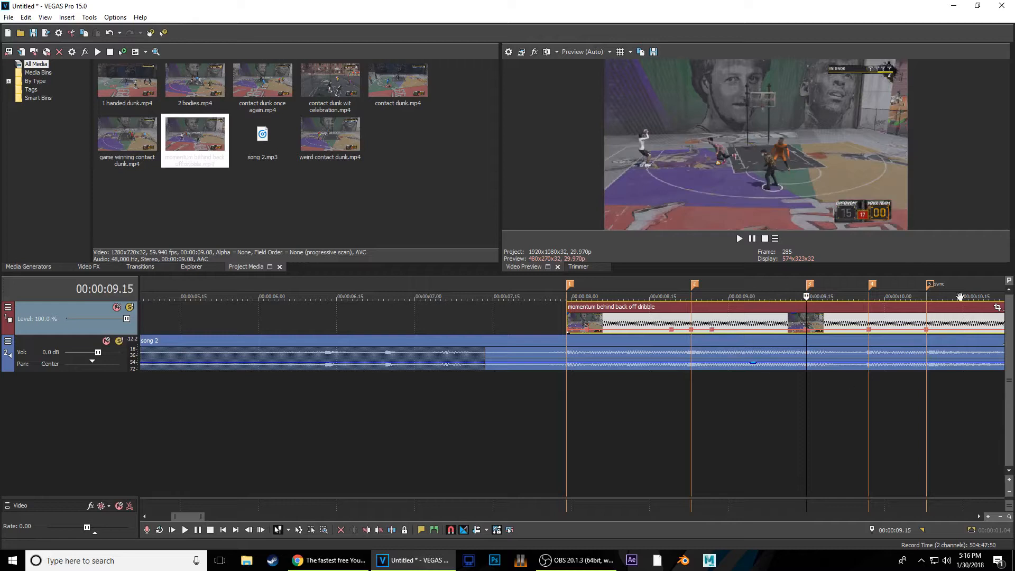
key("Left")
key("Left")
key("Left")
key("Left")
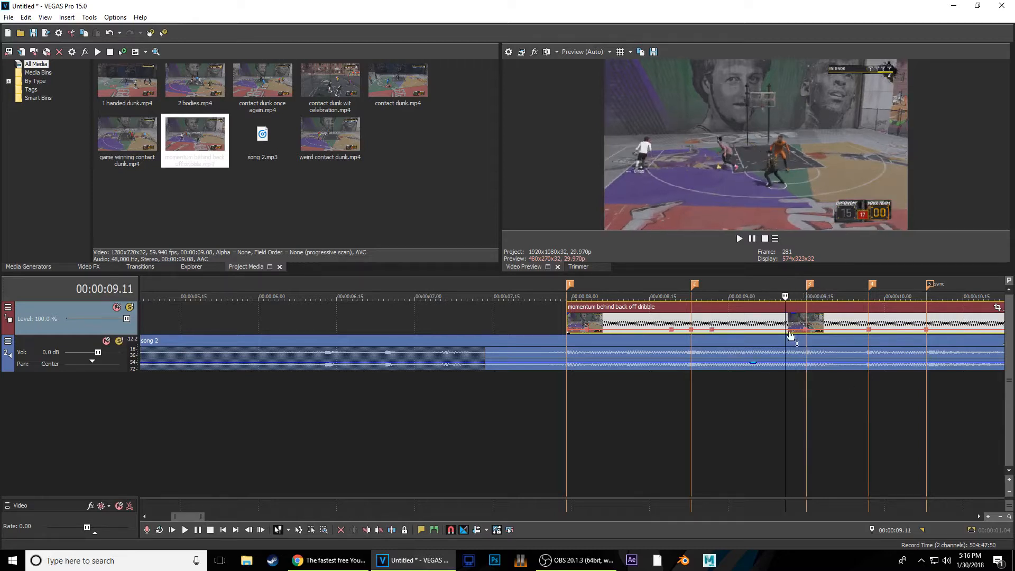
left_click(806, 326)
key("Right")
key("Right")
key("Right")
key("Right")
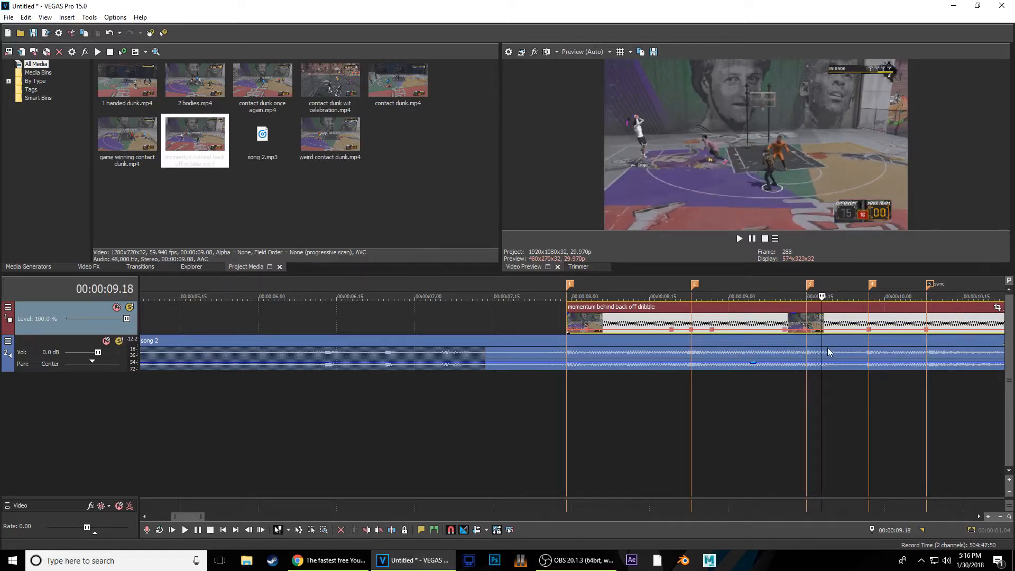
key("Right")
Add velocity points on both sides of the fourth marker, at 00:00:09.23 and 00:00:10.01
key("Right")
key("Right")
key("Right")
key("Right")
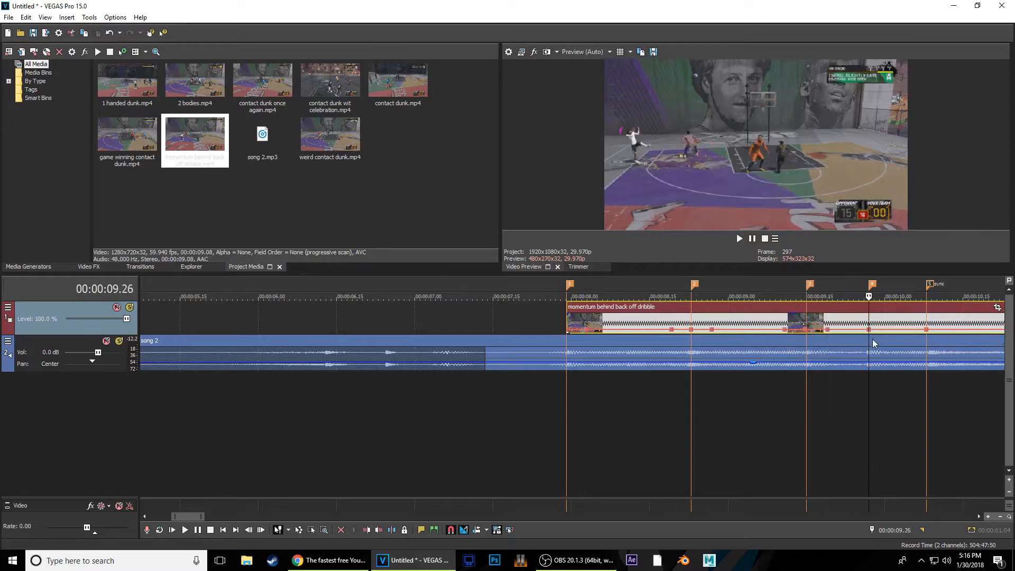
key("Right")
key("Right")
key("Right")
key("Right")
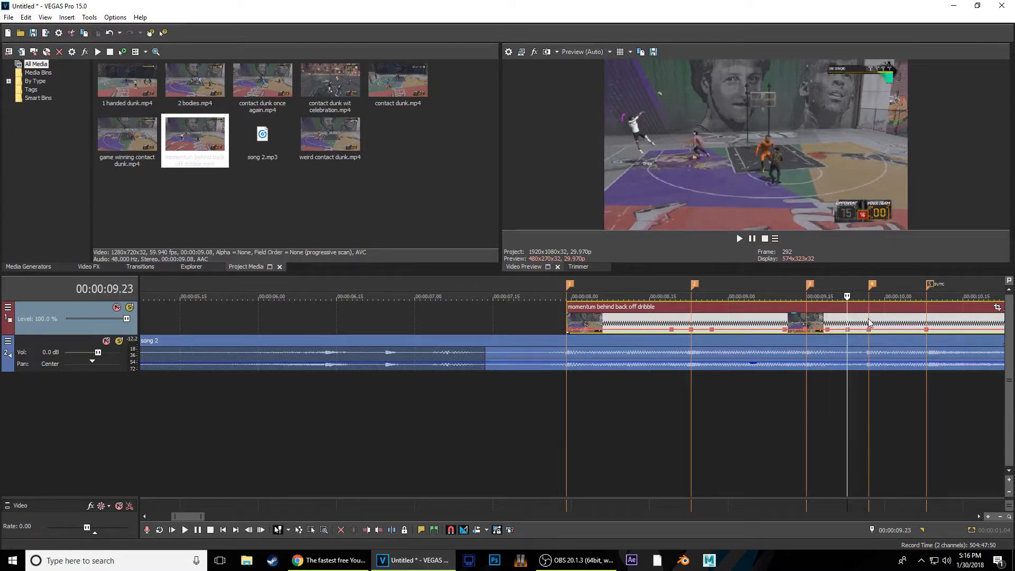
key("Right")
key("Right")
key("Right")
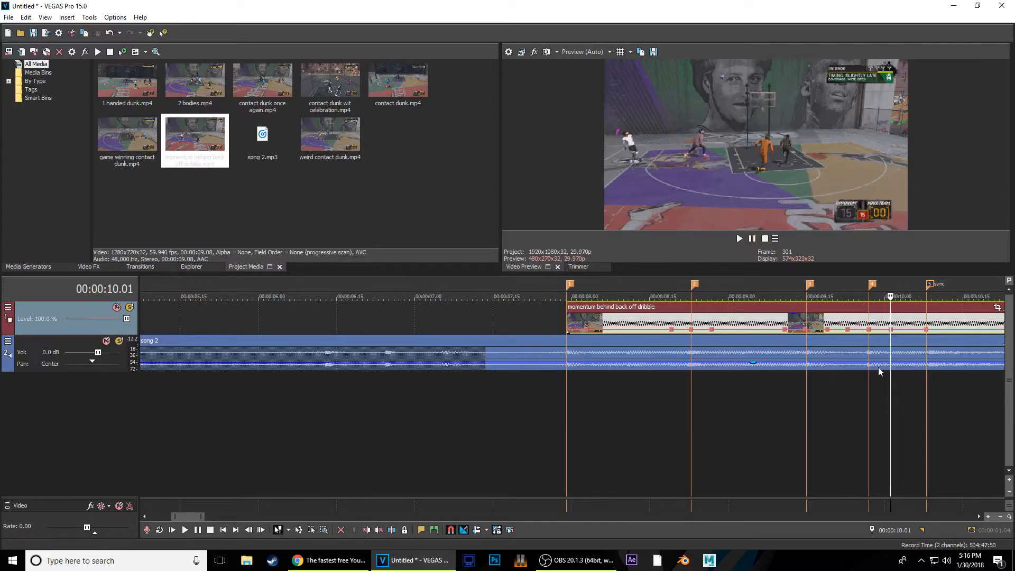
Add a velocity point at 00:00:10.05, a few frames before the sync marker
scroll(608, 414, "down", 8)
scroll(610, 419, "up", 6)
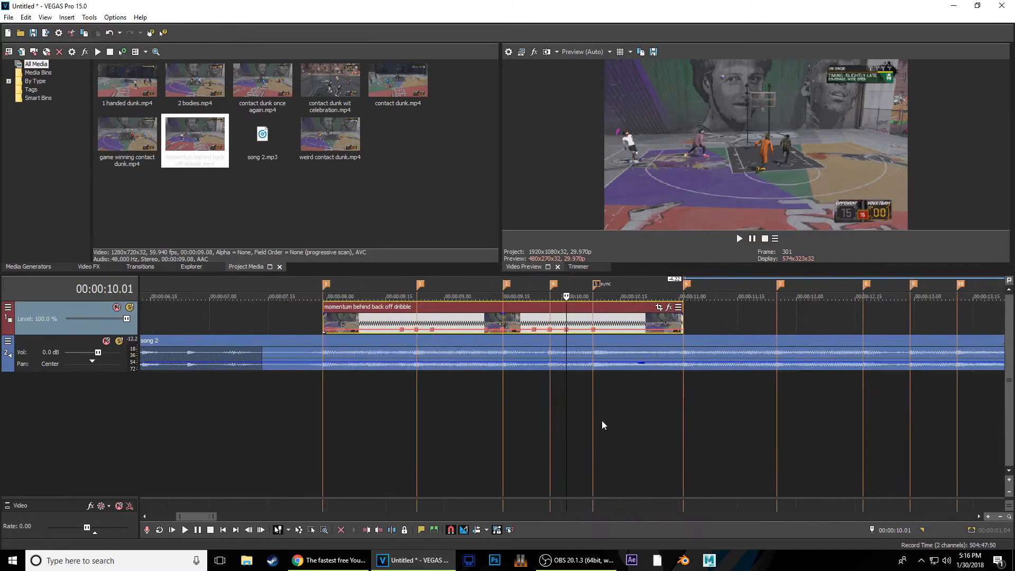
scroll(603, 426, "up", 4)
scroll(598, 420, "down", 1)
scroll(584, 416, "up", 1)
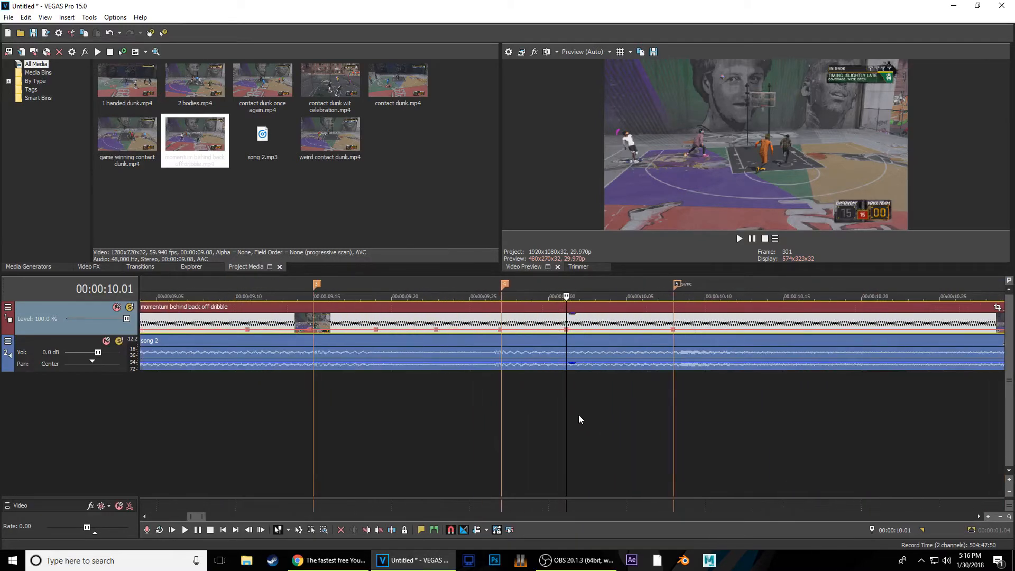
scroll(654, 352, "down", 1)
scroll(658, 339, "up", 1)
left_click(672, 321)
key("Left")
key("Left")
key("Left")
key("Left")
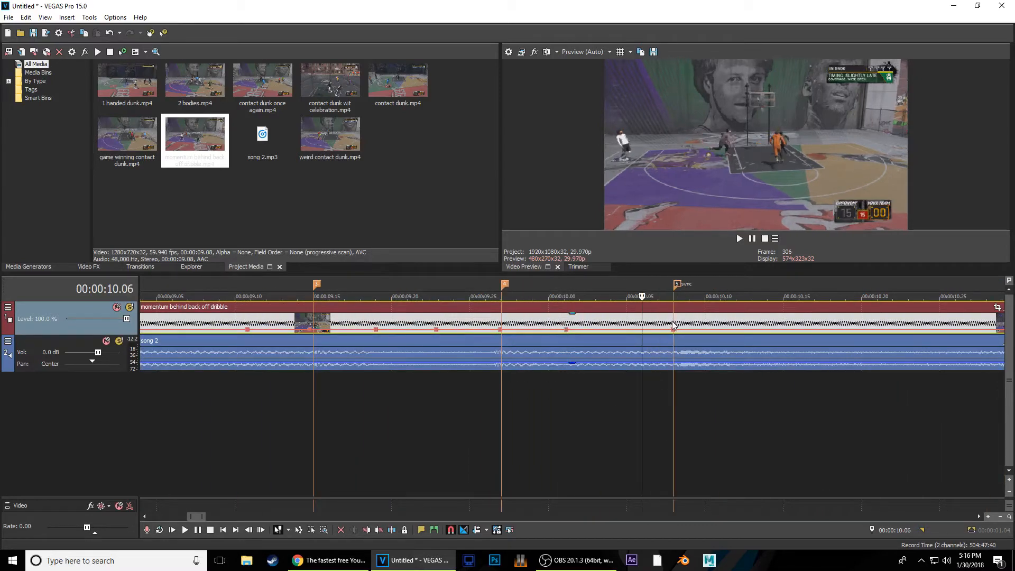
key("Right")
key("Left")
key("Left")
key("Right")
key("Right")
double_click(628, 330)
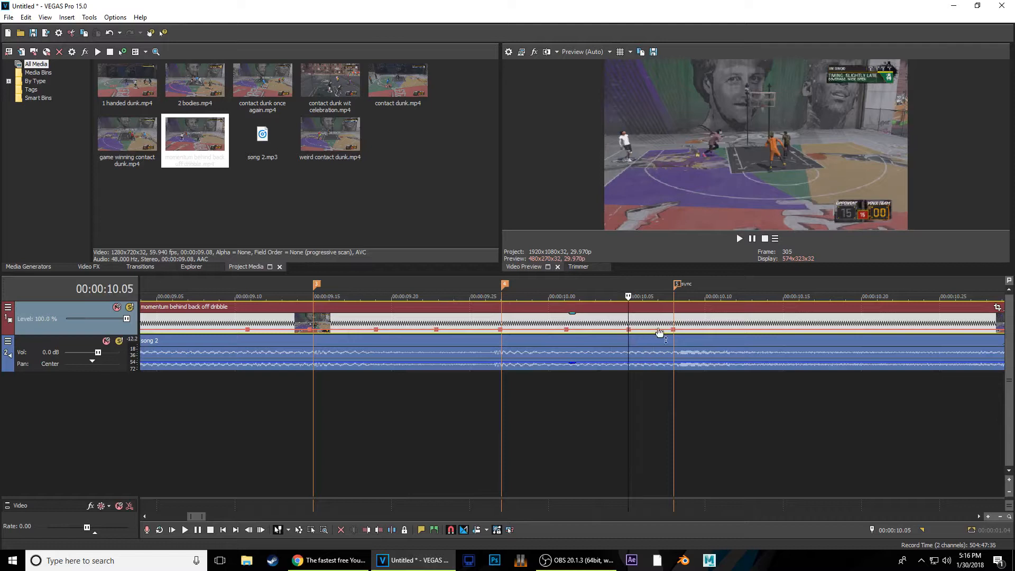
Add a velocity point at 00:00:10.11, a few frames after the sync marker
key("Right")
key("Right")
key("Right")
key("Right")
key("Right")
key("Right")
double_click(722, 330)
scroll(738, 339, "down", 2)
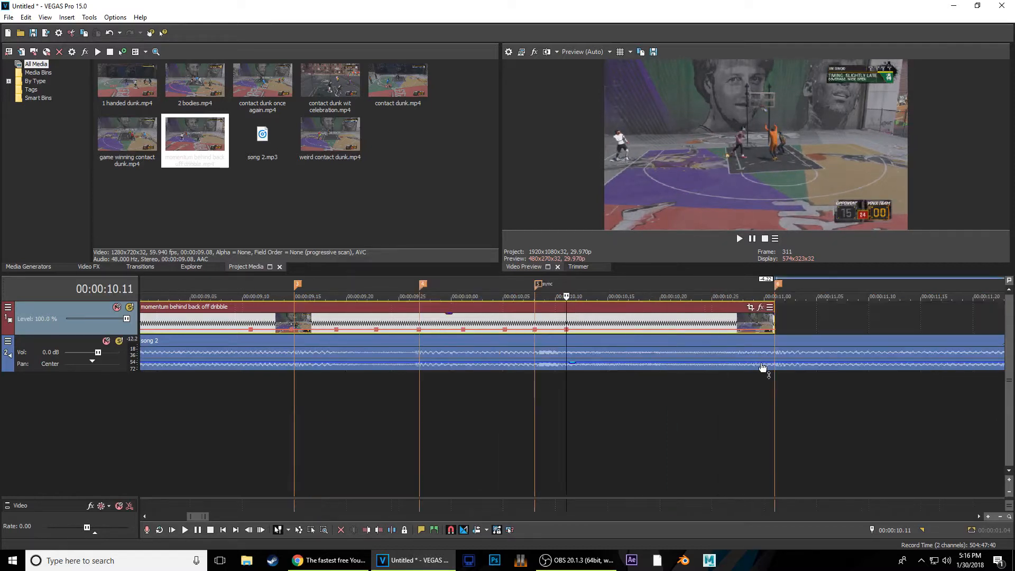
Add a velocity point at 00:00:10.26, shortly before the clip's end at the sixth marker
left_click(772, 321)
key("Left")
key("Left")
key("Left")
key("Left")
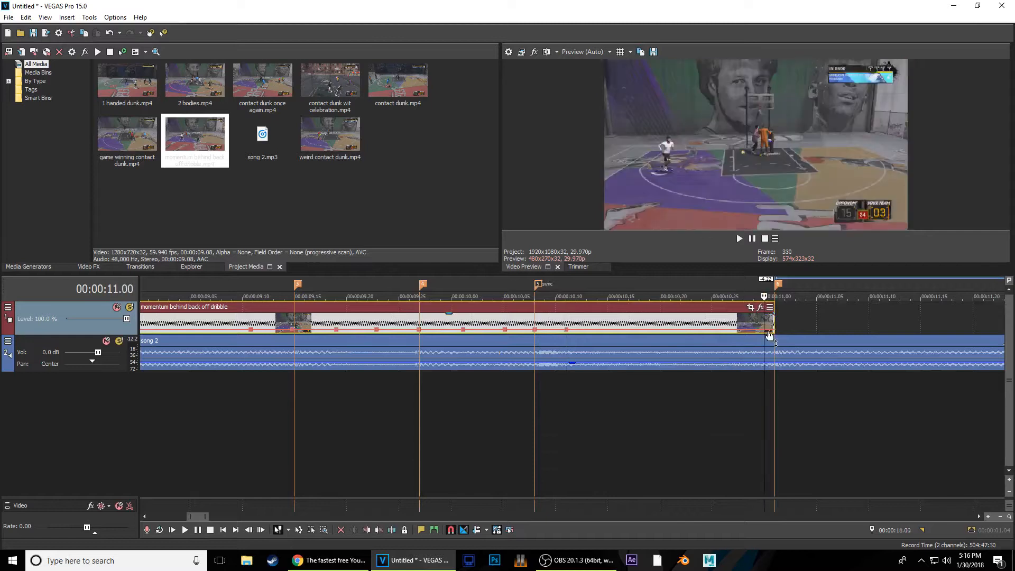
key("Left")
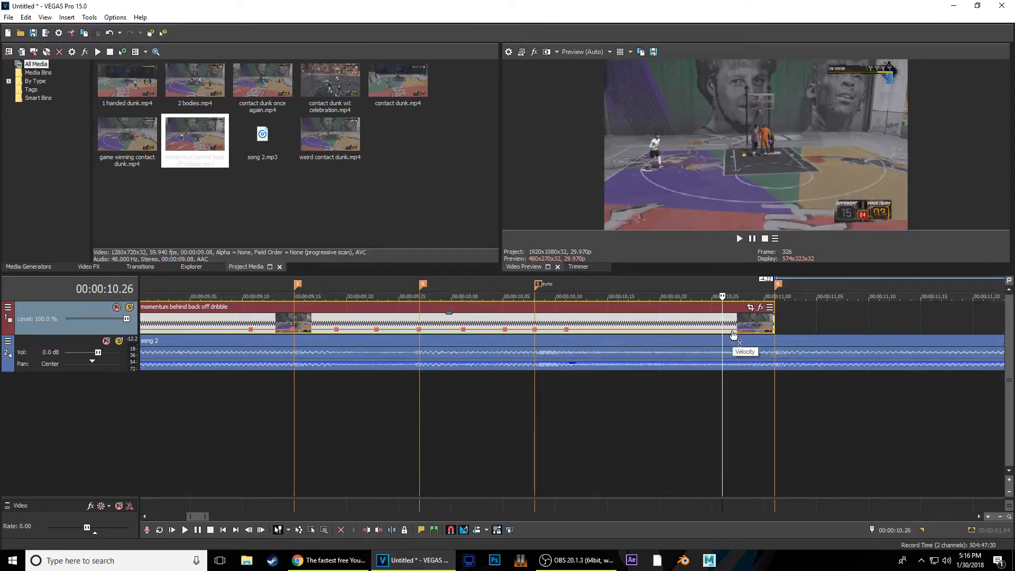
key("Left")
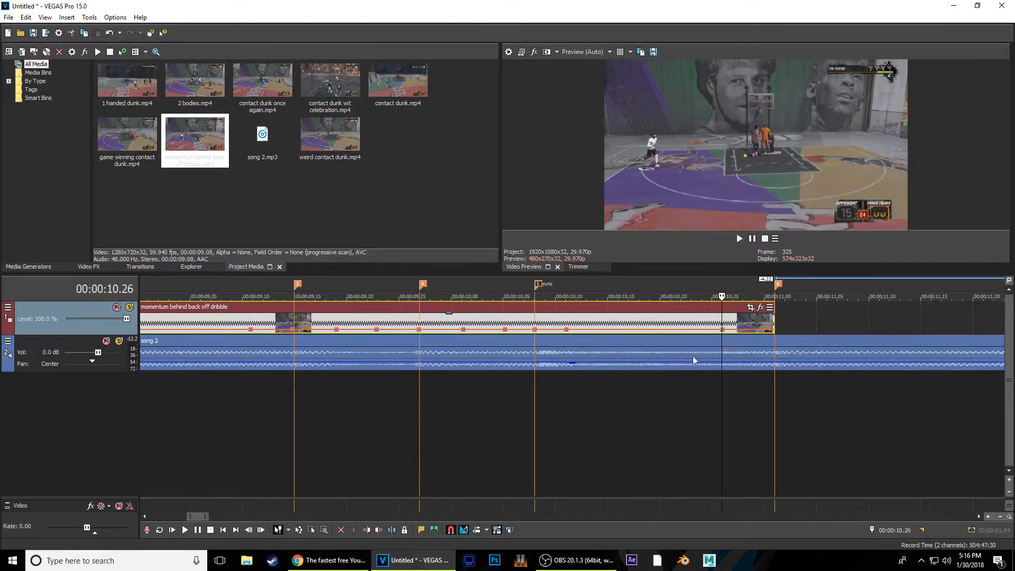
left_click(773, 334)
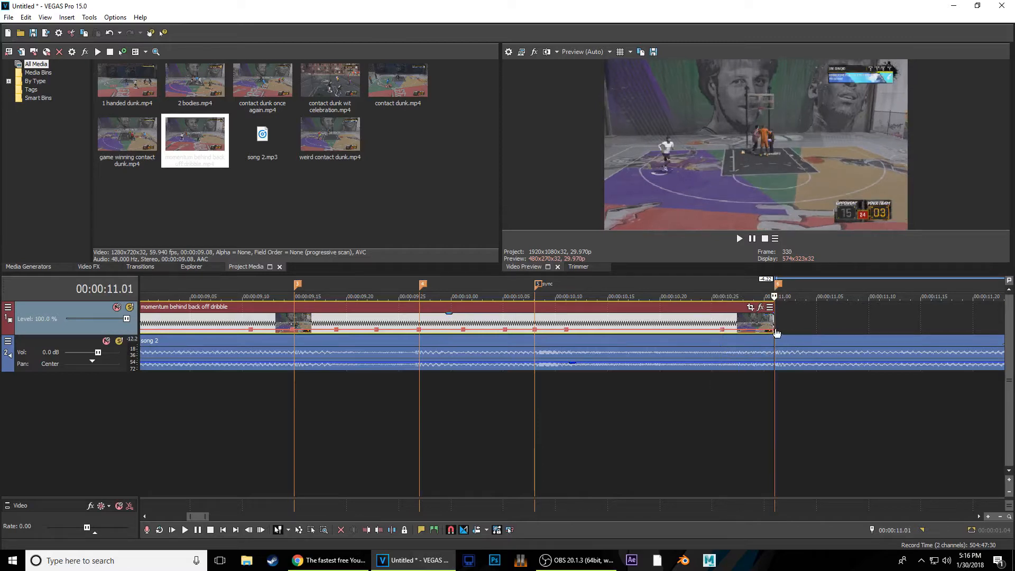
Raise the velocity points that sit on the beat markers along the dribble clip so each beat gets a speed peak
scroll(591, 386, "down", 4)
scroll(593, 382, "up", 2)
scroll(593, 382, "up", 2)
scroll(573, 347, "down", 3)
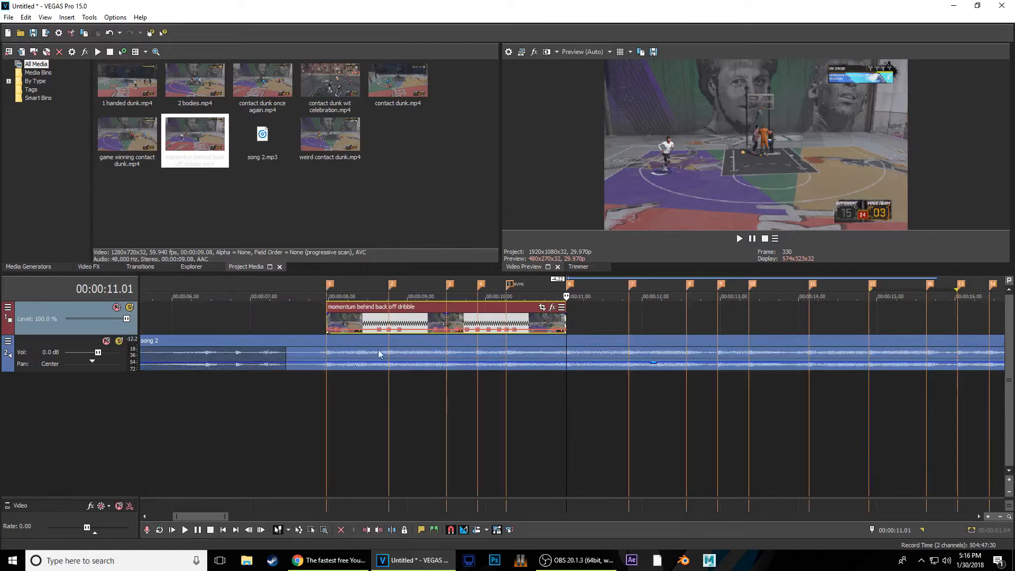
left_click(389, 320)
scroll(560, 367, "down", 3)
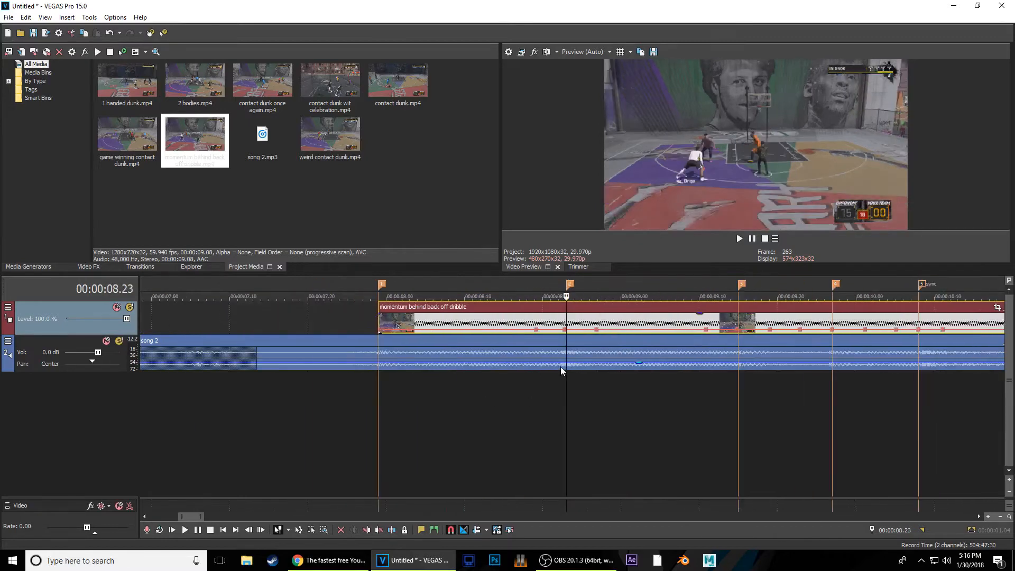
scroll(492, 315, "up", 1)
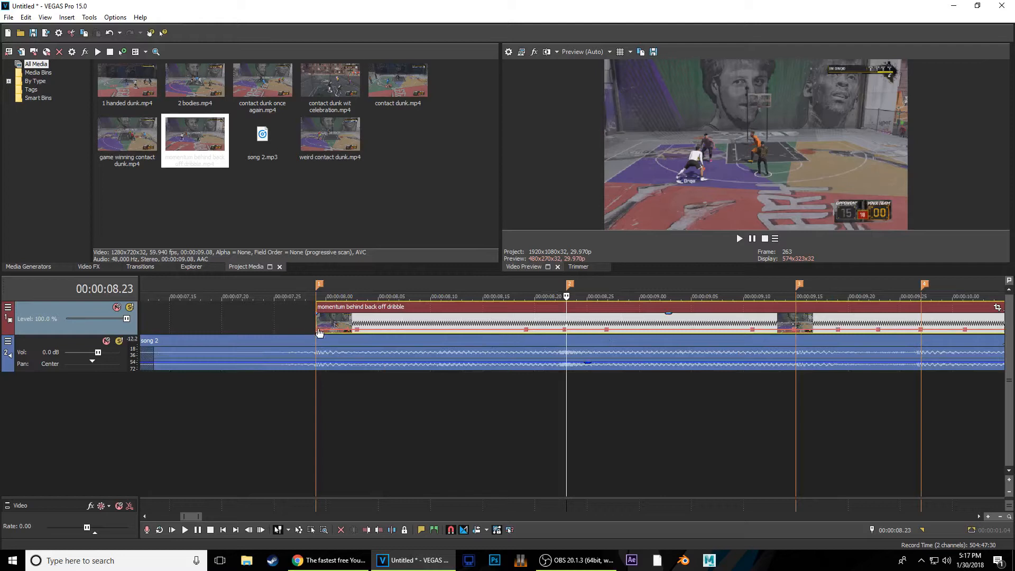
left_click_drag(392, 331, 392, 331)
left_click_drag(316, 333, 568, 332)
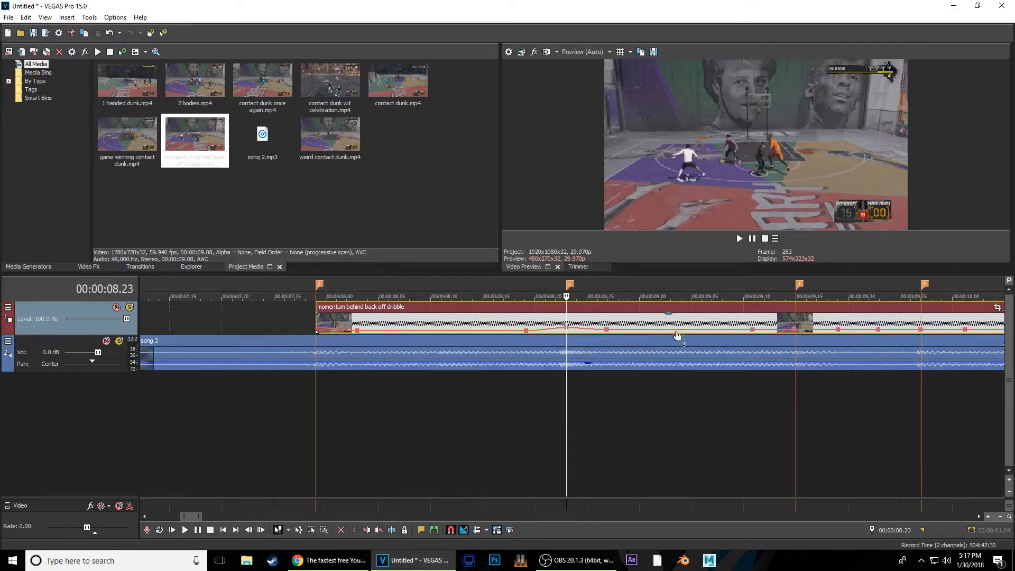
left_click_drag(798, 330, 805, 330)
left_click_drag(923, 331, 922, 332)
scroll(919, 349, "down", 1)
scroll(903, 350, "down", 1)
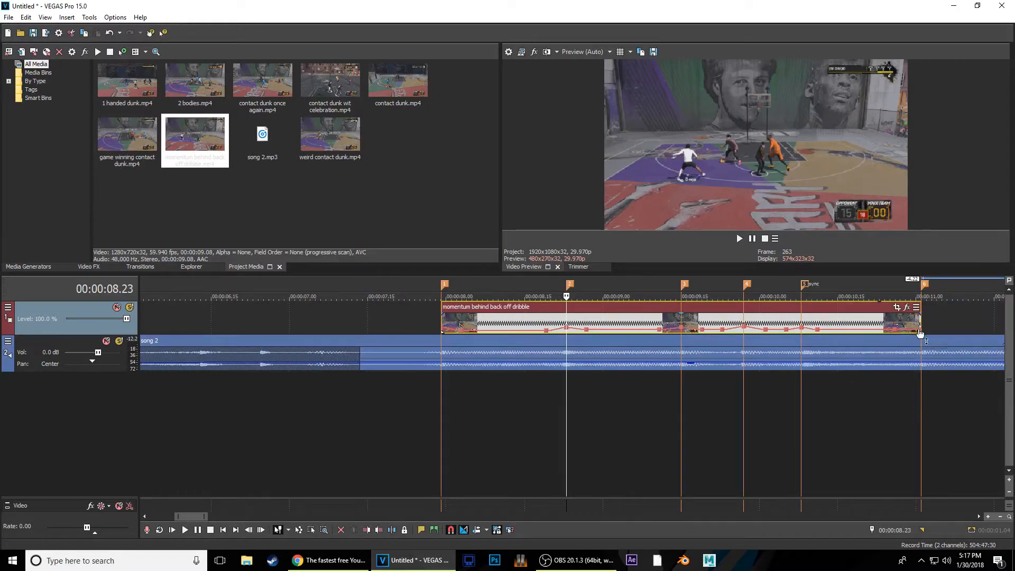
left_click_drag(923, 332, 927, 331)
Lower the velocity segments between the beat markers to slow motion, using about 42 % between the fourth and sync markers
left_click_drag(623, 334, 623, 335)
left_click_drag(714, 333, 712, 335)
left_click_drag(779, 336, 779, 335)
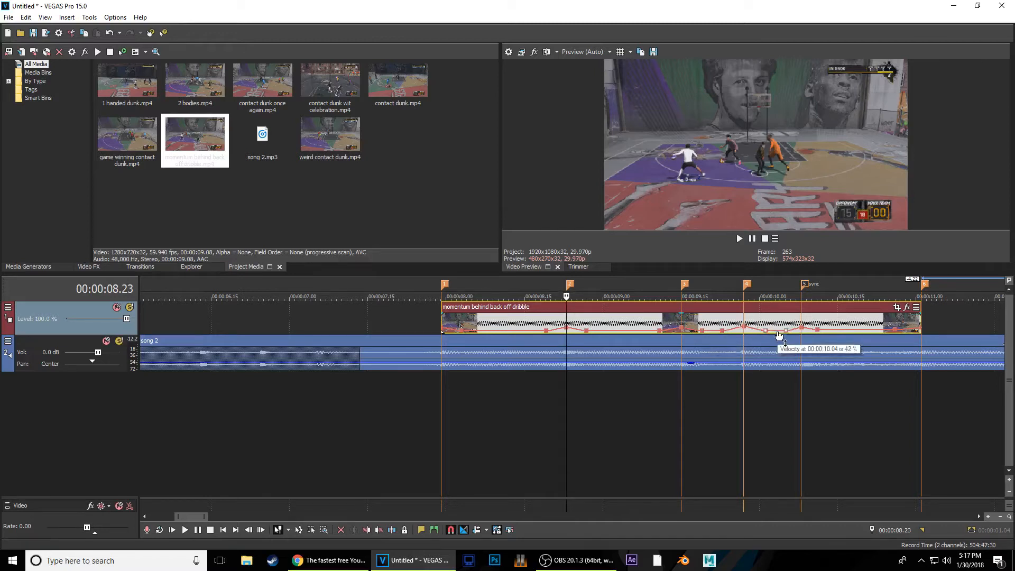
left_click_drag(855, 335, 852, 336)
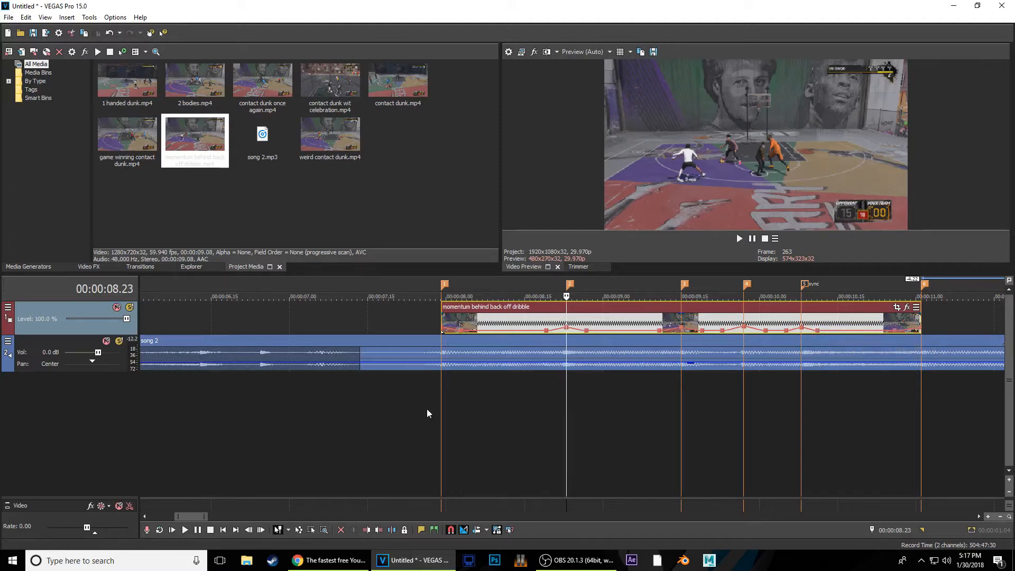
Play the dribble clip from the first marker to the sync marker to check the velocity timing
left_click(443, 405)
scroll(444, 406, "up", 2)
key("Right")
key("Right")
key("Right")
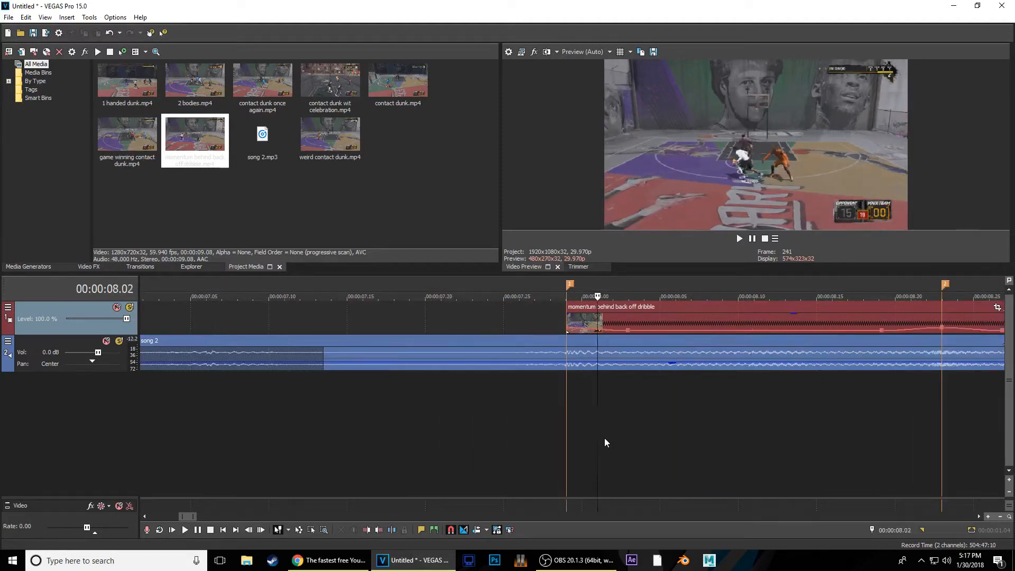
key("space")
scroll(728, 433, "down", 2)
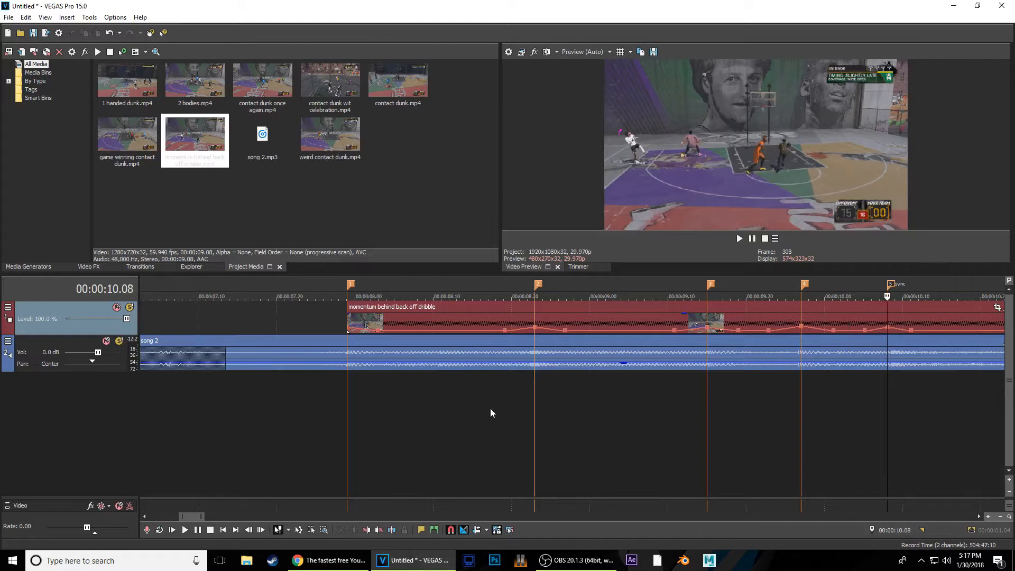
left_click(349, 408)
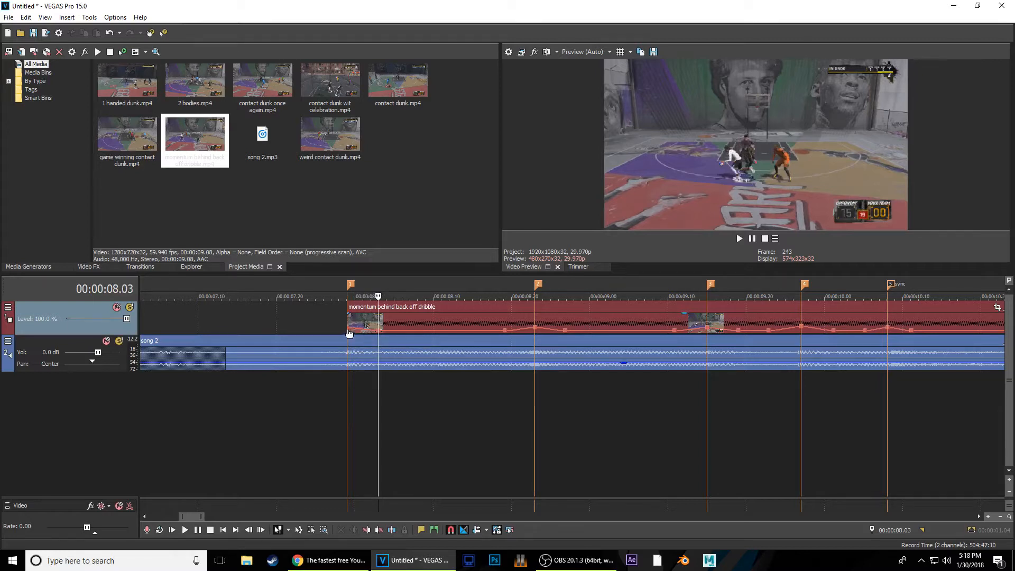
Raise the velocity point at the clip's start and readjust the velocity segment between the first and second markers
left_click_drag(348, 329, 348, 324)
left_click(888, 392)
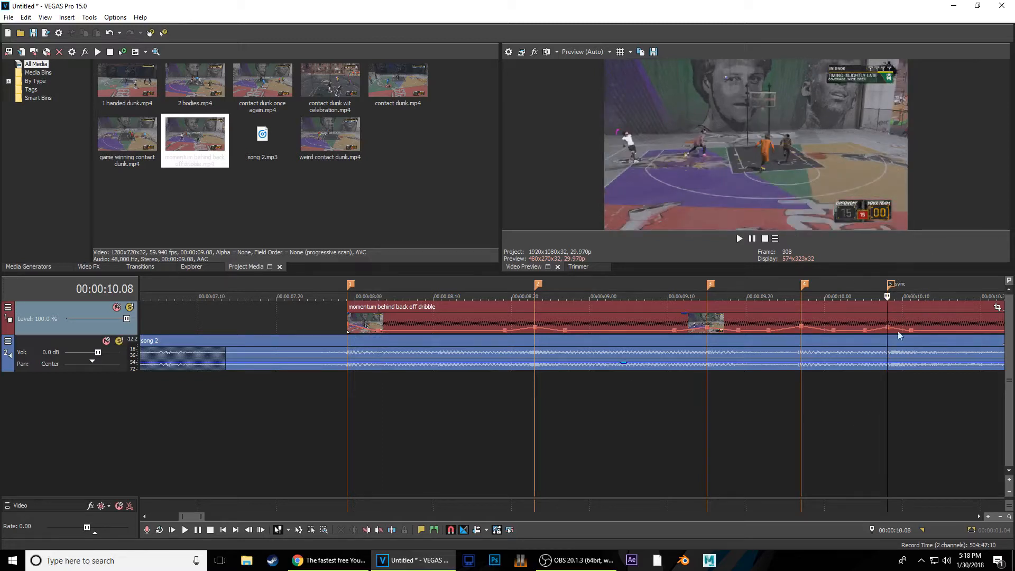
mouse_move(535, 328)
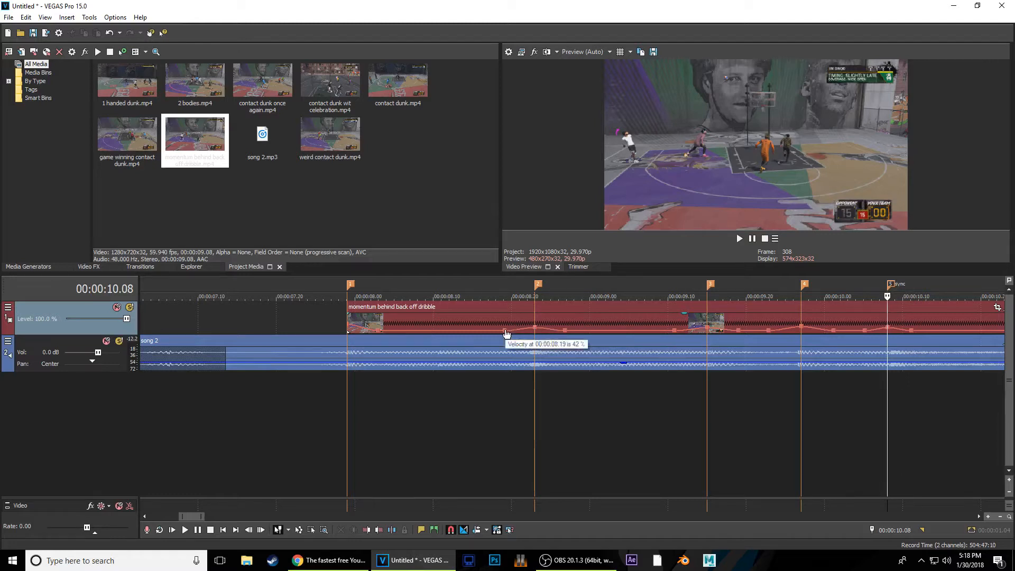
mouse_move(379, 335)
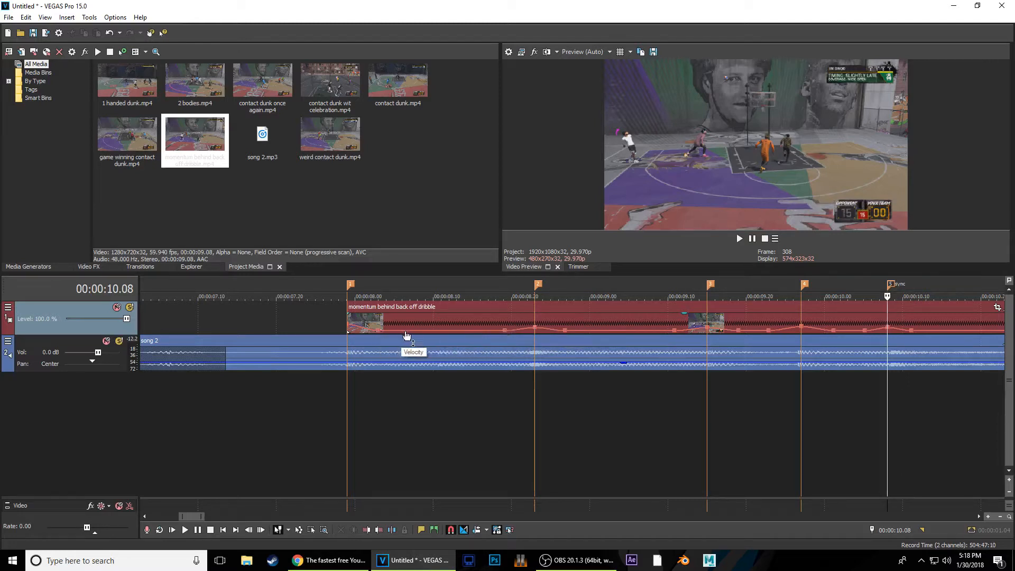
mouse_move(432, 335)
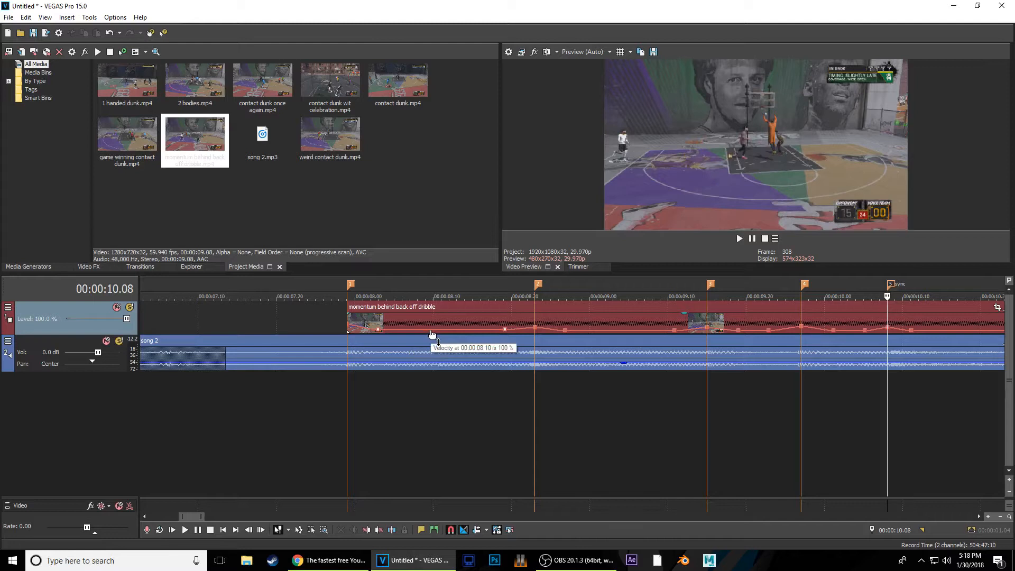
left_click_drag(432, 335, 430, 336)
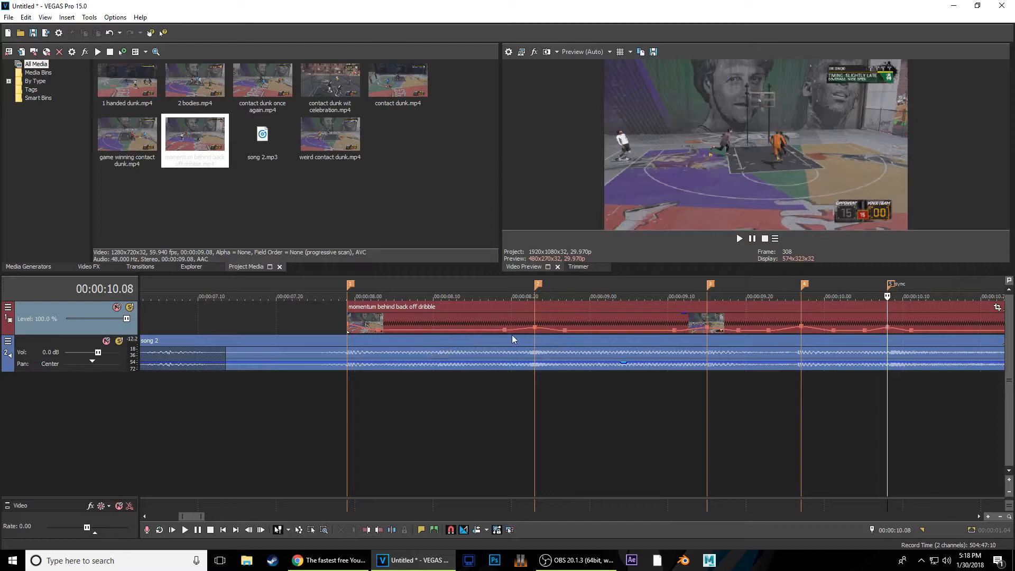
Slightly lower the velocity segment after the first marker and raise the velocity peak at the third marker
key("Left")
key("Left")
key("Left")
key("Left")
key("Left")
key("Left")
key("Left")
key("Left")
key("Left")
key("Left")
key("Left")
key("Left")
key("Left")
key("Left")
key("Left")
key("Left")
key("Left")
key("Left")
key("Left")
key("Left")
key("Left")
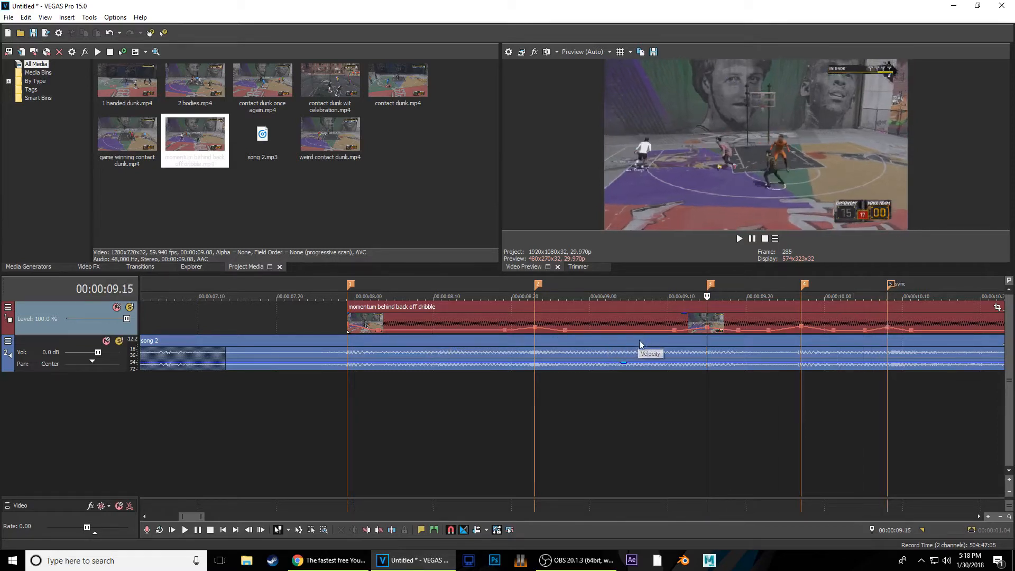
key("Left")
key("Left")
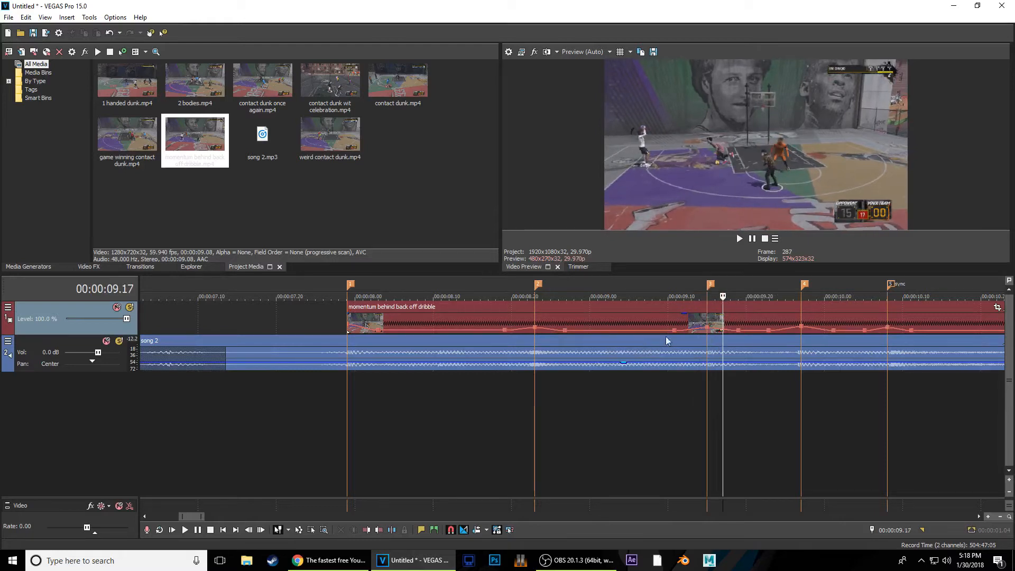
left_click_drag(403, 330, 401, 332)
left_click_drag(708, 331, 709, 329)
Check the frames up to the sync marker and raise the velocity peak on that marker
key("Right")
key("Right")
key("Right")
key("Right")
key("Right")
key("Right")
key("Right")
key("Right")
key("Right")
key("Right")
key("Right")
key("Right")
key("Right")
key("Right")
key("Right")
key("Right")
key("Right")
key("Right")
key("Right")
key("Right")
key("Right")
key("Right")
key("Right")
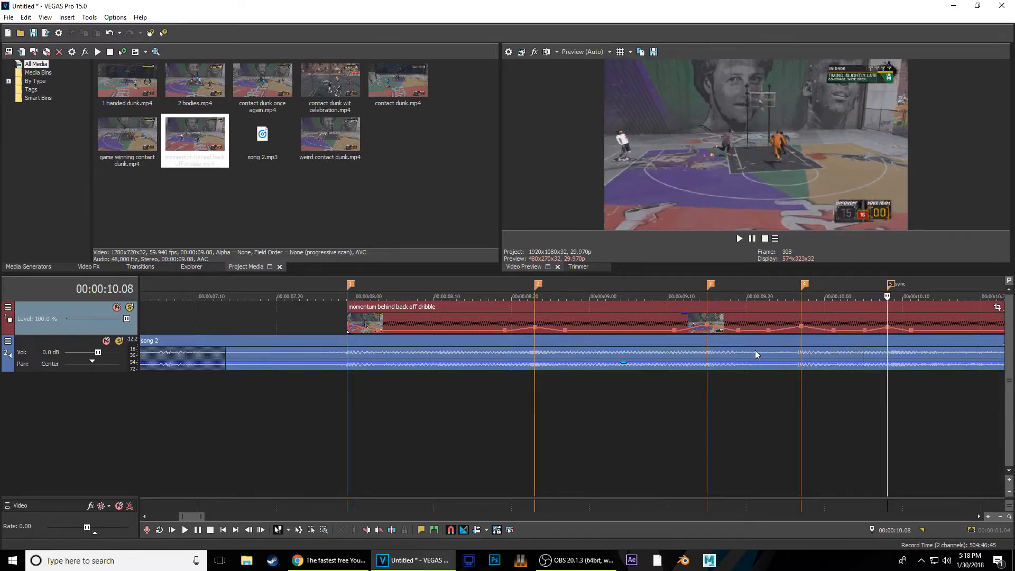
key("Up")
mouse_move(456, 335)
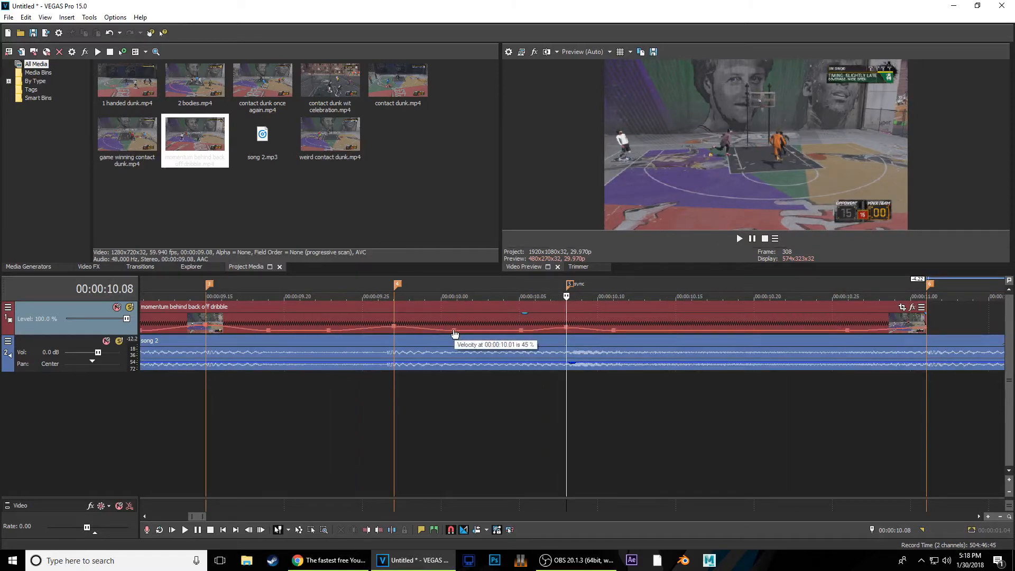
left_click(567, 333)
left_click_drag(567, 333, 567, 331)
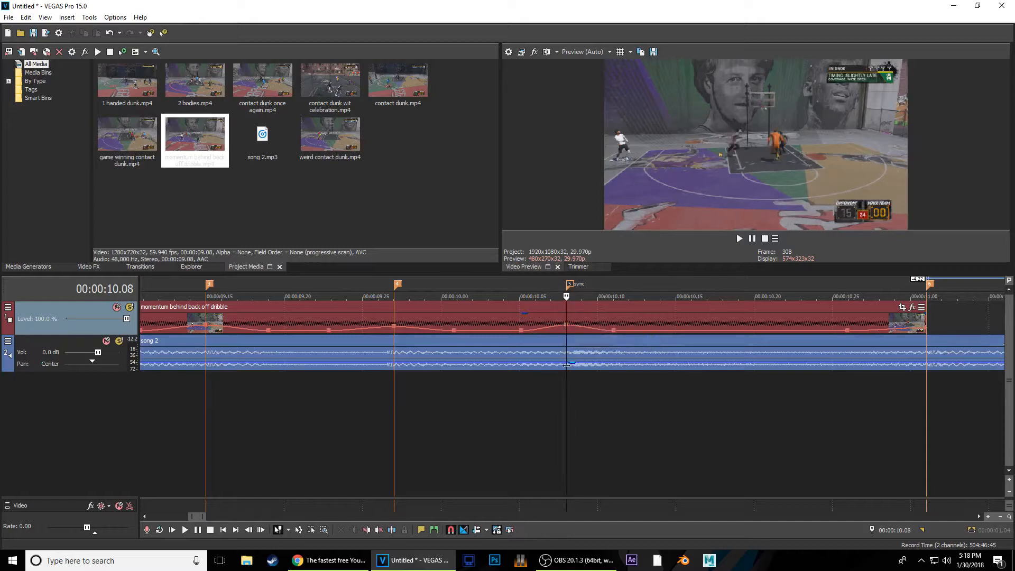
Set the velocity segment just after the sync marker to Fast Fade
left_click(585, 329)
right_click(586, 329)
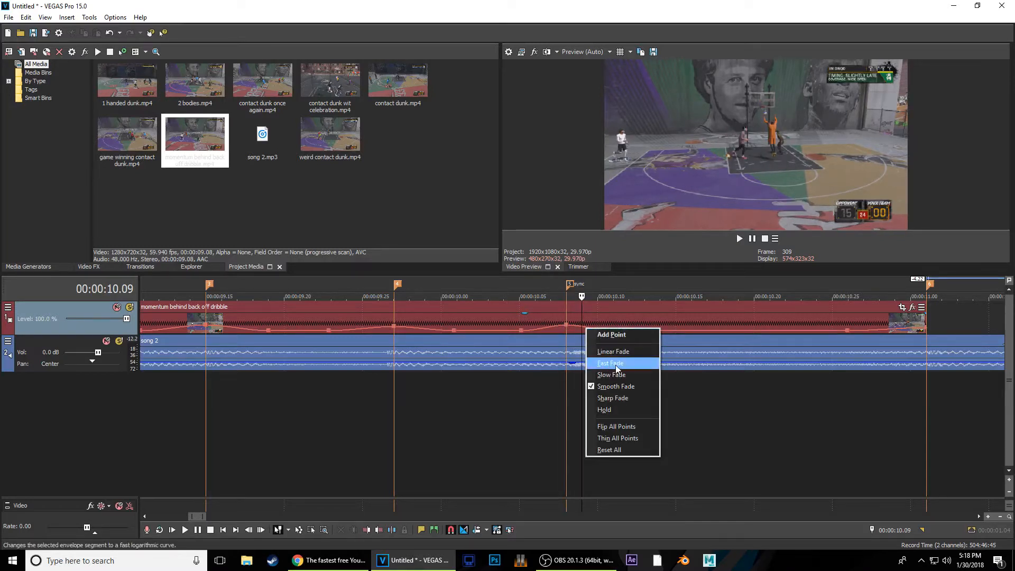
left_click(614, 365)
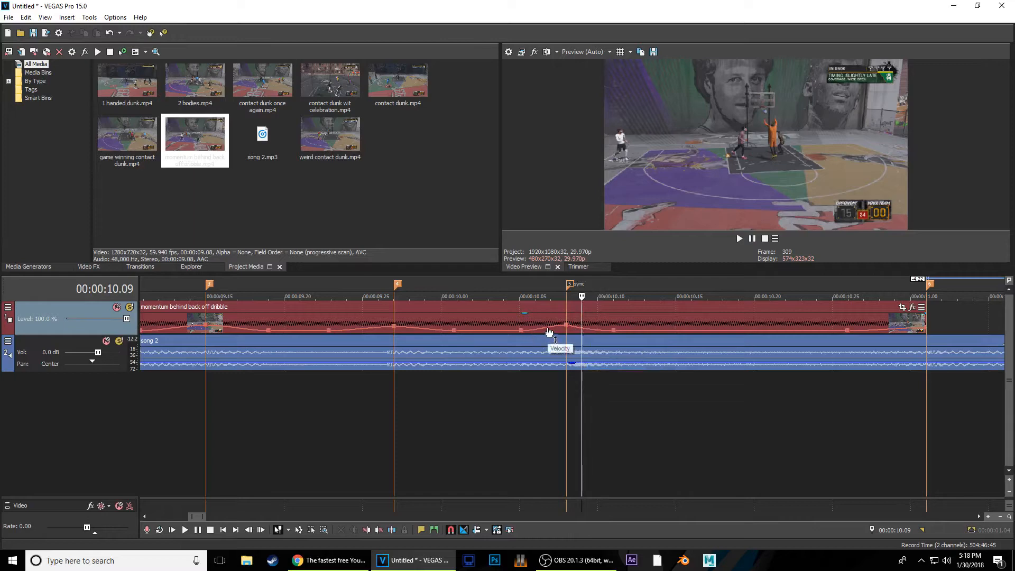
Select the time range around the dribble clip and preview it in sync with the song using a RAM preview
scroll(551, 339, "down", 2)
scroll(636, 374, "down", 3)
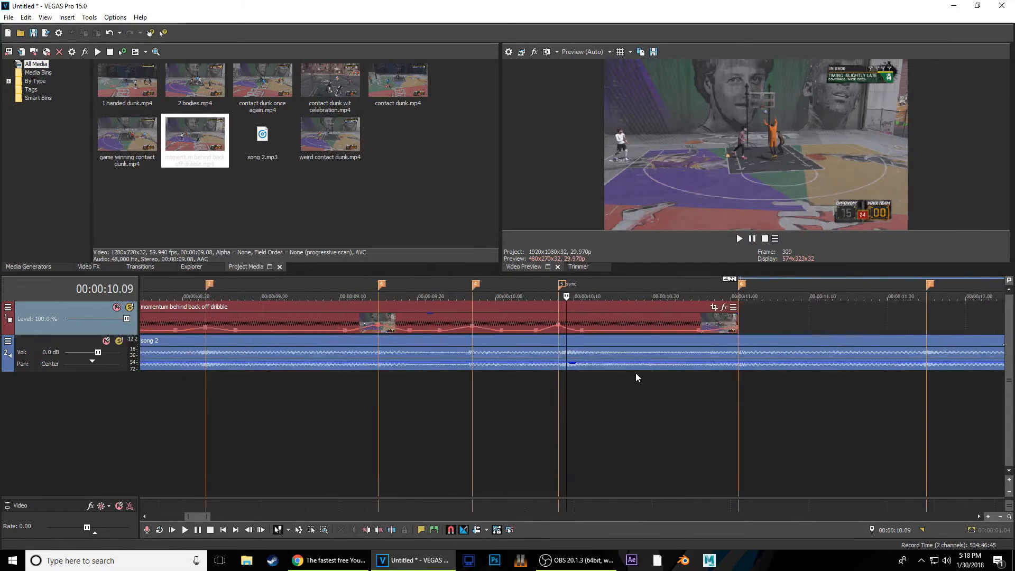
left_click_drag(362, 378, 639, 377)
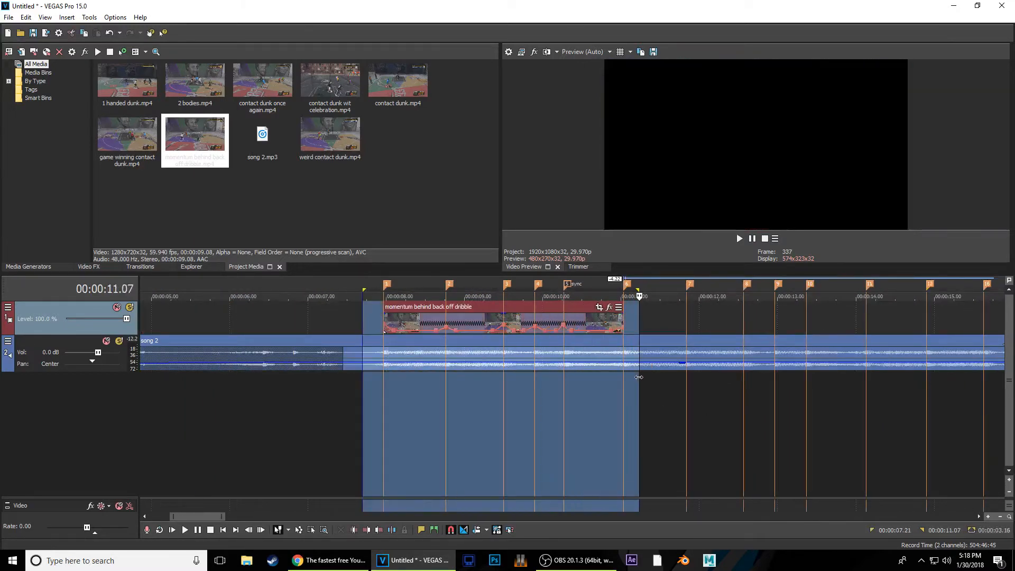
key("space")
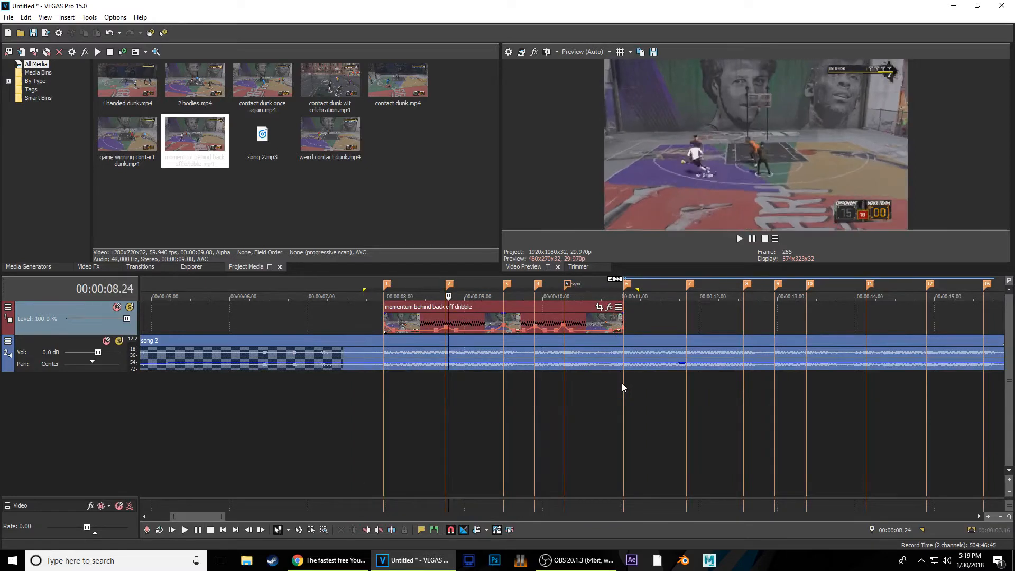
key("shift+b")
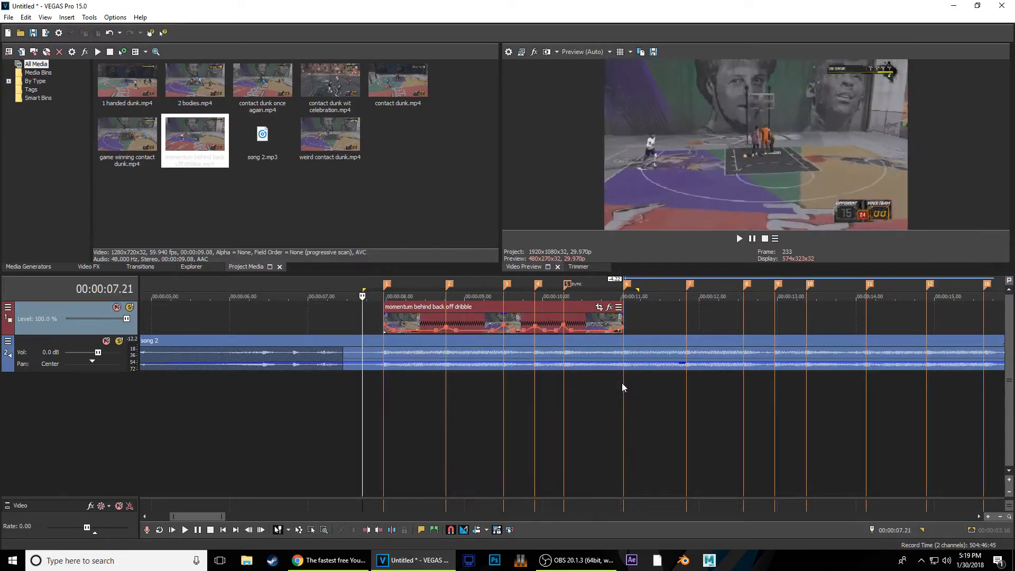
key("space")
key("space")
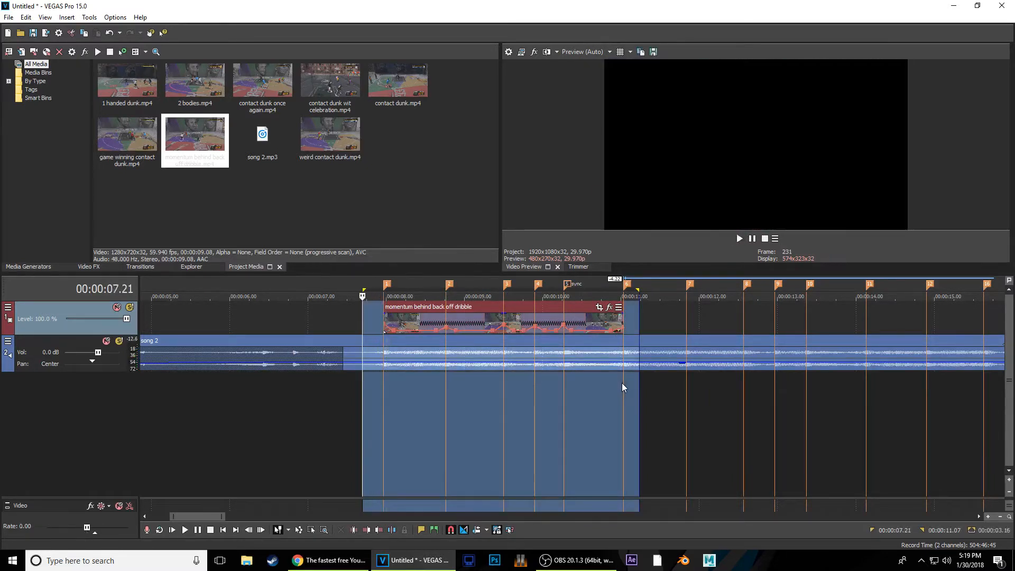
Set both velocity points between the sync marker and the clip's end to 33 %
left_click(594, 380)
scroll(627, 369, "up", 4)
left_click_drag(582, 335, 579, 335)
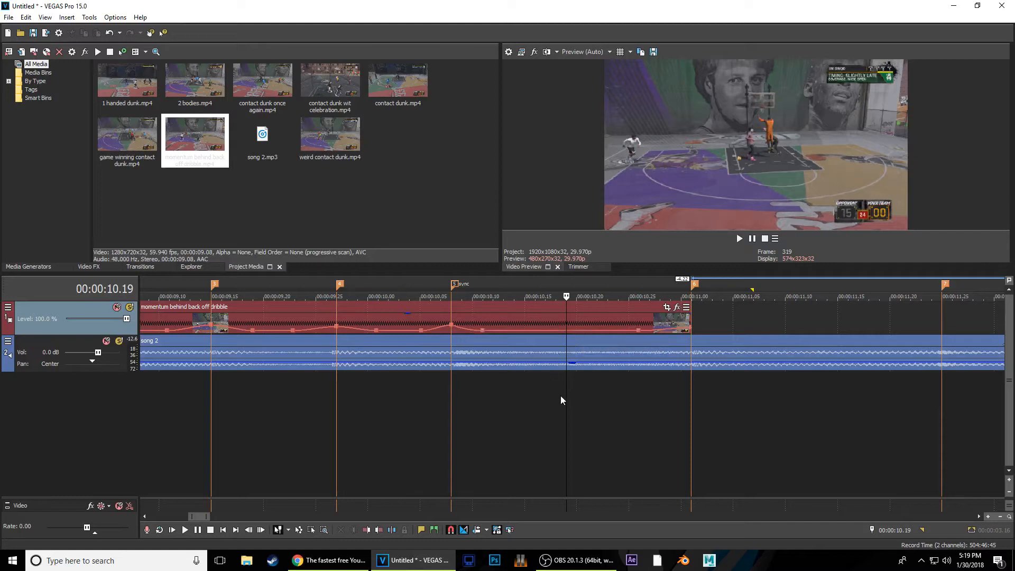
scroll(562, 395, "down", 3)
scroll(536, 335, "up", 3)
left_click_drag(527, 332, 526, 332)
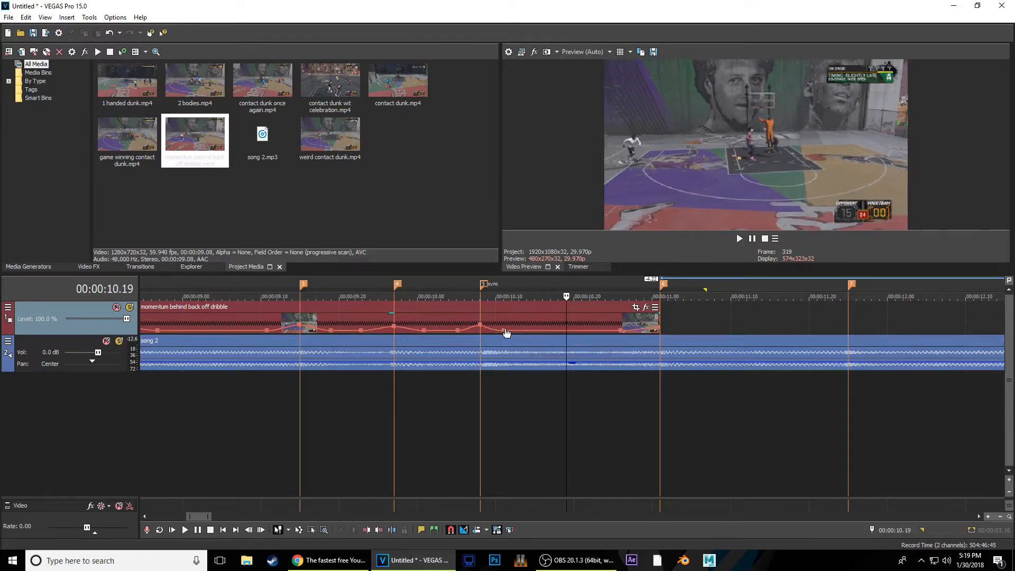
right_click(503, 329)
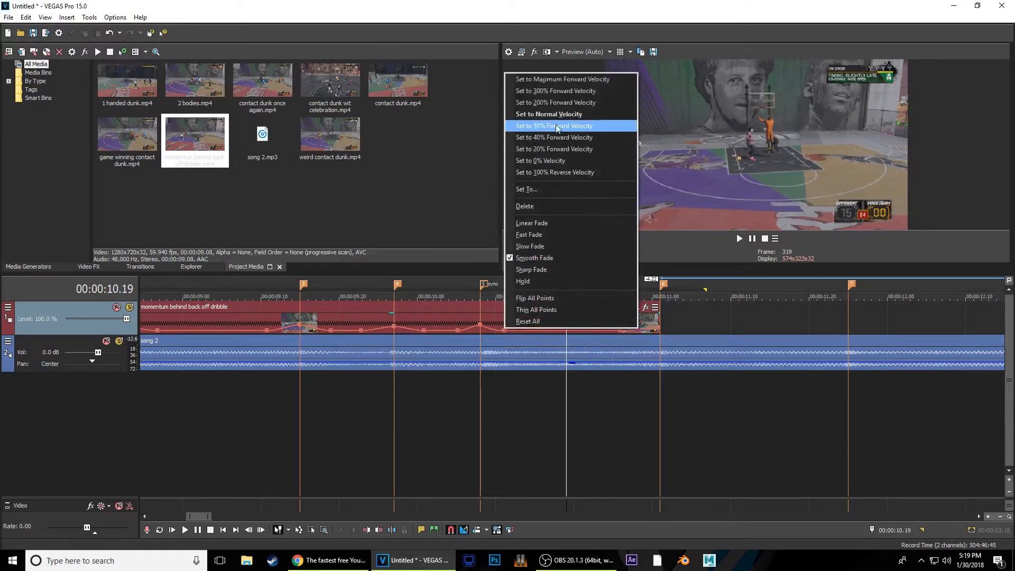
left_click(546, 189)
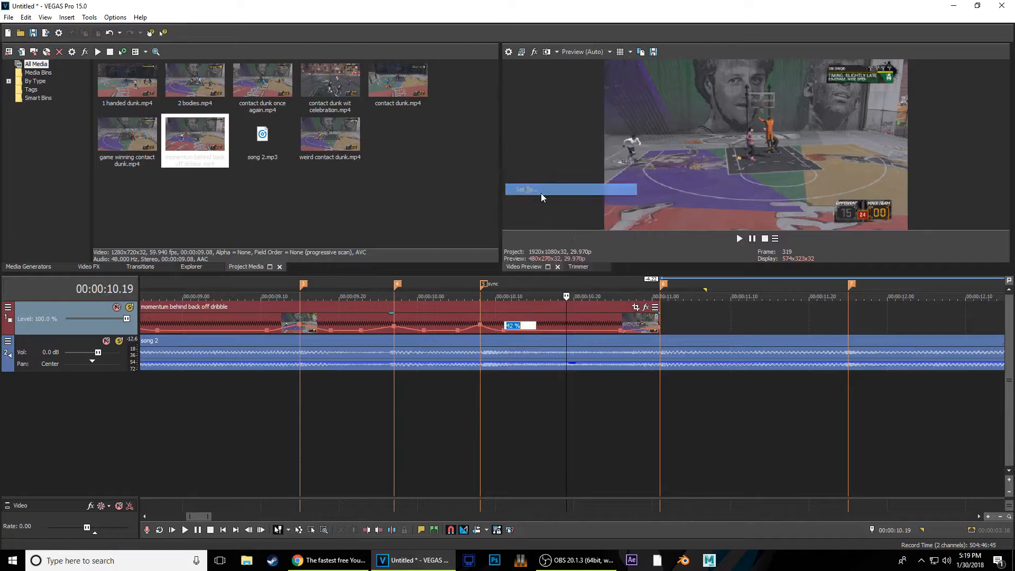
type("33")
key("Return")
right_click(622, 334)
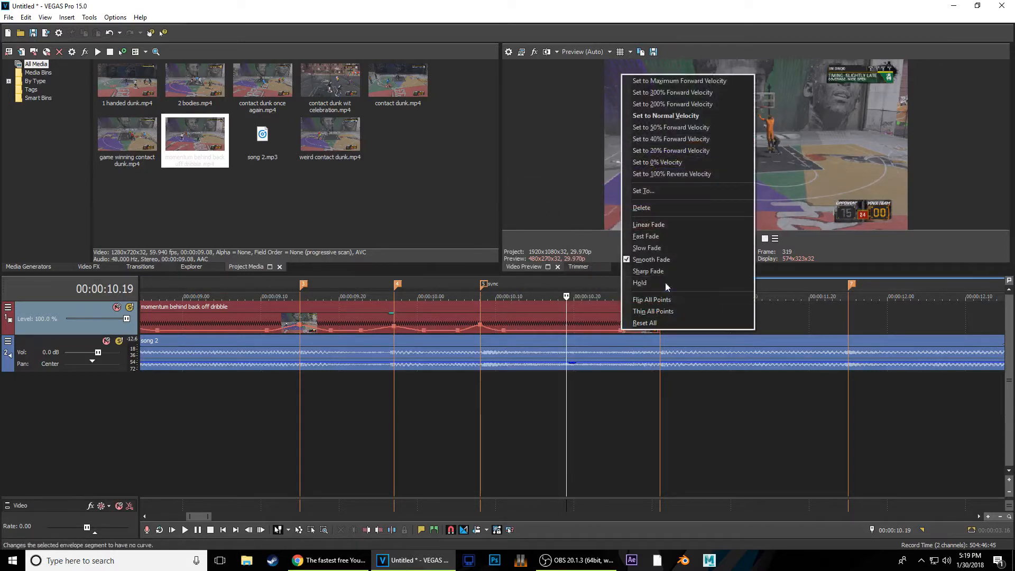
left_click(670, 192)
type("33")
key("Return")
Select the time range around the dribble clip and play it repeatedly to judge the beat sync
scroll(591, 424, "down", 3)
left_click_drag(628, 398, 343, 400)
key("space")
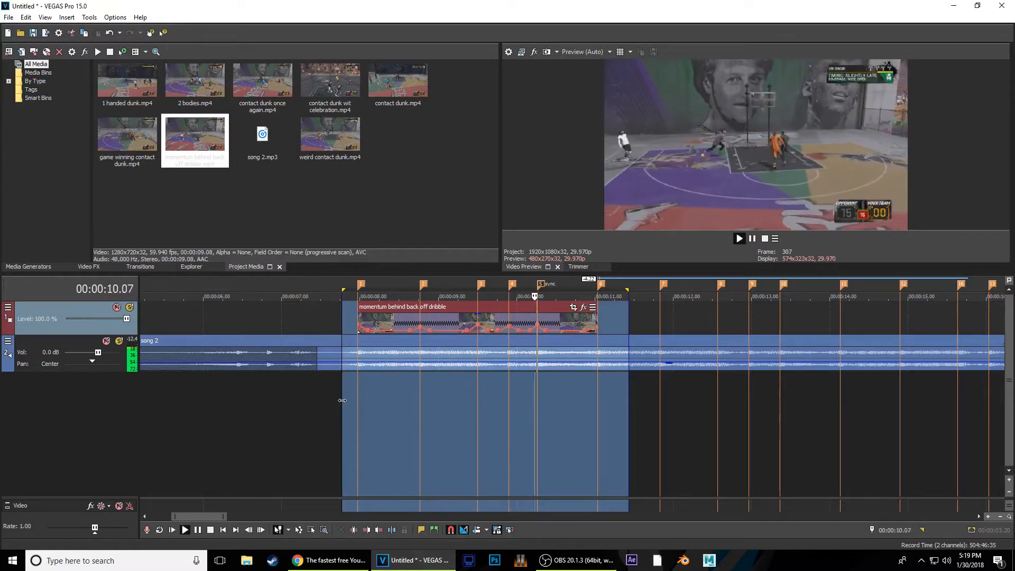
key("space")
key("space")
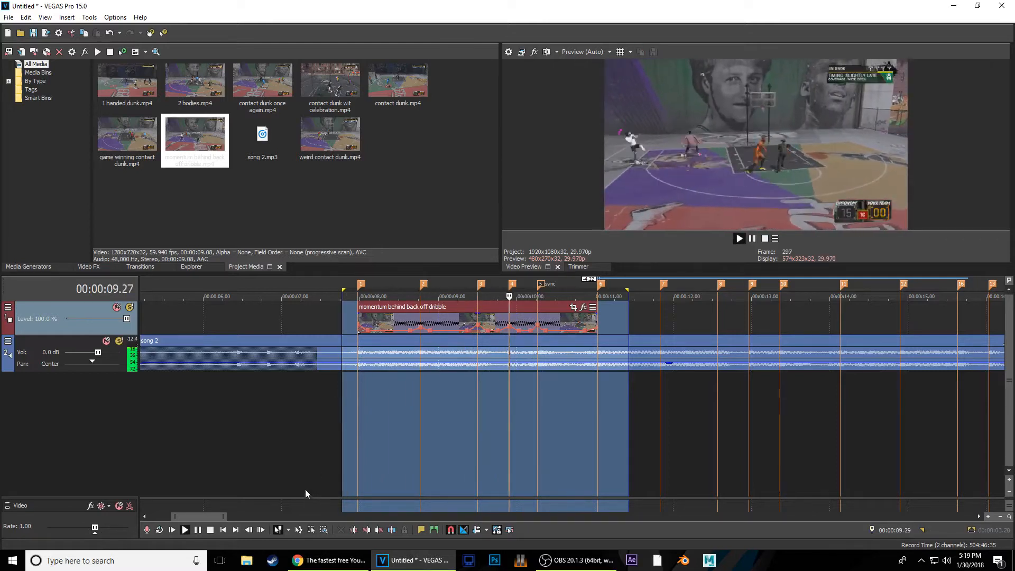
key("space")
Set the velocity segment just after the third marker to Fast Fade and the one leading into the fourth marker to Slow Fade
left_click(477, 324)
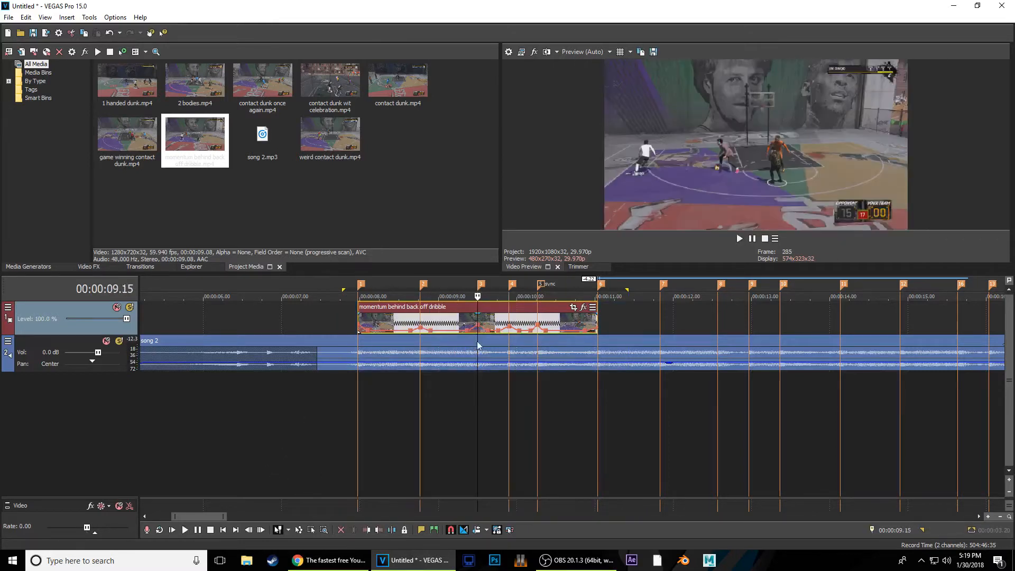
scroll(530, 447, "up", 5)
key("Right")
key("Right")
key("Right")
key("Right")
key("Right")
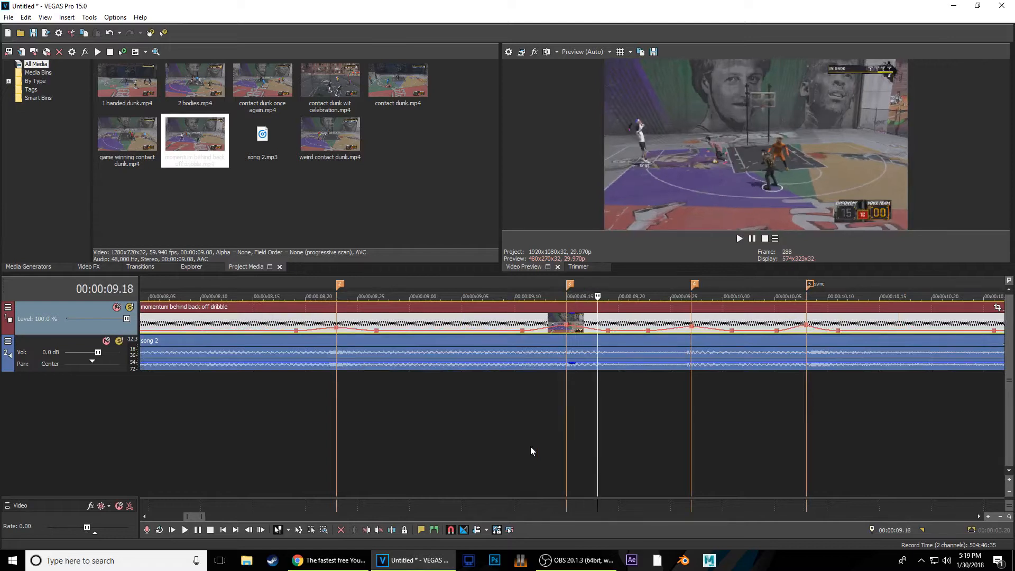
right_click(585, 325)
left_click(611, 360)
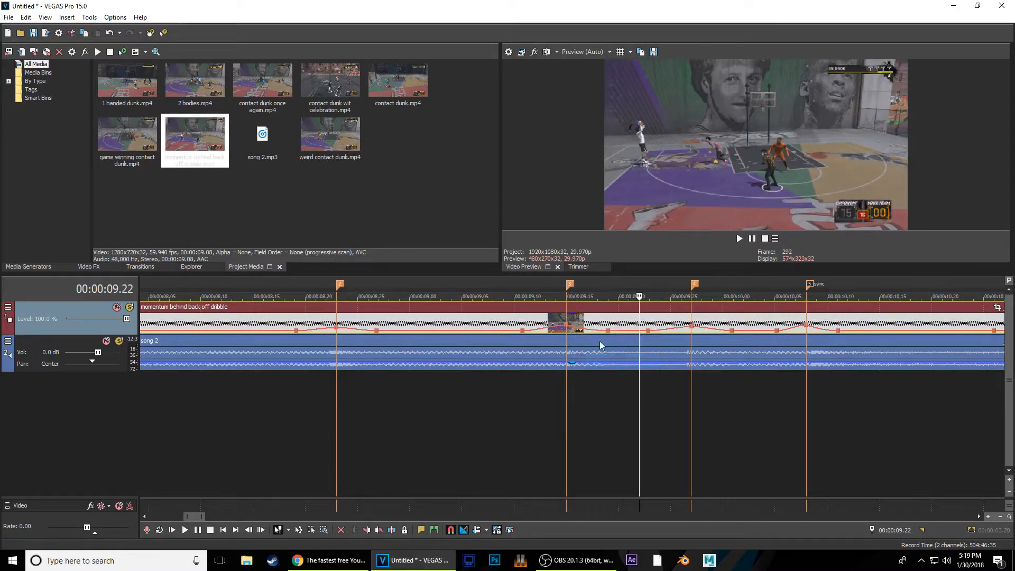
right_click(669, 328)
left_click(700, 373)
Change the fade curve of the velocity segment leading into the sync marker
left_click(542, 412)
key("Right")
key("Right")
key("Right")
key("Right")
key("Right")
key("Right")
key("Right")
key("Right")
key("Right")
key("Right")
key("Right")
key("Right")
key("Right")
key("Right")
key("Right")
key("Right")
key("Right")
key("Right")
key("Right")
key("Right")
key("Right")
key("Right")
key("Right")
key("Right")
right_click(796, 327)
left_click(822, 351)
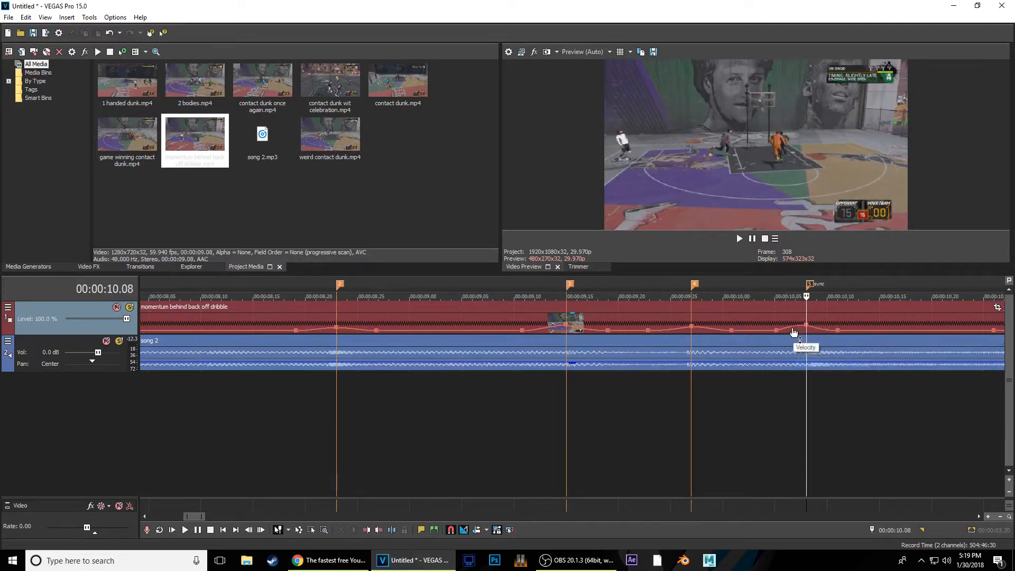
Check the frames around the sync marker and set the velocity segment just after the fourth marker to Slow Fade
key("Left")
key("Left")
key("Right")
key("Right")
key("Right")
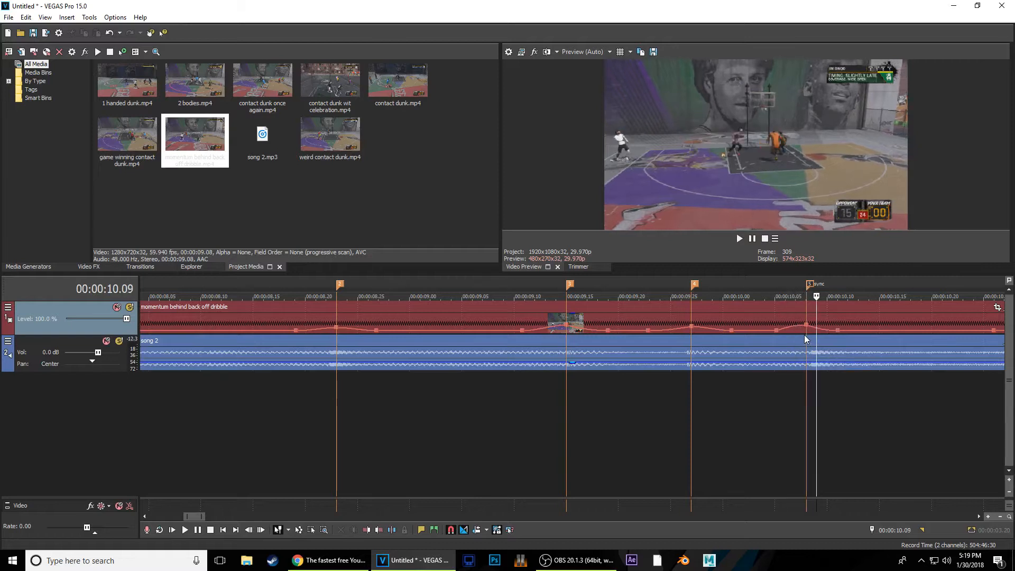
right_click(708, 331)
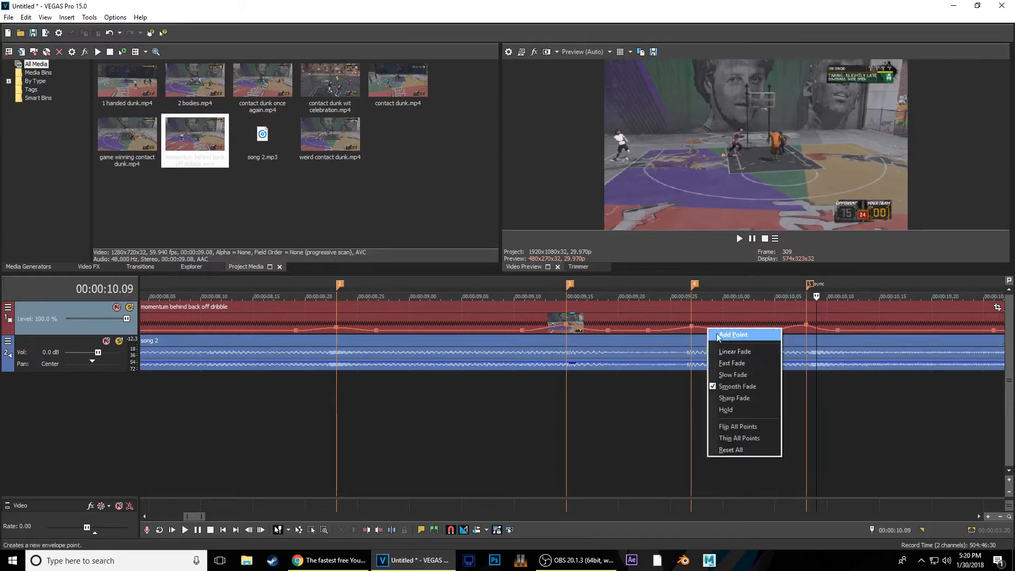
left_click(747, 375)
Examine the frames from the fourth marker to the sync marker one by one to check the clip's timing
left_click(692, 396)
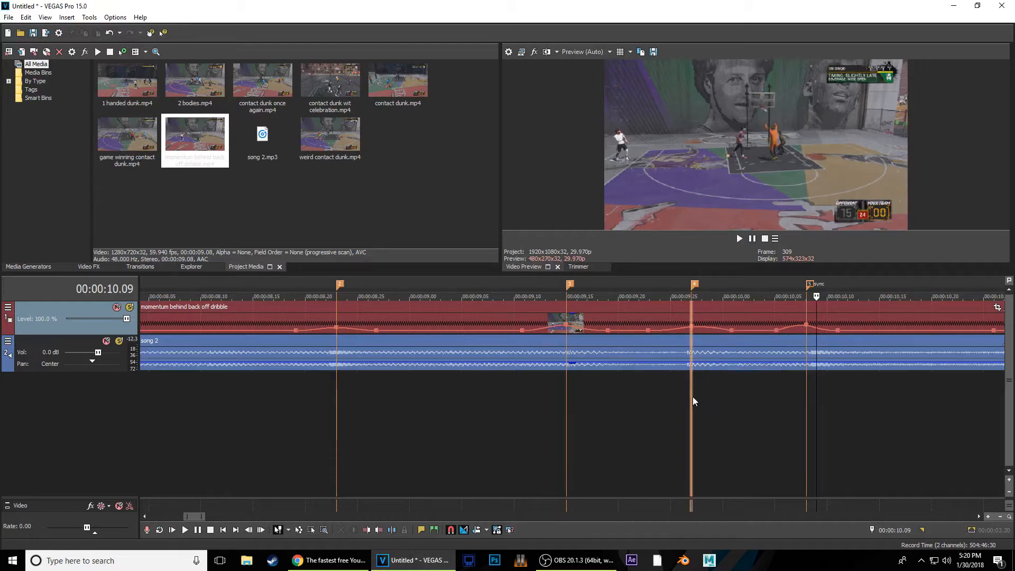
key("Right")
key("Right")
key("Right")
key("Right")
key("Right")
key("Right")
key("Right")
key("Right")
key("Right")
key("Right")
key("Right")
key("Right")
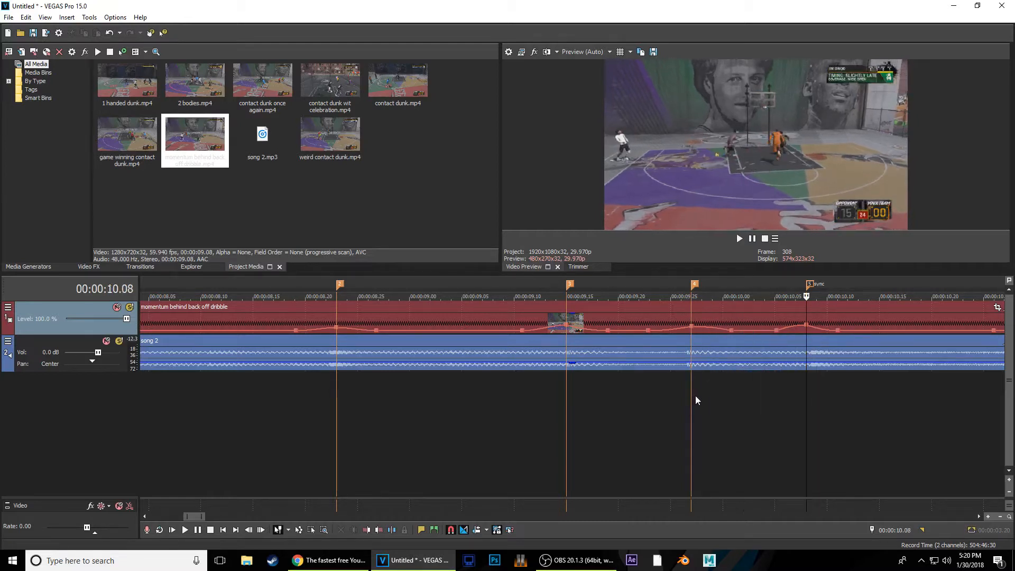
Play back the timeline section around the dribble clip to review its velocity changes against the song
scroll(699, 396, "down", 4)
left_click_drag(632, 401, 406, 392)
left_click(411, 397)
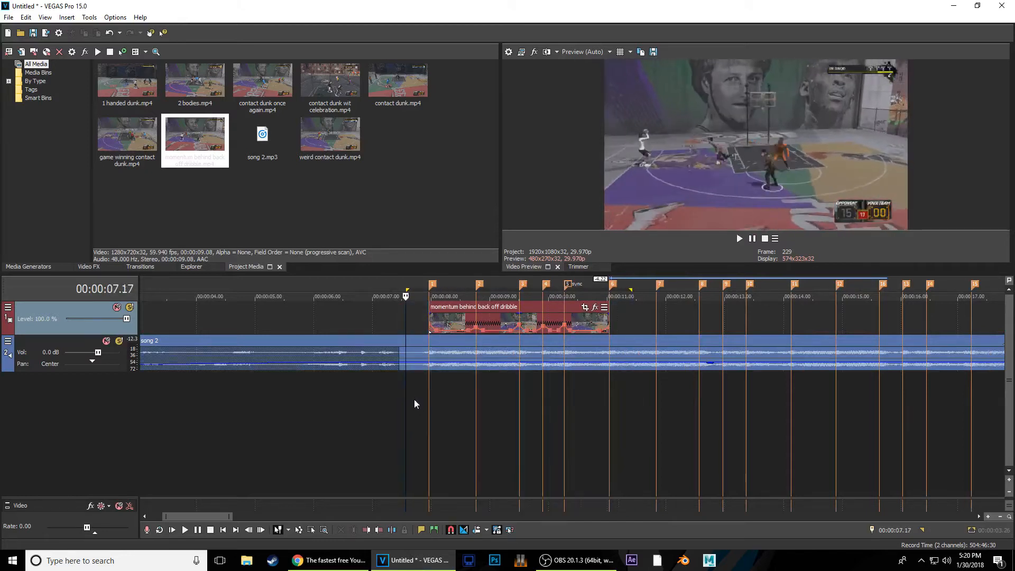
key("BackSpace")
key("space")
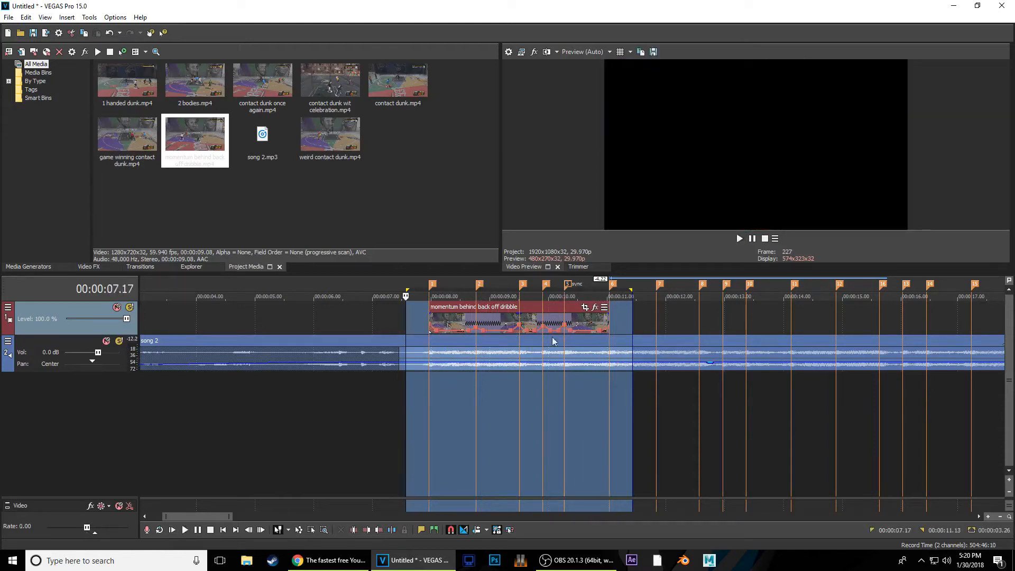
Move the velocity point just after the sync marker to 00:00:10.10 and lower it to 33% velocity
left_click(564, 319)
scroll(615, 446, "up", 5)
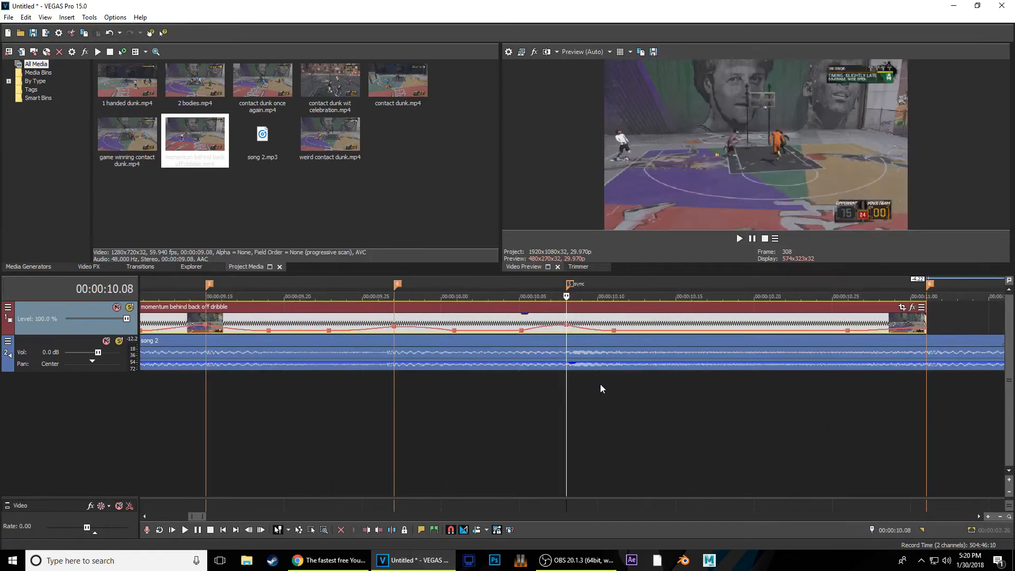
left_click(598, 333)
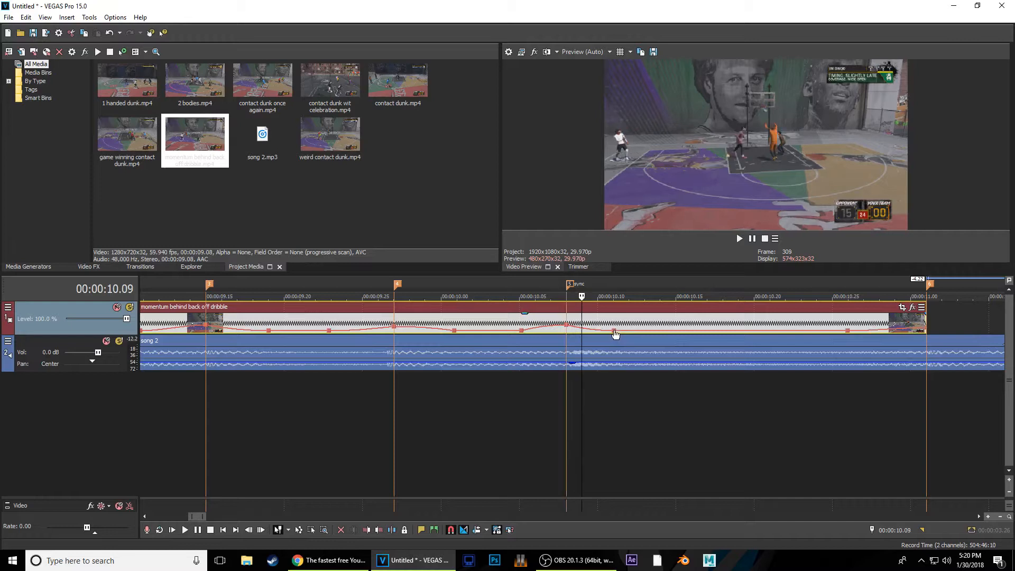
left_click_drag(612, 335, 601, 334)
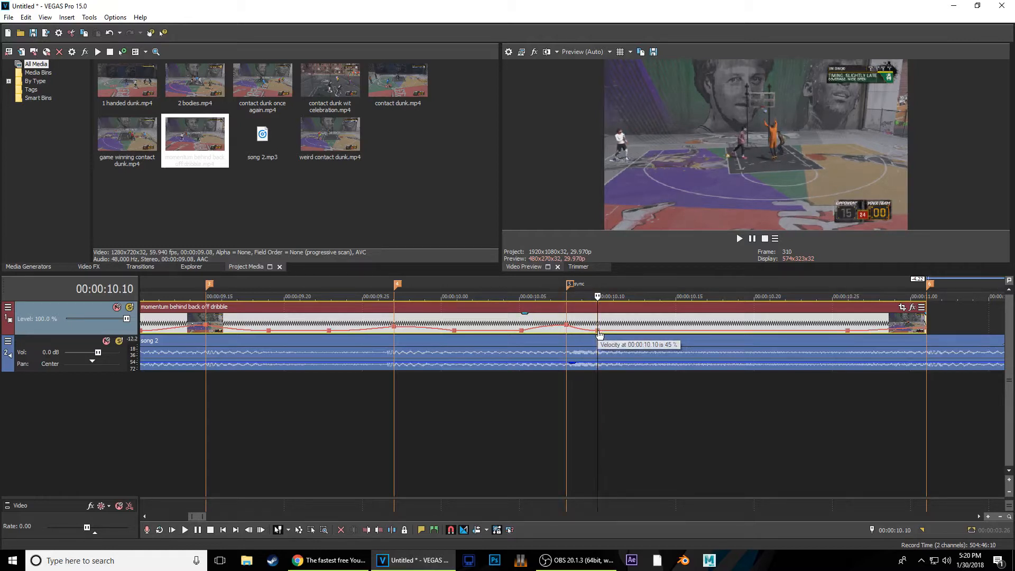
right_click(600, 334)
left_click(649, 192)
type("40")
key("Return")
Play back the range spanning the dribble clip to review the slowdown after the sync marker
scroll(607, 441, "down", 3)
left_click_drag(712, 417, 180, 417)
key("space")
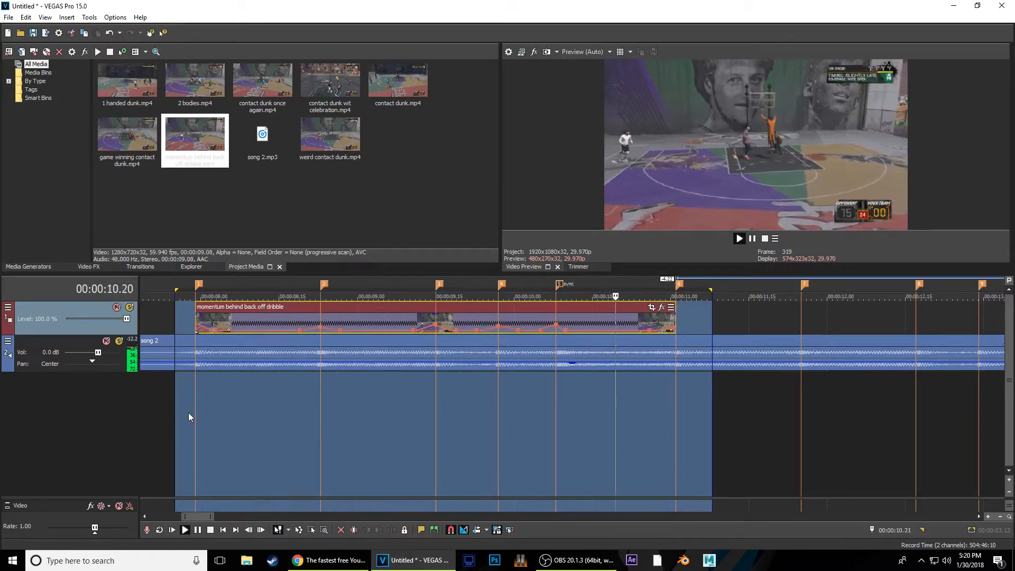
key("space")
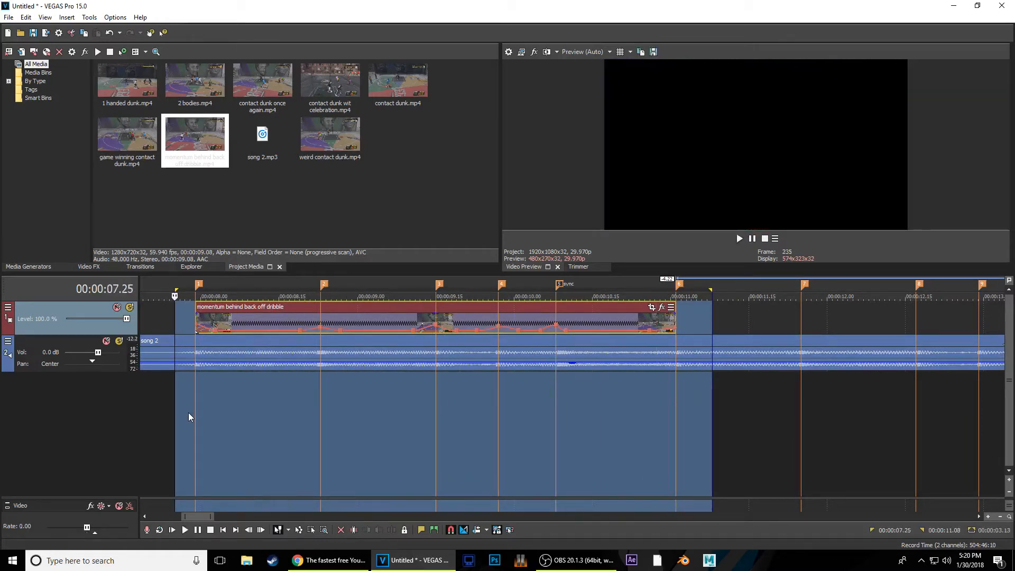
Set the velocity points just after the sync marker and near the clip's end to 20% forward velocity, and play the clip back
left_click(569, 319)
scroll(569, 319, "up", 5)
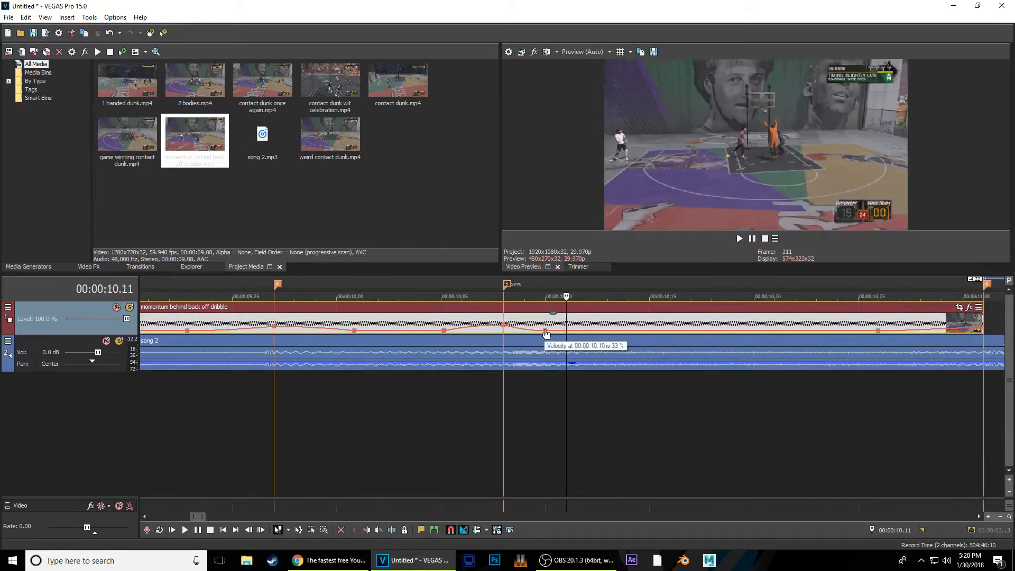
right_click(546, 333)
left_click(593, 151)
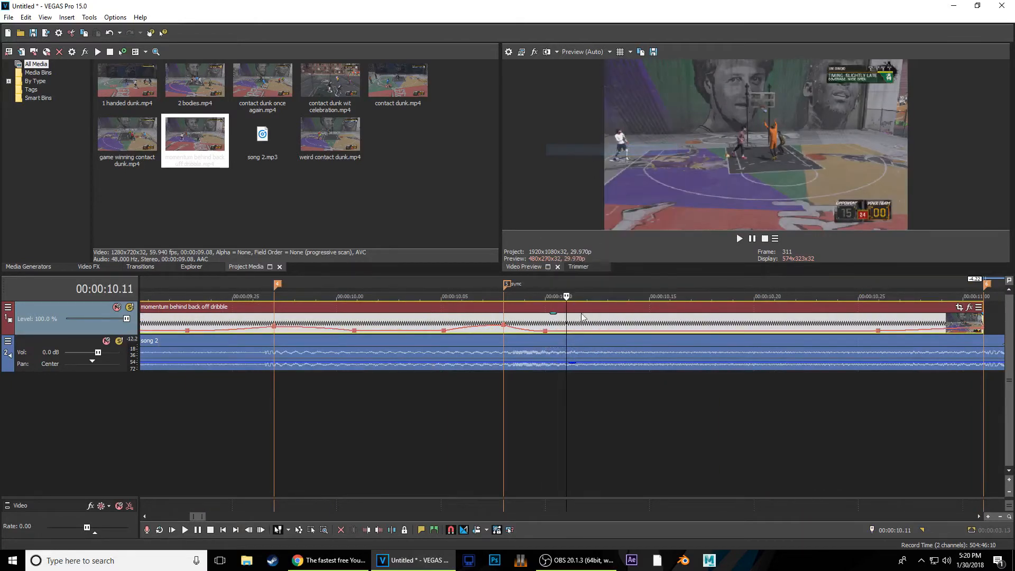
scroll(437, 408, "down", 5)
right_click(606, 329)
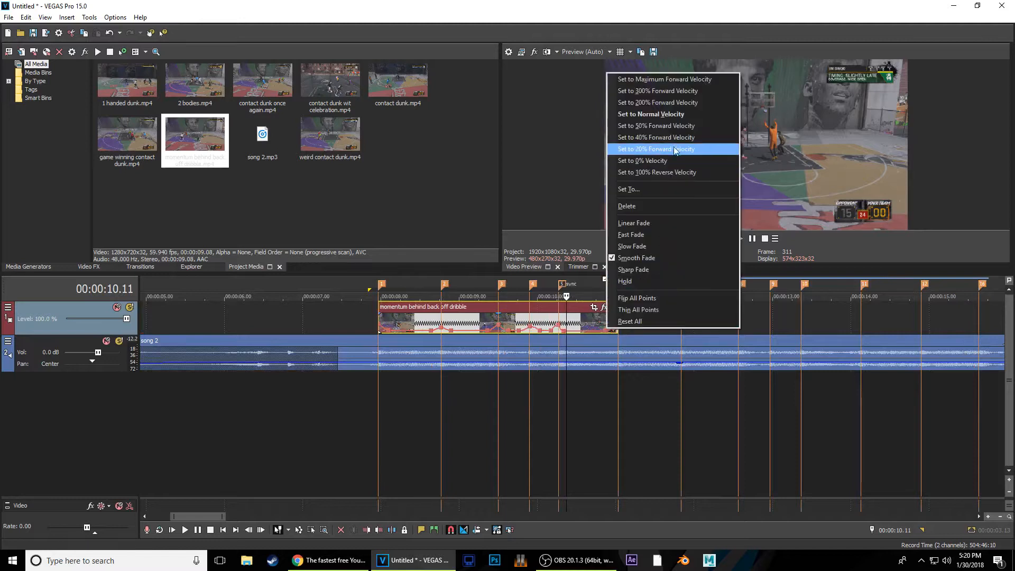
left_click(670, 153)
left_click_drag(344, 404, 634, 387)
key("space")
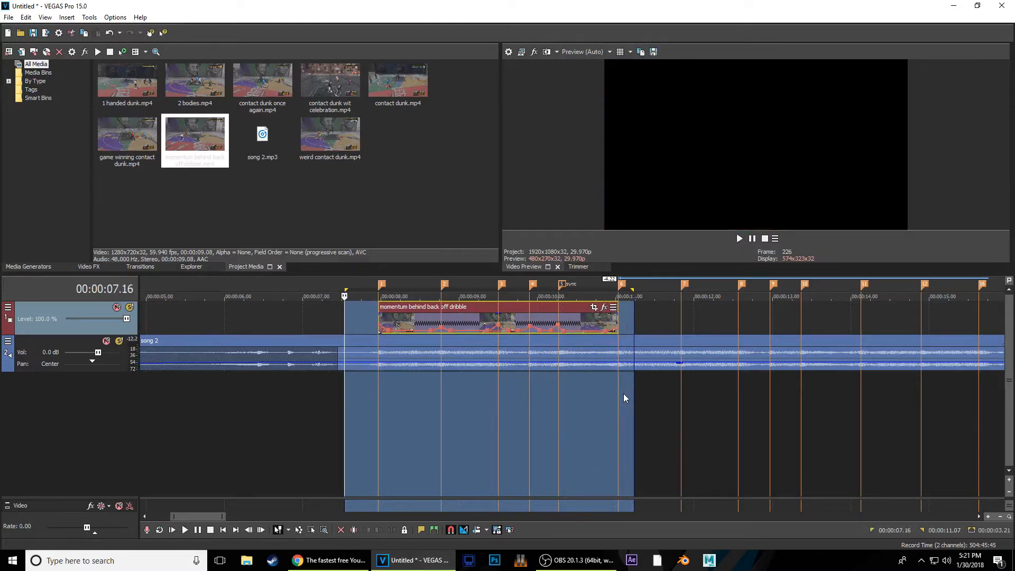
Set the velocity point just before the second marker to 20% forward velocity
scroll(614, 397, "up", 2)
left_click(680, 402)
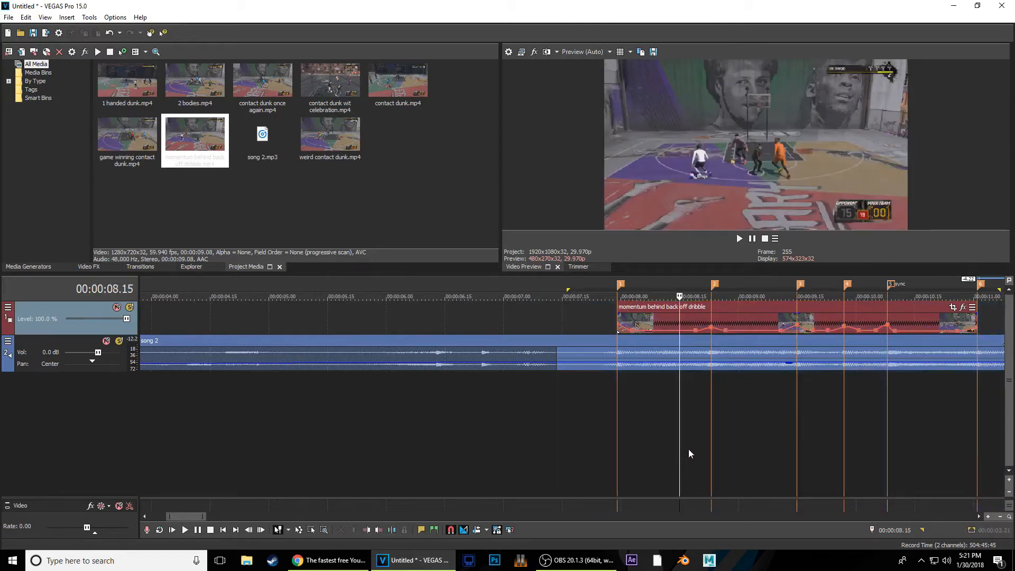
scroll(689, 449, "up", 3)
right_click(600, 330)
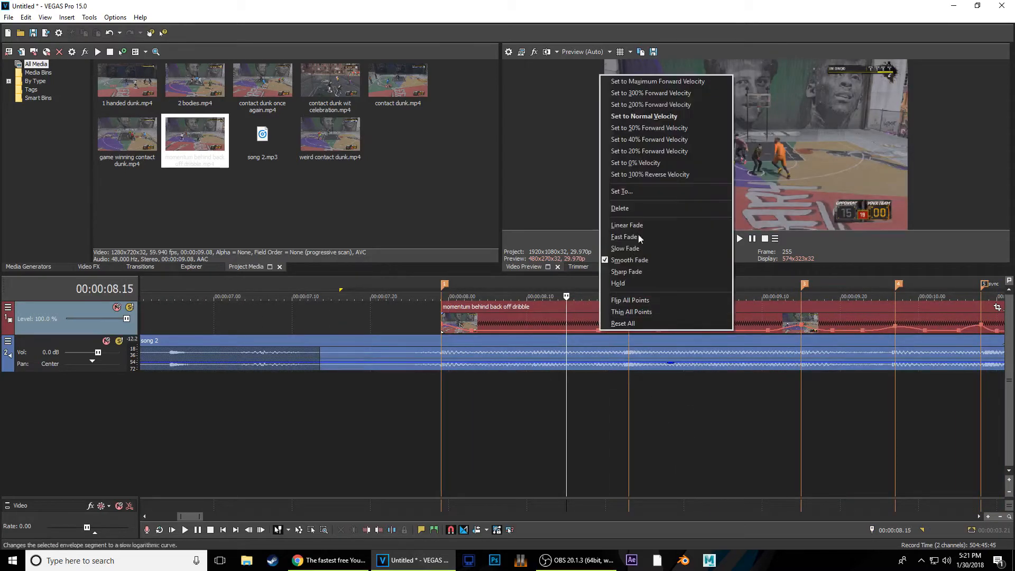
left_click(656, 152)
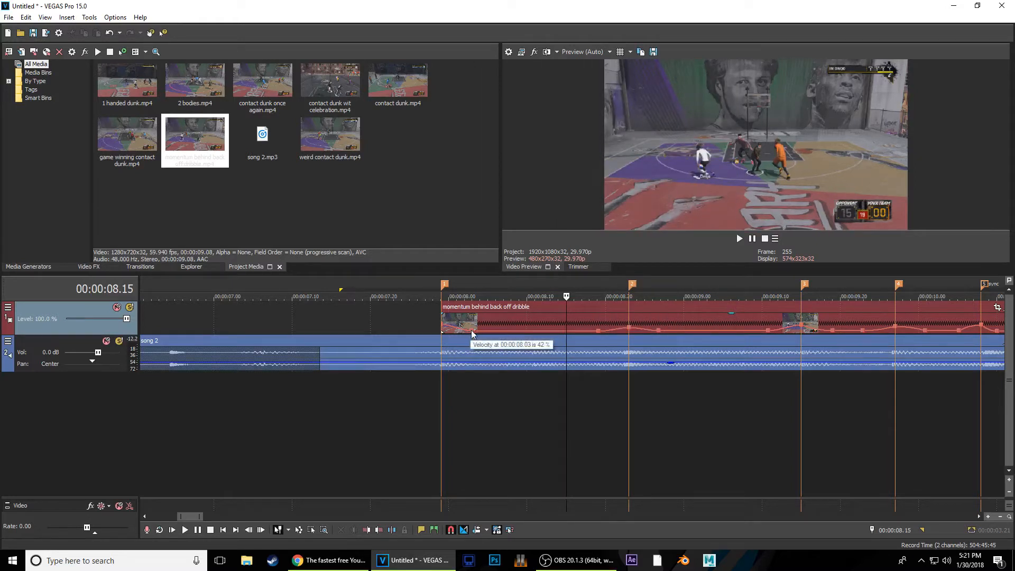
right_click(472, 330)
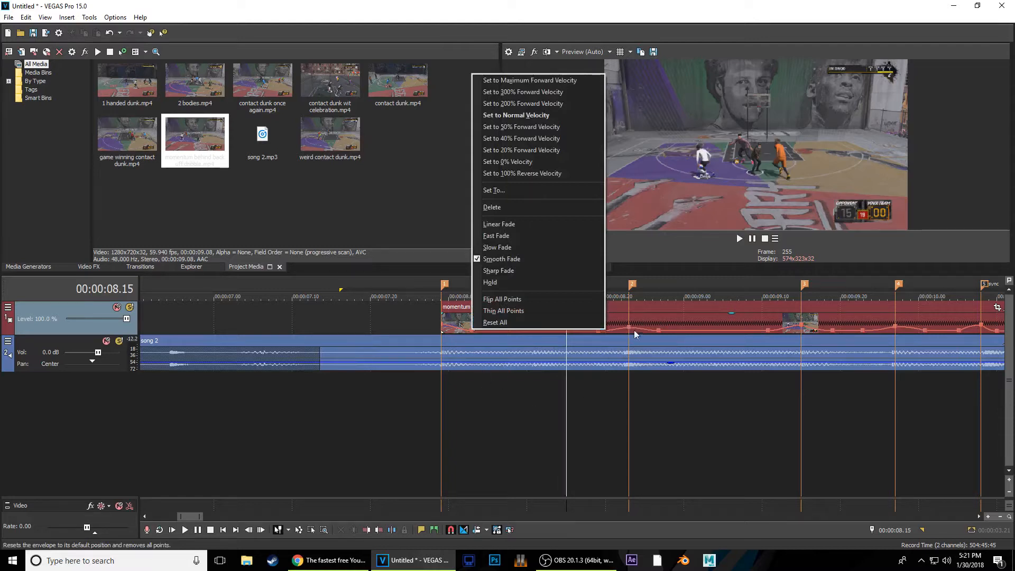
left_click(624, 399)
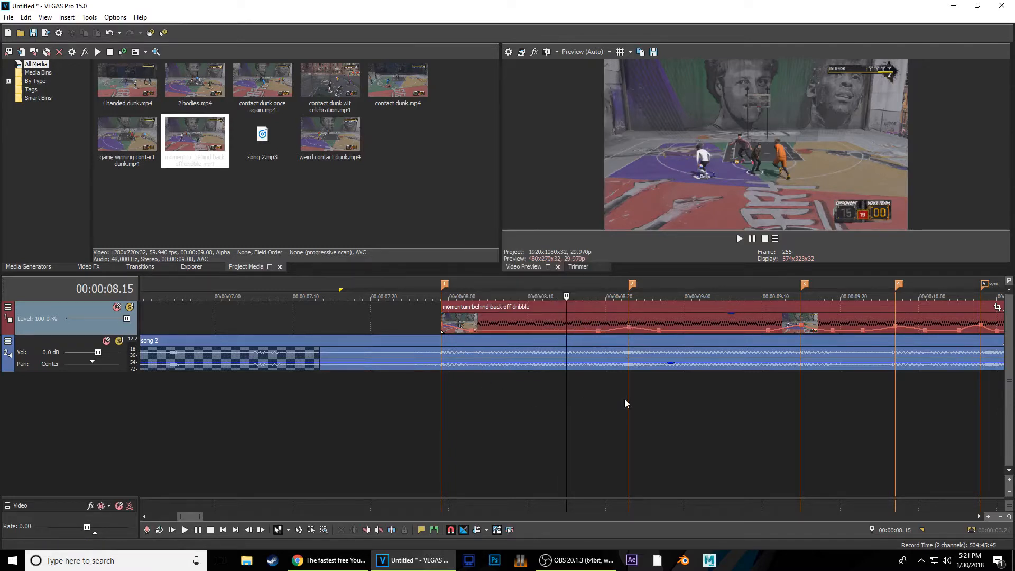
Set the velocity points just before the second marker and just after the first marker to 40% forward velocity
left_click(624, 398)
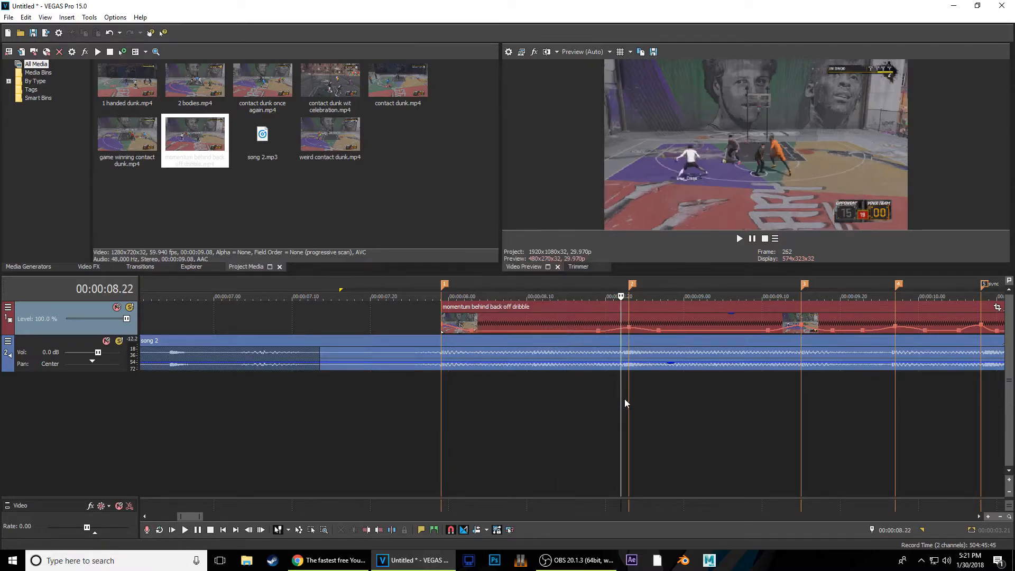
key("Left")
key("Left")
left_click(599, 332)
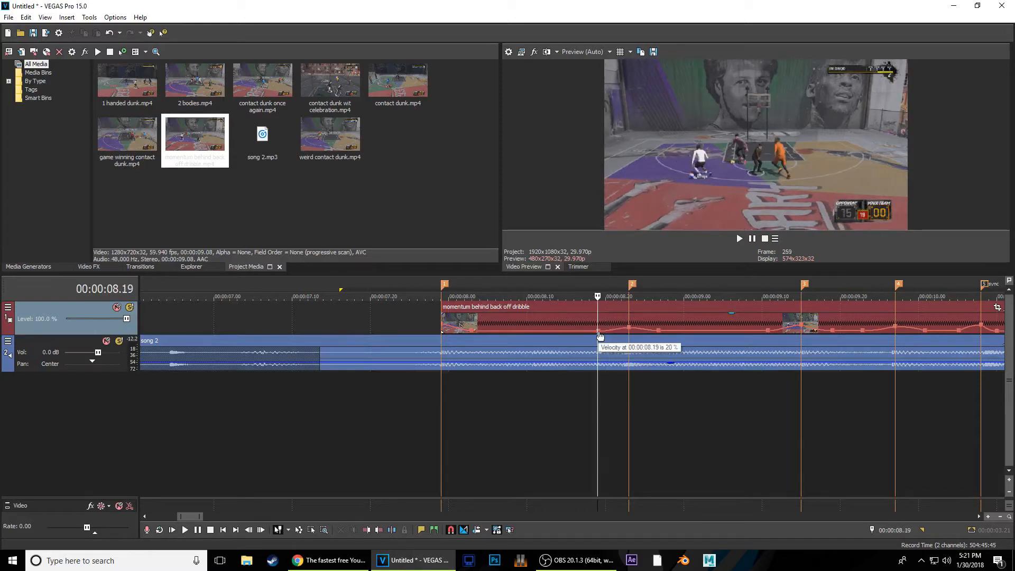
right_click(598, 331)
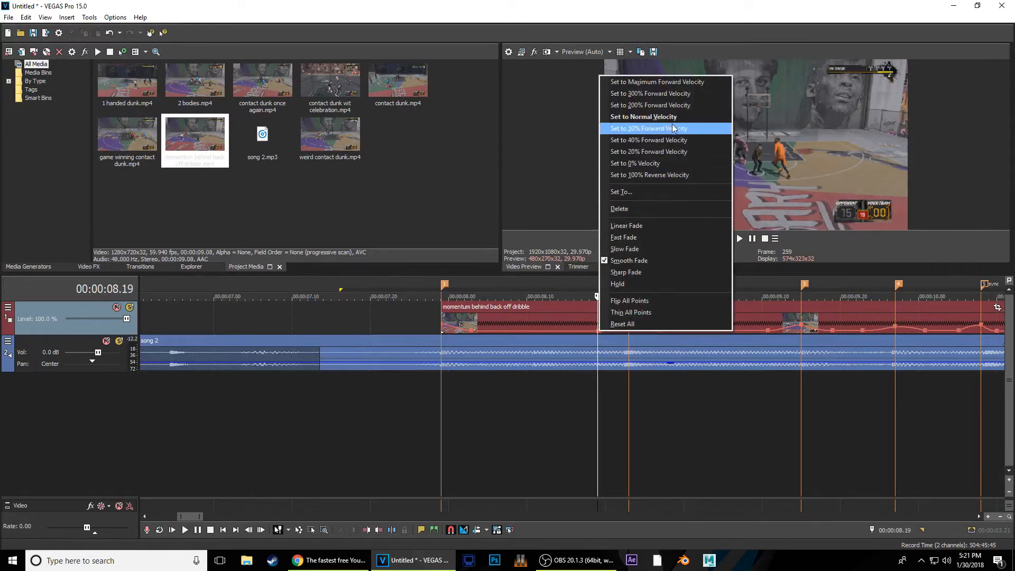
left_click(643, 117)
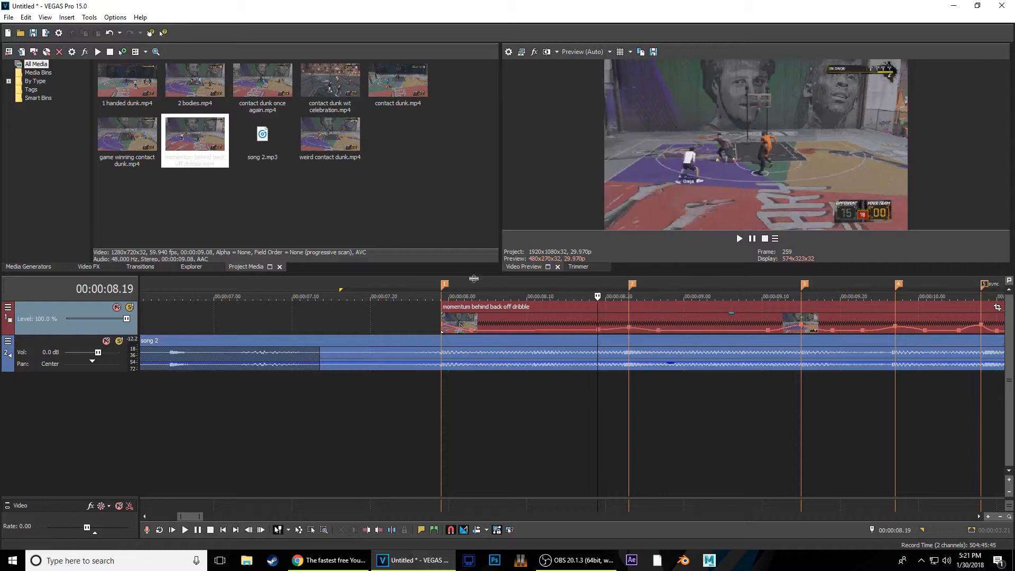
right_click(600, 332)
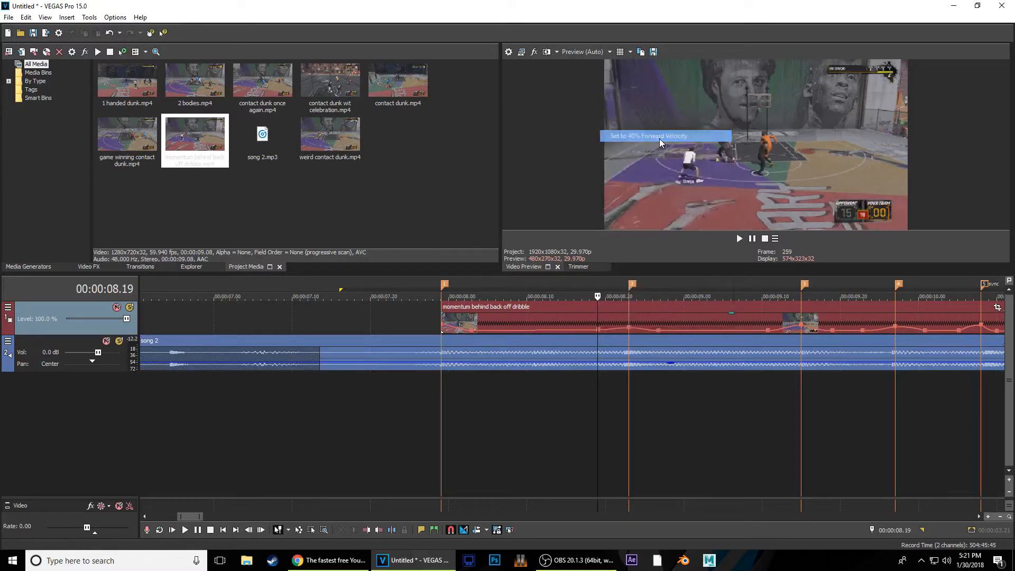
left_click(658, 137)
right_click(474, 334)
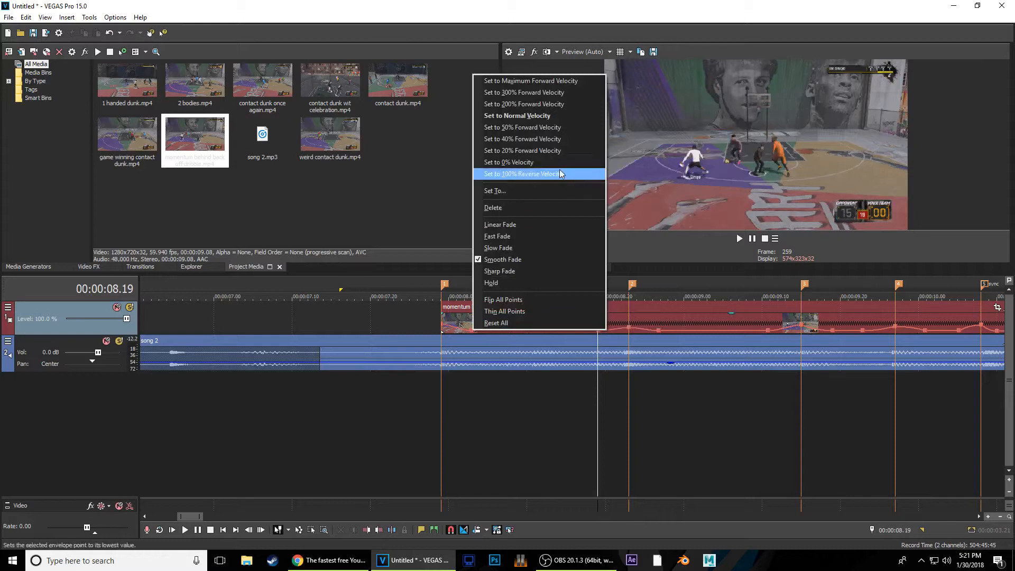
left_click(550, 136)
Review the timeline range covering the whole dribble clip and return to the clip's start
scroll(625, 419, "down", 5)
left_click_drag(509, 415, 731, 385)
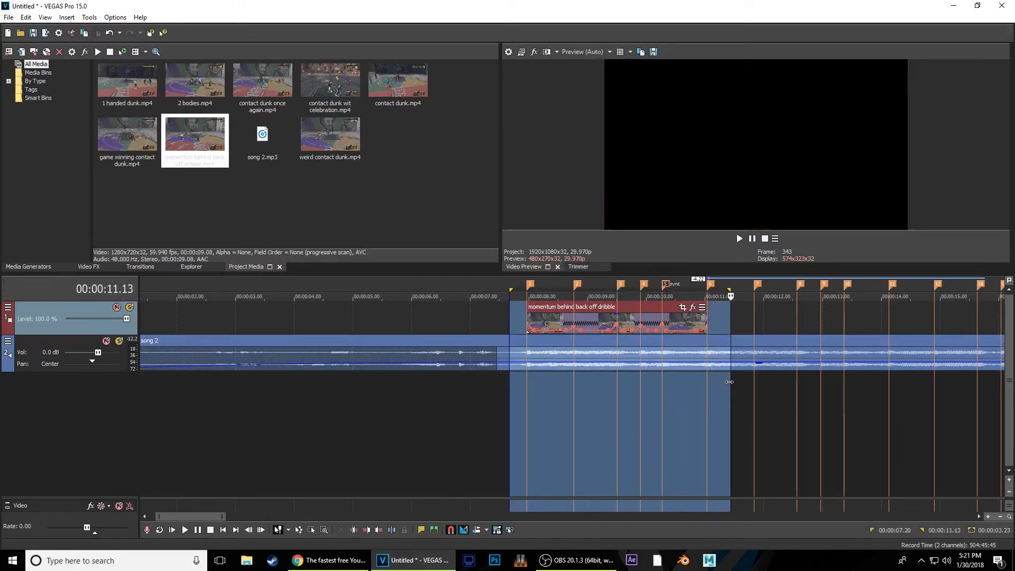
left_click(531, 396)
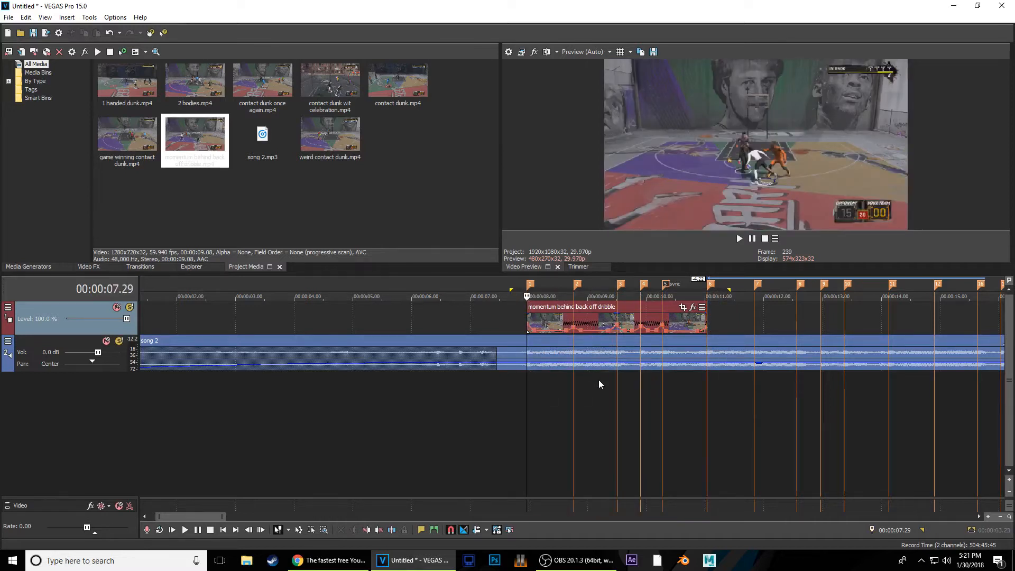
Split the dribble clip at the second, third, fourth and sync markers
scroll(608, 417, "up", 3)
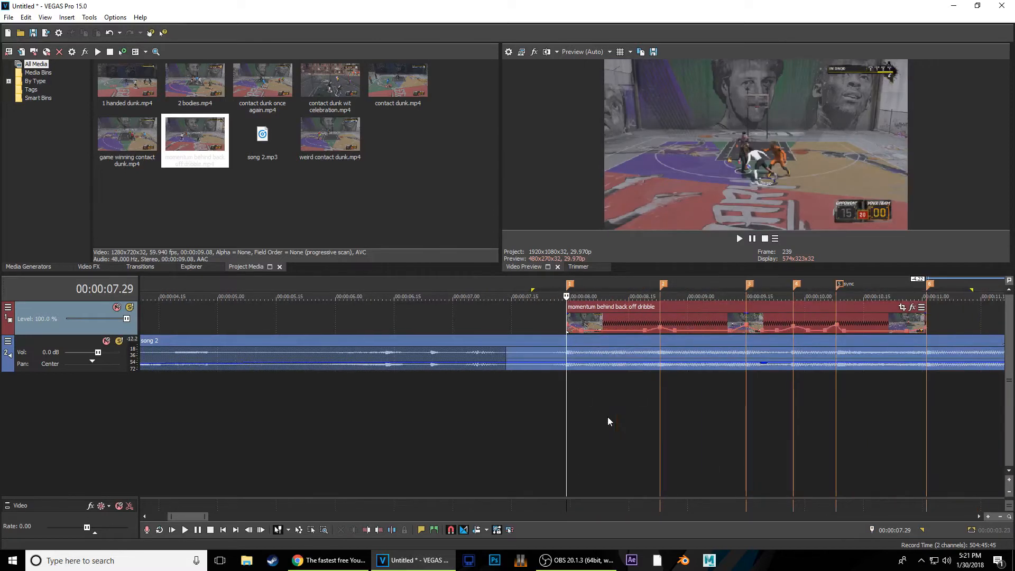
left_click(622, 335)
left_click(654, 326)
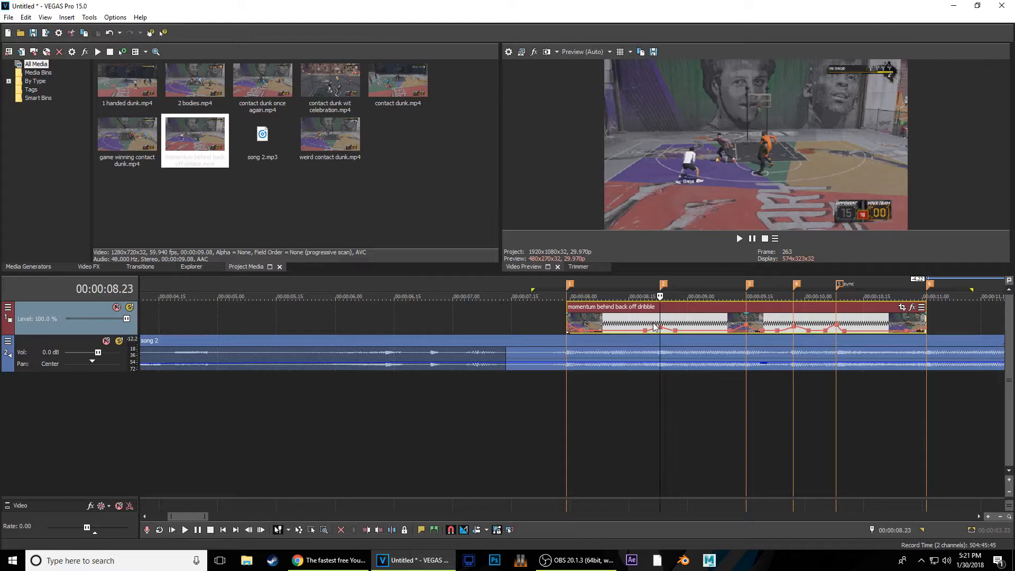
key("s")
left_click(748, 320)
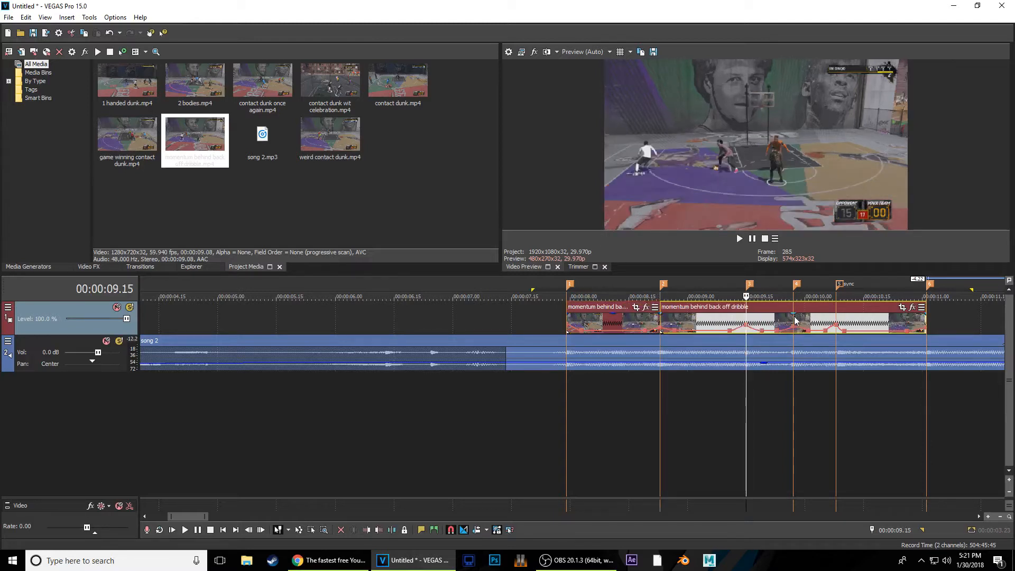
key("s")
left_click(793, 323)
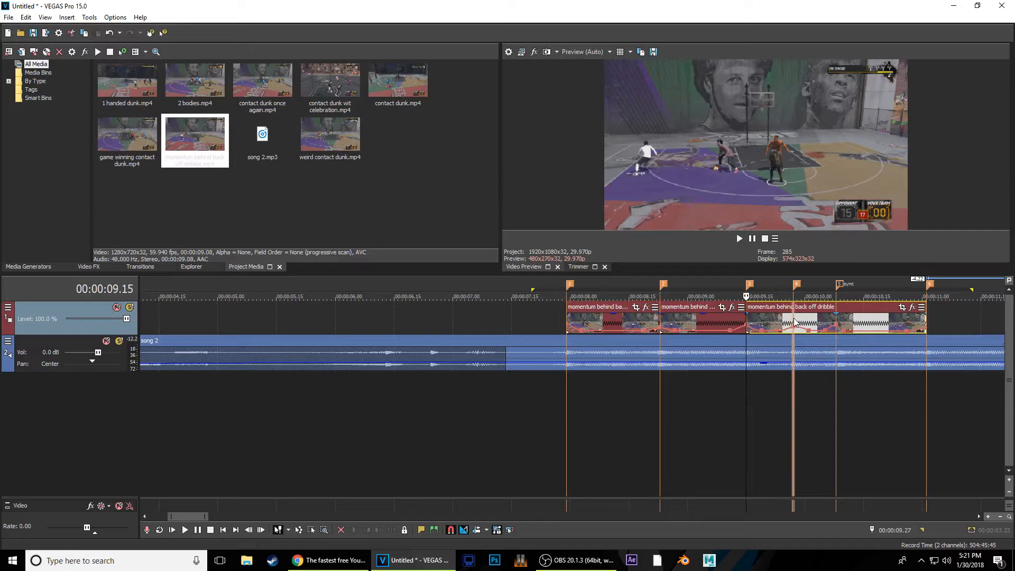
key("s")
left_click(844, 324)
key("s")
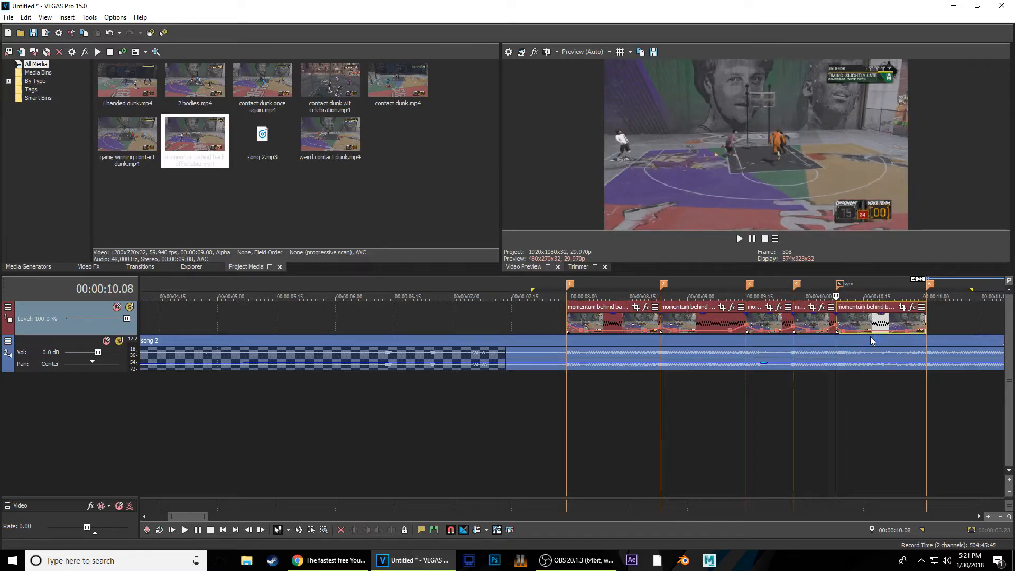
Apply the default preset of the S_Shake video effect to the first piece of the split dribble clip
left_click(618, 327)
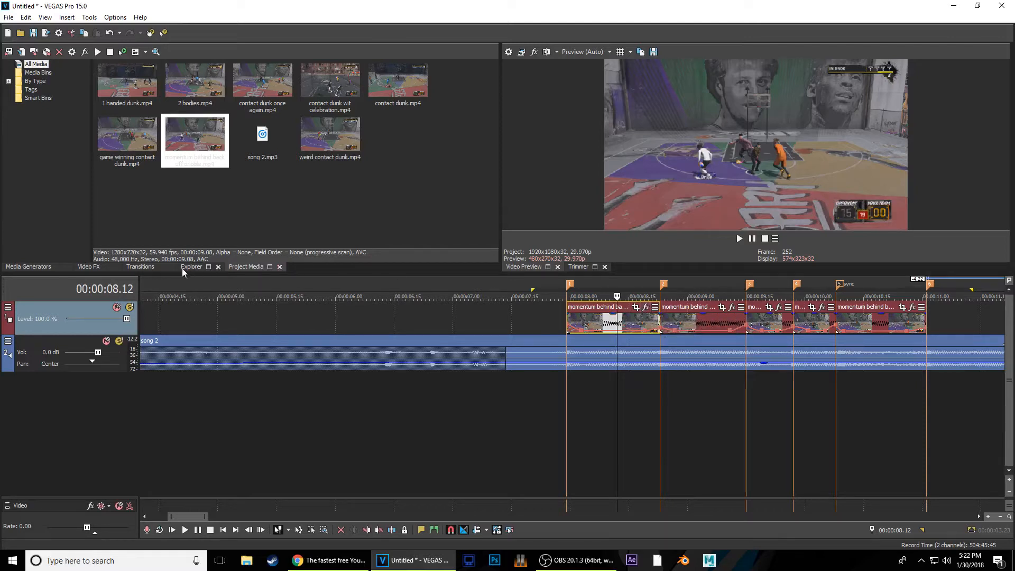
left_click(85, 269)
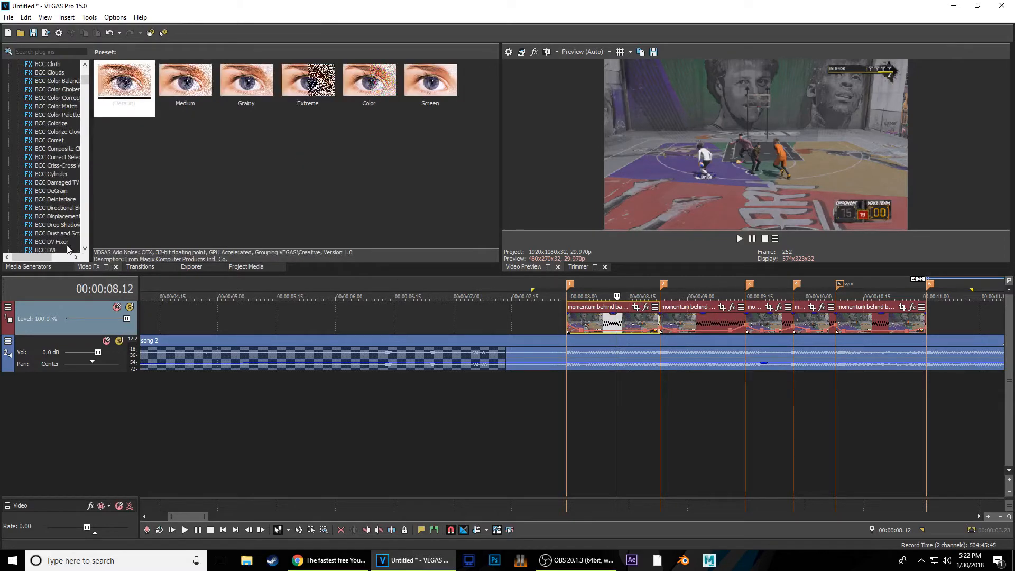
scroll(67, 222, "down", 20)
left_click_drag(83, 227, 88, 195)
left_click(53, 133)
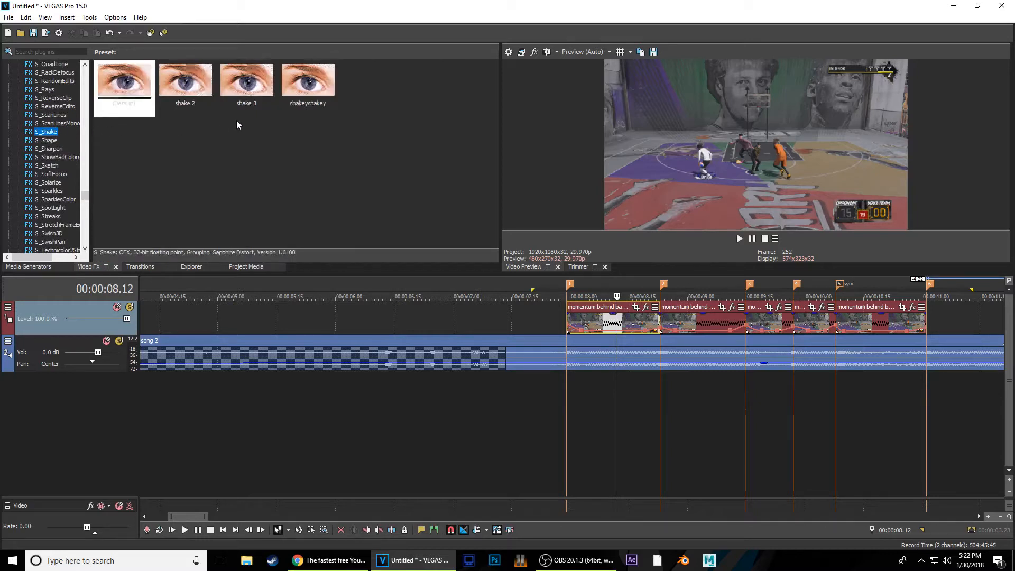
left_click_drag(122, 81, 626, 328)
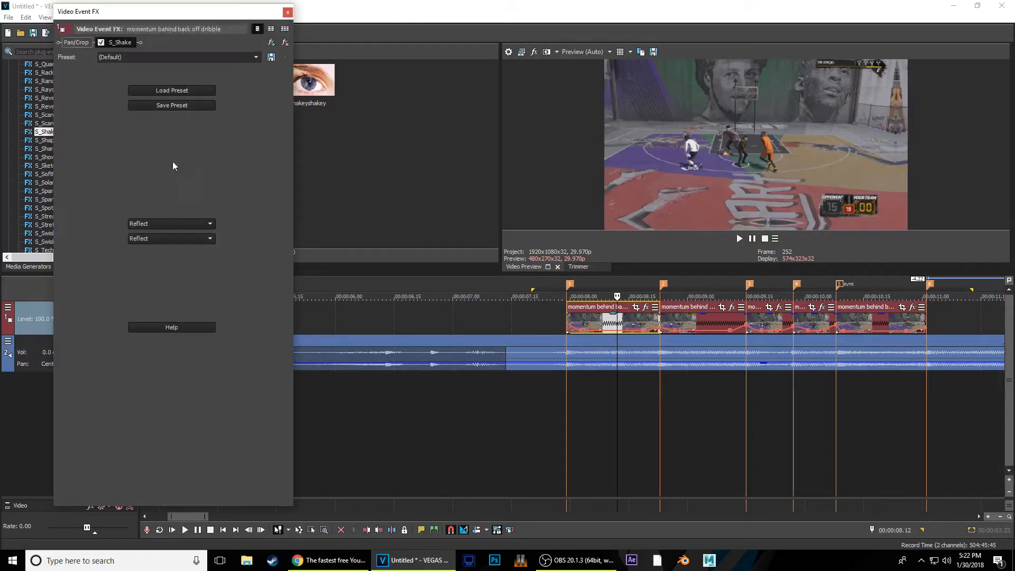
Set the shake's frequency to 10.88 and Z Dist to 0.824, and turn on motion blur
left_click(139, 135)
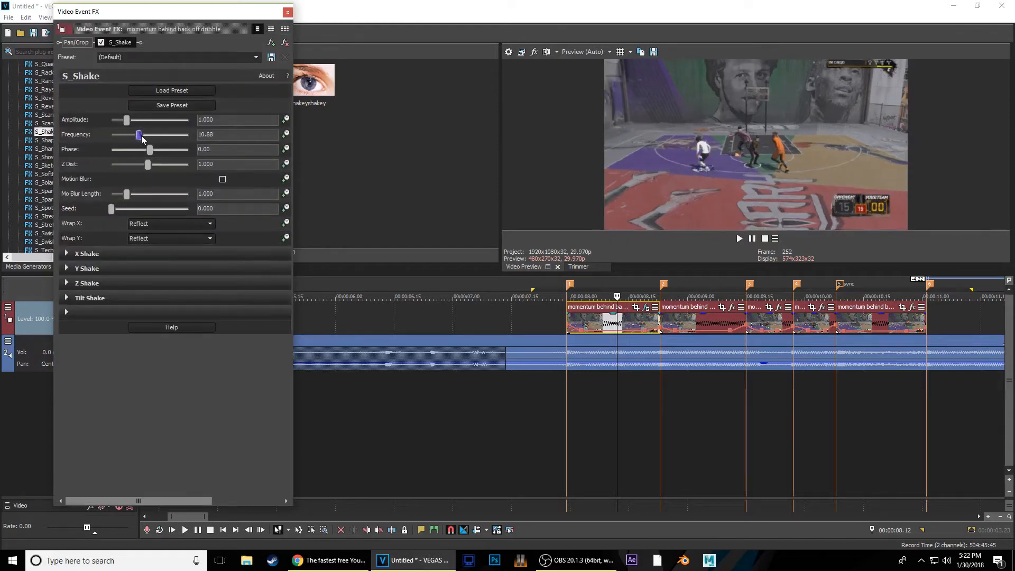
left_click_drag(148, 168, 142, 168)
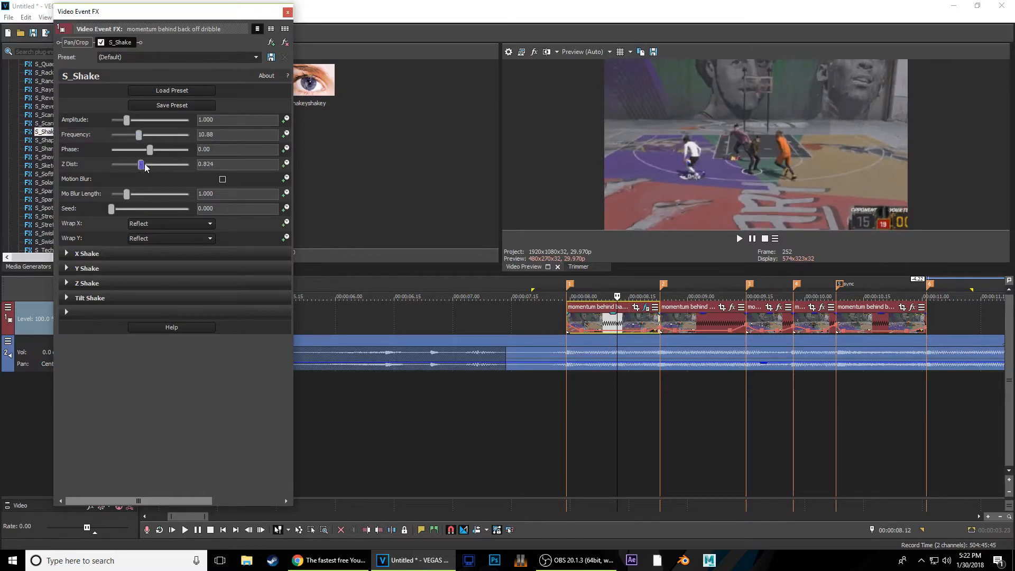
left_click(222, 179)
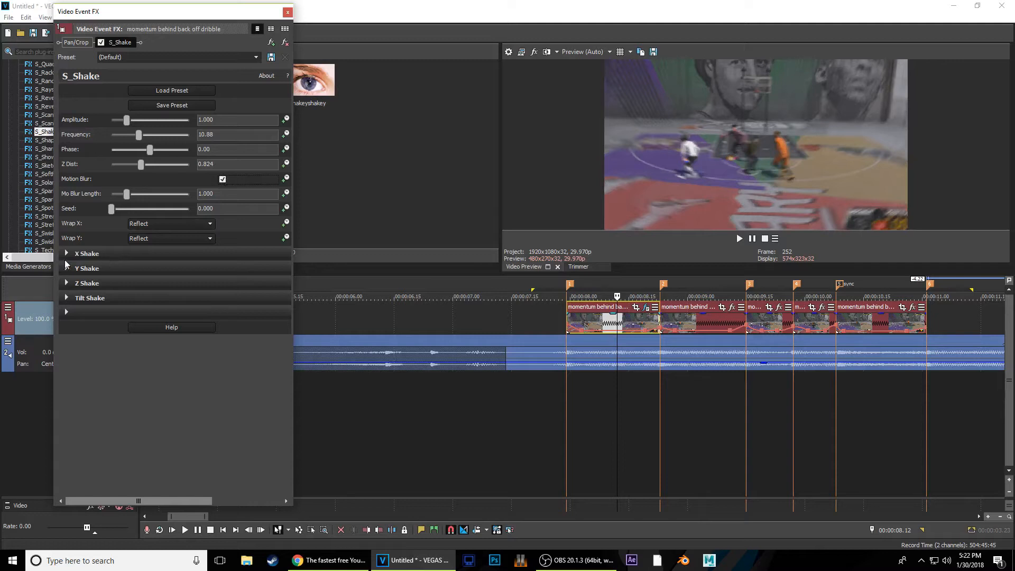
Set the X Shake random amplitude to 0.026 and the Tilt Shake random amplitude to 0
left_click(67, 297)
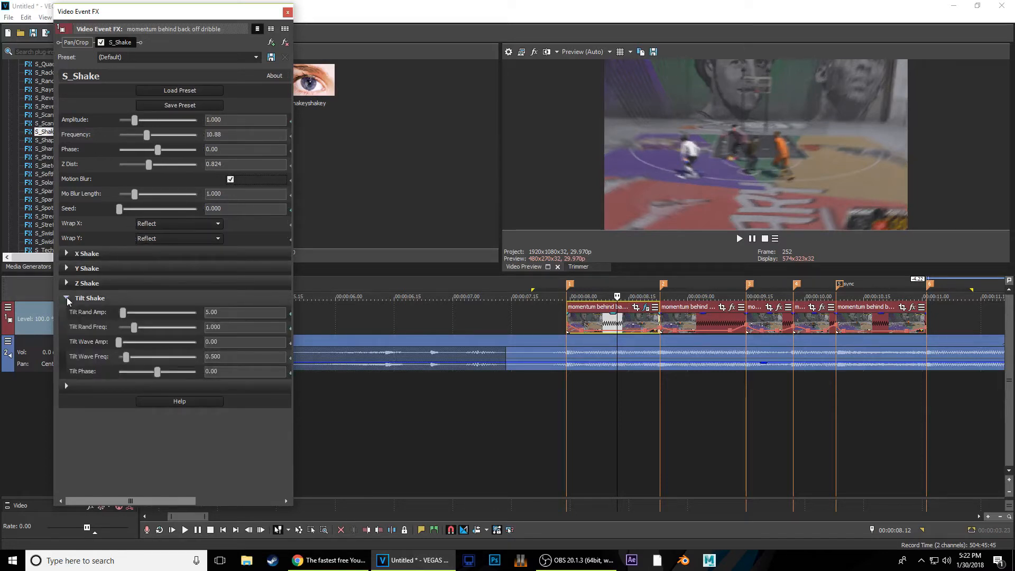
left_click(67, 298)
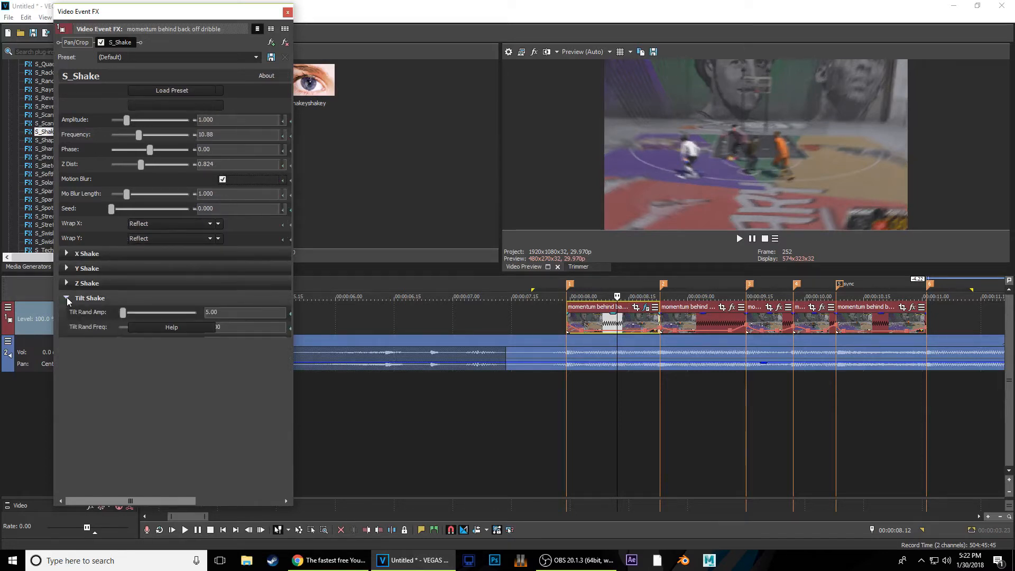
left_click(68, 254)
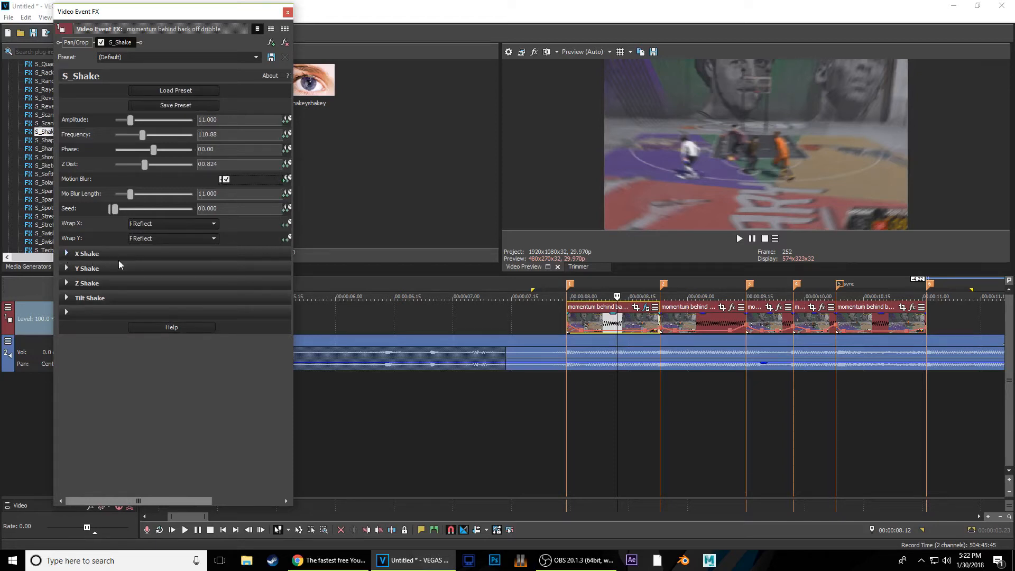
left_click_drag(149, 270, 122, 274)
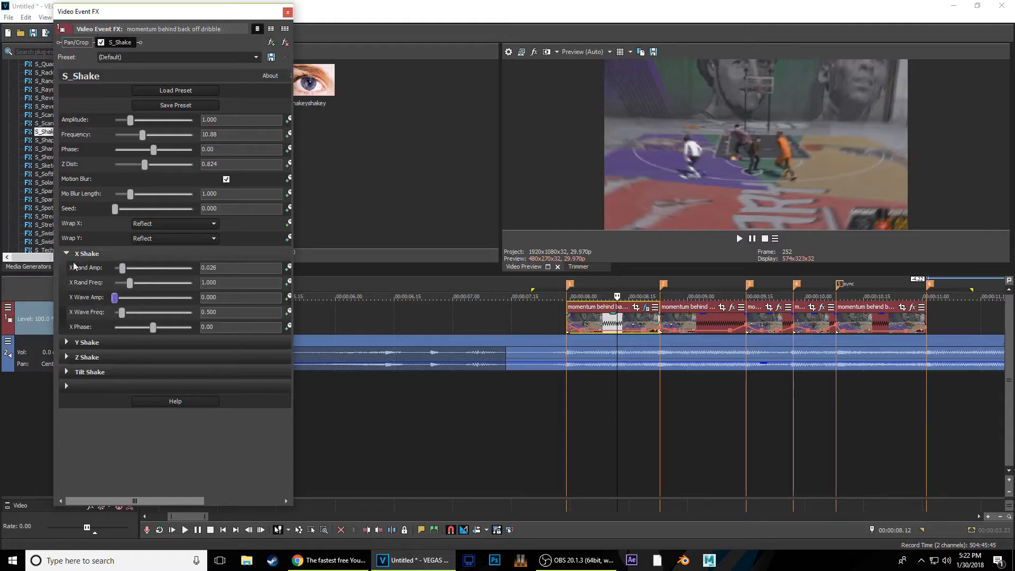
left_click_drag(120, 316, 114, 317)
left_click(68, 256)
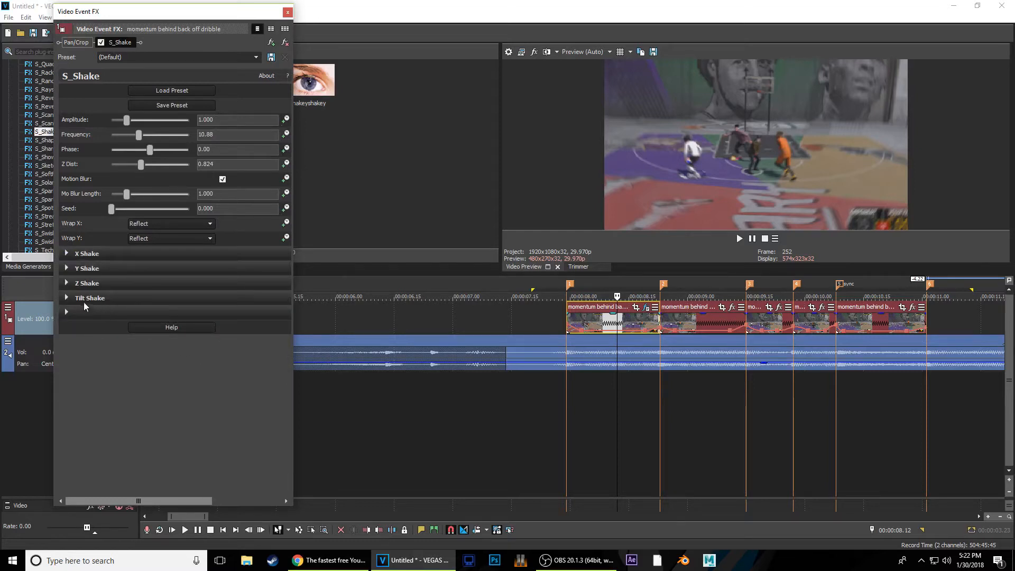
left_click(71, 298)
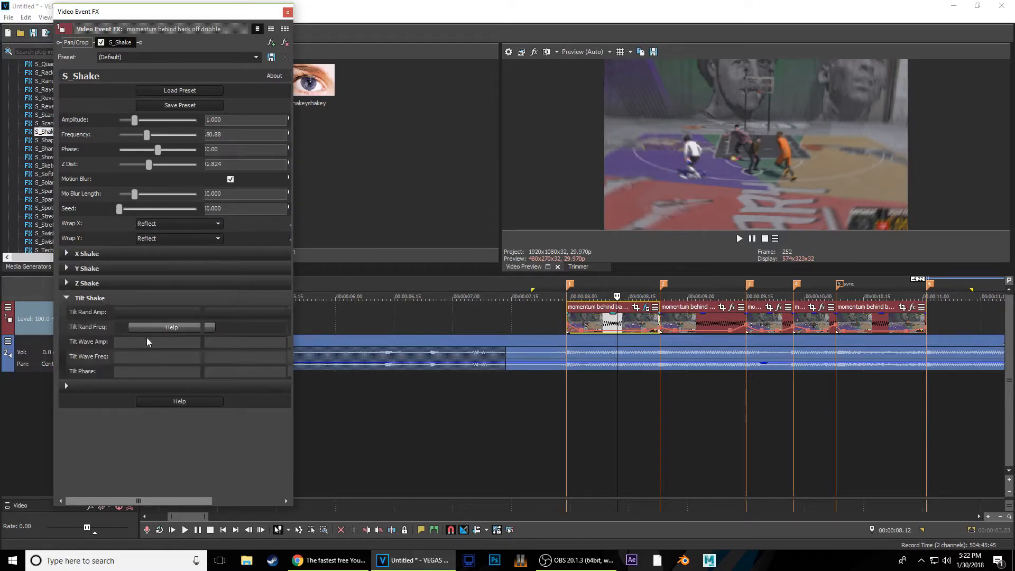
left_click_drag(124, 312, 73, 328)
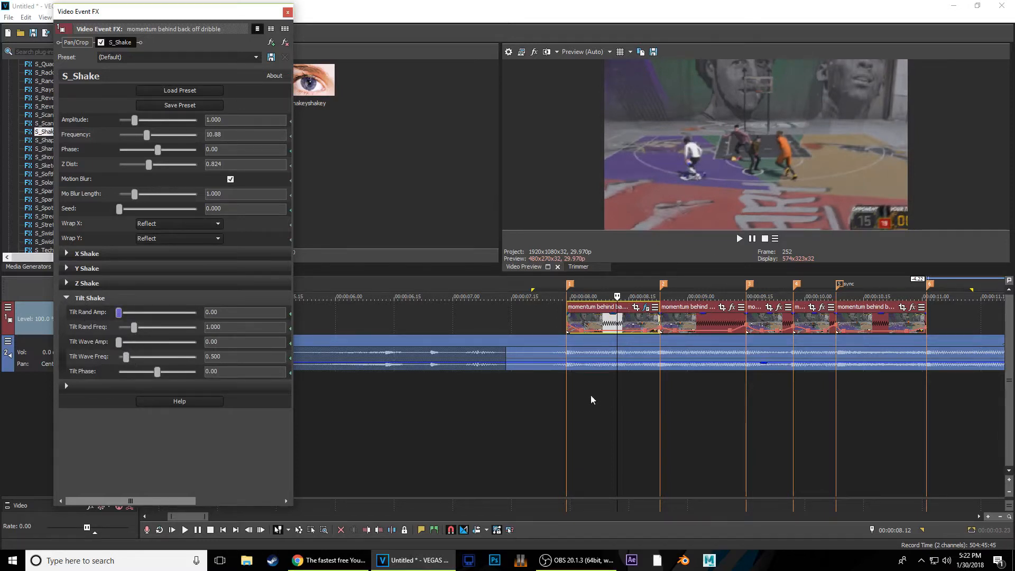
Widen the effect window and keyframe the shake amplitude from 1.000 at the clip's start to 0 at 00:00:00.05
left_click(573, 398)
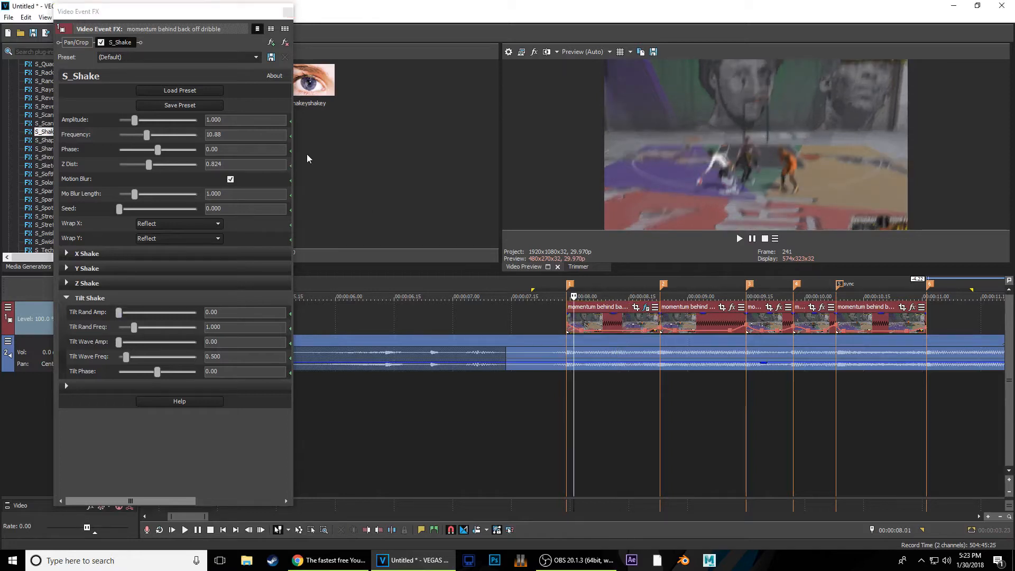
left_click_drag(295, 153, 365, 173)
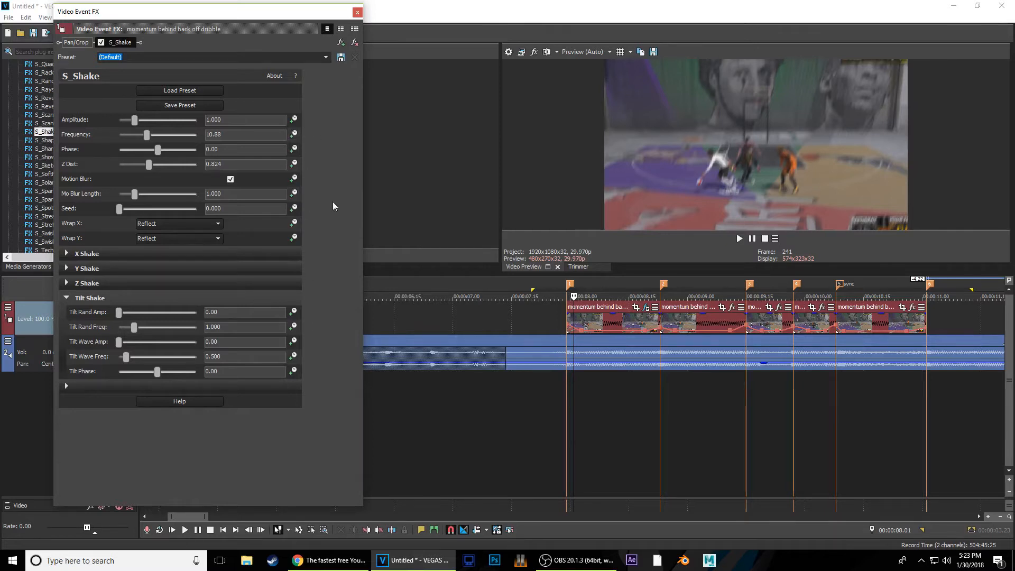
left_click(567, 320)
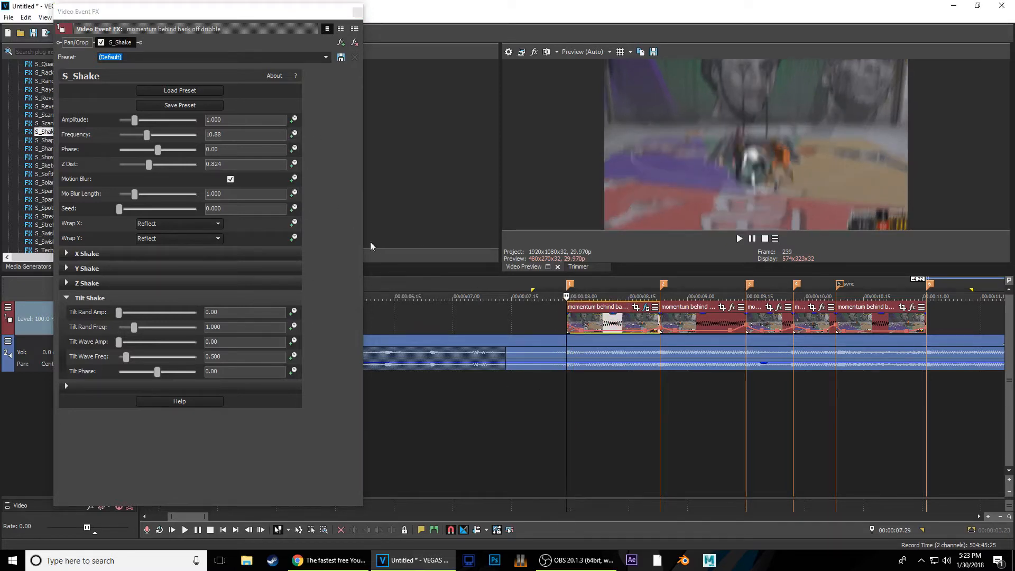
left_click(293, 134)
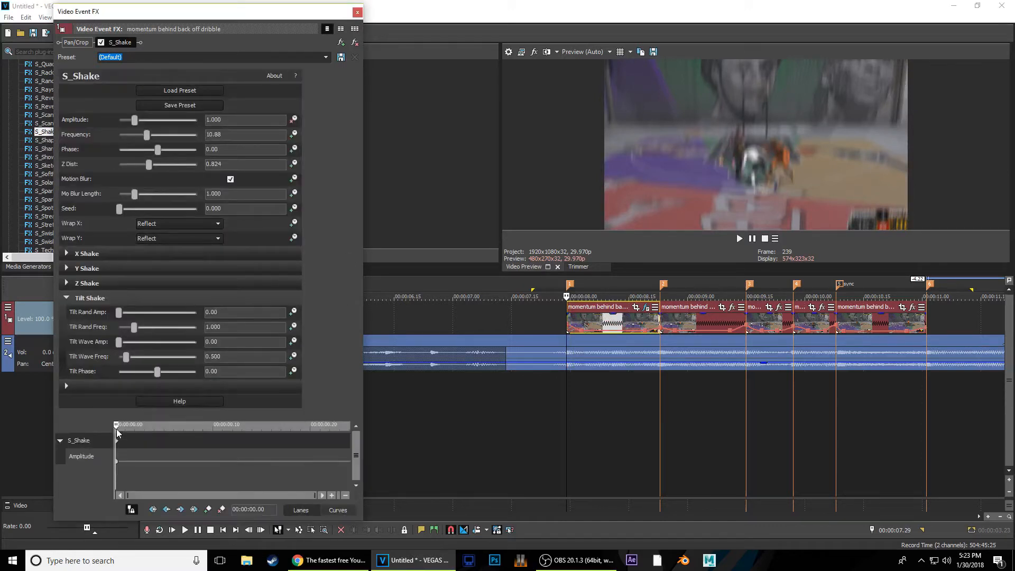
left_click_drag(121, 431, 162, 439)
left_click_drag(135, 119, 17, 133)
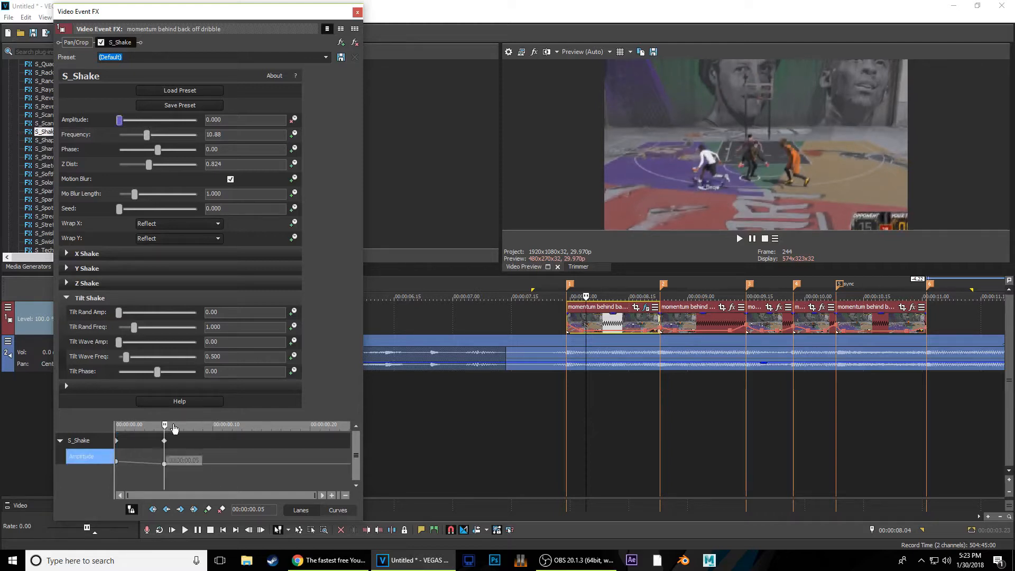
Keyframe Z Dist from 0.824 at the clip's start to 1.000 at 00:00:00.20
left_click_drag(166, 423, 99, 431)
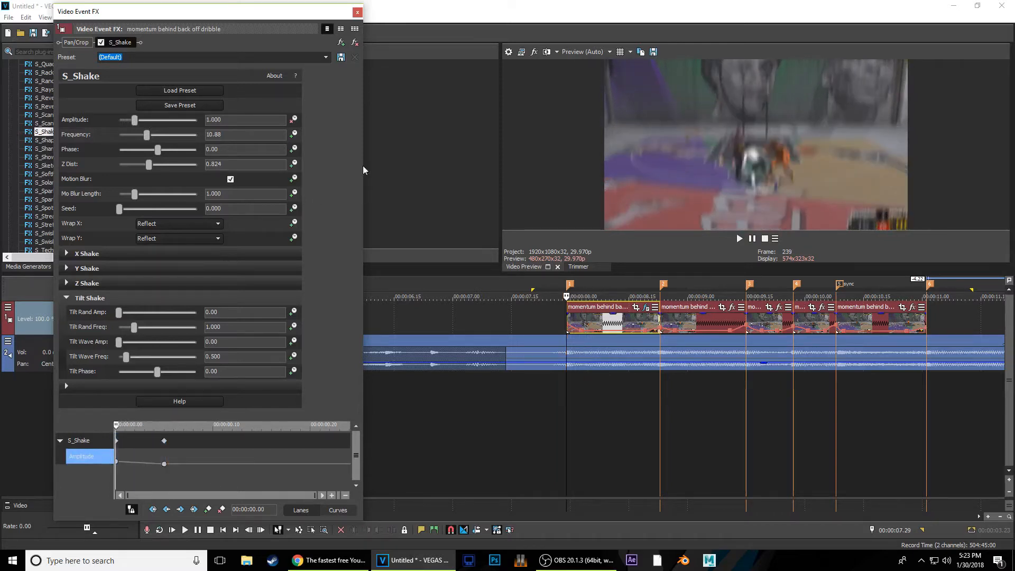
left_click(295, 164)
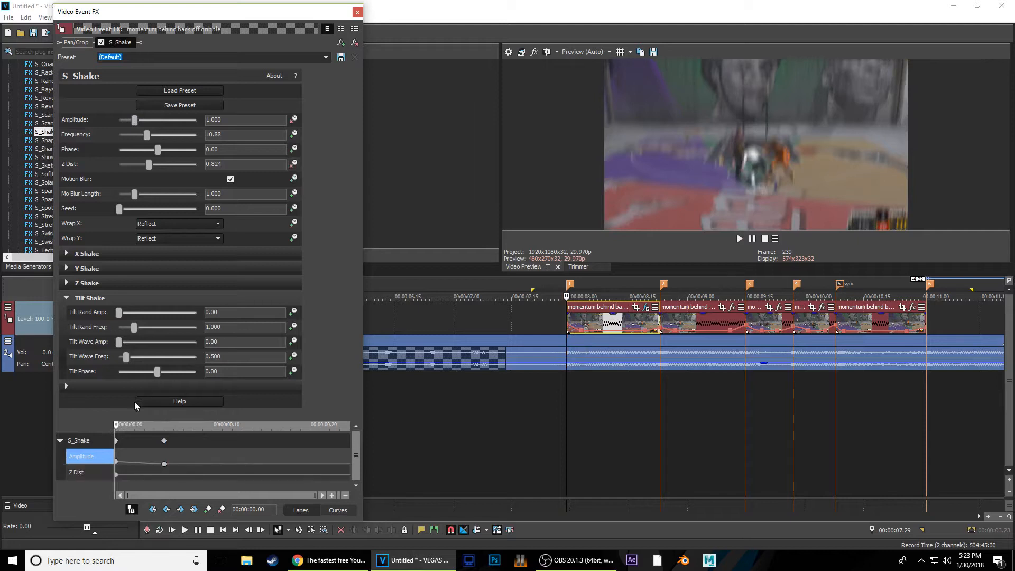
left_click_drag(117, 426, 357, 453)
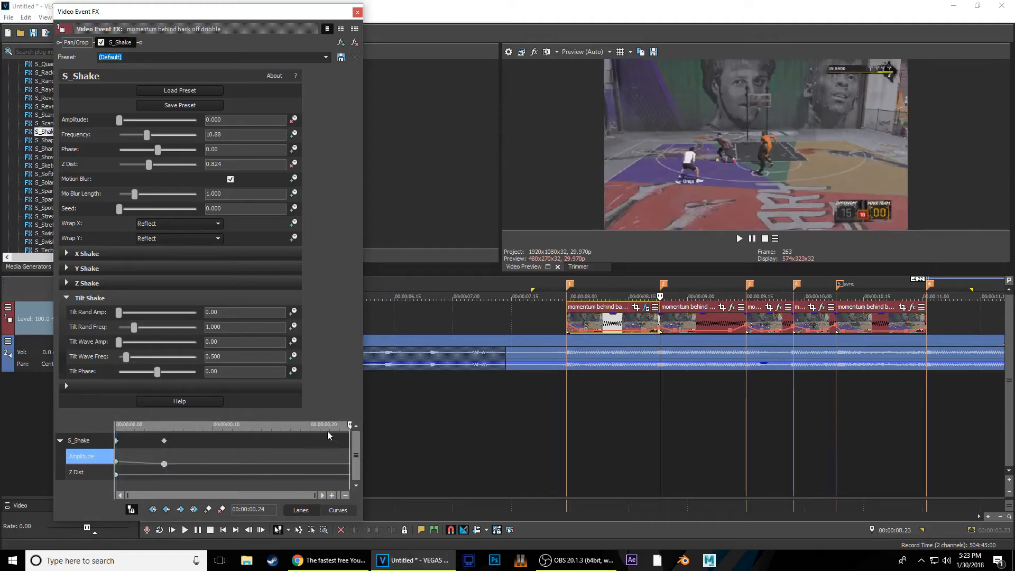
left_click_drag(349, 430, 165, 450)
left_click_drag(179, 446, 310, 446)
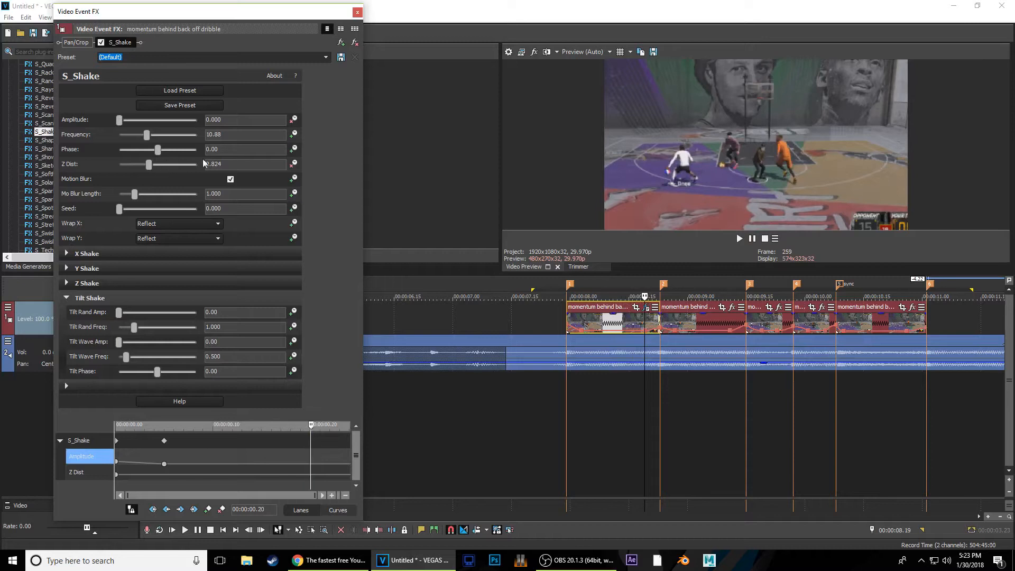
left_click(238, 164)
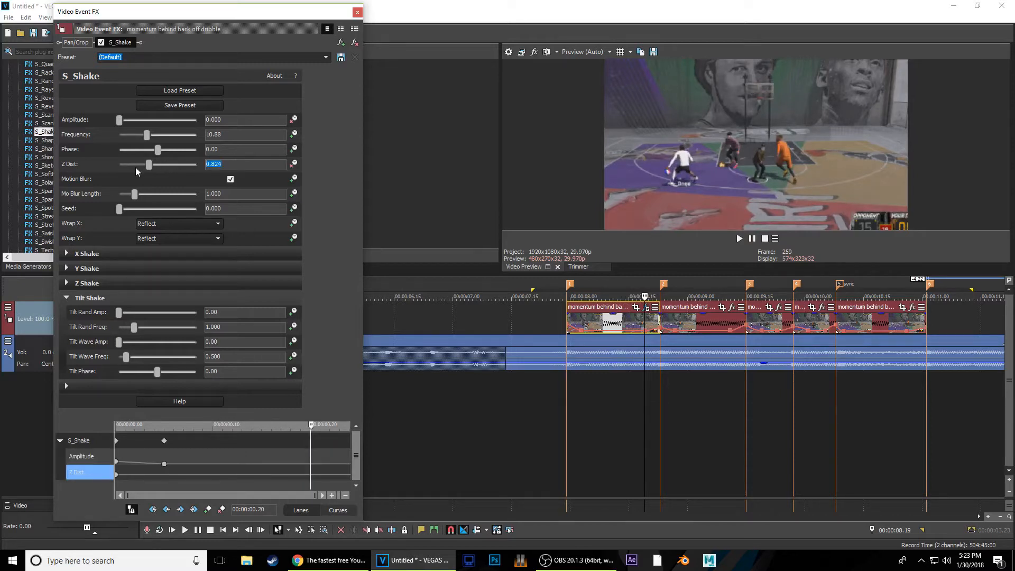
type("1")
key("Return")
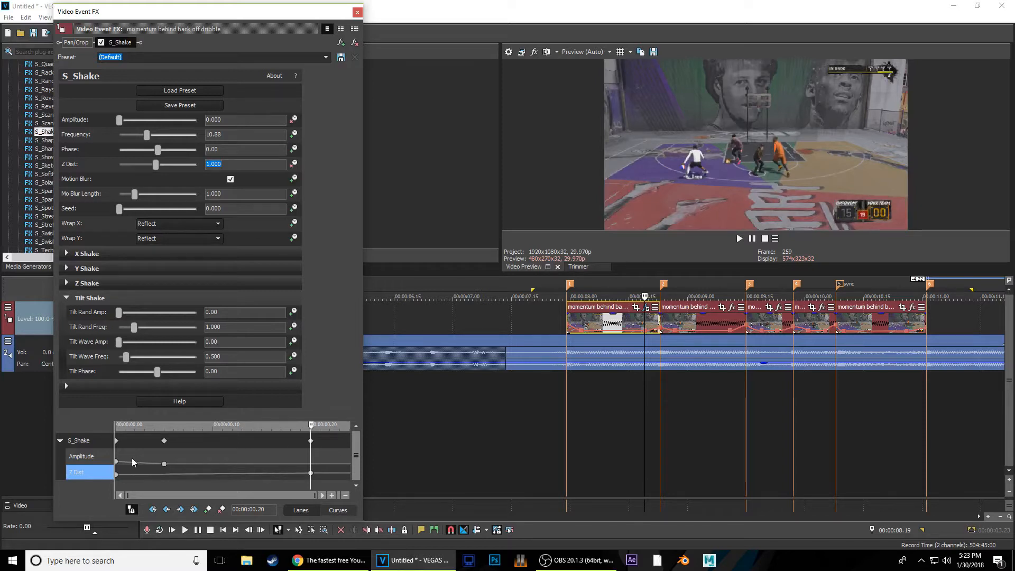
Set the first Amplitude keyframe to Fast Fade and the first Z Dist keyframe to Smooth Fade
left_click(117, 463)
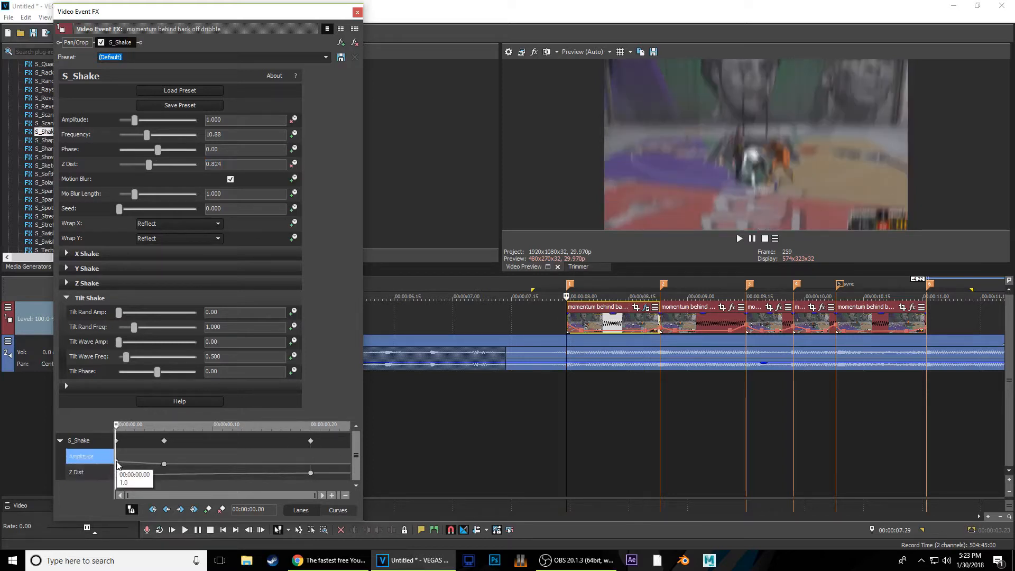
right_click(117, 463)
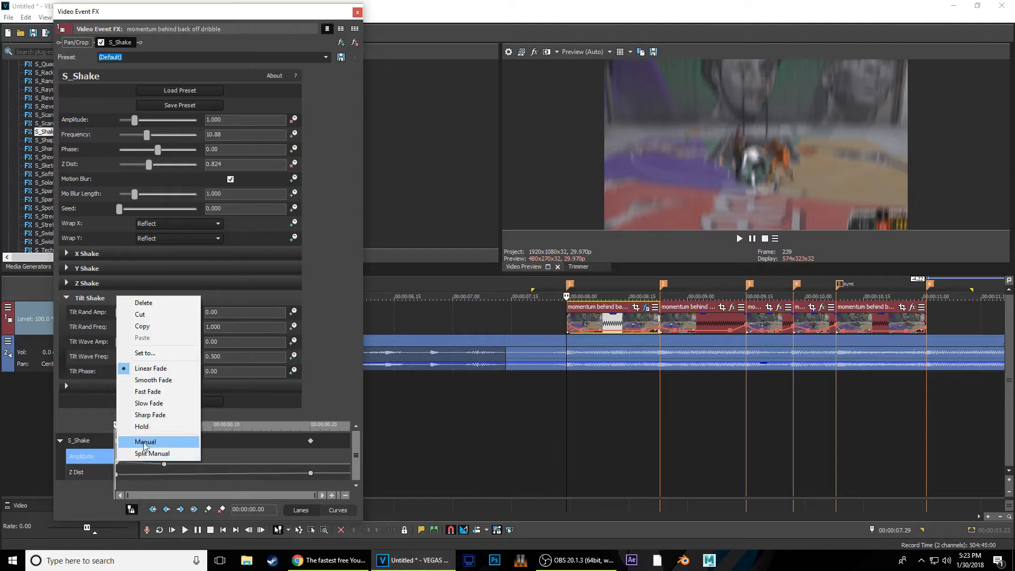
left_click(173, 396)
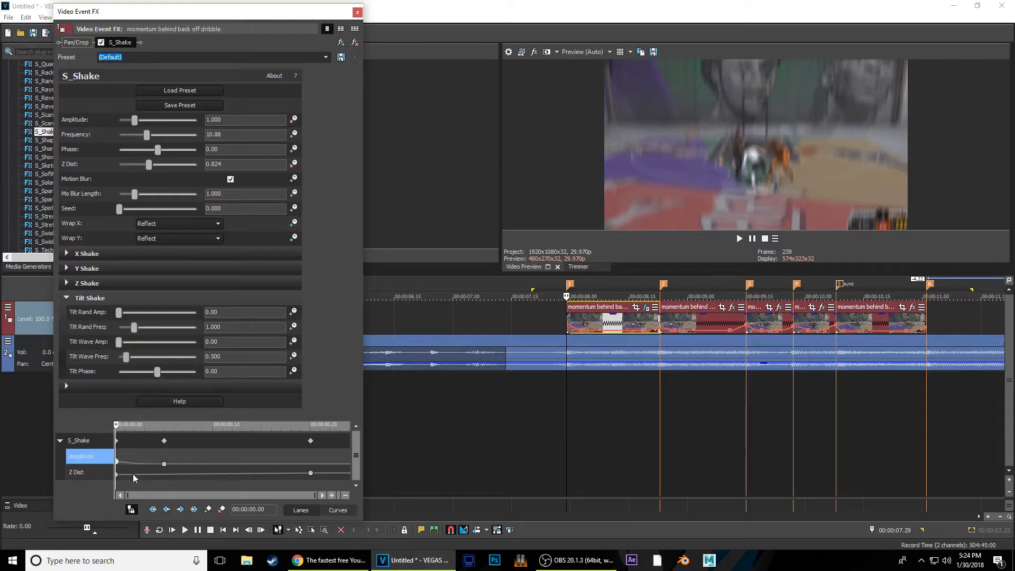
left_click(117, 474)
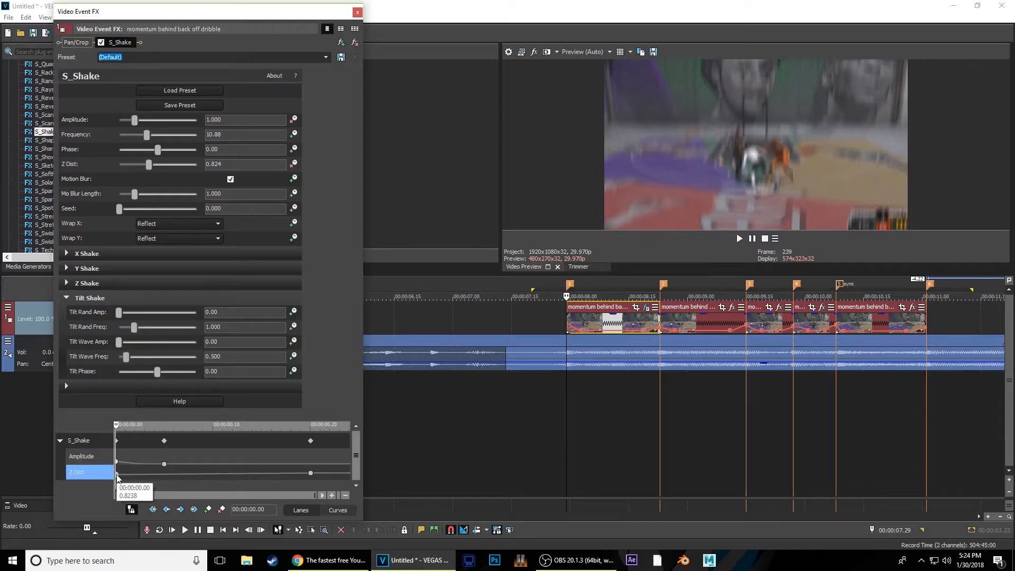
right_click(117, 477)
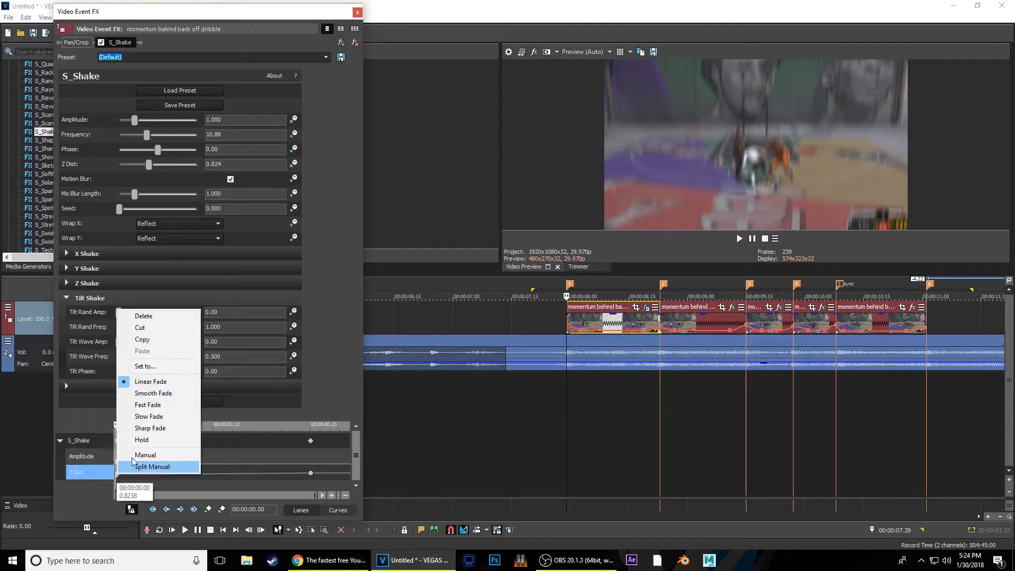
left_click(158, 394)
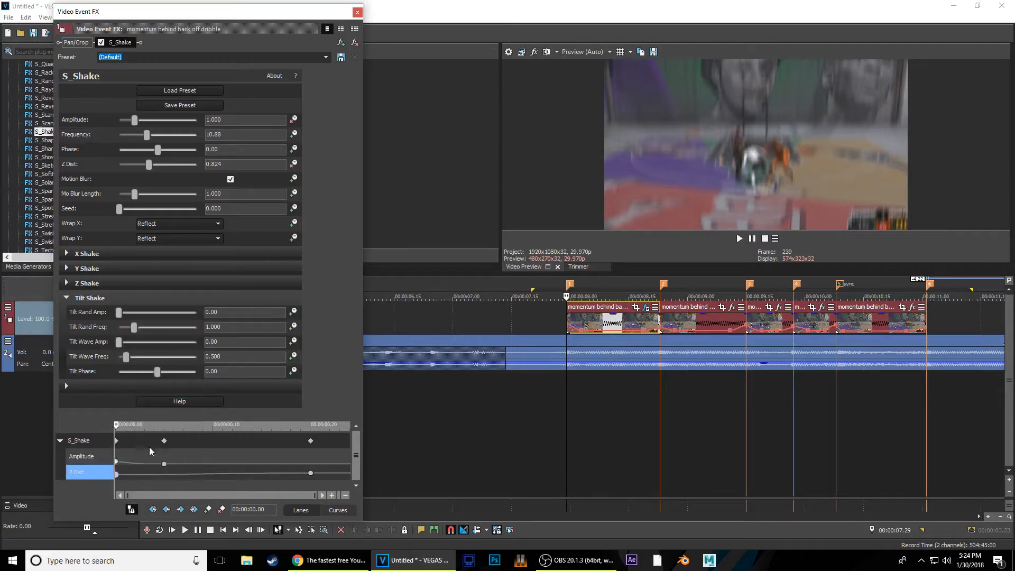
Close the effect settings and review the timeline range from before the first marker to the sync marker
left_click(358, 12)
left_click_drag(500, 396, 836, 389)
left_click(602, 381)
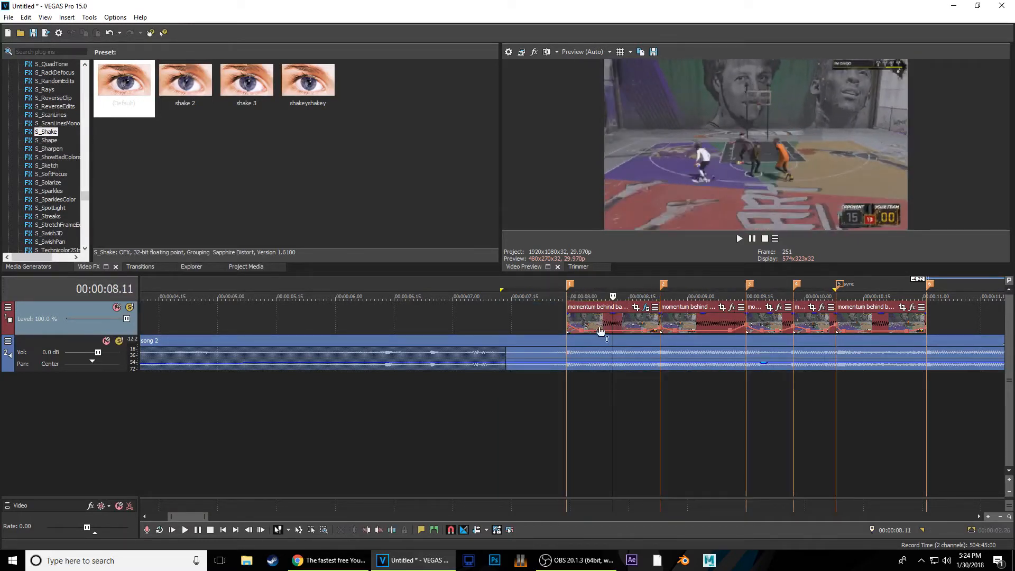
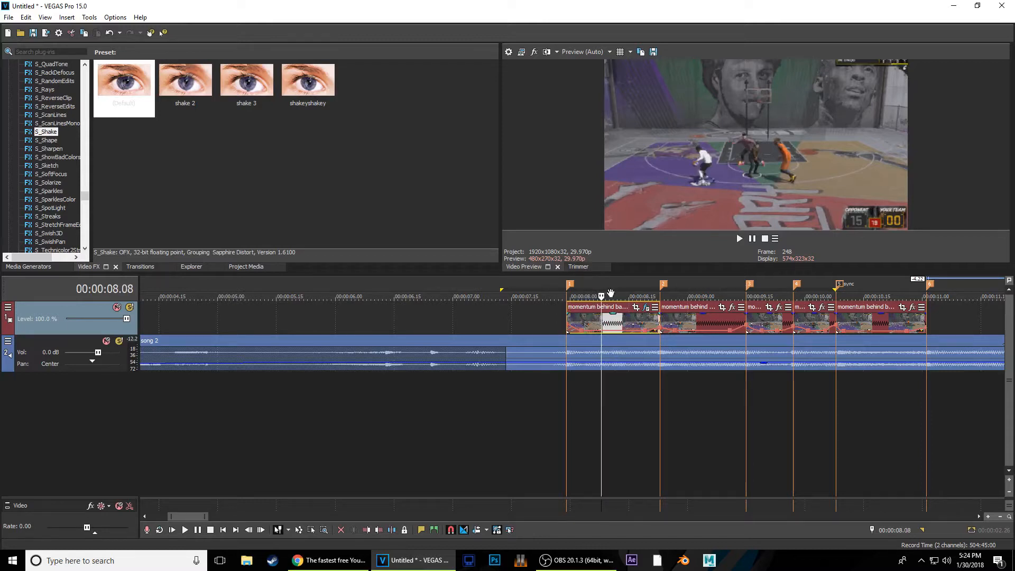
Copy the first clip and selectively paste only its video event effects and effect keyframes onto the other four clips
right_click(616, 323)
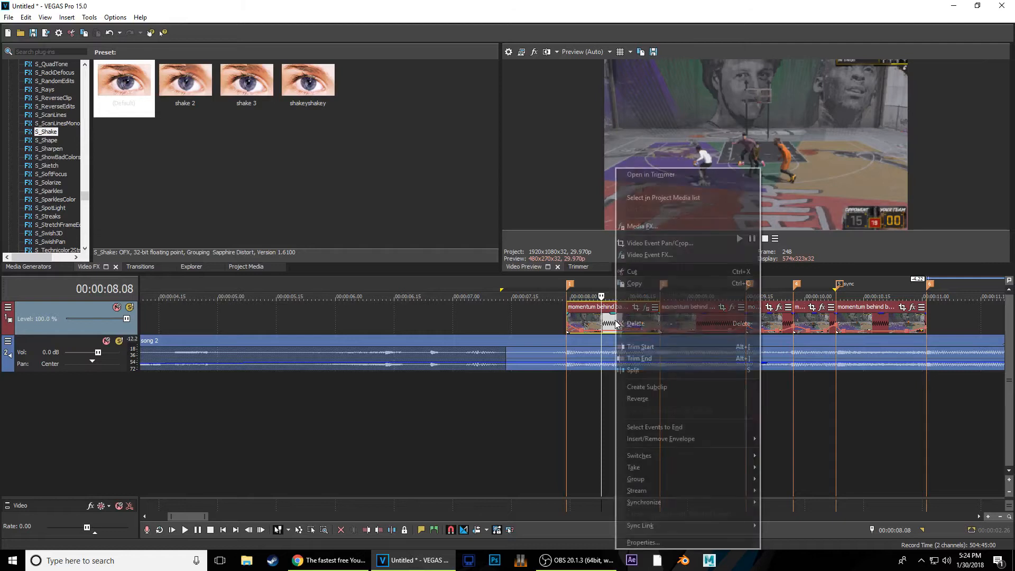
left_click(649, 284)
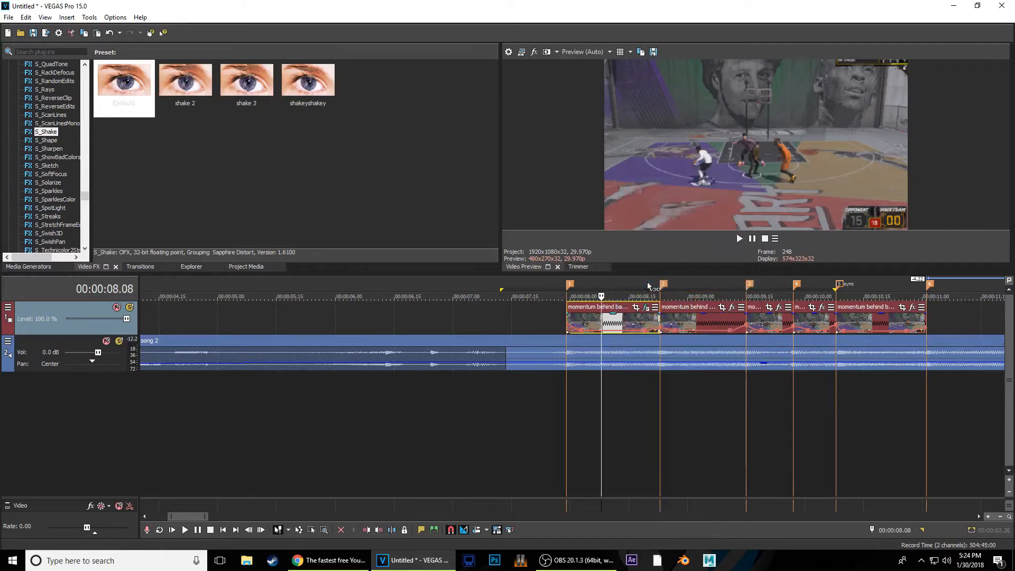
left_click(634, 319)
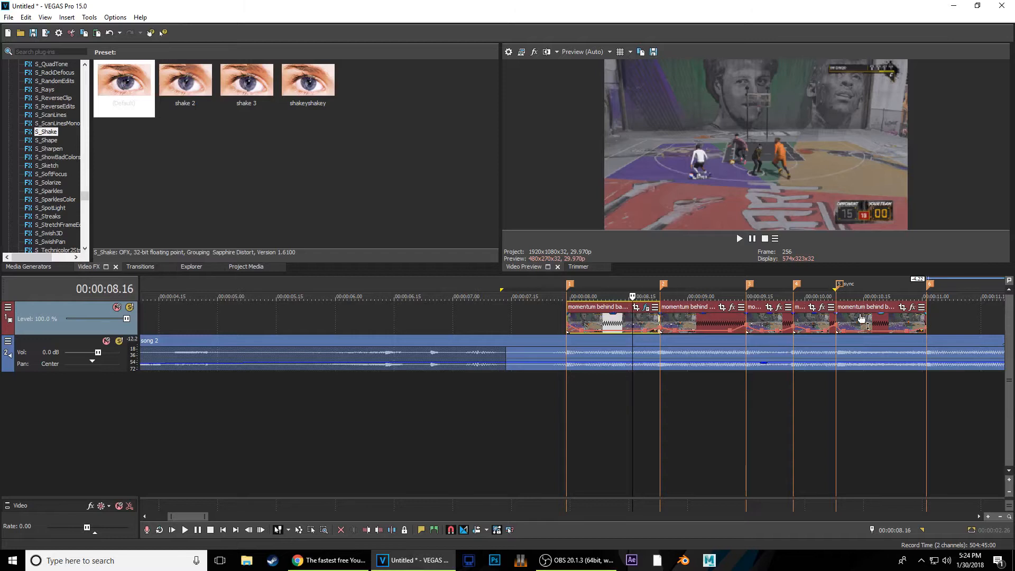
left_click(889, 318)
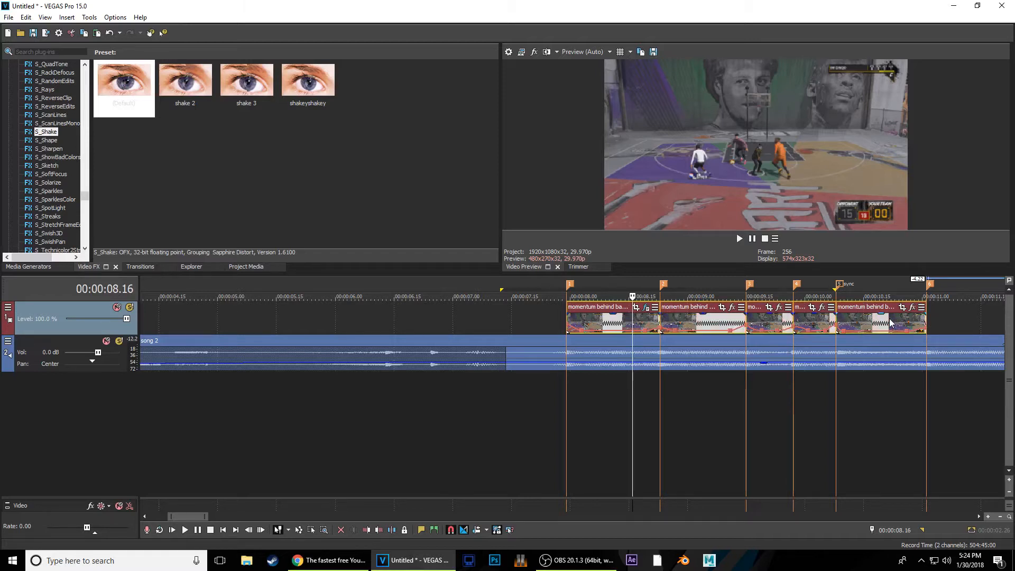
right_click(889, 319)
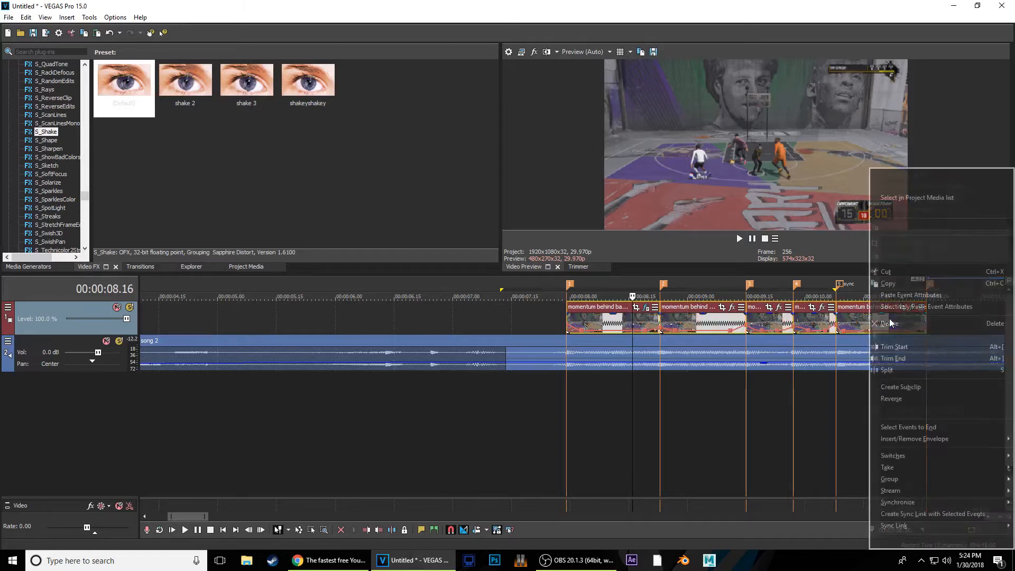
left_click(924, 307)
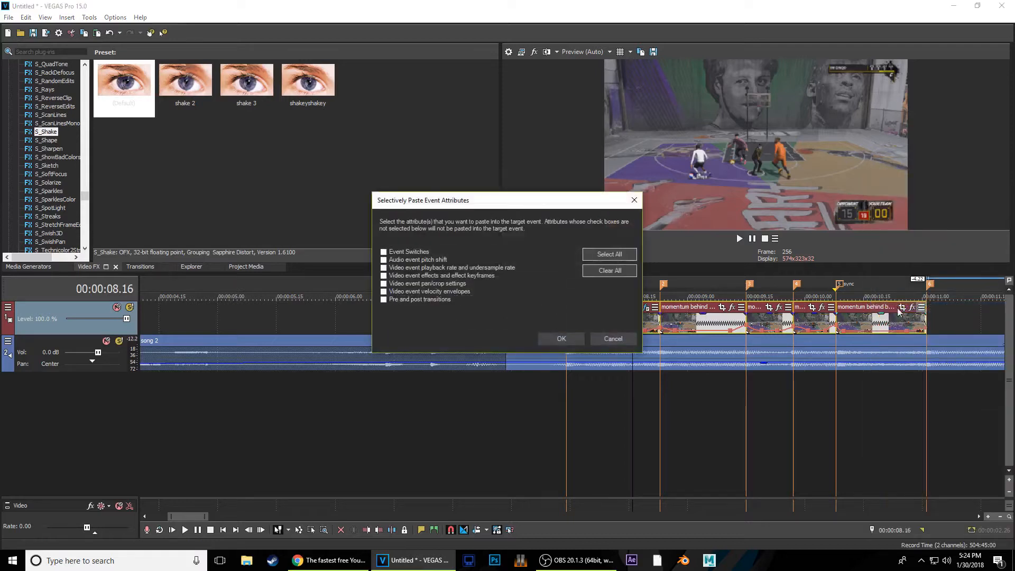
left_click(397, 277)
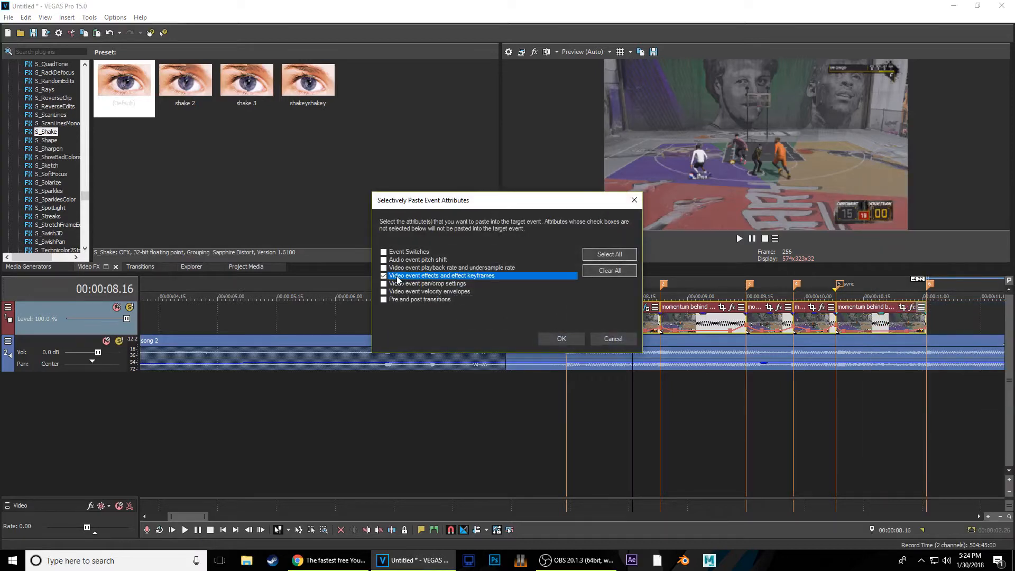
left_click(562, 339)
Play back the timeline range from just before marker 1 to just past marker 6 to review the shakes
left_click_drag(520, 423, 949, 434)
key("space")
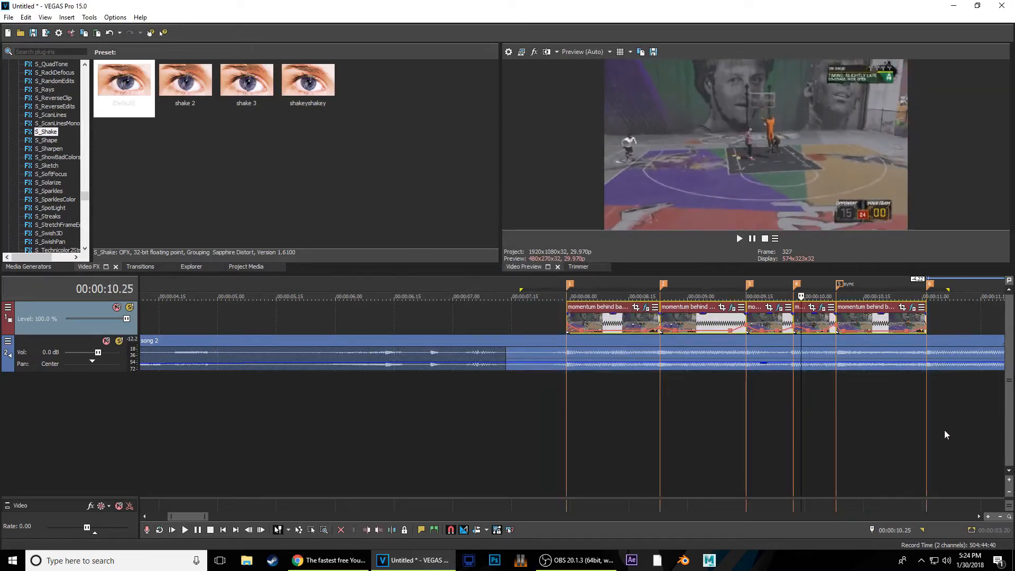
key("space")
key("space")
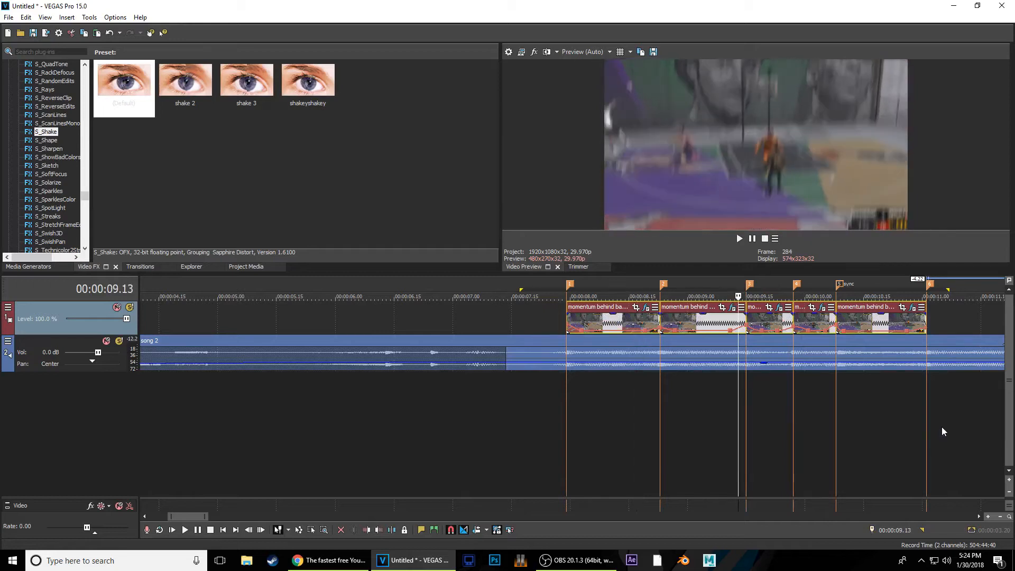
key("space")
key("space")
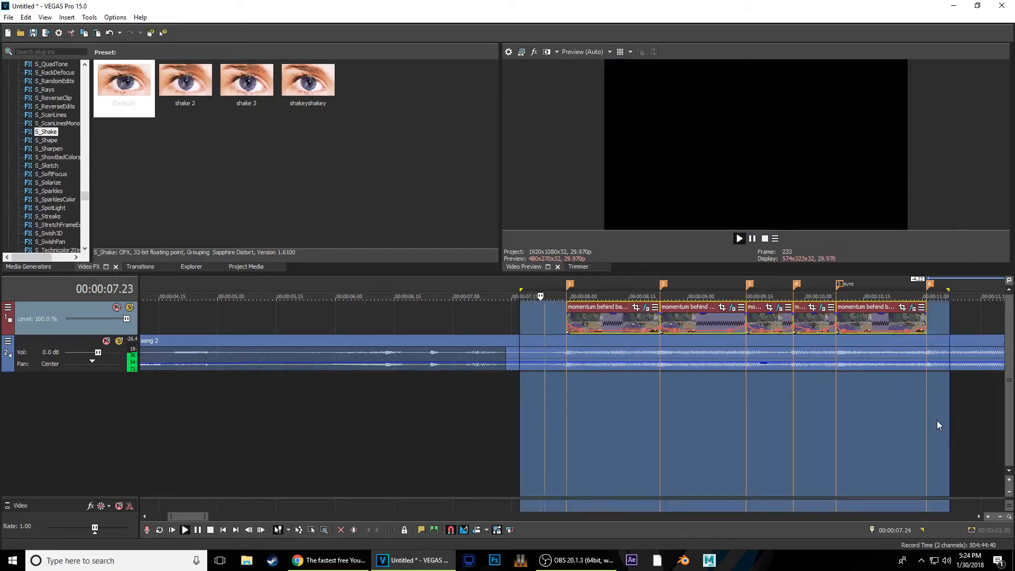
key("space")
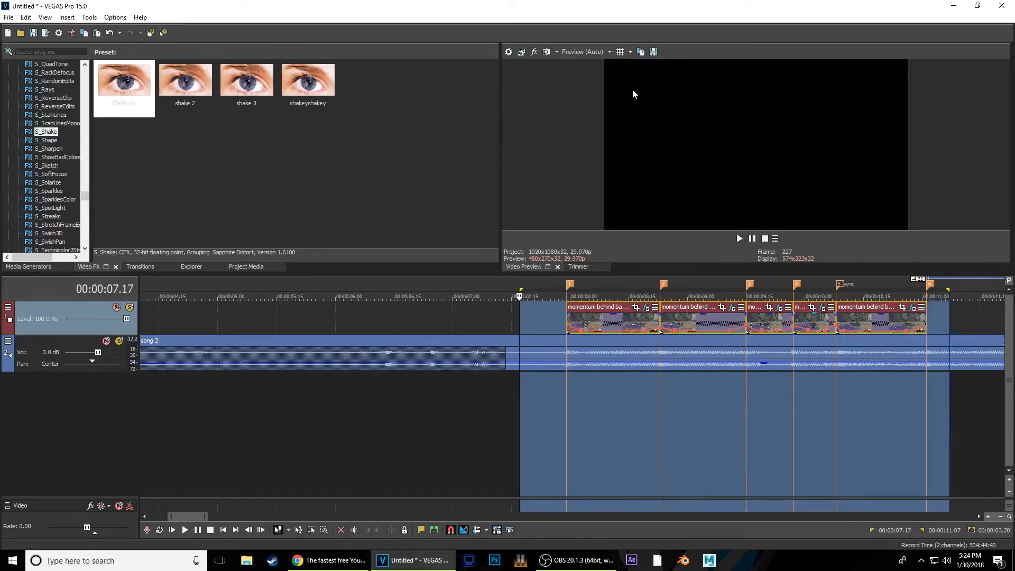
key("space")
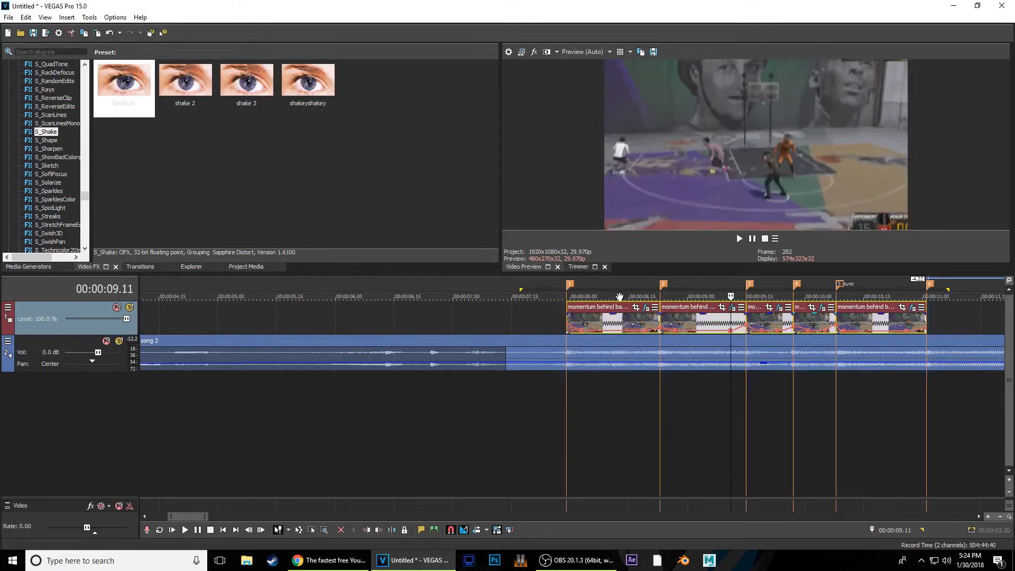
key("space")
key("space")
key("space")
key("space")
key("space")
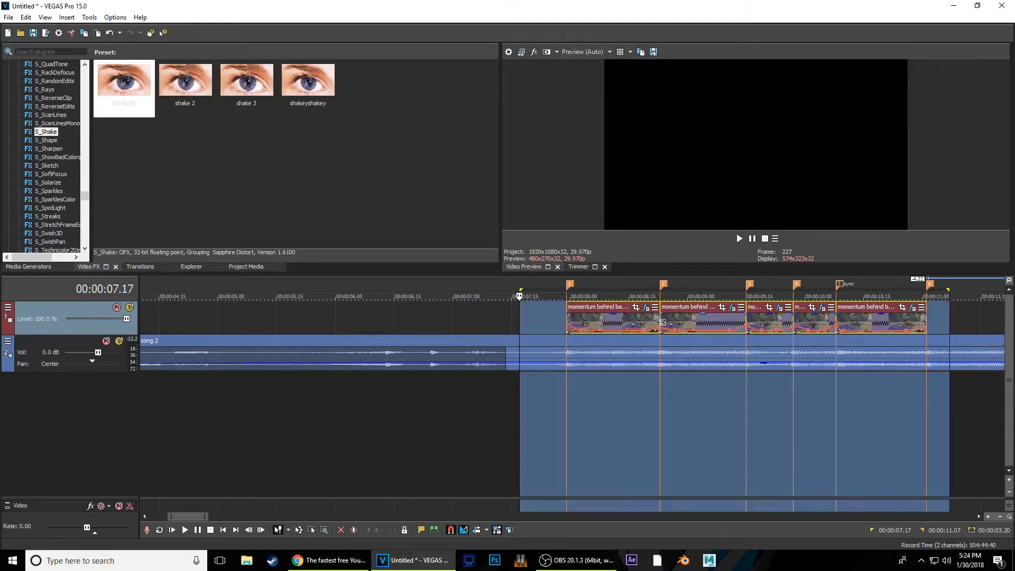
key("space")
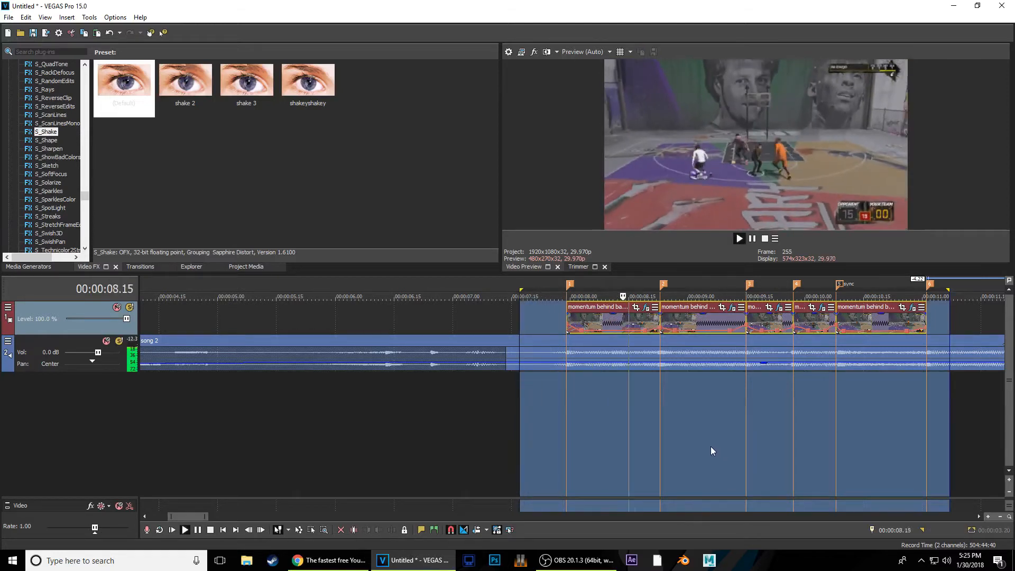
key("space")
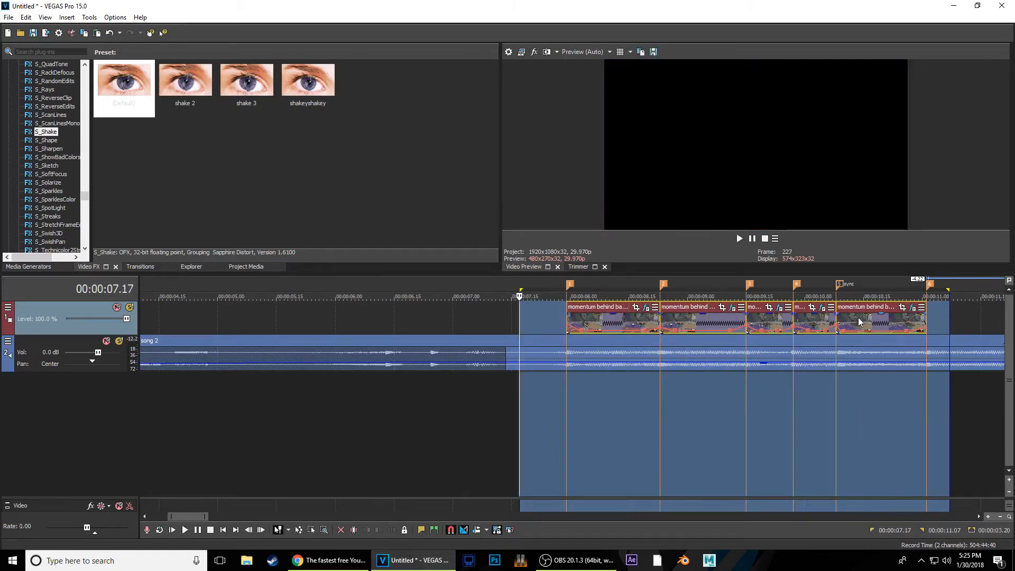
Move the second Z Dist keyframe of the last clip's S_Shake effect out to the clip's end
left_click(860, 319)
left_click(913, 308)
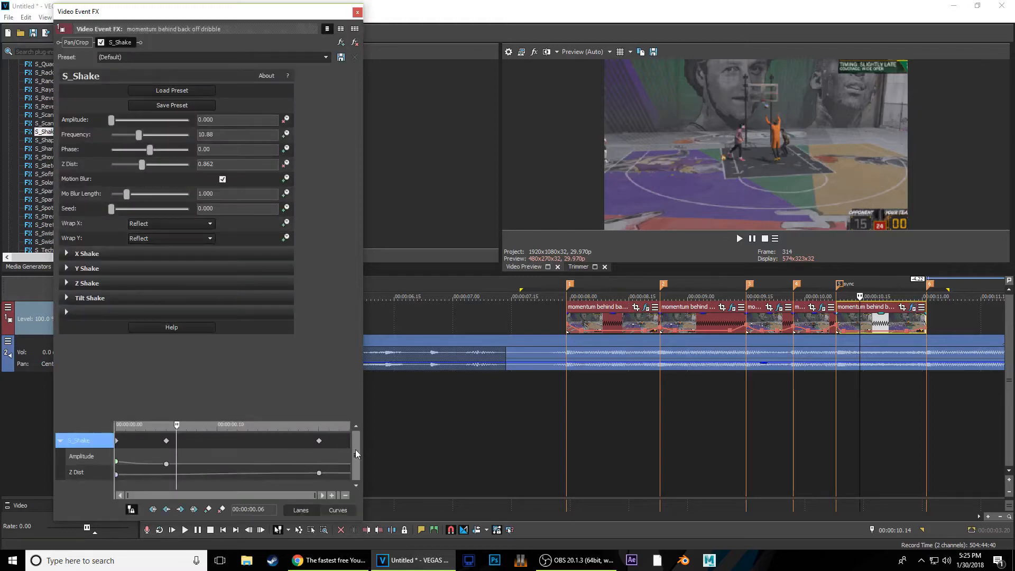
mouse_move(320, 473)
left_click(320, 474)
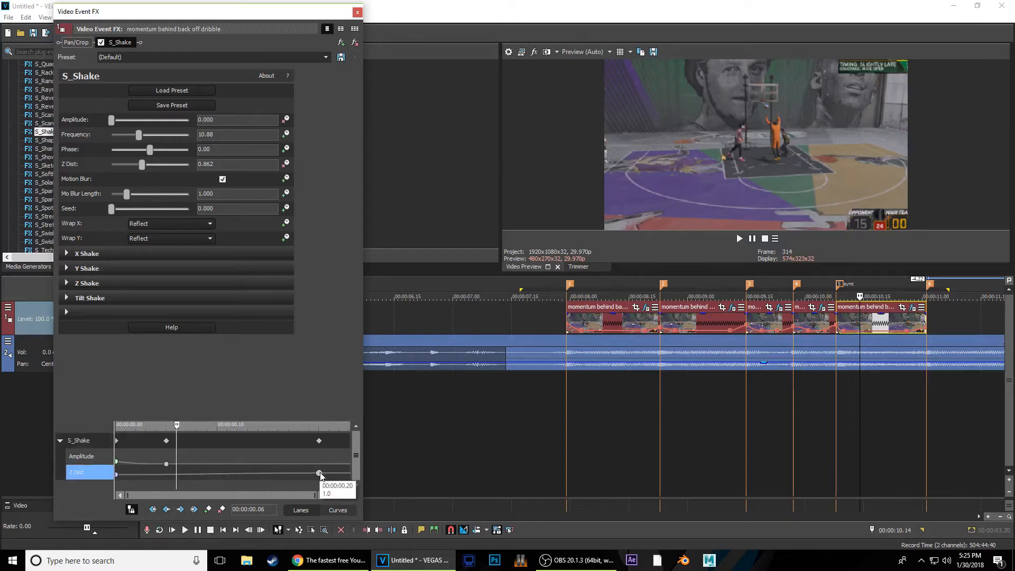
left_click_drag(320, 473, 399, 476)
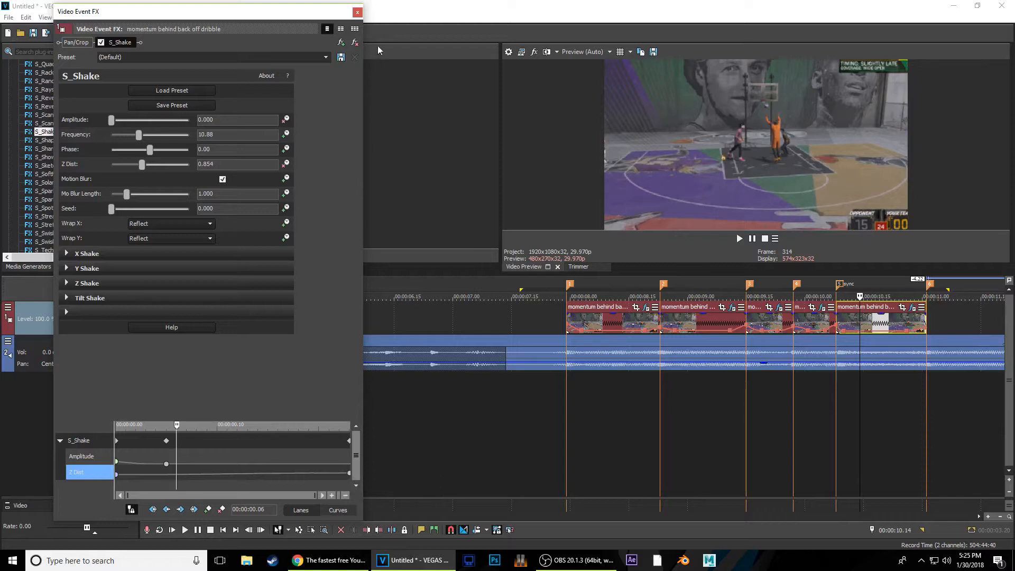
left_click(357, 12)
Inspect the S_Shake keyframes of the clips starting at markers 4 and 3
left_click(820, 317)
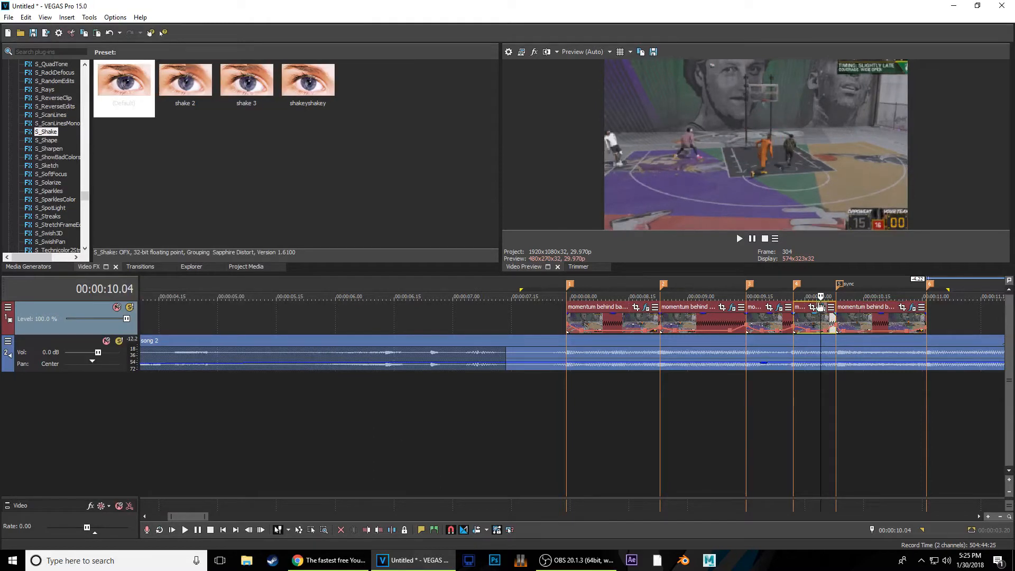
left_click(824, 309)
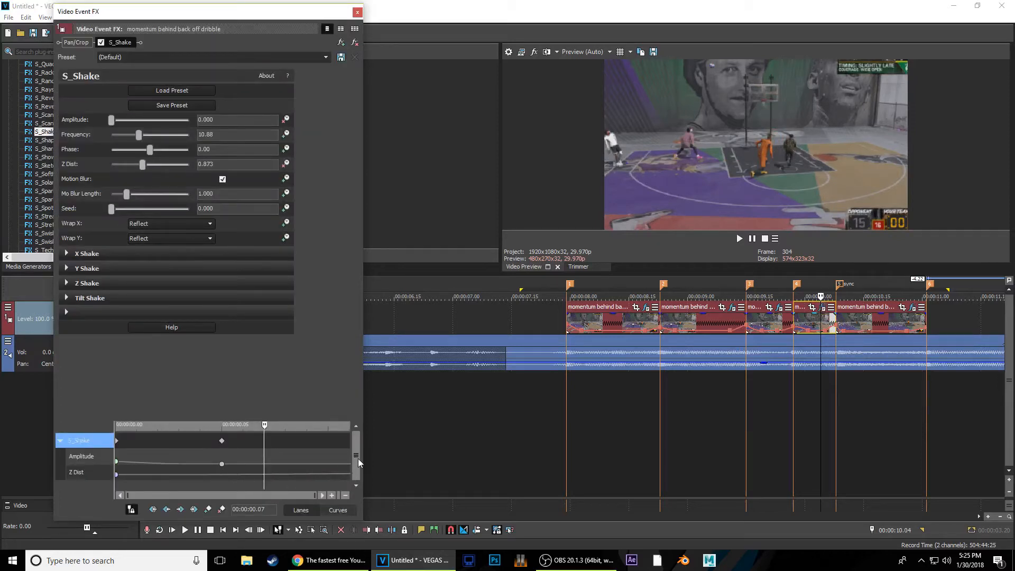
left_click(358, 12)
left_click(770, 320)
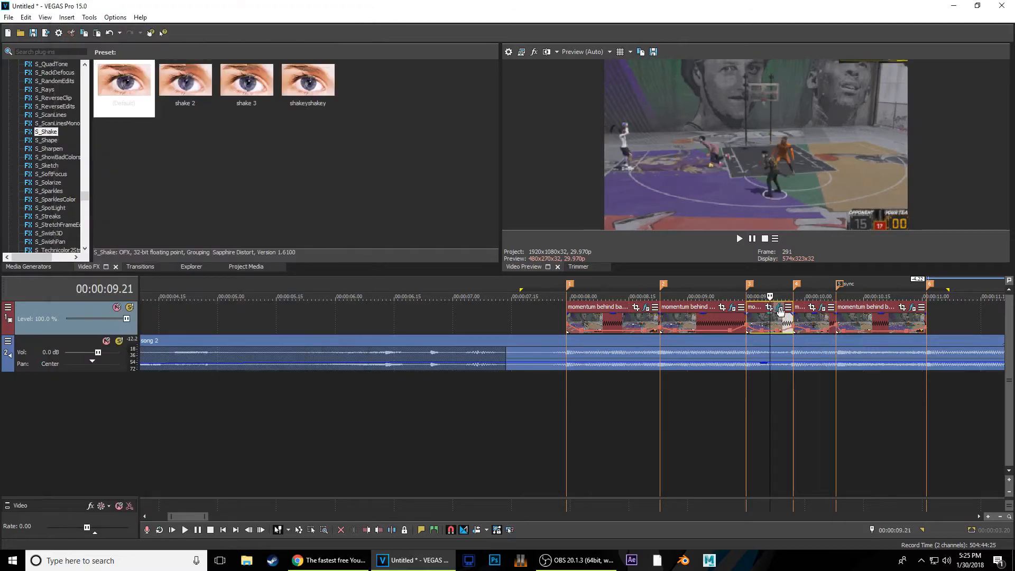
left_click(780, 307)
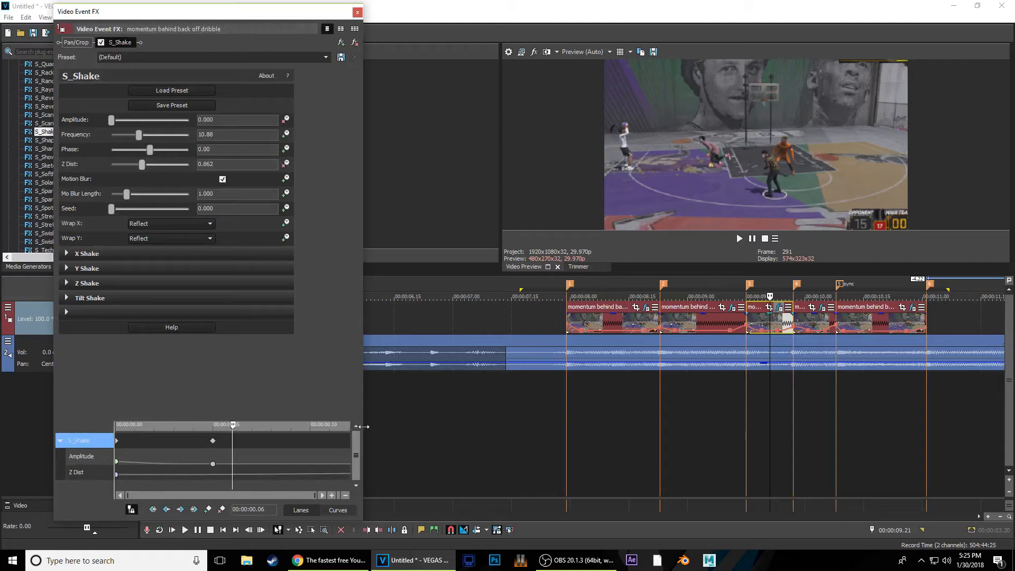
left_click(358, 13)
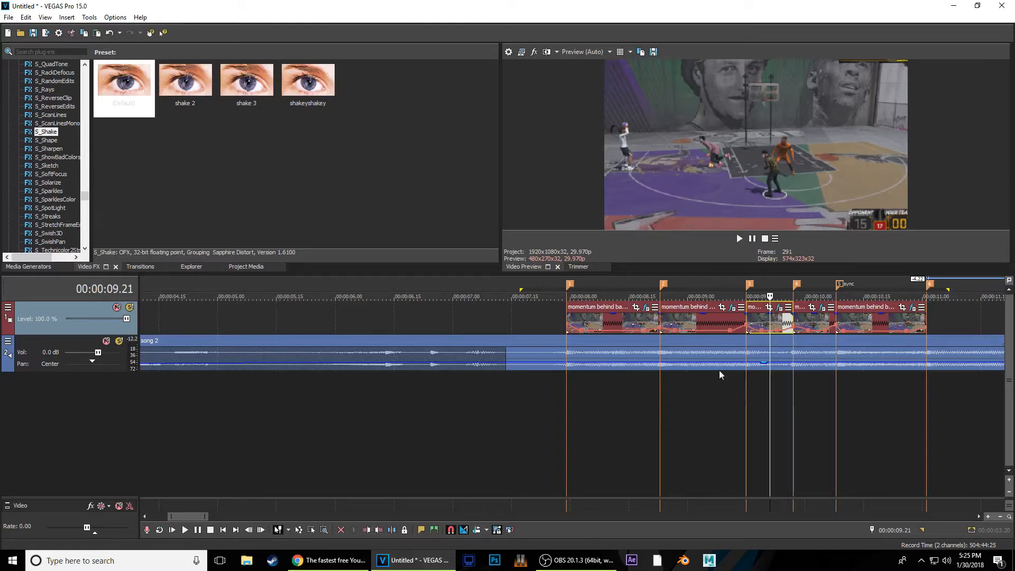
Review the five shaken clips between markers 1 and 6 by checking individual frames and playing them back
scroll(860, 422, "down", 1)
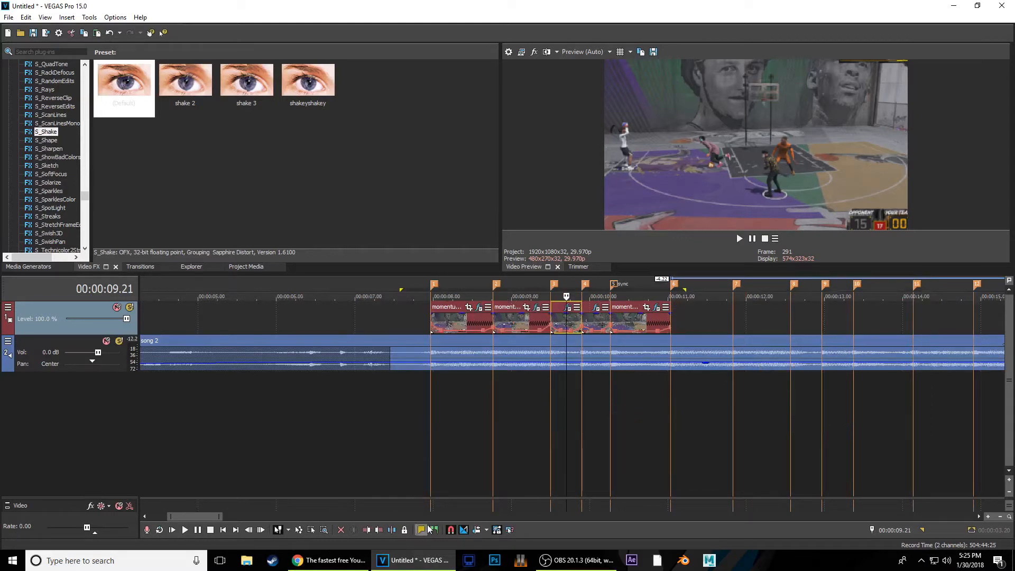
mouse_move(412, 410)
left_mouse_down()
mouse_move(670, 415)
mouse_move(448, 402)
mouse_move(690, 370)
mouse_move(612, 376)
mouse_move(683, 376)
mouse_move(689, 388)
left_mouse_up()
left_click(691, 402)
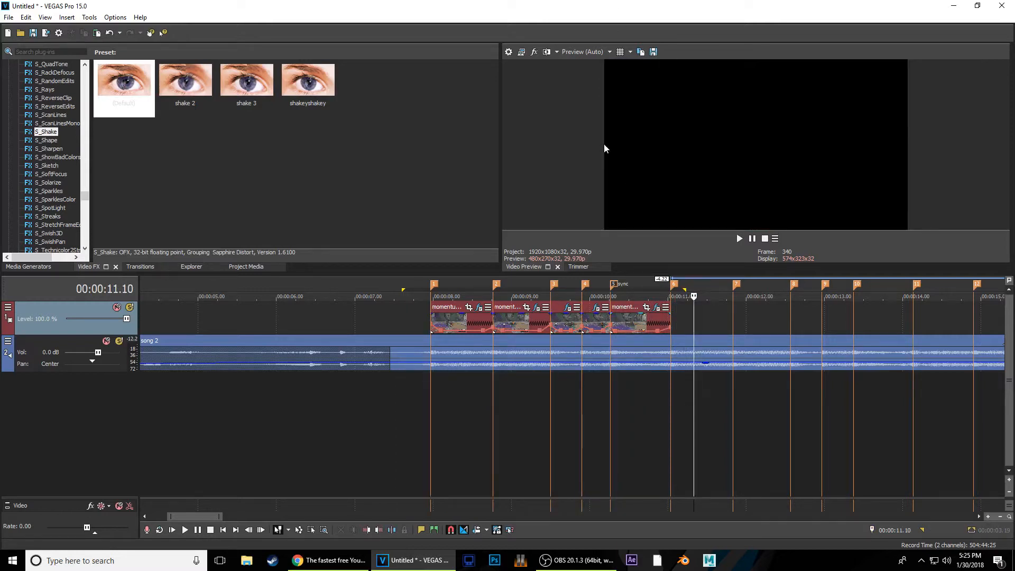
left_click(611, 384)
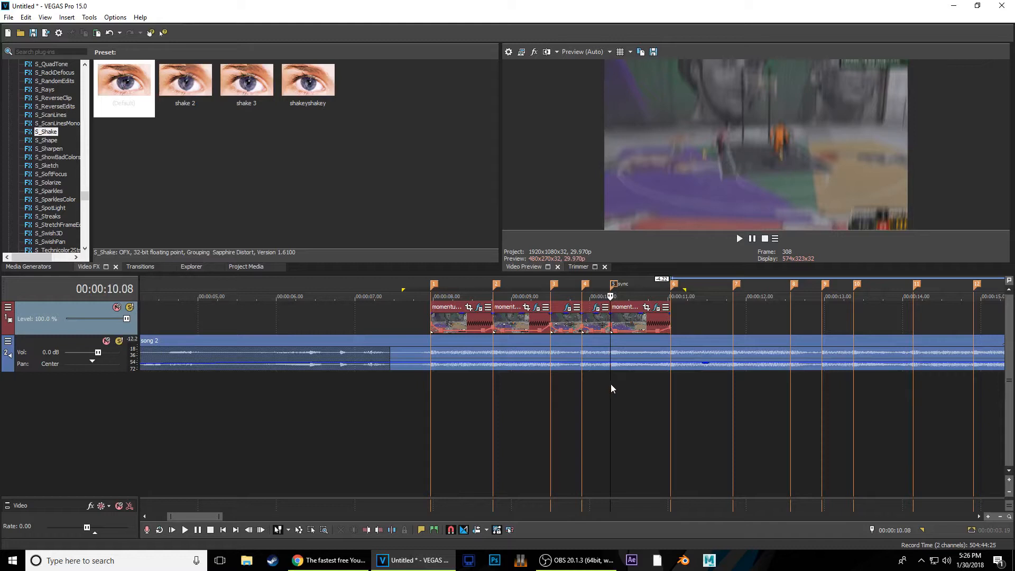
left_click(565, 396)
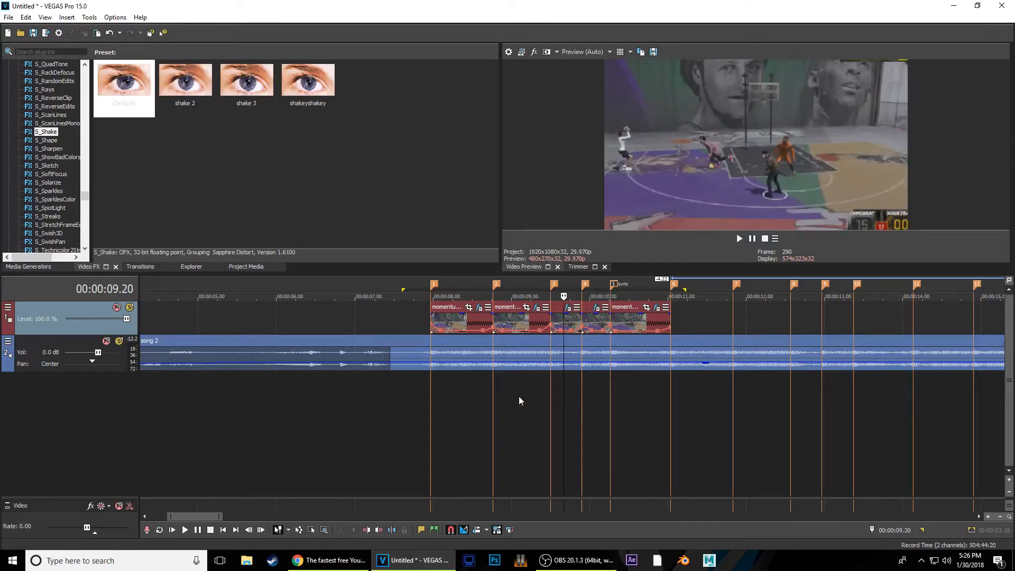
left_click(482, 403)
left_click(454, 405)
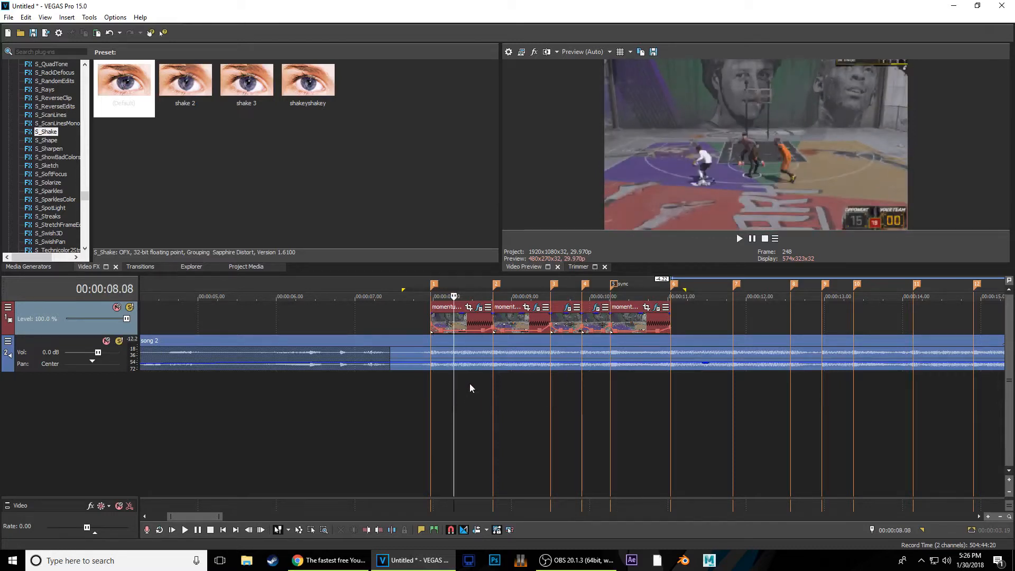
key("space")
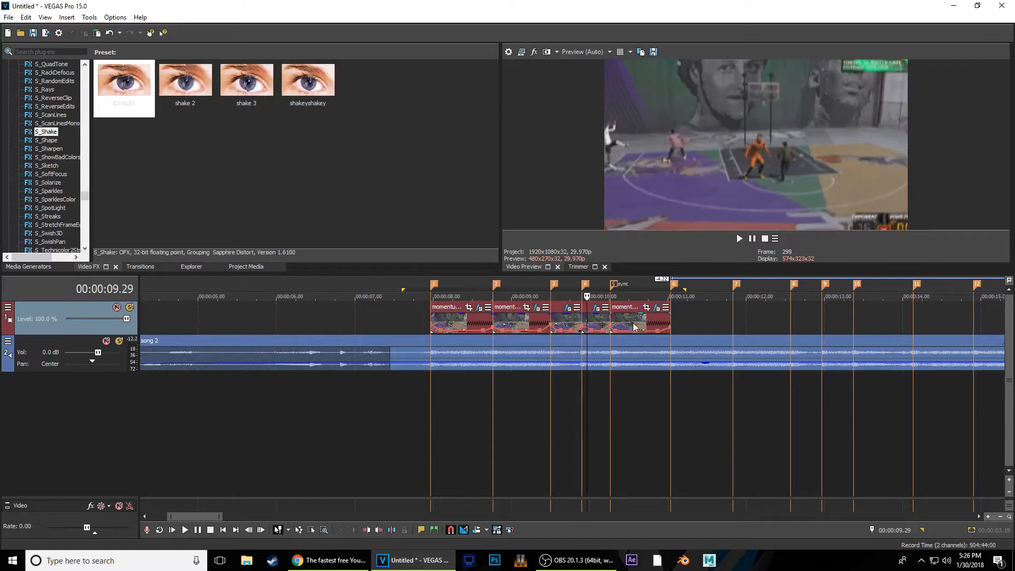
At the start of the marker 3 clip, crop the frame to about 543.8 x 305.9, centred at X 283.9, Y 397.3 on the white-shirted player
left_click(571, 309)
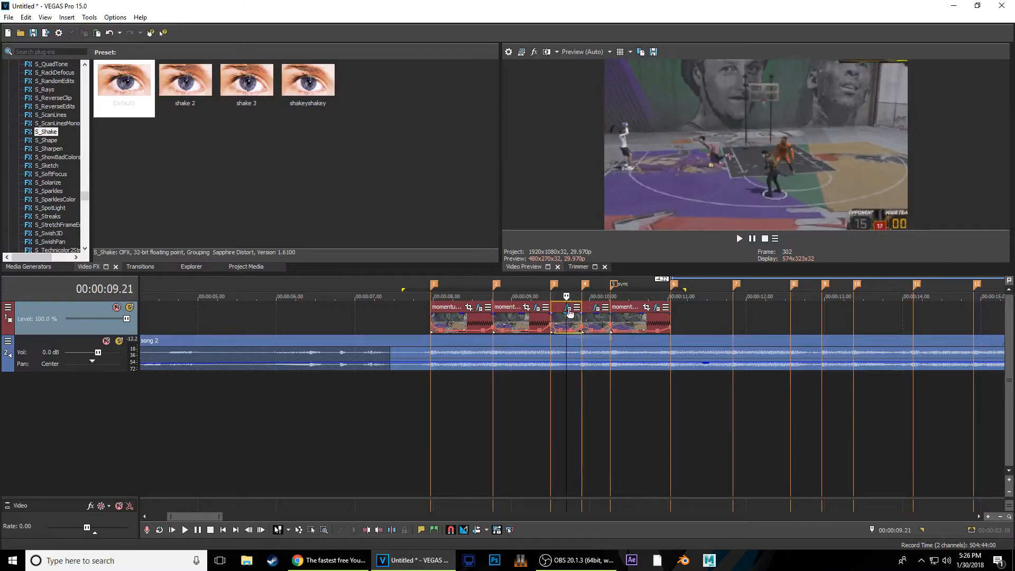
scroll(575, 380, "up", 2)
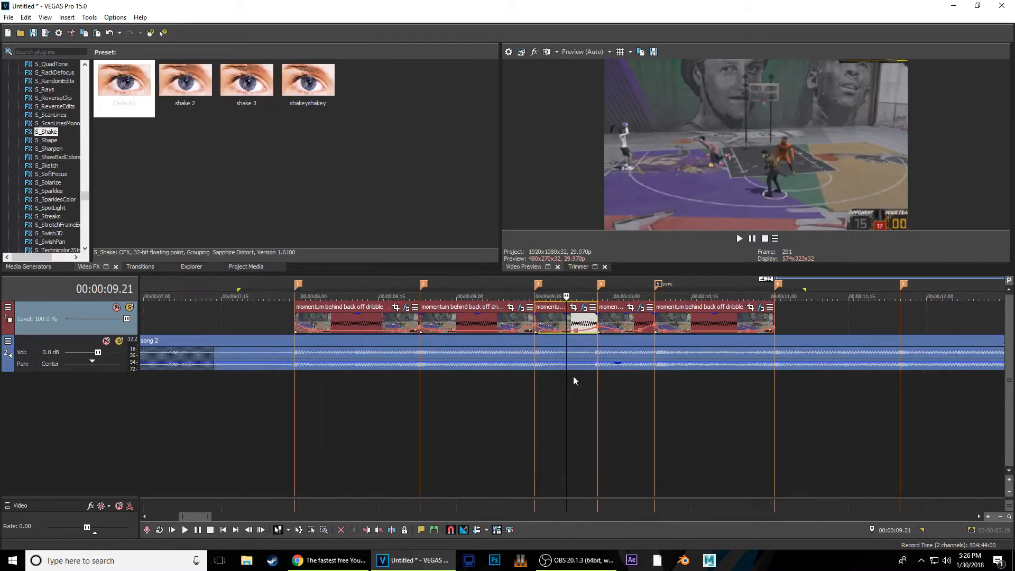
left_click(573, 307)
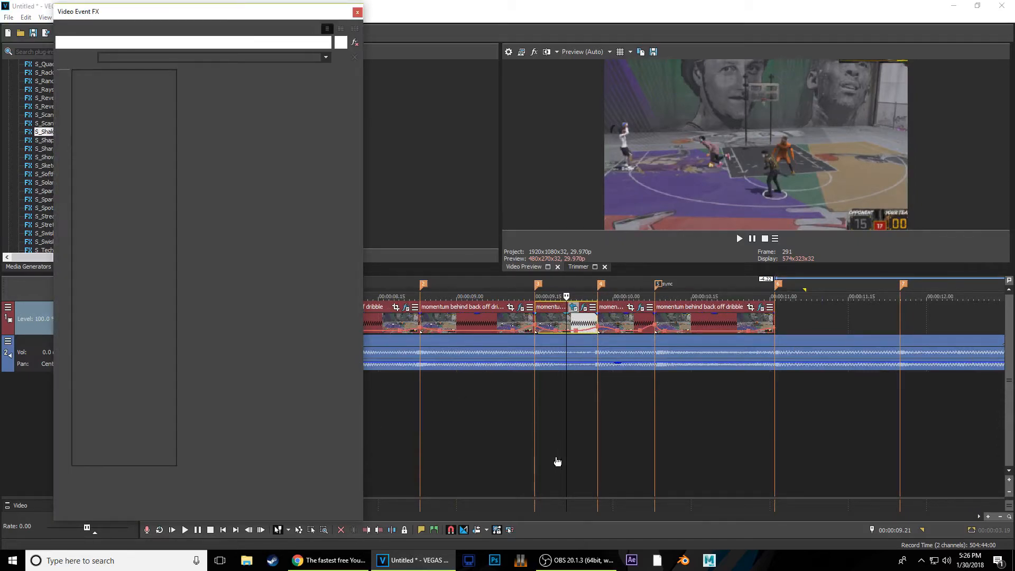
key("Left")
key("Home")
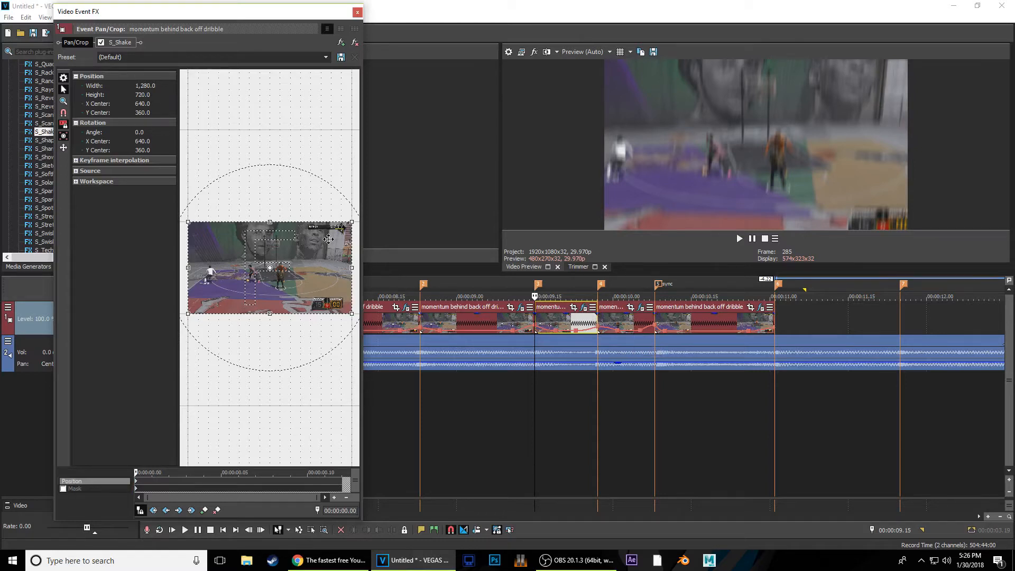
left_click_drag(352, 222, 323, 247)
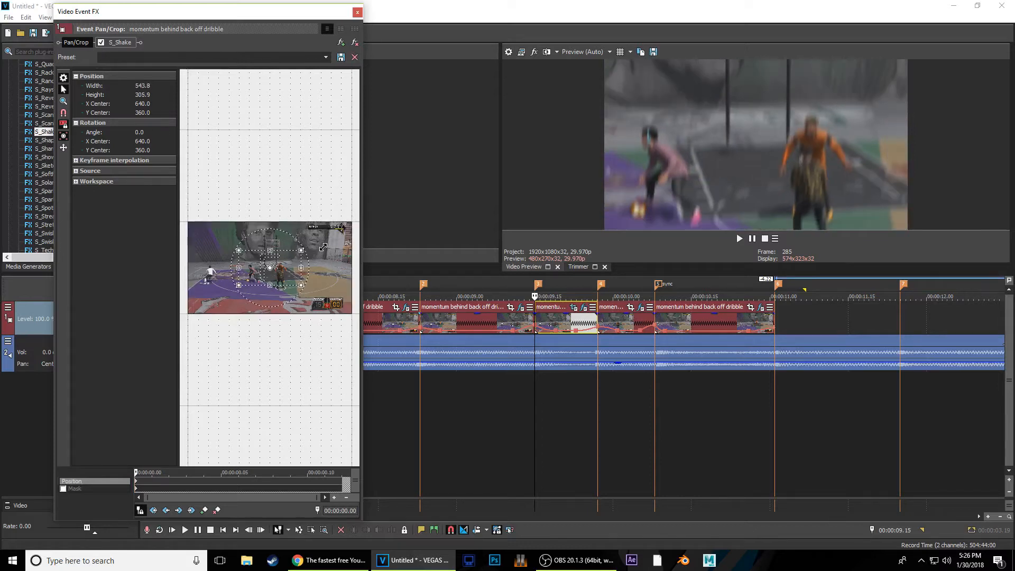
left_click_drag(282, 268, 242, 275)
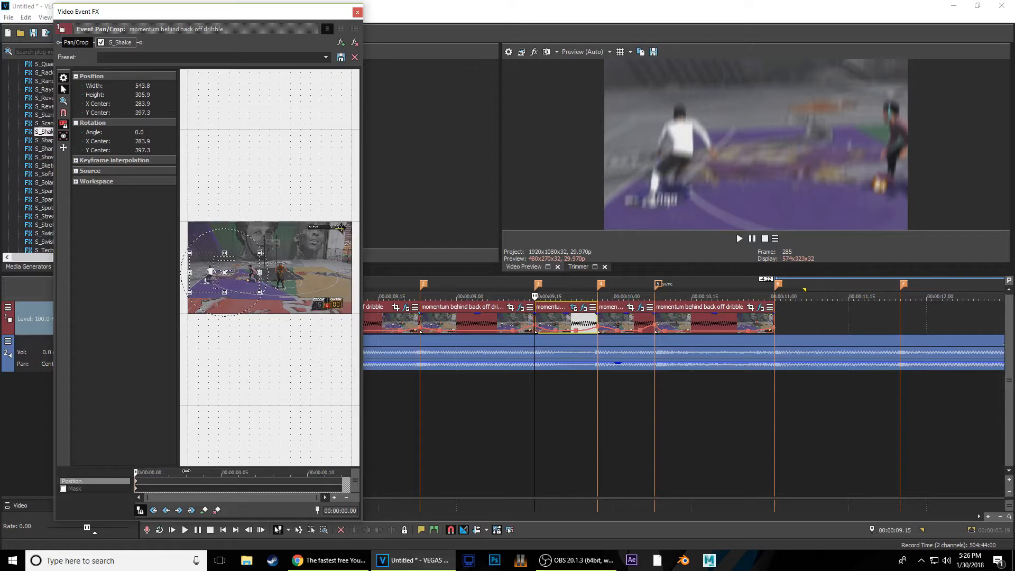
Check how the marker 3 clip's crop frames the player across its first frames, returning to the clip's start
left_click(205, 472)
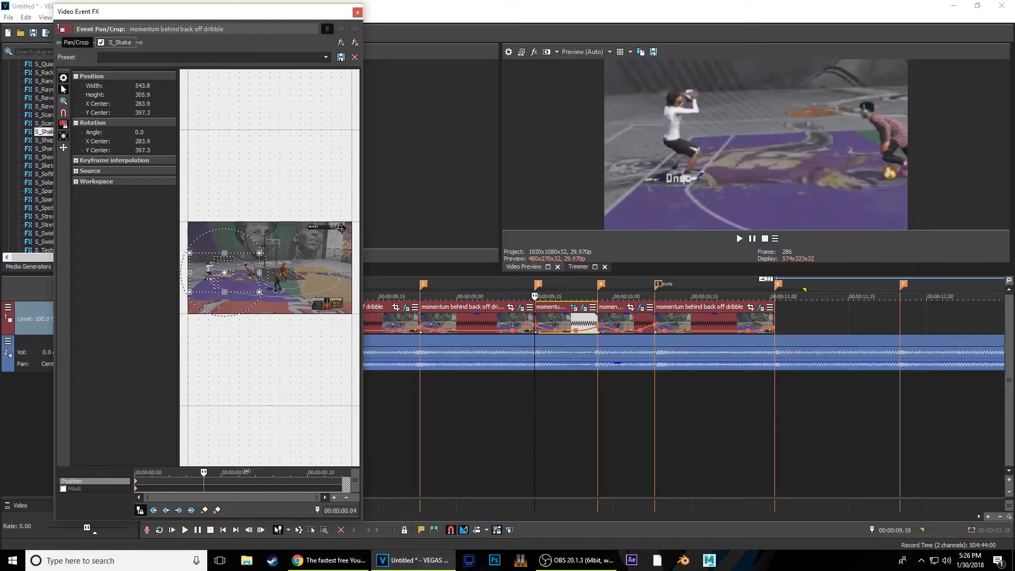
left_click(246, 471)
left_click(247, 471)
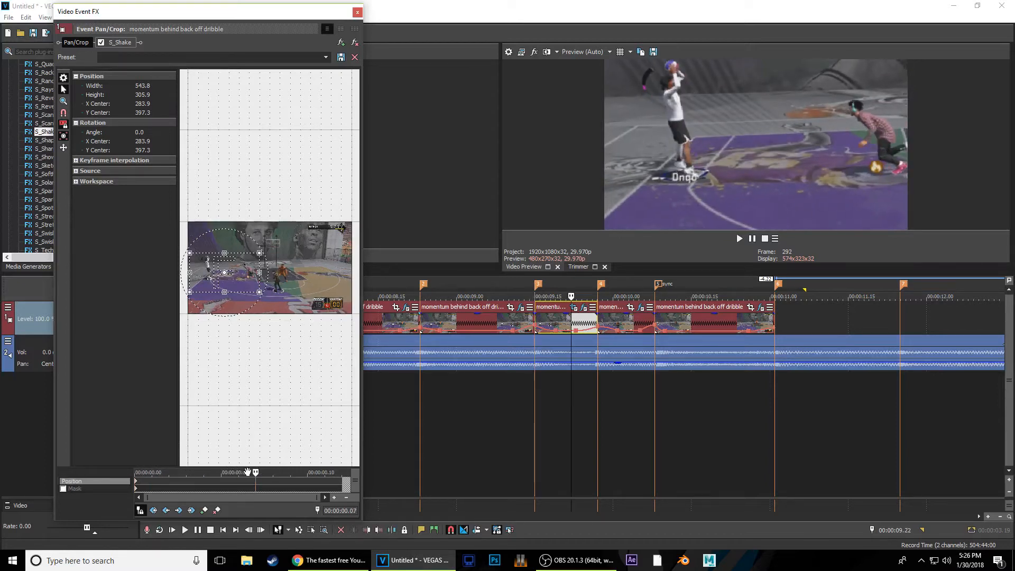
left_click_drag(236, 480, 104, 492)
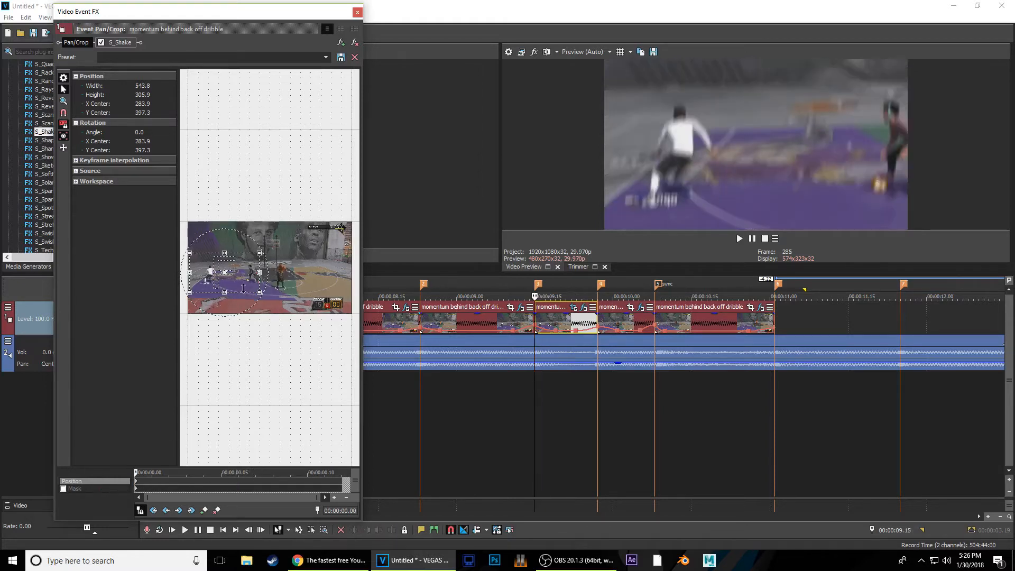
Try a wider crop of about 684.6 x 385.1, centred at X 375.0, Y 389.0, on the marker 3 clip and check its end
left_click_drag(275, 305, 274, 306)
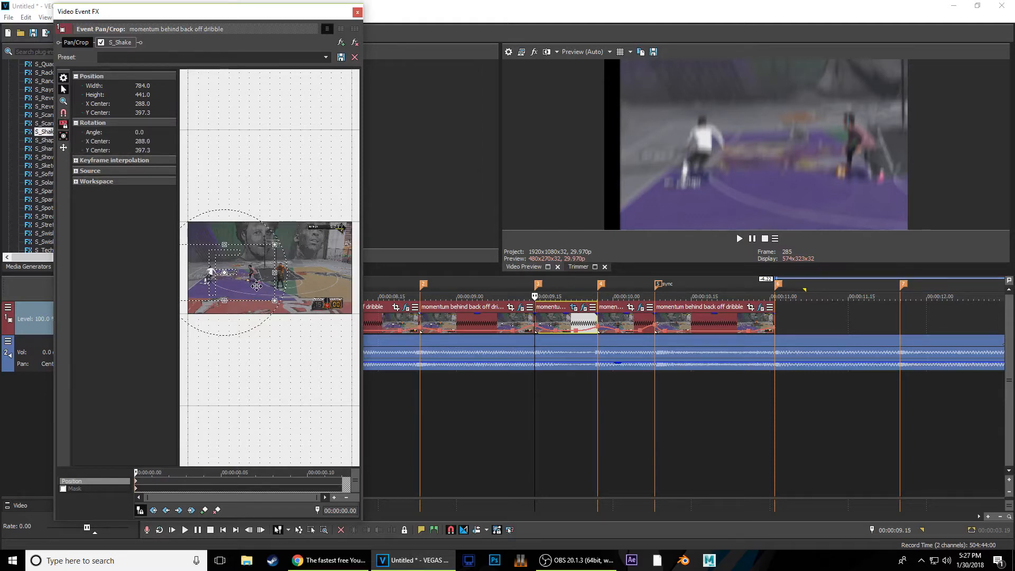
left_click_drag(260, 286, 269, 286)
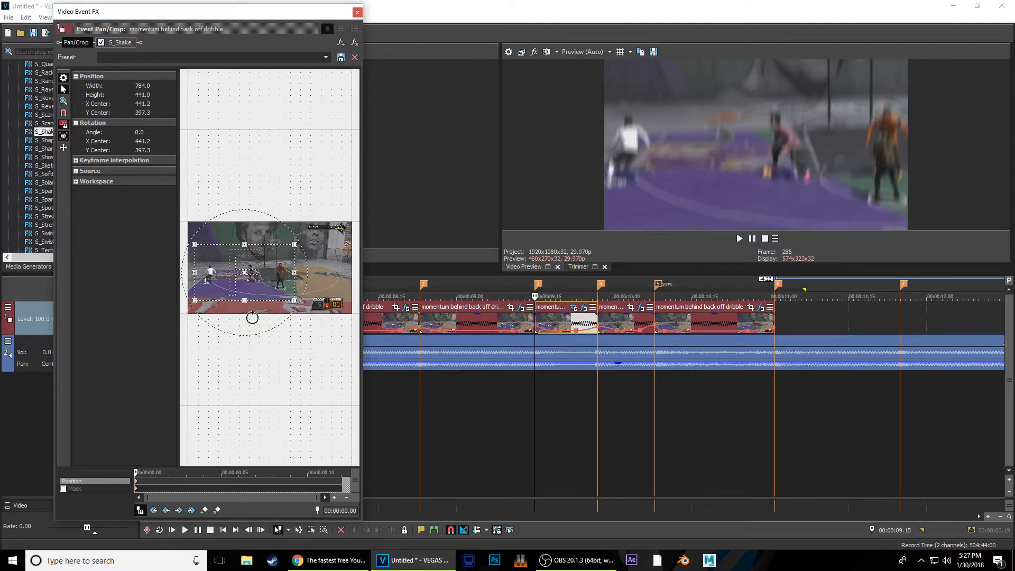
left_click_drag(289, 300, 254, 287)
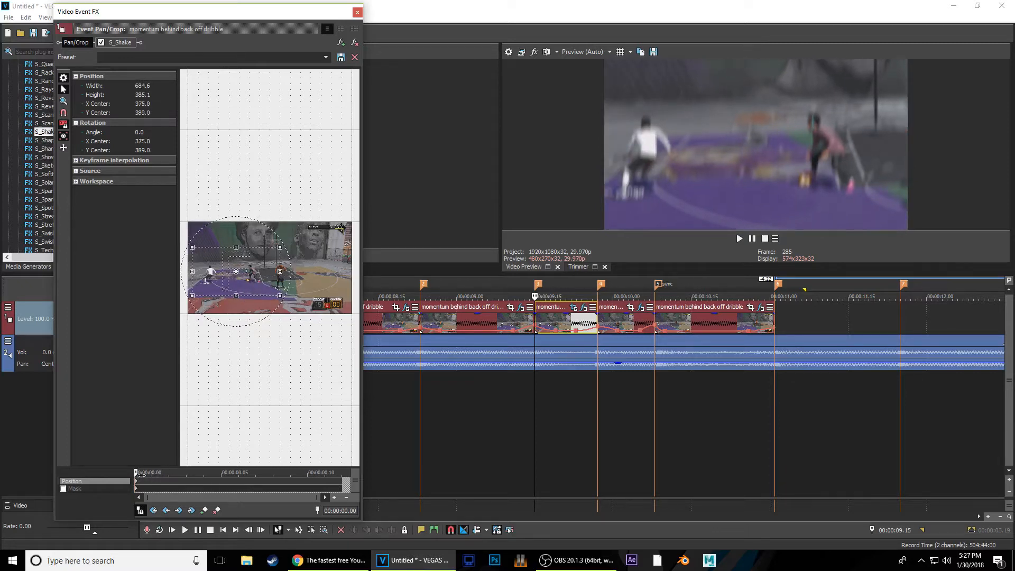
left_click_drag(233, 472, 334, 473)
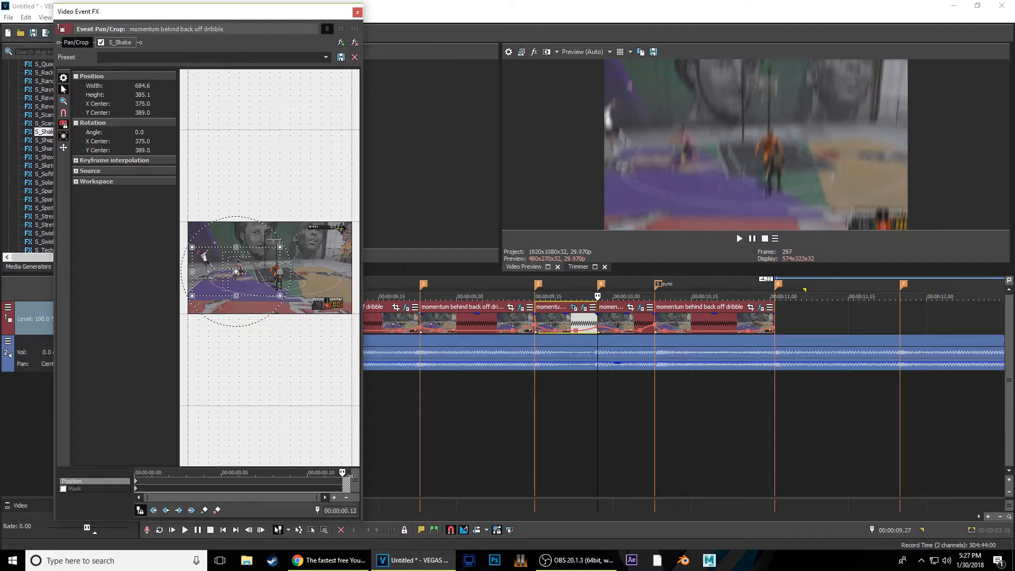
At the marker 3 clip's start, crop the frame to about 535.5 x 301.2, centred at X 275.6, Y 376.6, and close its effect window
left_click_drag(84, 474, 92, 412)
left_click_drag(273, 290, 240, 282)
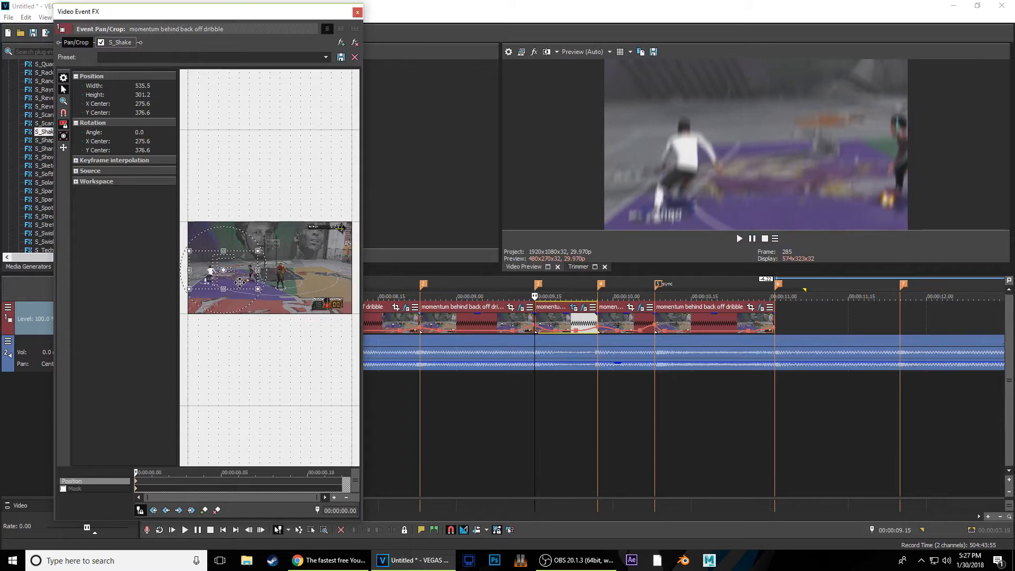
left_click(358, 12)
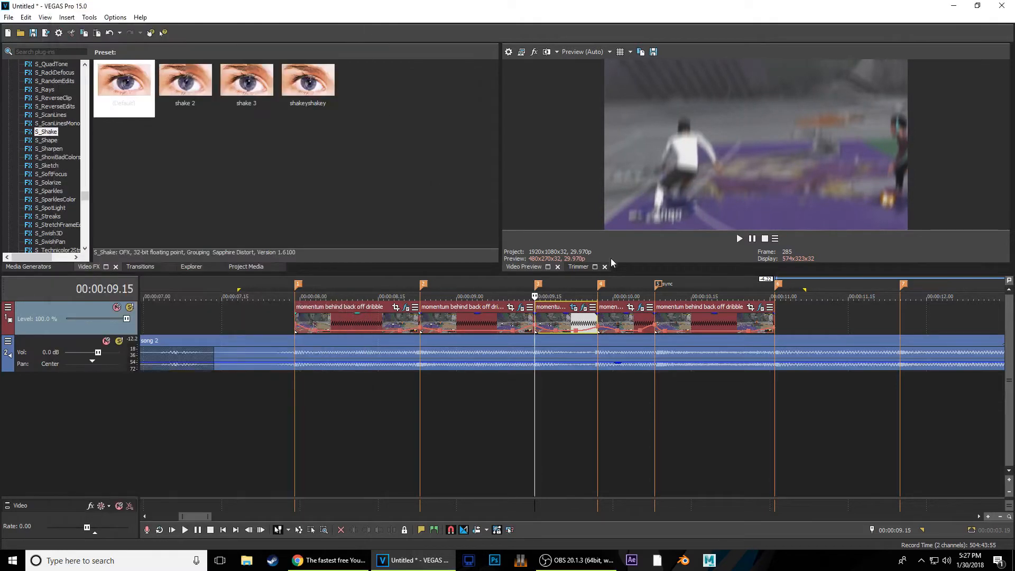
Crop the marker 4 clip at its frame 00:00:00.04 to about 907.3 x 510.4, centred at X 461.9, Y 335.2
key("space")
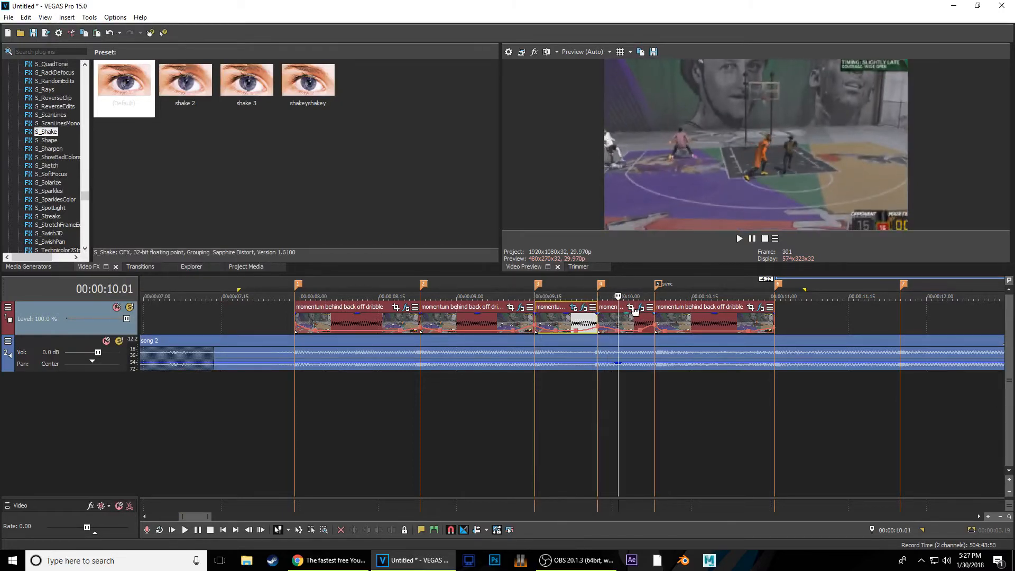
left_click(630, 308)
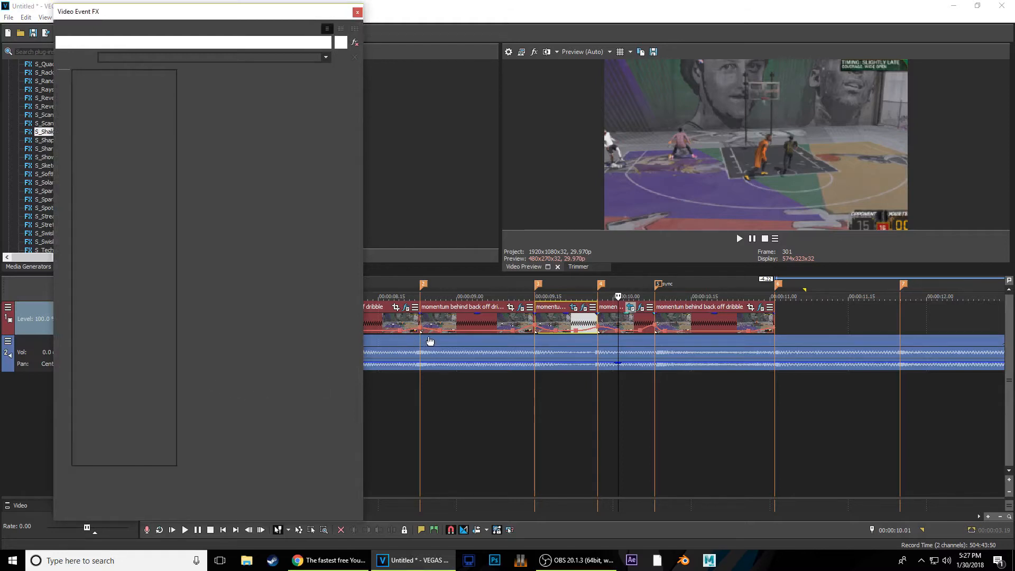
left_click_drag(336, 310, 326, 305)
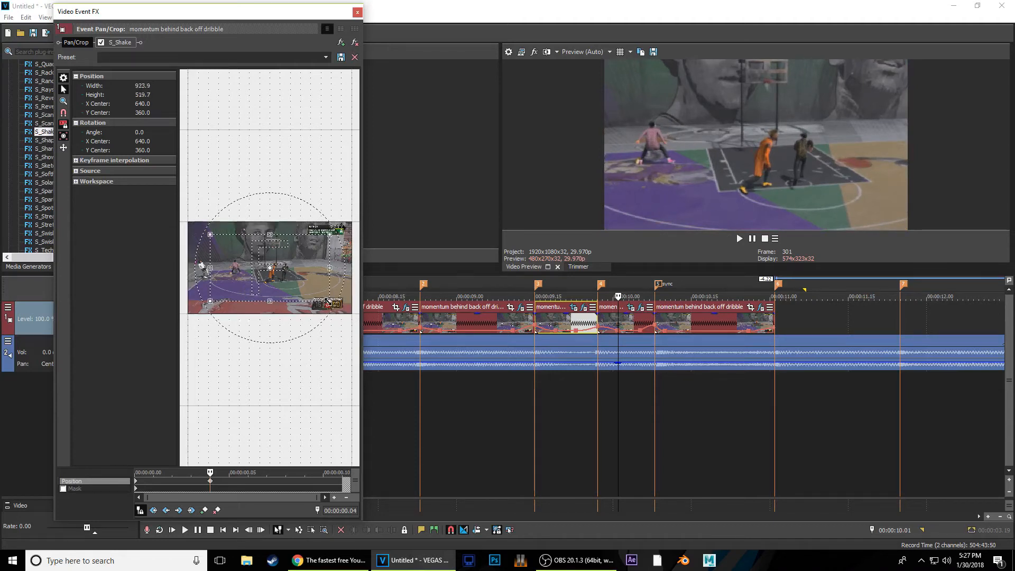
left_click_drag(328, 301, 327, 302)
left_click_drag(293, 270, 278, 266)
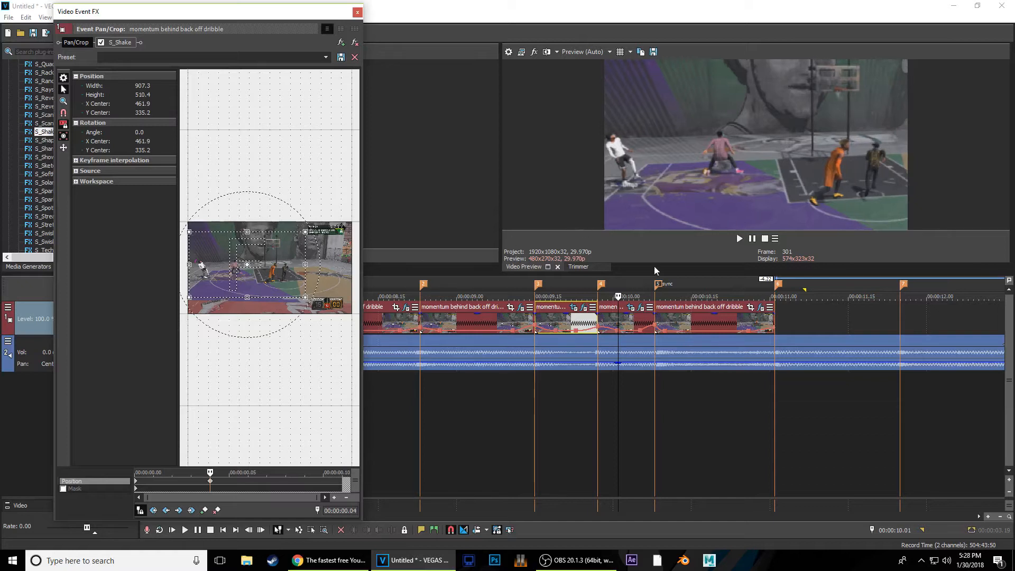
Enlarge the video preview area and delete the initial pan/crop position keyframe of the marker 4 clip
left_click_drag(669, 273, 672, 331)
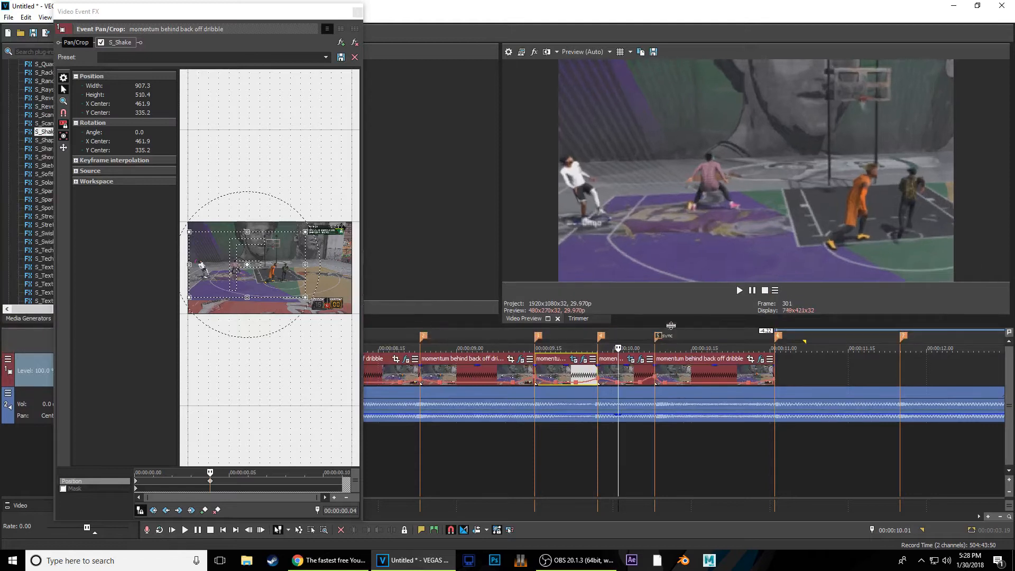
left_click_drag(492, 228, 491, 228)
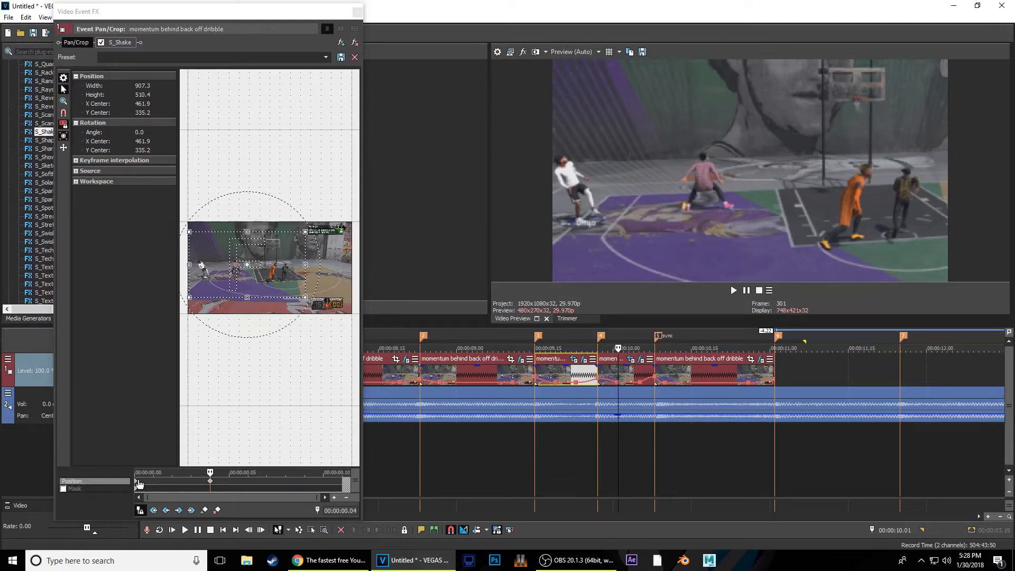
right_click(137, 483)
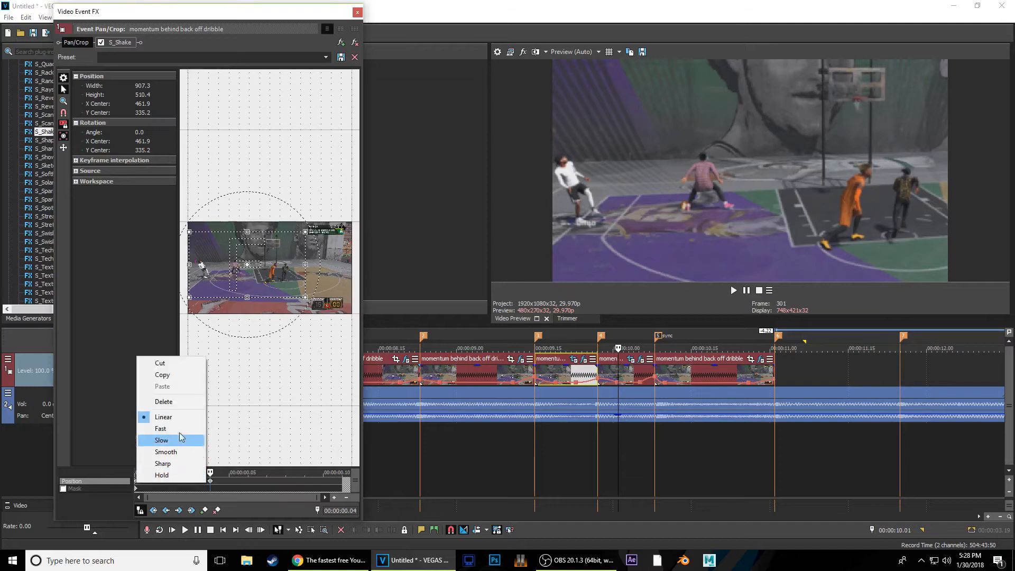
left_click(195, 405)
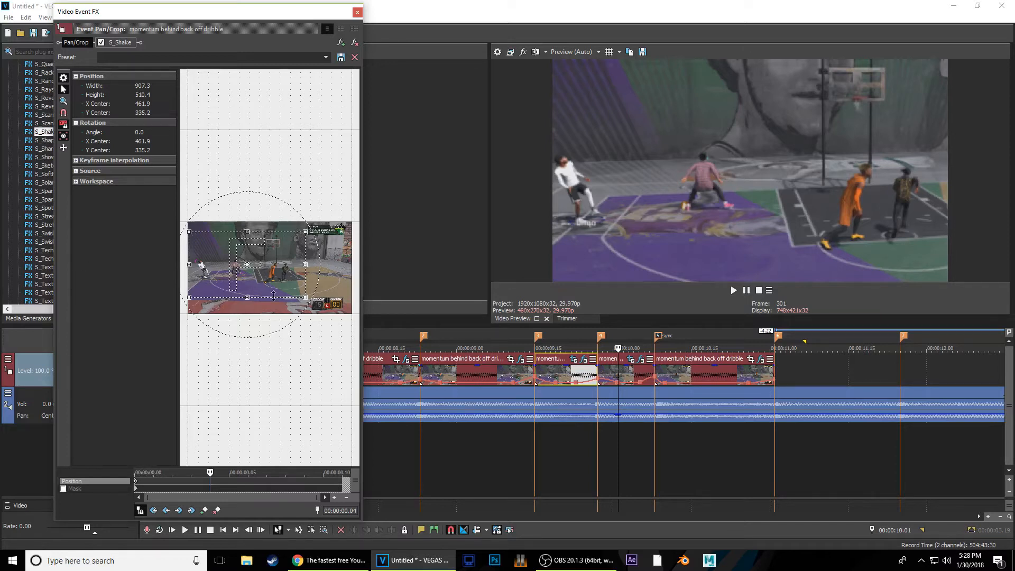
Play back the newly cropped clips from marker 3 onward and close the marker 4 clip's pan/crop window
left_click(565, 455)
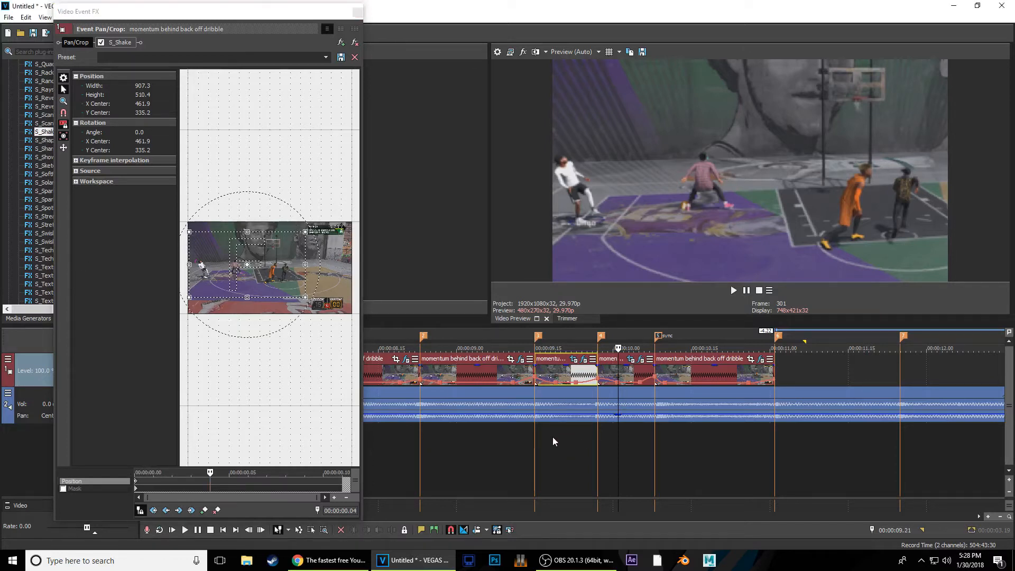
key("space")
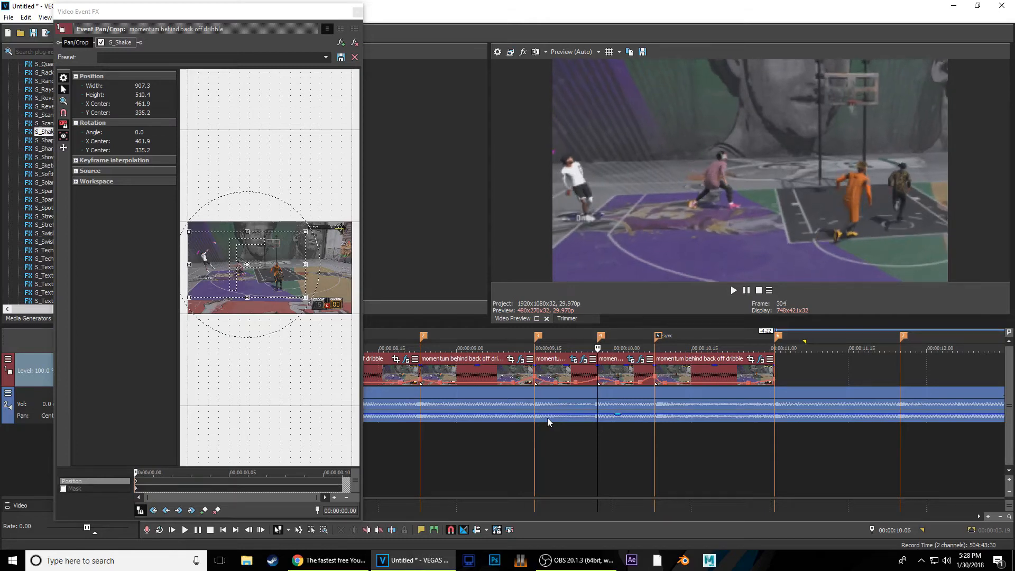
left_click(355, 11)
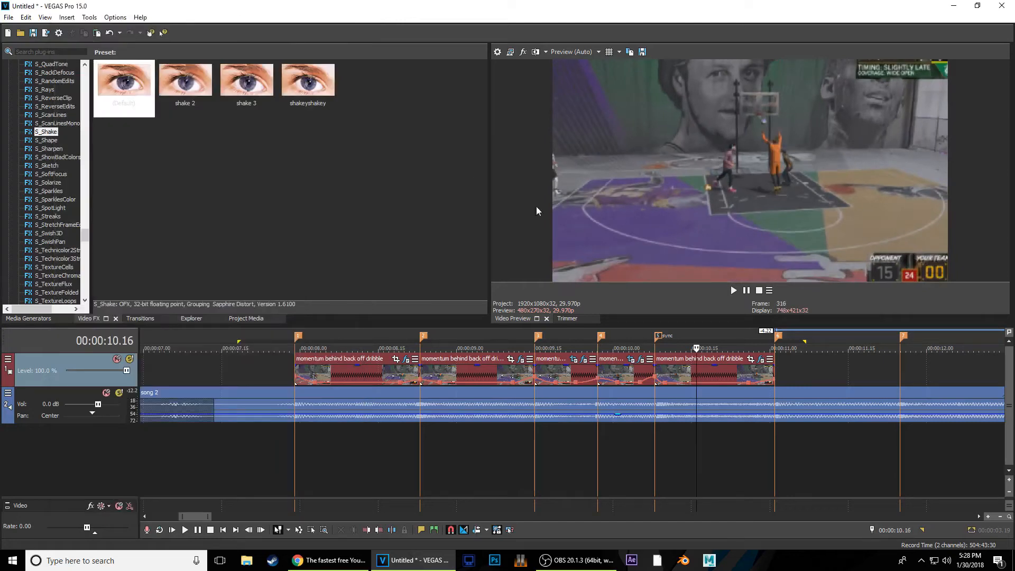
left_click(639, 443)
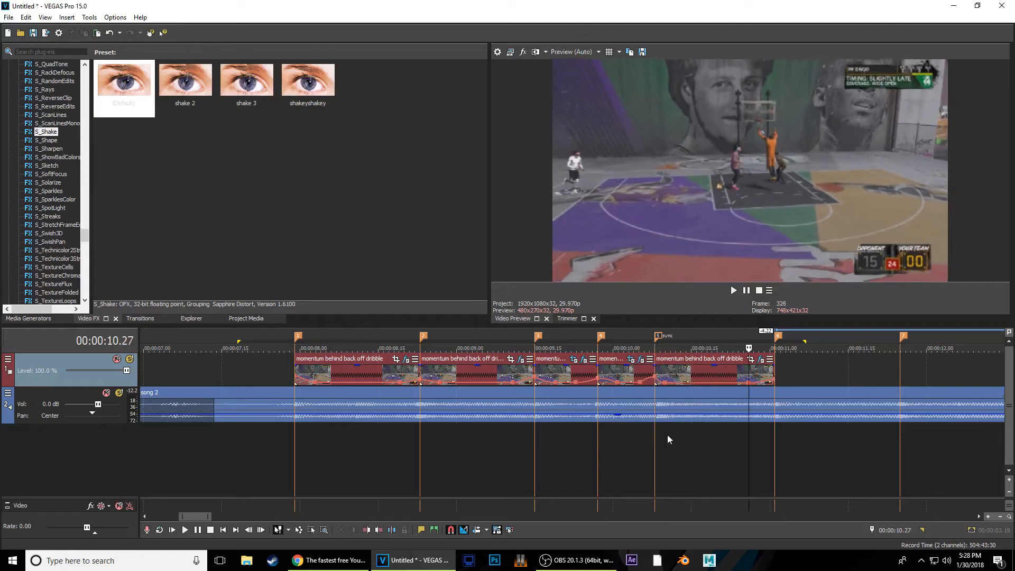
Mark the range from about 00:00:07.24 to 00:00:11.13 around the five clips and play the montage repeatedly to review it
scroll(669, 434, "down", 3)
left_click_drag(602, 454, 321, 454)
left_click(321, 455)
key("space")
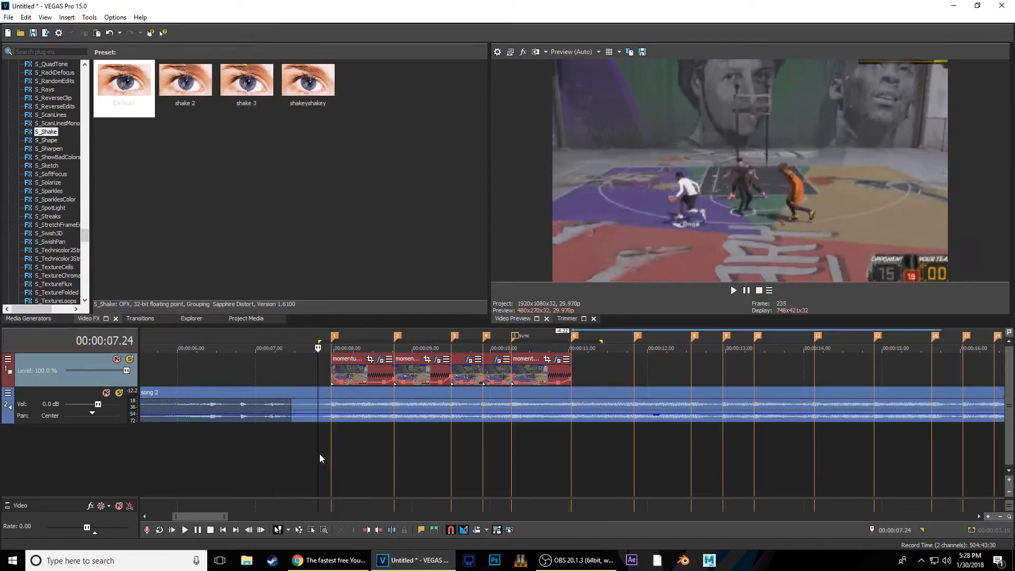
key("space")
key("space")
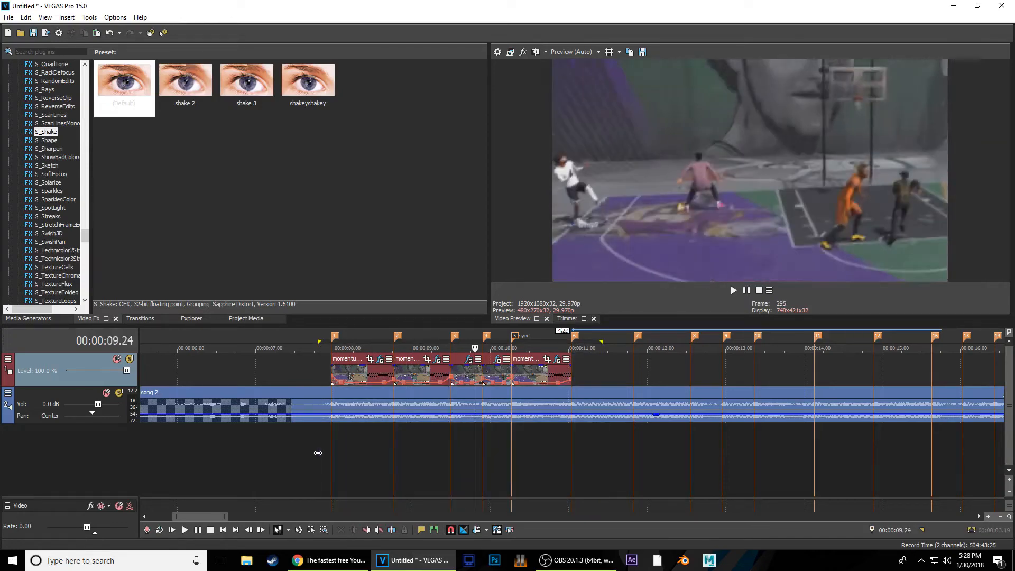
key("space")
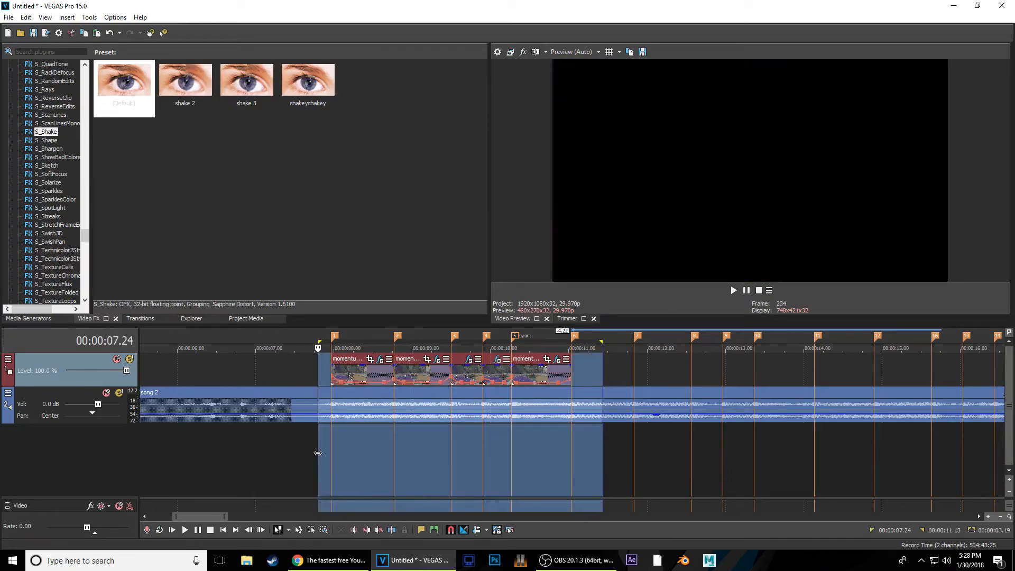
key("space")
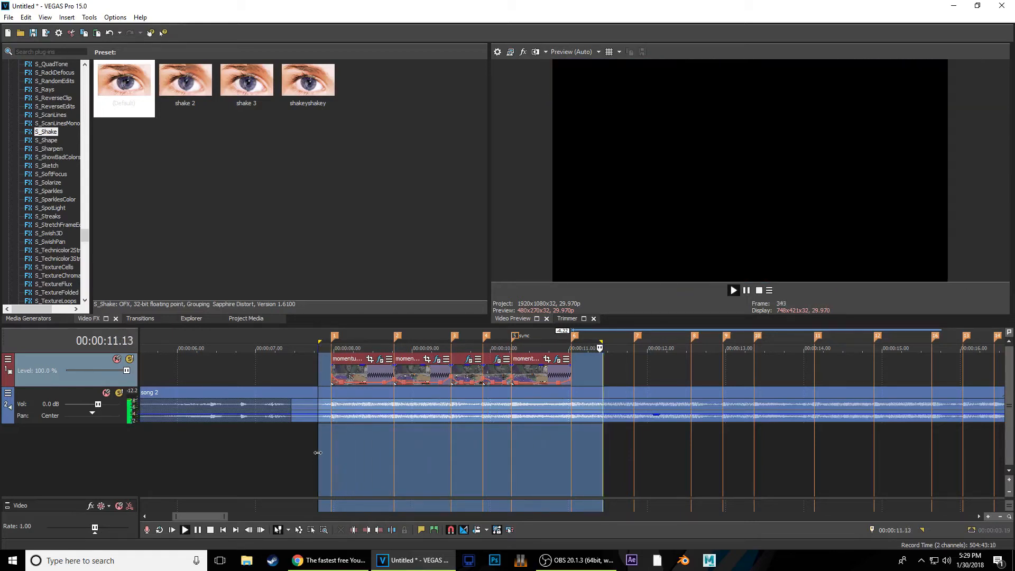
left_click(318, 453)
key("space")
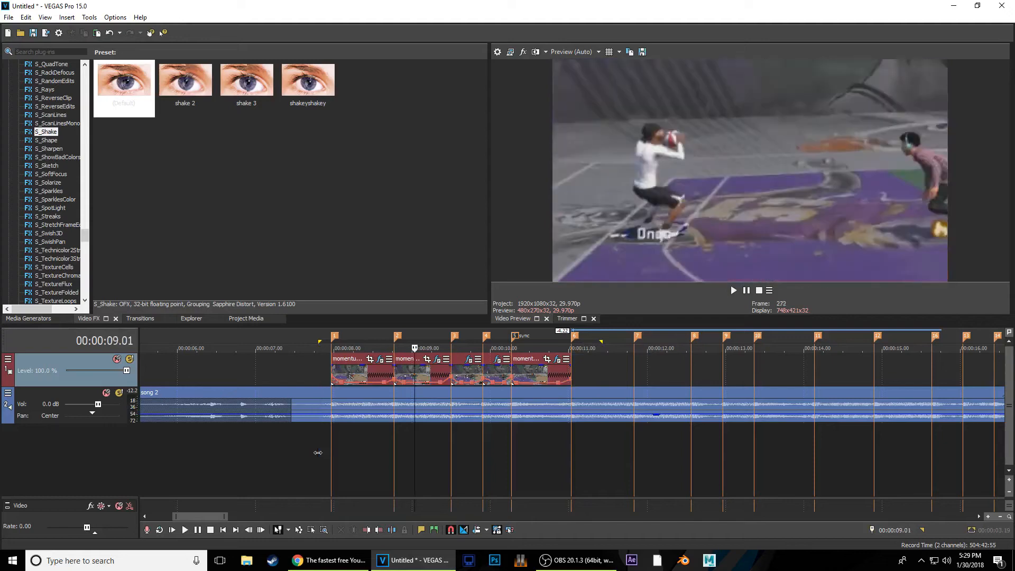
key("space")
key("space")
key("space")
key("space")
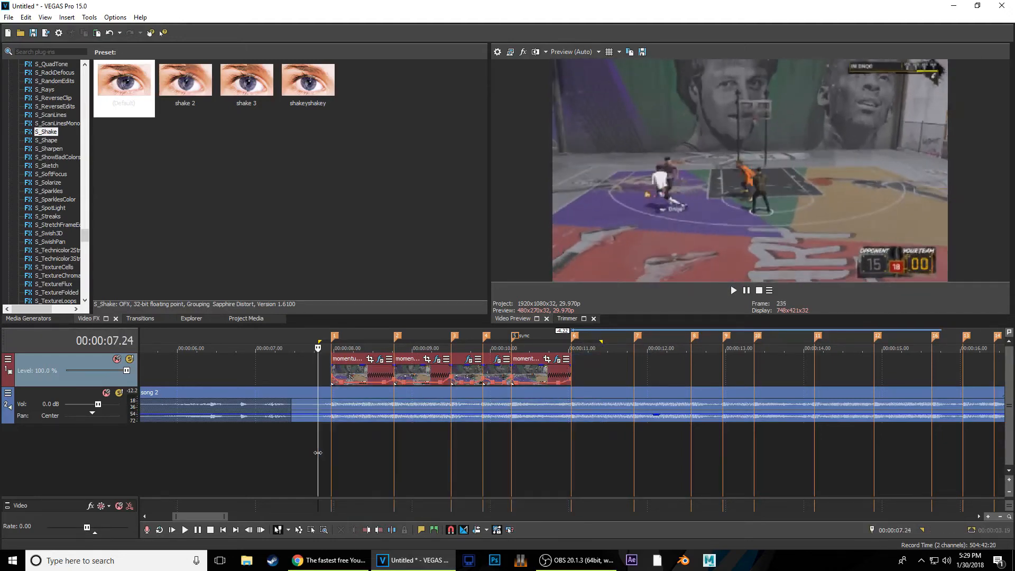
key("space")
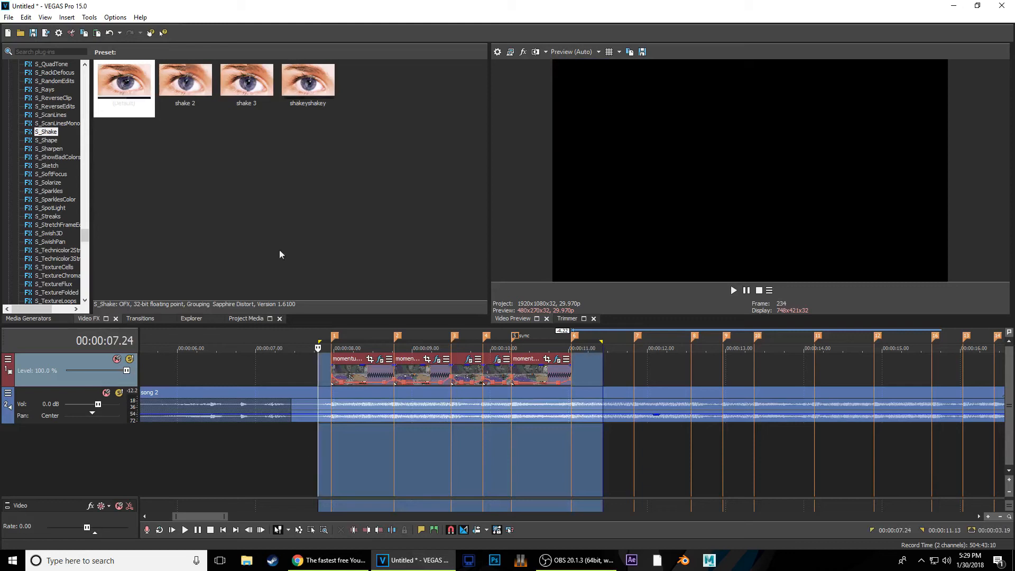
Select the time range from 00:00:07.16 to 00:00:11.16 and play back the five clips several times to check their beat sync
left_click(280, 443)
left_click_drag(298, 453, 354, 455)
left_click(316, 456)
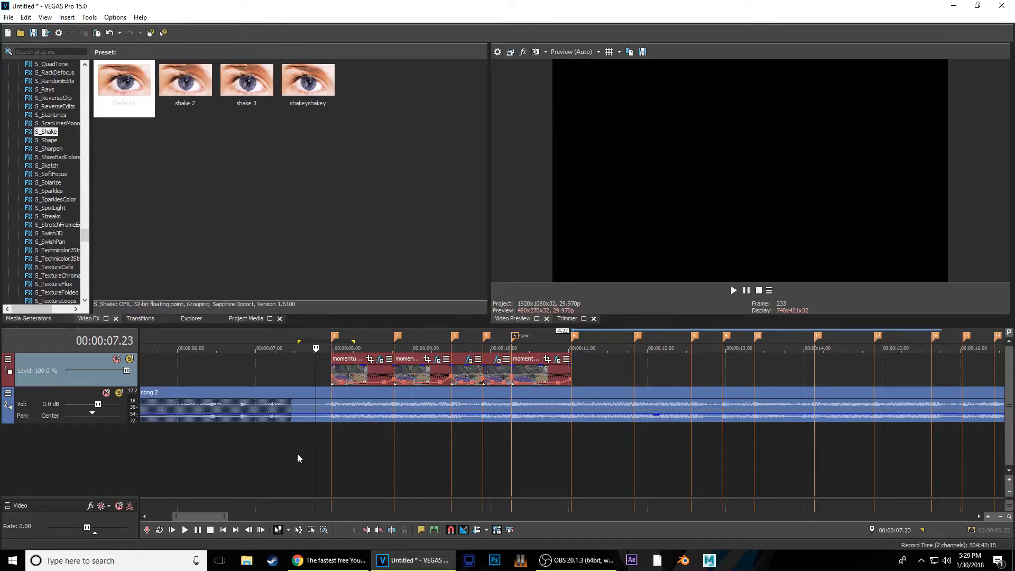
left_click_drag(297, 458, 609, 454)
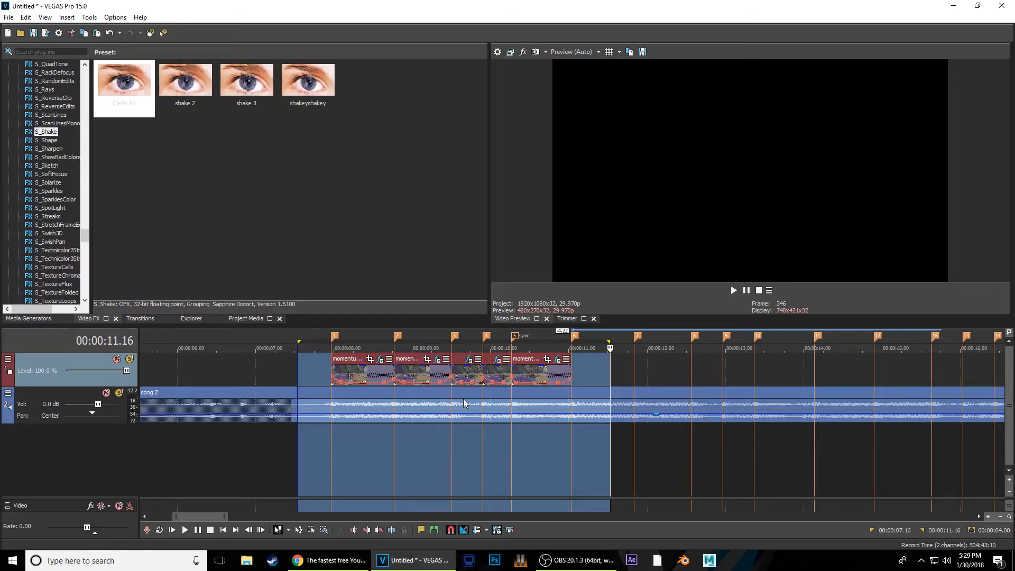
key("space")
key("space")
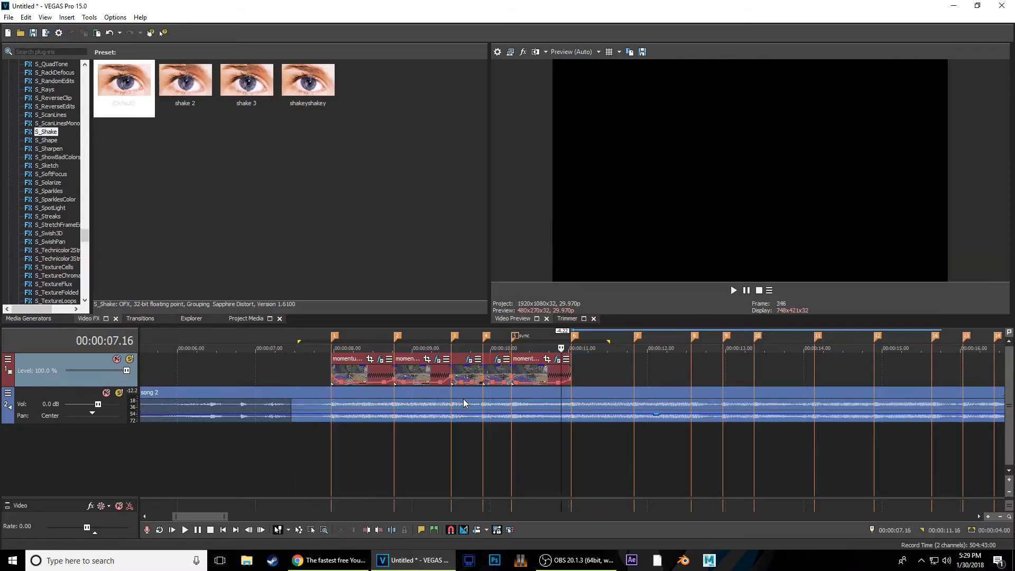
key("space")
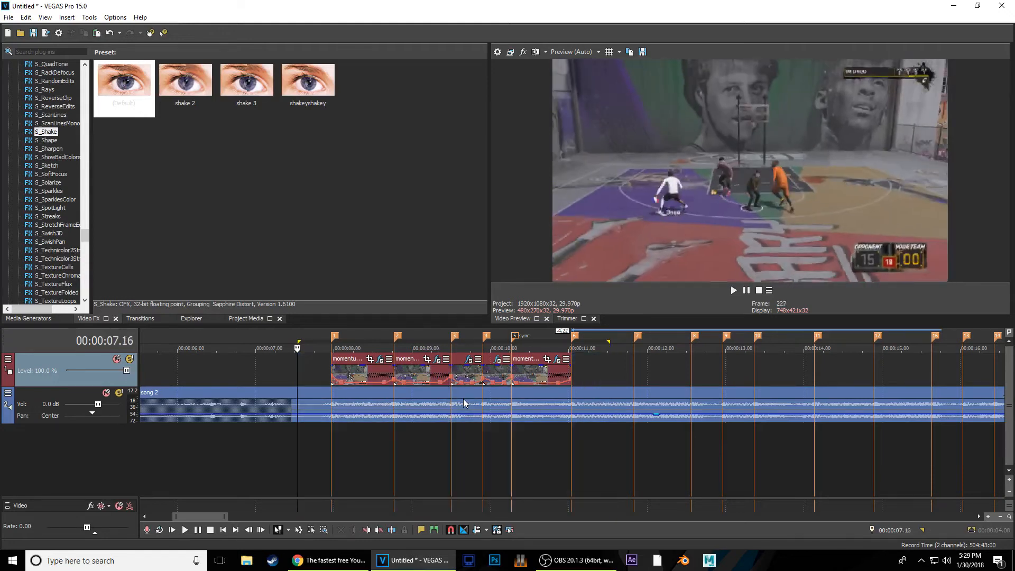
key("space")
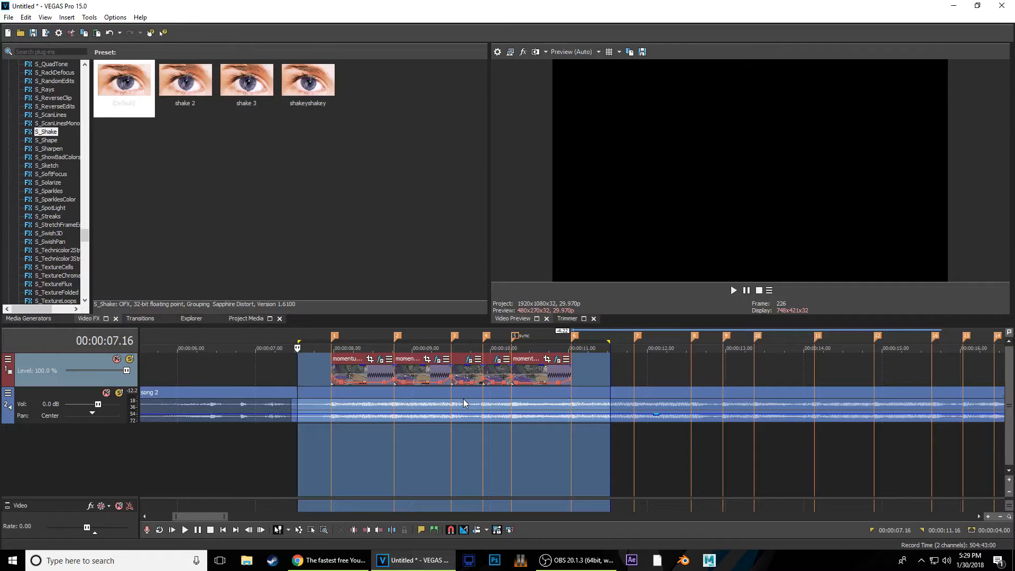
key("space")
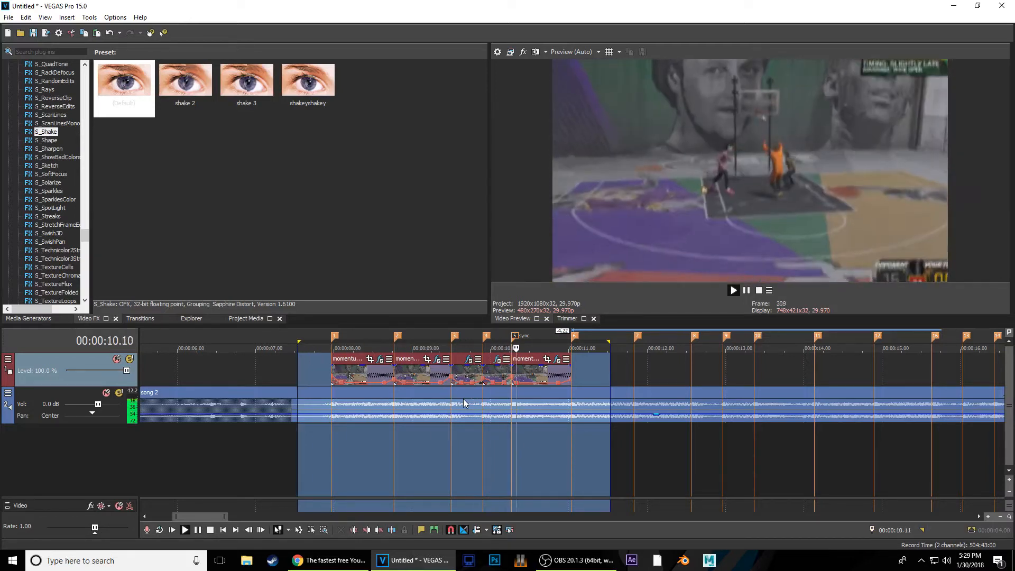
key("space")
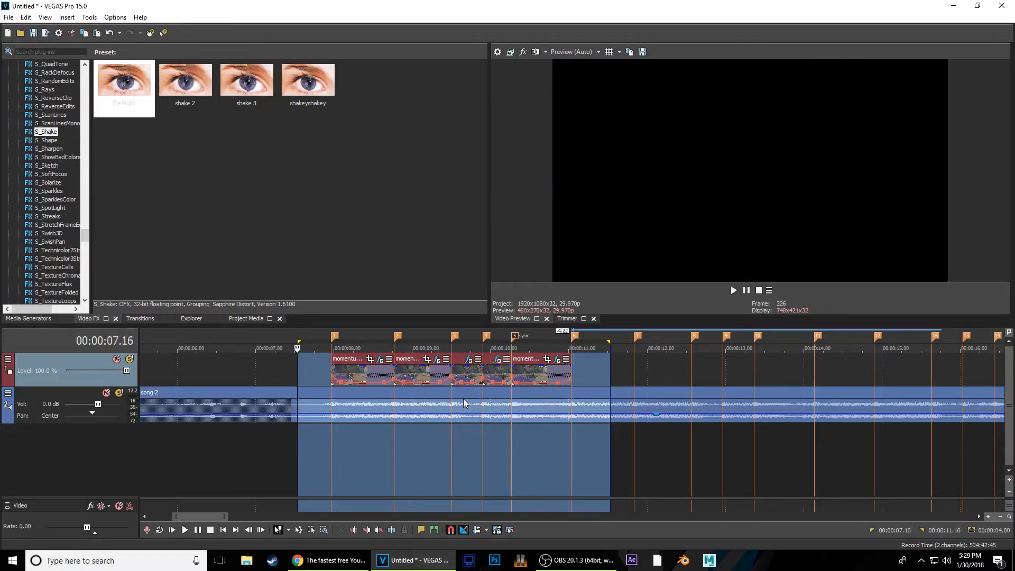
Step frame by frame through the first part of the last clip, at the sync marker, to examine its shake and zoom motion
left_click(518, 374)
scroll(542, 404, "up", 4)
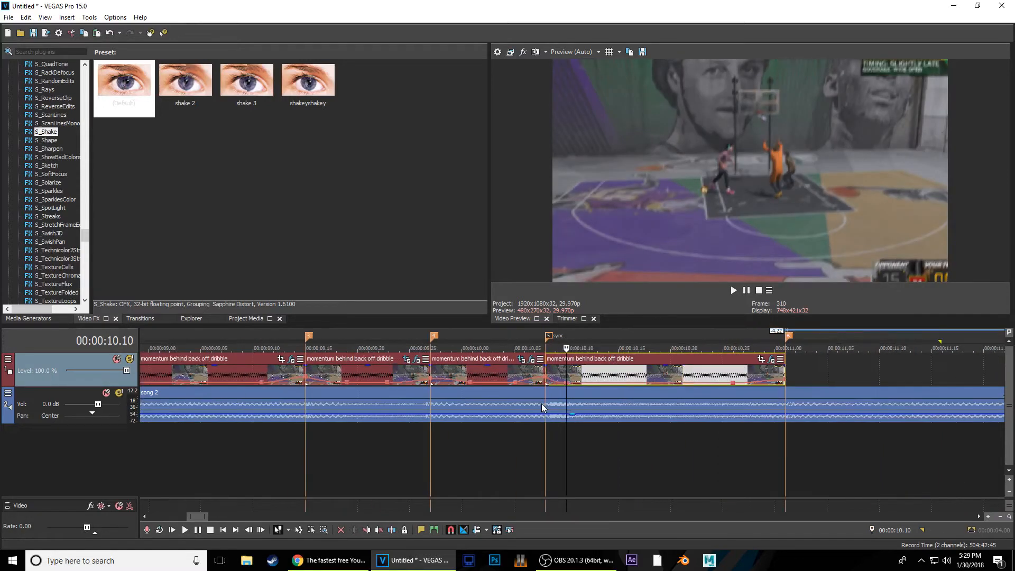
key("Left")
key("Left")
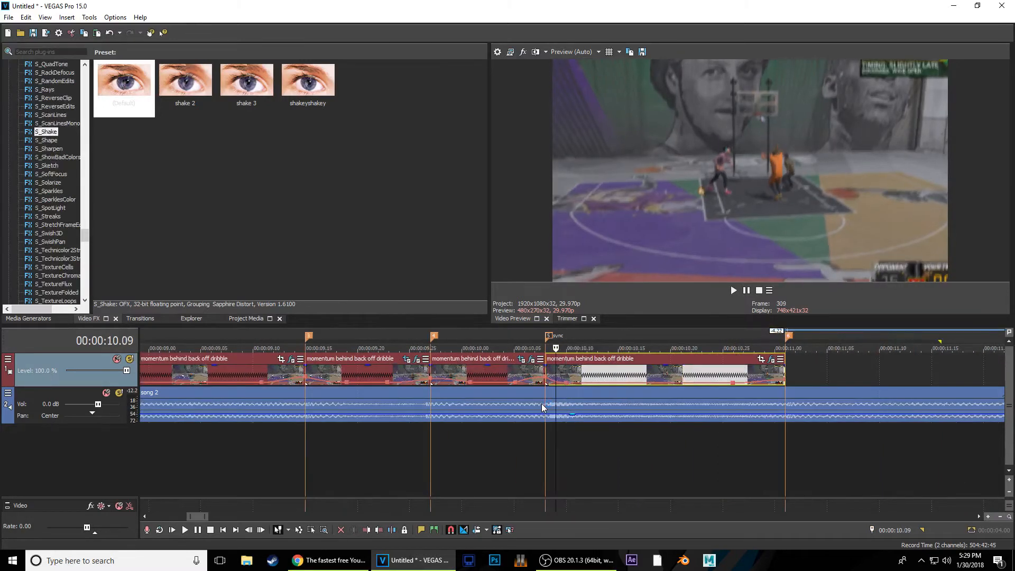
key("Right")
key("Right")
key("Right")
key("Right")
key("Right")
key("Right")
key("Right")
key("Right")
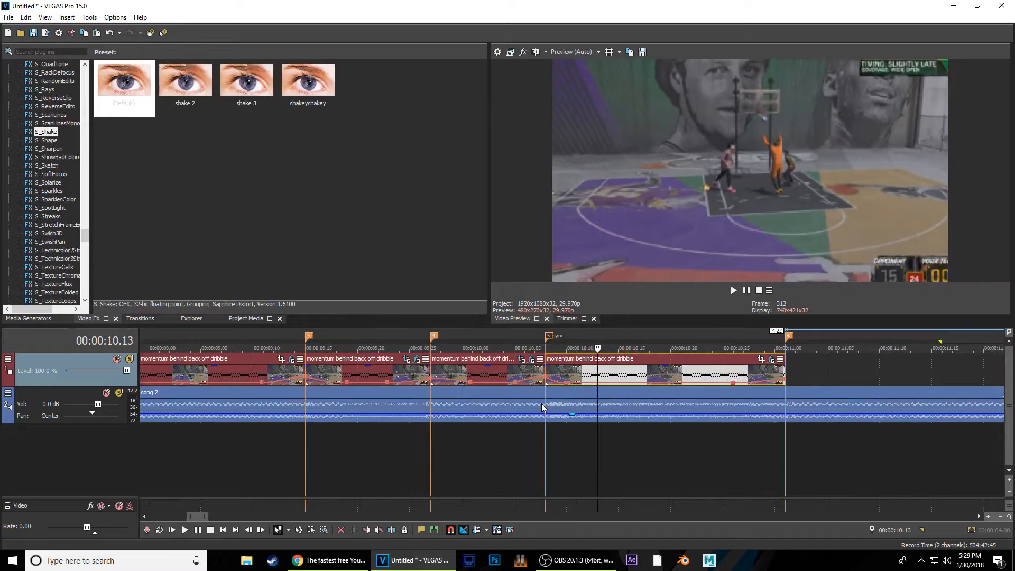
key("Right")
key("Right")
key("Right")
key("Right")
key("Right")
key("Right")
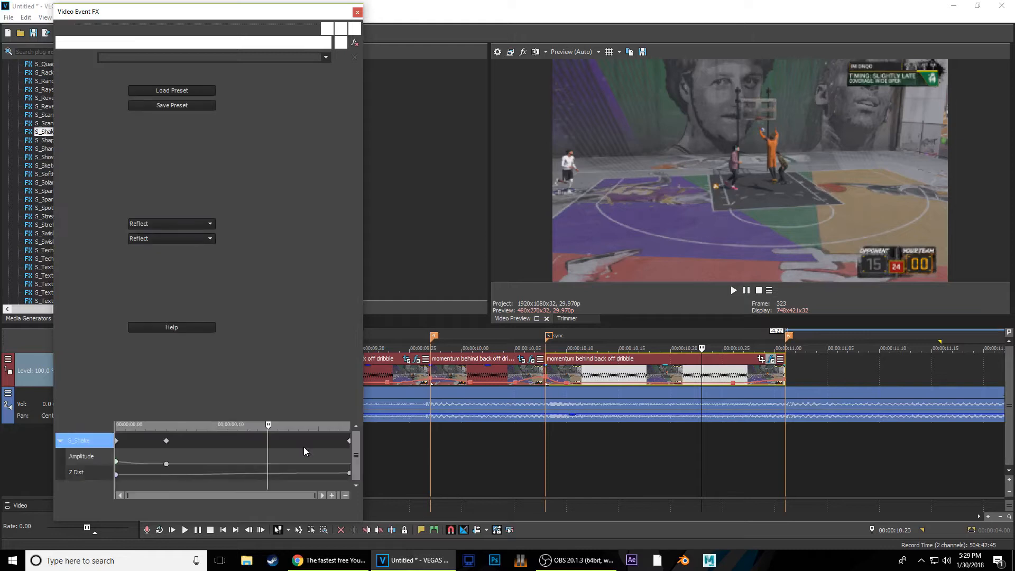
In the last clip's S_Shake effect, set the first Z Dist keyframe to Fast Fade and its value to about 0.927
left_click_drag(262, 432, 117, 428)
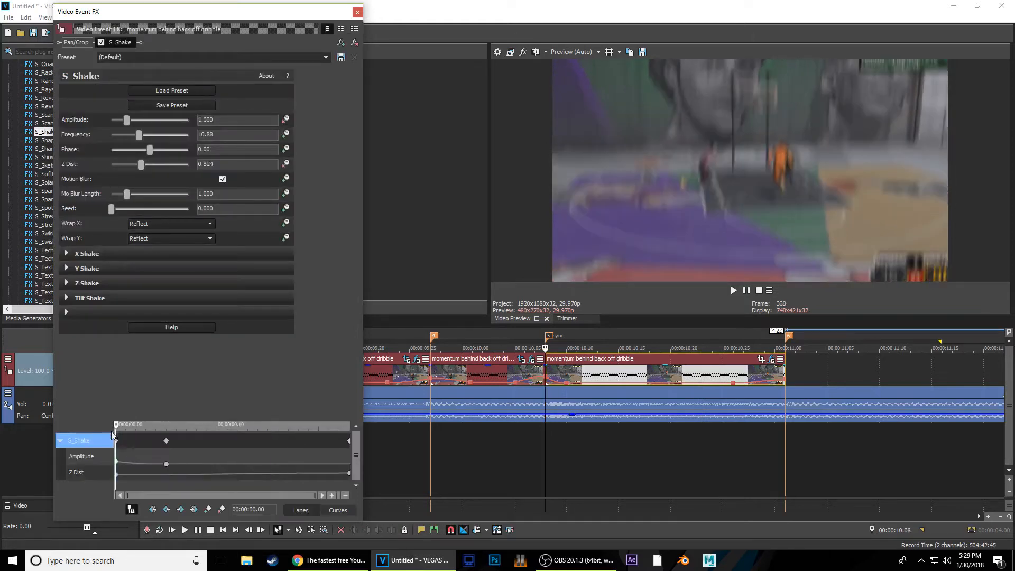
left_click(117, 476)
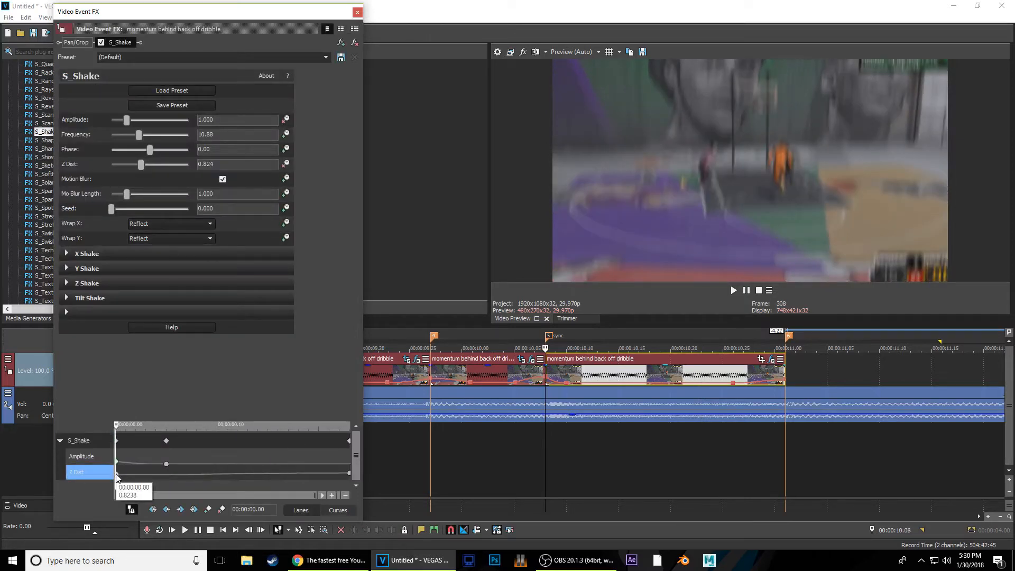
right_click(117, 477)
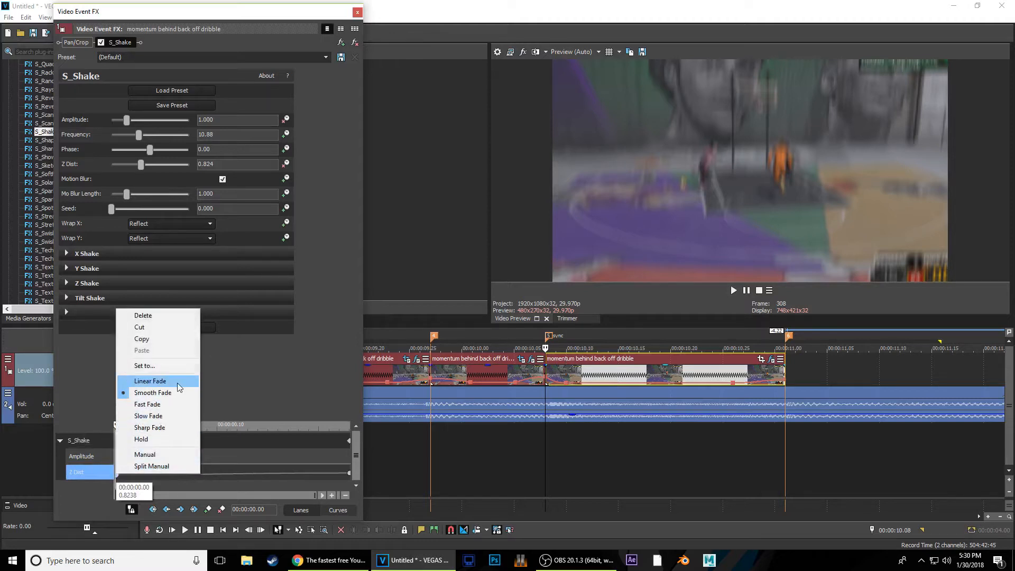
left_click(159, 404)
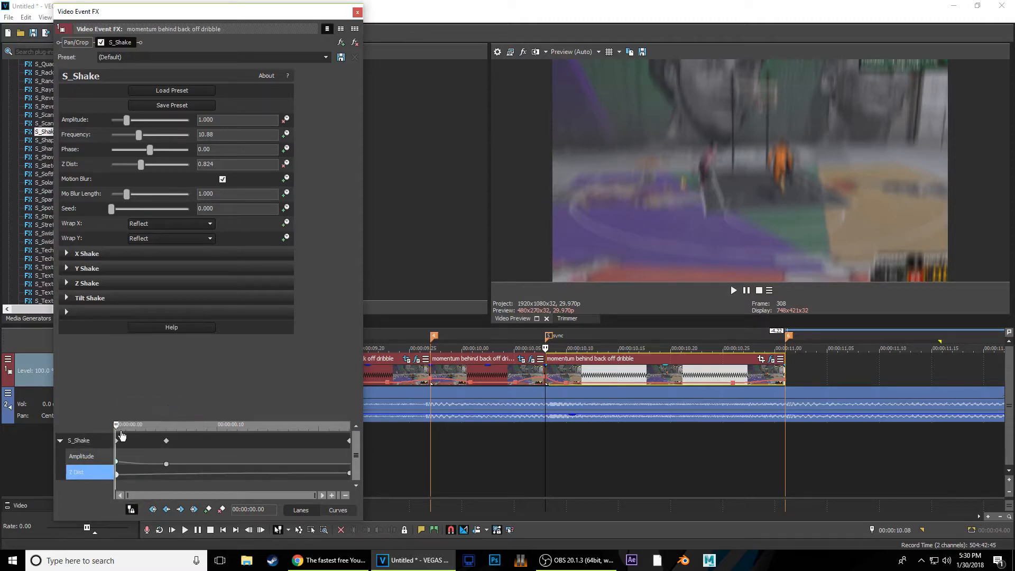
mouse_move(119, 430)
left_mouse_down()
mouse_move(265, 426)
mouse_move(95, 443)
left_mouse_up()
left_click_drag(141, 166, 145, 165)
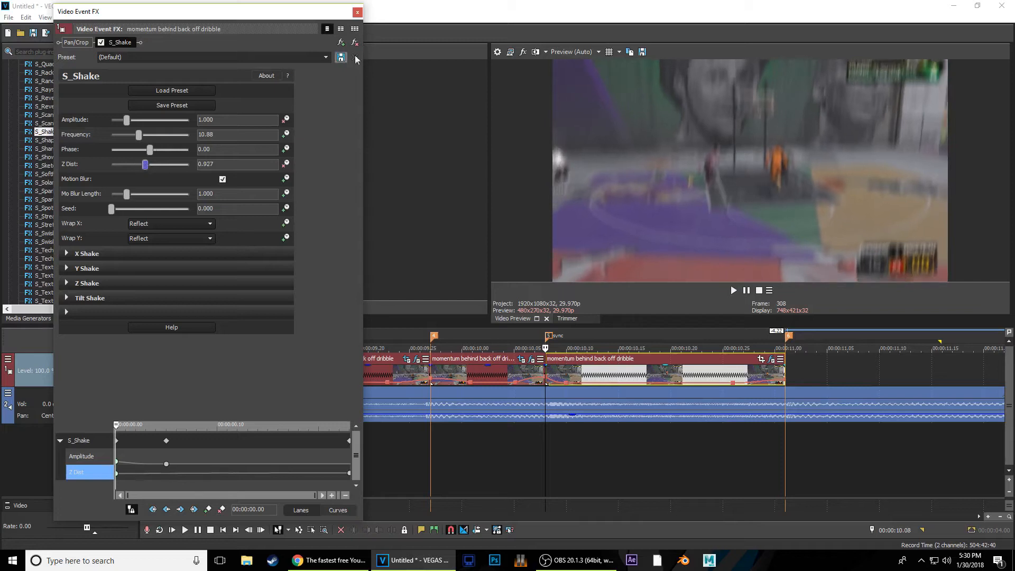
Set the first dribble clip's starting S_Shake Z Dist keyframe to Fast Fade with a value of 0.940
left_click(356, 13)
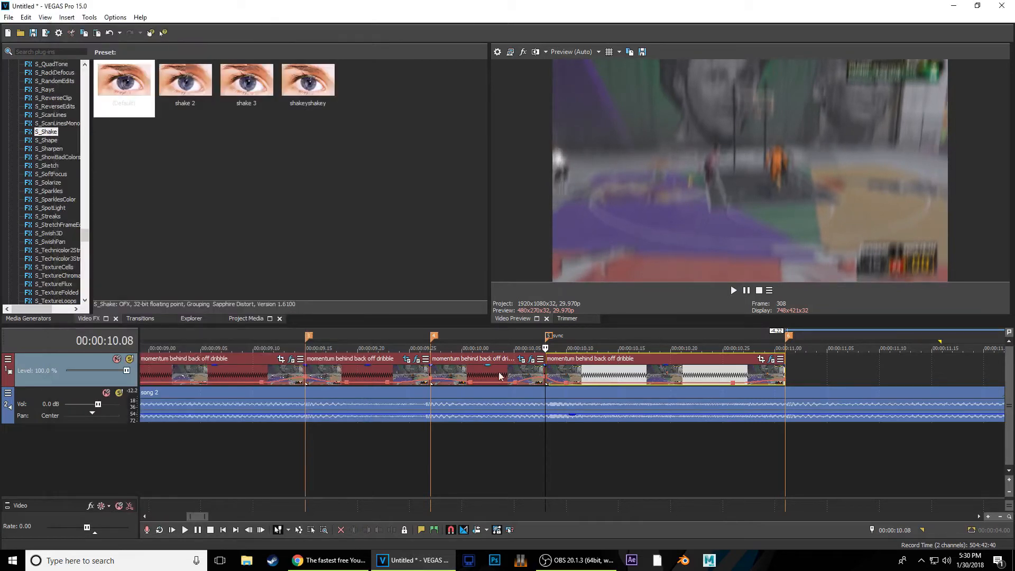
left_click(493, 372)
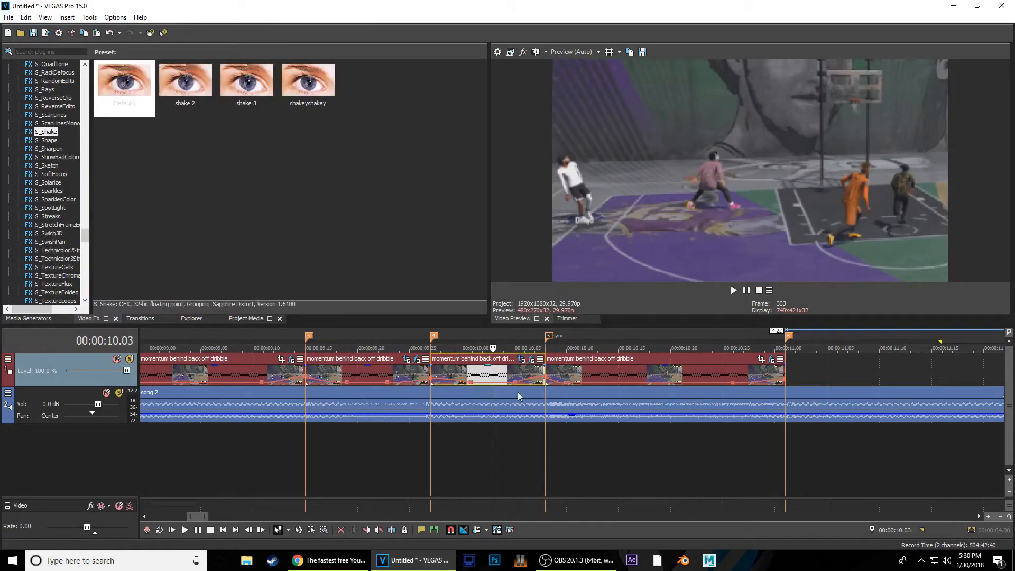
scroll(516, 400, "down", 3)
left_click(344, 360)
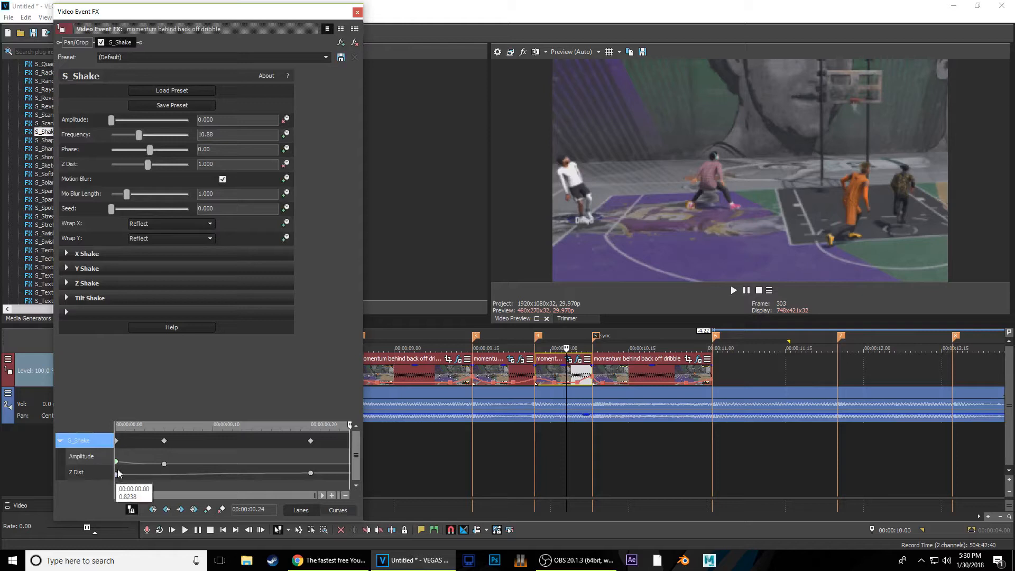
left_click(117, 475)
right_click(117, 477)
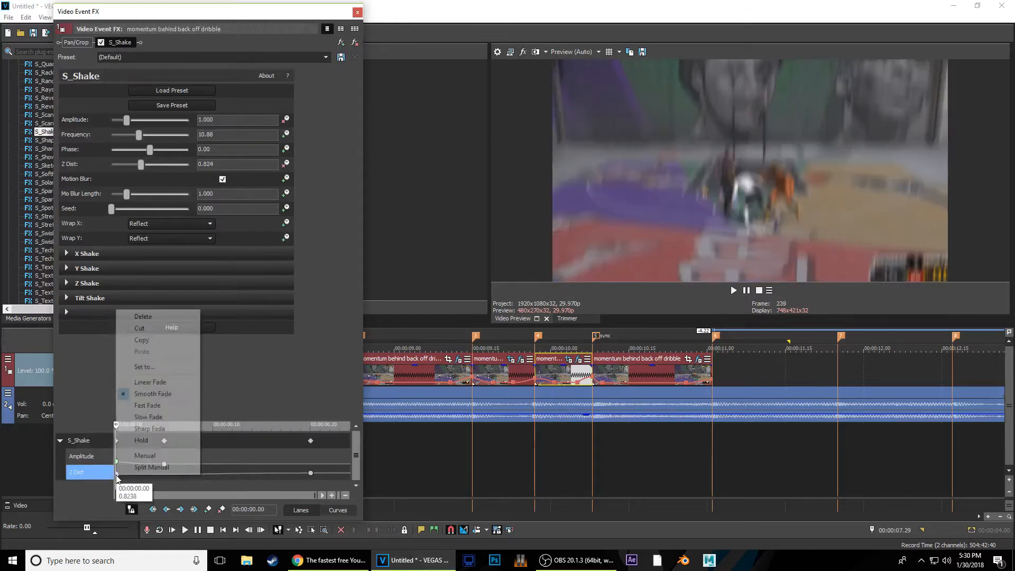
left_click(169, 405)
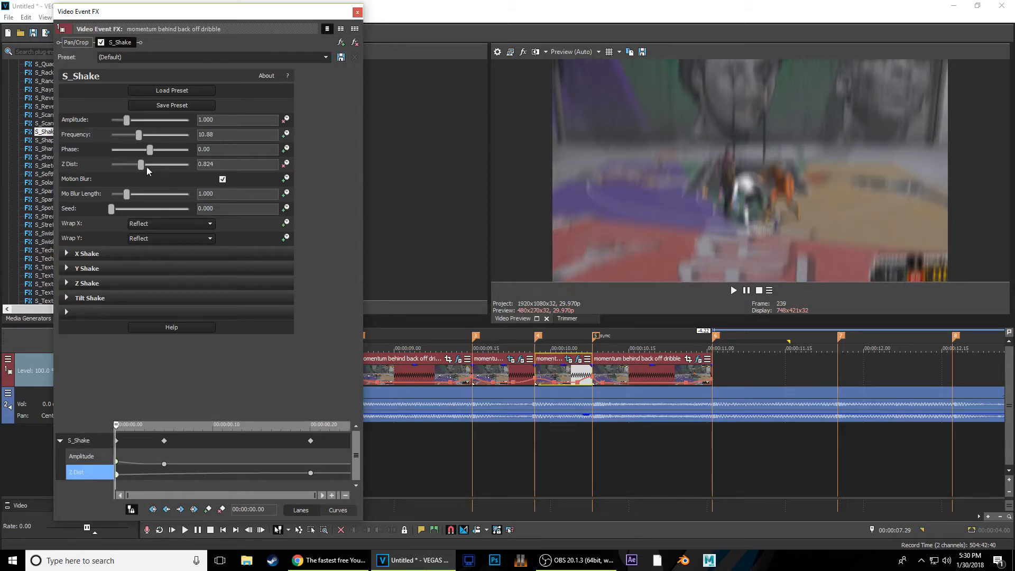
left_click_drag(145, 166, 147, 166)
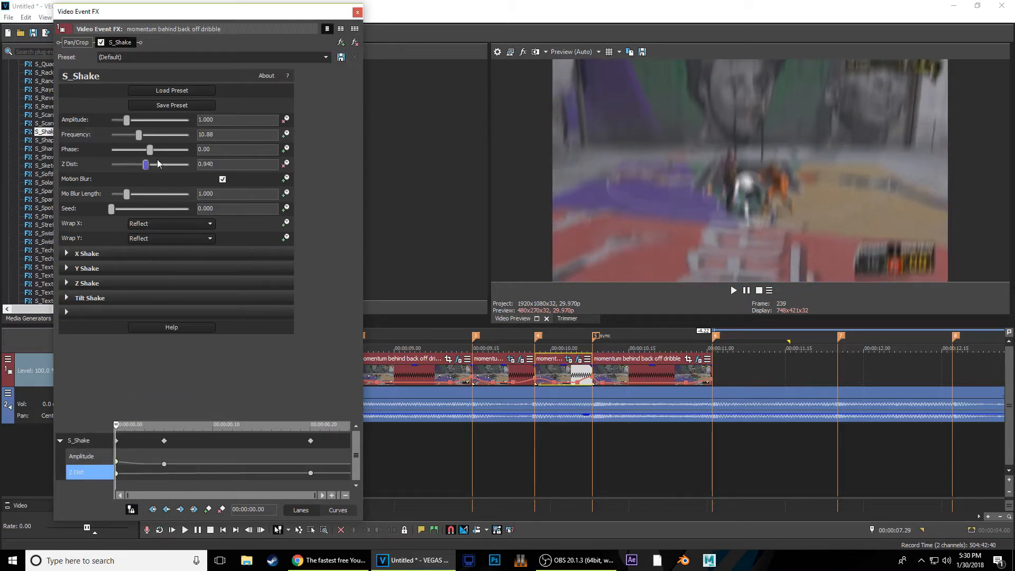
left_click(358, 12)
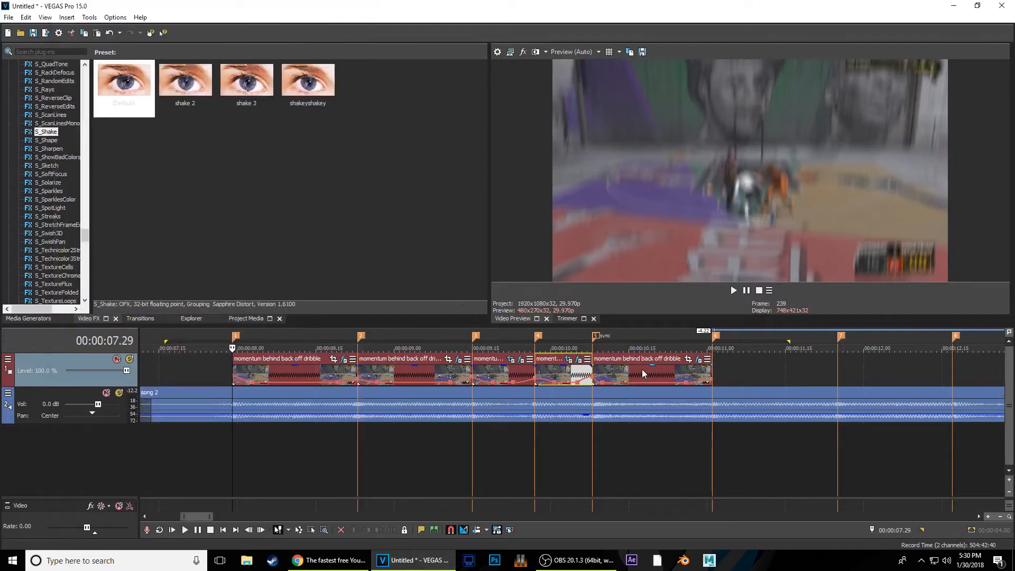
Copy the last dribble clip and selectively paste its attributes onto all five clips, toggling video event effects and effect keyframes
left_click(642, 371)
right_click(643, 370)
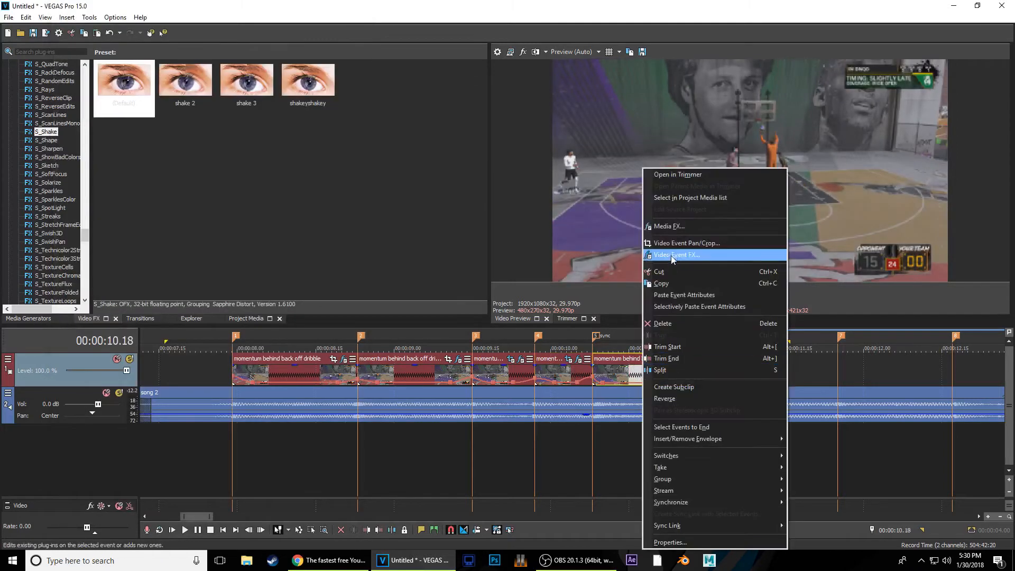
left_click(669, 284)
left_click(314, 376, "shift")
right_click(314, 376)
left_click(438, 310)
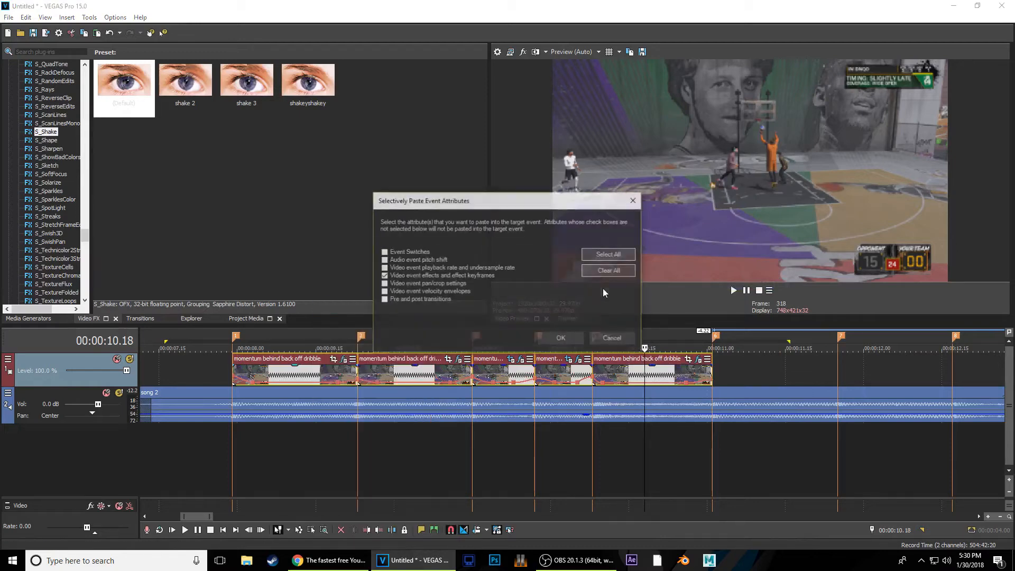
left_click(439, 276)
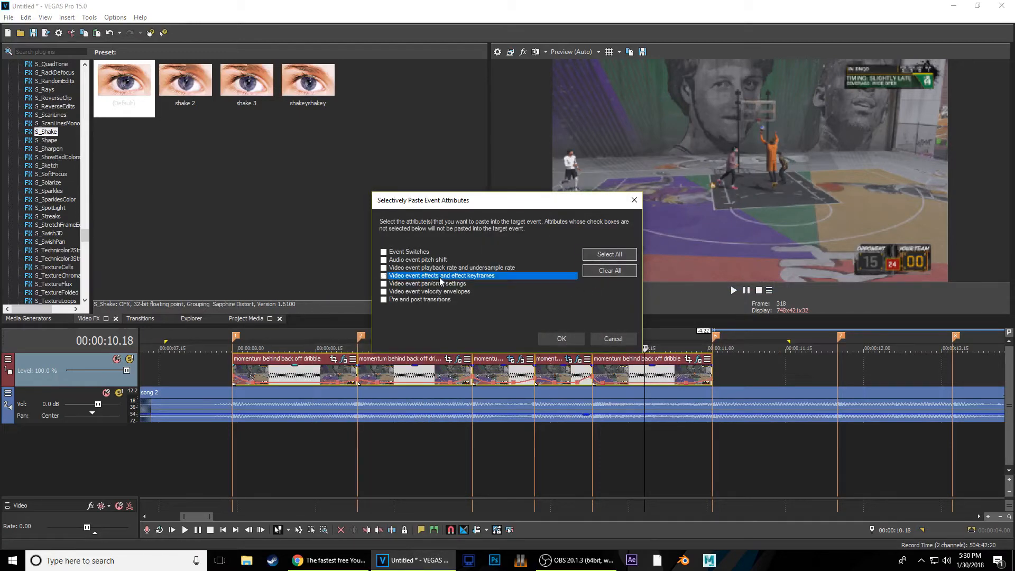
left_click(562, 339)
Play back the section from 00:00:07.22 to 00:00:11.08 repeatedly to review the shake on the synced clips
left_click_drag(195, 449, 745, 459)
key("space")
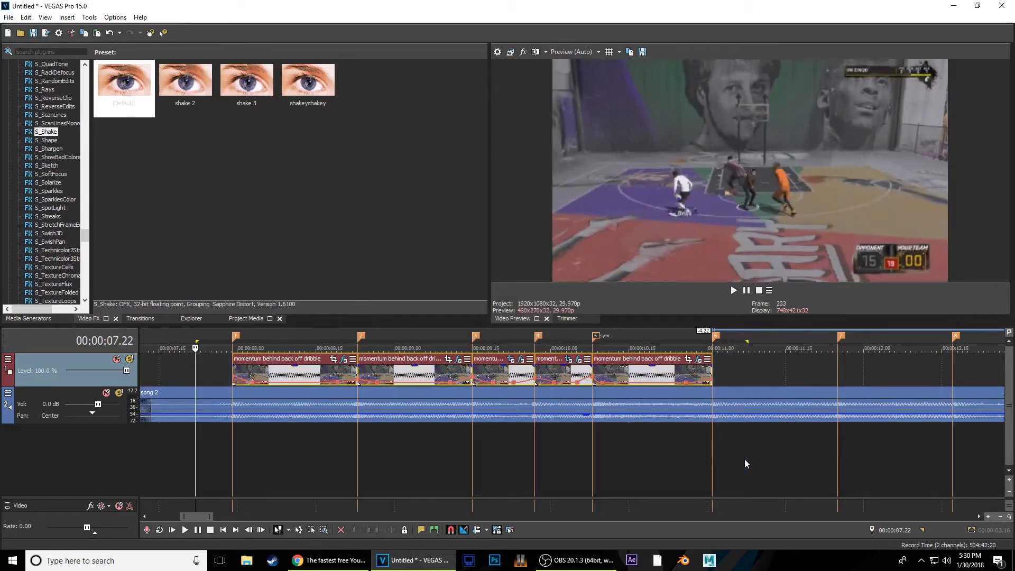
key("space")
key("space")
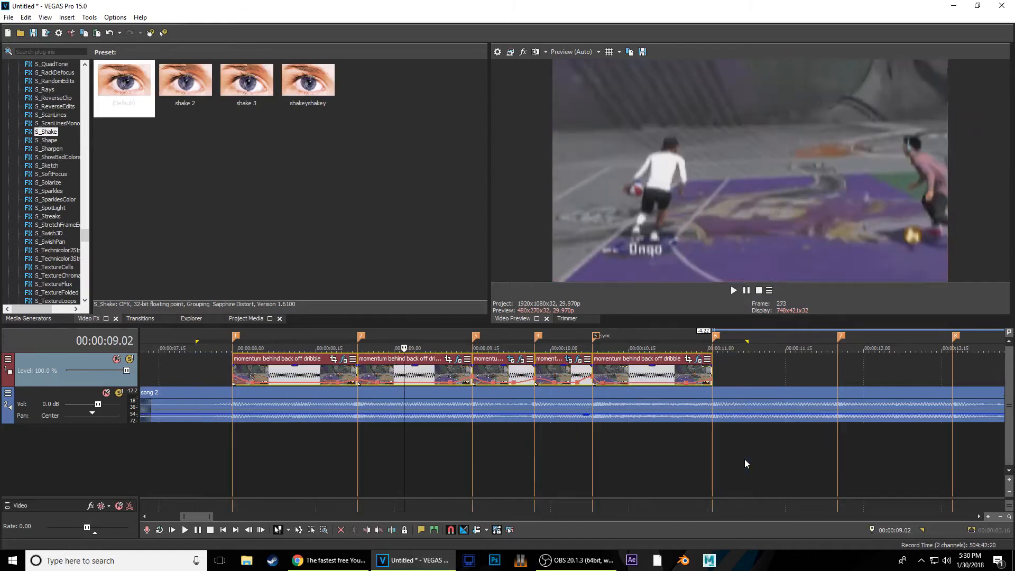
key("space")
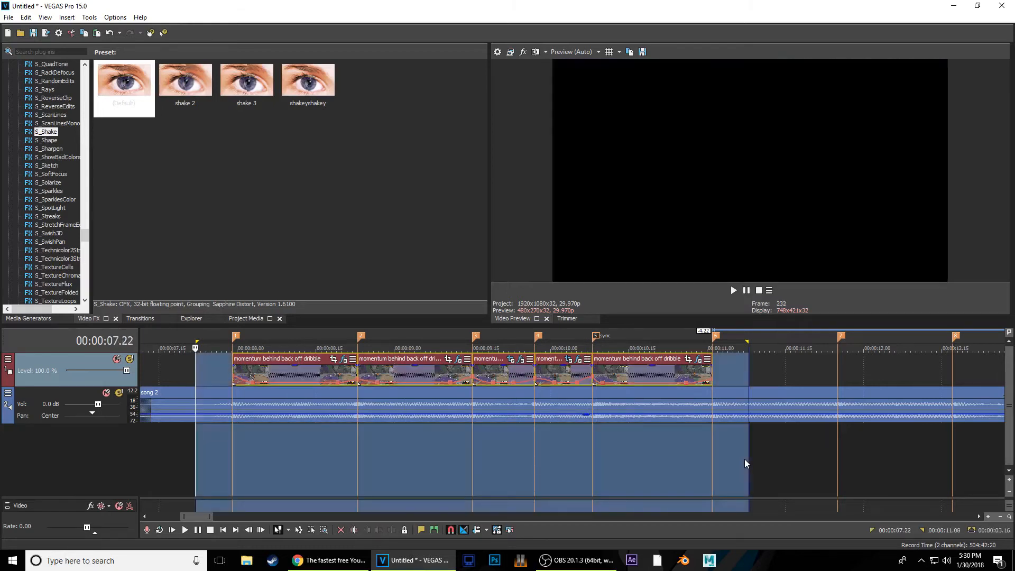
key("space")
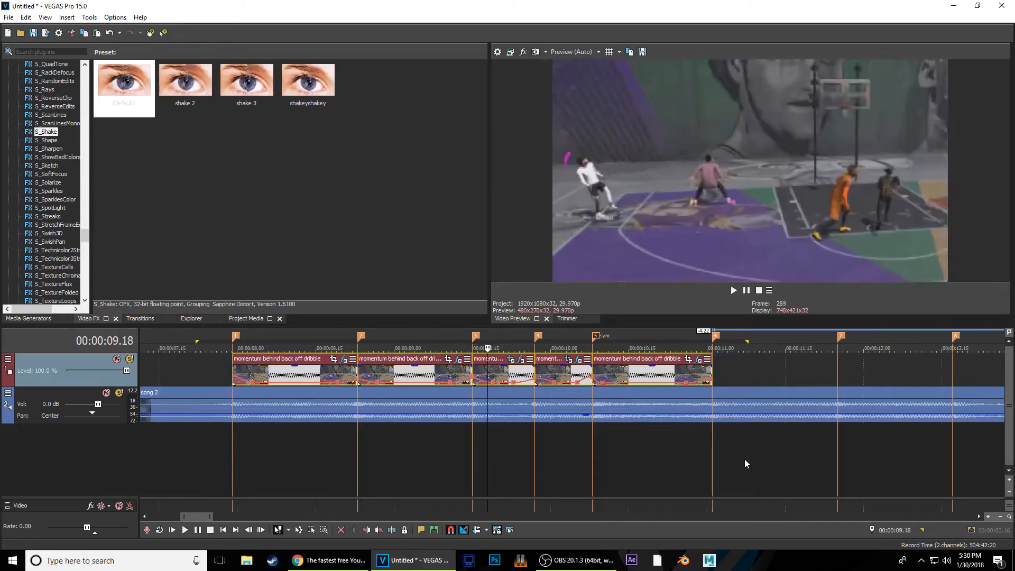
key("space")
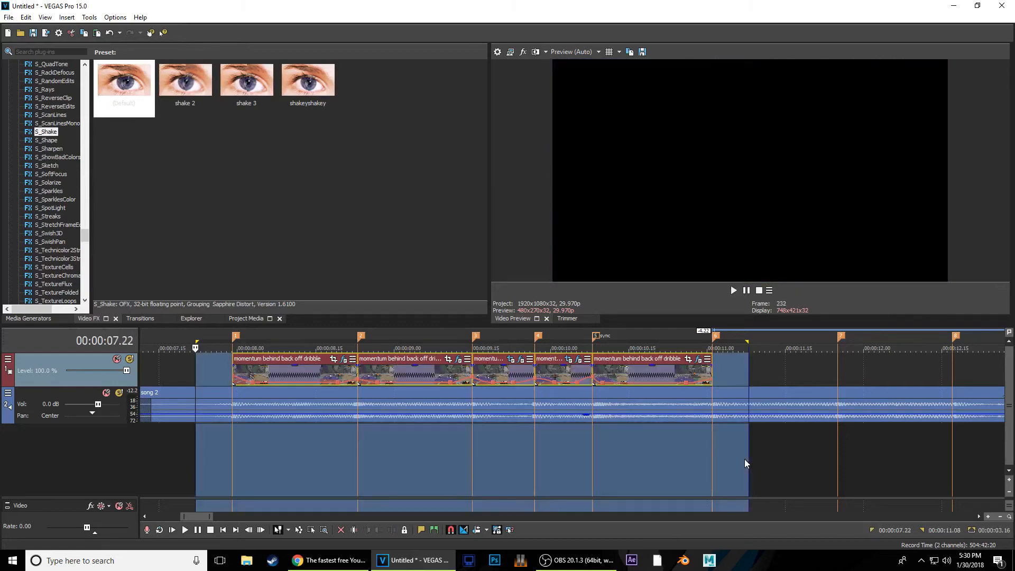
key("space")
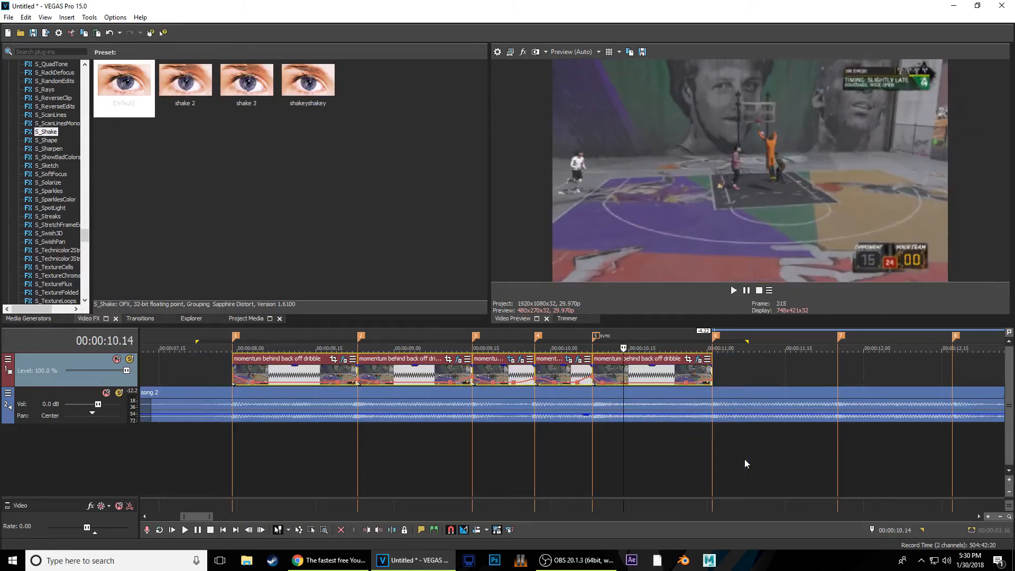
key("space")
key("space")
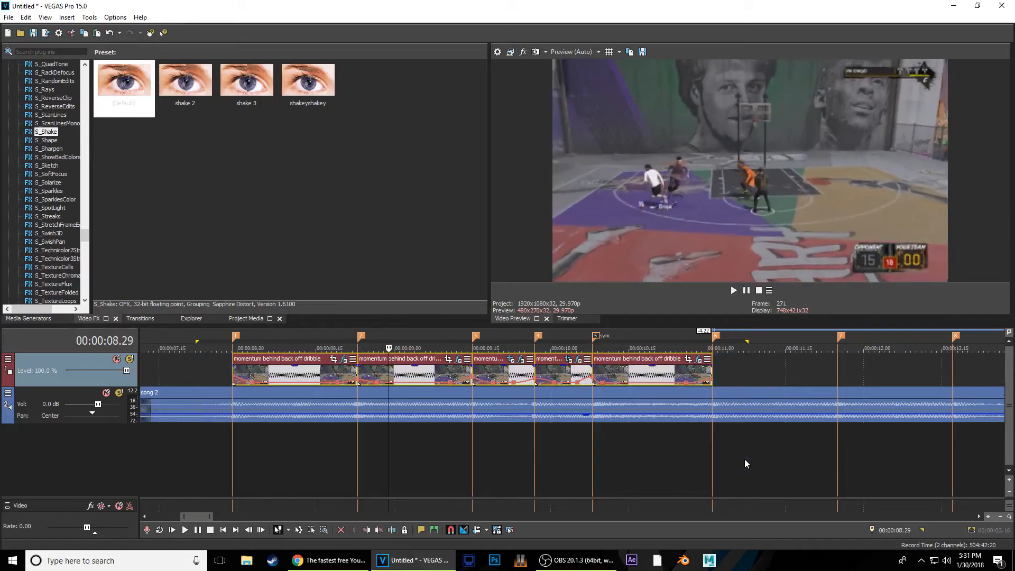
key("space")
key("space")
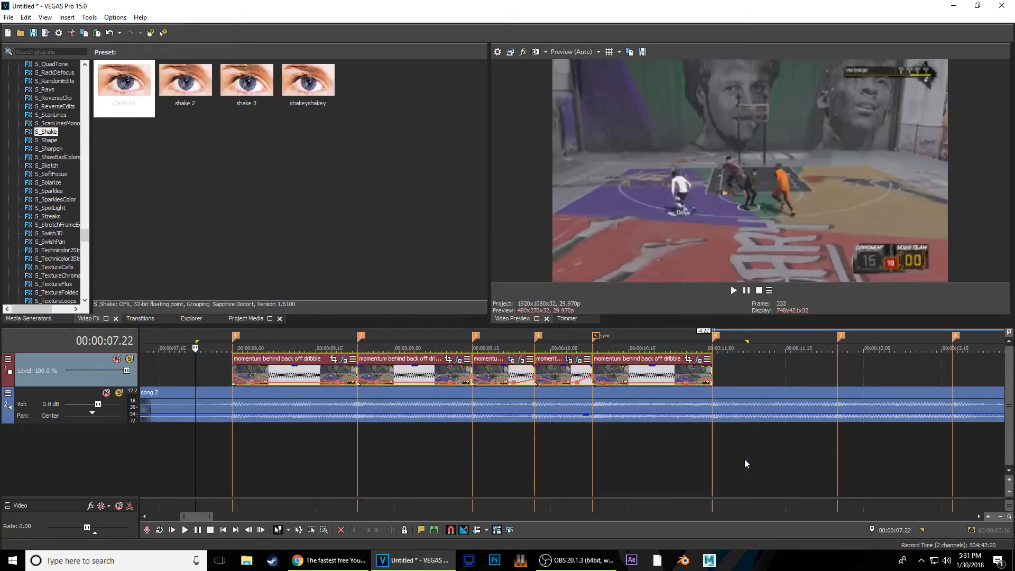
key("space")
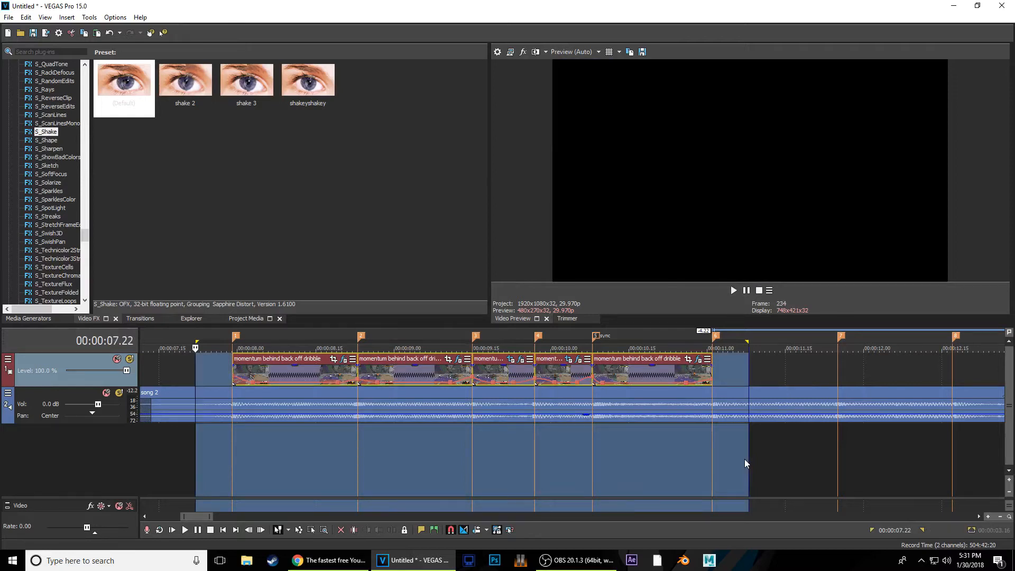
key("space")
key("space")
key("space")
left_click(731, 462)
scroll(730, 462, "down", 4)
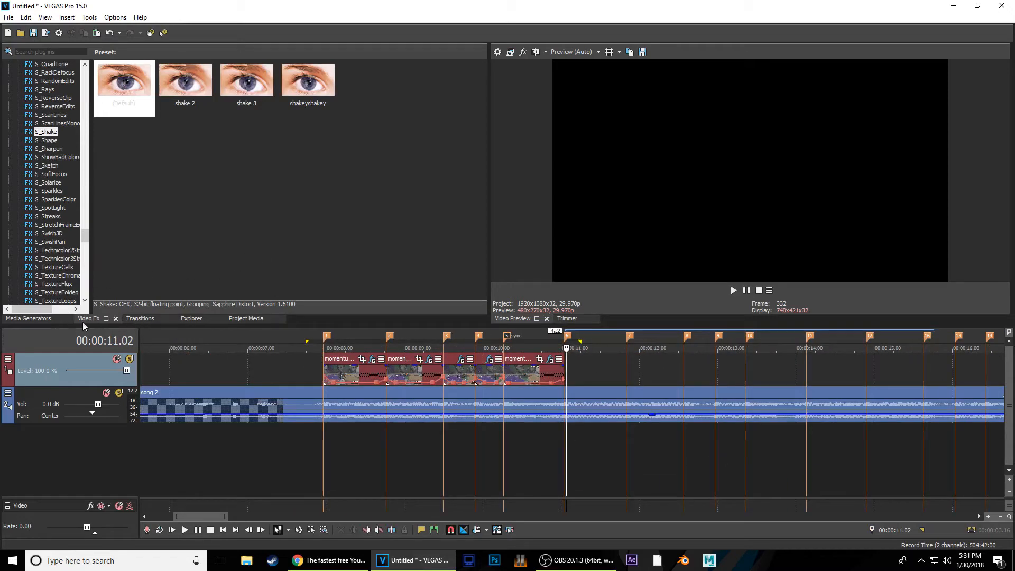
left_click(239, 319)
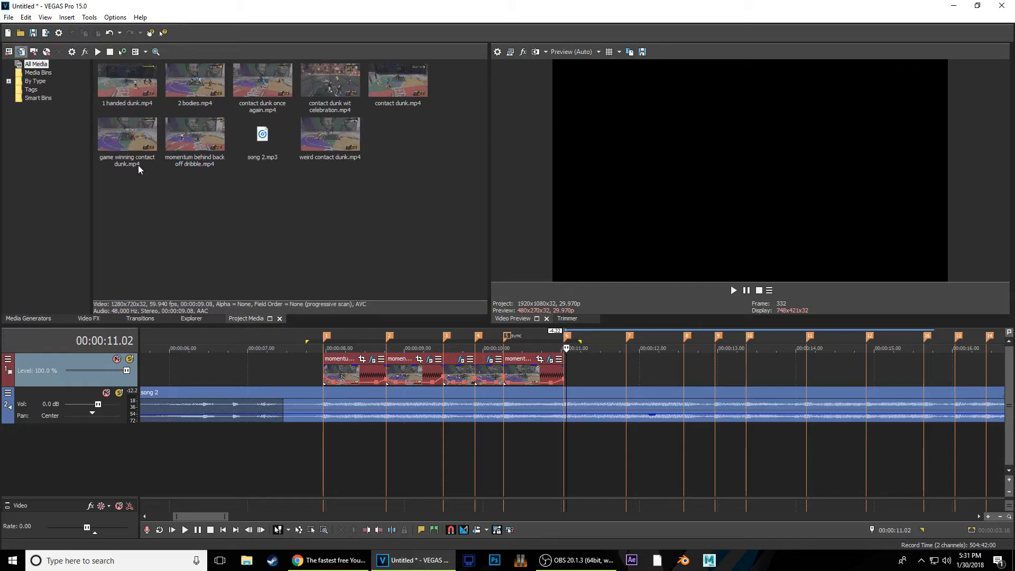
double_click(337, 253)
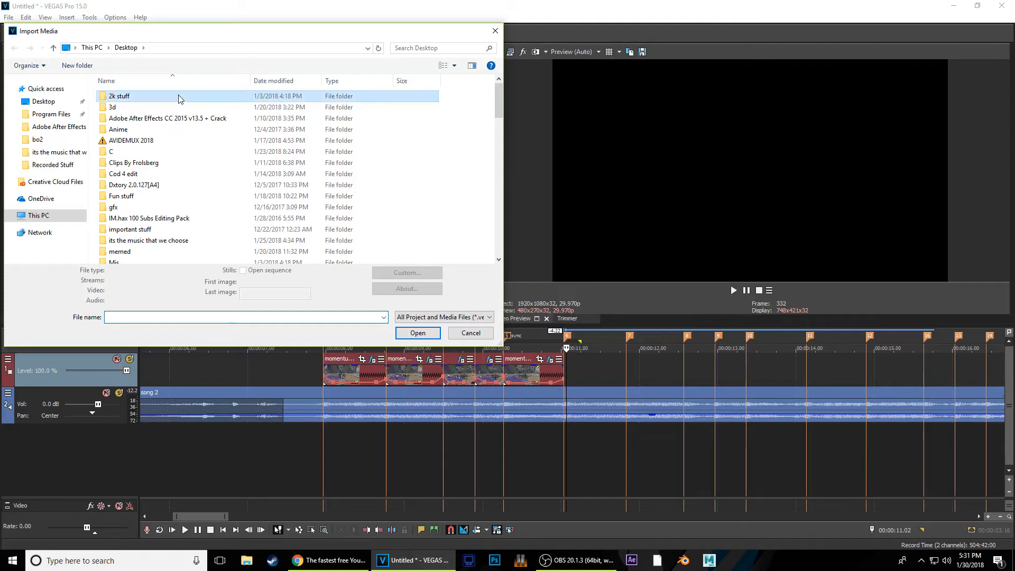
double_click(178, 99)
left_click(168, 132)
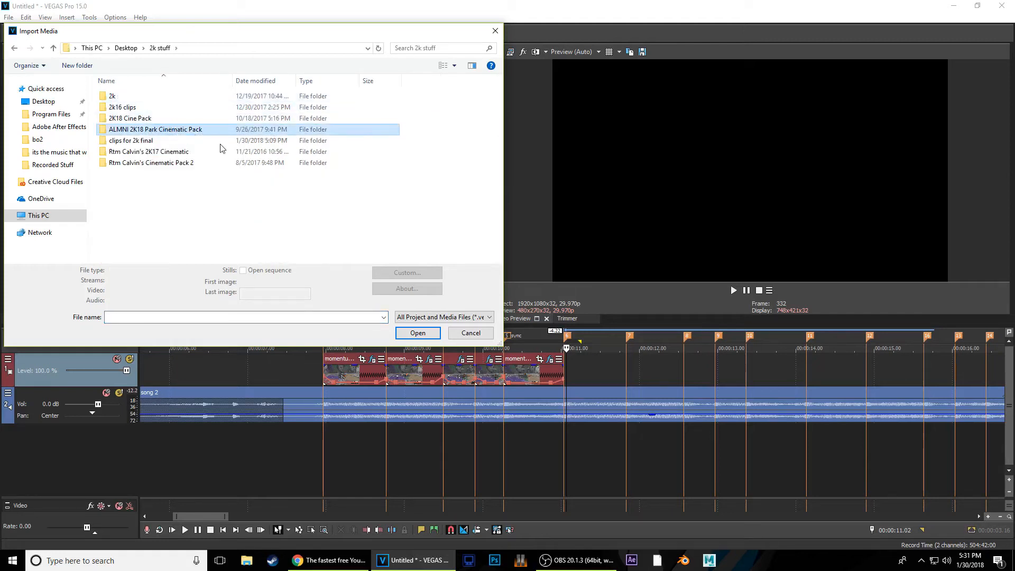
key("Return")
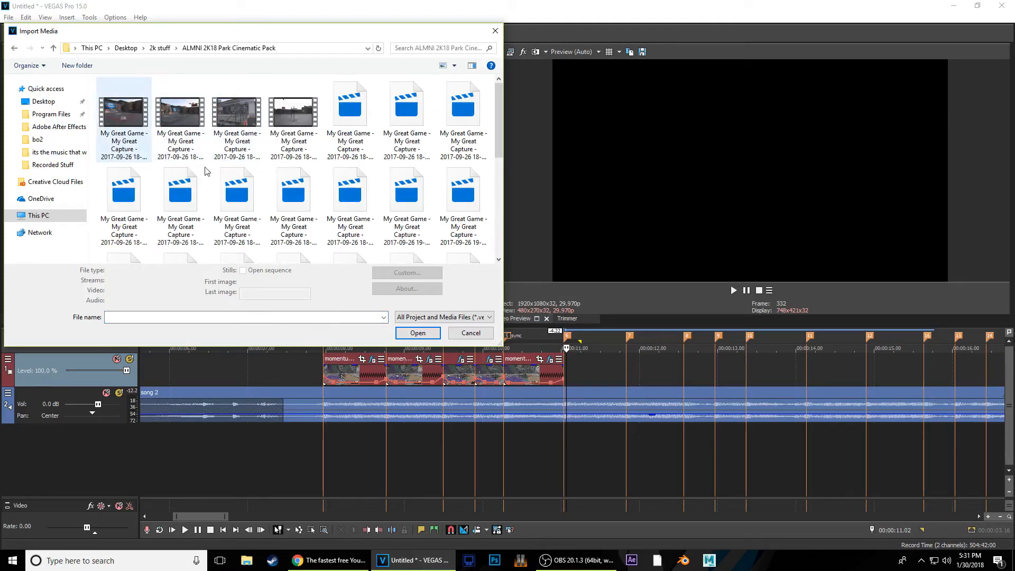
scroll(305, 175, "down", 1)
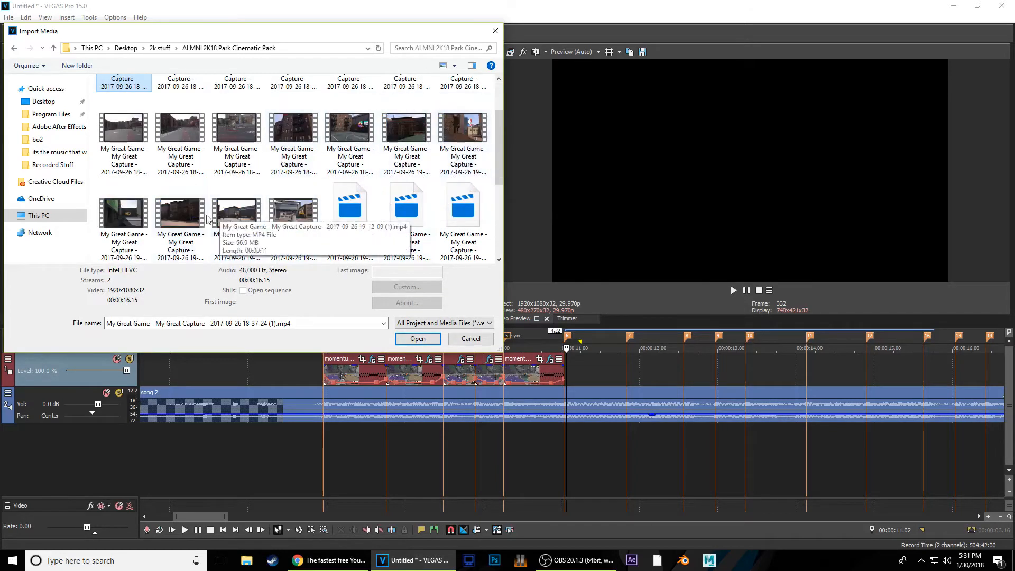
scroll(211, 217, "down", 1)
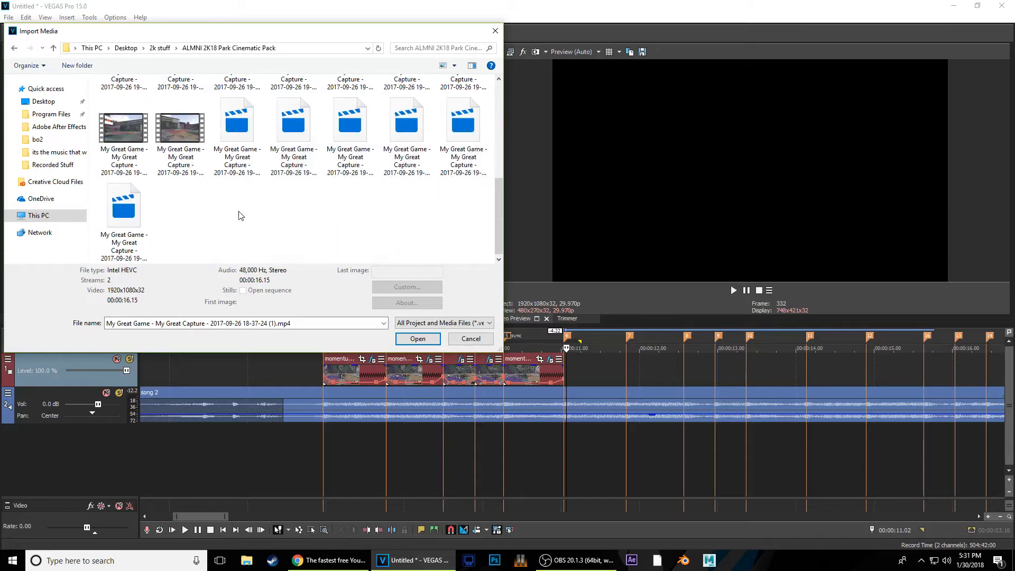
left_click(192, 139)
left_click(418, 339)
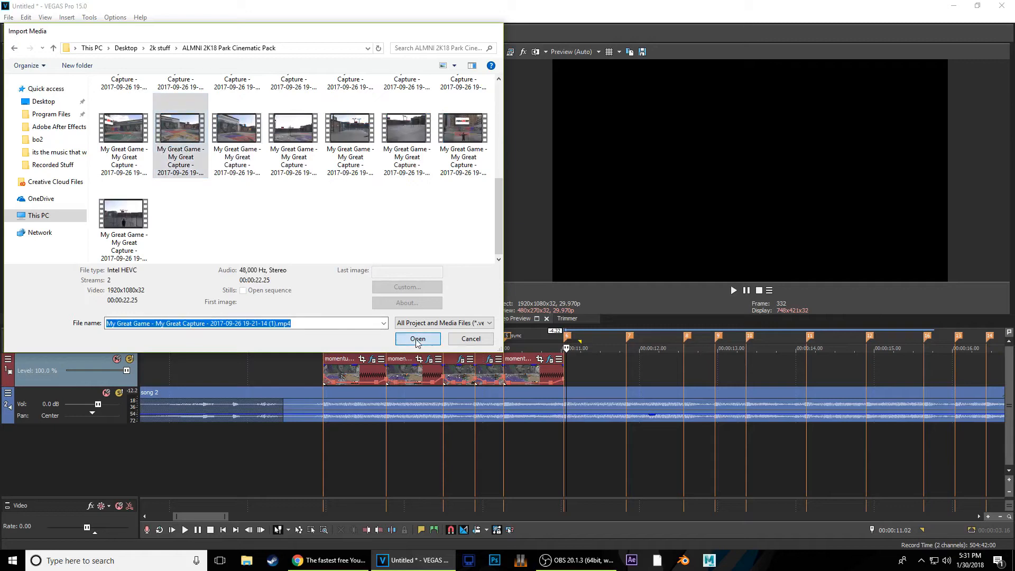
Place the imported park cinematic directly after the last dribble clip on the video track and delete its audio event
left_click(255, 211)
mouse_move(262, 140)
left_mouse_down()
mouse_move(399, 274)
mouse_move(579, 371)
left_mouse_up()
scroll(591, 370, "up", 5)
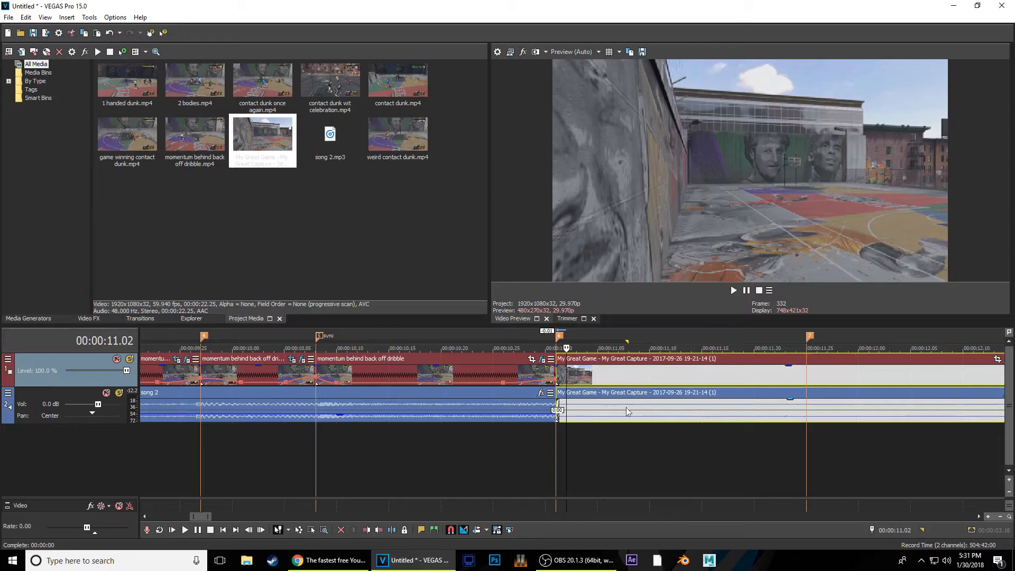
left_click(597, 406)
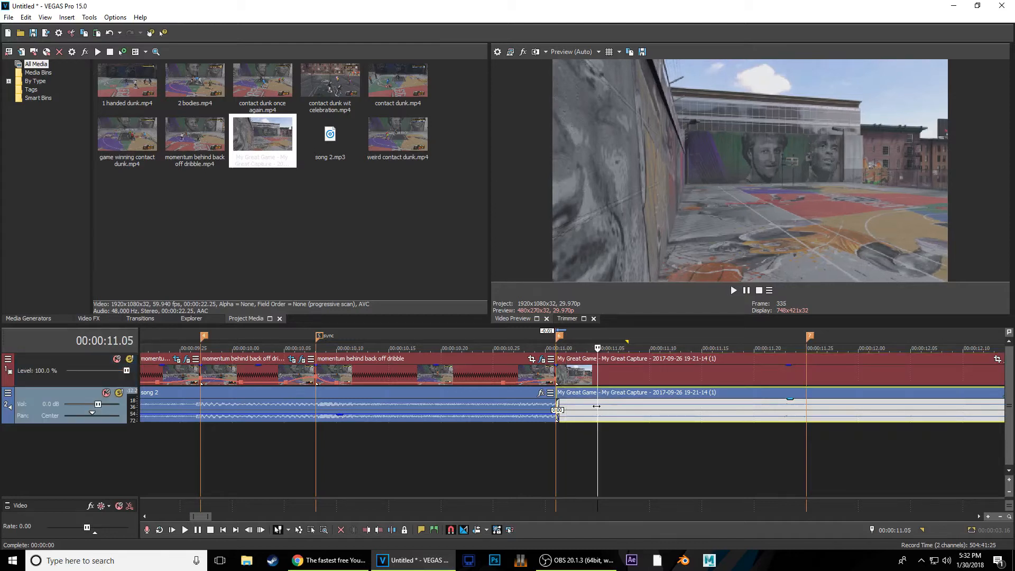
key("Delete")
Speed up the park cinematic by time-compressing its end, shortening the event by about 17 seconds
left_click(605, 382)
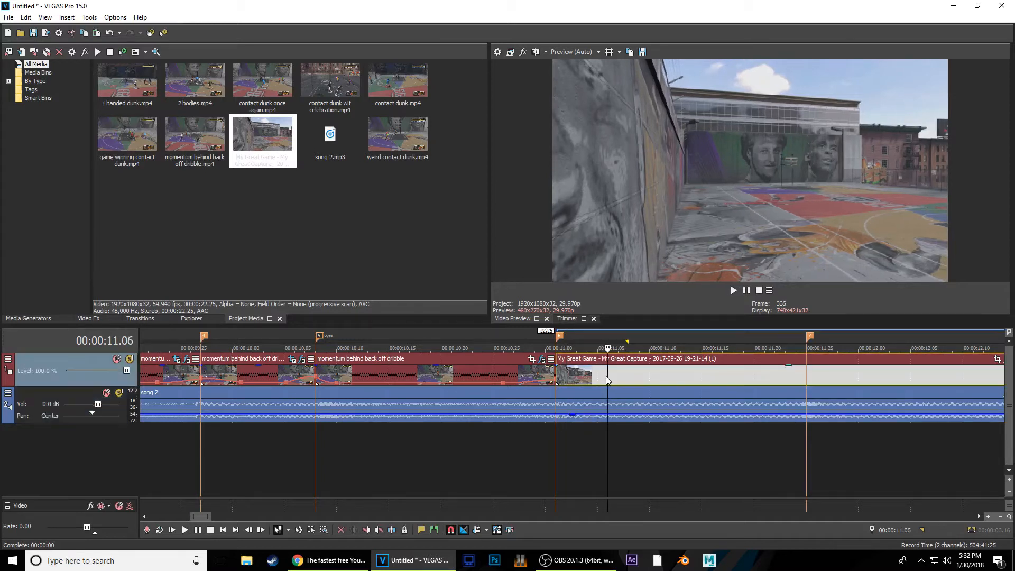
scroll(663, 386, "down", 3)
scroll(663, 386, "down", 5)
scroll(485, 394, "up", 3)
scroll(656, 419, "down", 1)
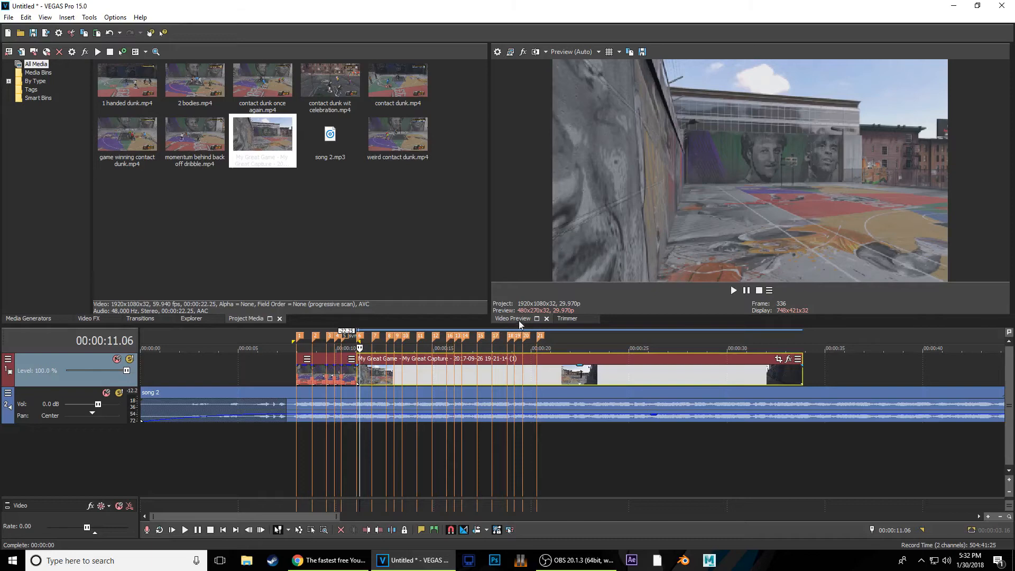
scroll(529, 392, "up", 2)
scroll(599, 383, "down", 2)
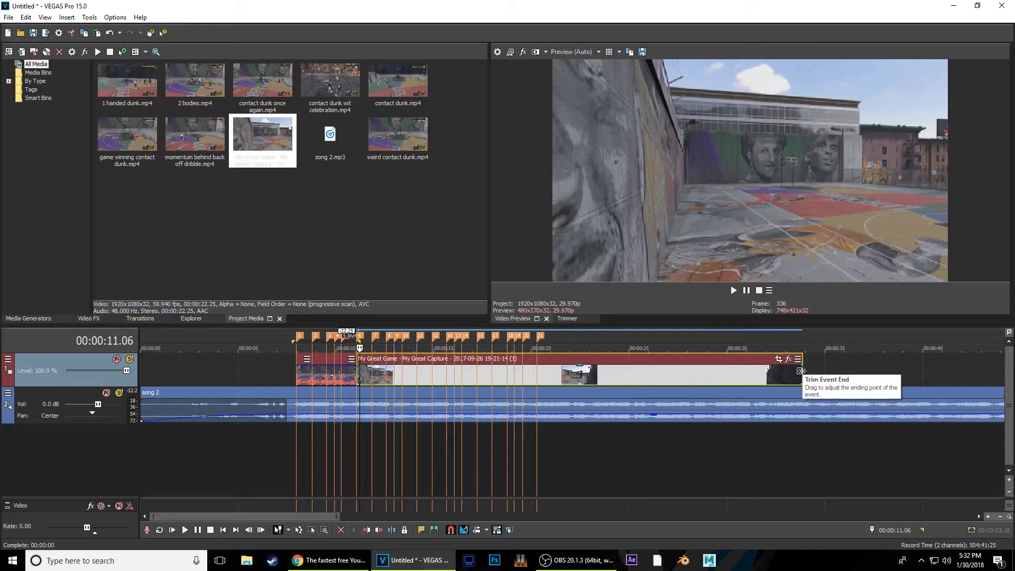
key("ctrl")
key("ctrl")
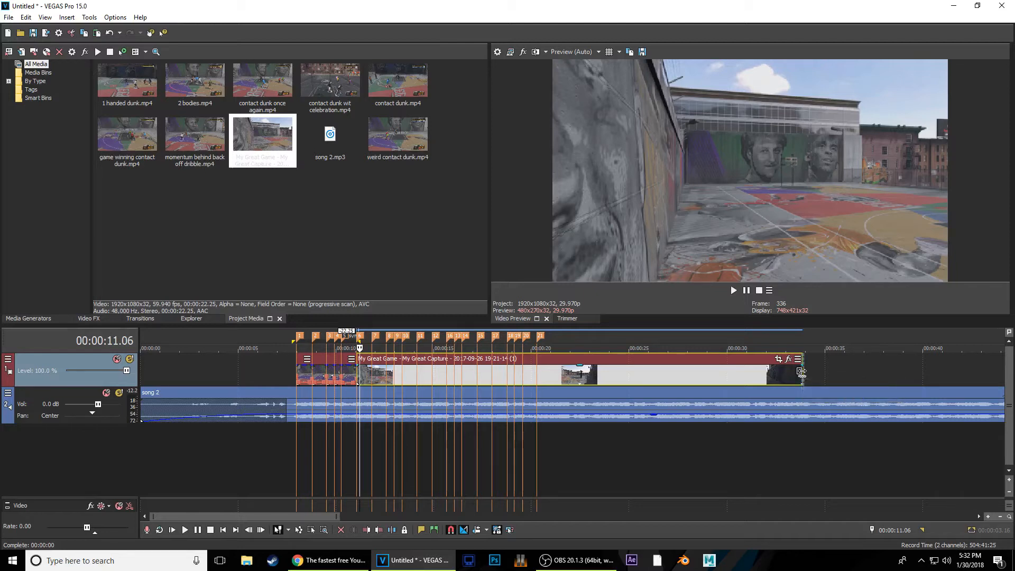
left_click_drag(802, 372, 468, 372)
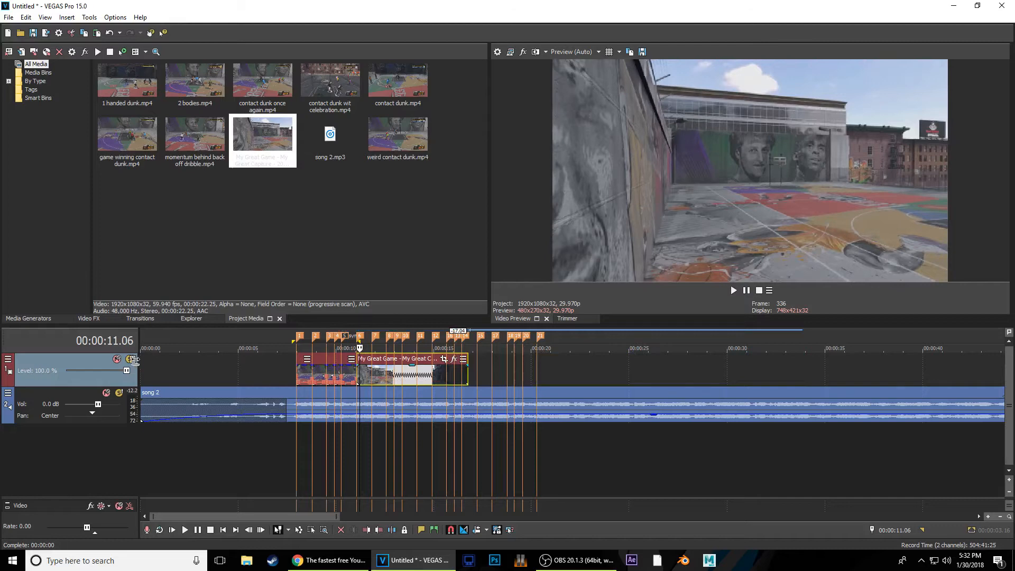
scroll(516, 382, "up", 5)
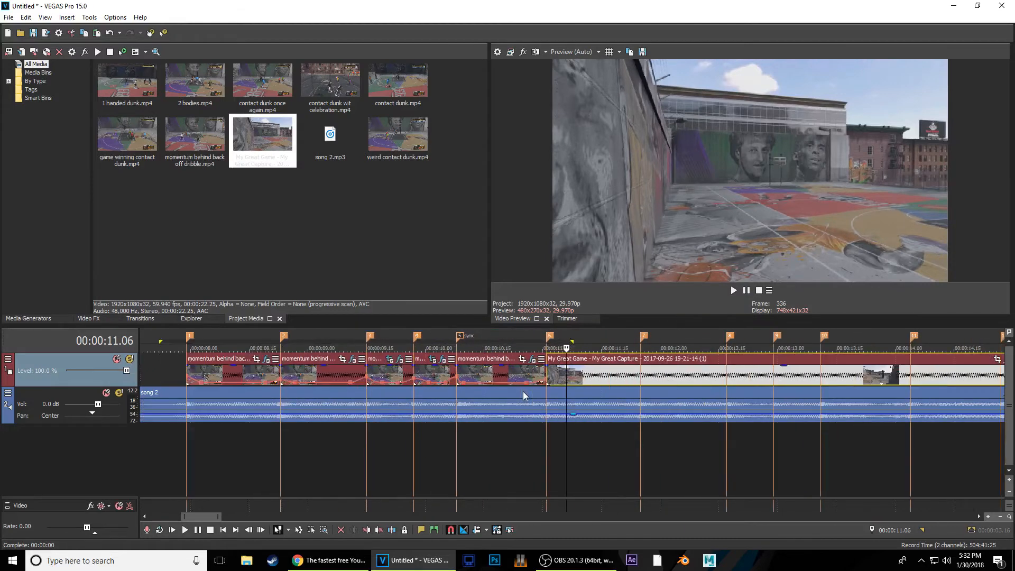
Disable resampling for the park cinematic event
right_click(591, 380)
left_click(623, 541)
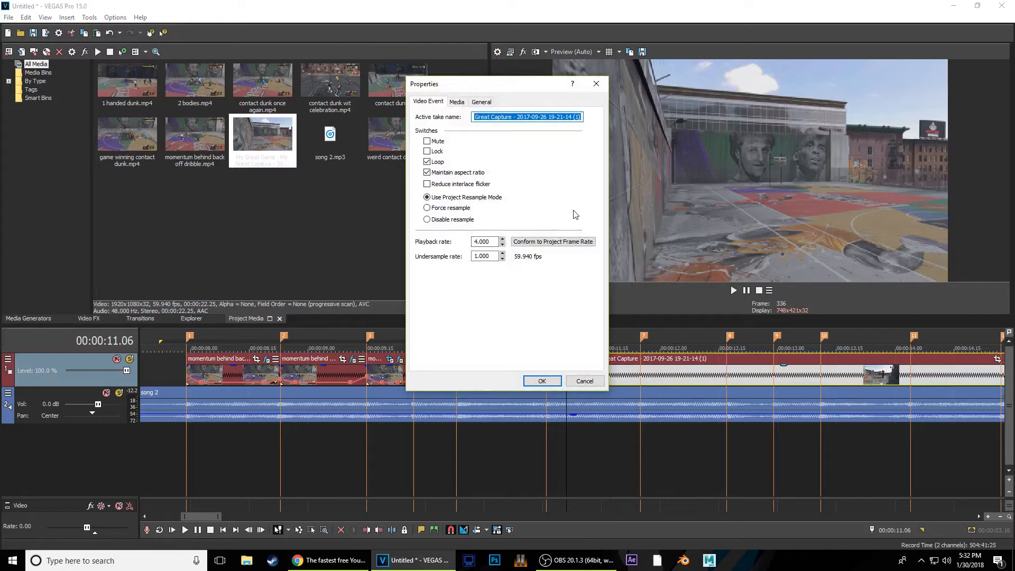
left_click(453, 220)
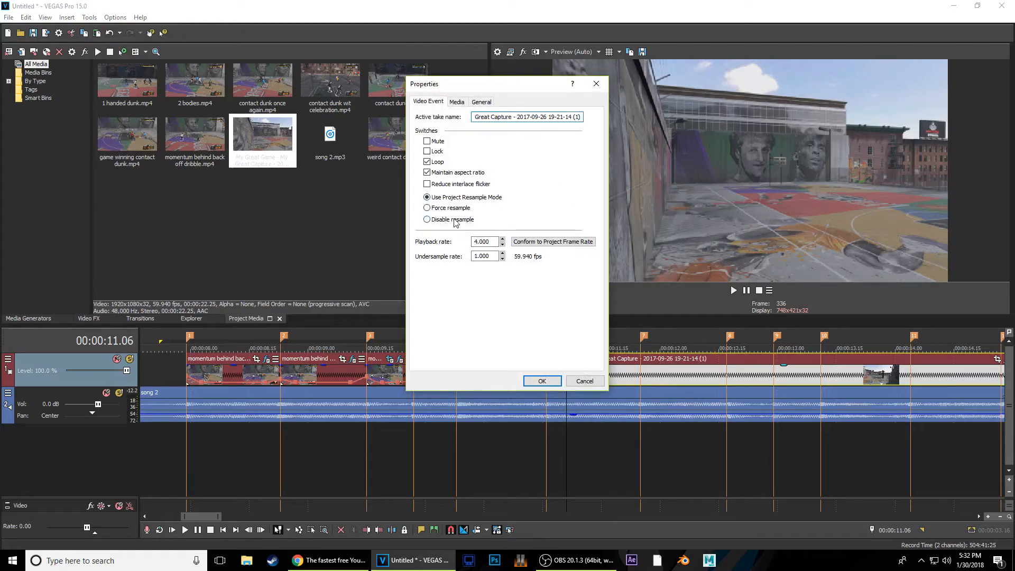
left_click(542, 380)
Disable resampling for all five dribble clips before the park cinematic at once
left_click(249, 371)
left_click(520, 379, "shift")
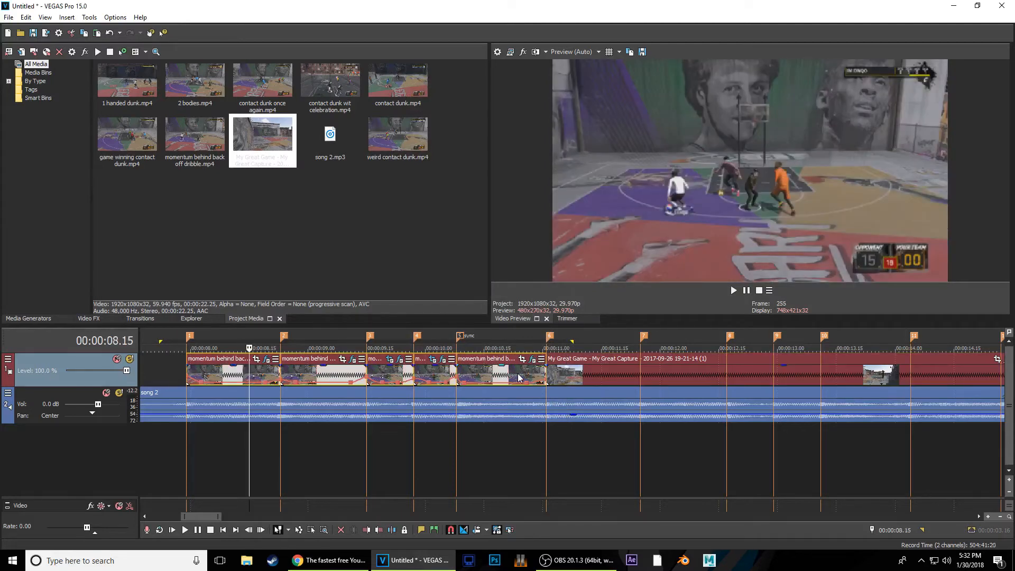
right_click(521, 379)
mouse_move(566, 455)
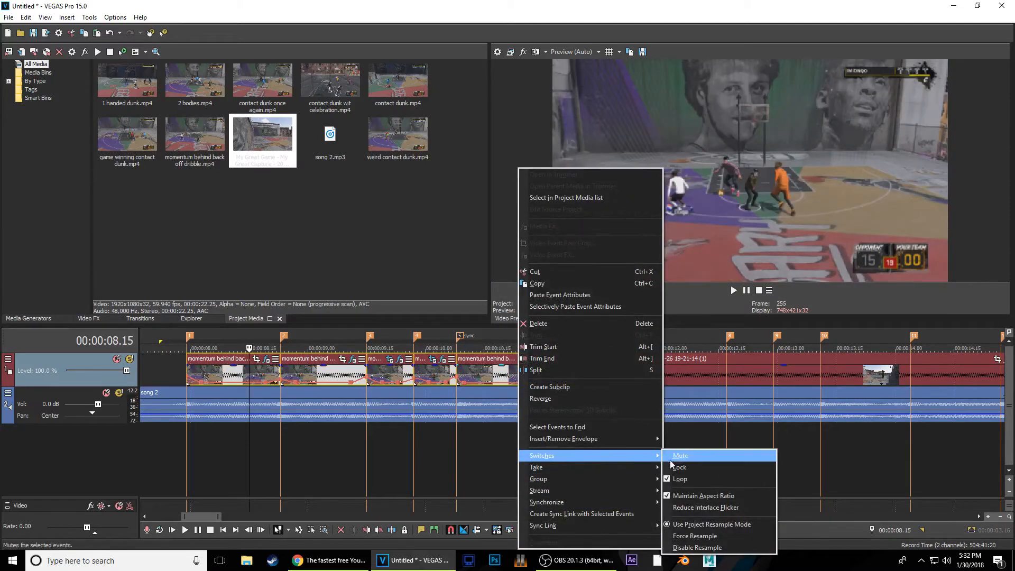
left_click(697, 548)
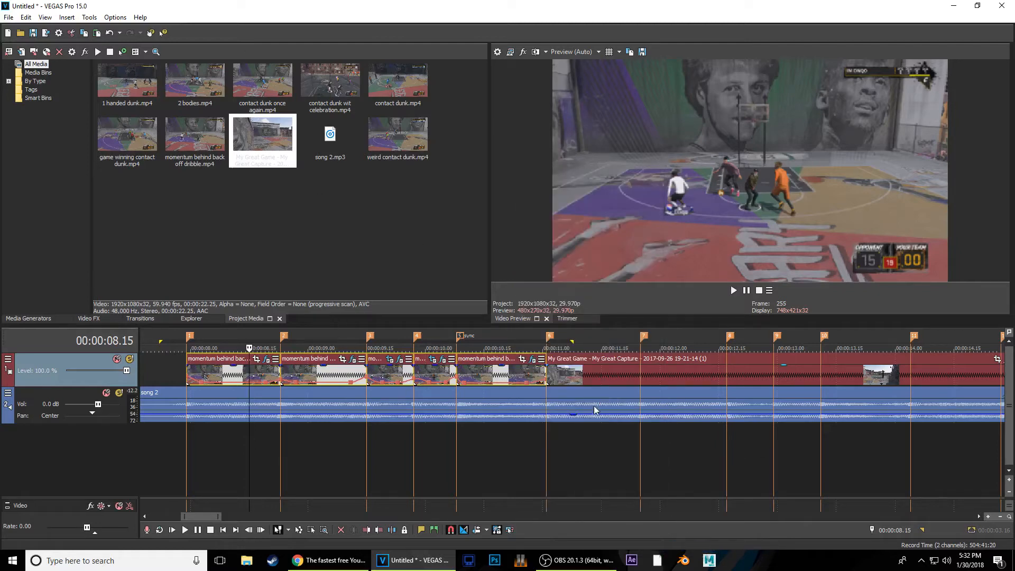
Split the park cinematic at marker 7, at 00:00:11.25, and delete the part after the split
left_click(566, 374)
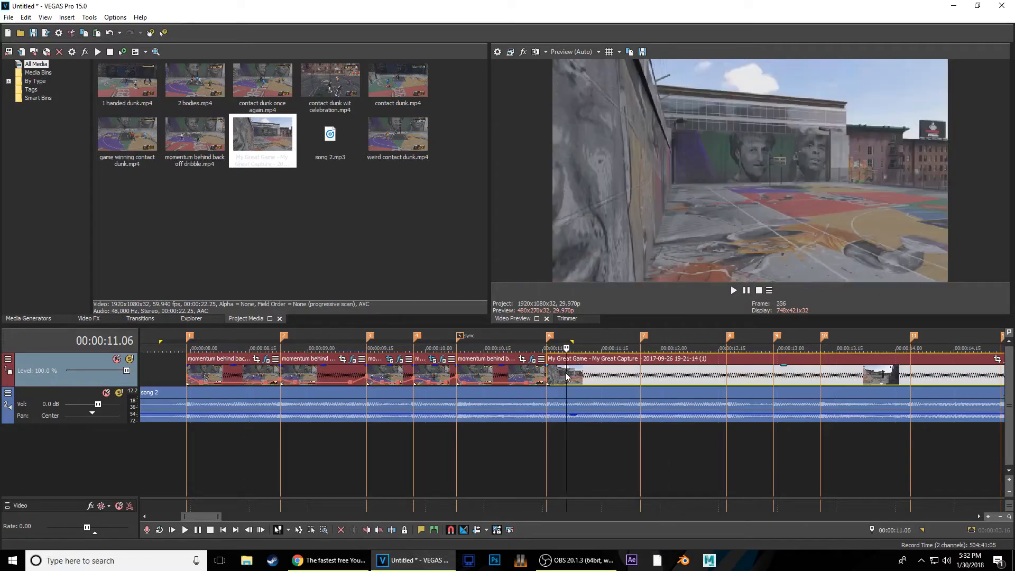
left_click(552, 370)
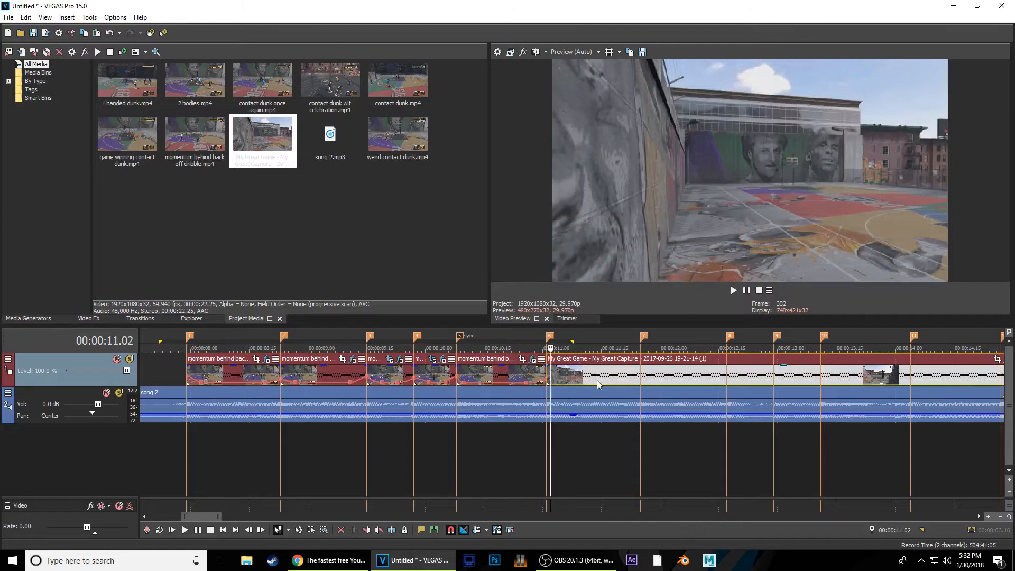
scroll(613, 385, "down", 1)
scroll(639, 393, "up", 1)
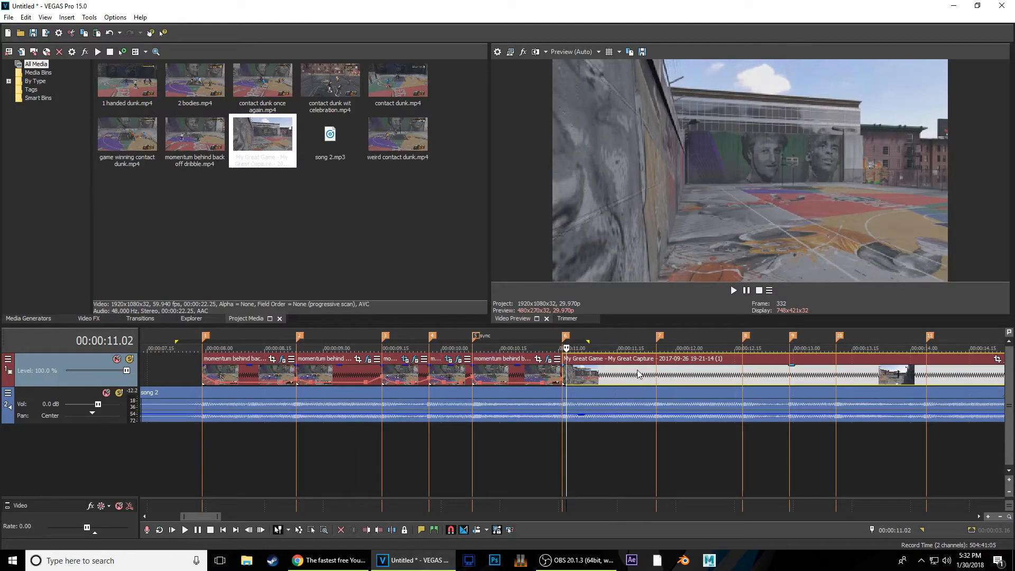
key("Right")
key("Right")
key("Right")
key("Right")
left_click(655, 378)
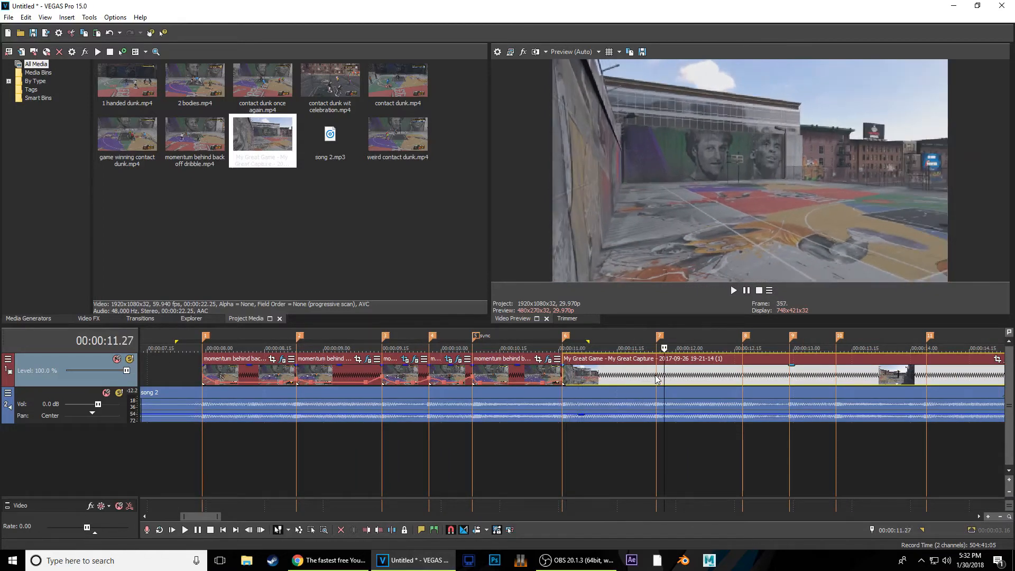
key("s")
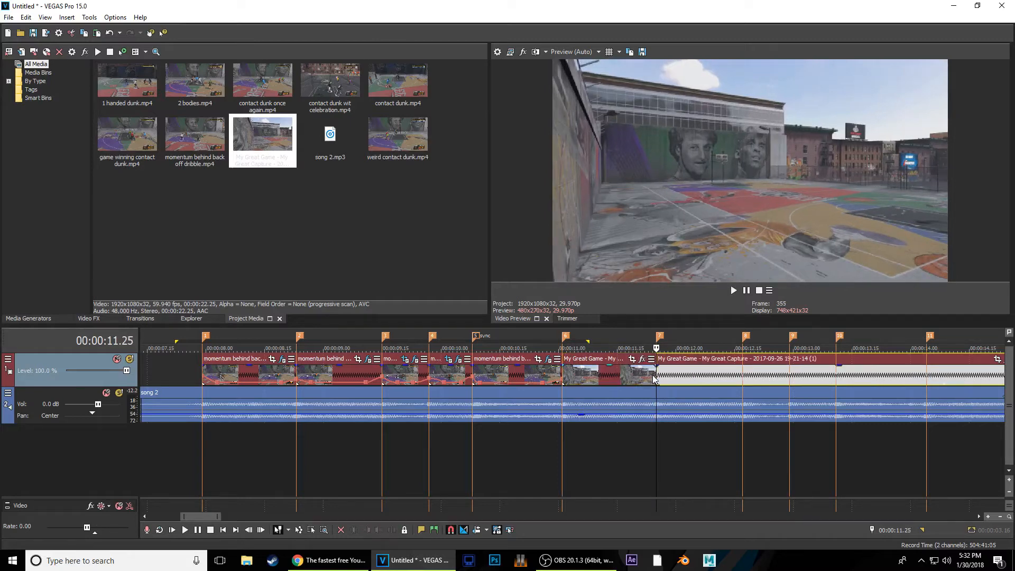
key("Delete")
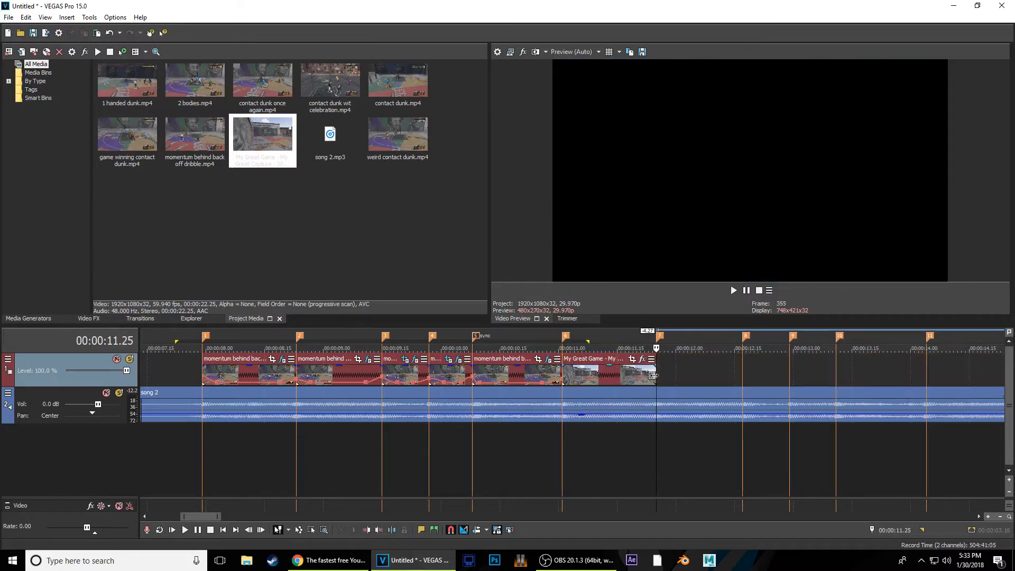
Insert a velocity envelope on the trimmed park cinematic clip
left_click(601, 375)
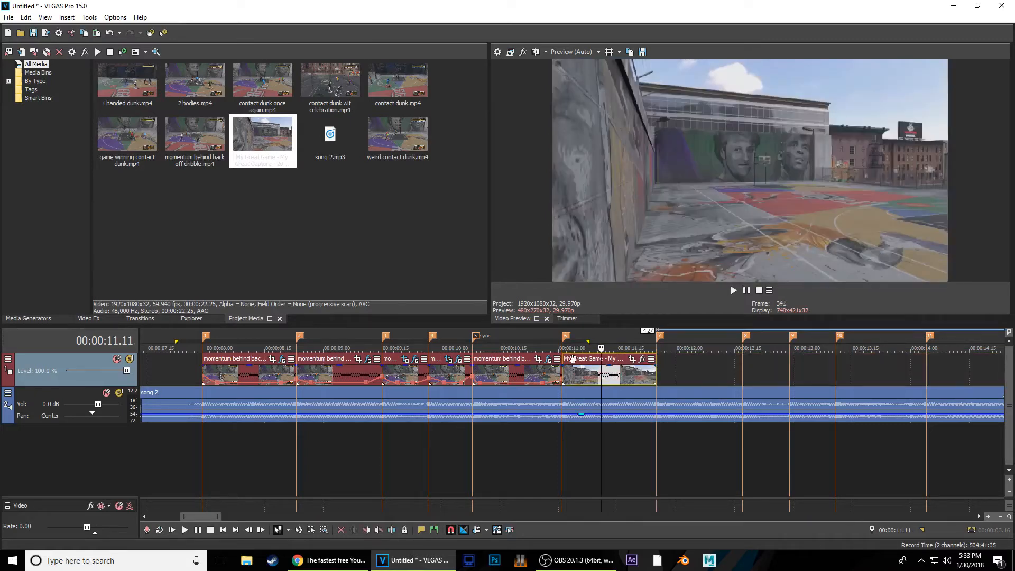
right_click(610, 375)
mouse_move(723, 440)
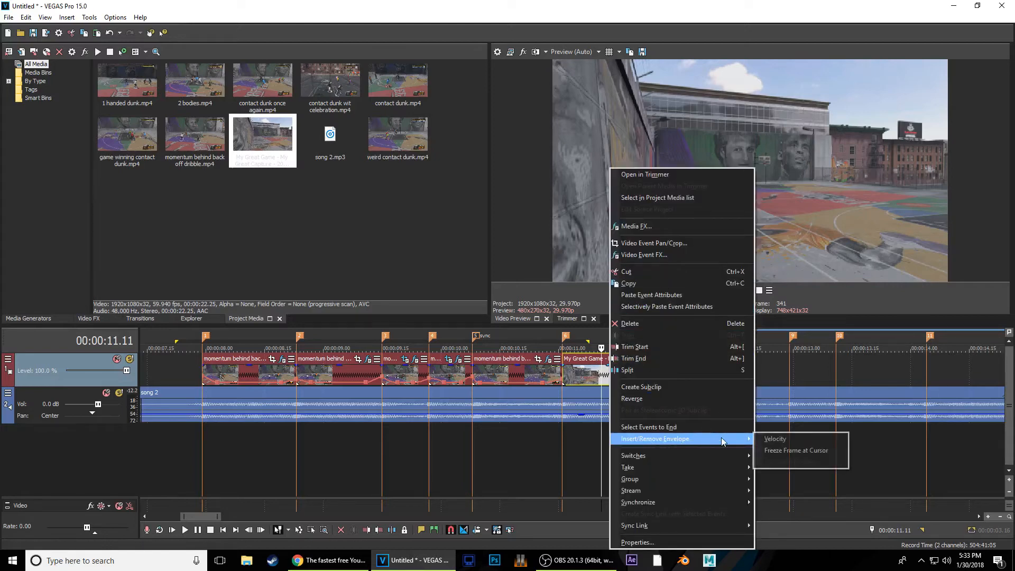
left_click(773, 440)
scroll(671, 439, "up", 3)
Add velocity envelope points on the park clip at 00:00:11.19, six frames before its end, and at 00:00:11.07, near its start
left_click(718, 380)
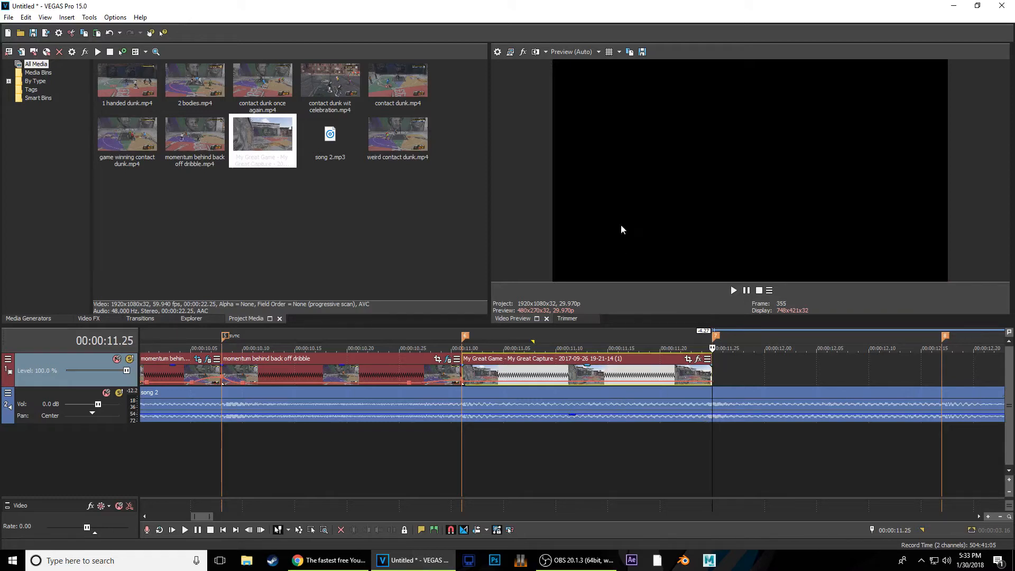
key("Left")
key("Left")
key("Left")
key("Left")
key("Left")
key("Left")
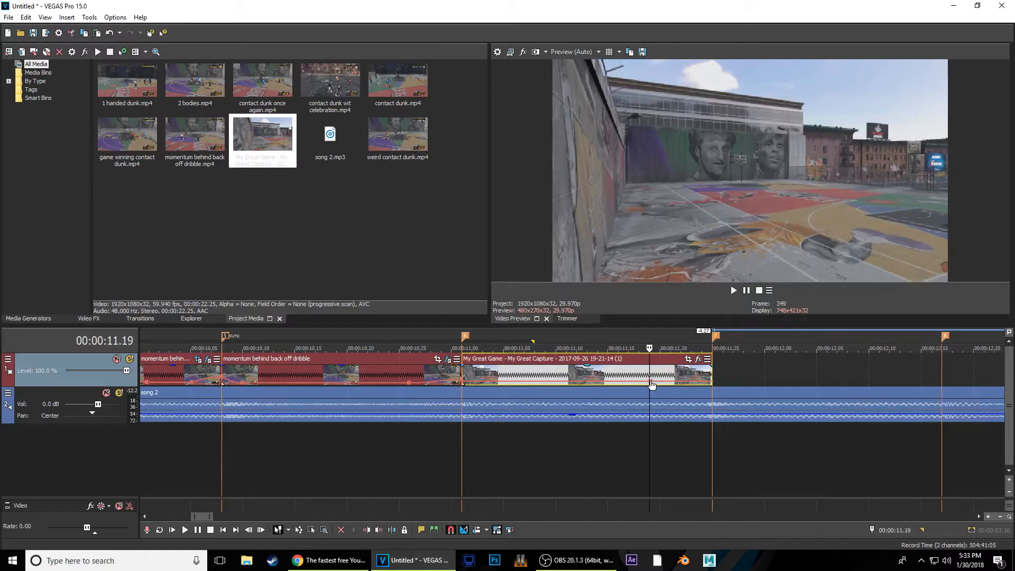
left_click(471, 380)
key("Right")
key("Right")
key("Right")
key("Right")
key("Right")
double_click(525, 381)
Set the park clip's velocity between the two inner points to 71% and raise the envelope at the clip's start and end
left_click_drag(570, 382, 570, 382)
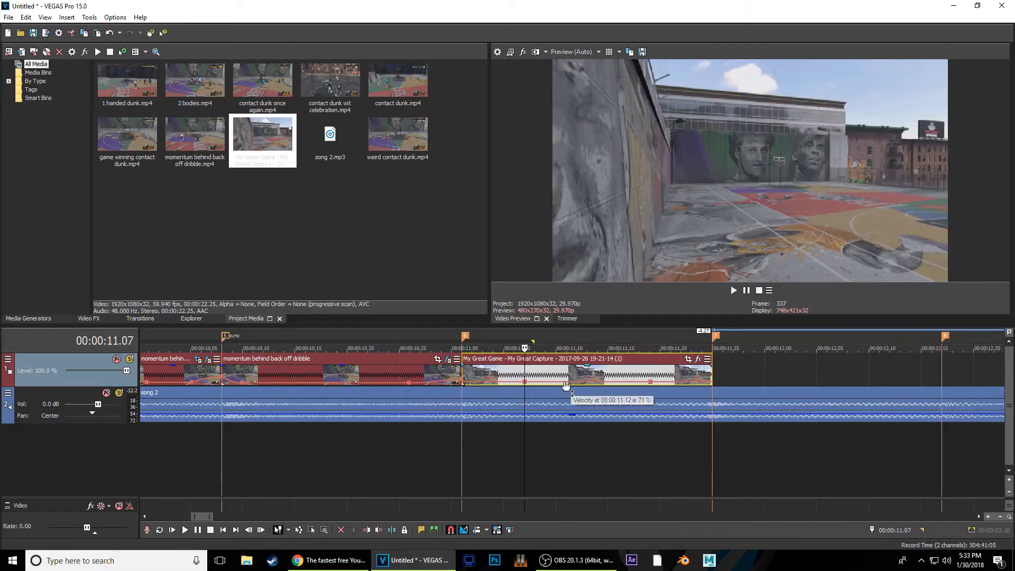
left_click_drag(464, 382, 451, 376)
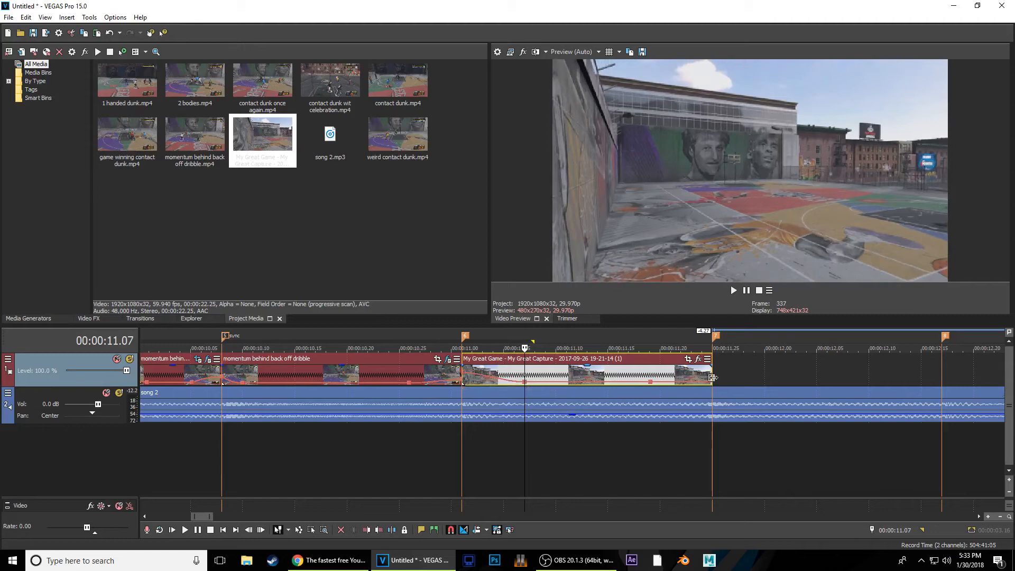
left_click_drag(713, 386, 724, 375)
Step frame by frame through the cut into the park clip to examine its velocity ramp
left_click(452, 440)
key("Right")
key("Right")
key("Right")
key("Right")
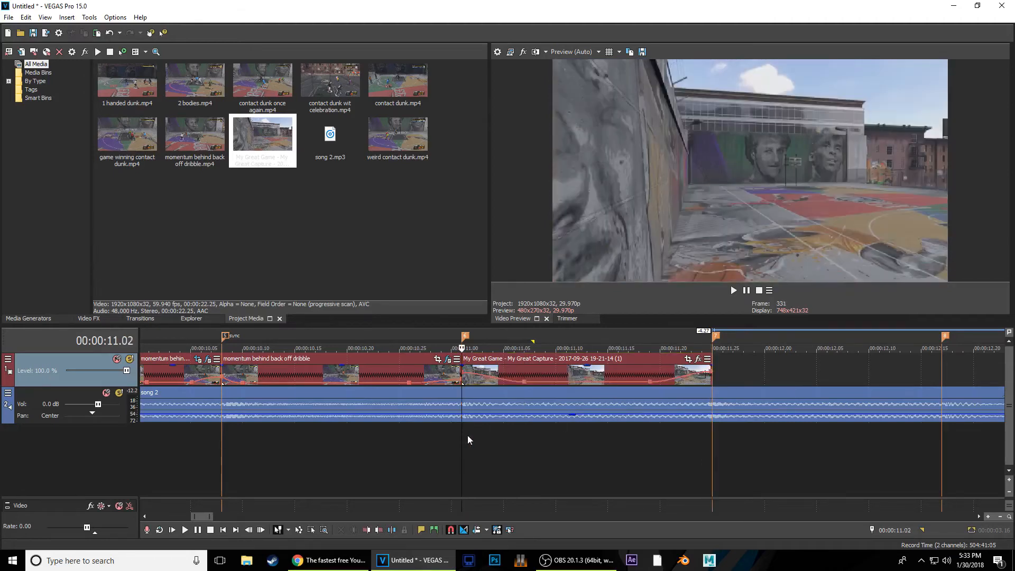
key("Right")
key("Right")
key("Right")
key("Right")
key("Right")
key("Right")
key("Right")
key("Right")
Play back the section from 00:00:10.25 to 00:00:11.27 repeatedly to review the park clip's speed ramp
left_click_drag(400, 450, 757, 463)
key("space")
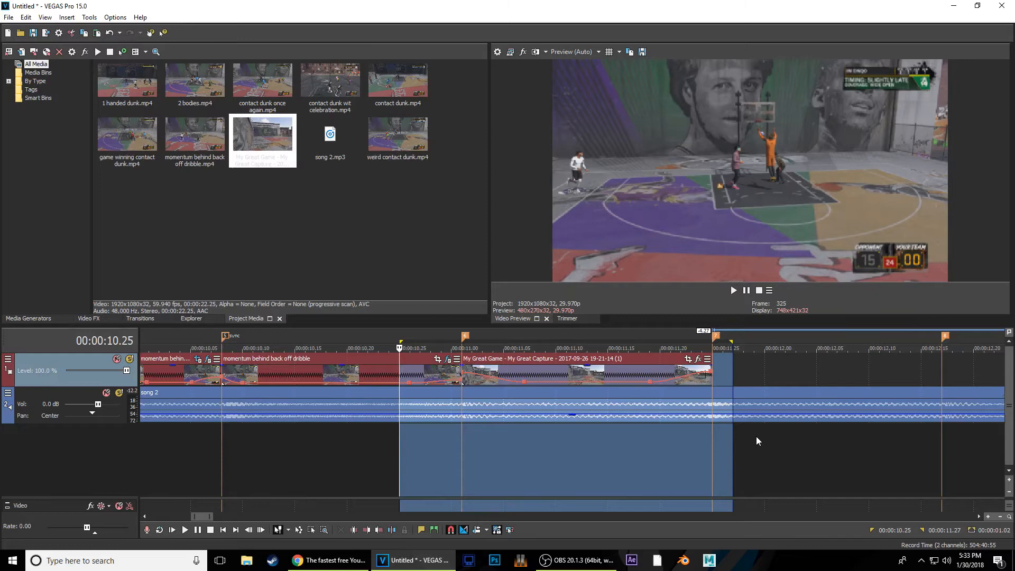
key("space")
key("space")
key("space")
key("space")
key("space")
key("space")
Selectively paste only the copied video event effects and effect keyframes onto the park clip
left_click(545, 373)
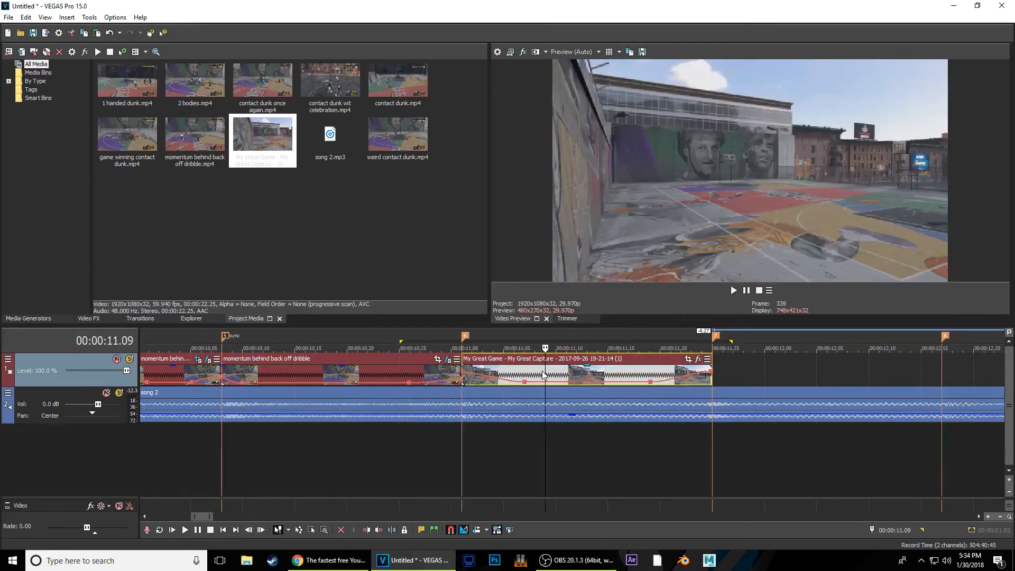
right_click(544, 375)
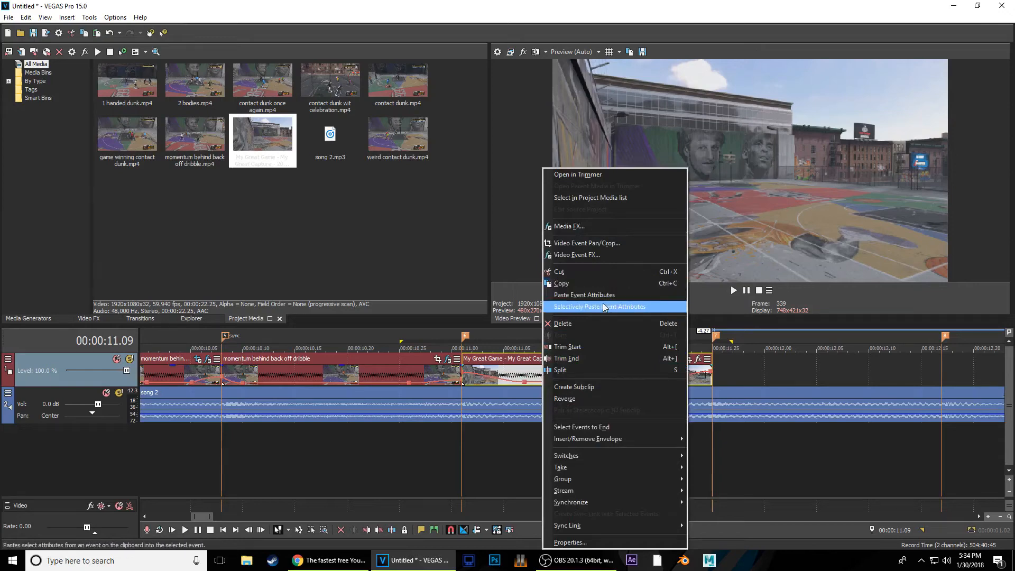
left_click(604, 307)
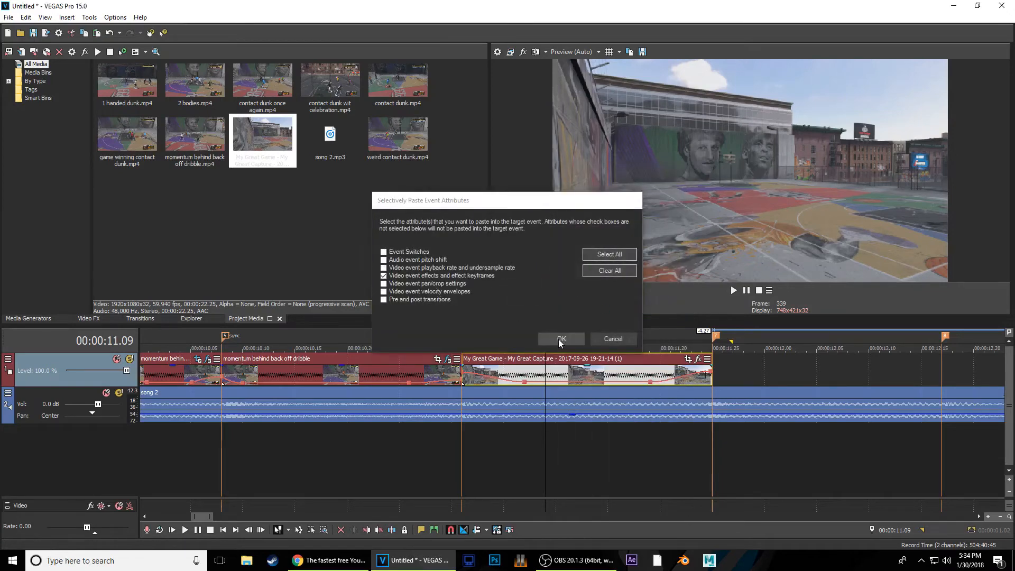
left_click(549, 338)
Play back the section from 00:00:10.23 to 00:00:12.00 to review the pasted effect on the park clip
left_click_drag(379, 479, 775, 476)
key("space")
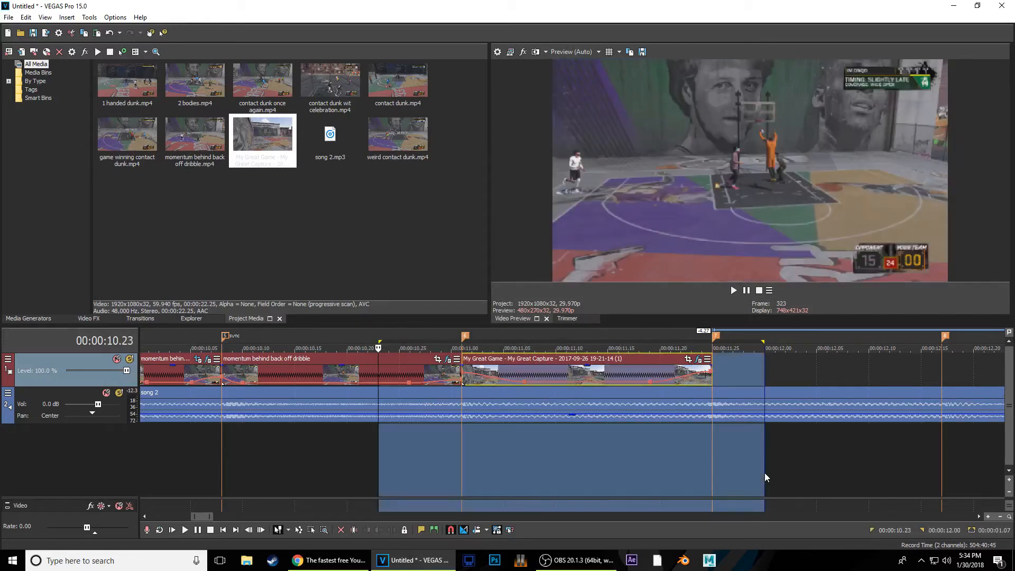
key("space")
Add a pan/crop position keyframe at 00:00:00.20 in the last dribble clip before the park cinematic
left_click(431, 374)
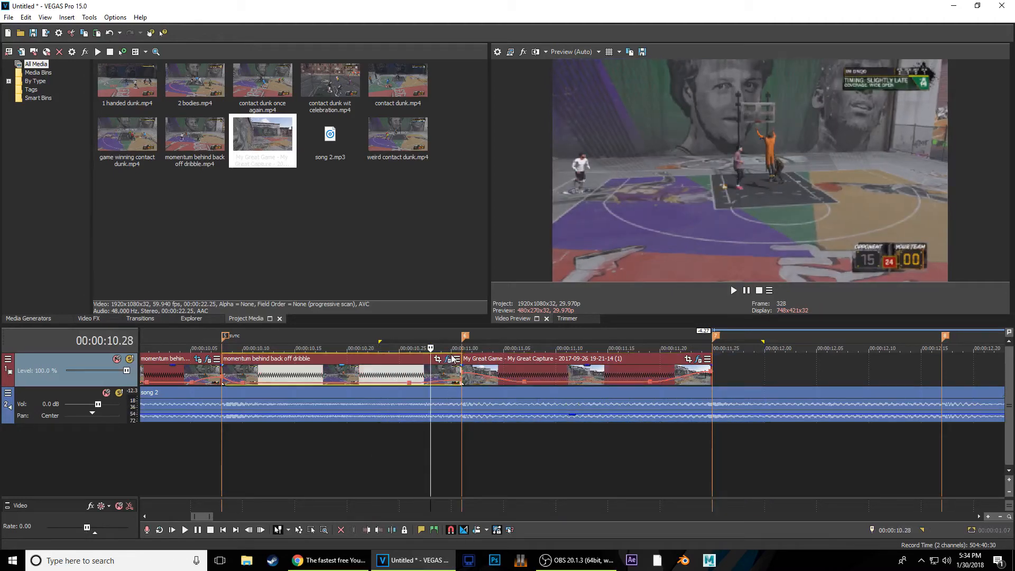
left_click(437, 361)
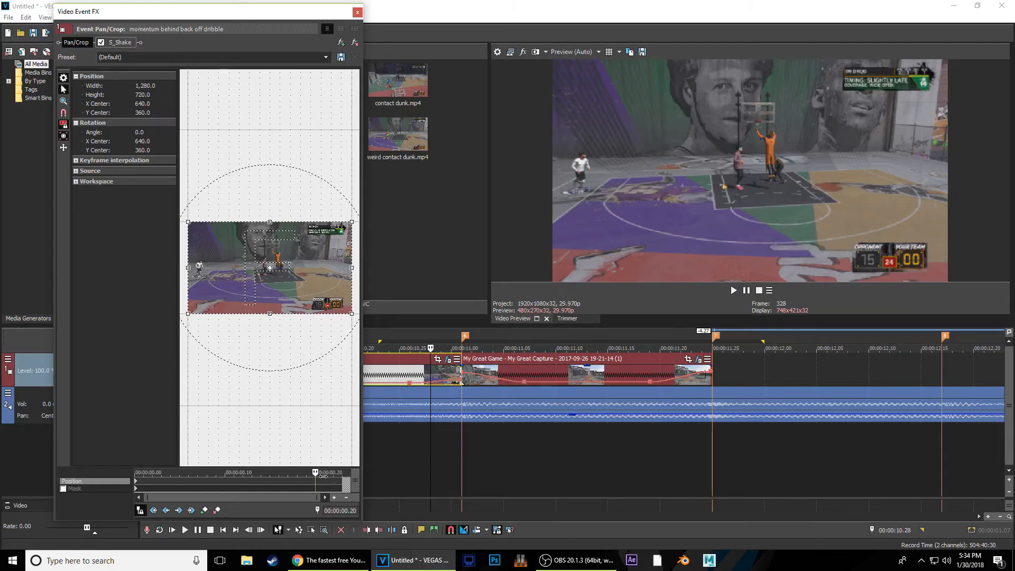
left_click(341, 472)
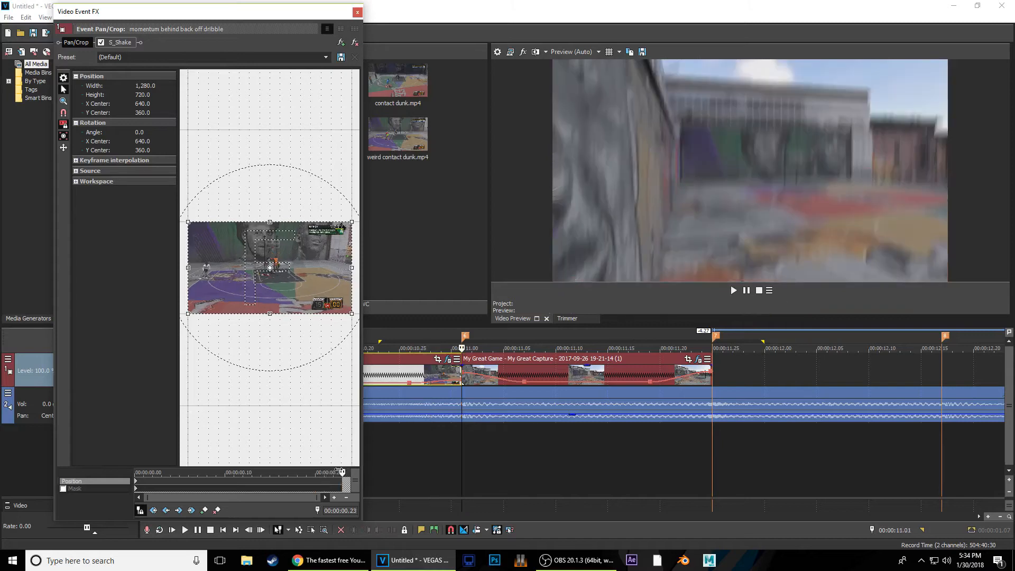
key("Left")
key("Left")
left_click(315, 470)
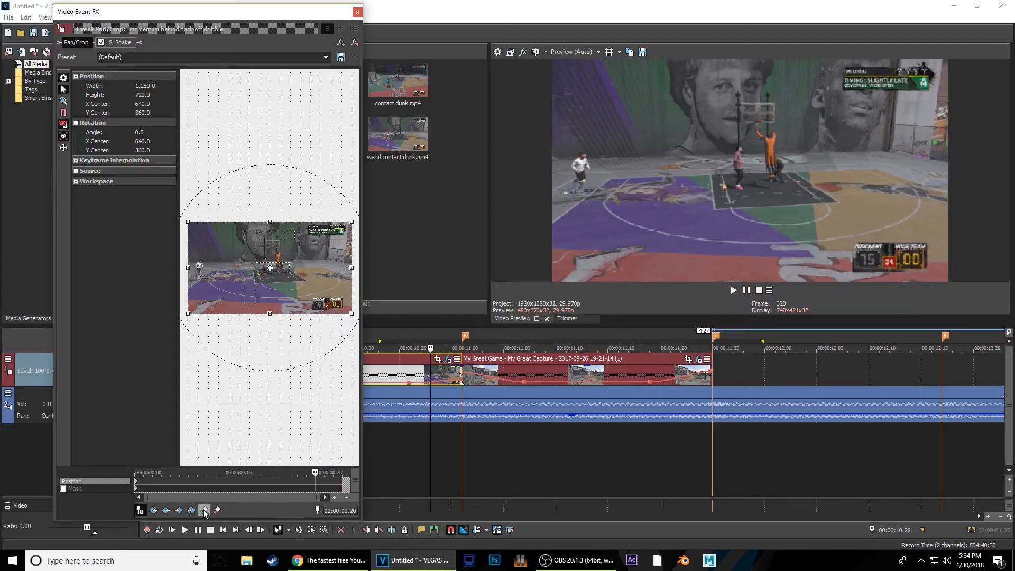
Zoom in the last dribble clip's crop at 00:00:00.23 to a width of about 337.7 and height of about 189.9
left_click(332, 473)
left_click(333, 473)
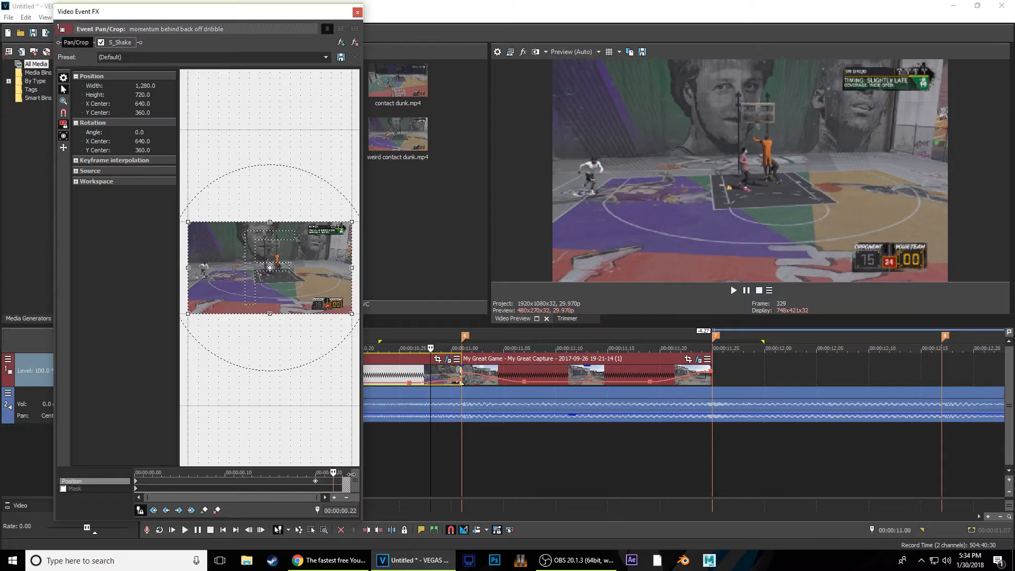
left_click(349, 474)
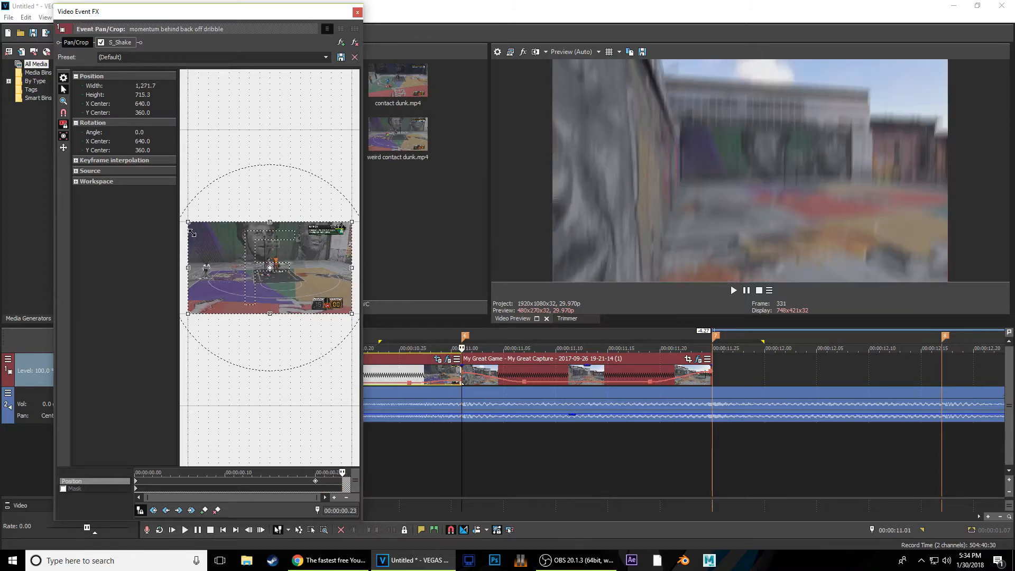
left_click_drag(198, 243, 223, 255)
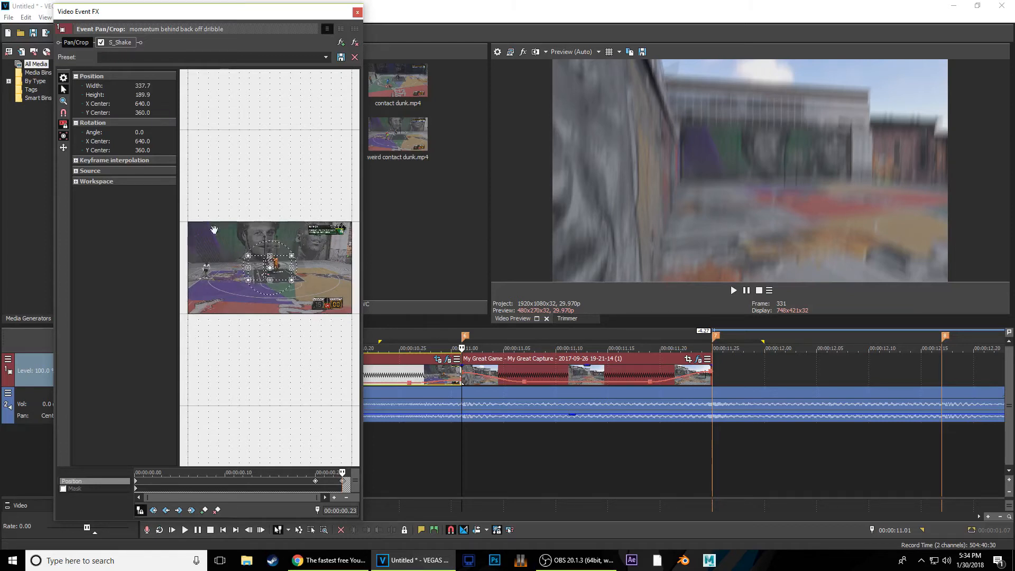
left_click(358, 12)
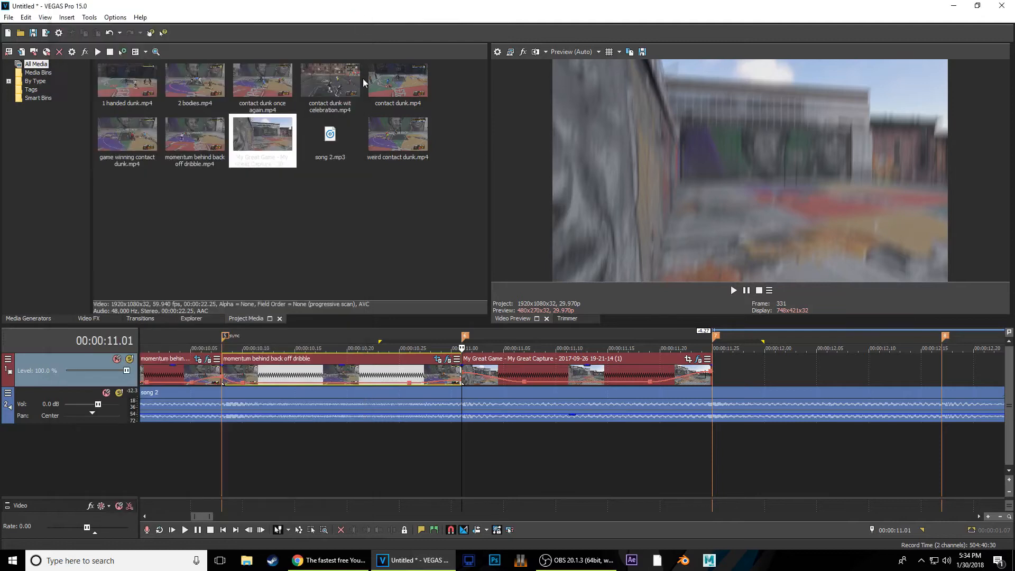
left_click(528, 363)
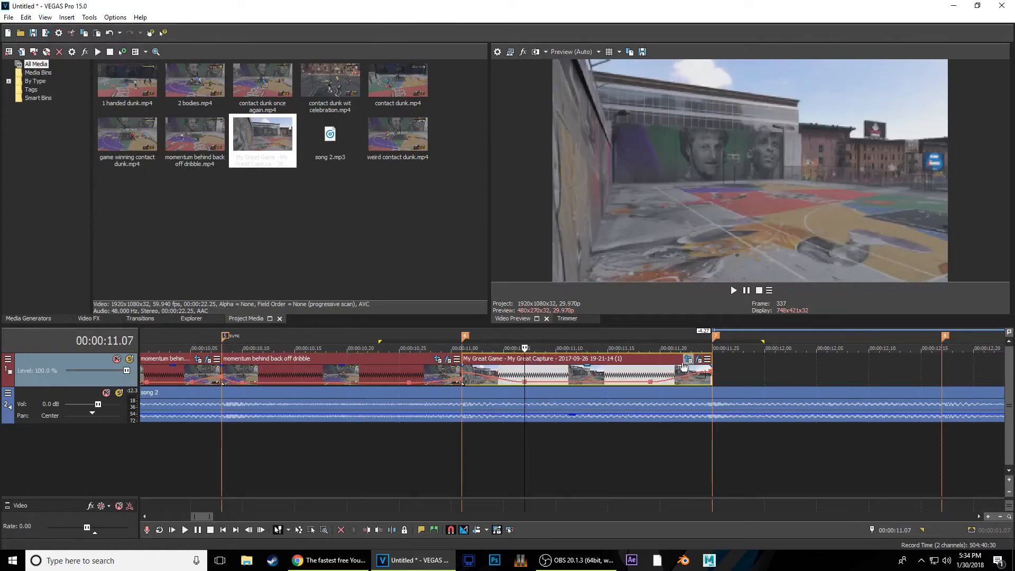
left_click(686, 363)
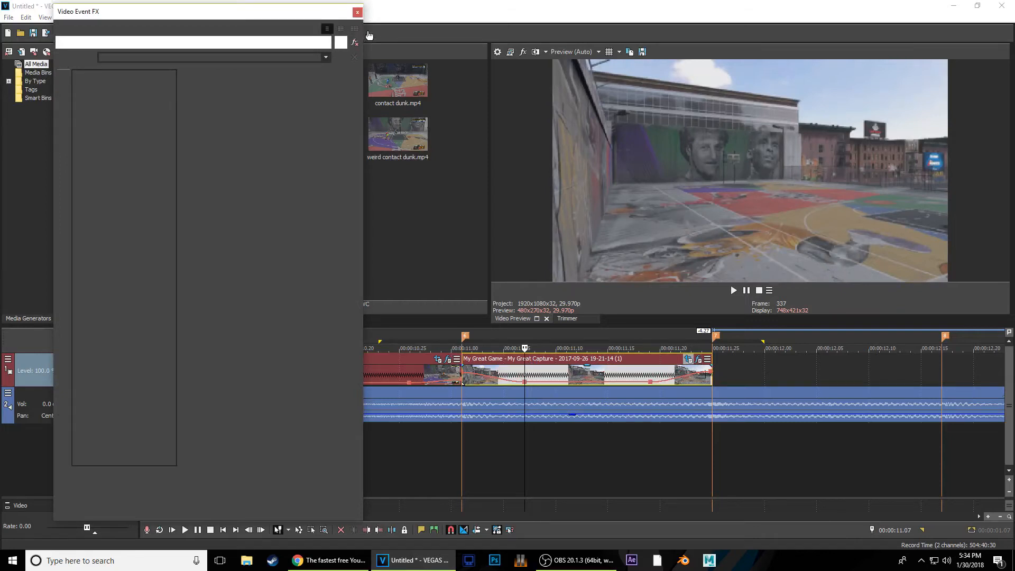
left_click(358, 12)
Play back the section from 00:00:10.20 to 00:00:12.00 to review the zoom transition into the park clip
left_click_drag(347, 428, 766, 463)
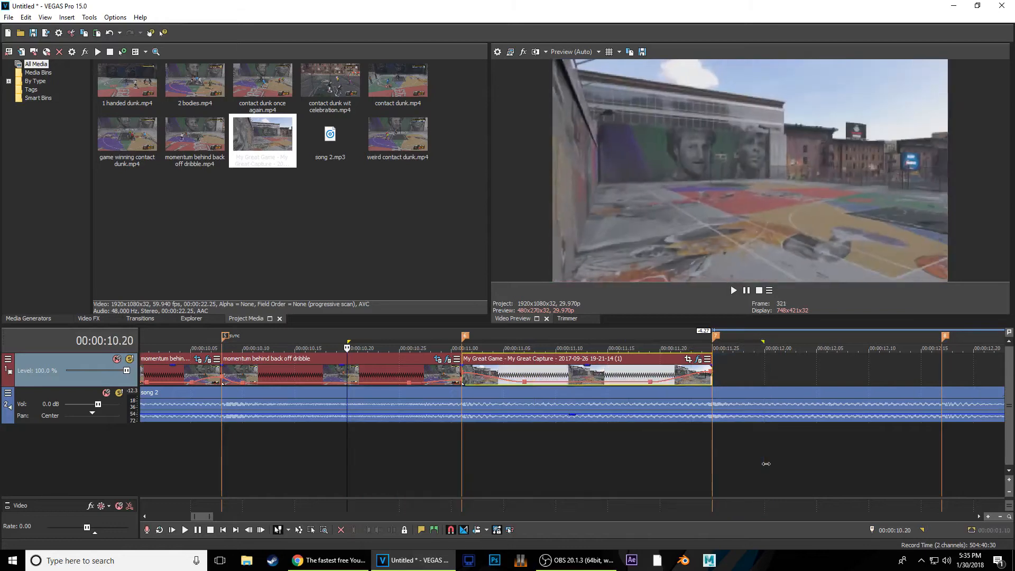
key("space")
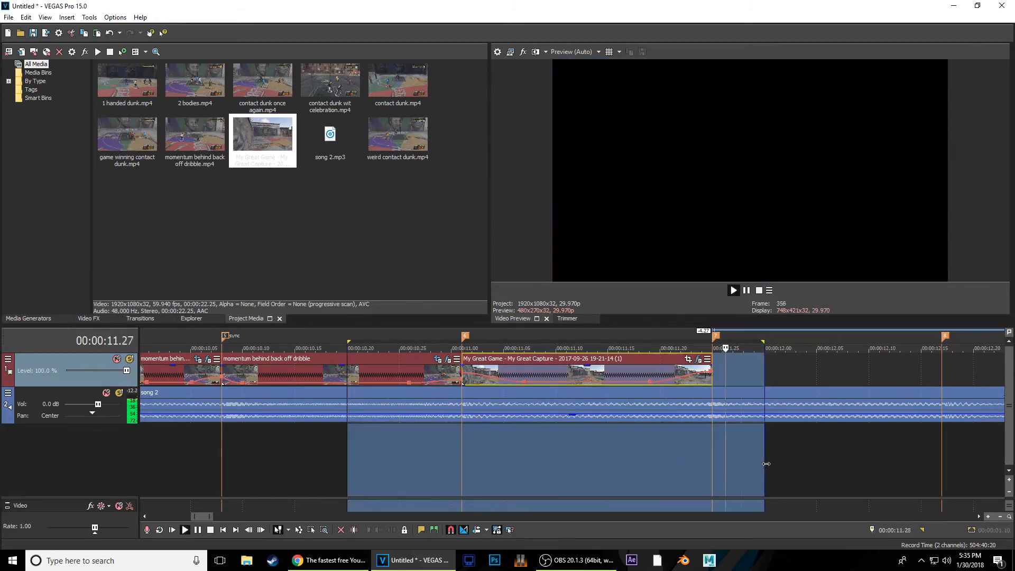
Replay the section from 00:00:10.20 to recheck the zoom transition and the shake on the park clip
key("space")
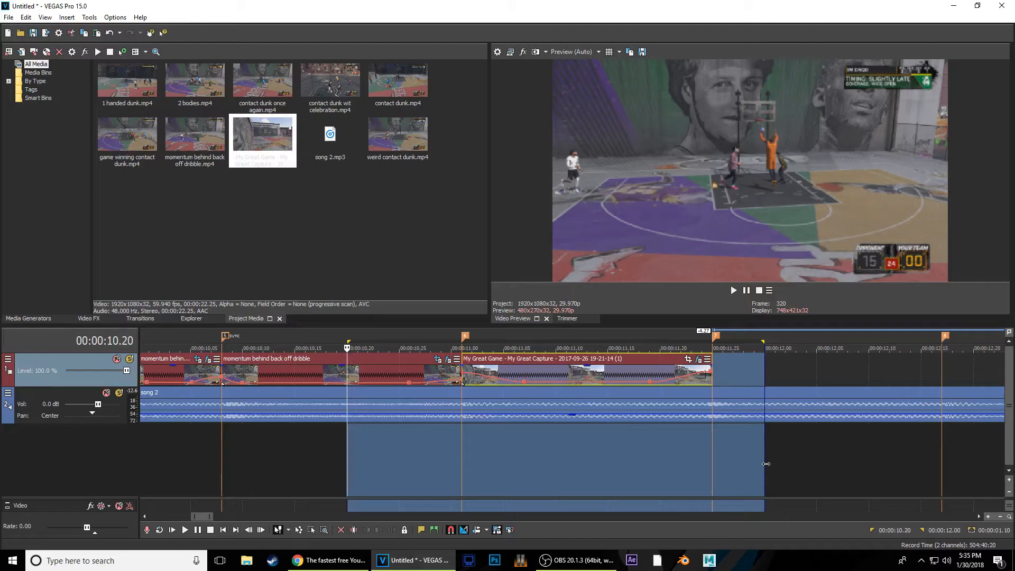
key("space")
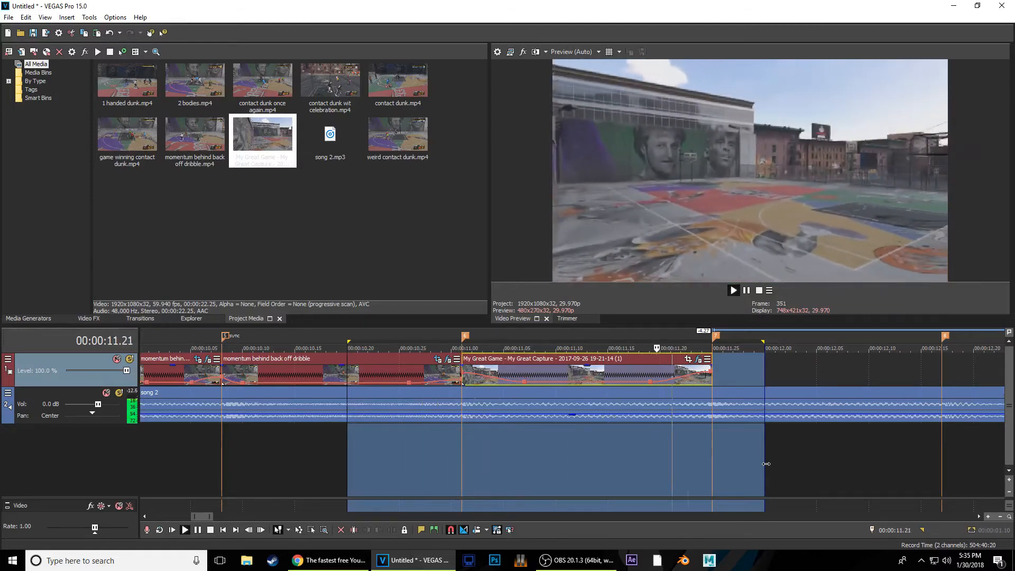
key("space")
Place weird contact dunk.mp4 on the timeline directly after the park cinematic
left_click(716, 397)
scroll(719, 402, "down", 3)
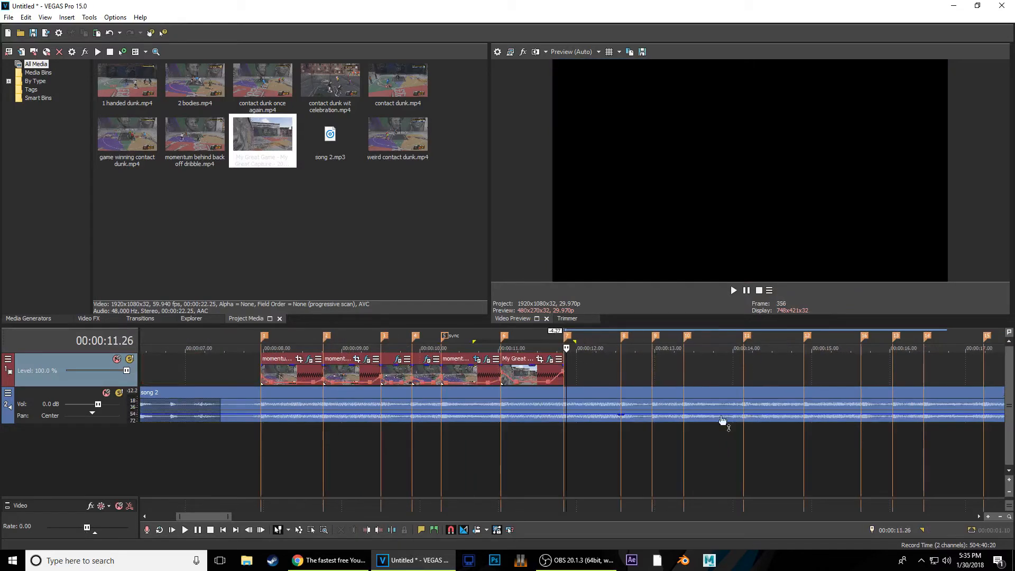
left_click(348, 210)
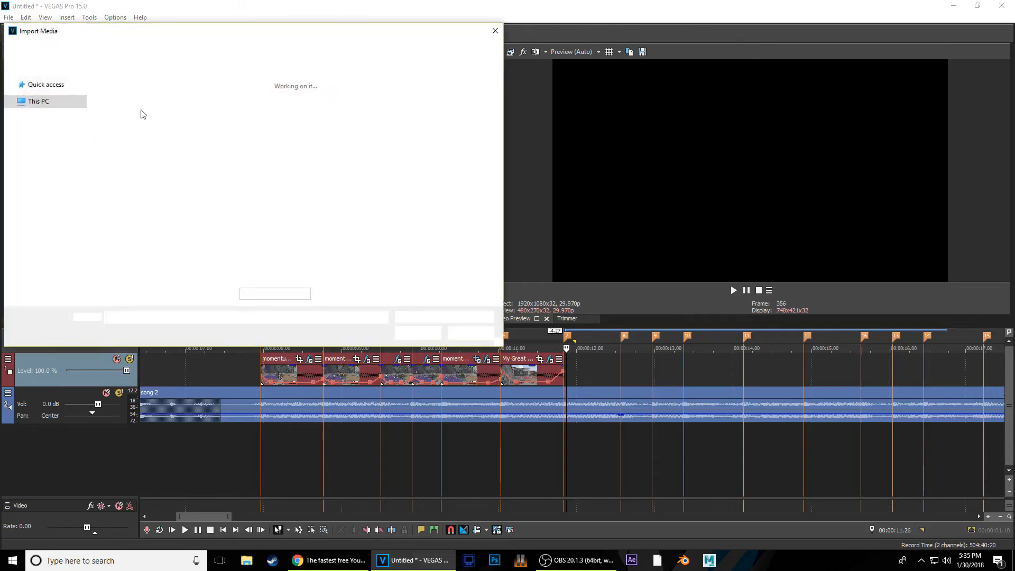
left_click(495, 31)
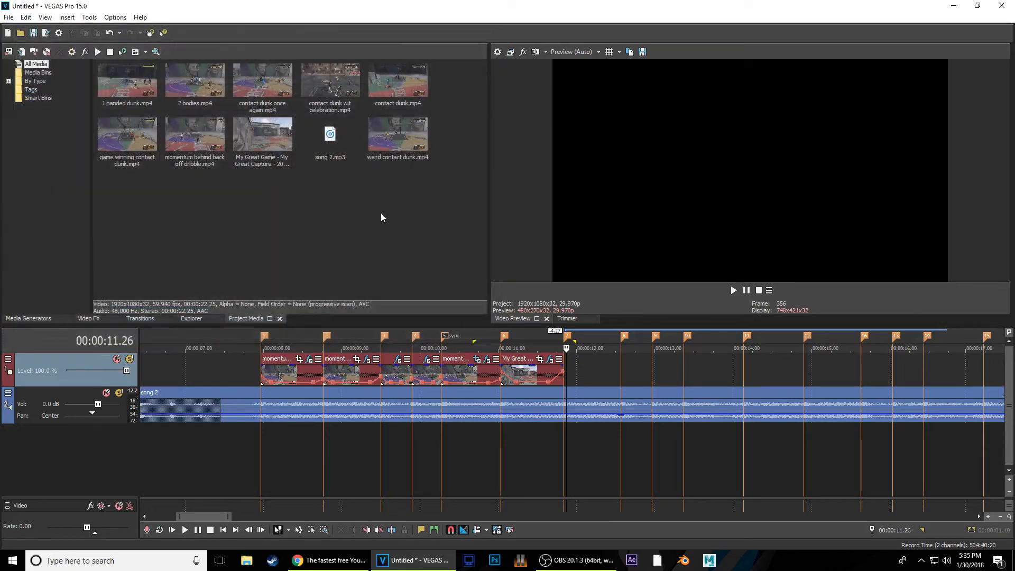
left_click_drag(388, 136, 586, 357)
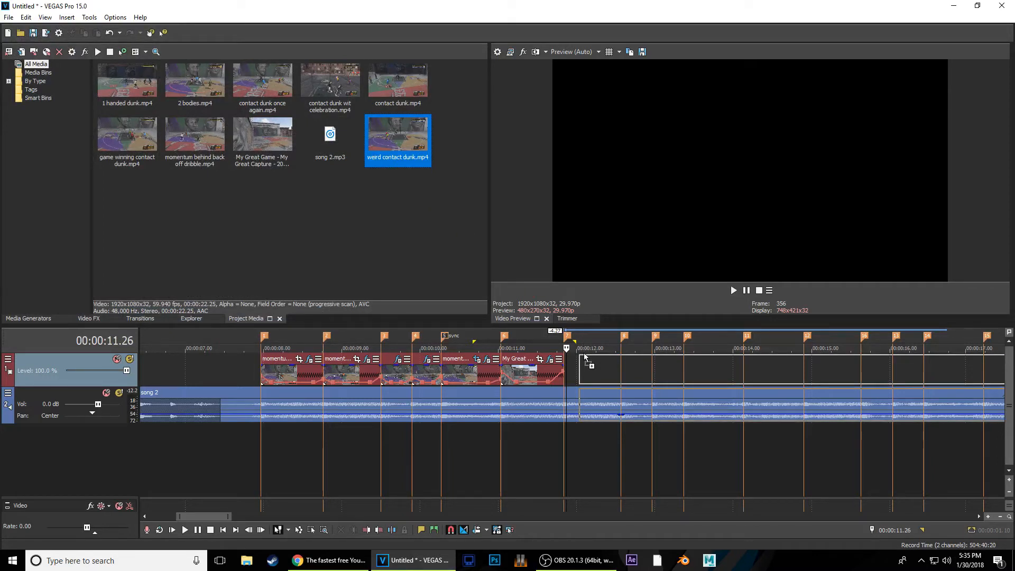
left_click_drag(586, 358, 586, 358)
left_click_drag(584, 358, 575, 359)
Scrub through the weird contact dunk clip up to 00:00:22.23 and delete it from the timeline
left_click(642, 379)
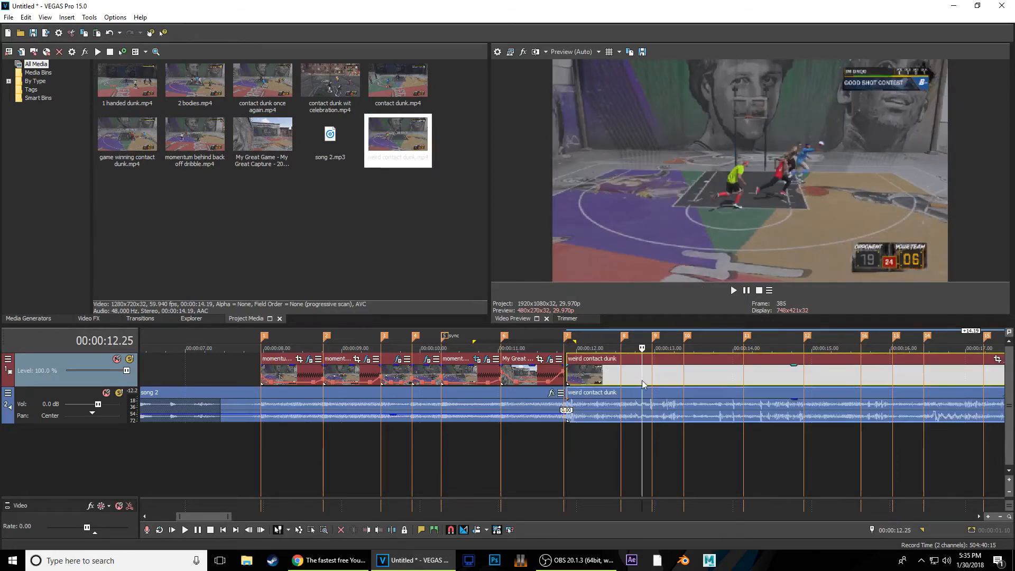
left_click(793, 380)
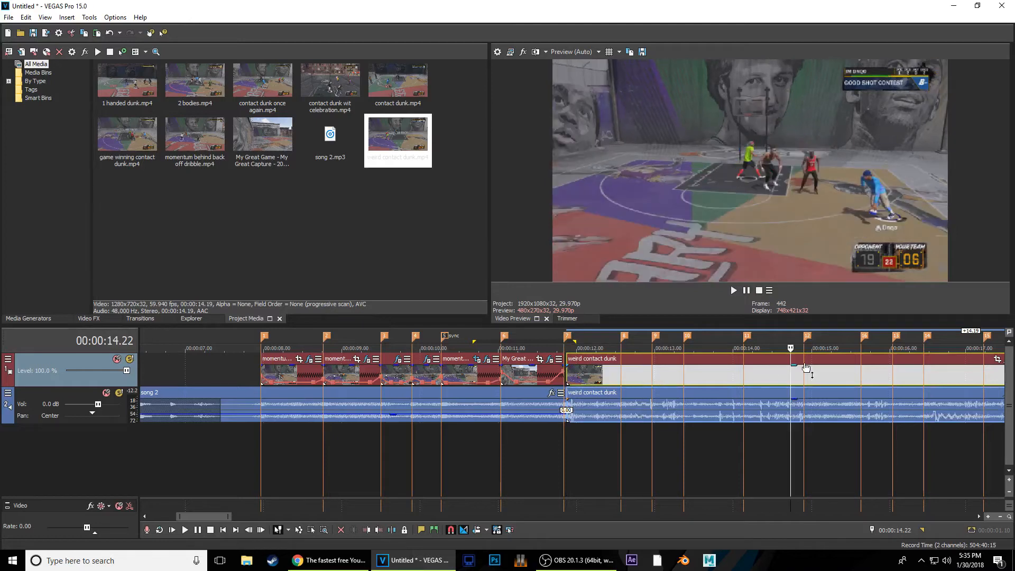
scroll(841, 382, "down", 2)
left_click(730, 382)
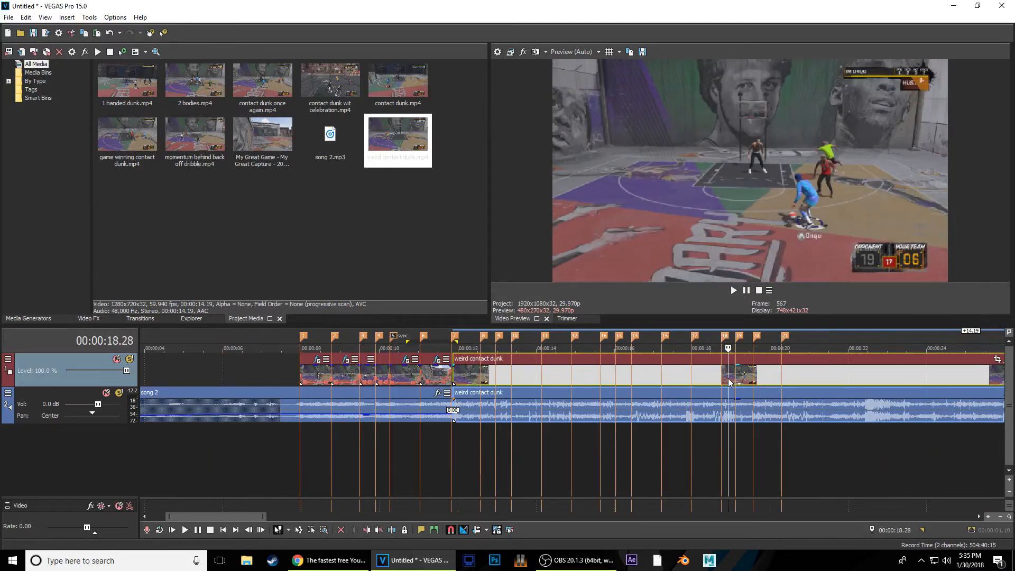
left_click(828, 379)
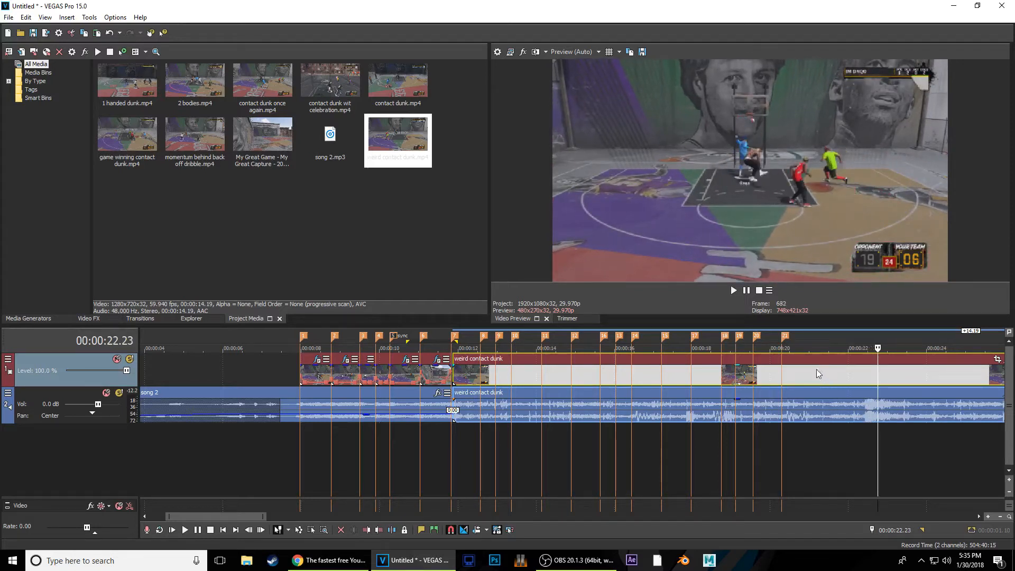
key("Delete")
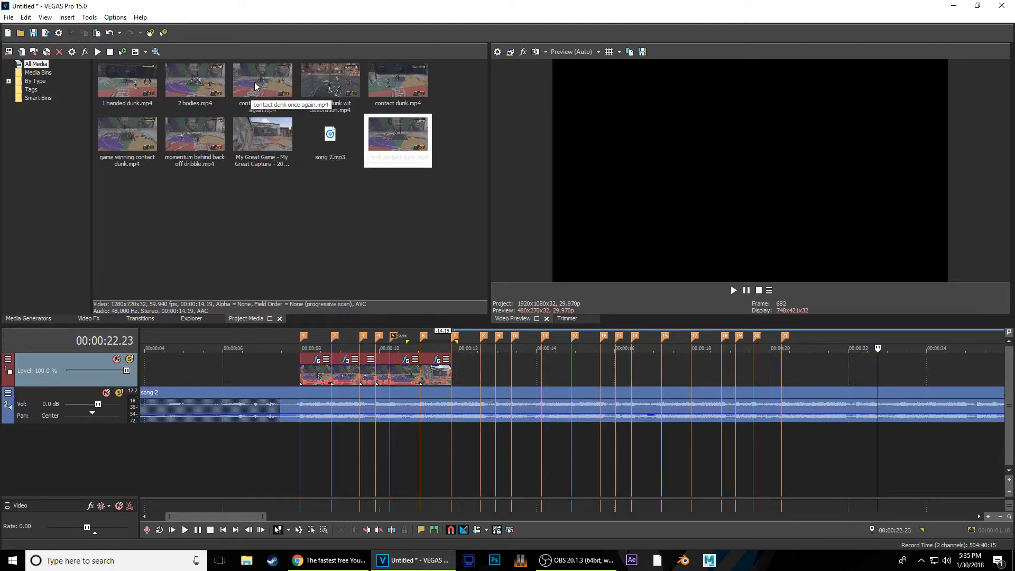
Import athletic finisher dunk.mp4 from the clips for 2k final folder into the project media
left_click(250, 193)
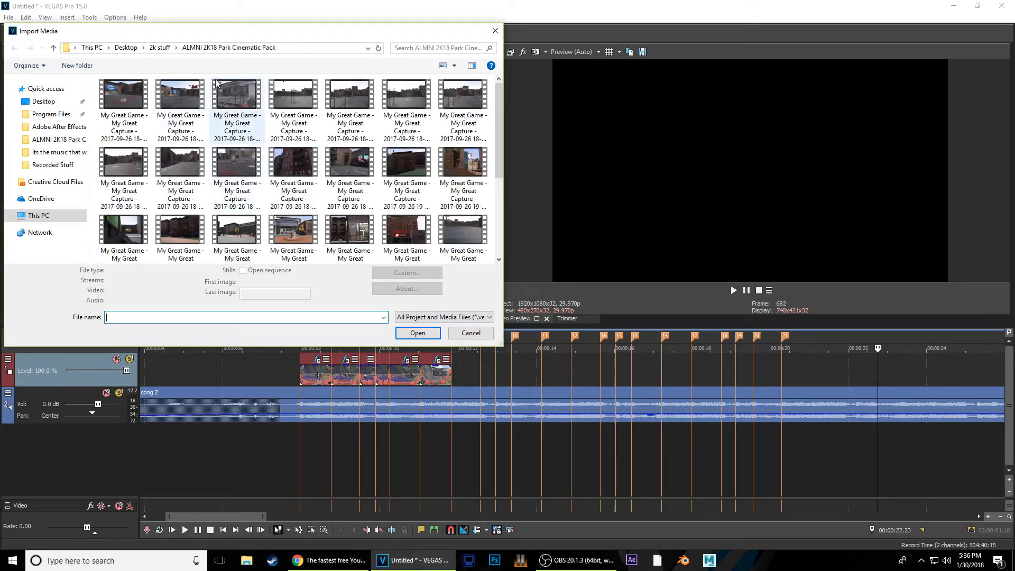
left_click(160, 47)
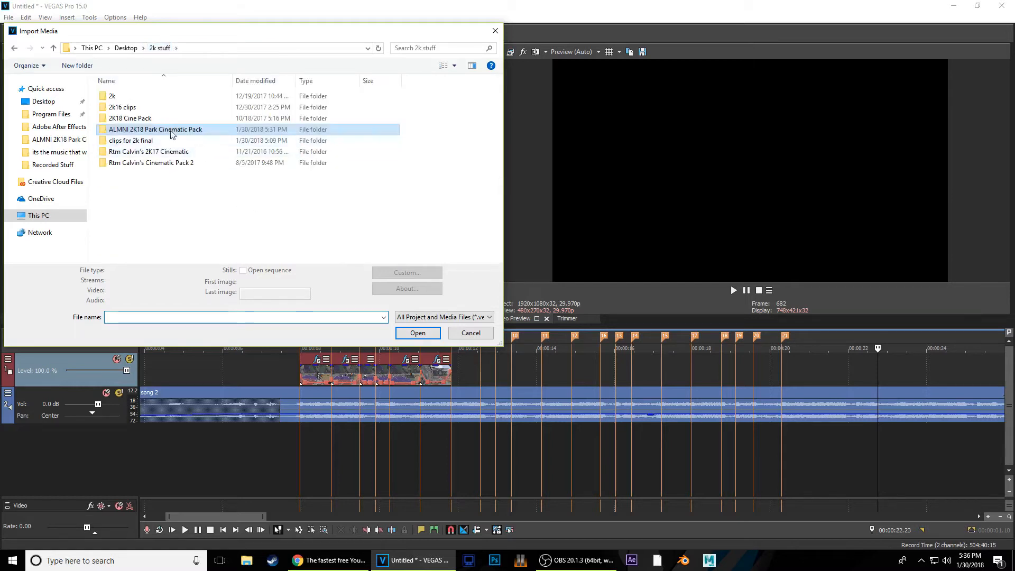
double_click(176, 108)
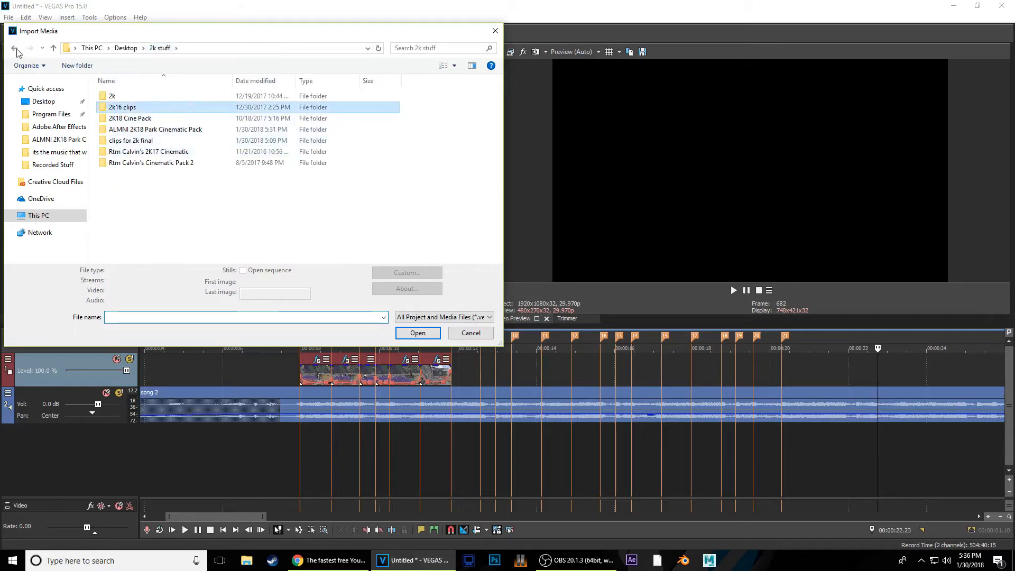
double_click(149, 130)
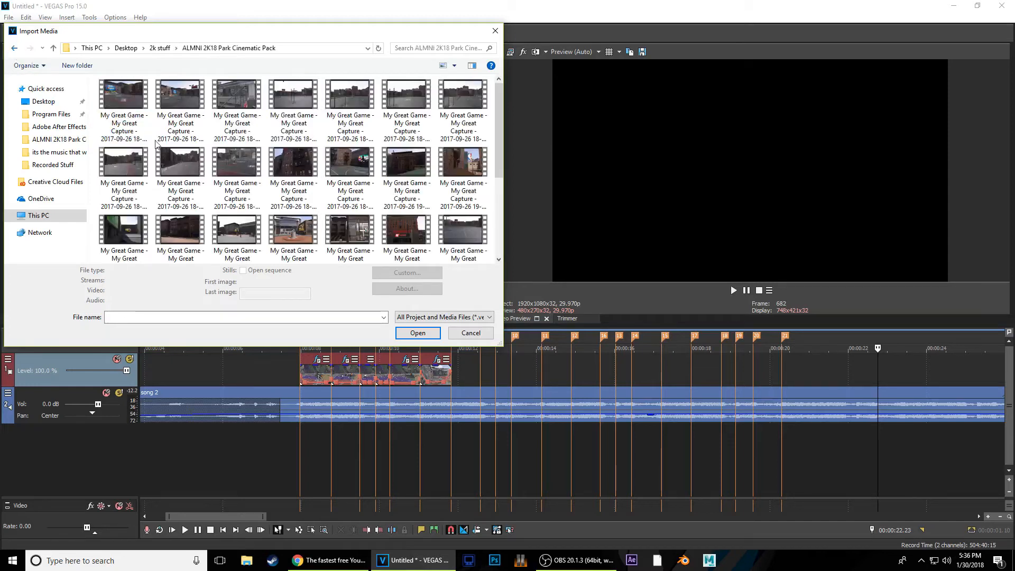
double_click(163, 141)
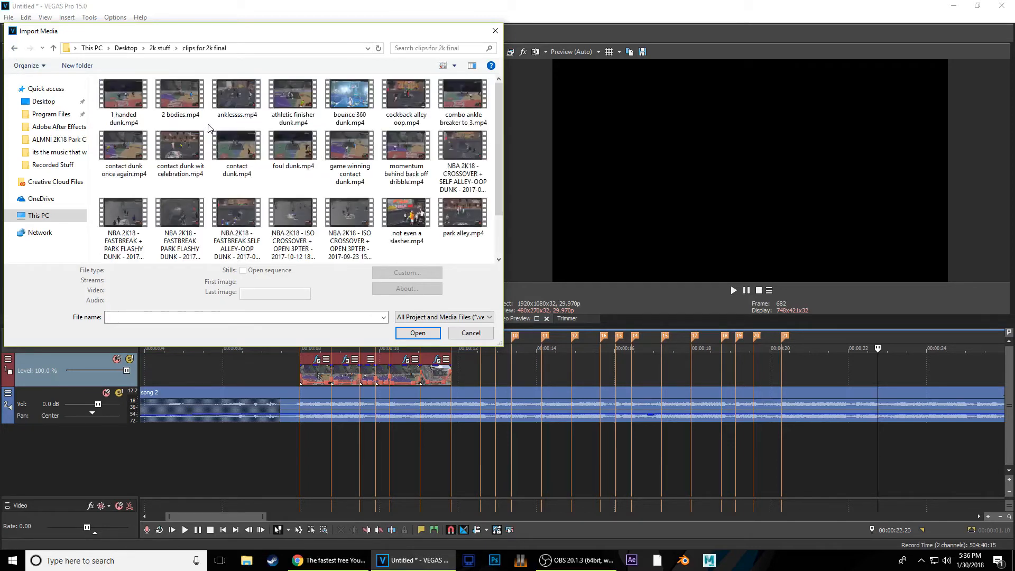
left_click(311, 100)
left_click(418, 333)
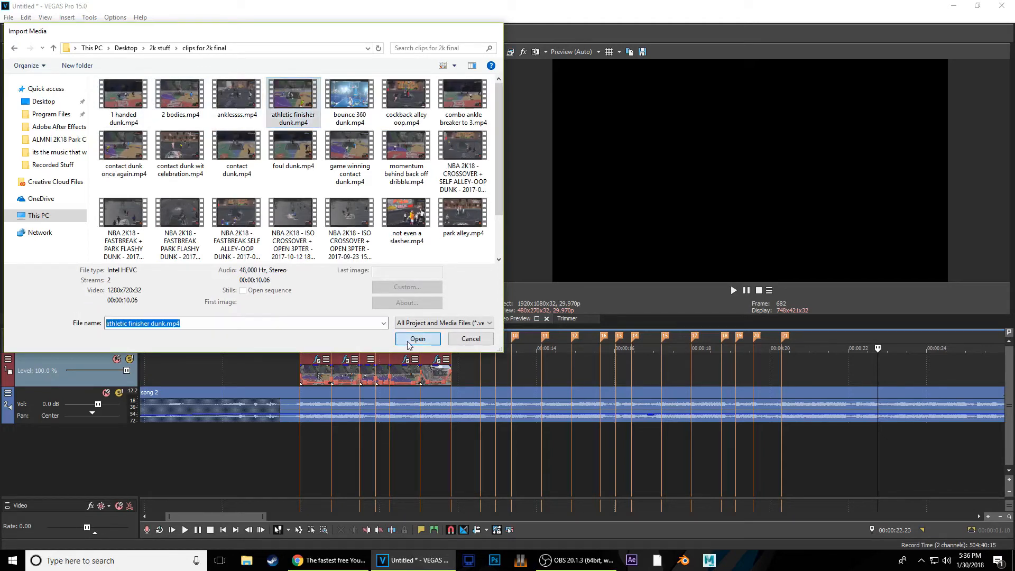
Place athletic finisher dunk.mp4 directly after the park cinematic and preview its dribbling and dunk sections
left_click_drag(250, 95, 459, 374)
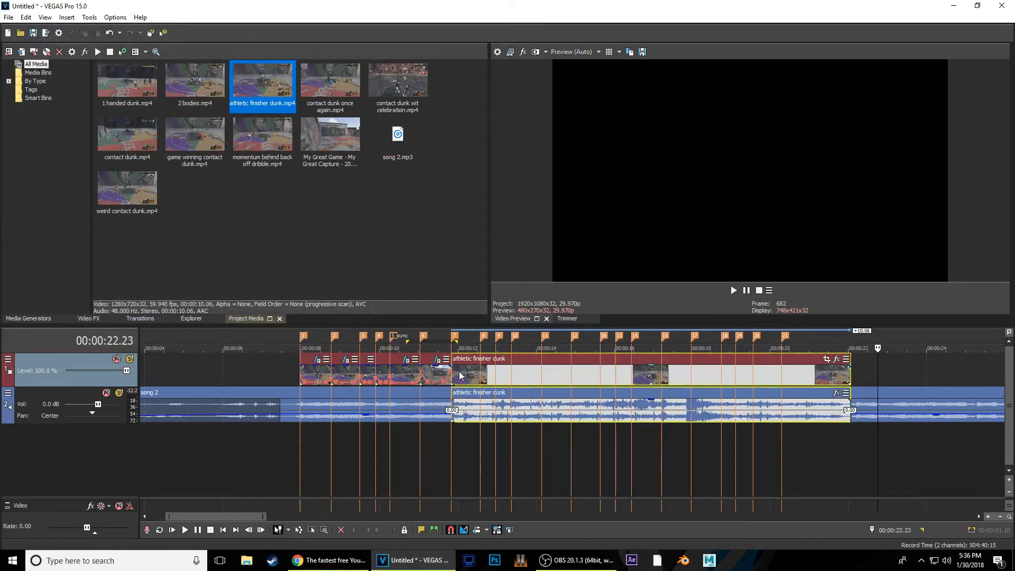
left_click(530, 369)
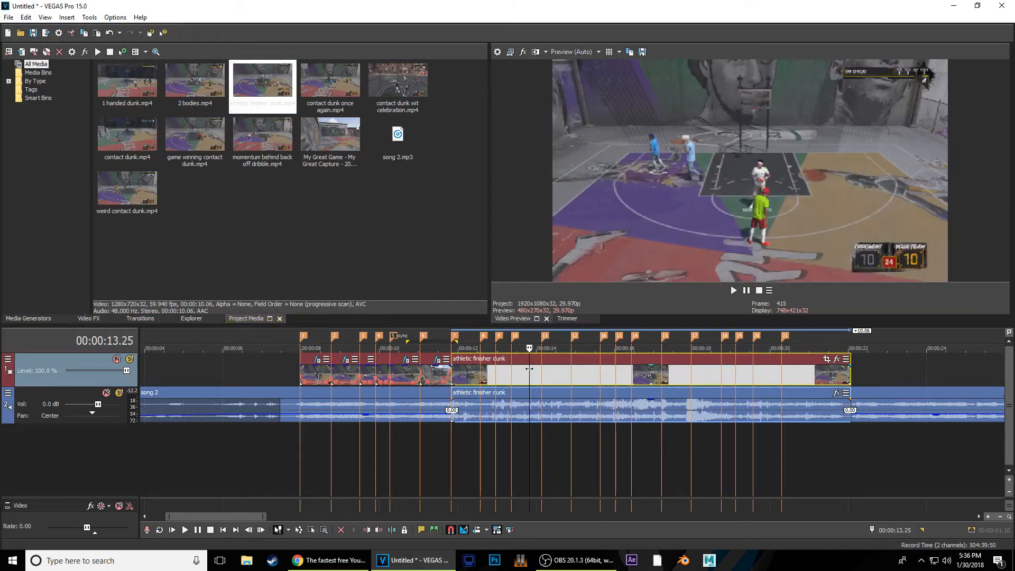
key("space")
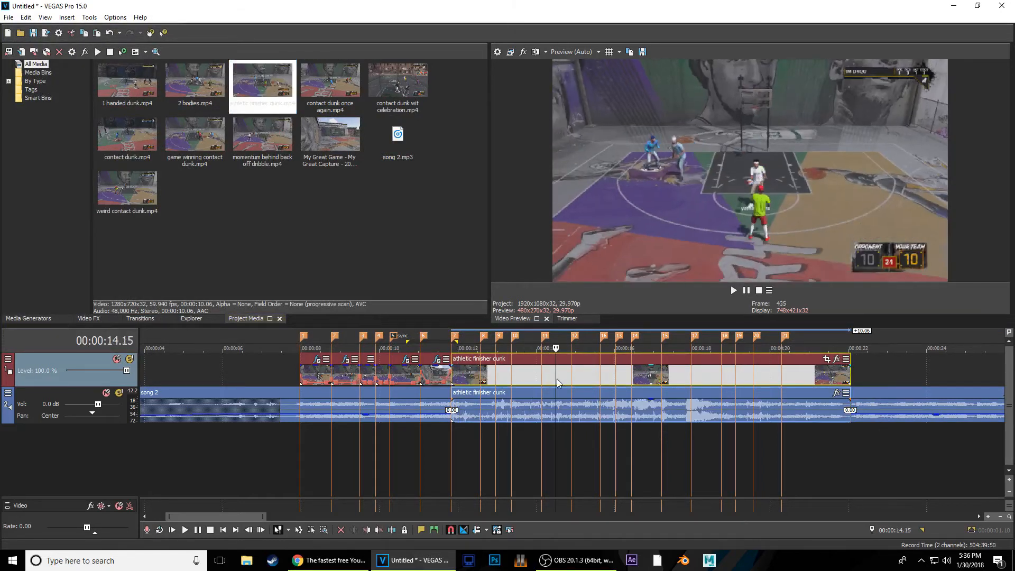
left_click(623, 383)
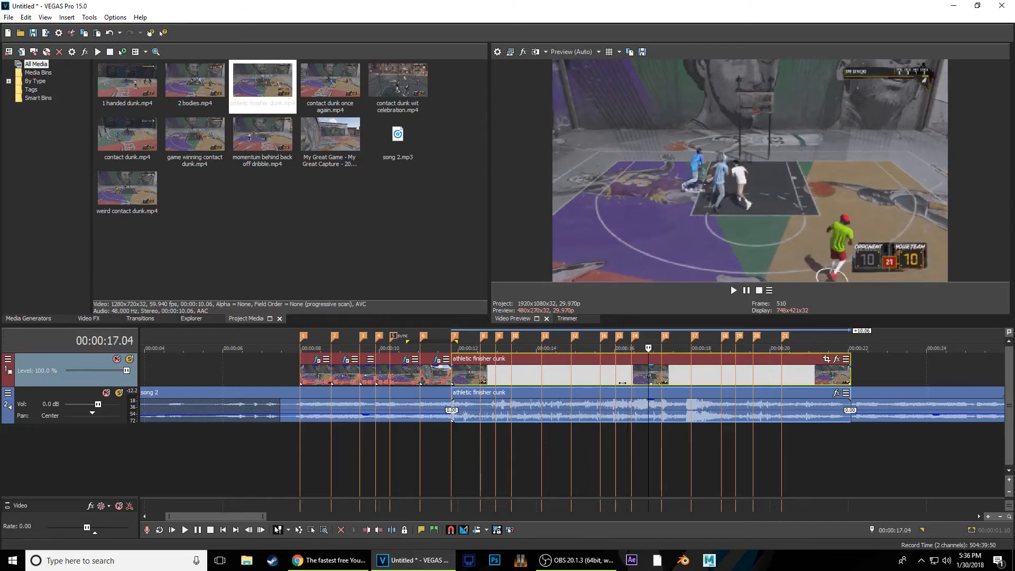
key("space")
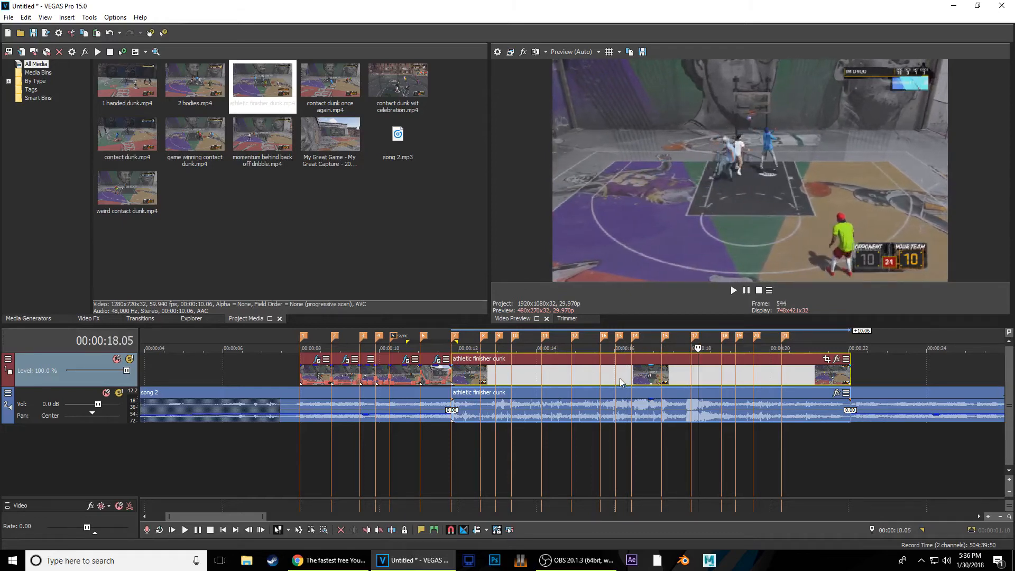
Remove the athletic finisher dunk clip's own audio, keeping only its video over song 2
left_click(537, 381)
scroll(569, 374, "up", 3)
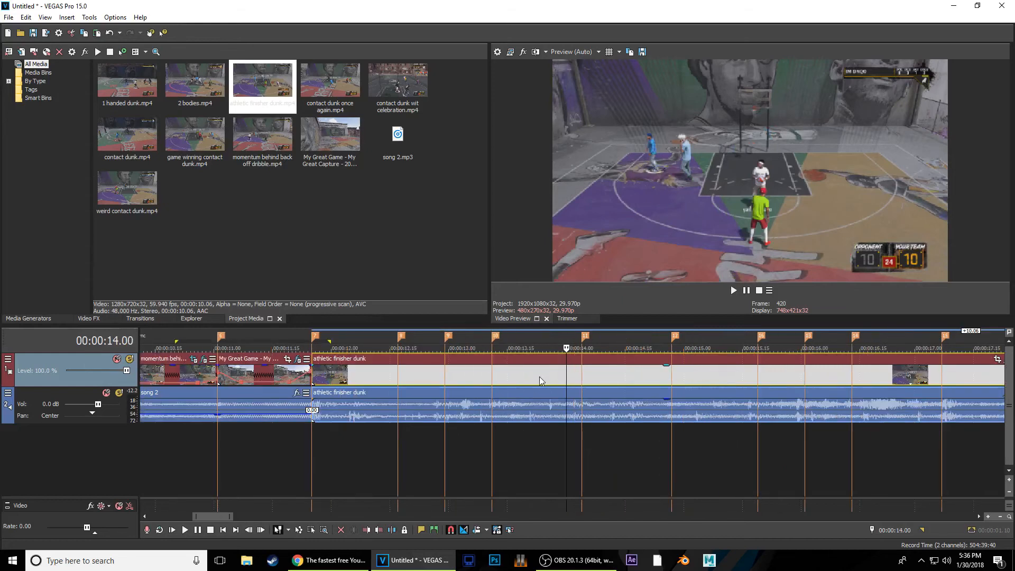
left_click(524, 415)
Disable resampling for the athletic finisher dunk clip and set its playback rate to 2.000
left_click(430, 373)
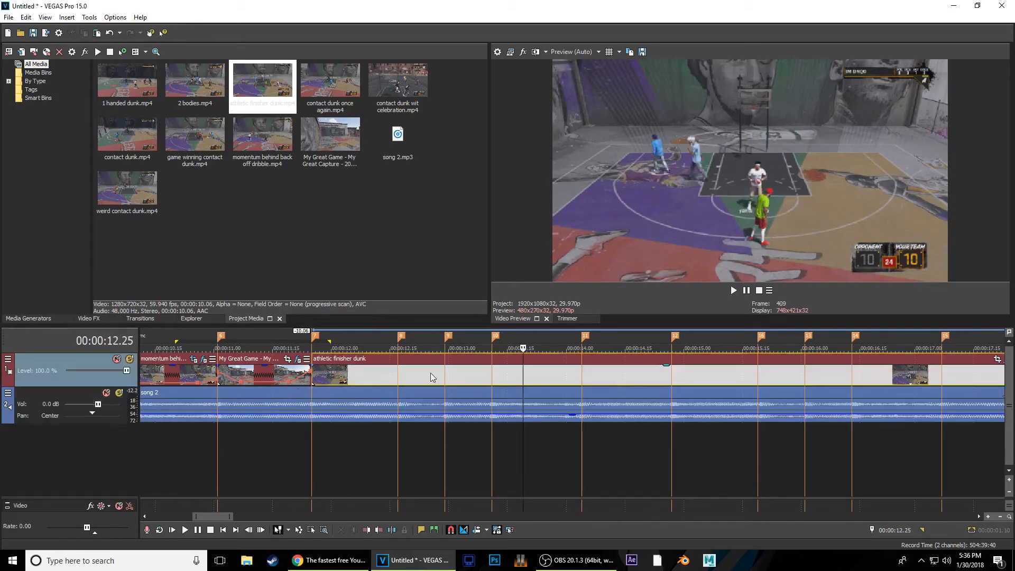
right_click(430, 376)
left_click(465, 542)
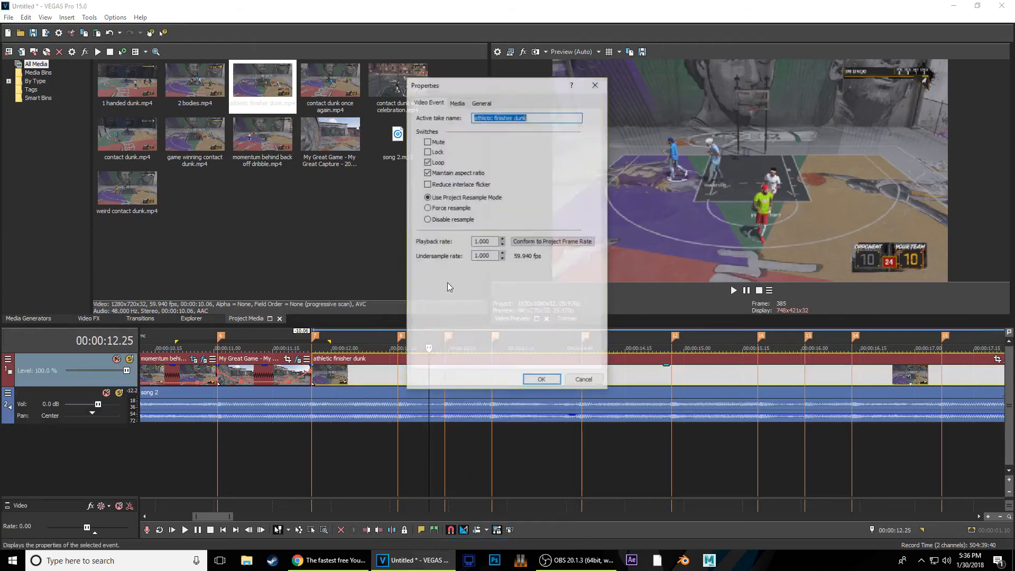
double_click(483, 243)
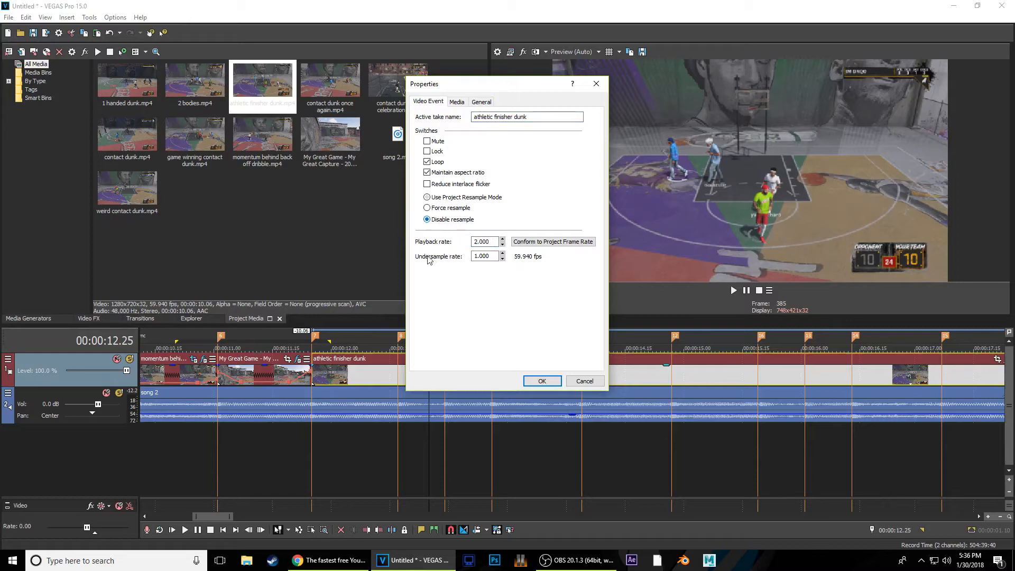
left_click(542, 381)
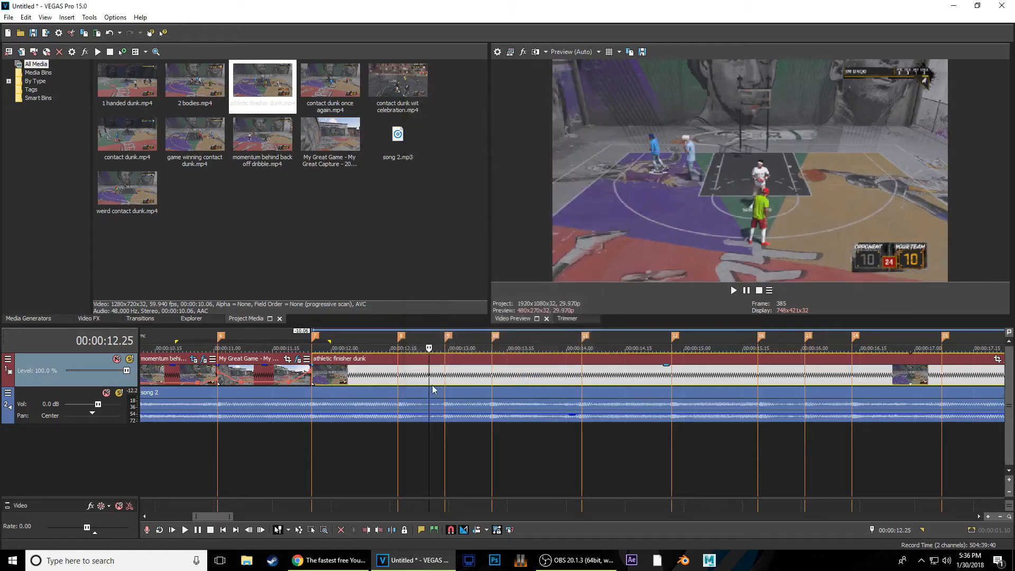
Scrub through the sped-up athletic finisher dunk clip and examine the play around 00:00:16.25
scroll(444, 377, "down", 3)
scroll(444, 377, "up", 2)
right_click(625, 381)
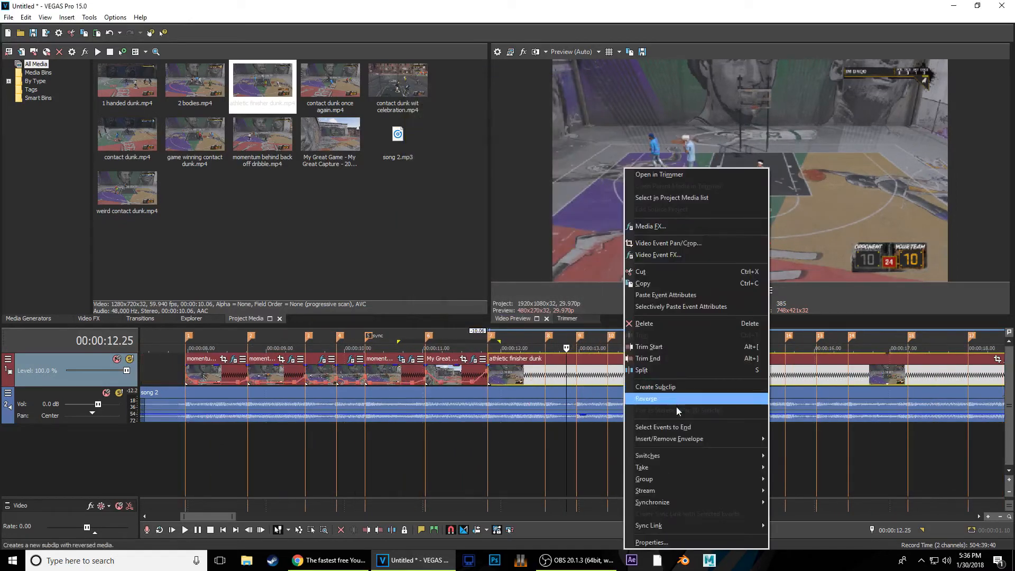
left_click(600, 370)
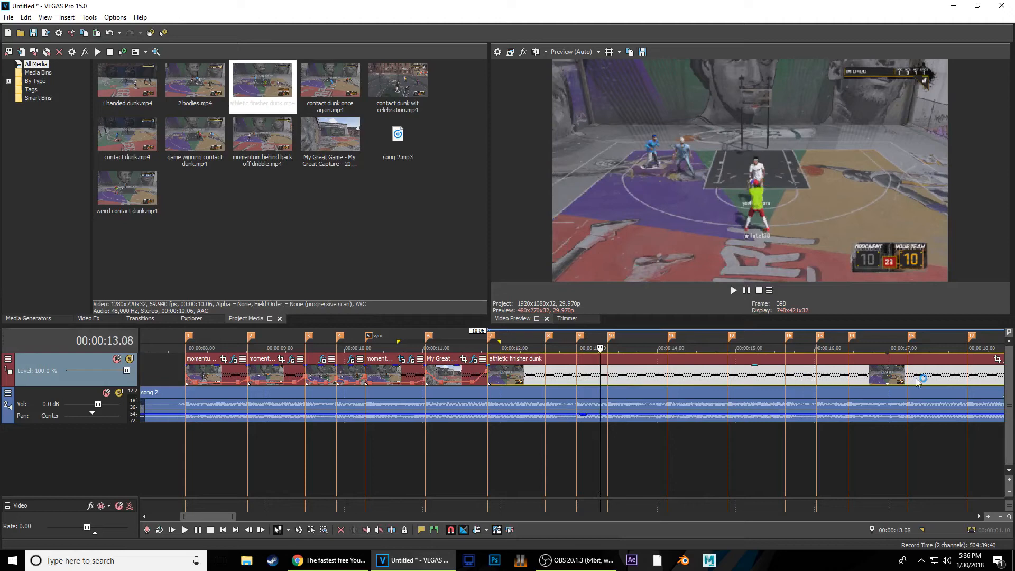
left_click(862, 377)
left_click(880, 381)
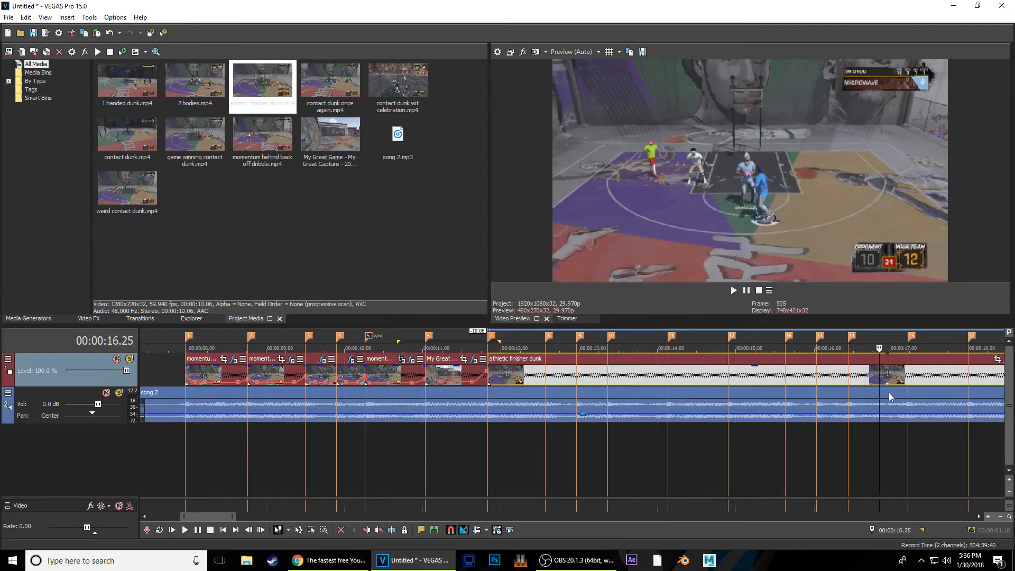
scroll(889, 392, "up", 3)
scroll(848, 398, "up", 2)
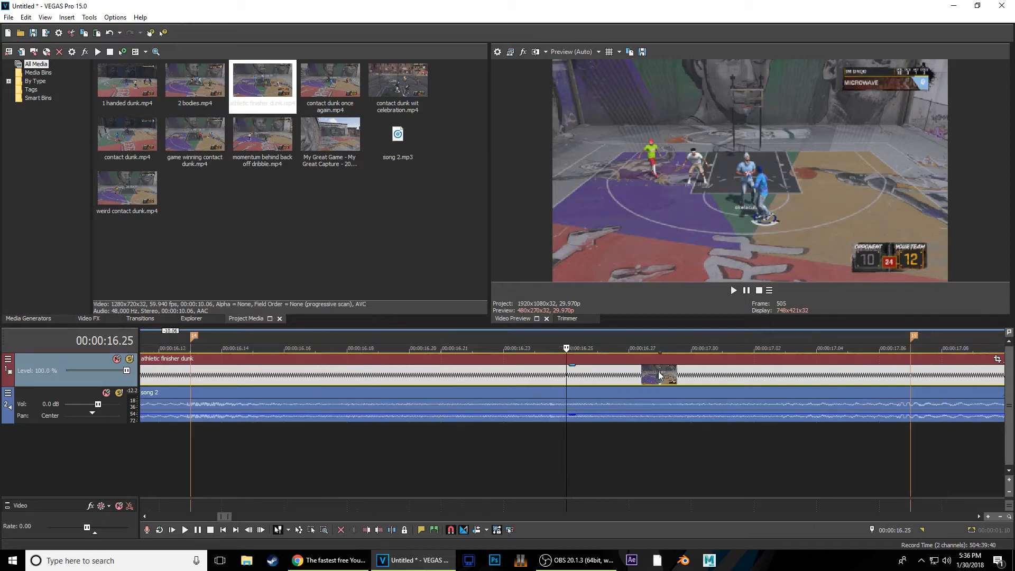
scroll(605, 358, "up", 2)
key("space")
key("space")
scroll(659, 368, "down", 10)
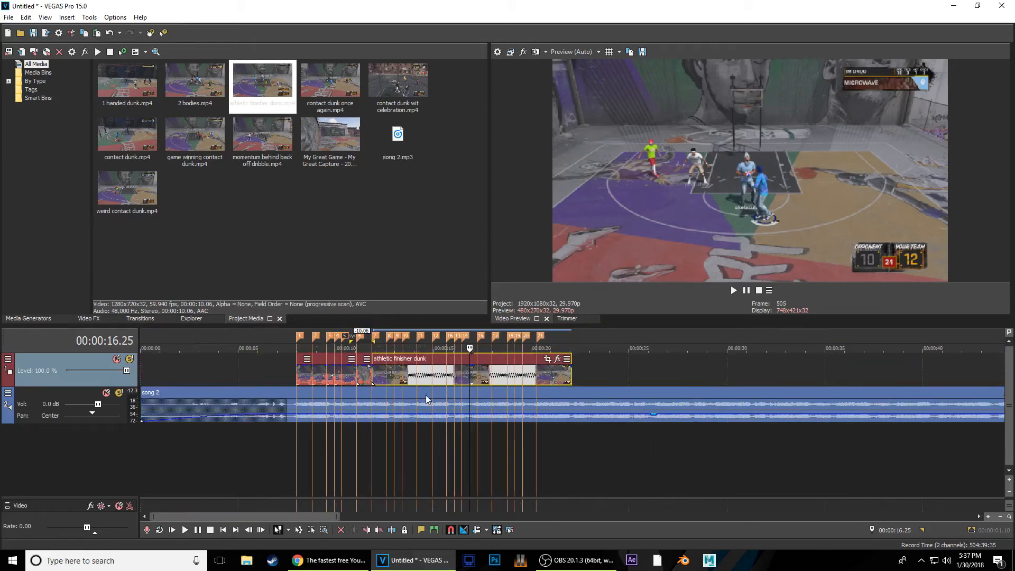
Play the athletic finisher dunk clip from its start at 00:00:11.25 to check its pace against the music
left_click(402, 380)
scroll(576, 372, "up", 4)
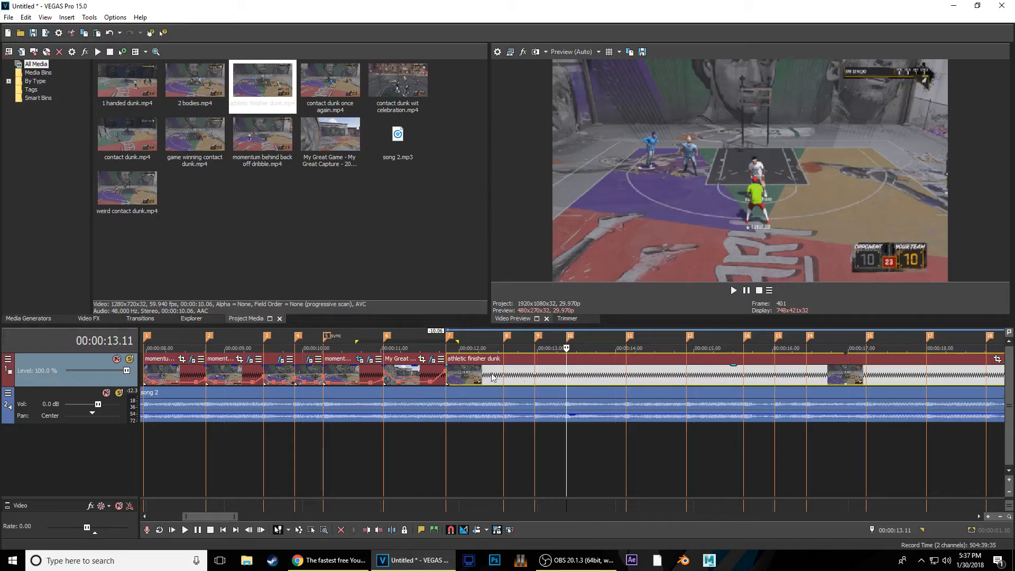
left_click(450, 440)
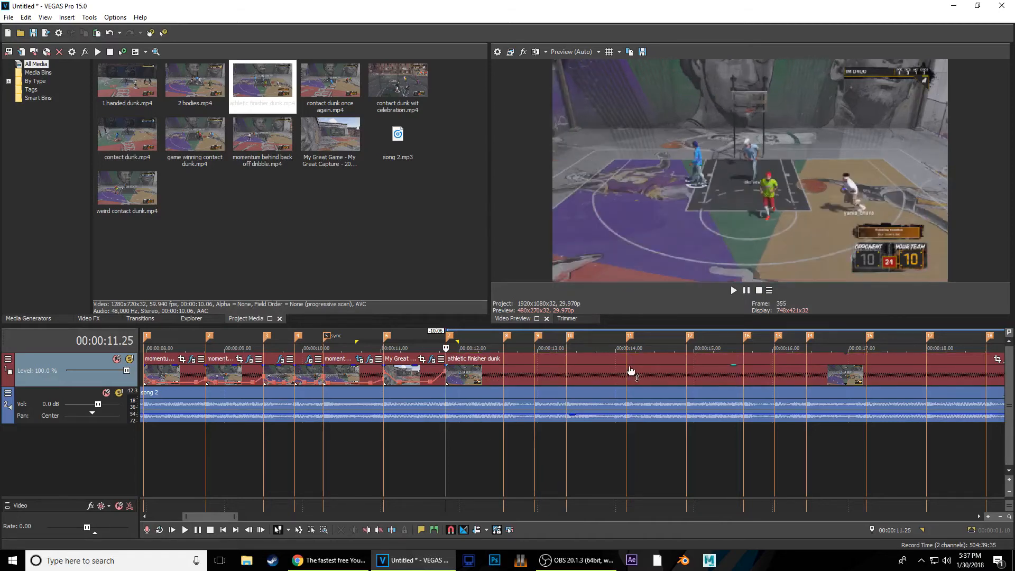
key("space")
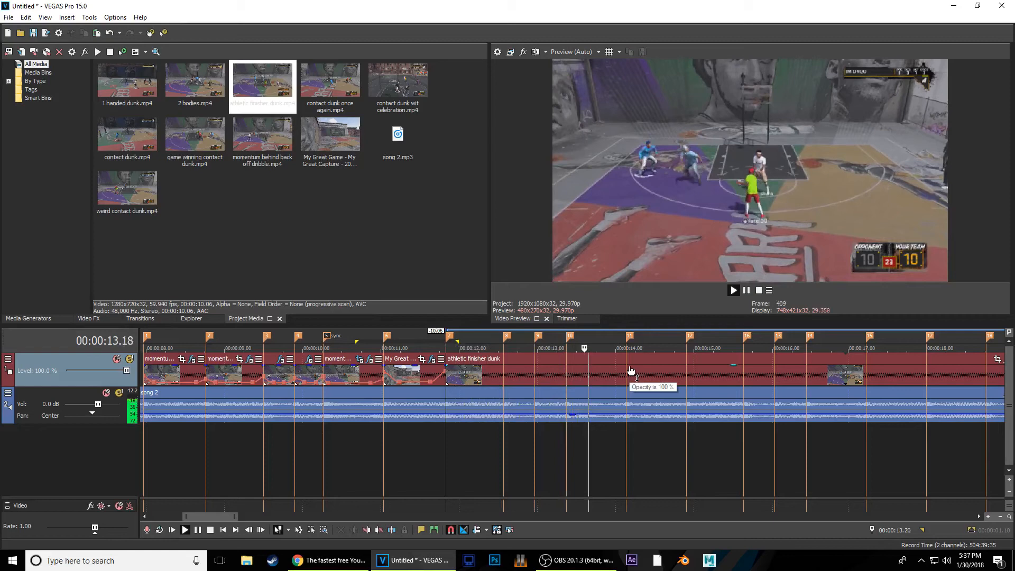
Rename the timeline marker at 00:00:13.11, at the beat meant for the dunk, as sync
left_click(567, 379)
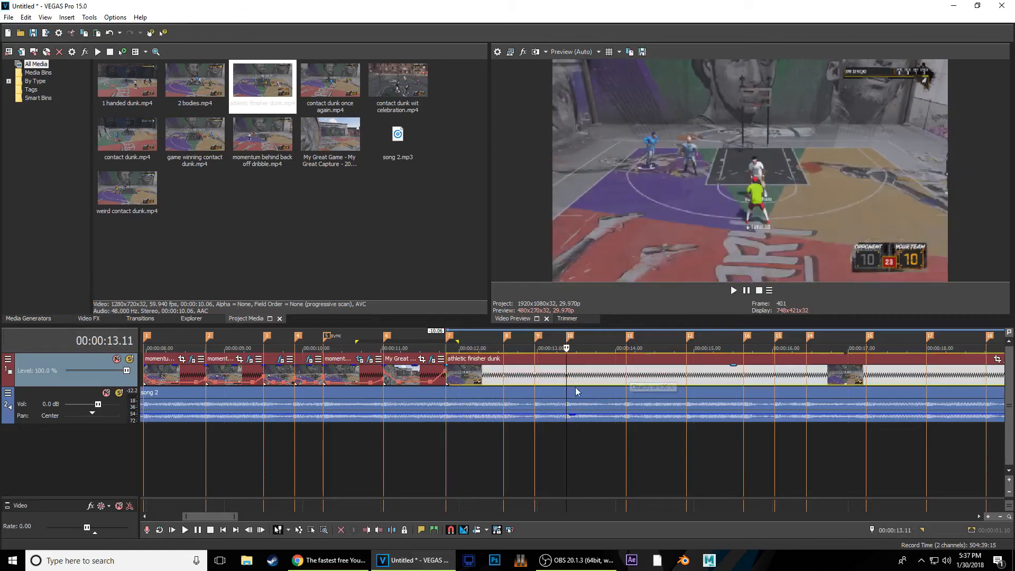
right_click(571, 337)
left_click(607, 358)
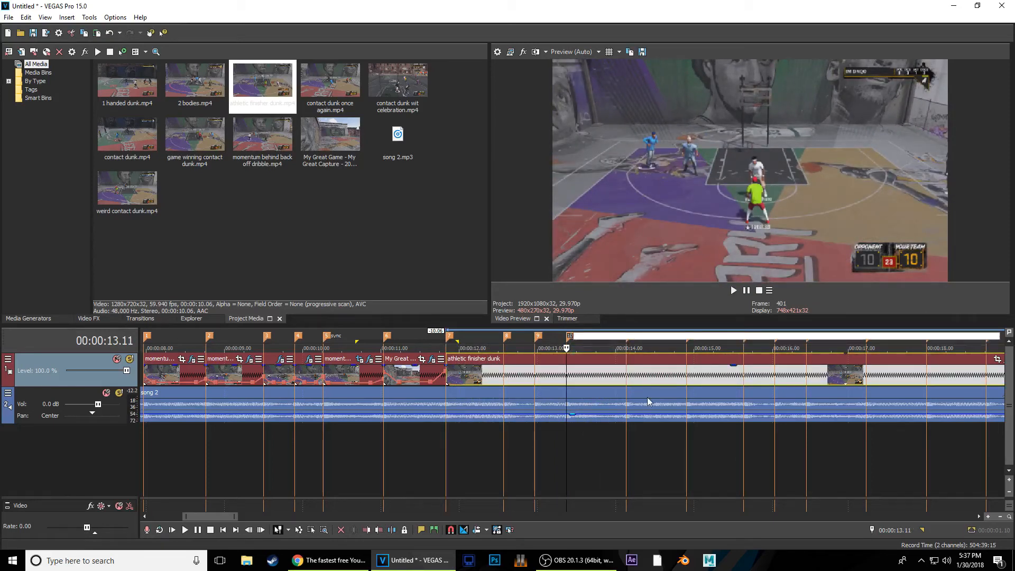
key("Return")
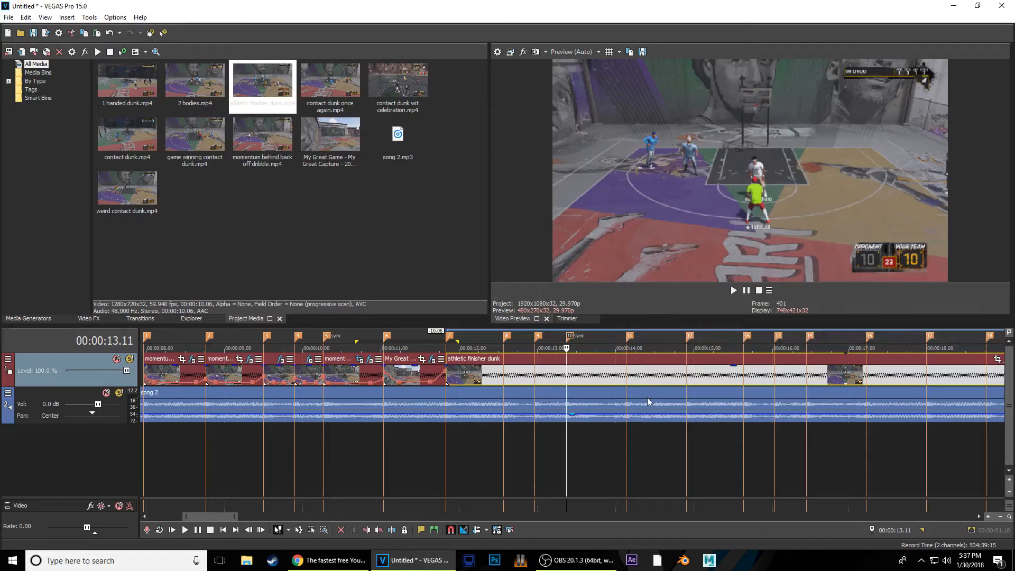
Insert a new video track above and move the athletic finisher dunk clip onto it, shifted earlier so the dunk lands on the sync marker at 00:00:13.11
scroll(641, 359, "up", 4)
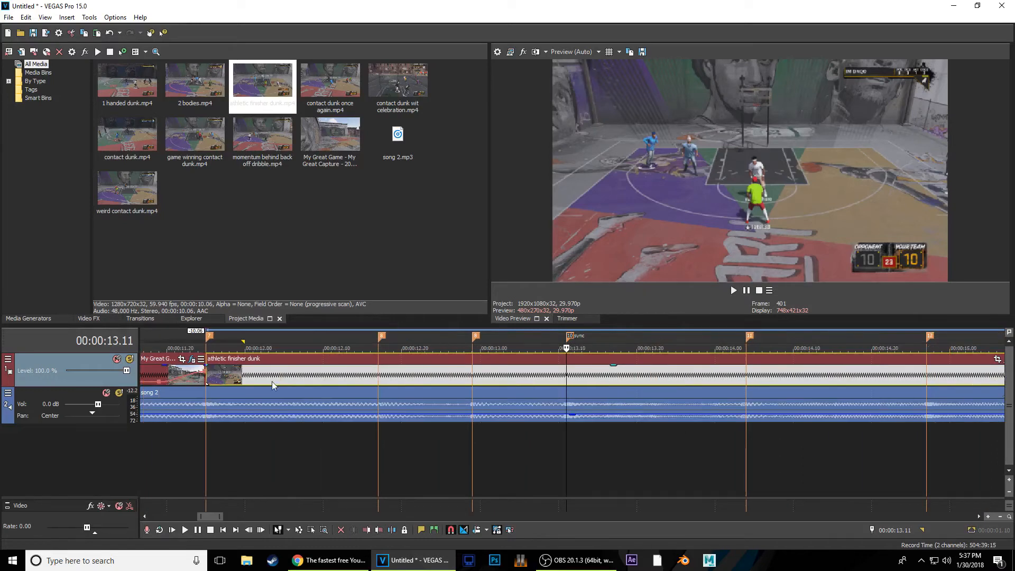
left_click_drag(243, 365, 266, 375)
right_click(94, 366)
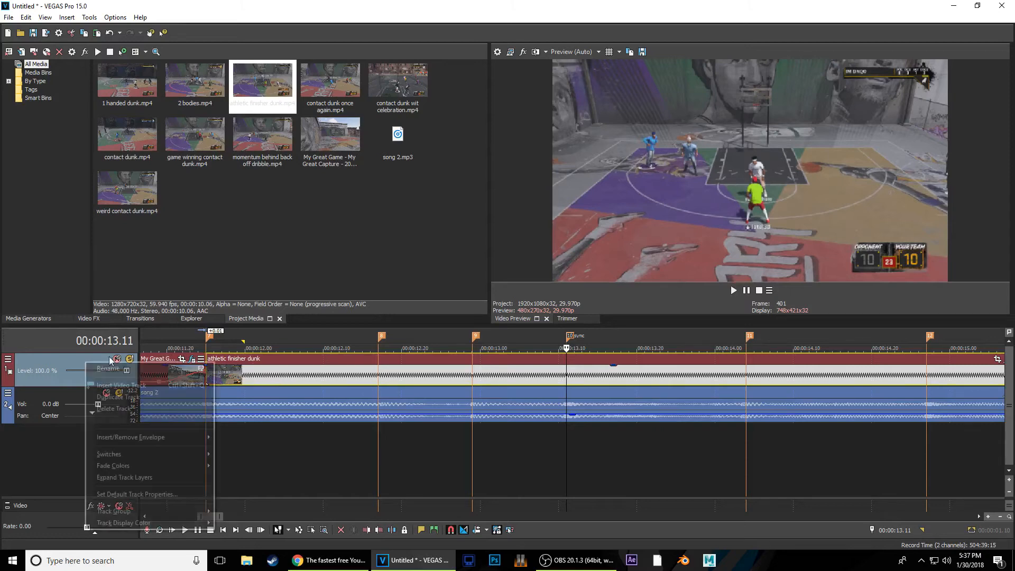
left_click(126, 385)
left_click_drag(450, 412, 449, 370)
left_click_drag(822, 380, 470, 380)
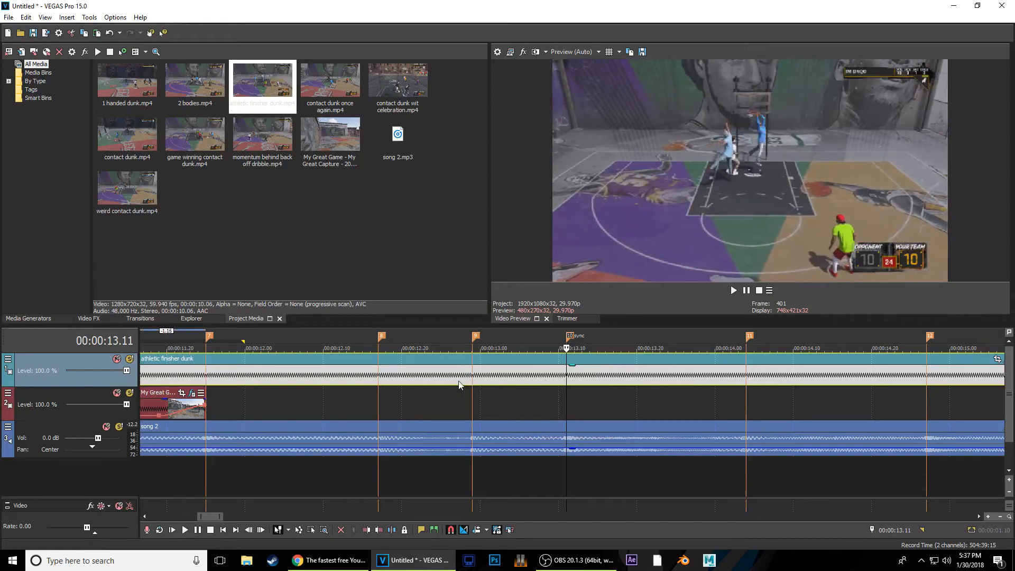
Give the athletic finisher dunk clip a velocity envelope and add envelope points at markers 10, 9 and 8
right_click(572, 379)
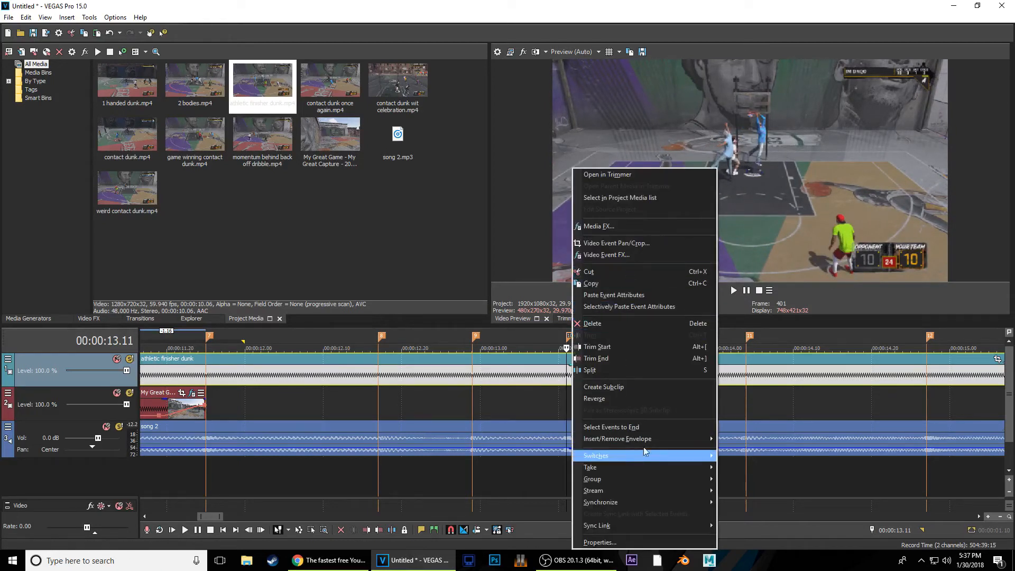
mouse_move(675, 439)
left_click(751, 440)
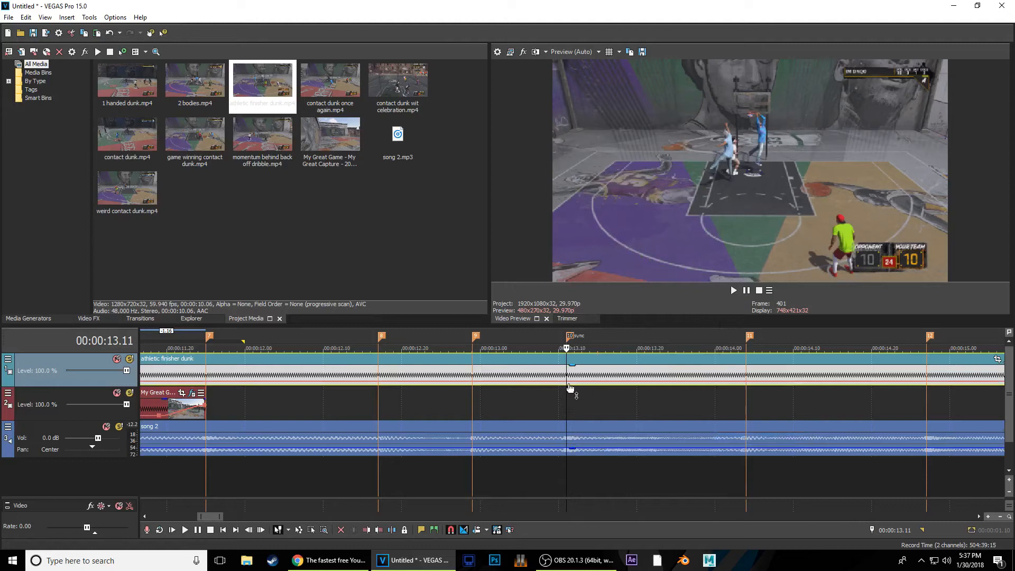
double_click(472, 382)
double_click(377, 382)
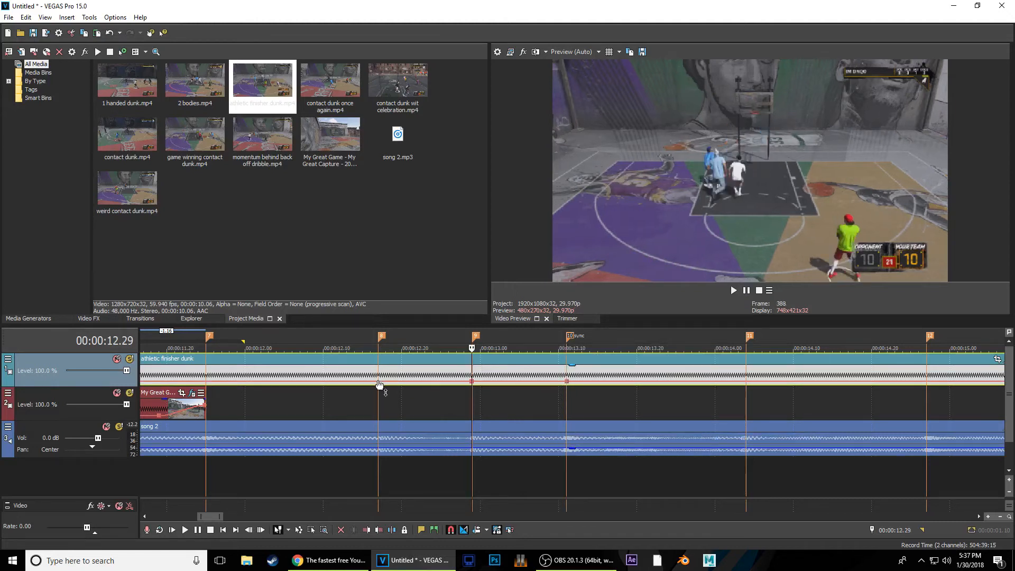
Split the athletic finisher dunk clip at 00:00:11.25, delete the earlier part and move the rest down beside the park cinematic
left_click(205, 376)
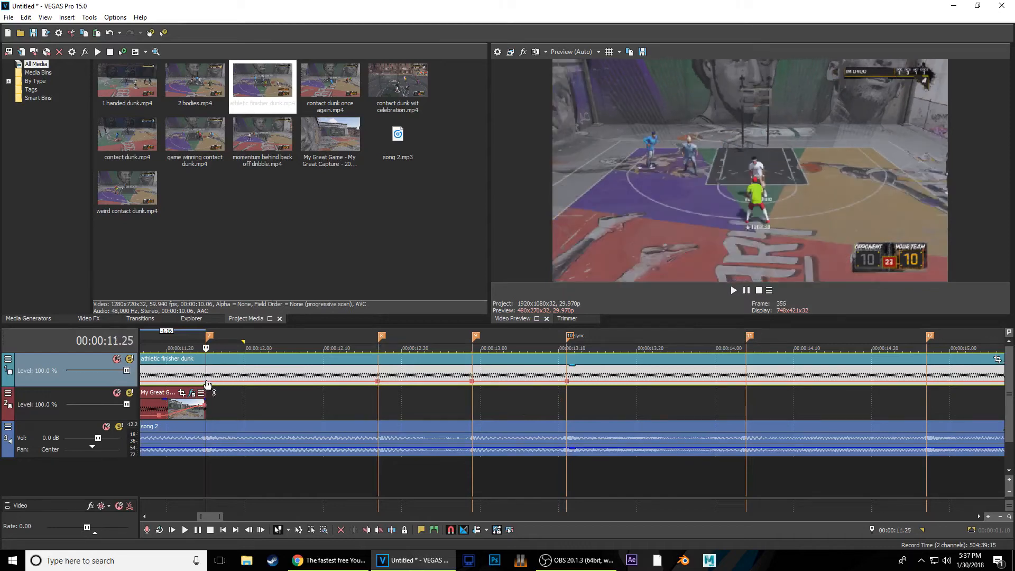
key("s")
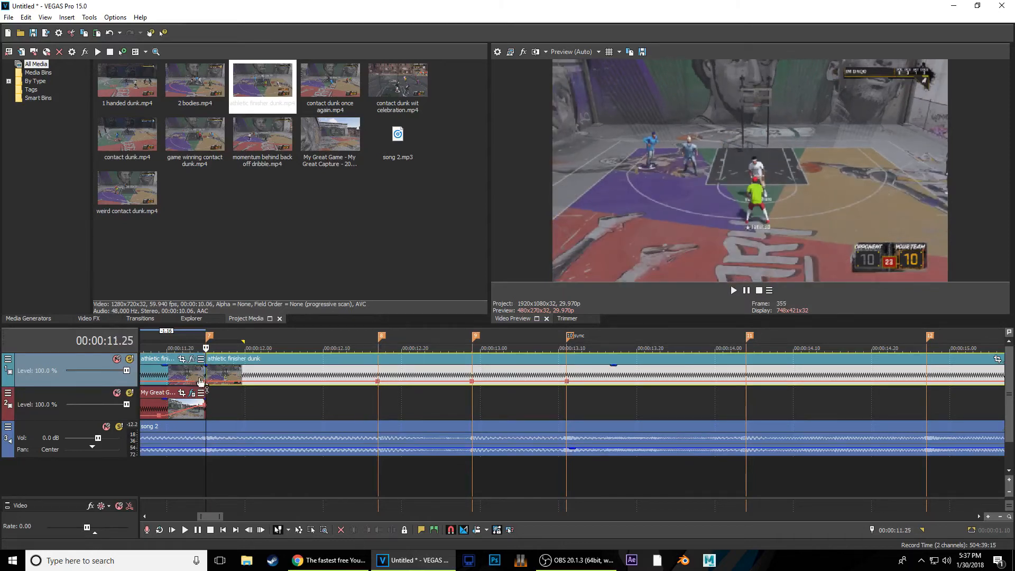
left_click(186, 375)
key("Delete")
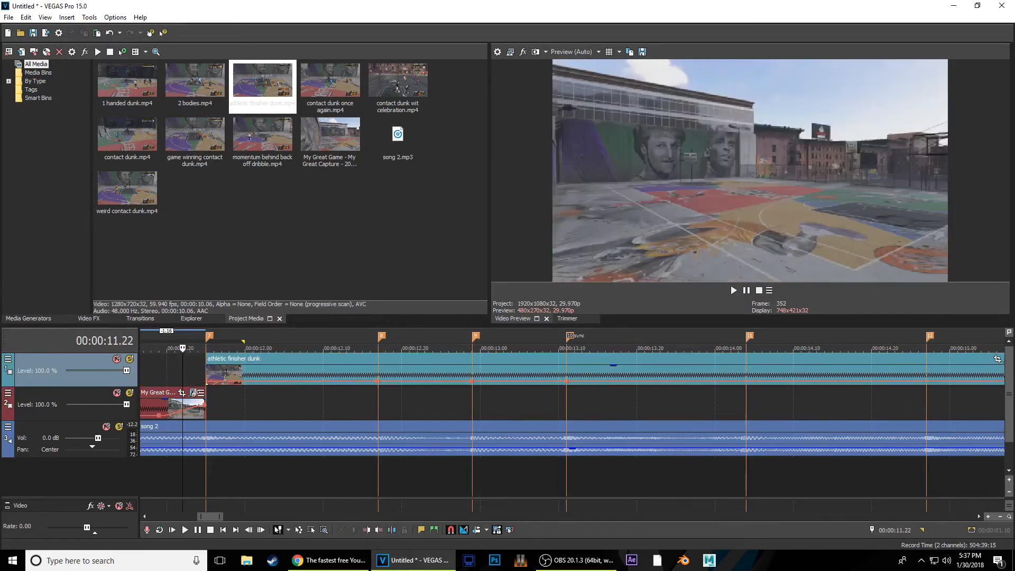
key("space")
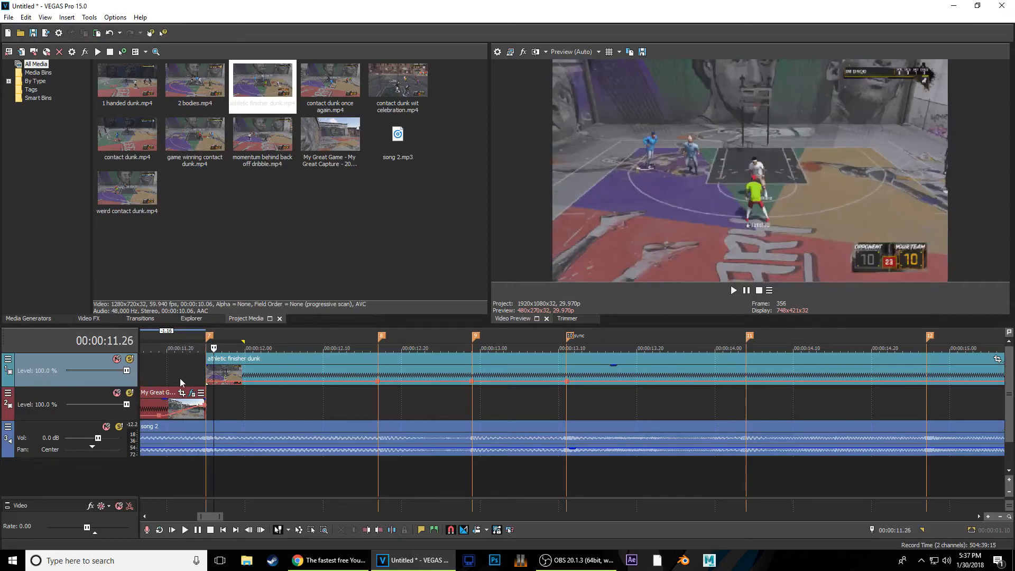
left_click_drag(279, 370, 278, 398)
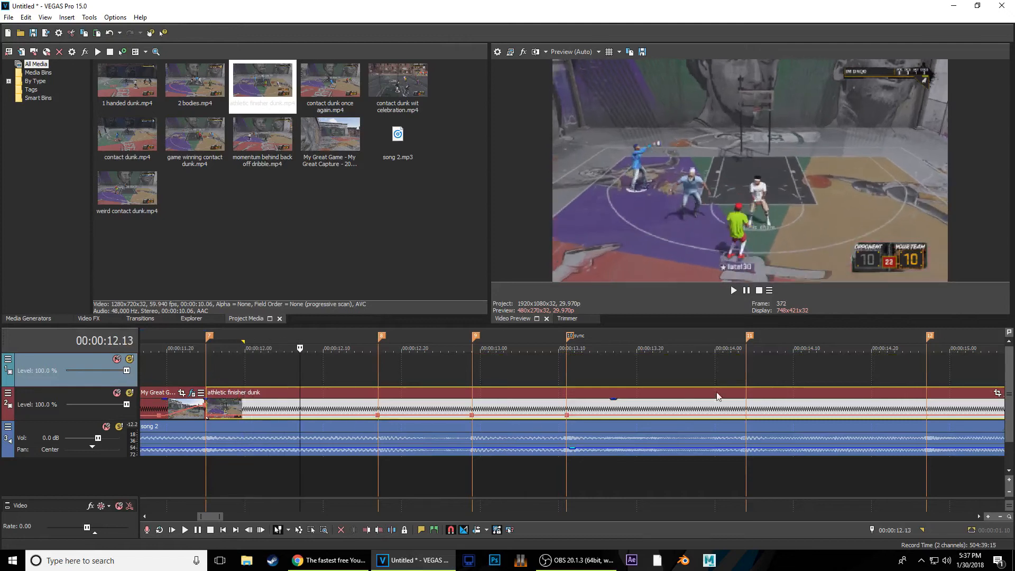
Split the athletic finisher dunk clip at marker 11, 00:00:14.04, and delete everything after the cut
left_click(749, 418)
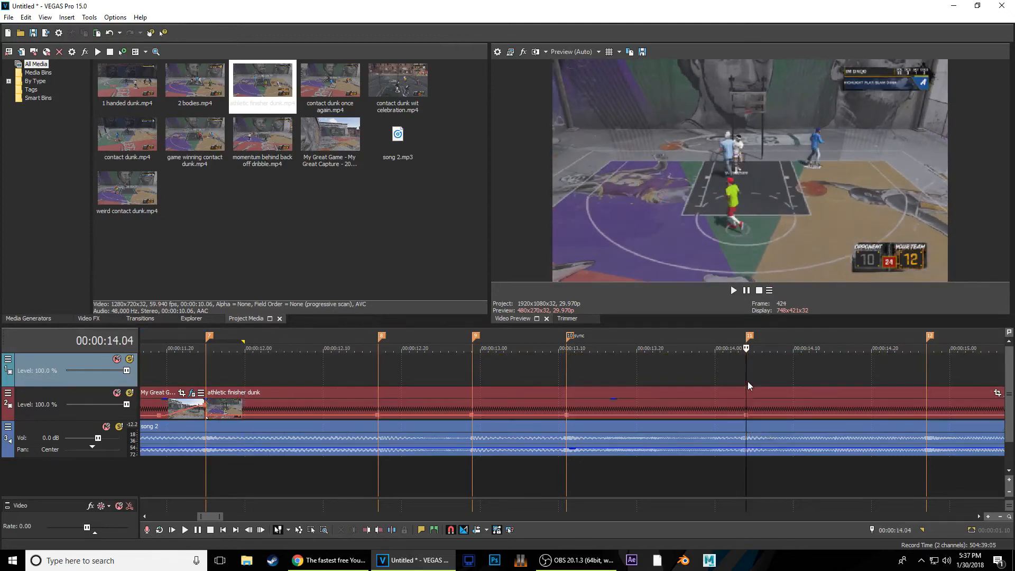
left_click(753, 412)
key("s")
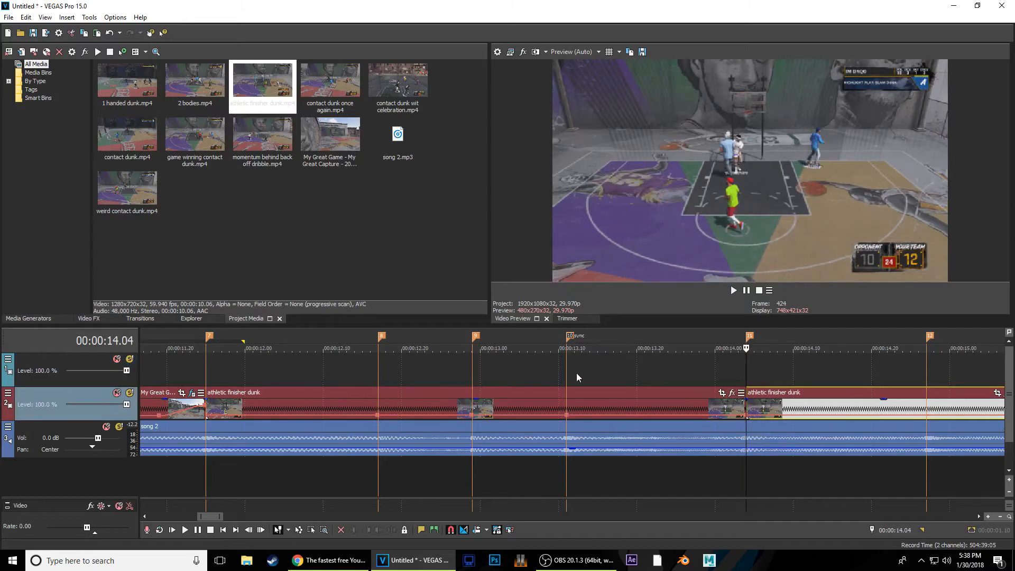
key("Delete")
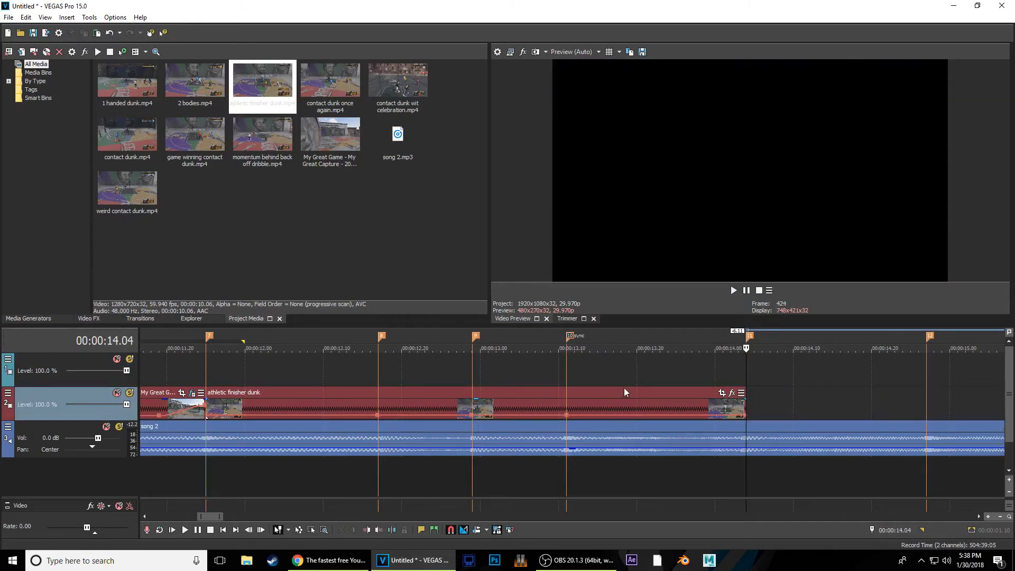
Add velocity points about four frames before and after marker 8 on the athletic finisher dunk clip, the first at 00:00:12.14
left_click(381, 385)
key("Left")
key("Left")
key("Left")
key("Left")
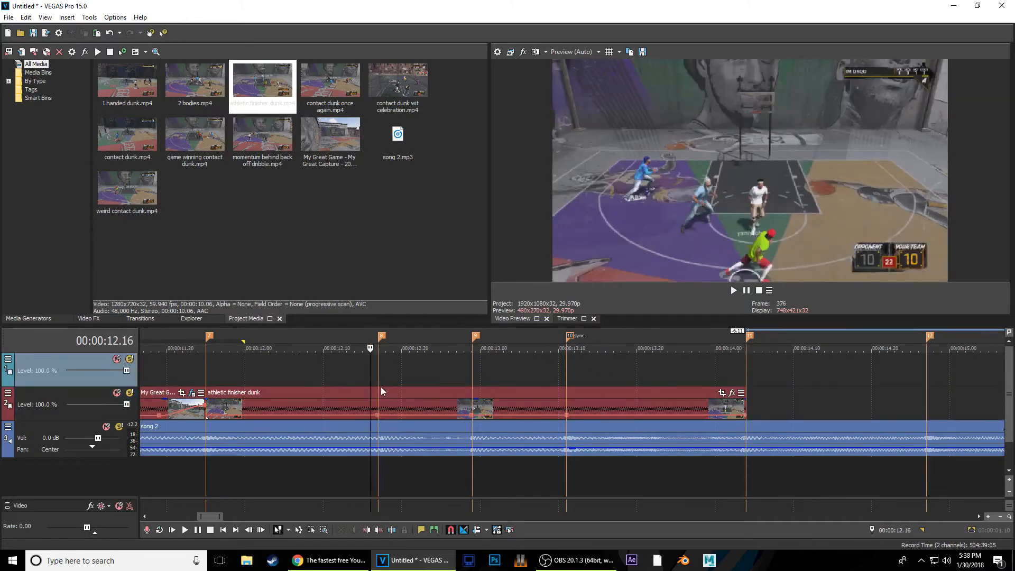
double_click(348, 415)
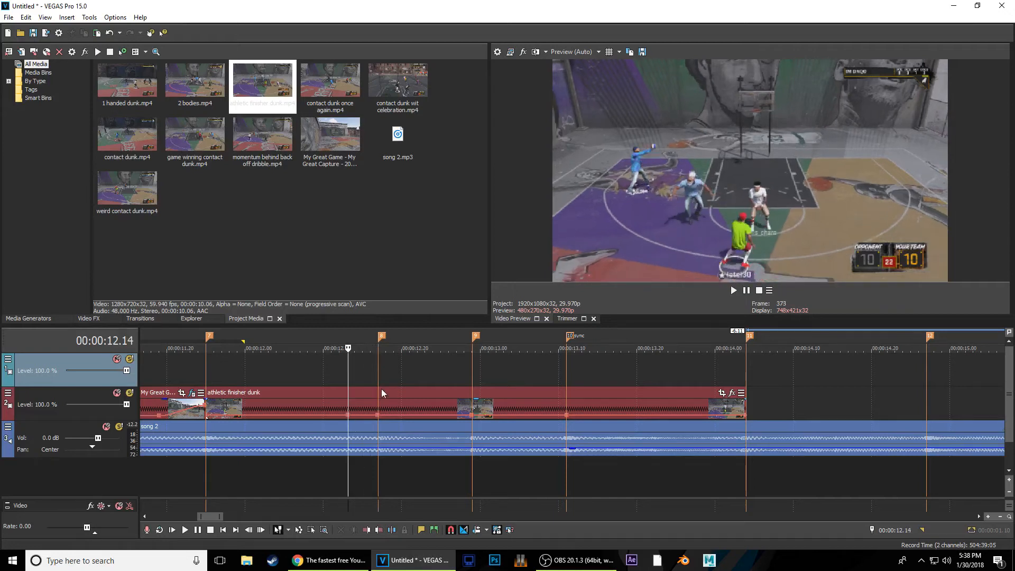
left_click(380, 389)
left_click(378, 383)
key("Right")
key("Right")
key("Right")
key("Right")
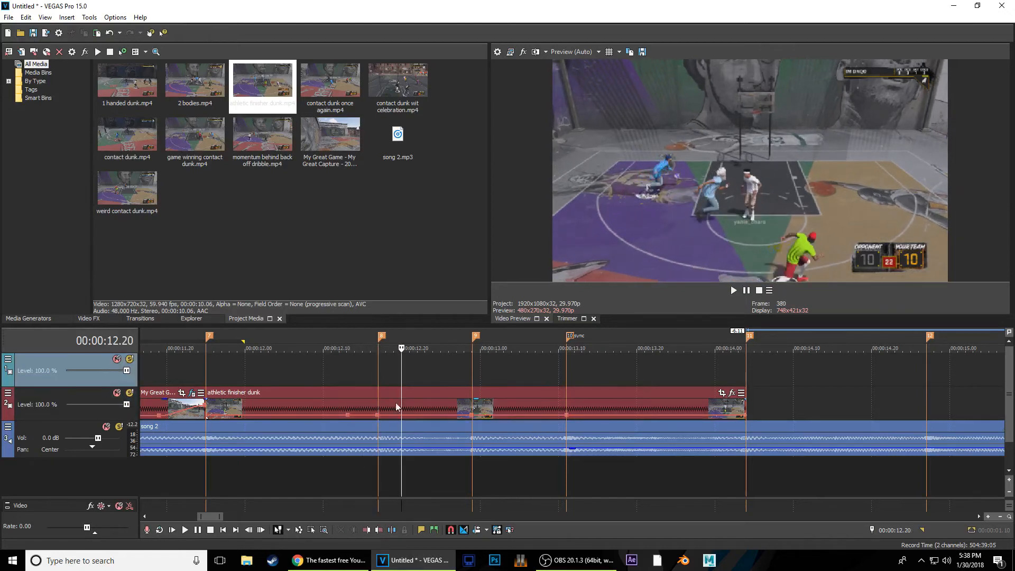
key("Right")
Add velocity points about three frames before and after marker 9, at 00:00:12.26 and 00:00:13.02
key("Right")
key("Right")
key("Right")
key("Right")
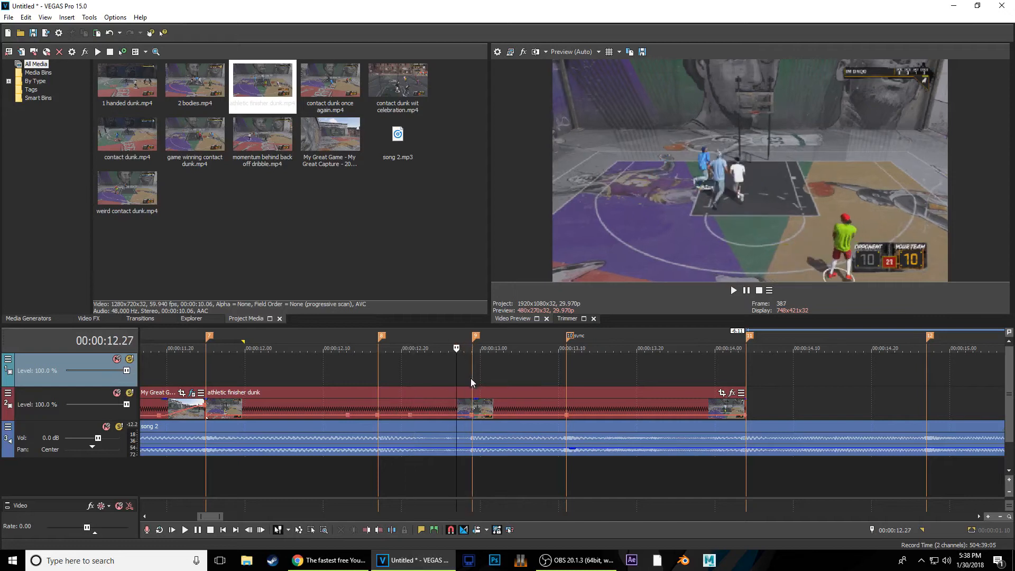
key("Right")
key("Right")
key("Right")
key("Right")
key("Right")
key("Right")
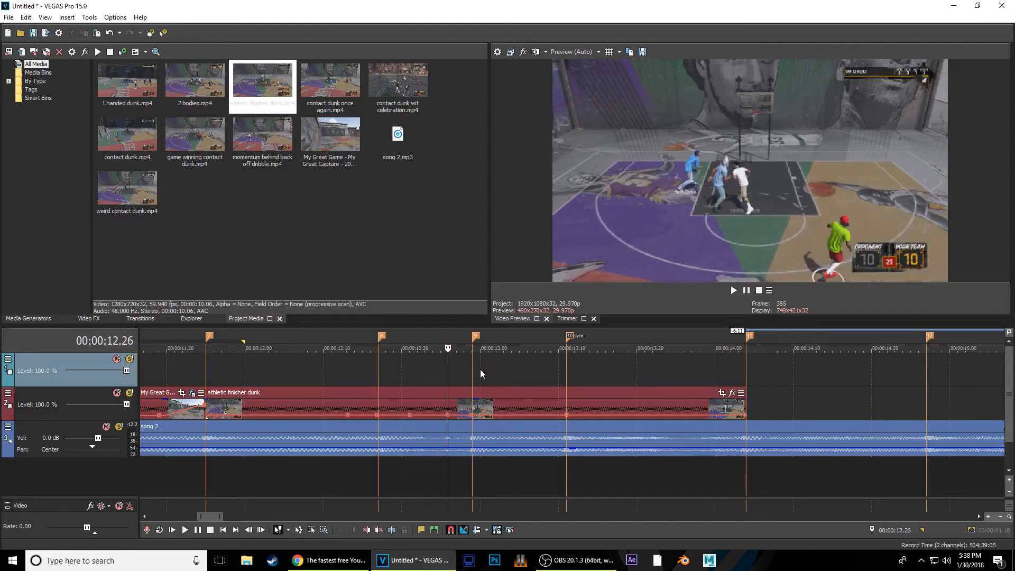
key("Right")
key("Right")
key("Right")
key("Right")
key("Right")
key("Right")
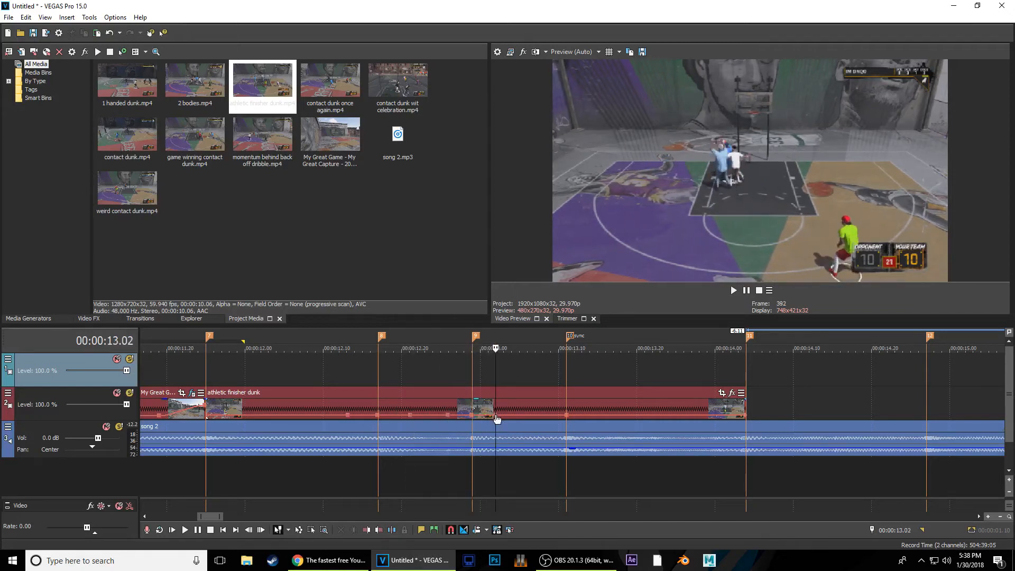
Add velocity points about three frames before and after the sync marker at 00:00:13.11
key("Right")
key("Right")
key("Right")
key("Right")
key("Right")
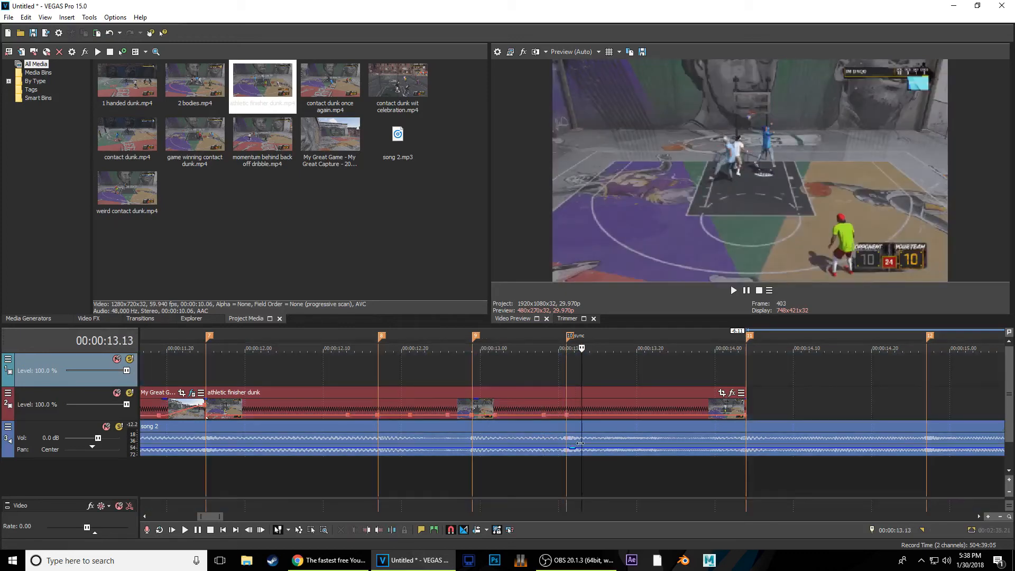
key("Right")
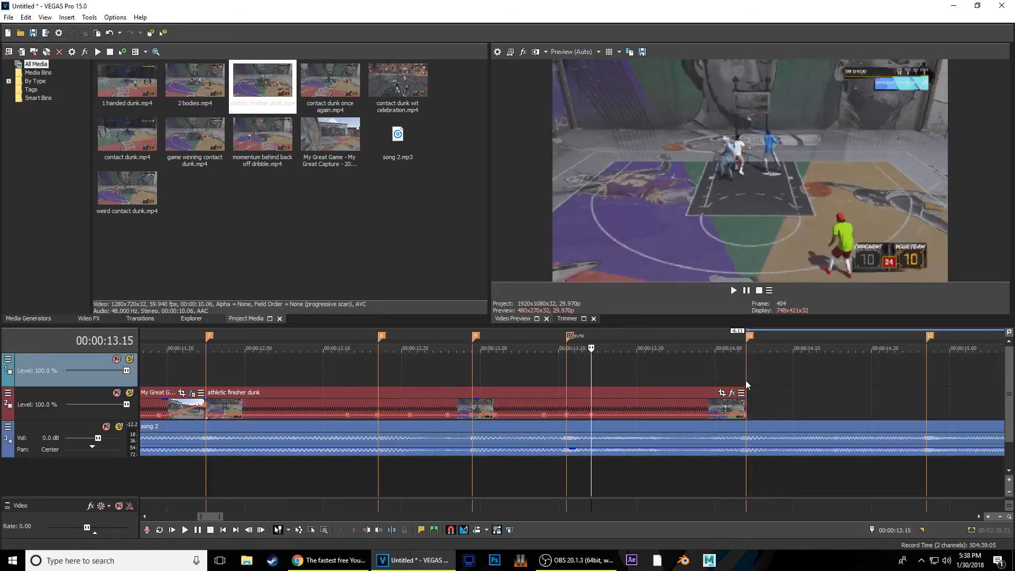
Add velocity points near the end of the athletic finisher dunk clip at 00:00:14.00 and near its start at 00:00:11.29
left_click(745, 380)
key("Left")
key("Left")
key("Left")
key("Left")
key("Left")
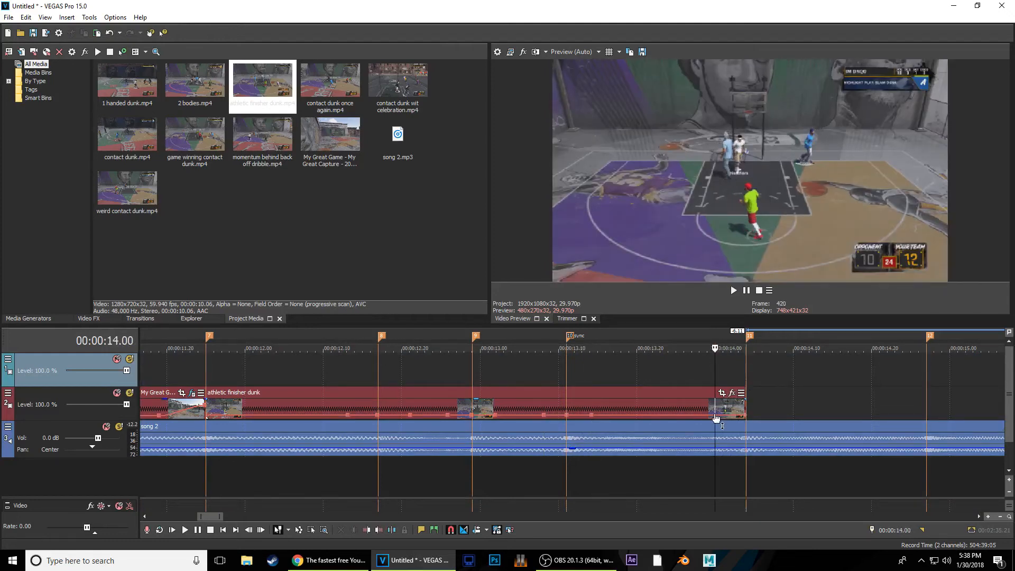
scroll(267, 381, "down", 2)
left_click(245, 375)
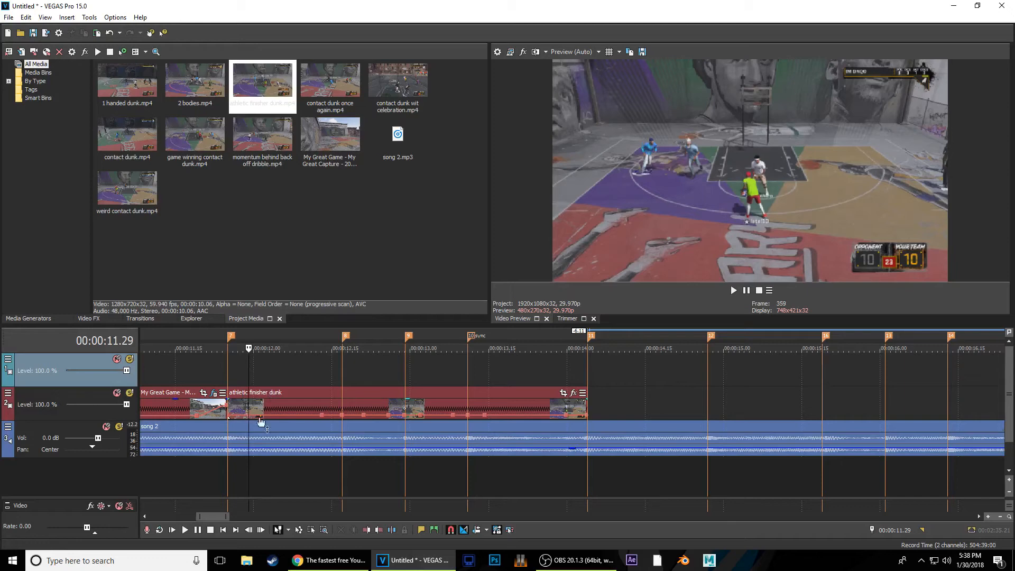
scroll(363, 440, "up", 2)
key("Right")
Raise the velocity at the dunk clip's start and at markers 8 and 9, and lower the envelope sections between those beats
left_click_drag(634, 417, 626, 420)
left_click_drag(525, 415, 524, 417)
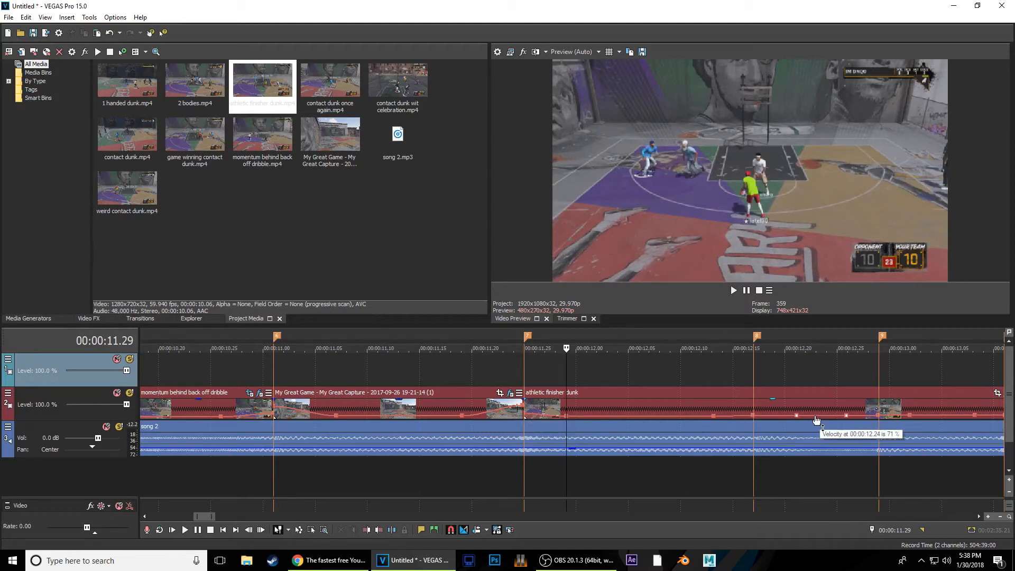
left_click_drag(816, 420, 755, 418)
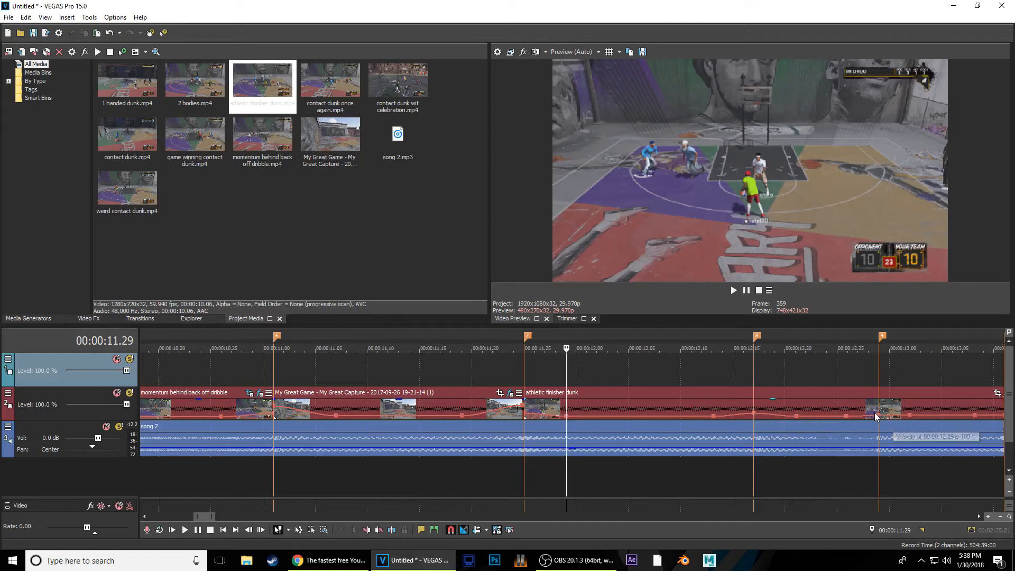
left_click_drag(880, 419, 880, 417)
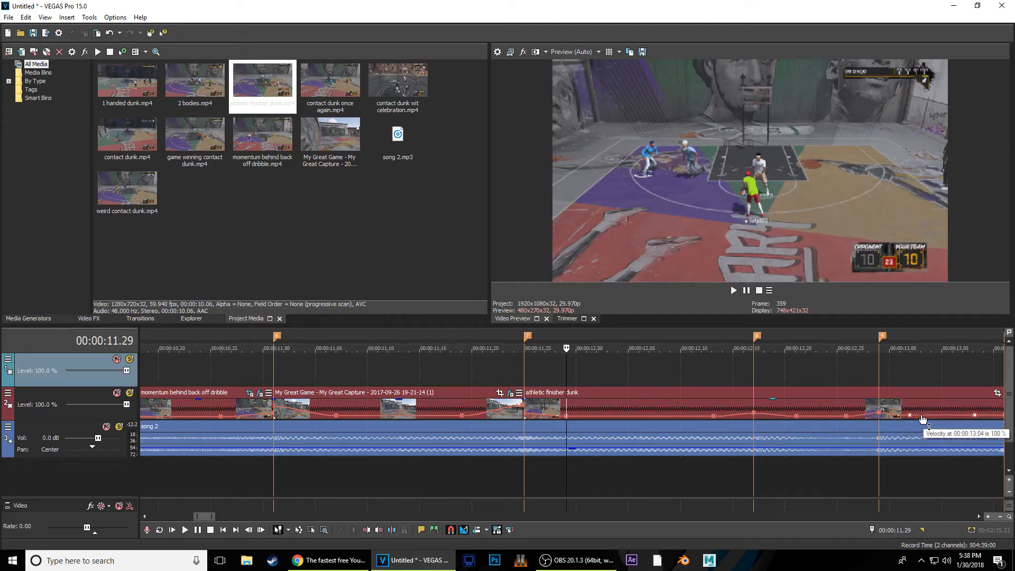
Raise the velocity at the sync marker at 00:00:13.11 and lower the envelope section between it and the clip's end
scroll(919, 419, "down", 1)
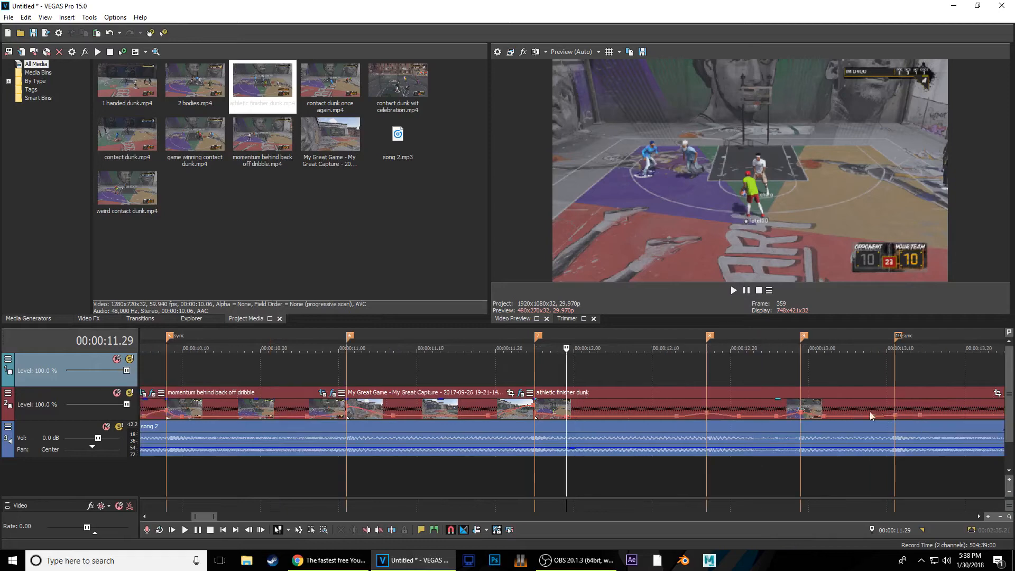
left_click(893, 369)
left_click_drag(897, 419, 895, 418)
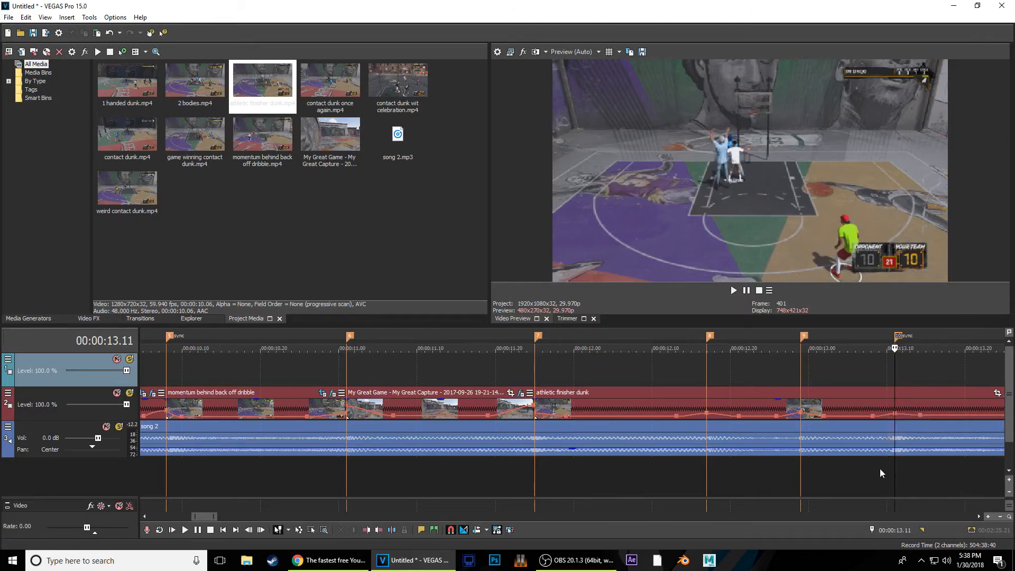
scroll(623, 442, "down", 2)
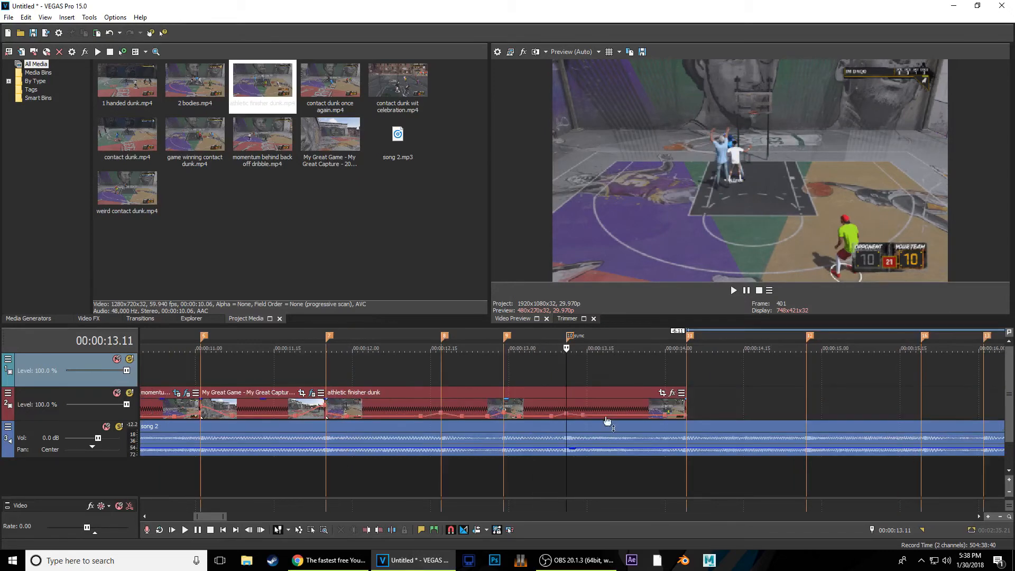
left_click_drag(602, 417, 601, 417)
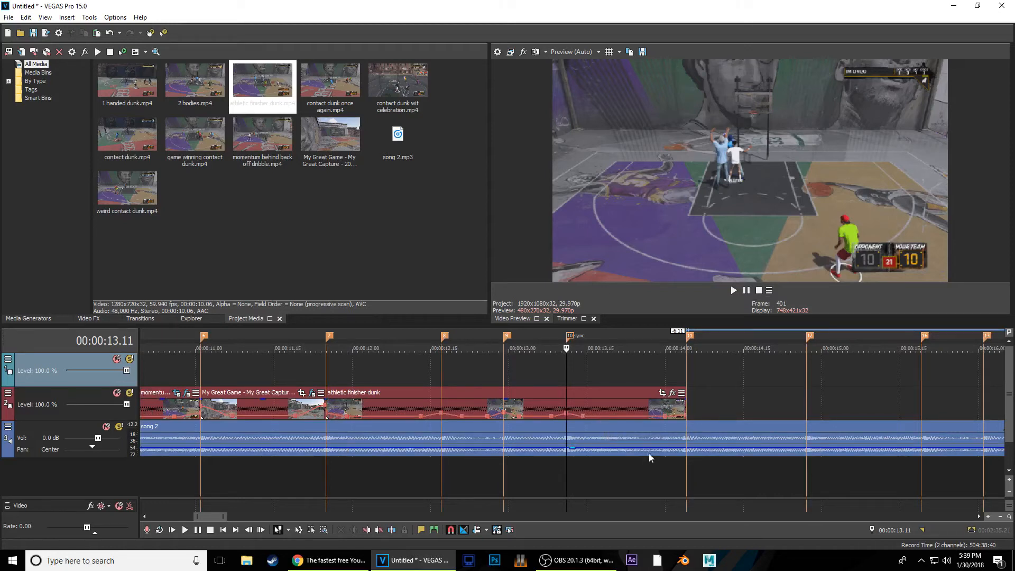
scroll(650, 455, "up", 1)
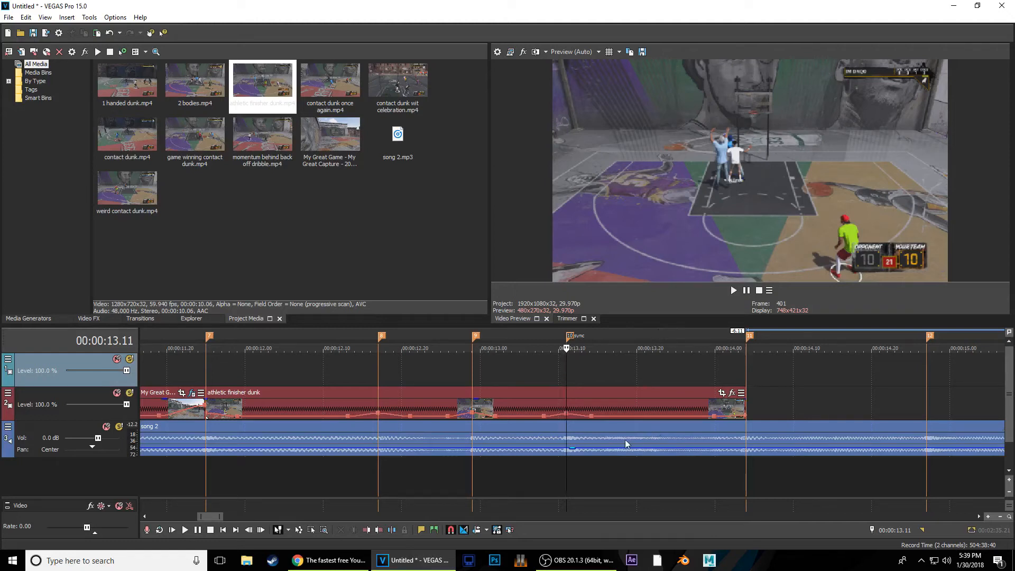
Play the athletic finisher dunk from marker 8 and step through the frames around the sync marker to check the dunk's timing
left_click(583, 374)
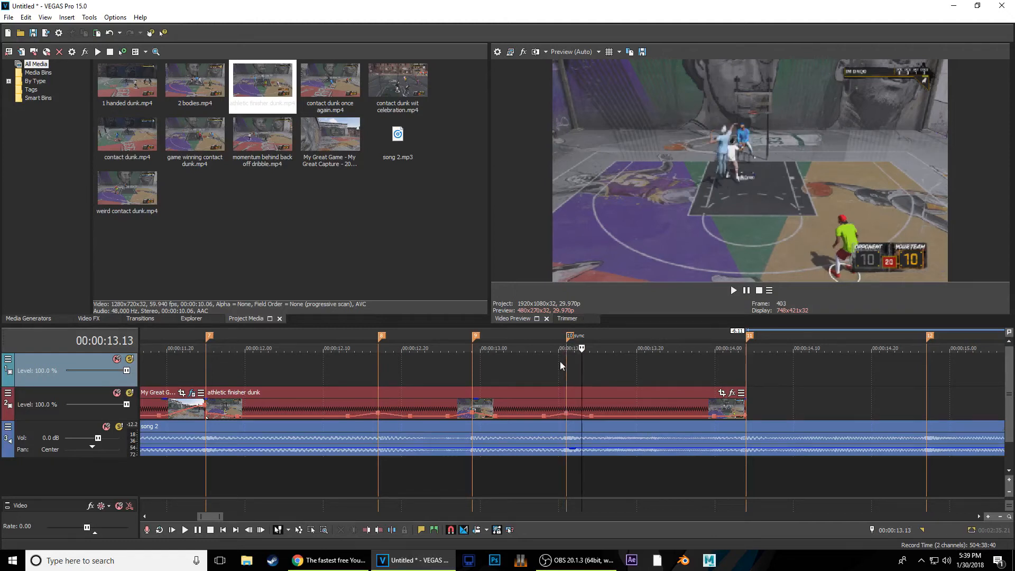
left_click(566, 377)
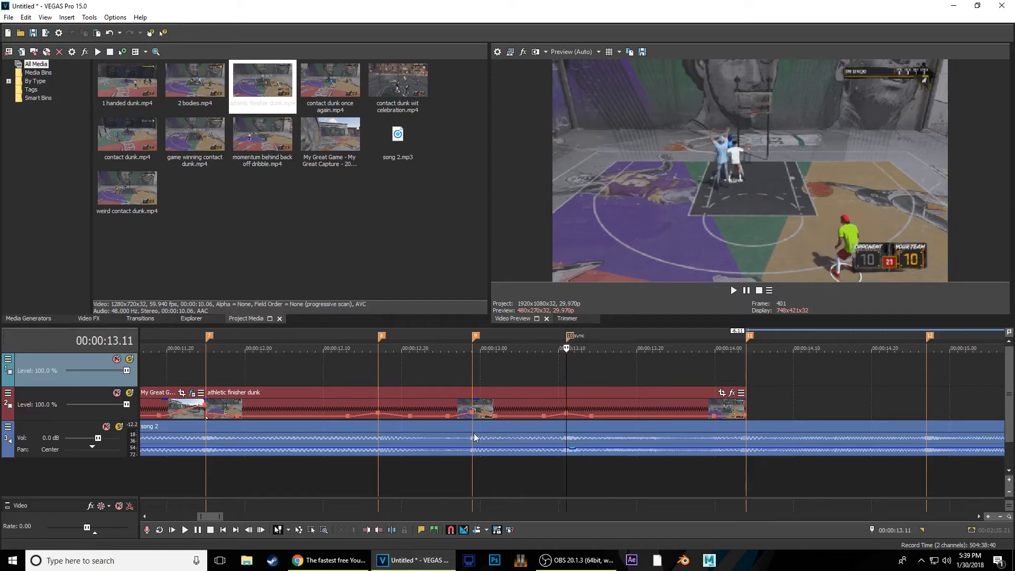
scroll(474, 437, "up", 2)
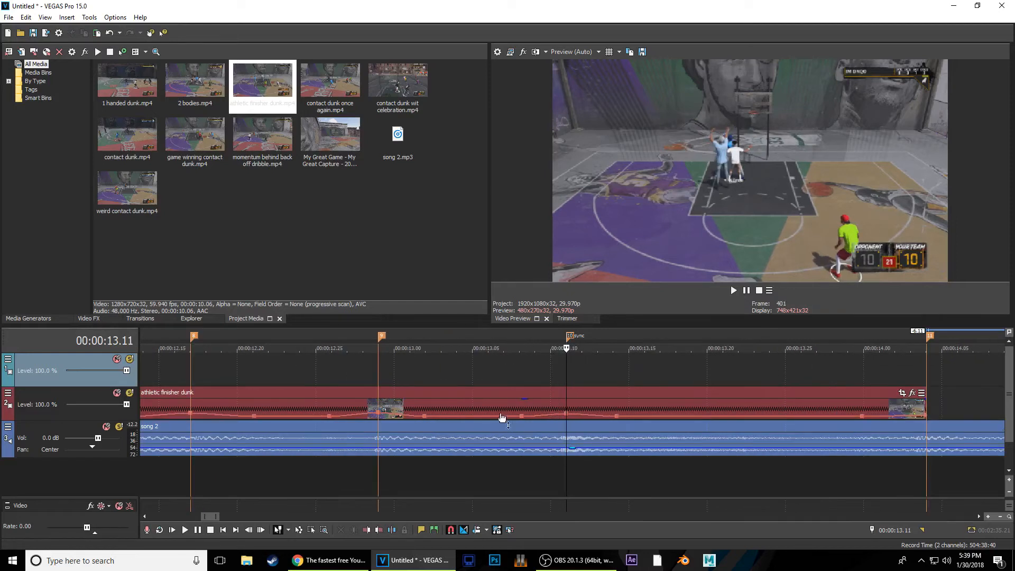
left_click(195, 366)
key("space")
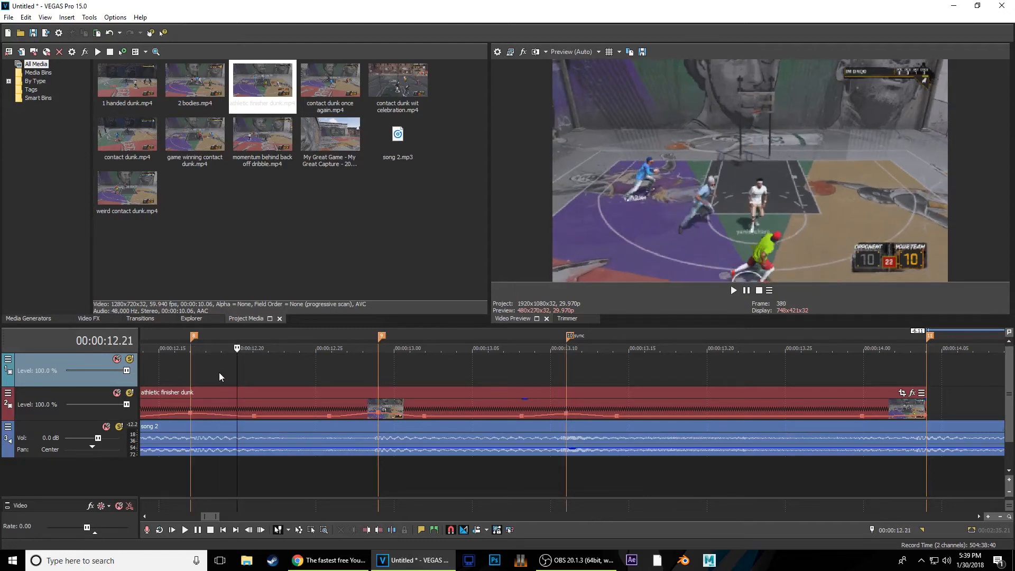
left_click(378, 426)
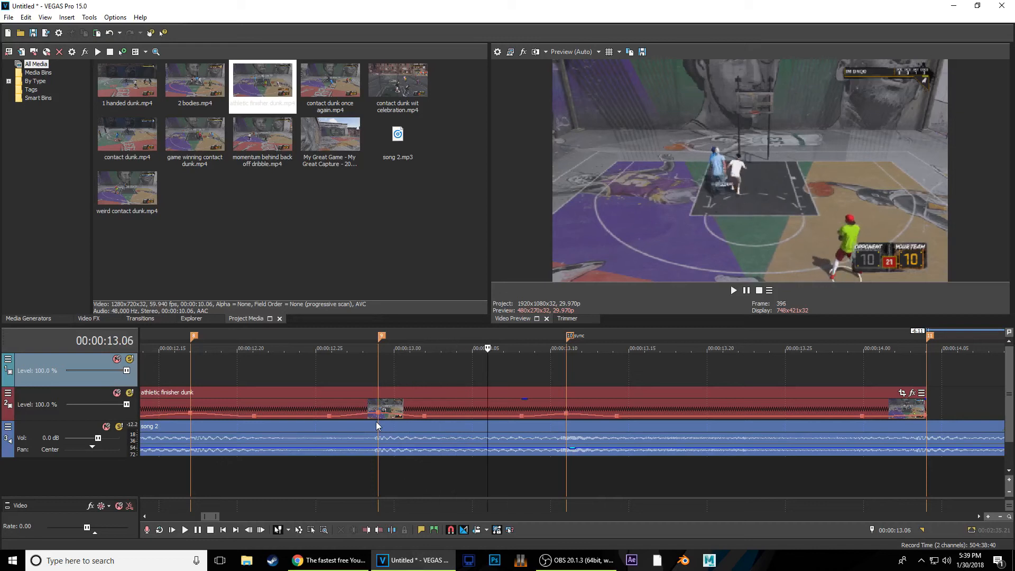
key("Right")
key("Right")
key("Right")
key("Left")
key("Left")
key("Left")
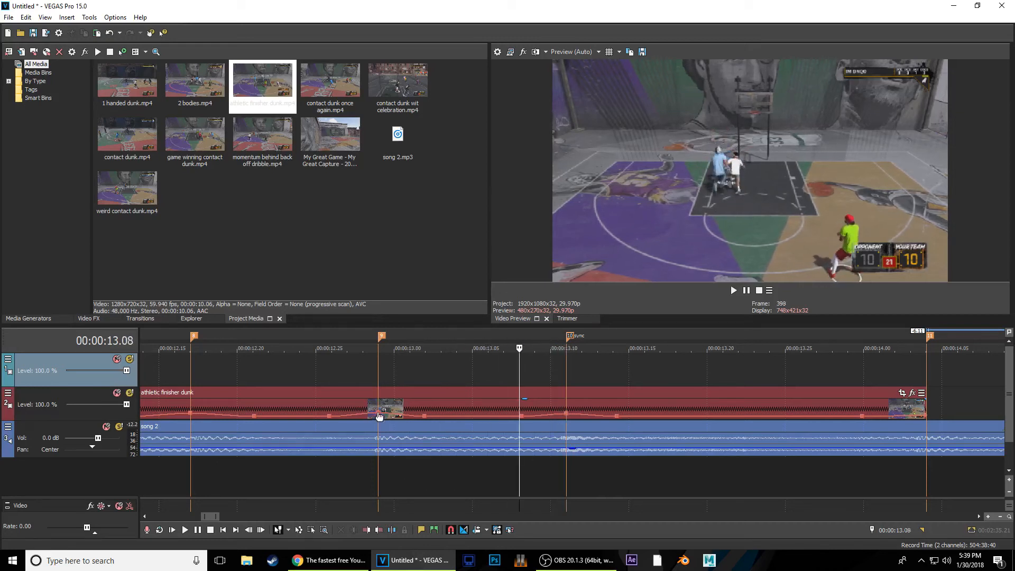
Add velocity points just before and after marker 9 on the athletic finisher dunk clip and raise the velocity at that marker
left_click(380, 415)
key("Left")
key("Left")
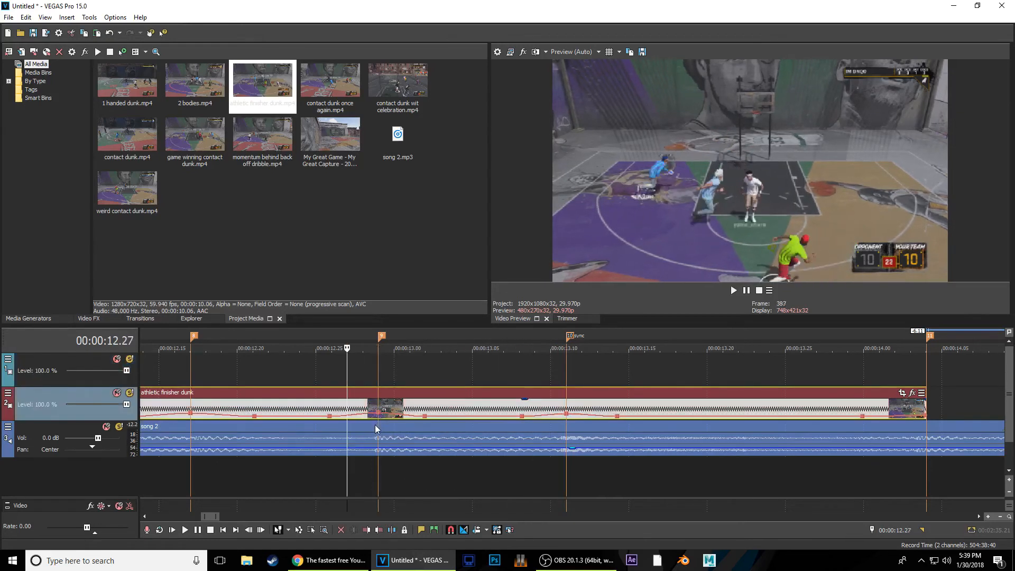
key("Right")
key("Right")
key("Right")
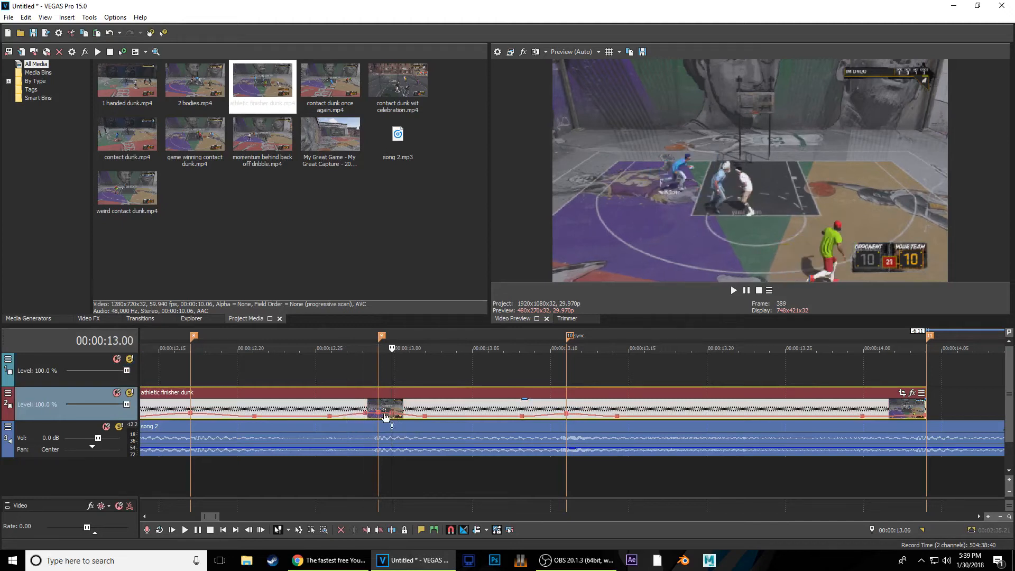
left_click_drag(379, 415, 379, 406)
left_click(363, 382)
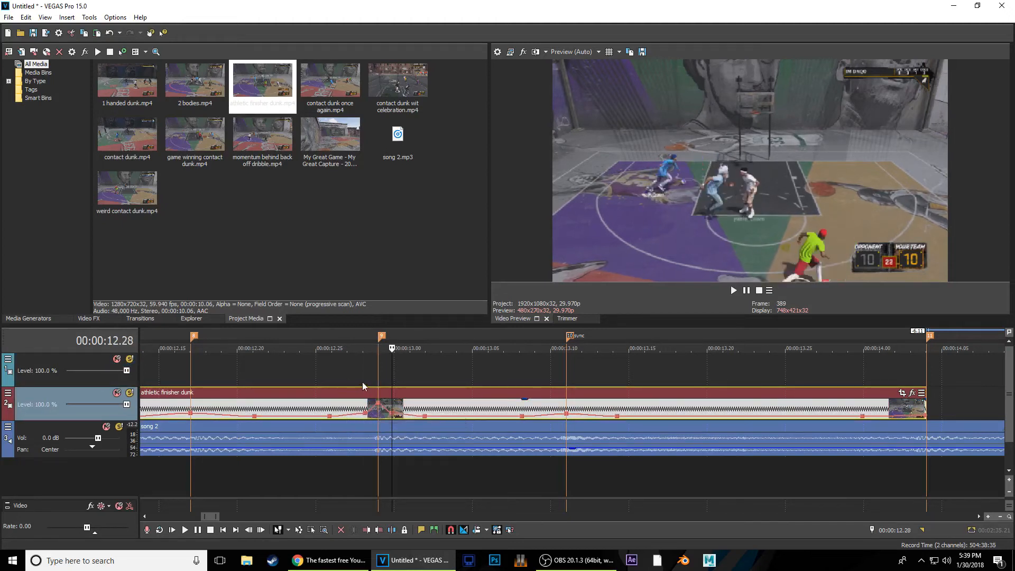
Step frame by frame between marker 9 and the sync marker at 00:00:13.11 to examine where the dunk lands
key("Right")
key("Right")
key("Right")
key("Right")
key("Right")
key("Right")
key("Left")
key("Left")
key("Left")
key("Left")
key("Left")
key("Left")
key("Left")
key("Left")
key("Left")
key("Left")
key("Left")
key("Left")
key("Left")
key("Left")
key("Left")
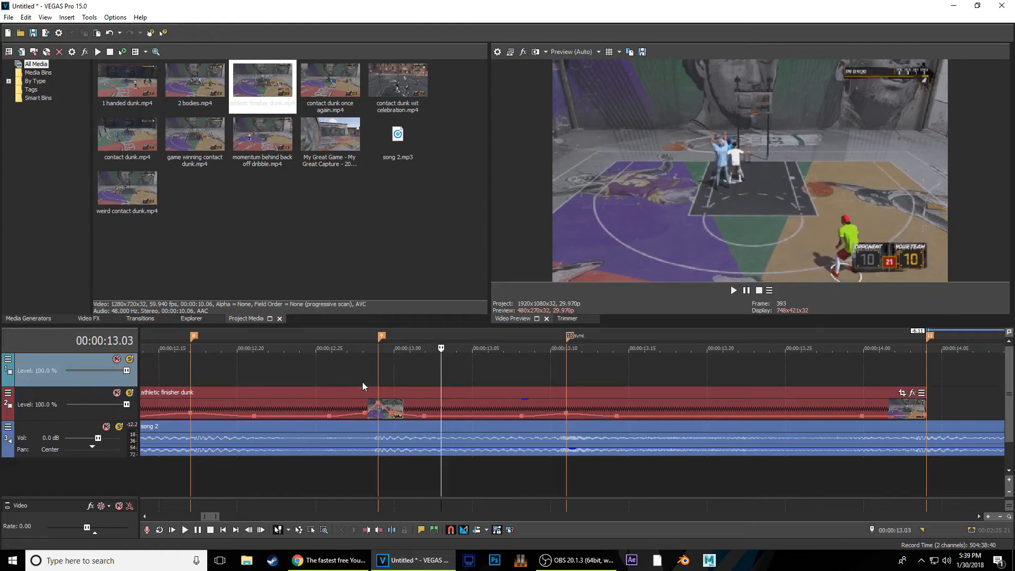
key("Right")
key("Right")
key("Right")
key("Right")
key("Right")
key("Right")
key("Right")
key("Right")
key("Right")
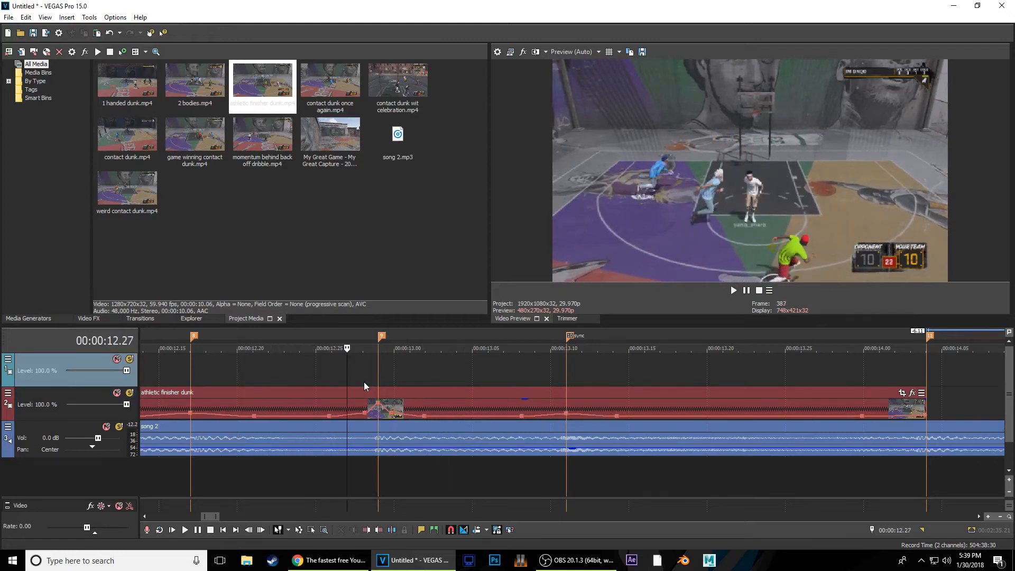
key("Right")
key("Right")
key("Right")
key("Right")
key("Right")
key("Right")
key("Right")
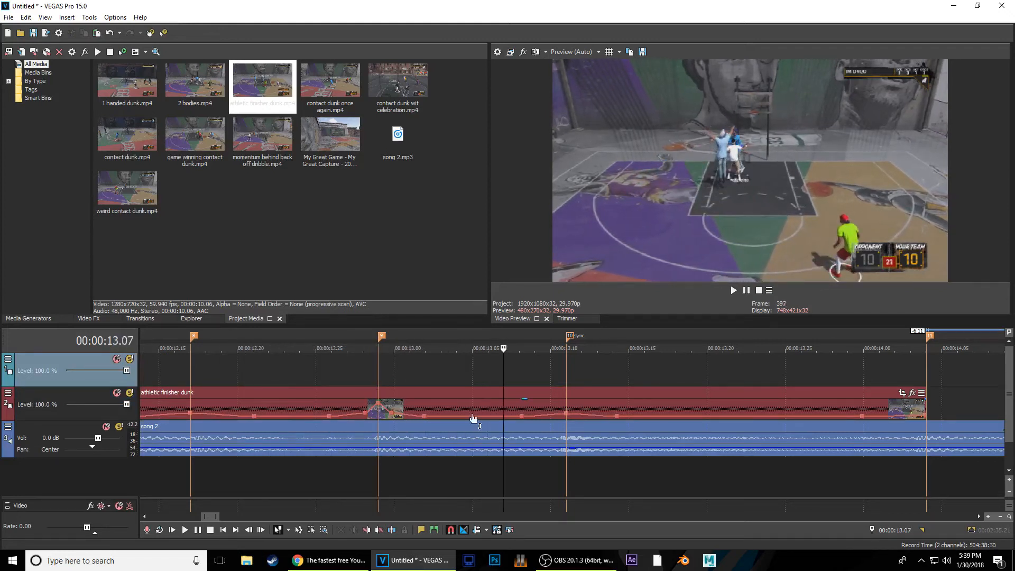
key("Right")
key("Right")
key("Right")
key("Right")
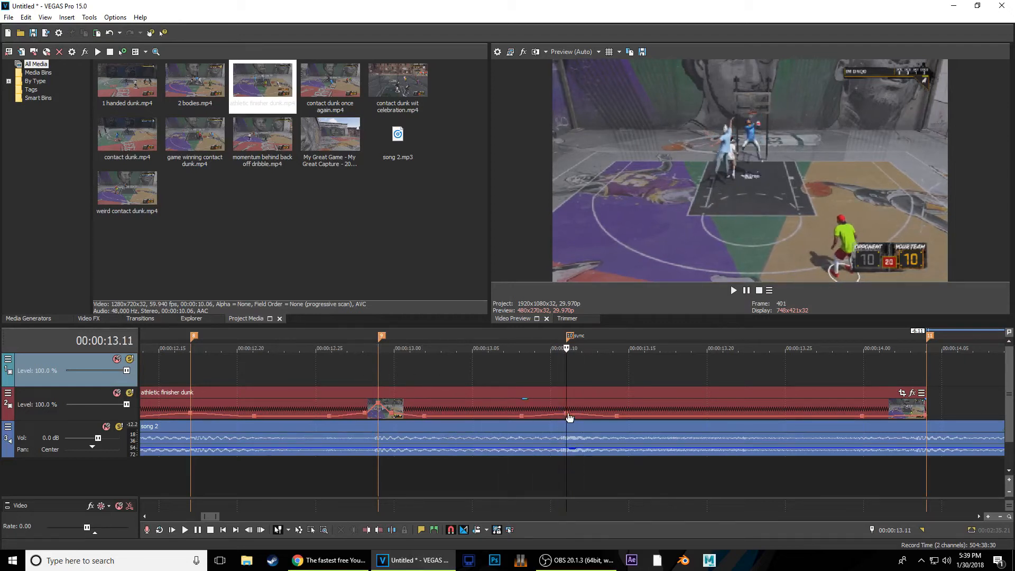
Add velocity points about two frames either side of the sync marker at 00:00:13.11 and raise the velocity at the marker
left_click_drag(568, 414, 568, 415)
key("Left")
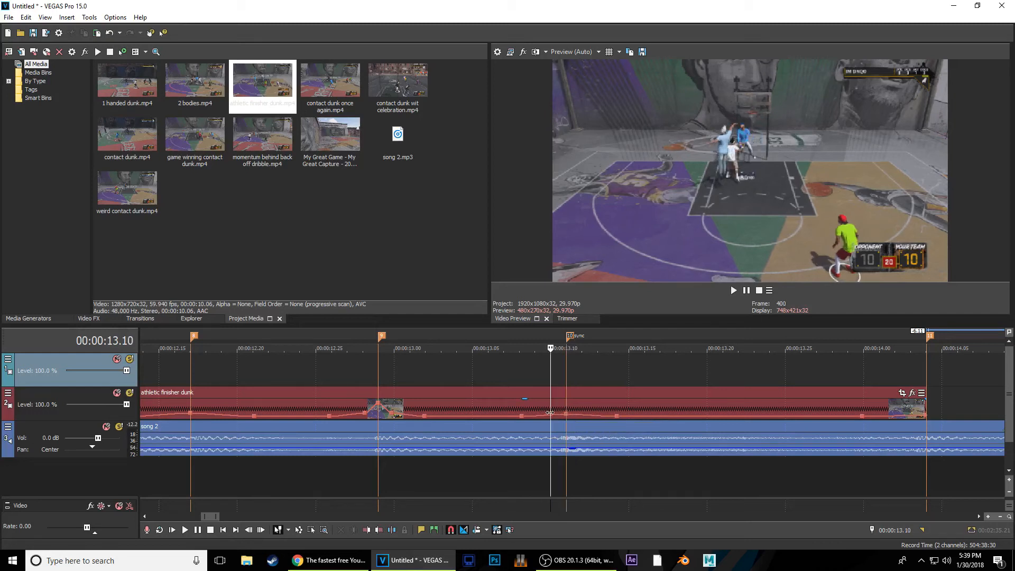
left_click(592, 418)
left_click_drag(569, 415, 568, 411)
key("Left")
key("Left")
key("Right")
key("Right")
key("Right")
key("Right")
key("Right")
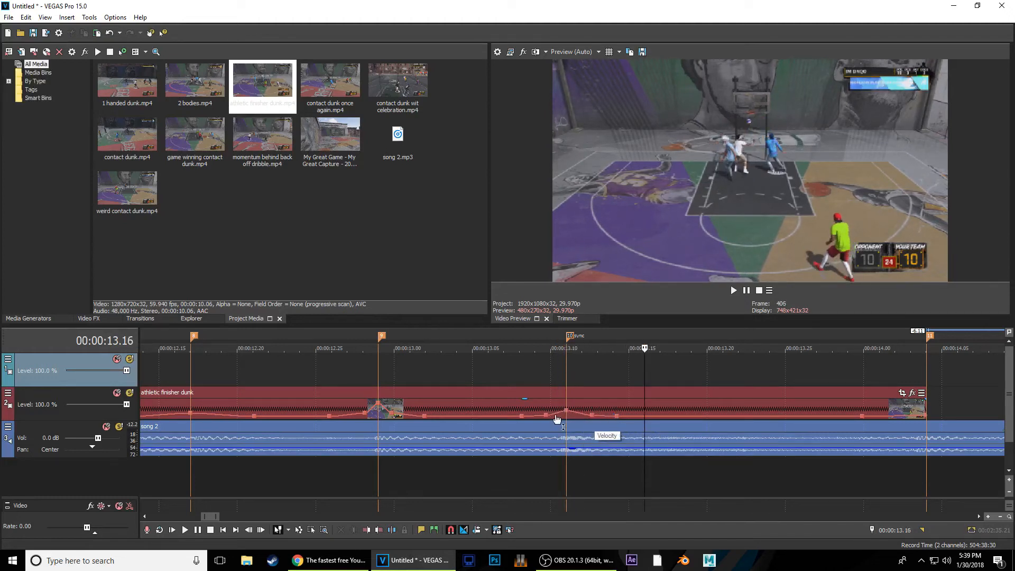
Set the velocity point at 00:00:13.13 to 40% forward velocity and lower the point at 00:00:13.15 with a preset
scroll(533, 429, "down", 1)
scroll(533, 428, "up", 1)
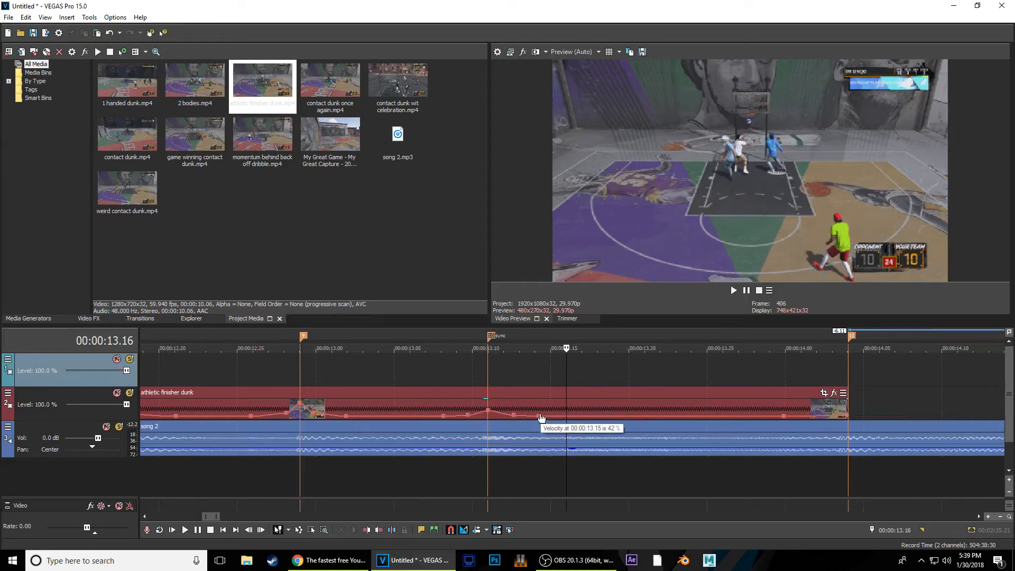
right_click(515, 417)
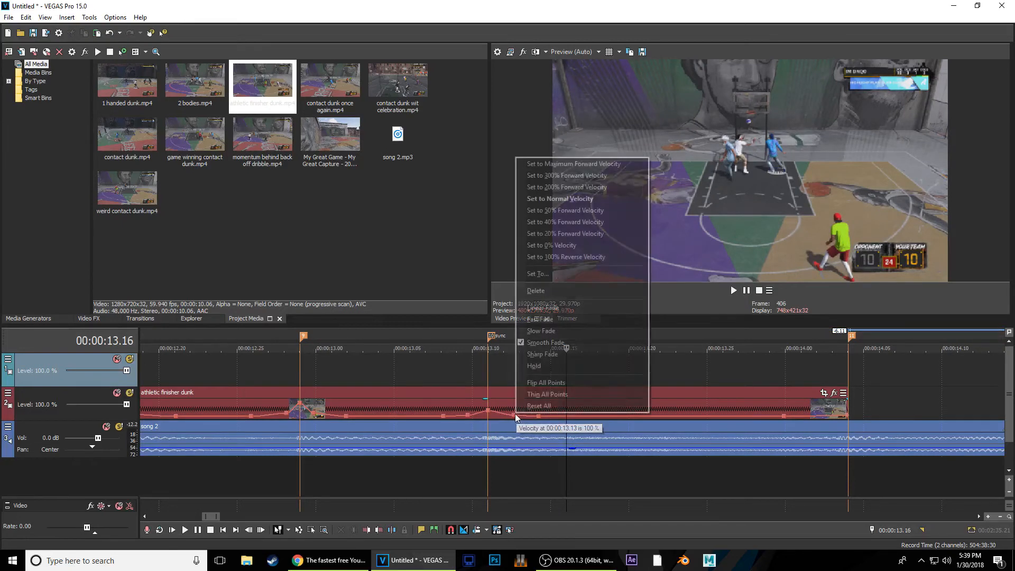
left_click(578, 222)
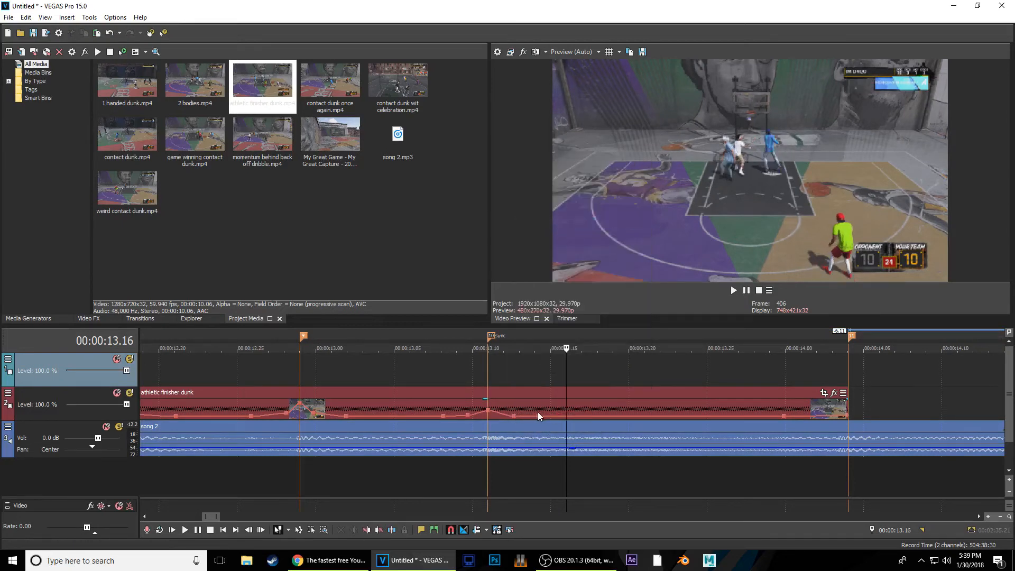
right_click(540, 416)
left_click(622, 239)
Step through the frames from the sync marker to the clip's end to check the slowed section after the dunk
left_click(487, 376)
key("Right")
key("Right")
key("Right")
key("Right")
key("Right")
key("Right")
key("Right")
key("Right")
key("Right")
key("Right")
key("Right")
key("Right")
key("Right")
key("Right")
key("Right")
key("Right")
key("Right")
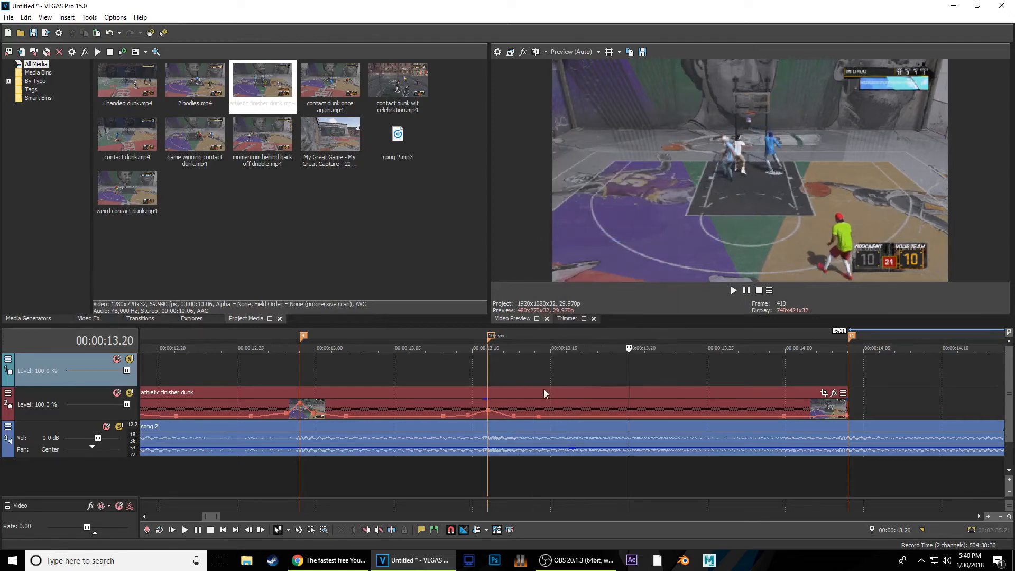
key("Right")
key("Right")
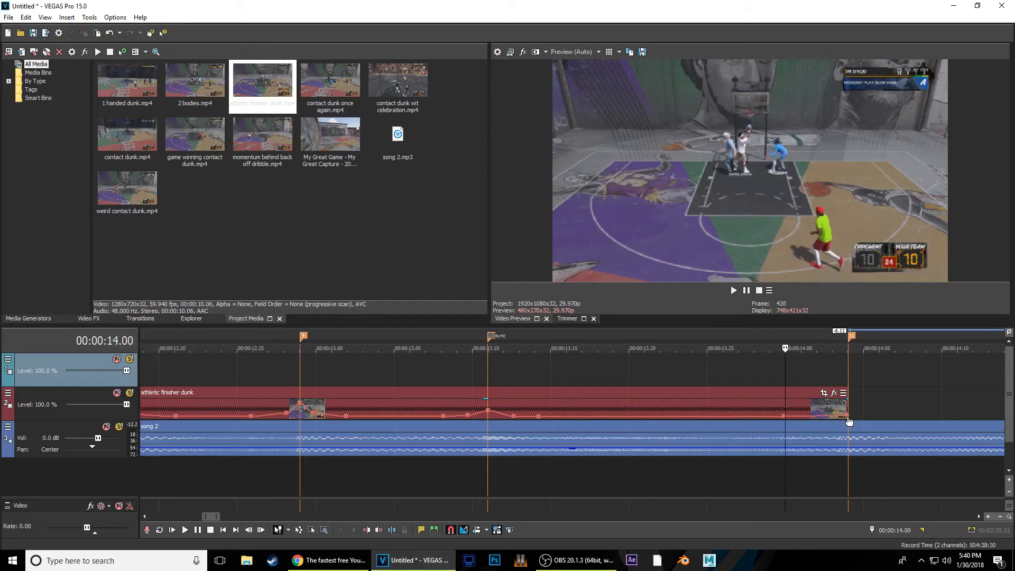
scroll(412, 376, "down", 1)
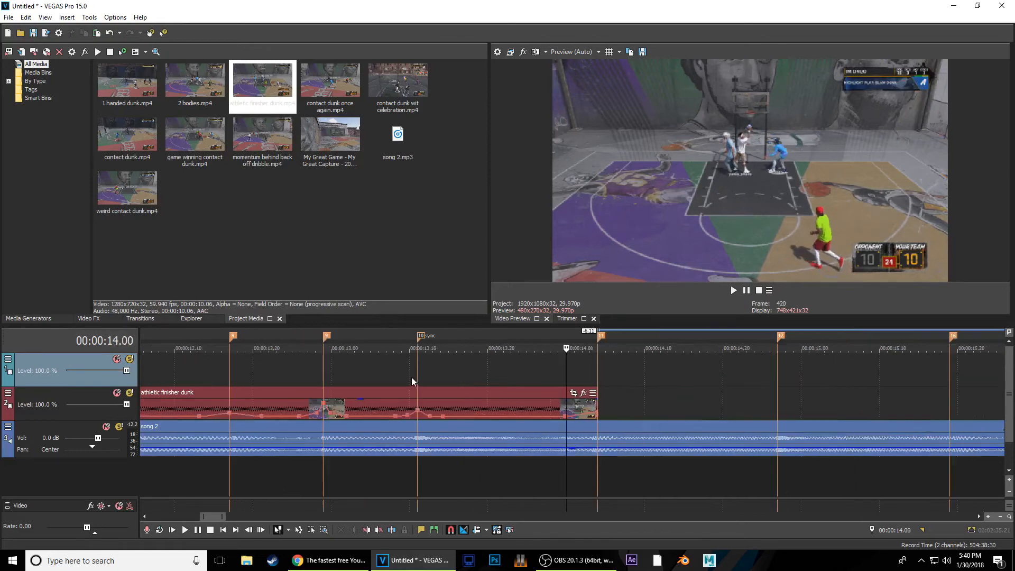
Play the athletic finisher dunk clip from its start and step back through its frames to review the velocity ramps
scroll(341, 376, "down", 1)
left_click(231, 373)
key("space")
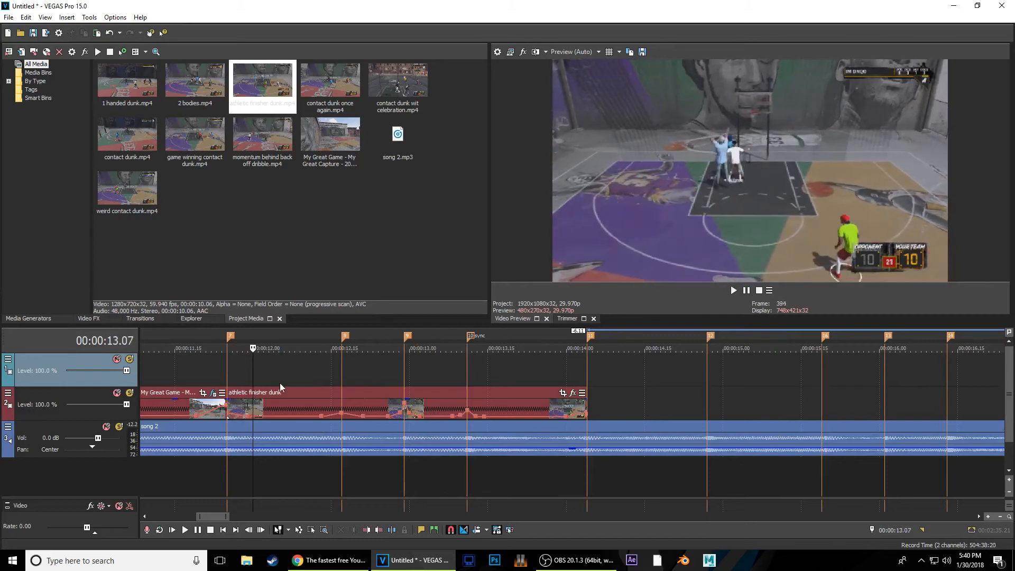
key("Left")
key("Left")
key("Left")
key("Left")
key("Left")
key("Left")
key("Left")
key("Left")
key("Left")
key("Left")
key("Left")
key("Left")
key("Left")
key("Left")
key("Left")
key("Left")
key("Left")
key("Left")
key("Left")
key("Left")
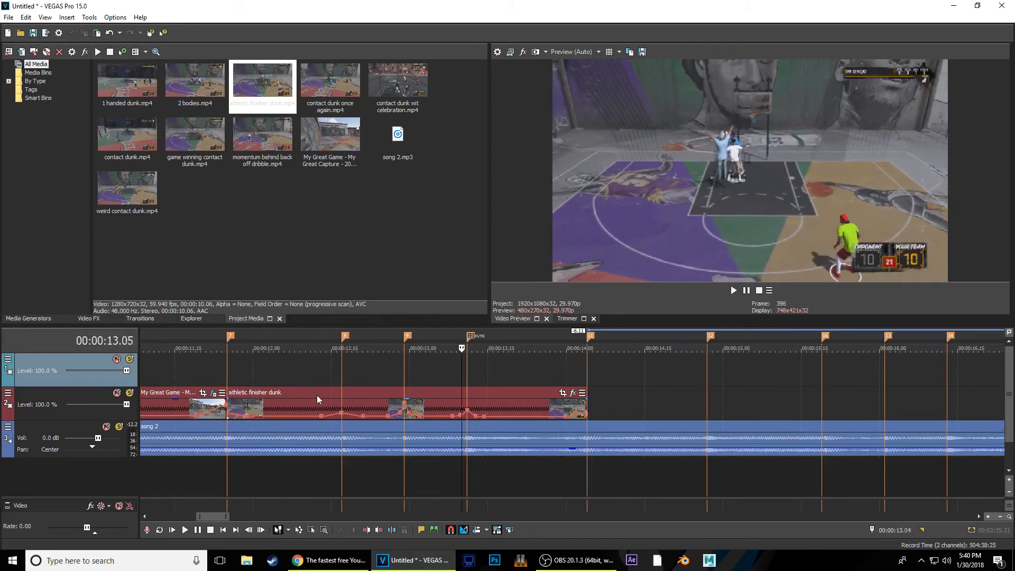
key("space")
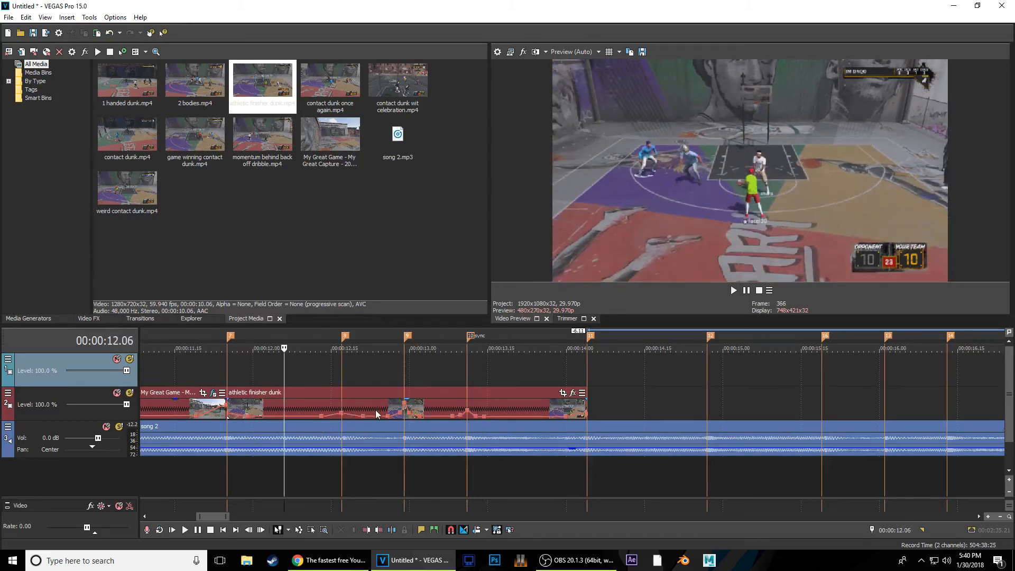
Try adding velocity points just before and after marker 8 at 00:00:12.17 and raising the velocity at that marker
left_click(342, 383)
scroll(348, 420, "up", 5)
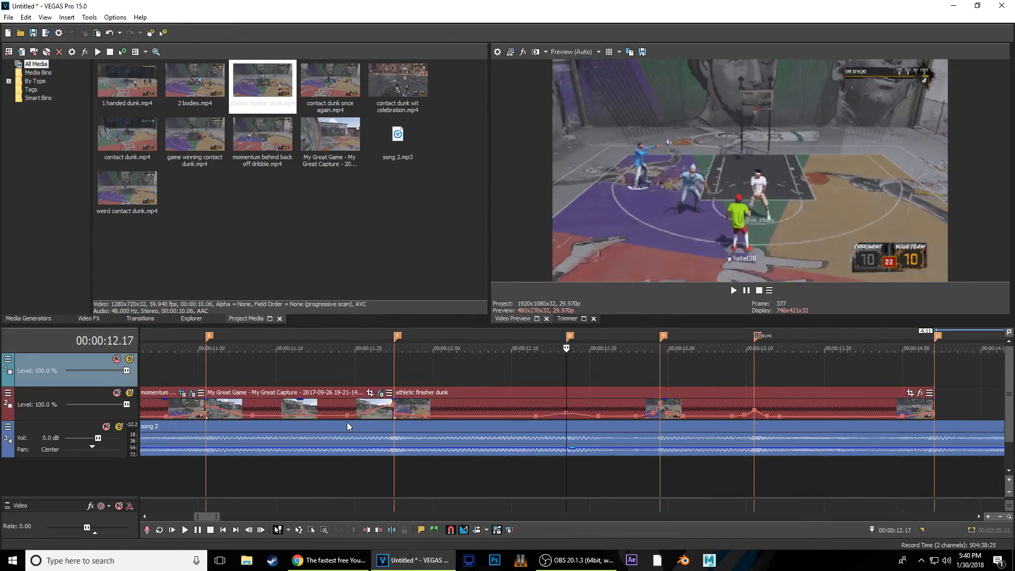
key("Left")
key("Left")
key("Left")
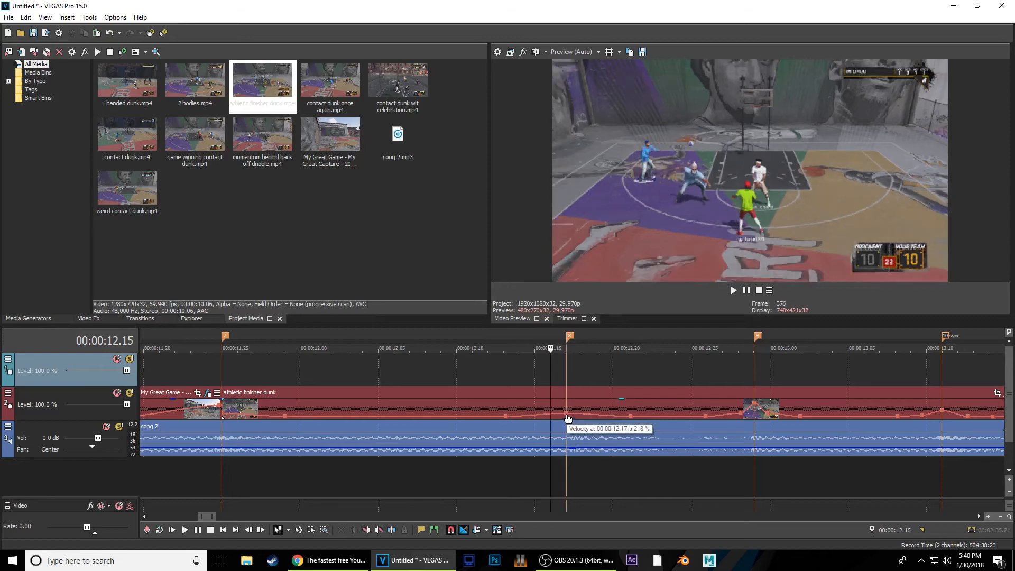
double_click(540, 414)
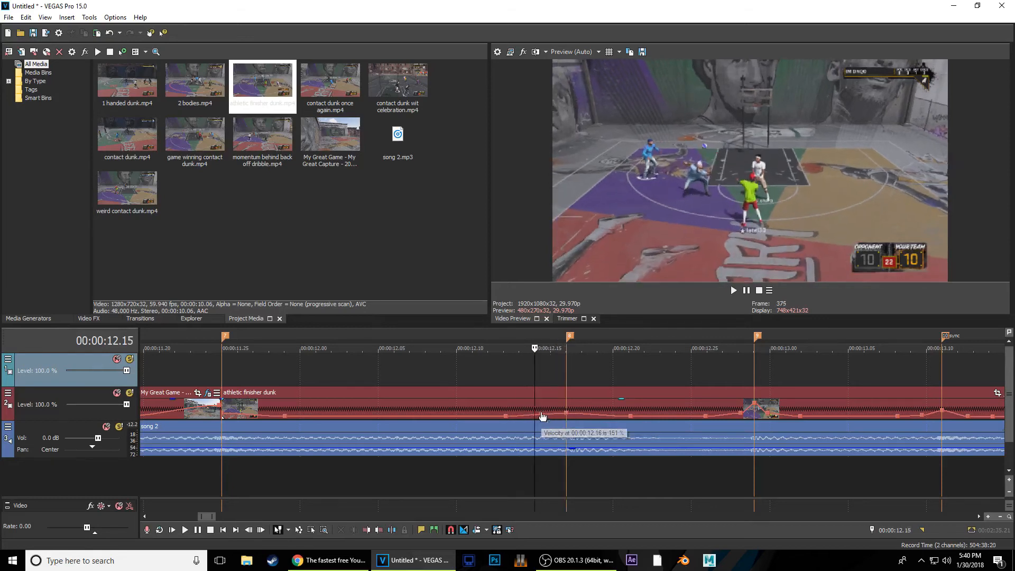
double_click(595, 414)
left_click(566, 411)
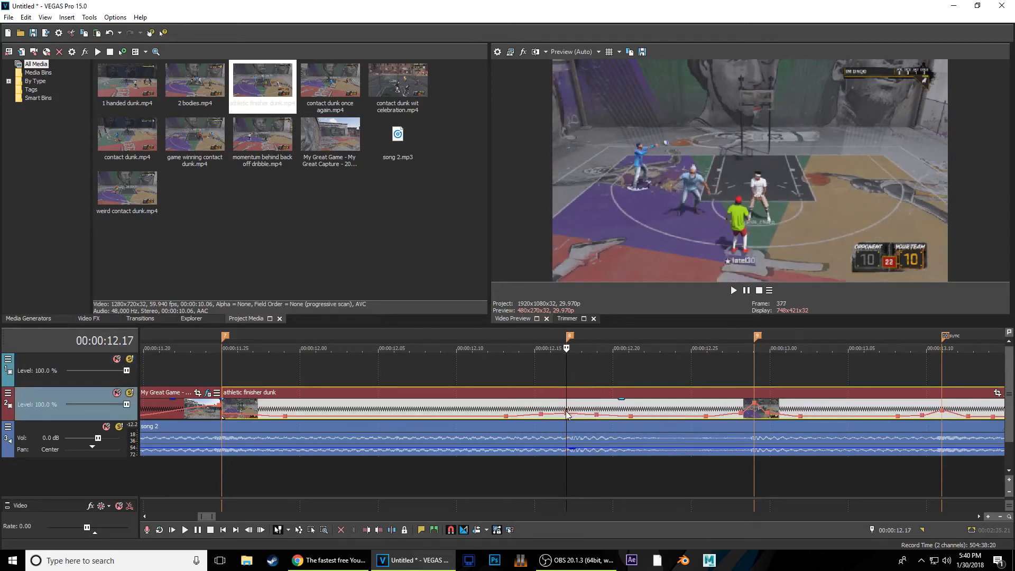
double_click(567, 412)
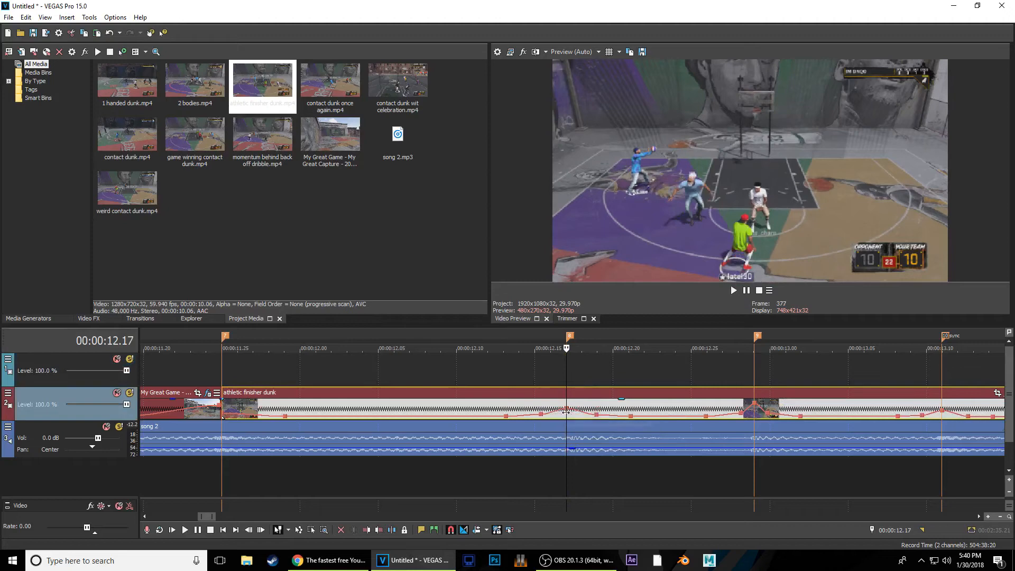
Play the reworked ramp and check the frames around the sync marker at 00:00:13.11
left_click(505, 372)
key("space")
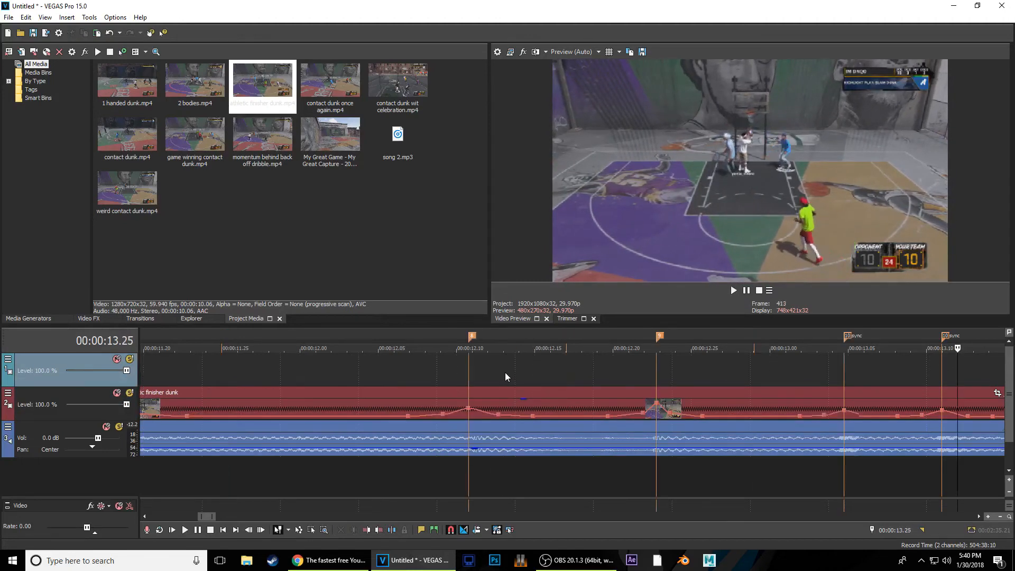
scroll(505, 373, "down", 5)
left_click(511, 391)
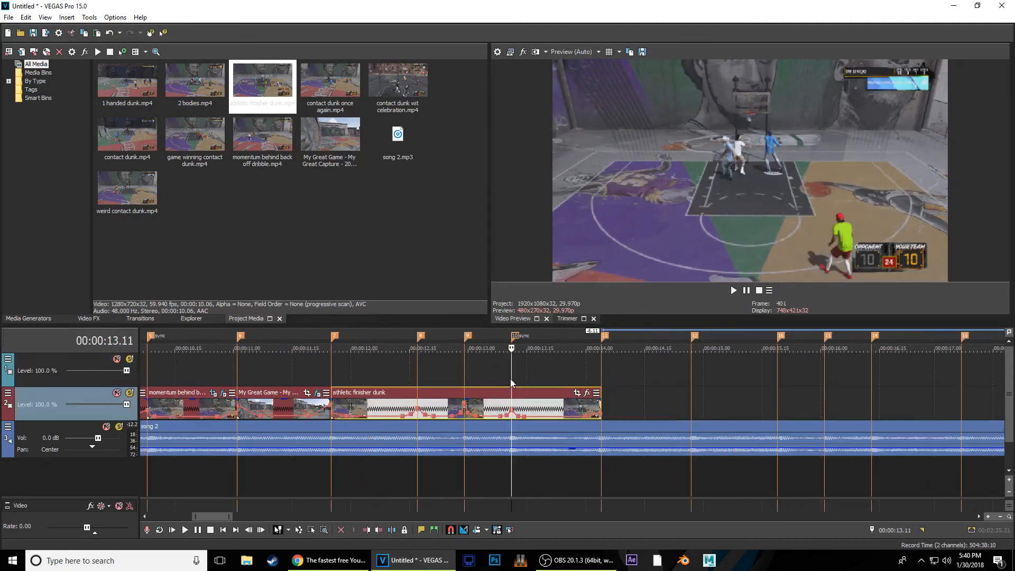
key("Left")
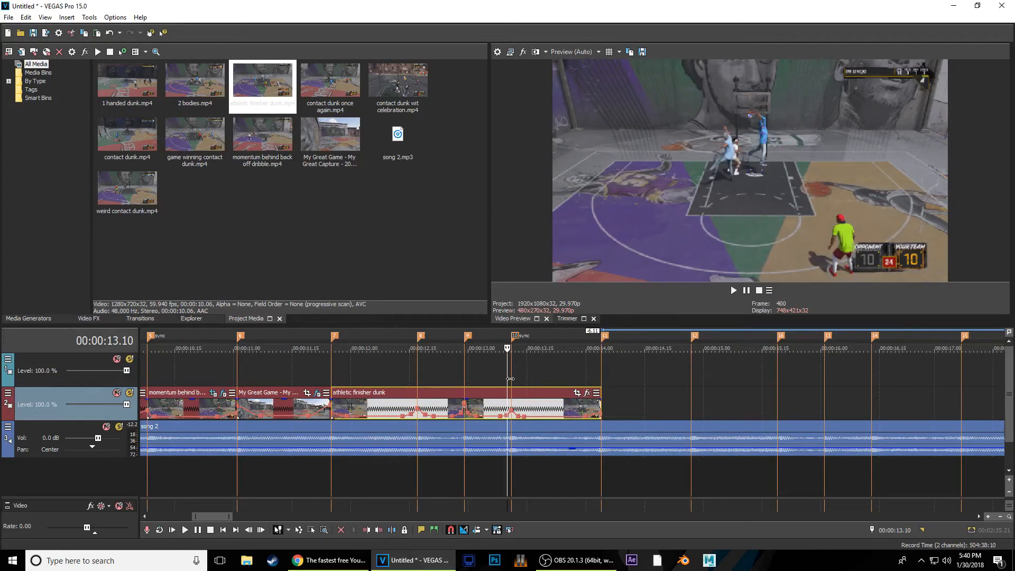
Undo the raised velocity and the extra velocity points around marker 8 on the athletic finisher dunk clip
scroll(547, 406, "up", 4)
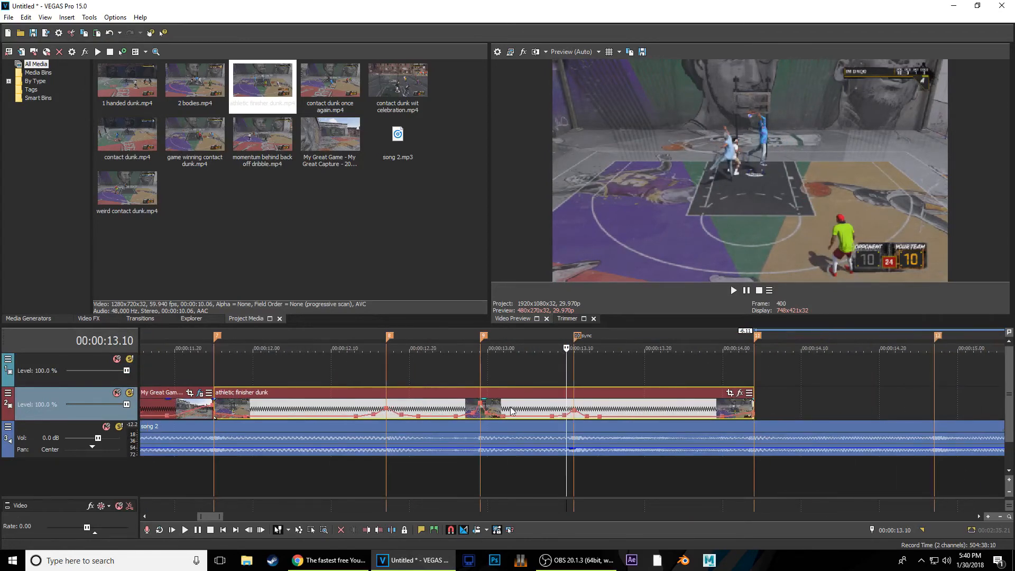
key("ctrl+z")
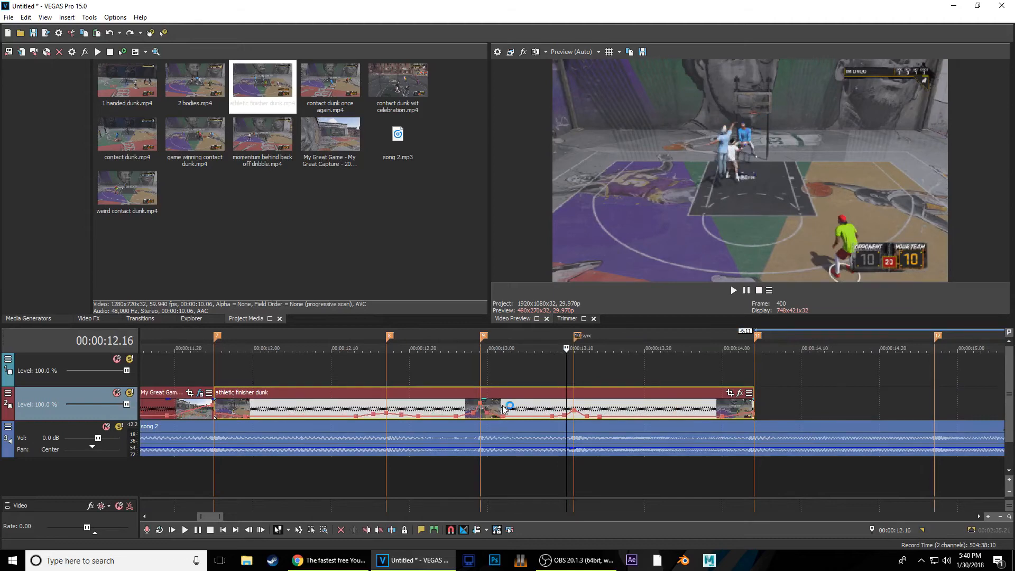
key("Left")
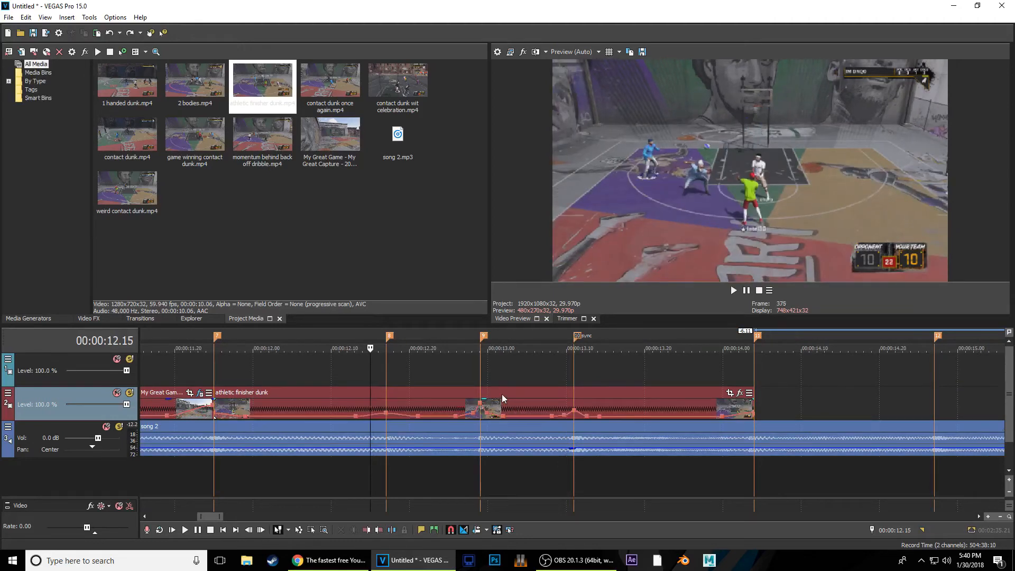
Split the athletic finisher dunk clip at marker 8, at marker 9 and at the sync marker
scroll(438, 415, "down", 2)
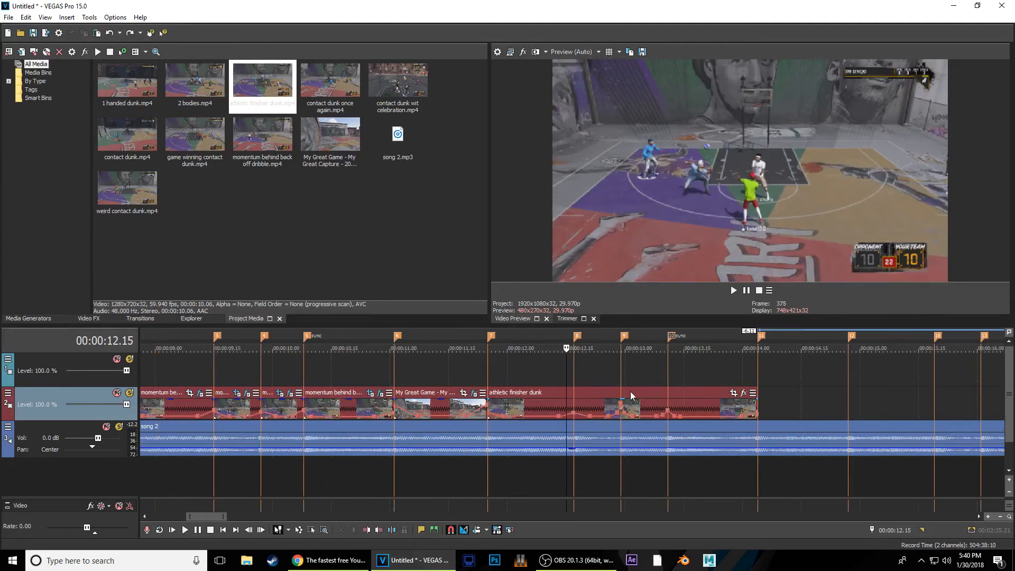
left_click(527, 408)
left_click(574, 408)
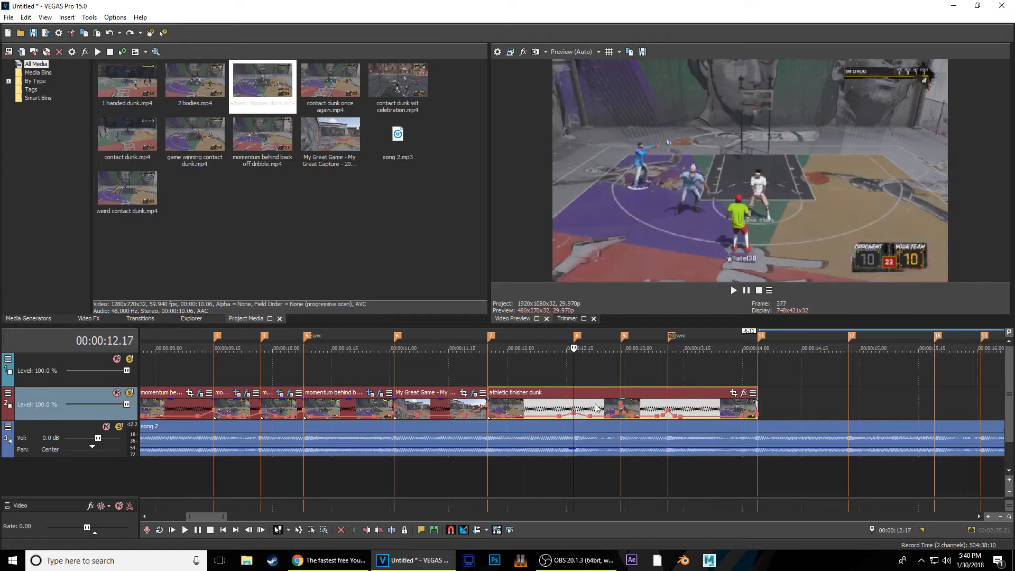
key("s")
left_click(621, 409)
key("s")
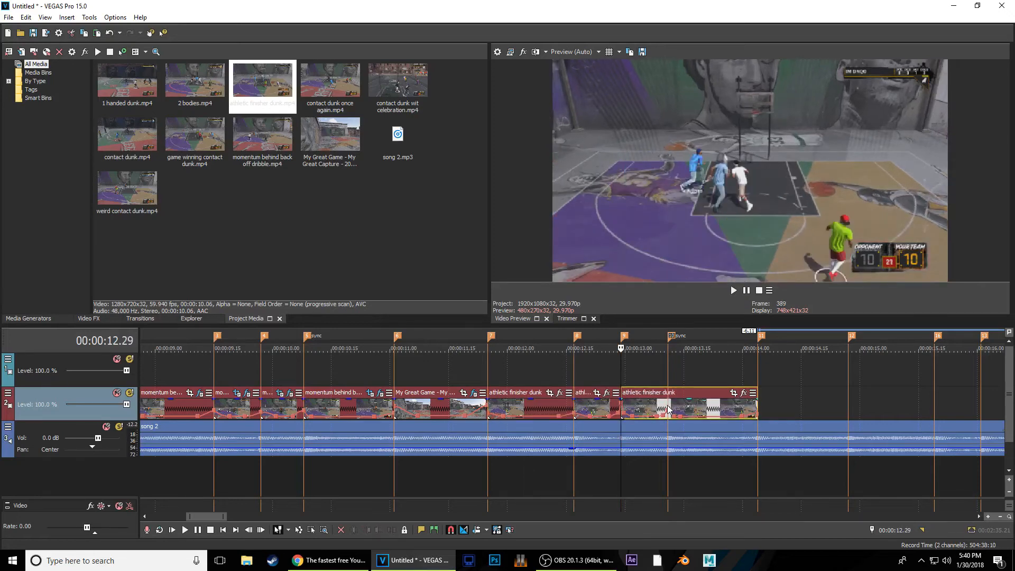
left_click(668, 411)
key("s")
left_click(707, 411)
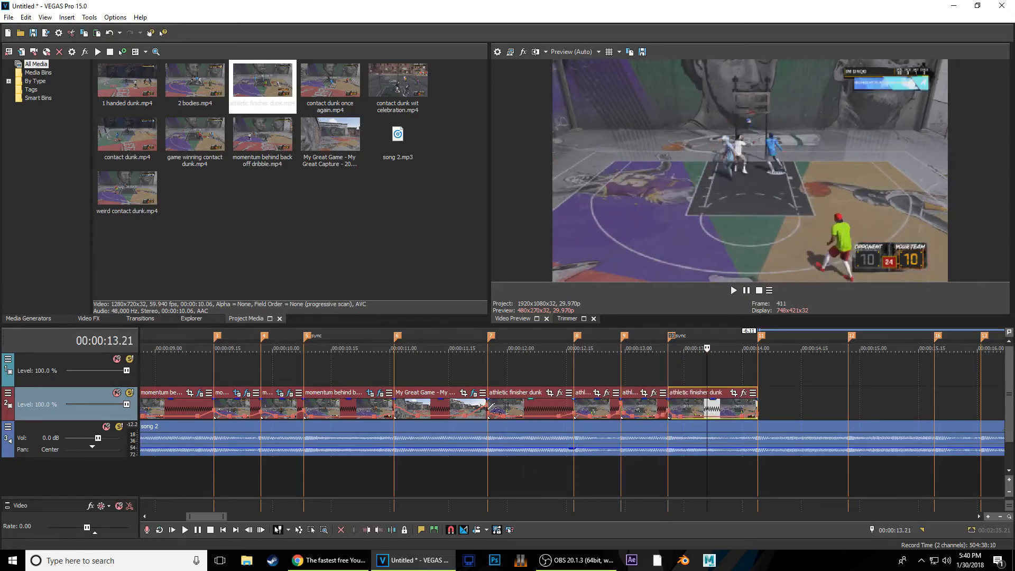
left_click(429, 405, "shift")
right_click(432, 414)
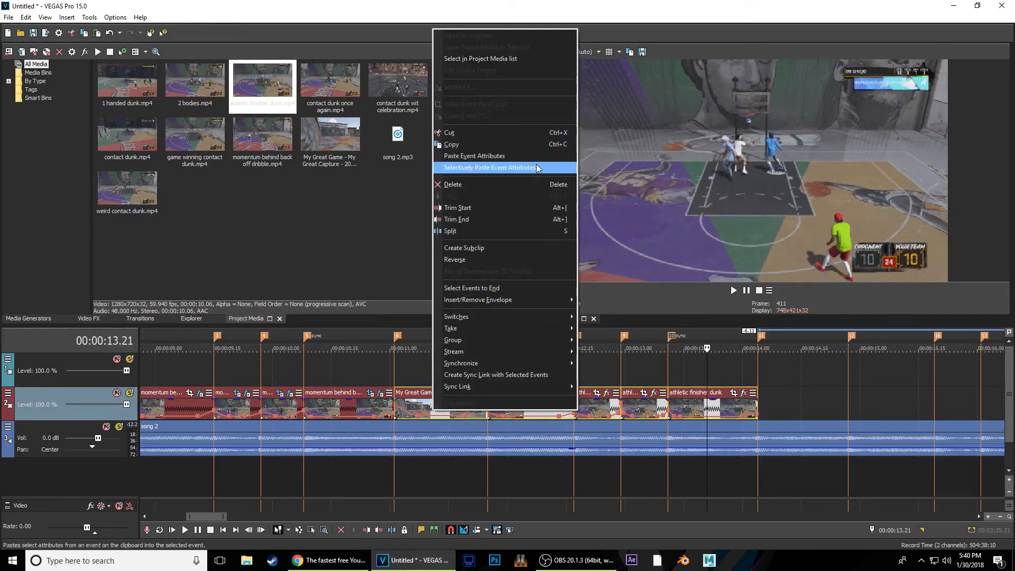
left_click(542, 418)
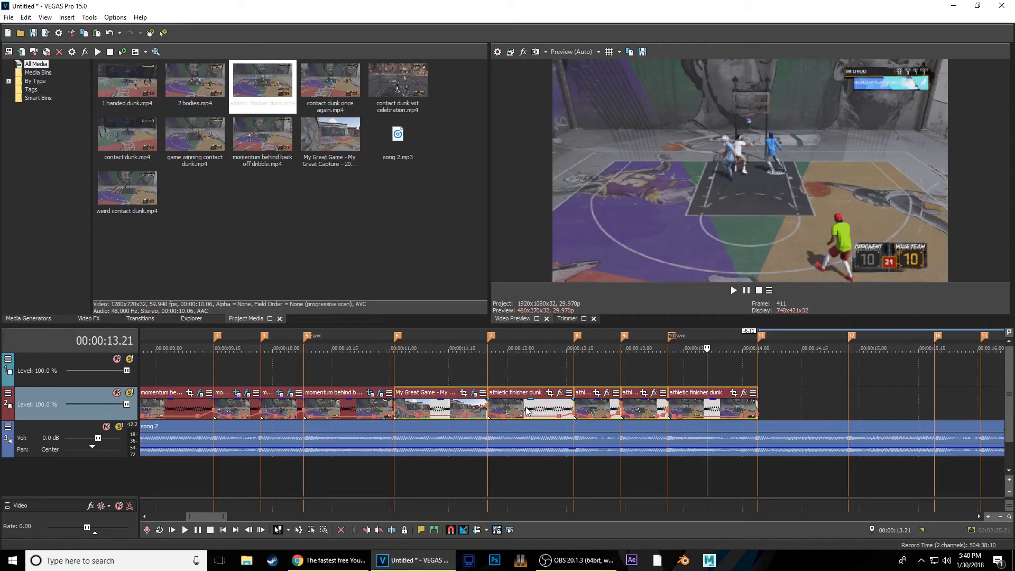
Try pasting only the video event effects and effect keyframes onto the four athletic finisher dunk pieces
left_click(526, 410)
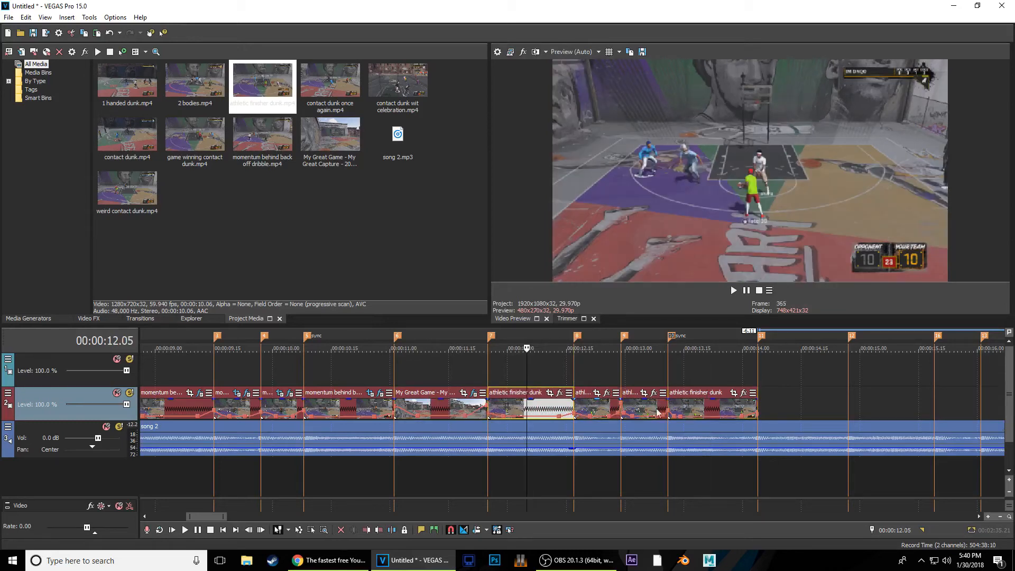
left_click(715, 407, "shift")
right_click(715, 407)
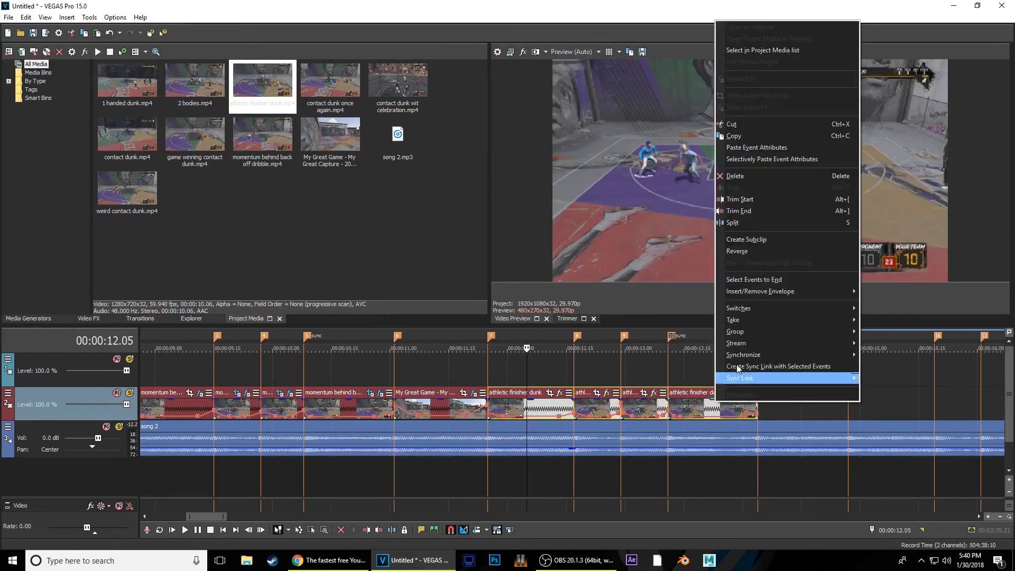
left_click(804, 160)
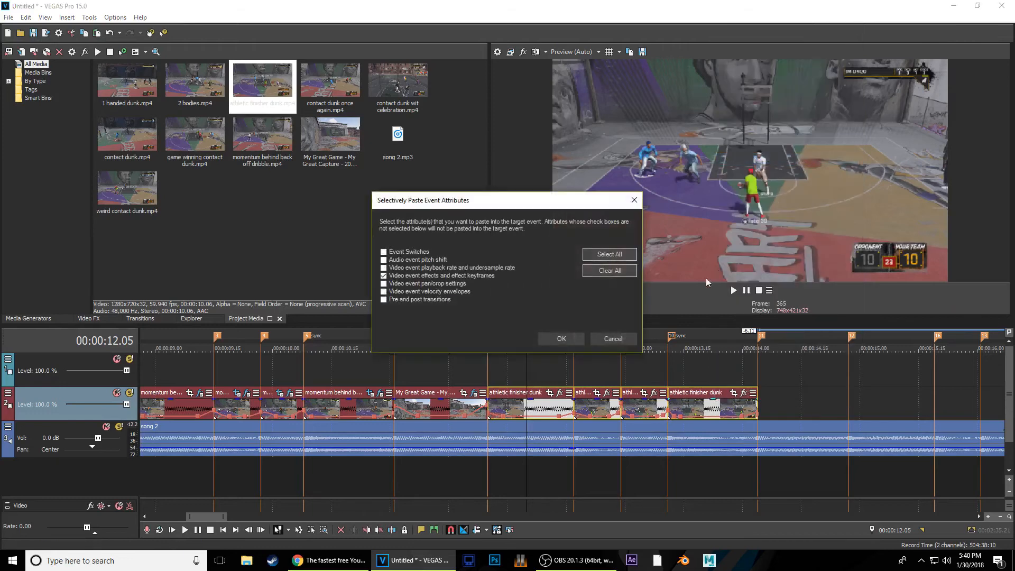
left_click(544, 338)
Select the range from 00:00:11.11 to 00:00:14.15 and play it to review the effects on the split dunk pieces
left_click_drag(433, 371, 801, 366)
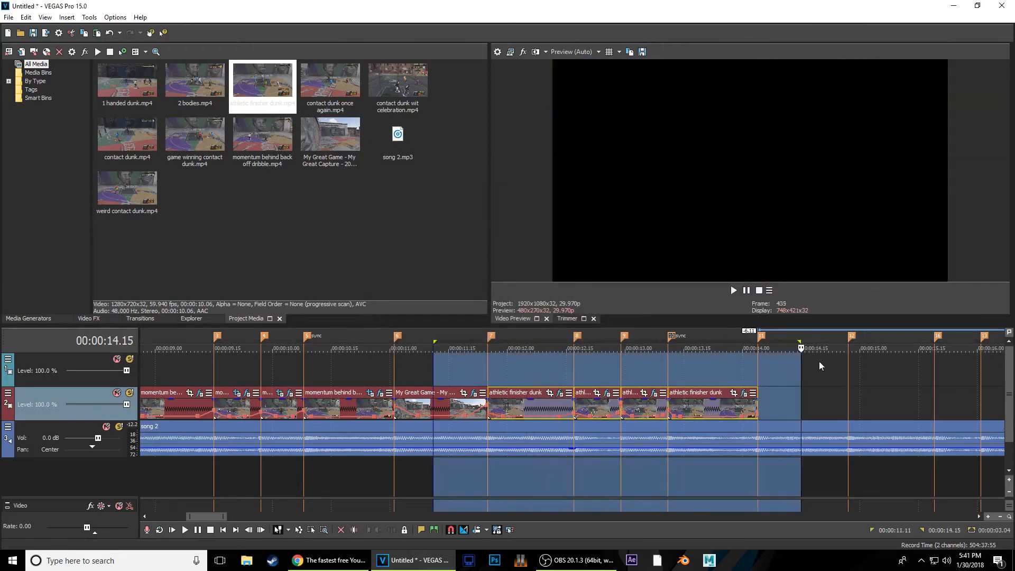
key("space")
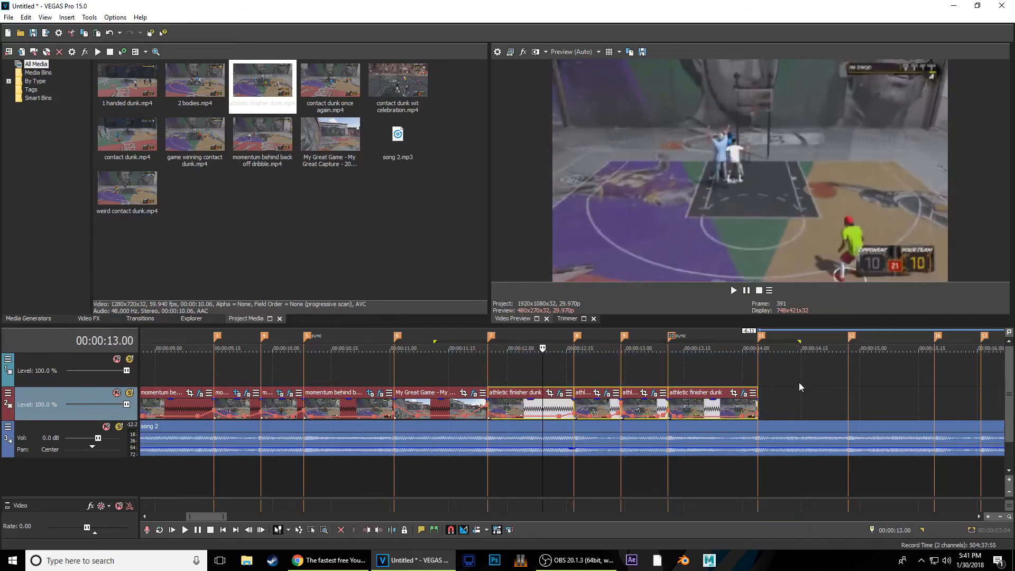
key("space")
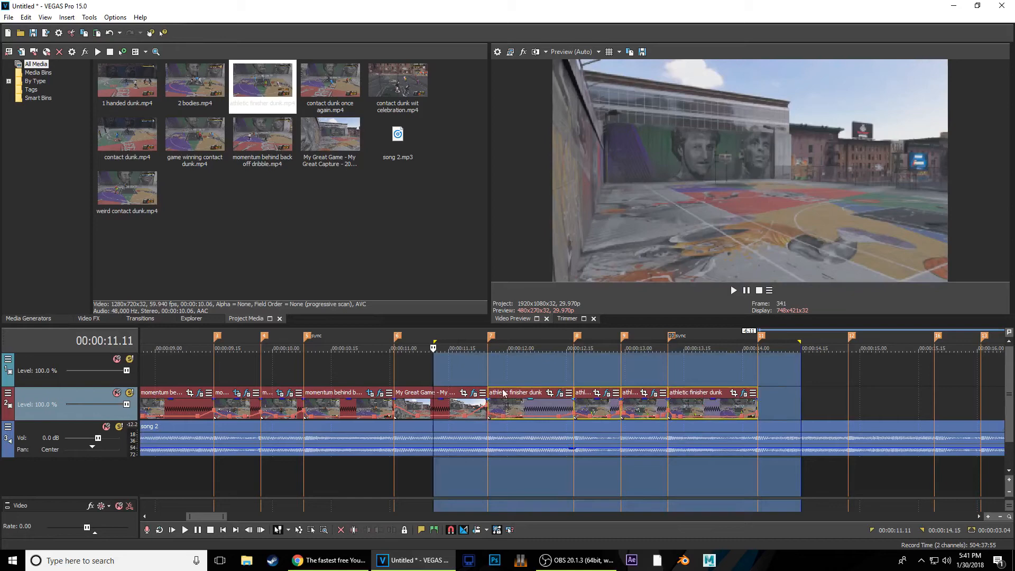
key("space")
key("space")
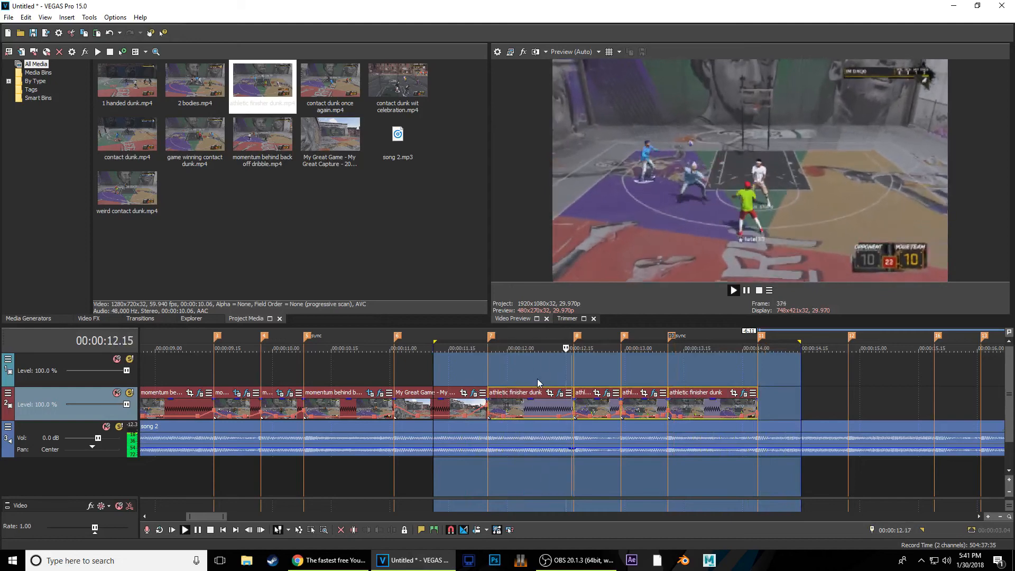
key("space")
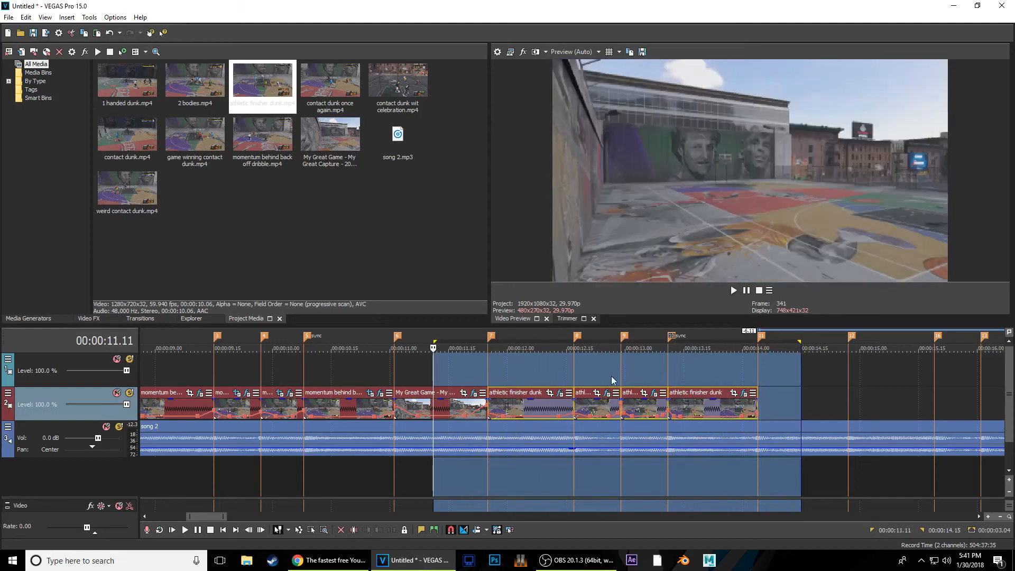
Step frame by frame around marker 9 at 00:00:12.29 and on to the sync marker to examine the pasted effects
left_click(622, 380)
scroll(620, 464, "up", 5)
key("Left")
key("Left")
key("Left")
key("Right")
key("Right")
key("Right")
key("Right")
key("Right")
key("Right")
key("Right")
key("Right")
key("Left")
key("Left")
key("Left")
key("Left")
key("Left")
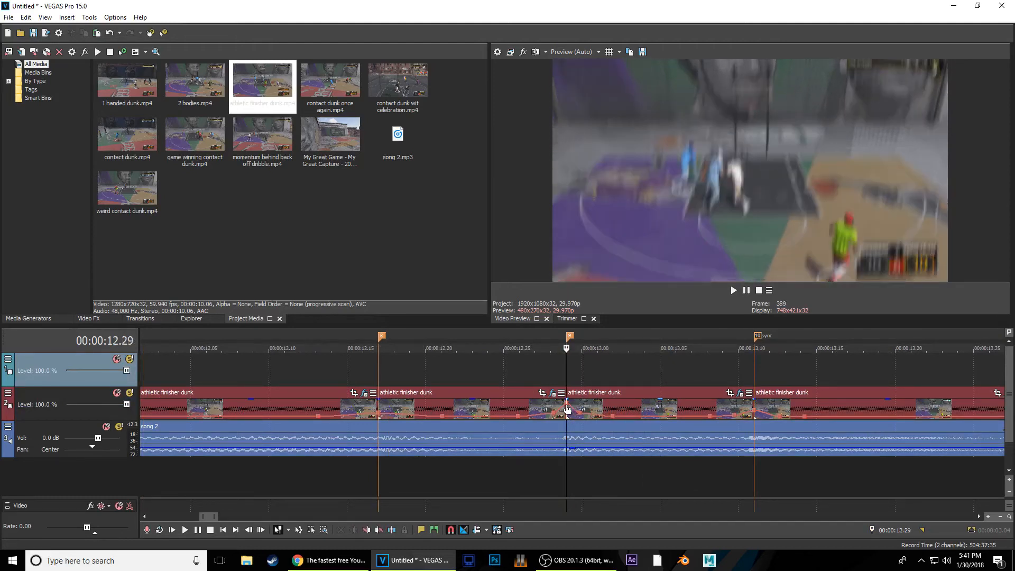
mouse_move(567, 410)
key("Right")
key("Right")
key("Right")
key("Right")
key("Right")
key("Right")
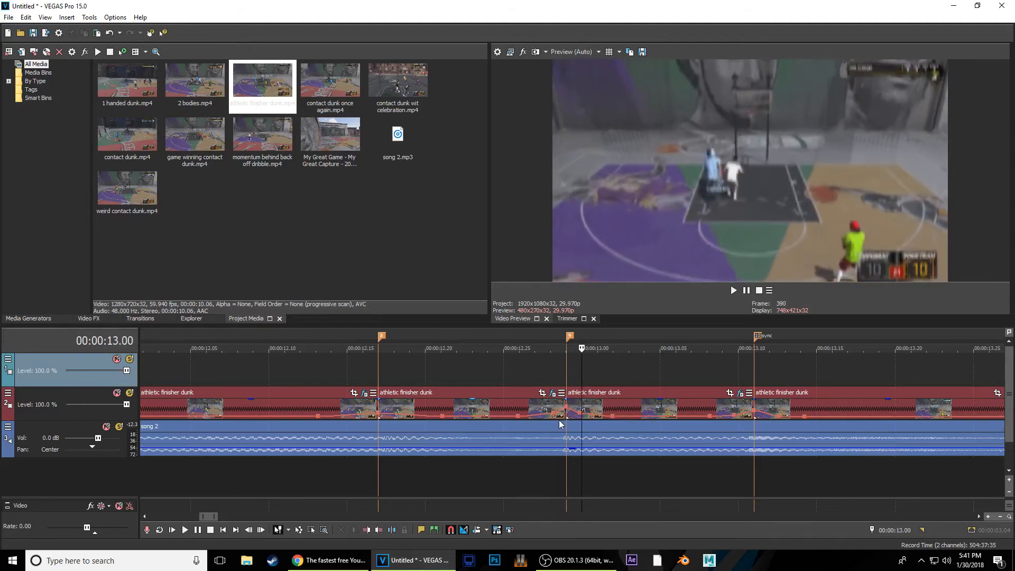
key("Right")
key("Right")
key("Right")
key("Right")
key("Right")
key("Right")
key("Right")
key("Right")
key("Right")
key("Right")
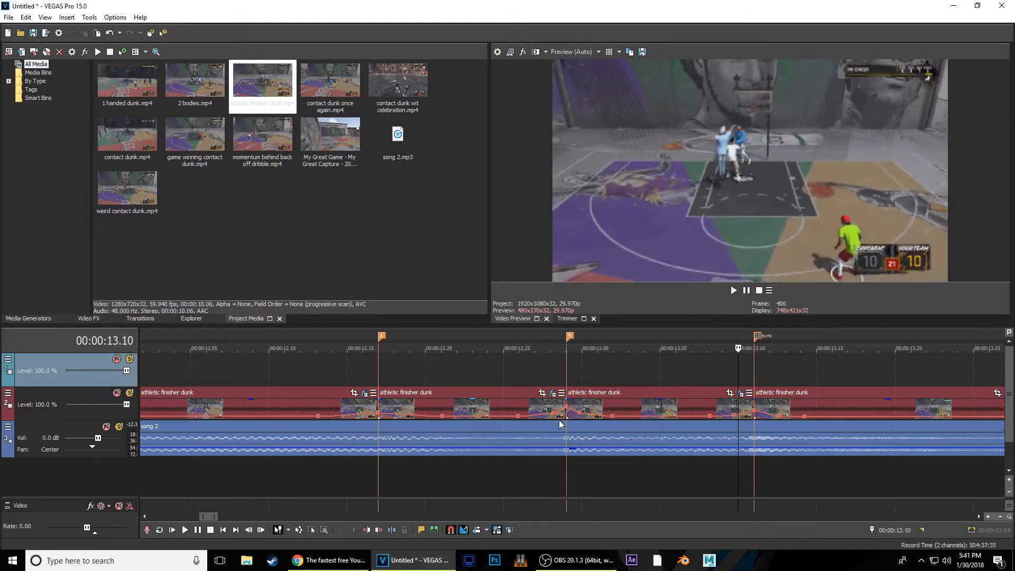
key("Right")
scroll(570, 422, "down", 4)
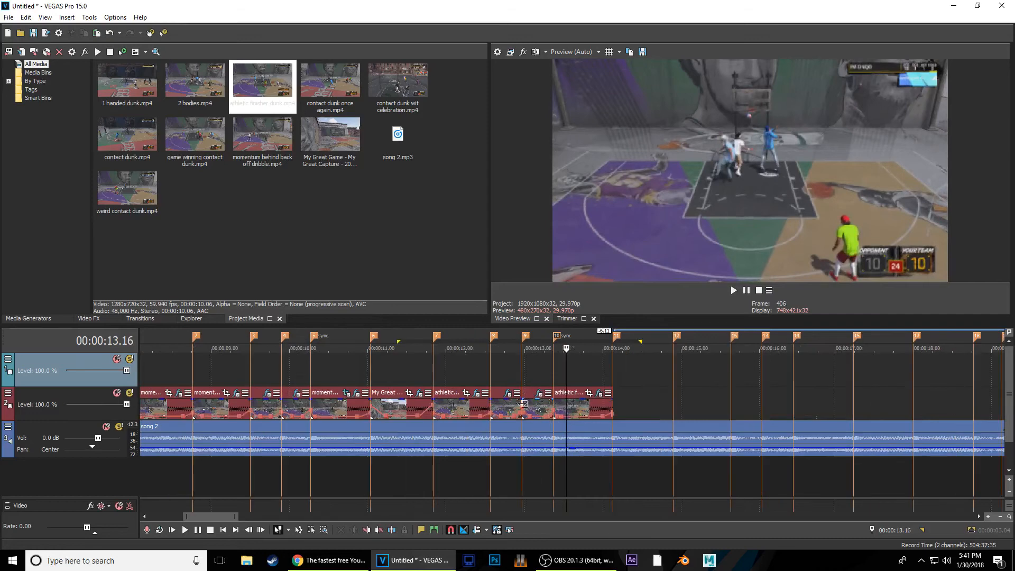
Restore the time selection starting at 00:00:11.11 and replay the athletic finisher dunk section
key("BackSpace")
key("BackSpace")
key("BackSpace")
key("BackSpace")
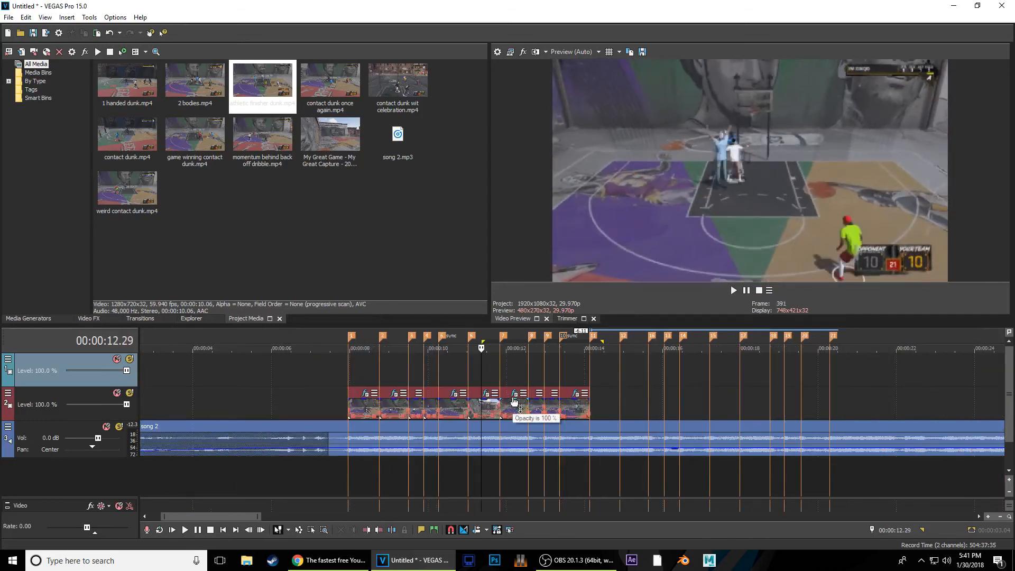
key("BackSpace")
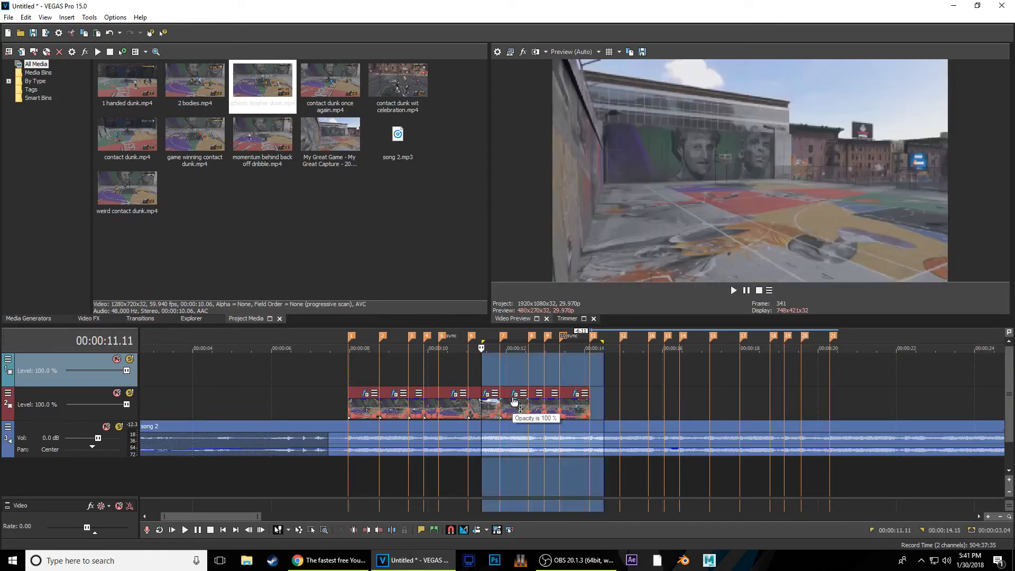
key("space")
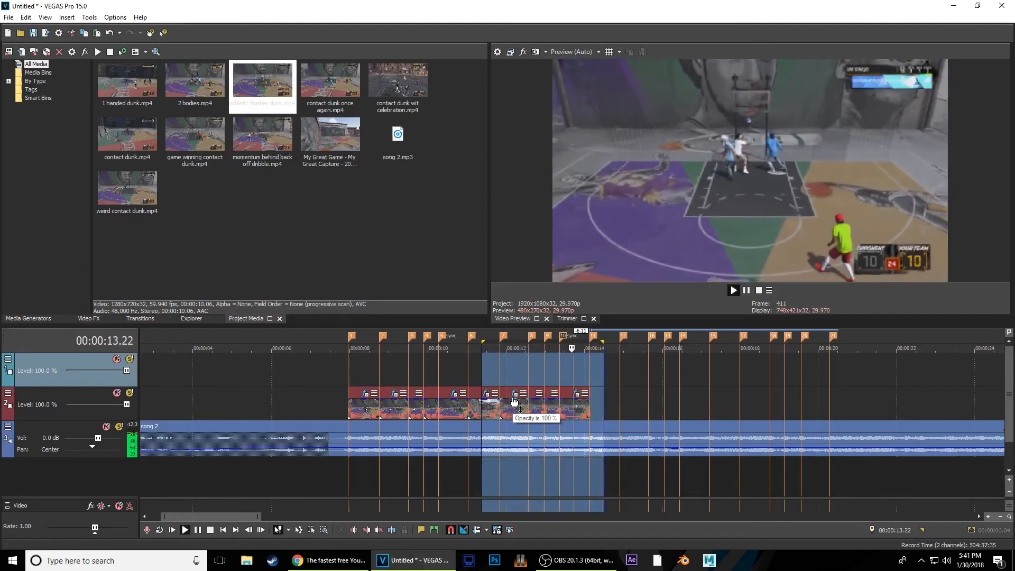
key("space")
Examine the frame and the split pieces around marker 9 at 00:00:12.29
left_click(548, 371)
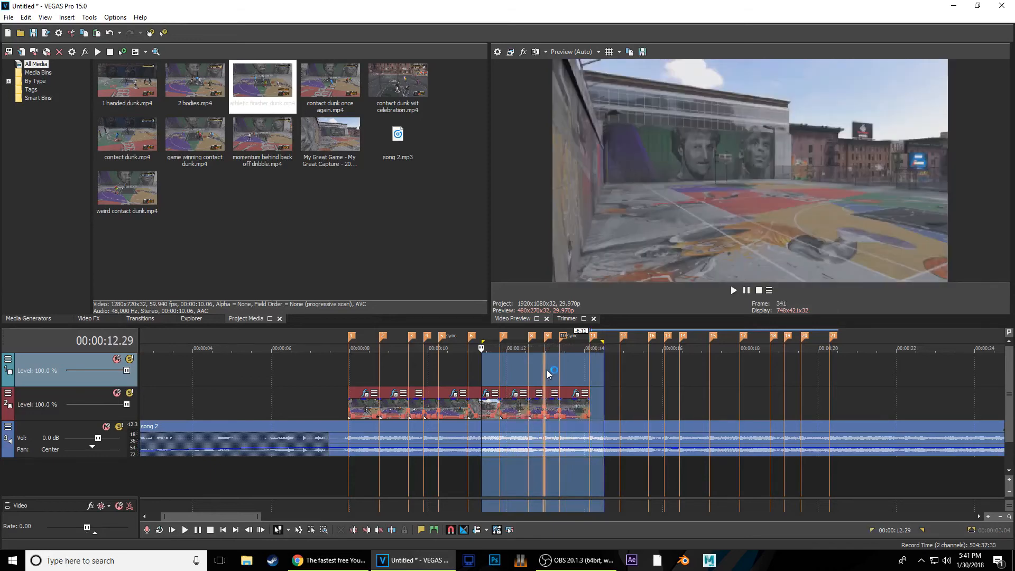
scroll(596, 457, "up", 4)
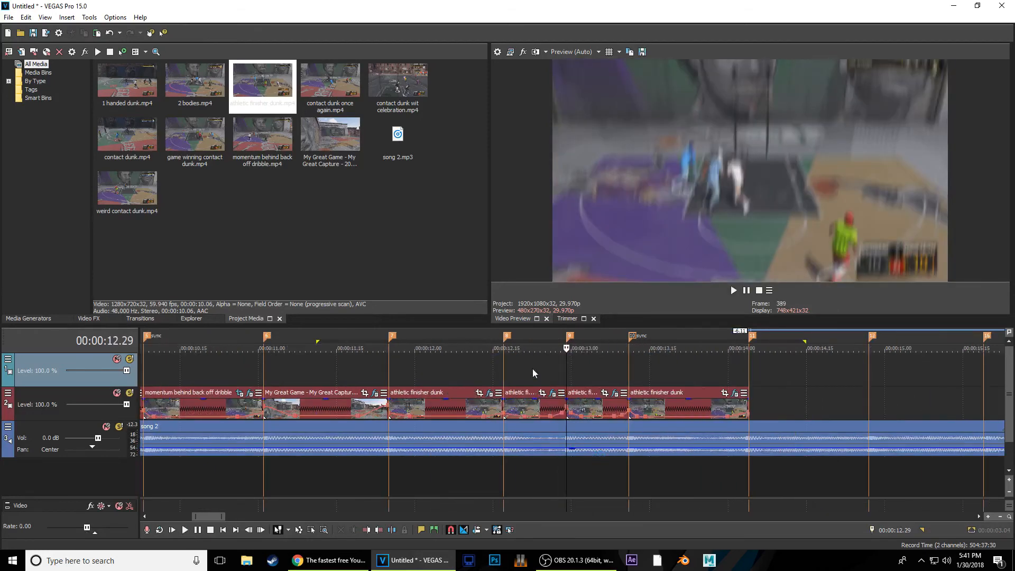
scroll(431, 373, "down", 2)
scroll(532, 440, "up", 7)
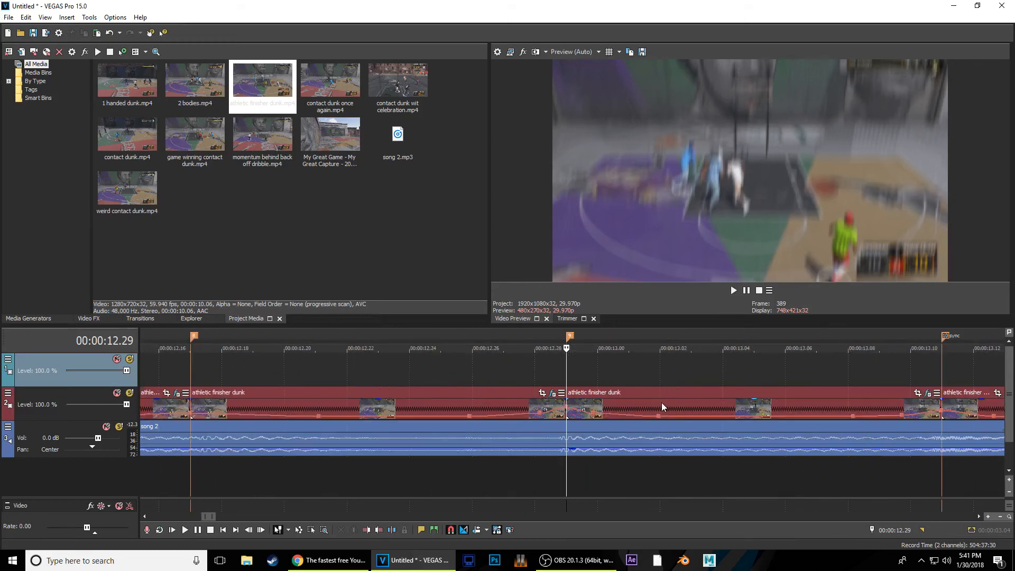
scroll(639, 421, "down", 3)
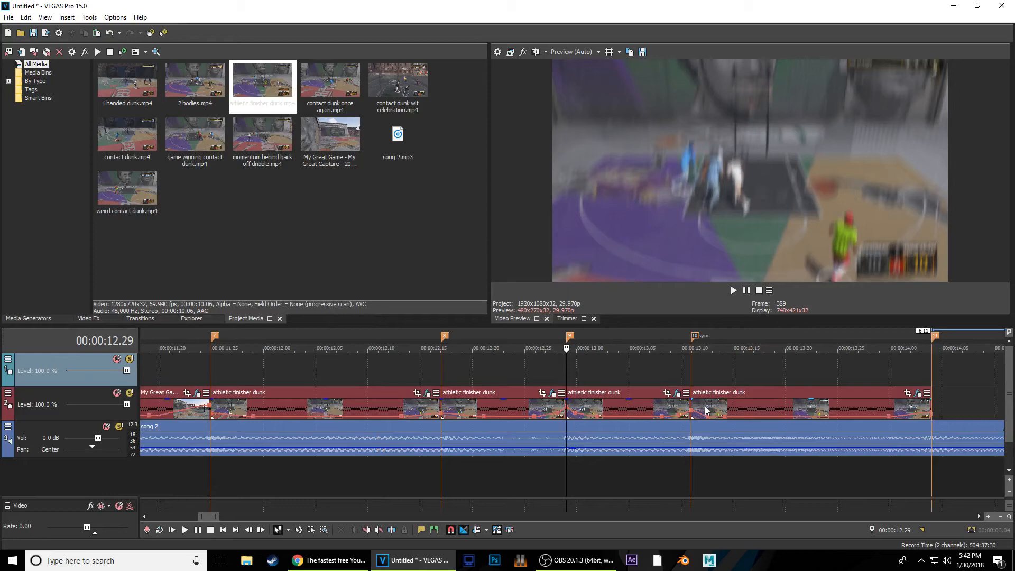
scroll(706, 406, "down", 8)
Select the range from 00:00:07.20 to 00:00:11.07 and step through the momentum behind back clip up to marker 6
left_click(432, 367)
scroll(458, 414, "up", 5)
left_click(485, 366)
left_click_drag(304, 367, 726, 388)
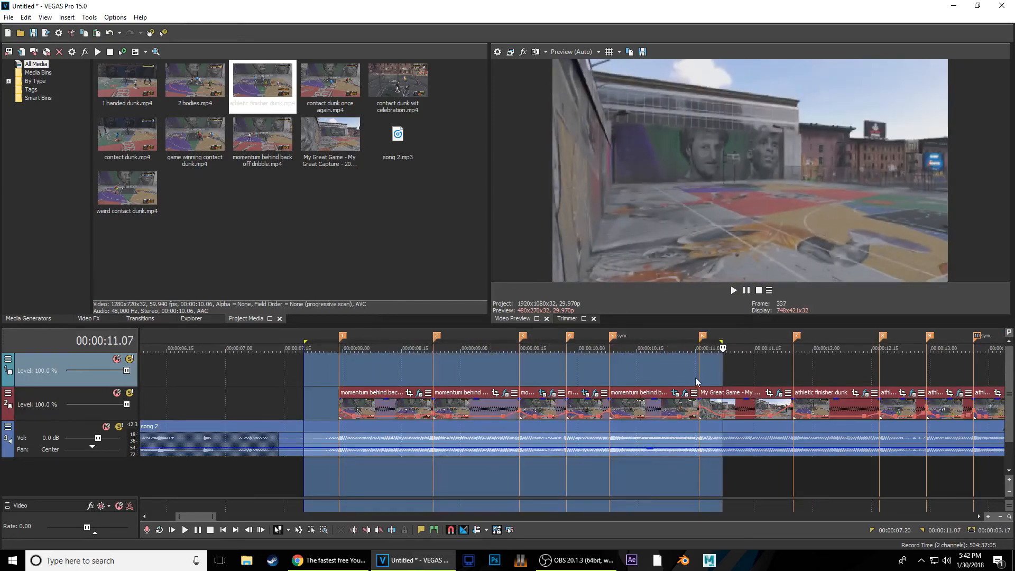
left_click(632, 405)
key("Right")
key("Right")
key("Right")
key("Right")
key("Right")
key("Right")
key("Right")
key("Right")
key("Right")
key("Right")
key("Right")
key("Right")
key("Right")
key("Right")
key("Right")
key("Right")
key("Right")
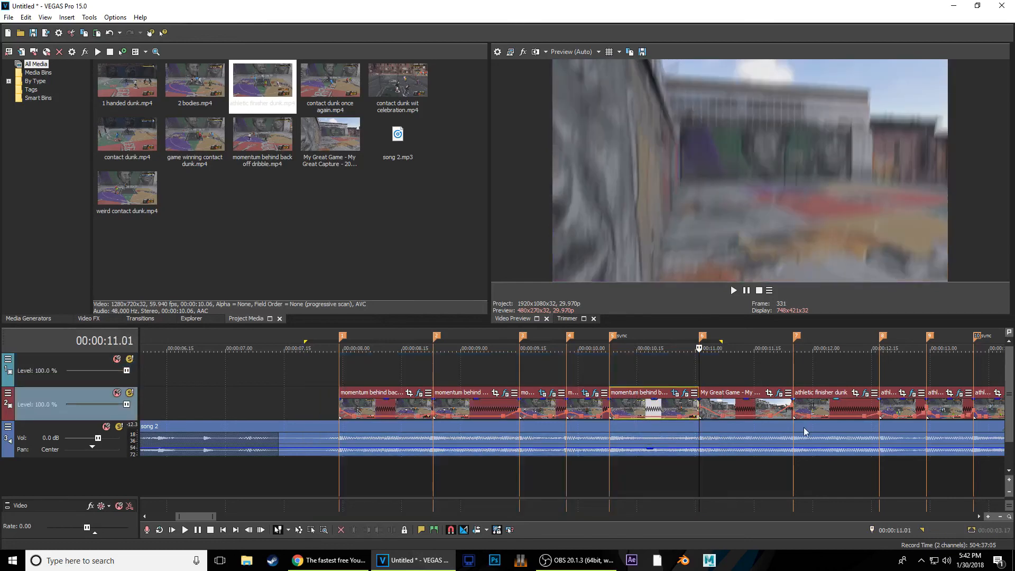
Remove the pasted effects from the four athletic finisher dunk pieces
scroll(803, 428, "down", 2)
left_click(719, 409)
scroll(727, 433, "up", 3)
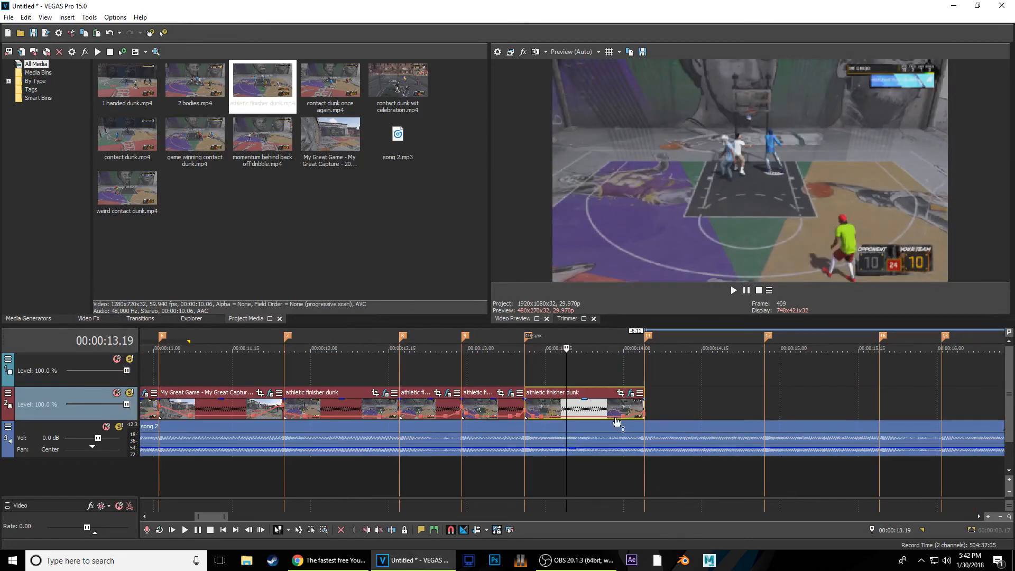
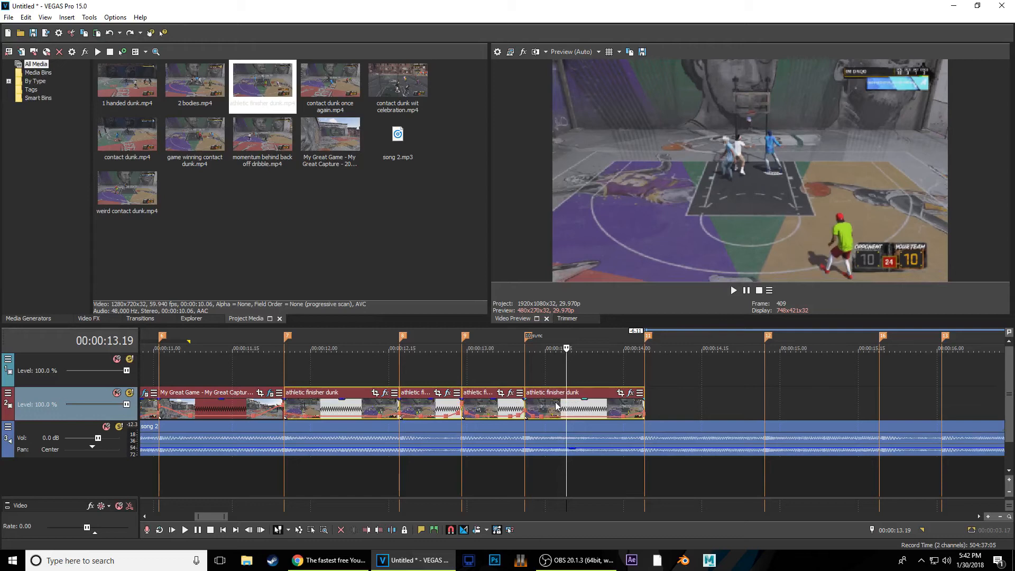
left_click(607, 373)
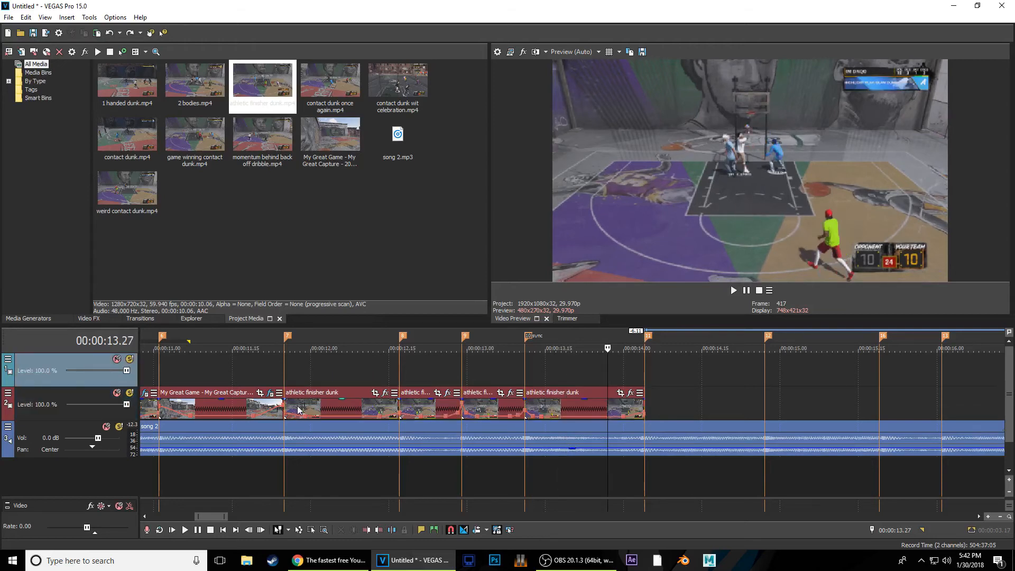
Duplicate the My Great Game clip onto the upper video track, starting at marker 6 (00:00:11.01)
scroll(298, 409, "down", 1)
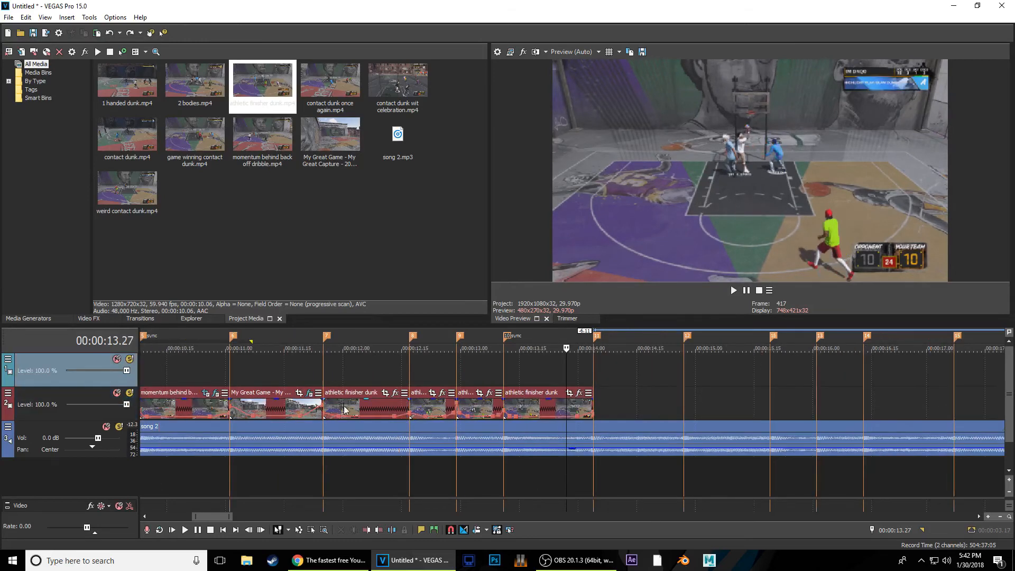
left_click(275, 412)
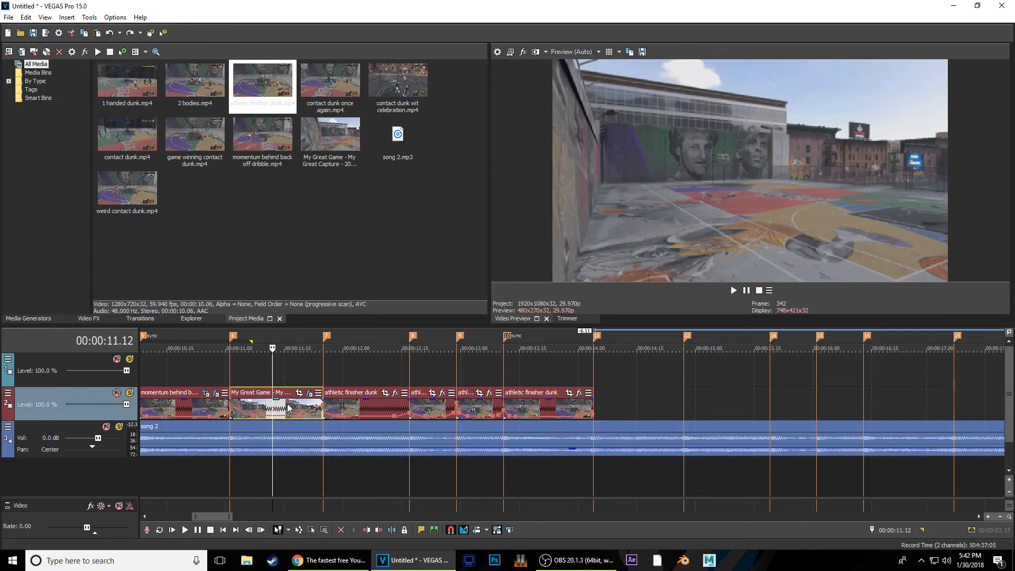
right_click(289, 407)
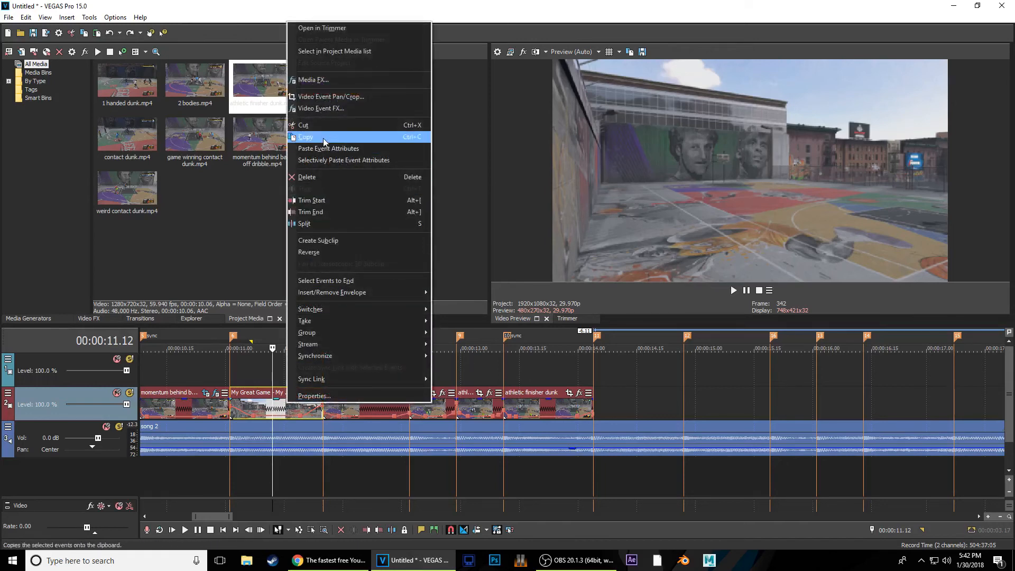
left_click(305, 136)
left_click(229, 376)
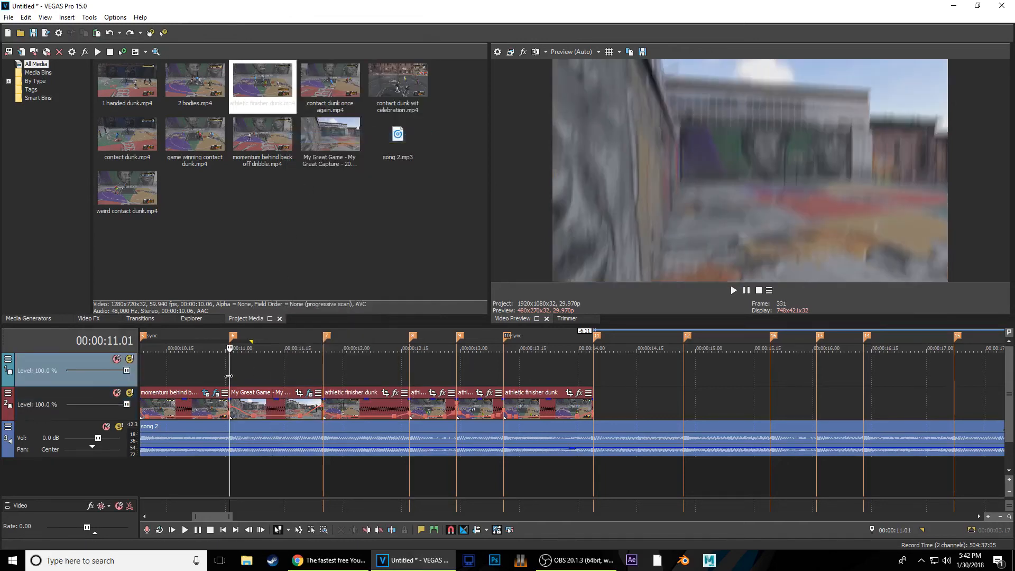
right_click(229, 376)
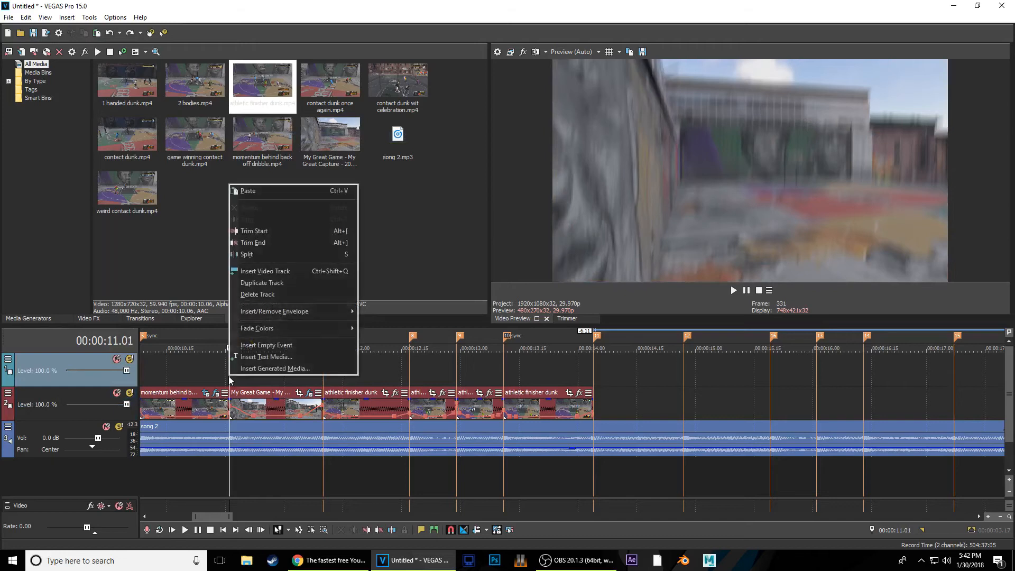
left_click(277, 196)
Remove the velocity envelope from the upper My Great Game copy, set its playback rate to 2 and cut the copy
left_click(272, 371)
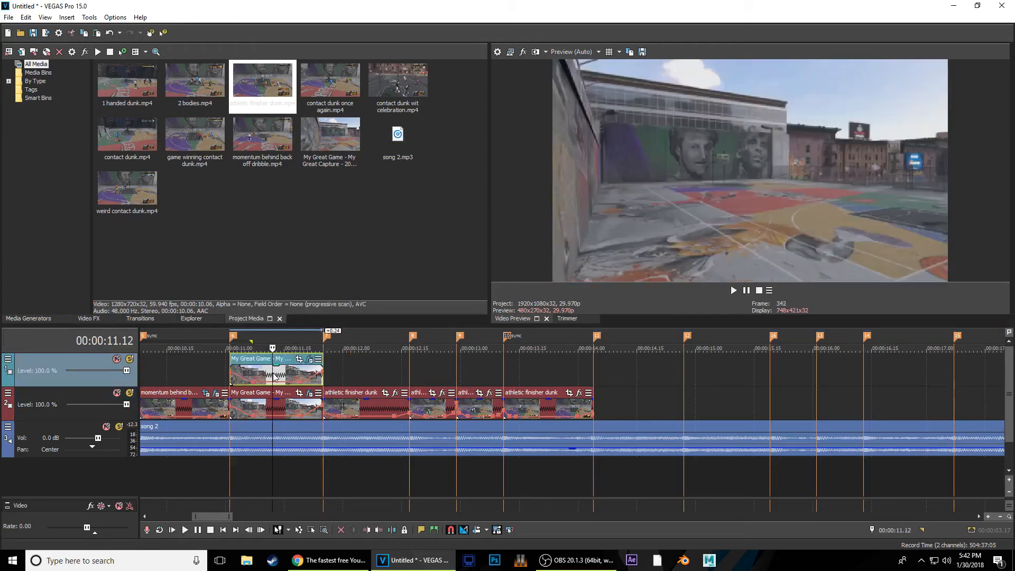
right_click(273, 370)
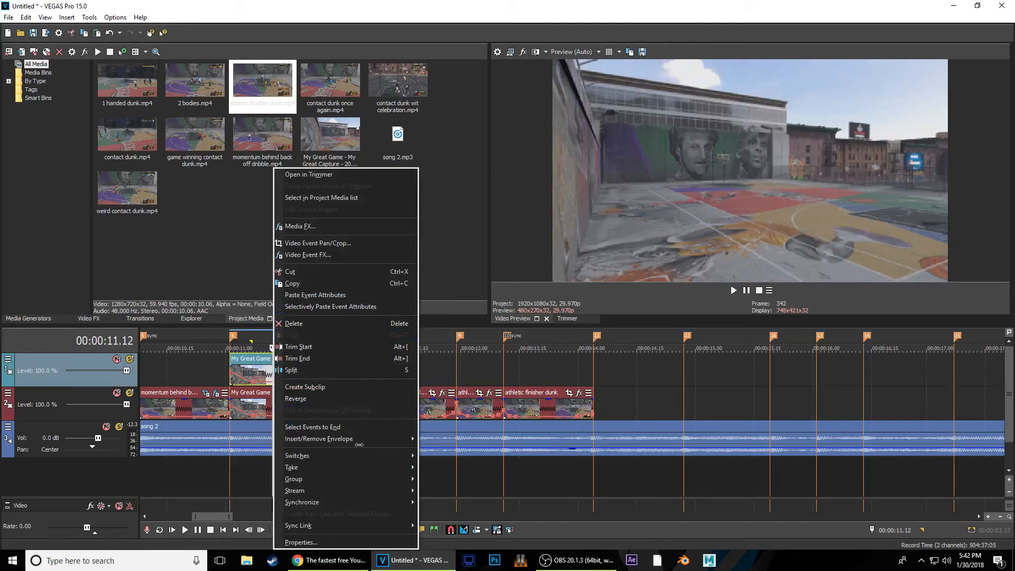
left_click(428, 438)
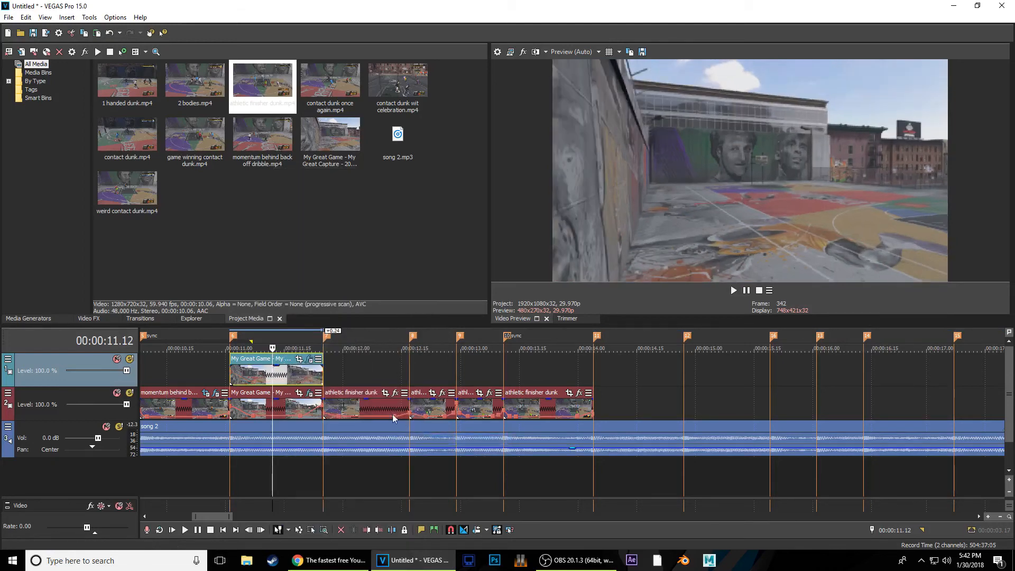
right_click(288, 374)
left_click(327, 541)
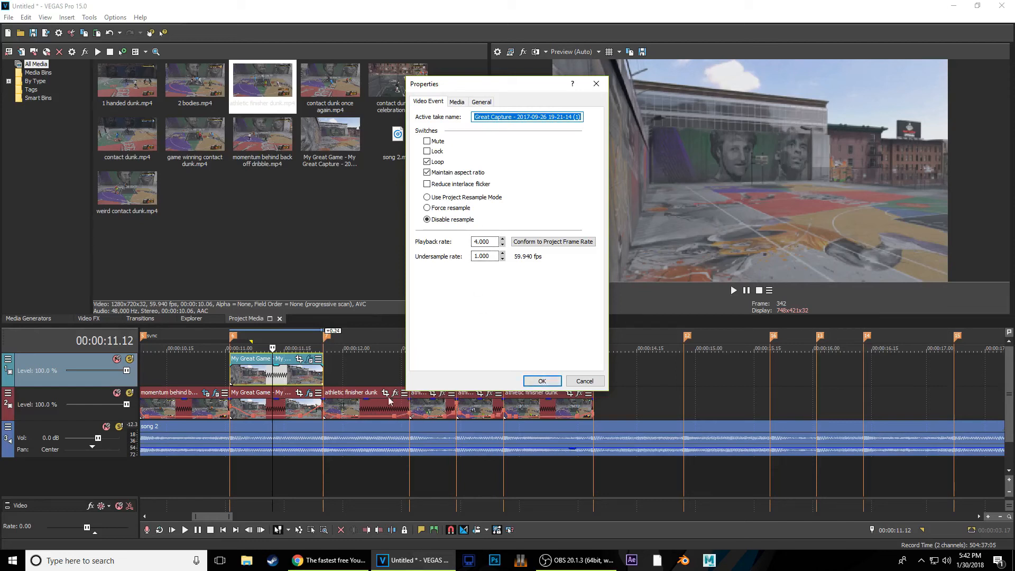
double_click(493, 242)
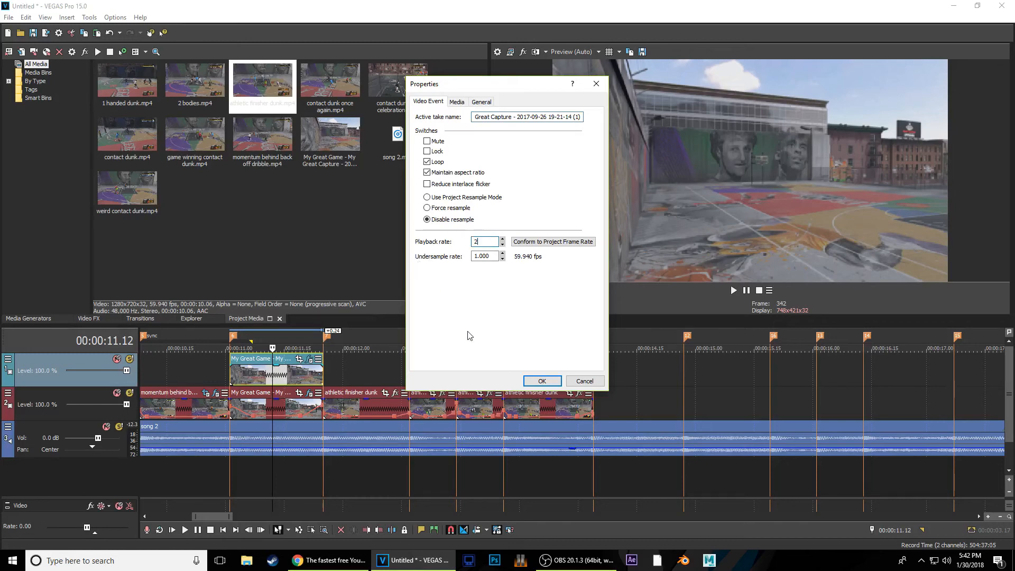
key("Return")
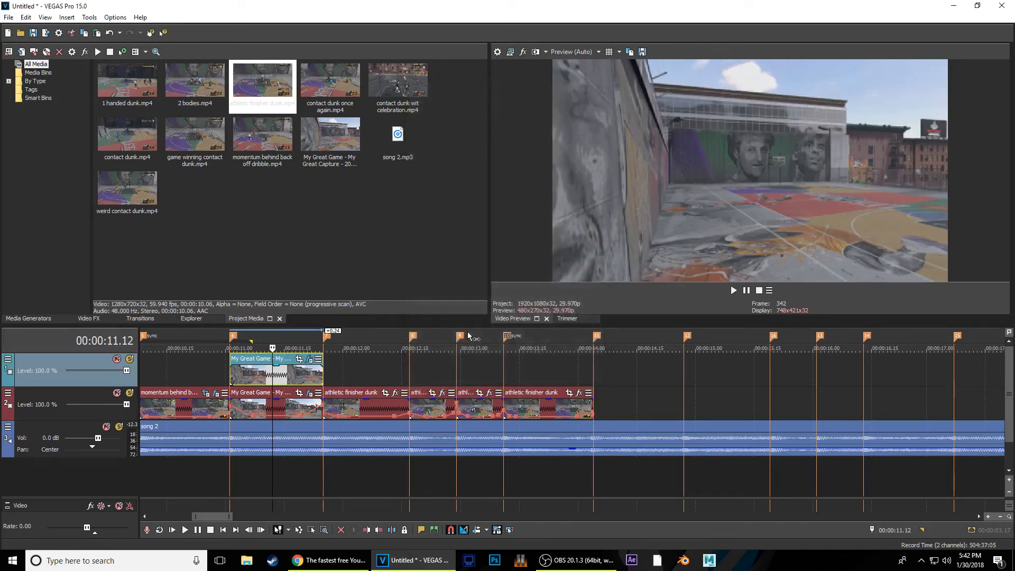
right_click(296, 371)
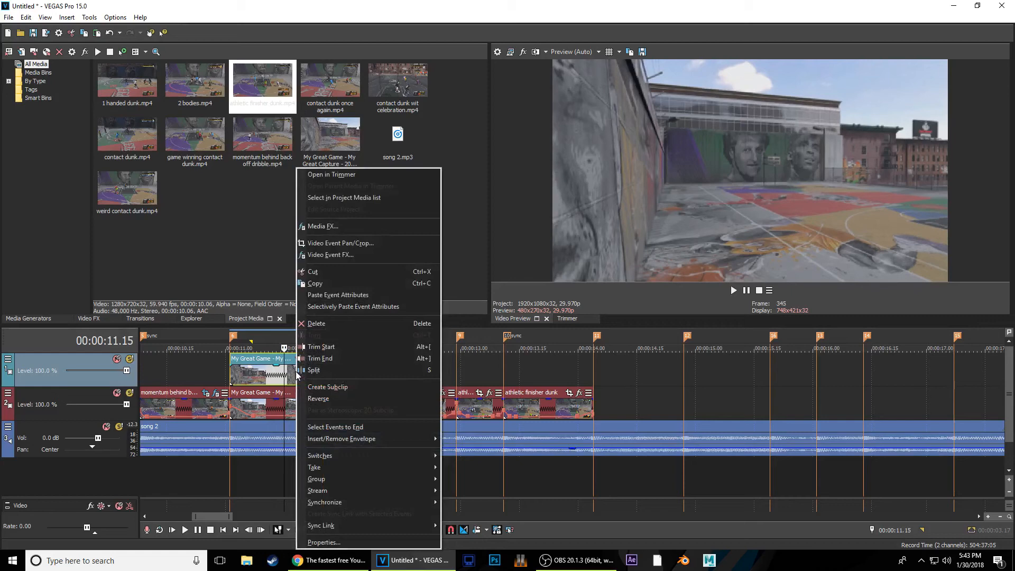
left_click(353, 273)
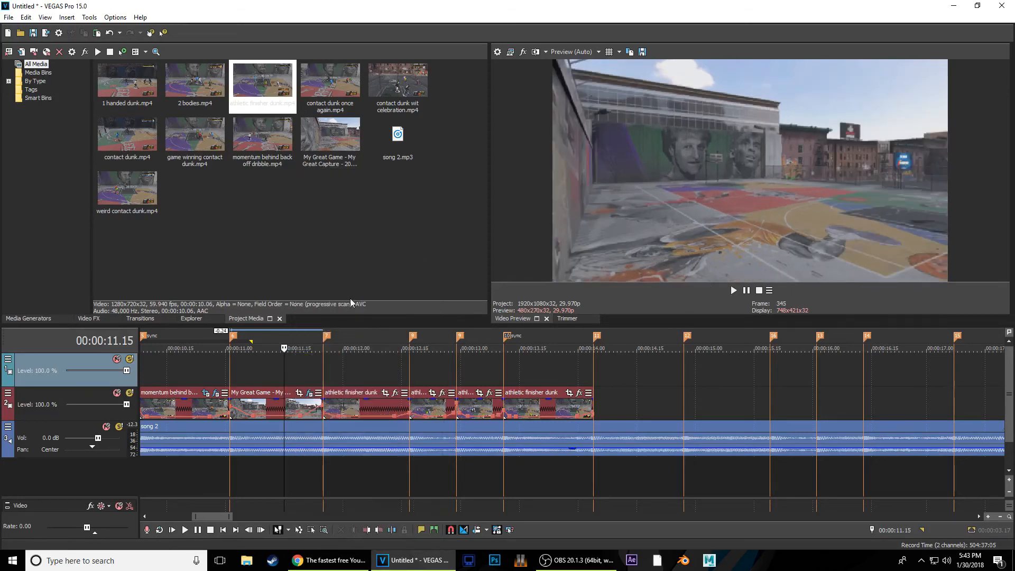
Paste the cut clip's event attributes onto all four athletic finisher dunk pieces
left_click(372, 408)
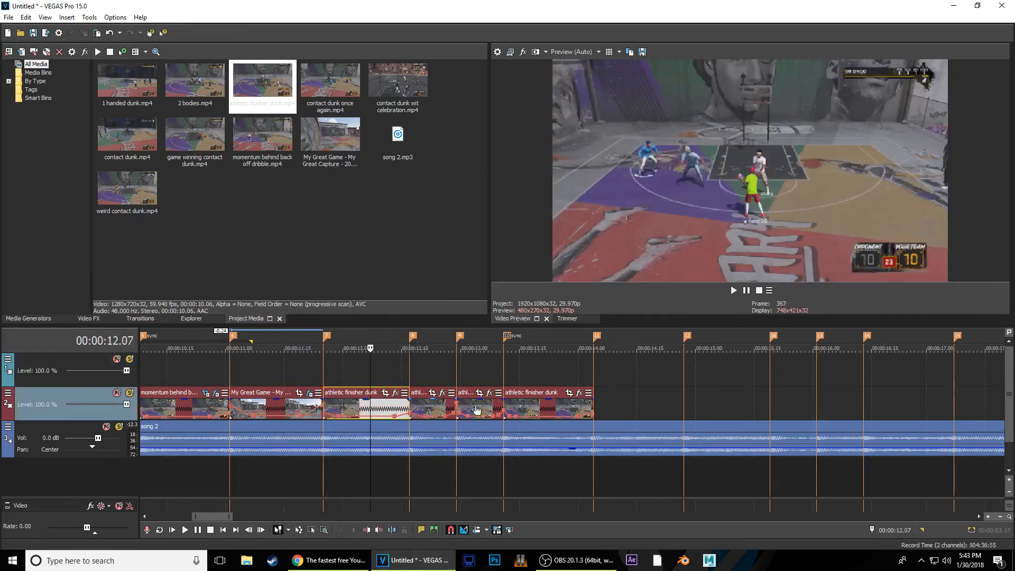
left_click(559, 405, "shift")
right_click(558, 405)
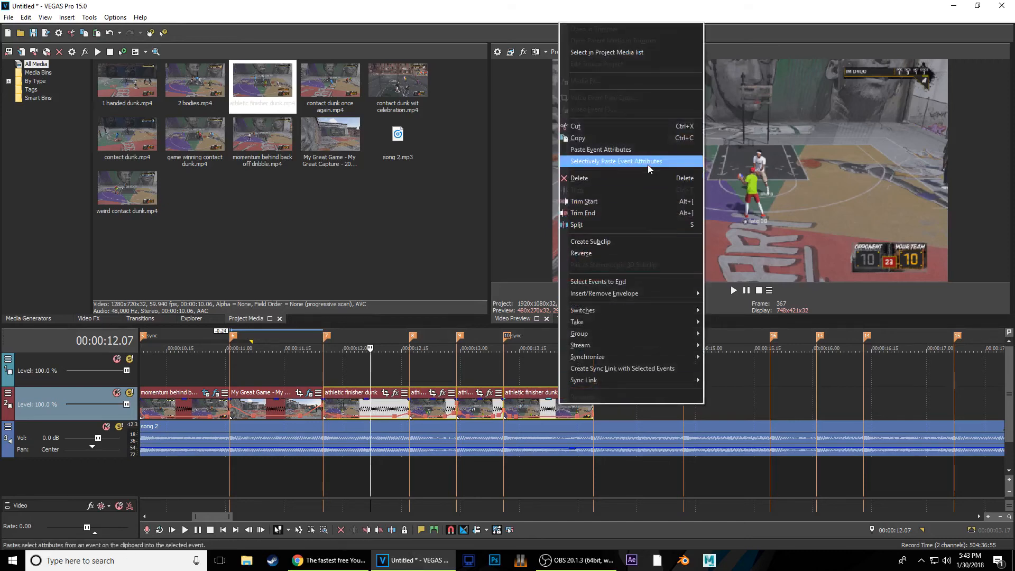
left_click(651, 150)
Play the range from 00:00:11.03 to 00:00:14.17 and replay the athletic finisher dunk section to check its framing
left_click_drag(237, 373, 651, 390)
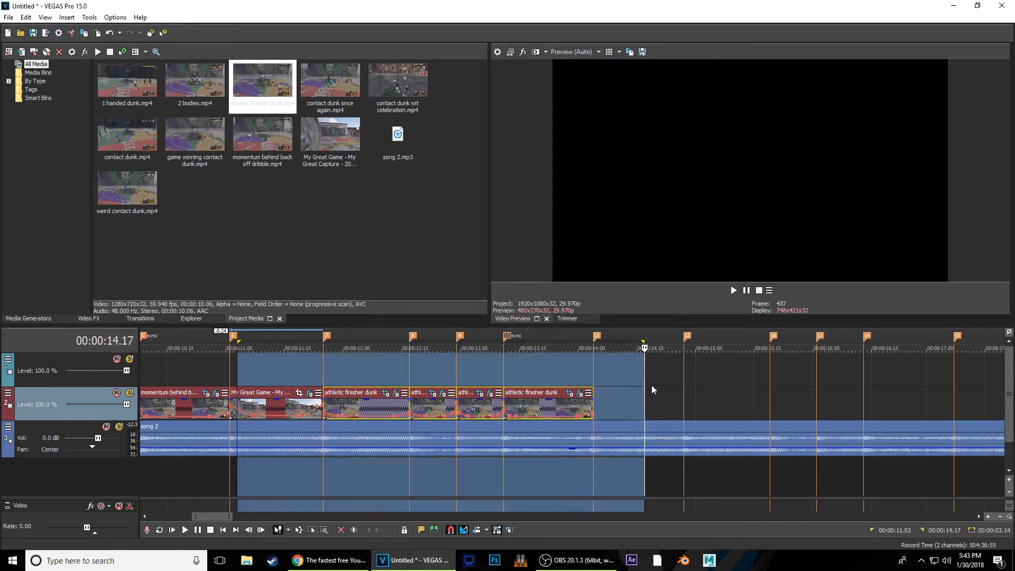
key("space")
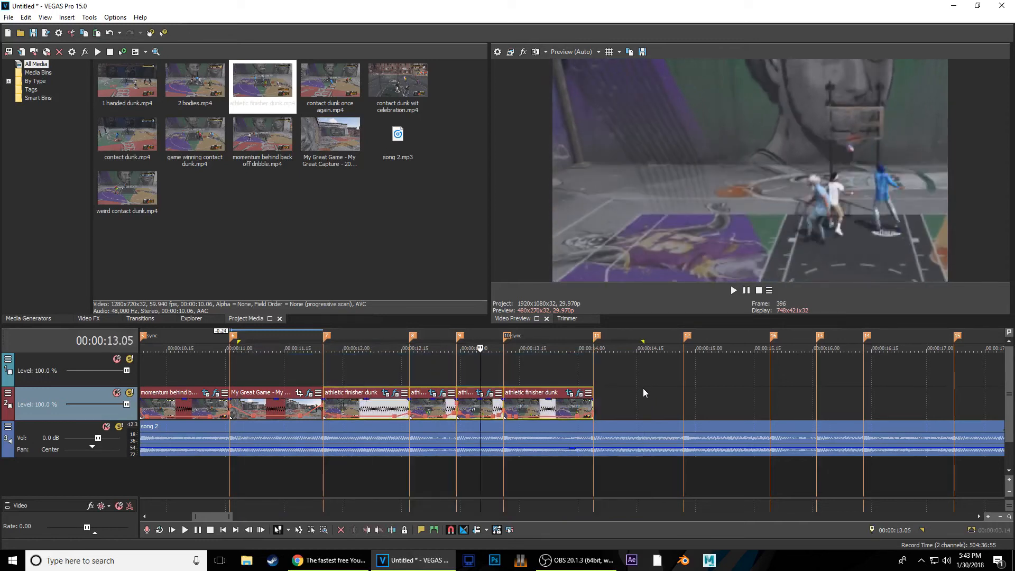
key("space")
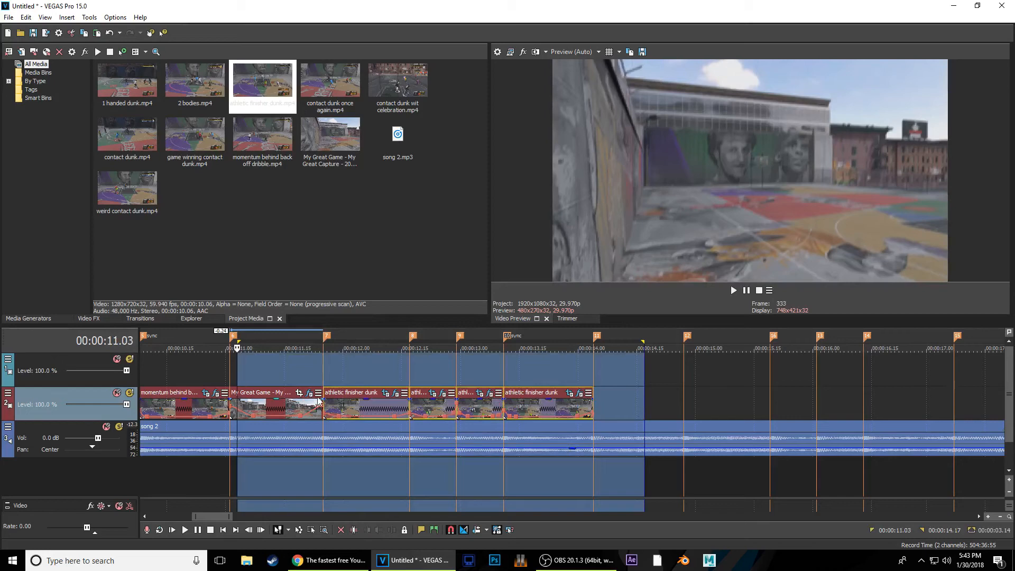
key("space")
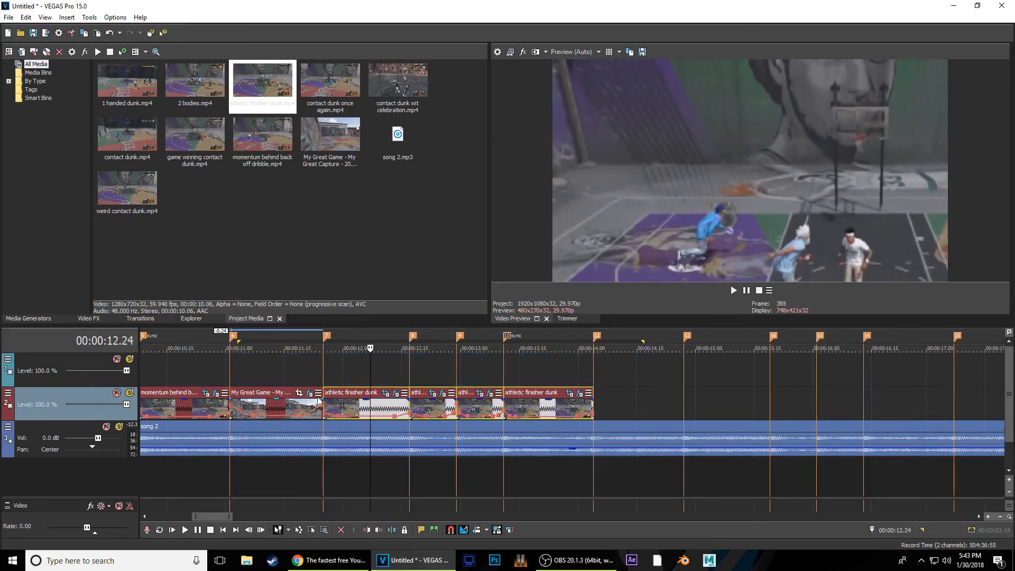
key("space")
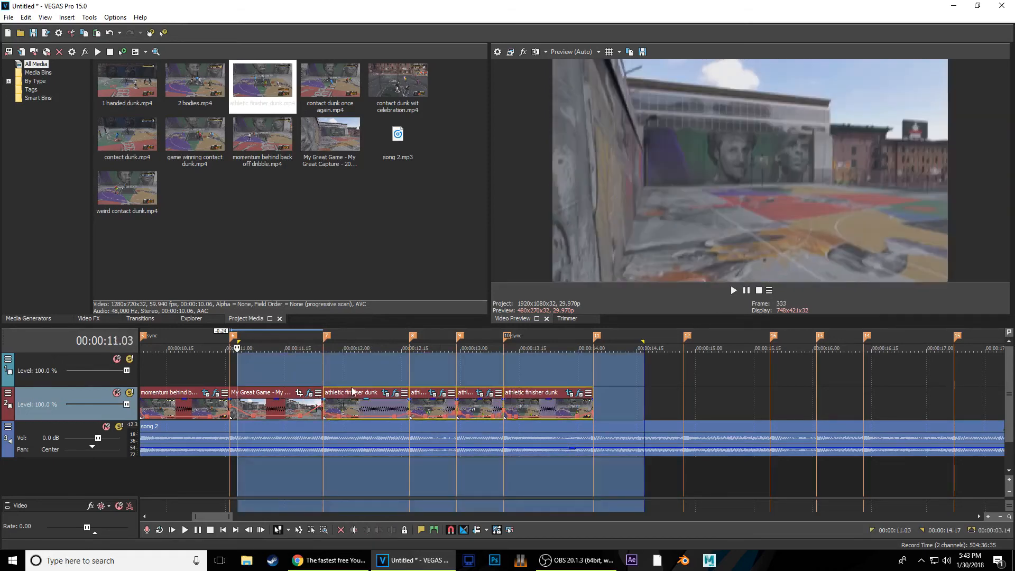
left_click(326, 373)
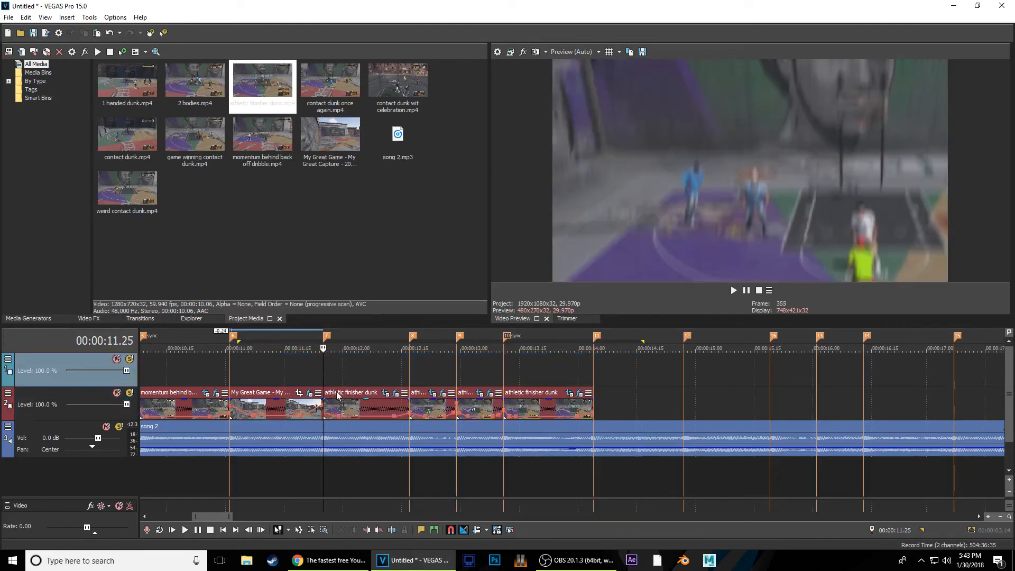
key("space")
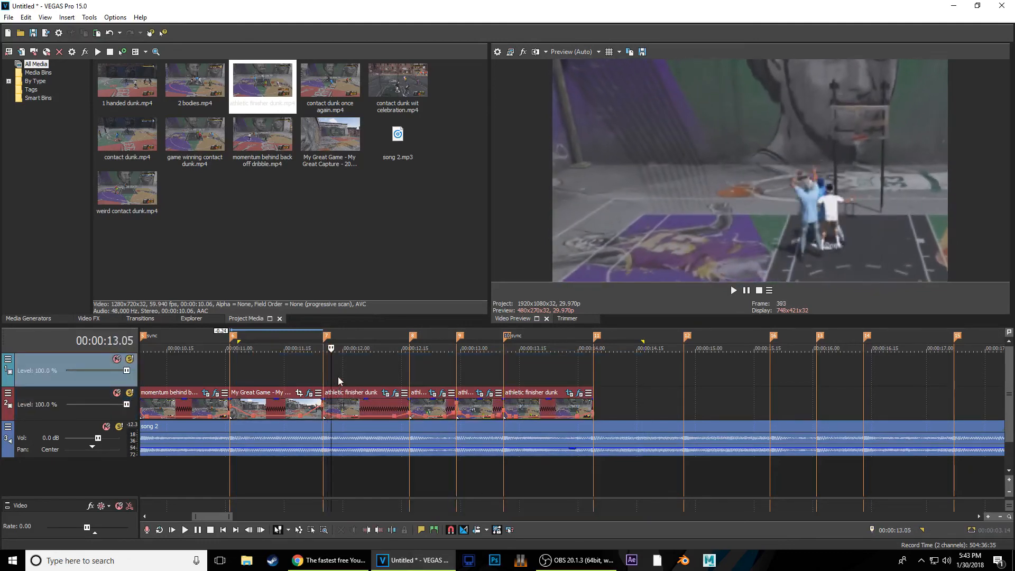
Undo the attribute paste on the four athletic finisher dunk pieces
left_click(375, 401)
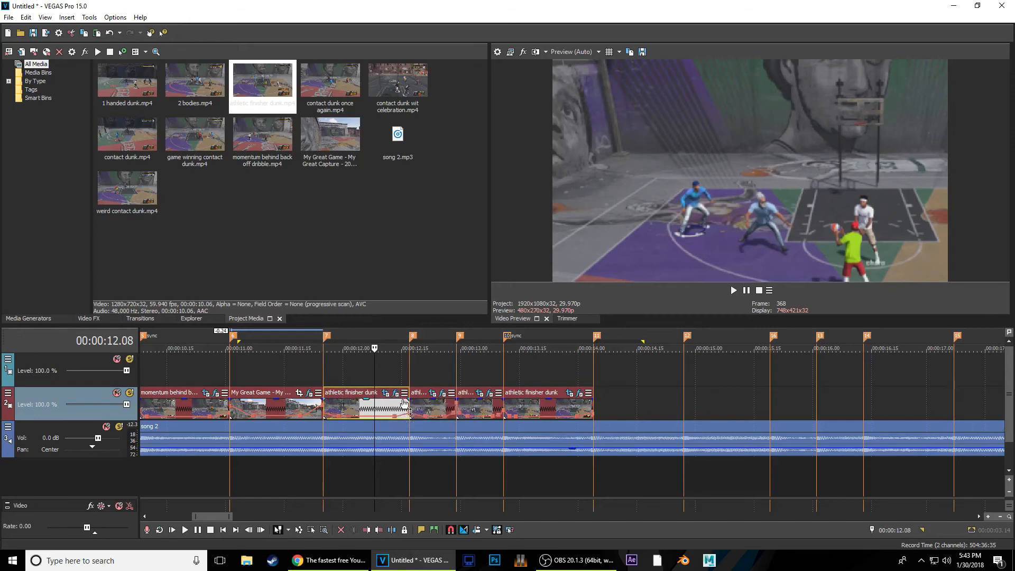
key("ctrl+z")
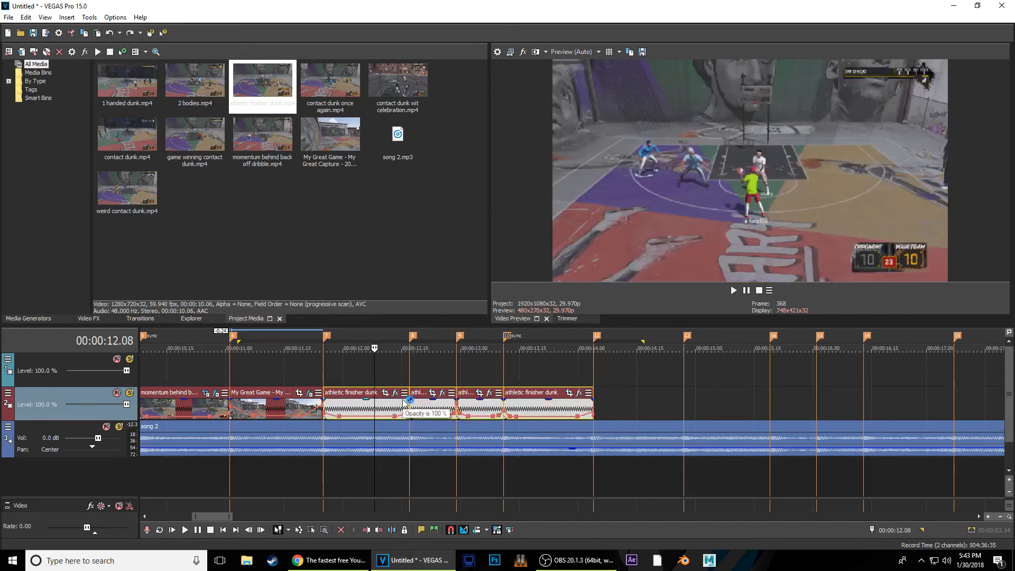
Paste the cut My Great Game clip on the upper track at 00:00:11.25 and check its Pan/Crop framing
right_click(326, 362)
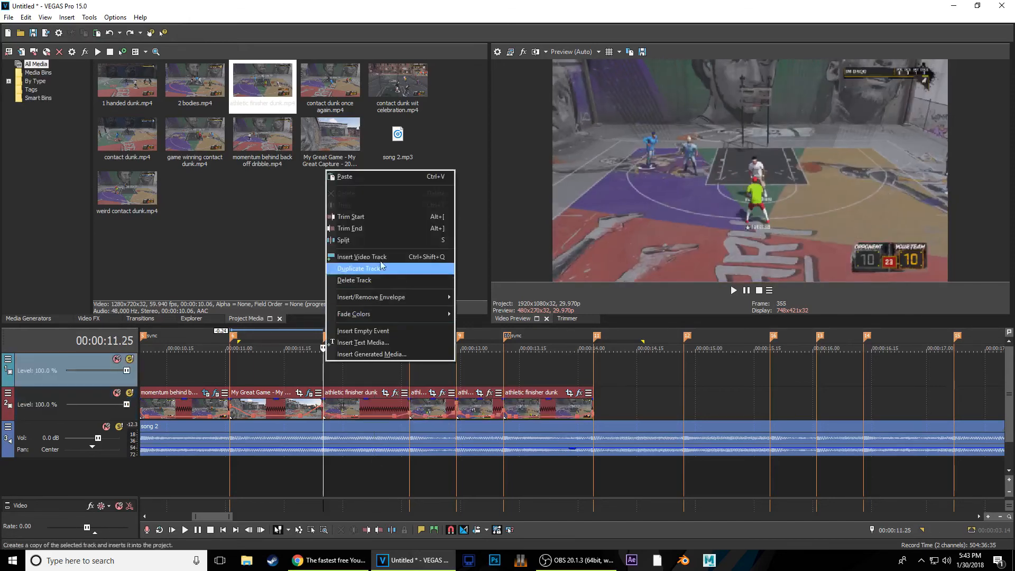
left_click(345, 176)
left_click(397, 361)
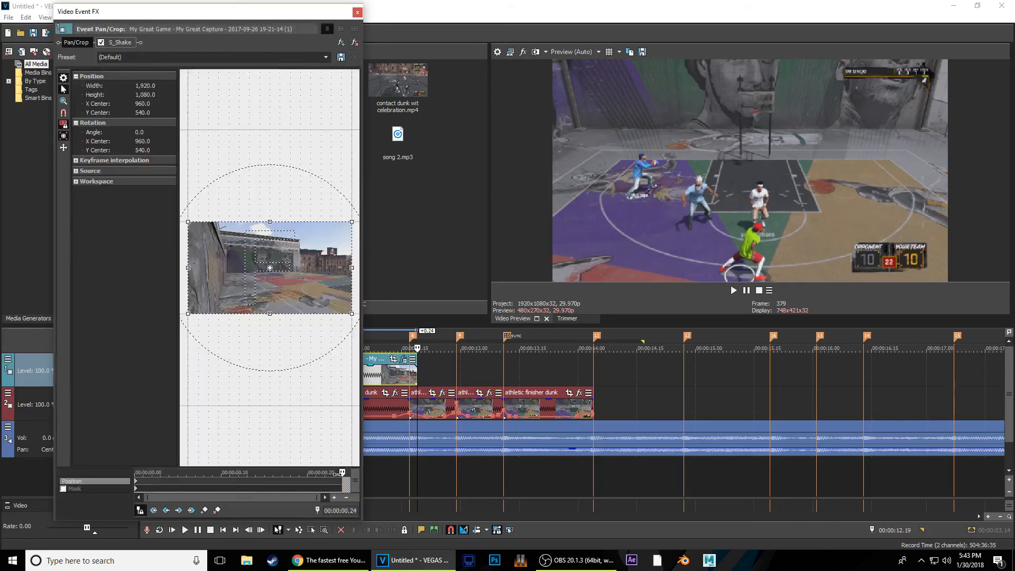
key("Left")
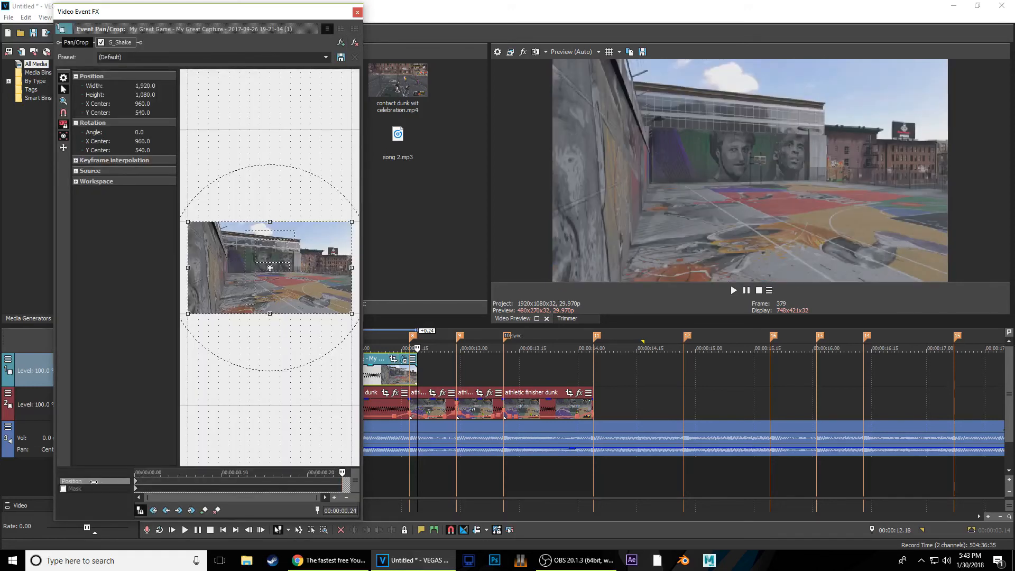
left_click_drag(93, 482, 93, 482)
left_click(358, 12)
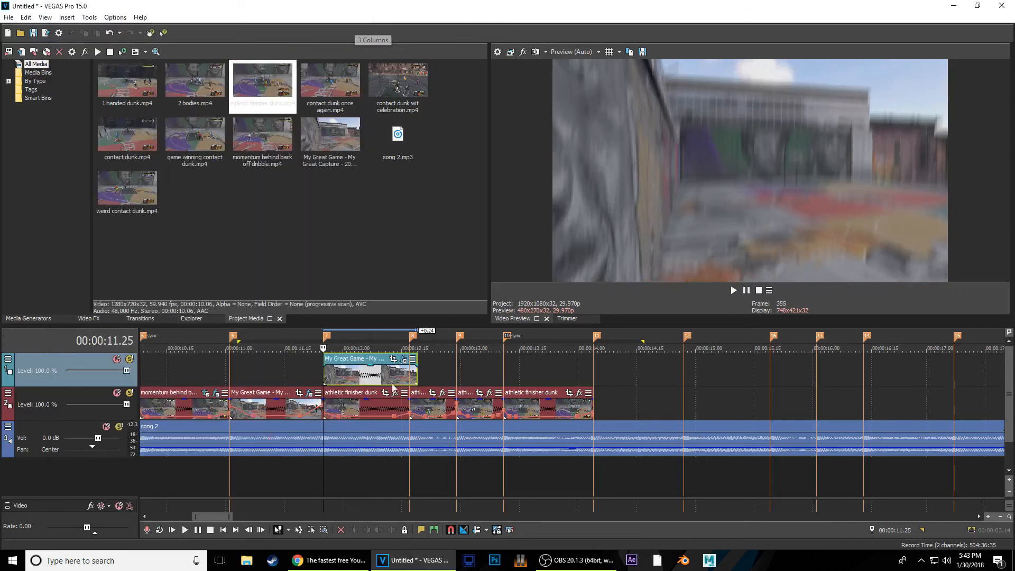
Copy the upper My Great Game clip and paste its event attributes onto the four athletic finisher dunk pieces
right_click(367, 373)
left_click(405, 283)
left_click(381, 404)
left_click(567, 408, "shift")
right_click(567, 409)
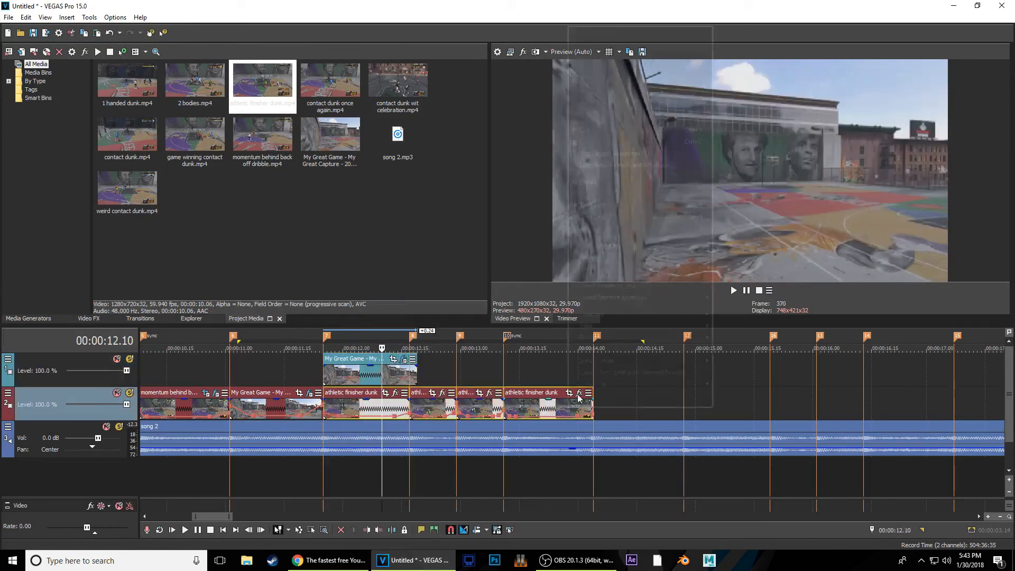
left_click(644, 154)
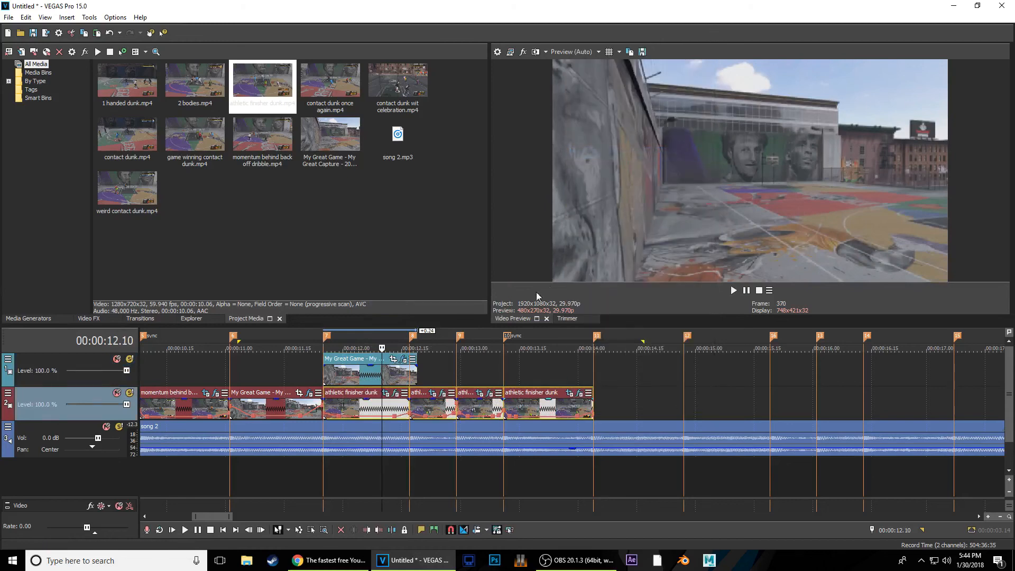
Delete the My Great Game copy from the upper video track
left_click(394, 374)
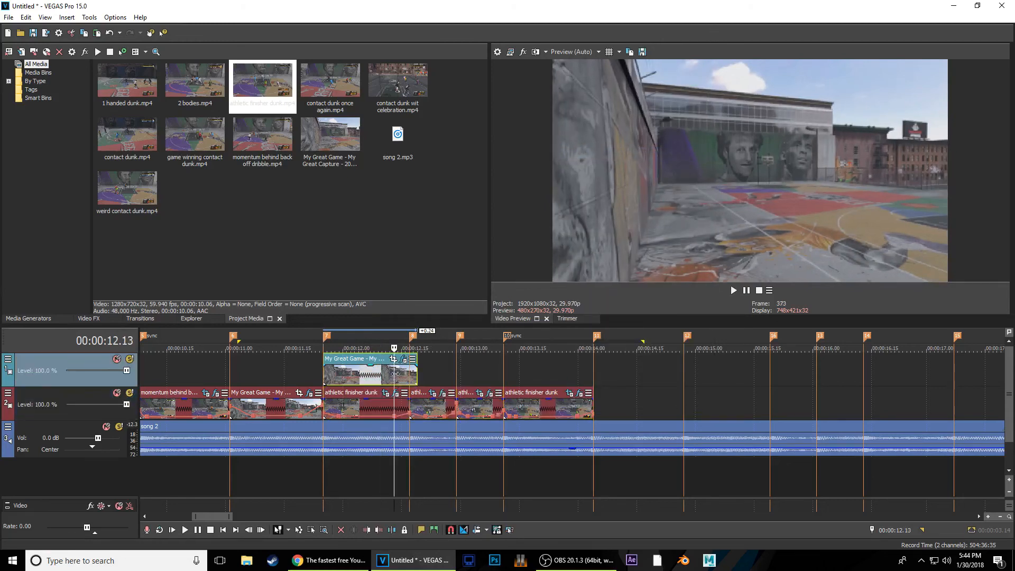
key("Delete")
key("Right")
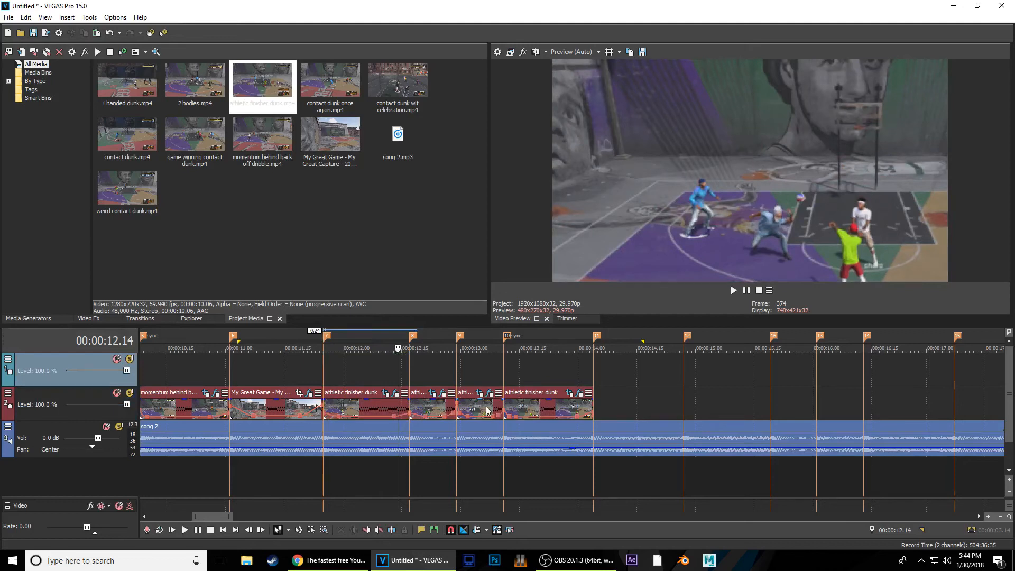
Restore the first athletic finisher dunk piece's Pan/Crop framing to the full 1,280 by 720 frame from its start
left_click(385, 393)
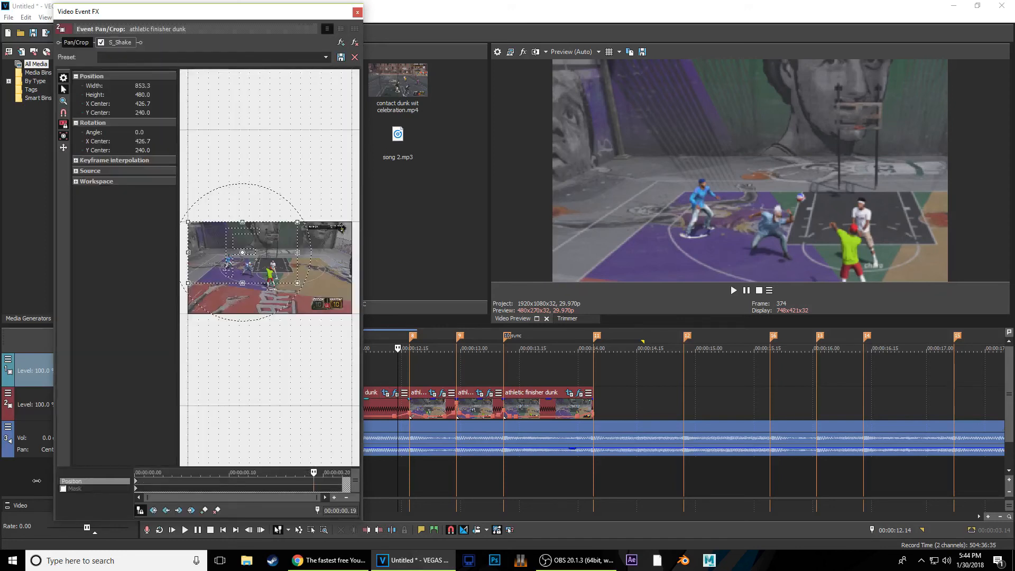
left_click_drag(37, 481, 33, 480)
right_click(267, 257)
left_click(276, 236)
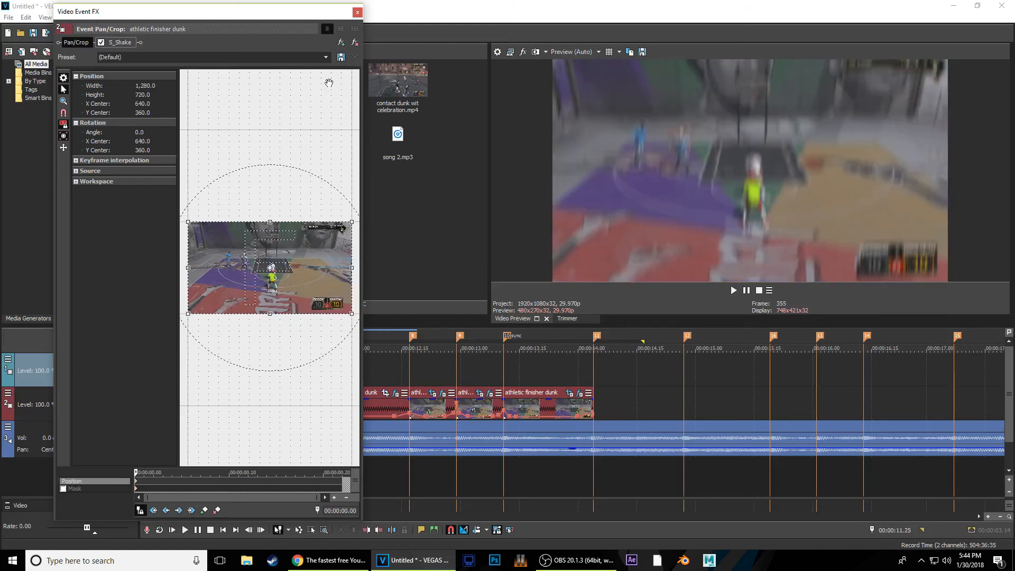
left_click(357, 12)
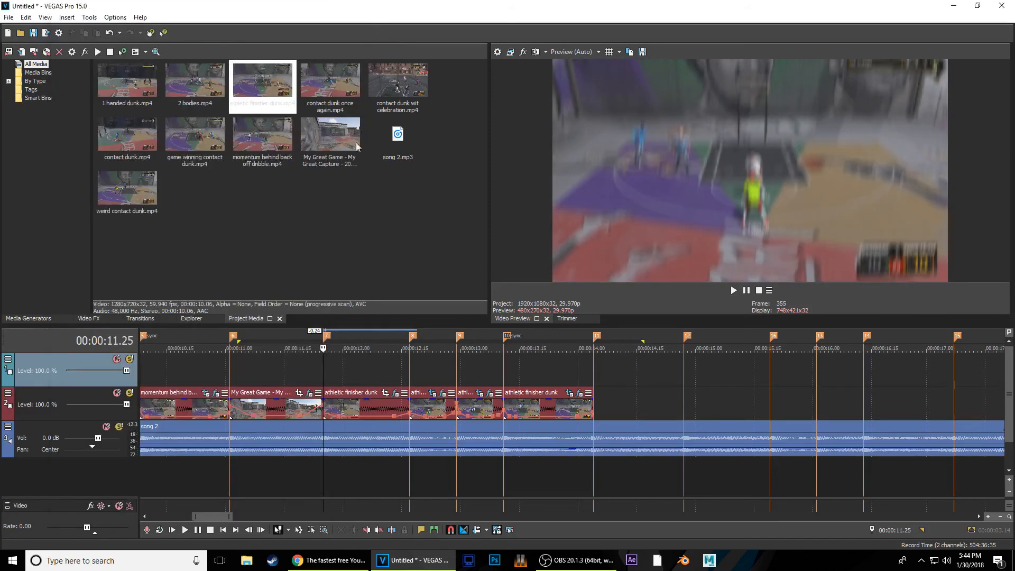
Restore the second athletic finisher dunk piece's Pan/Crop framing to the full frame
left_click(366, 408)
key("Right")
key("Right")
key("Right")
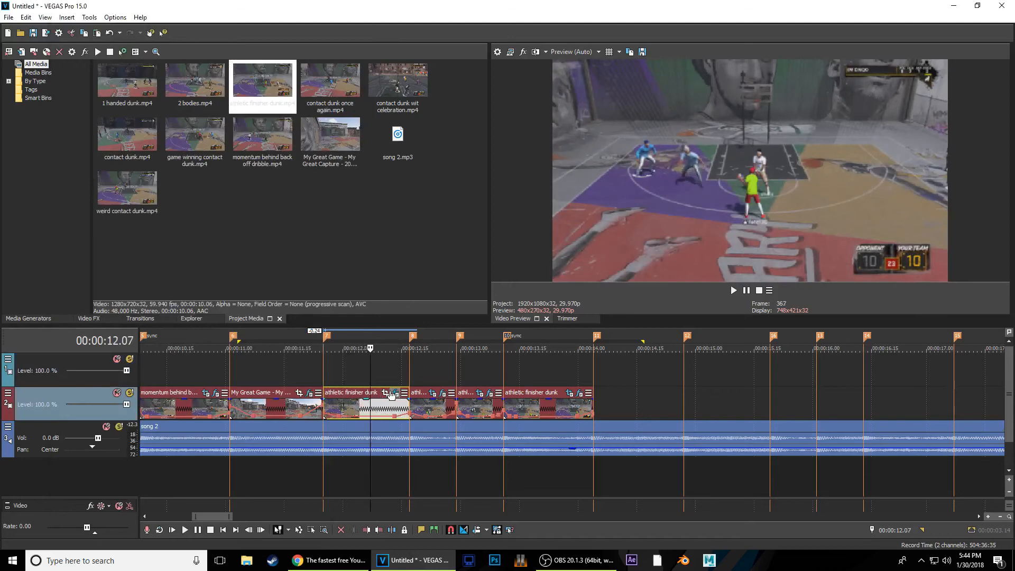
left_click(433, 393)
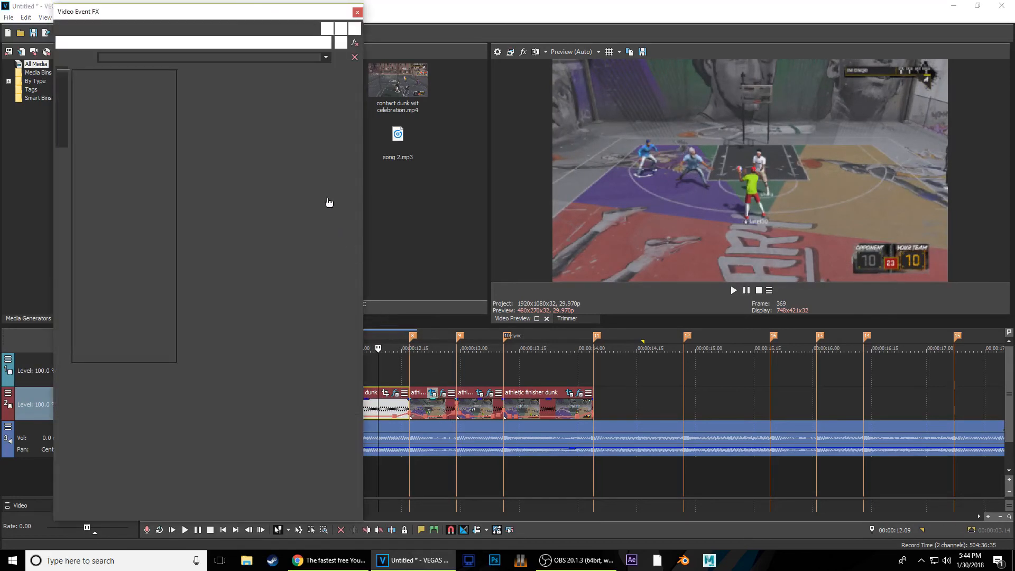
right_click(305, 268)
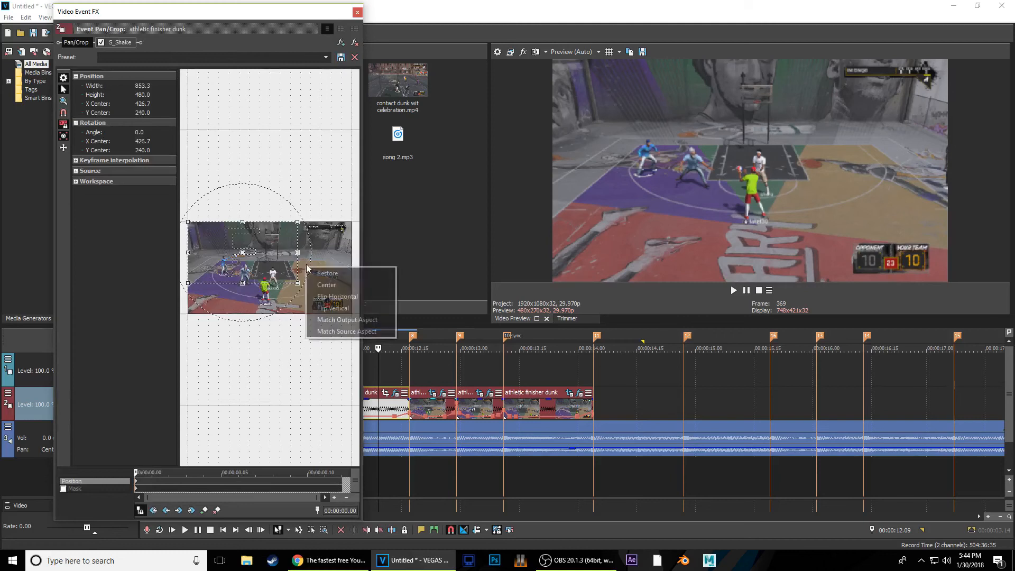
left_click(312, 74)
left_click(357, 13)
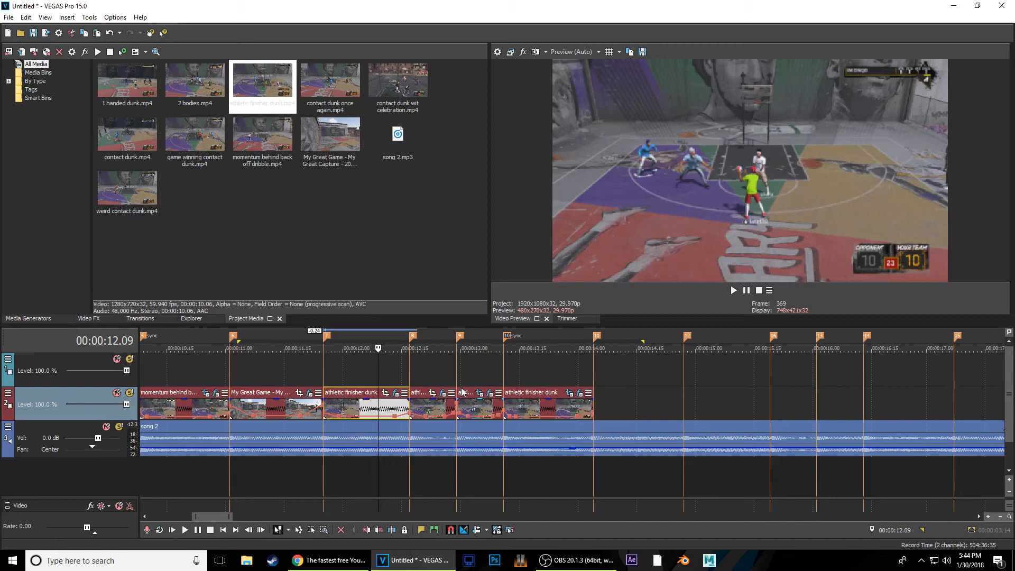
Restore the third athletic finisher dunk piece's Pan/Crop framing to the full 1,280 by 720 frame
key("space")
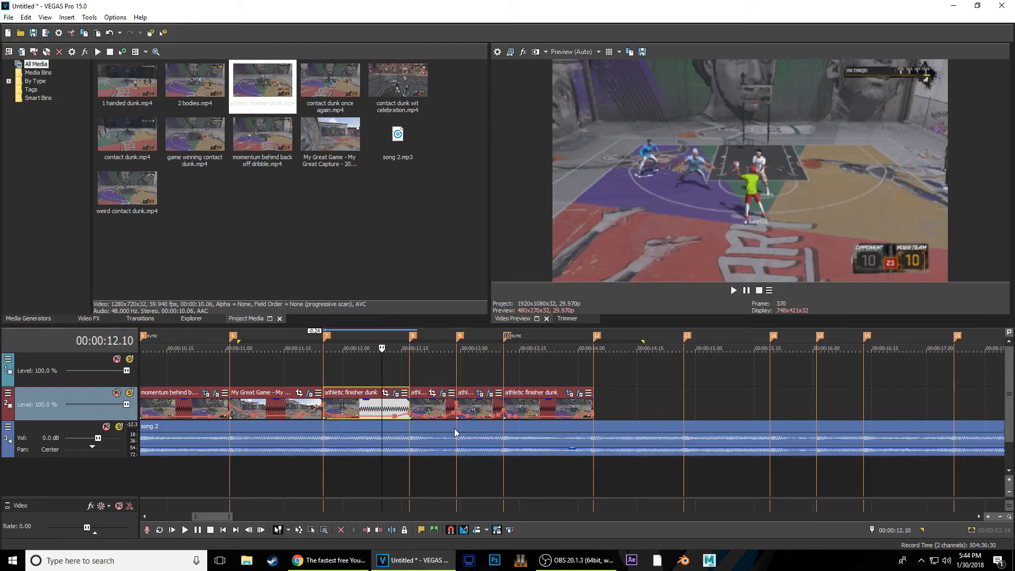
key("Return")
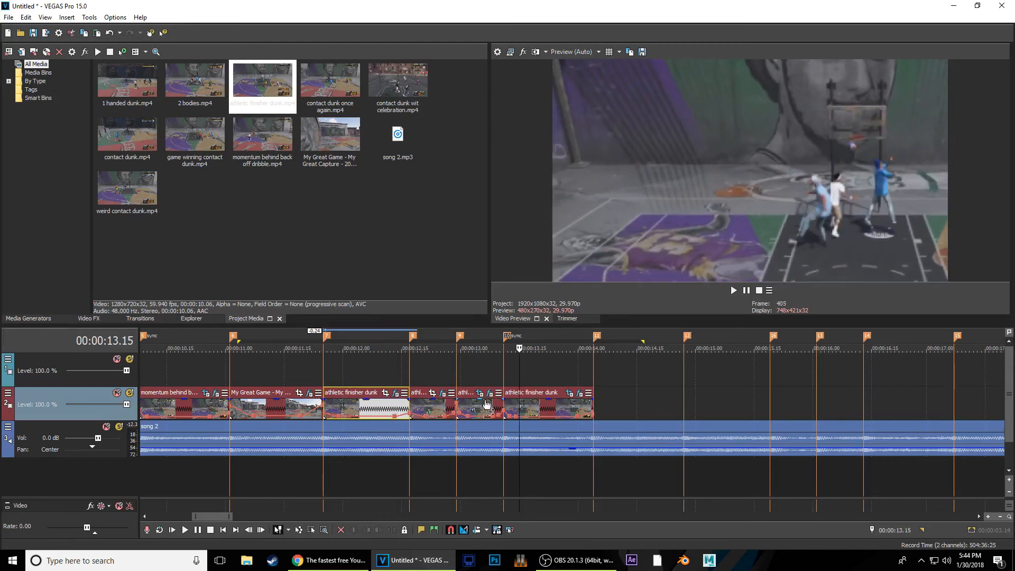
left_click(479, 393)
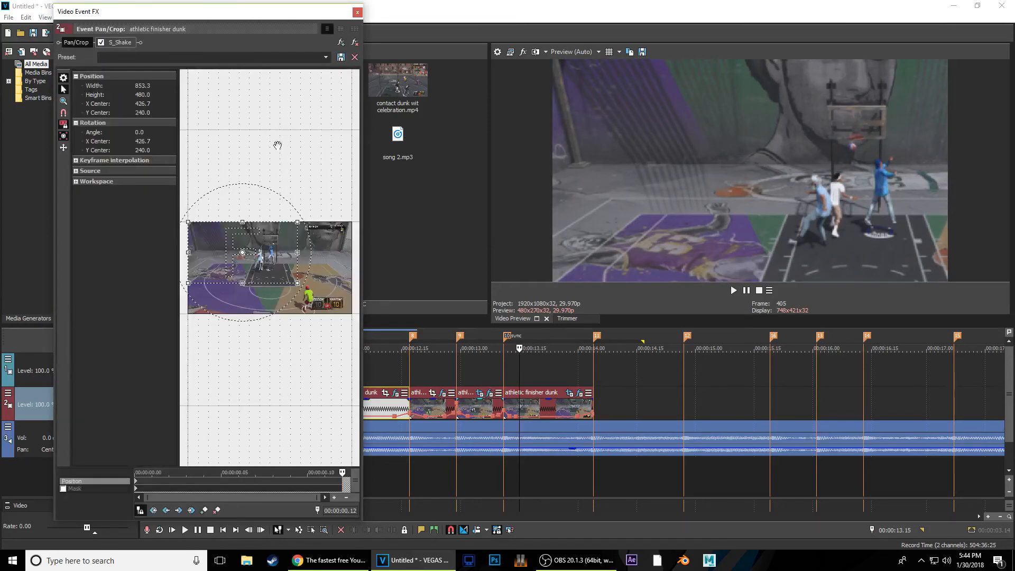
right_click(279, 264)
left_click(291, 275)
right_click(136, 484)
left_click(185, 404)
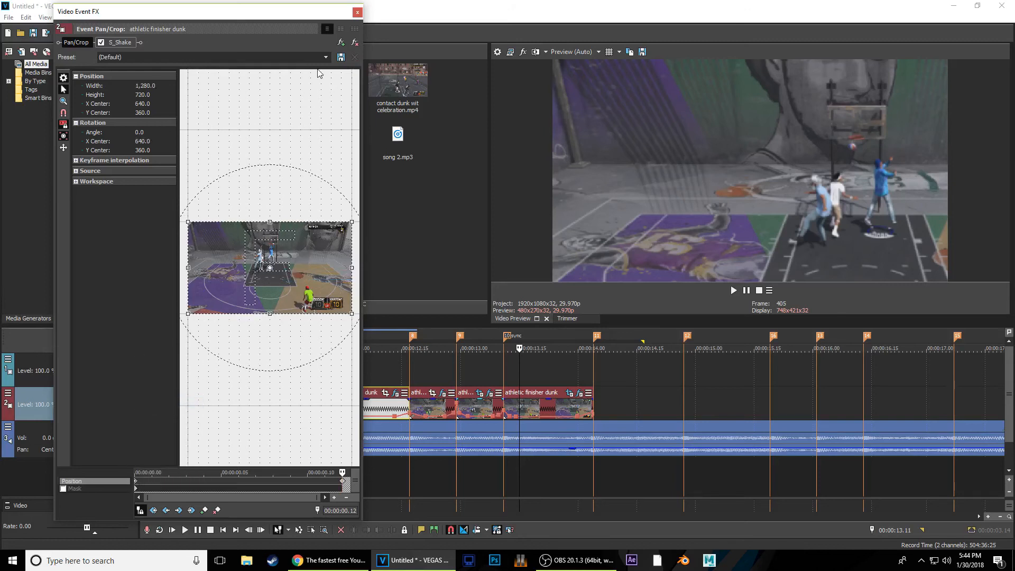
left_click(356, 16)
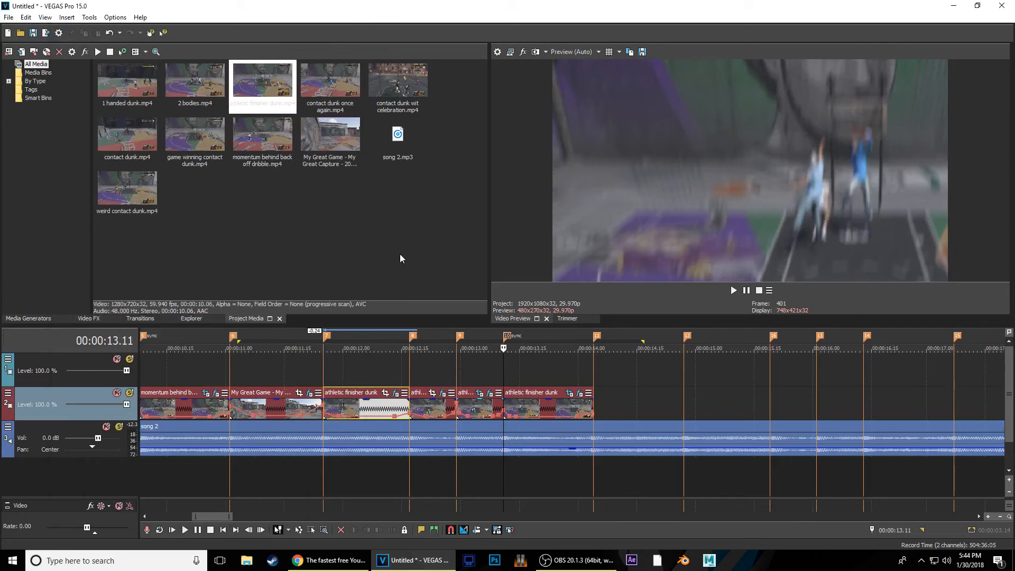
Restore the last athletic finisher dunk piece's Pan/Crop framing from its first frame at 00:00:13.11
left_click(574, 395)
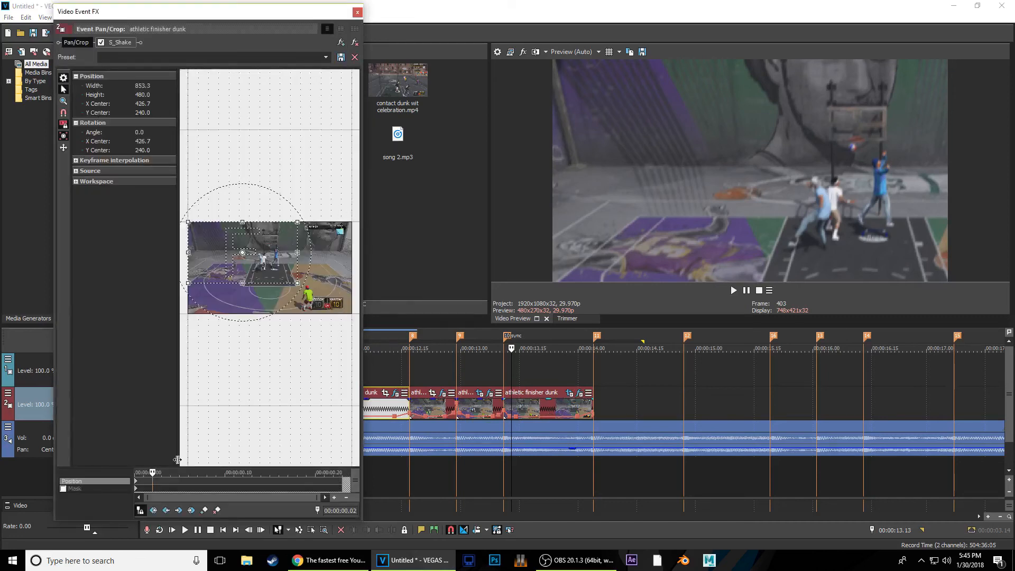
key("Left")
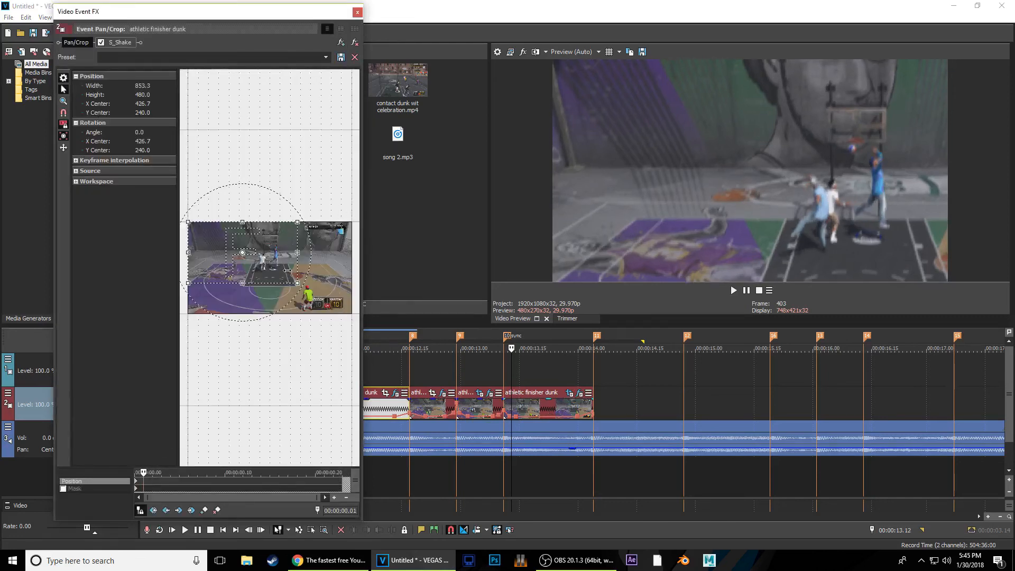
key("Left")
right_click(287, 271)
left_click(299, 281)
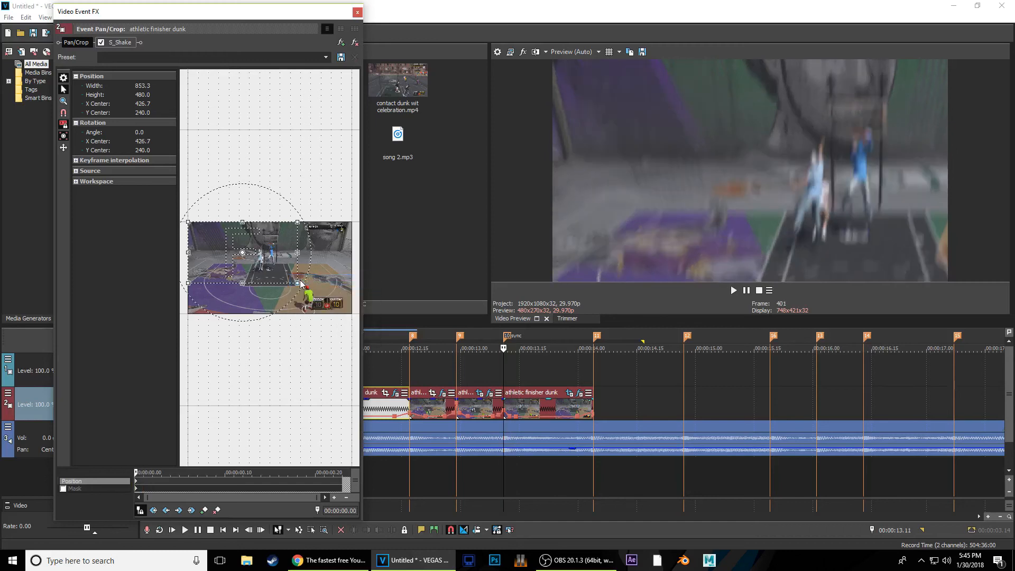
left_click(357, 14)
Select the range from 00:00:11.19 to 00:00:14.09 and play it back to review the reframed athletic finisher dunk pieces
left_click_drag(612, 365, 299, 440)
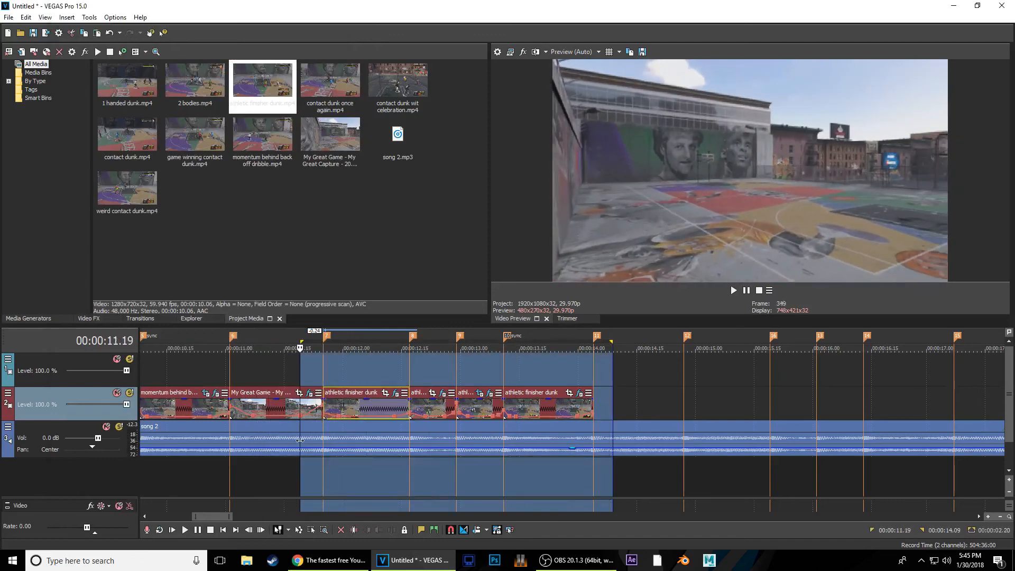
key("space")
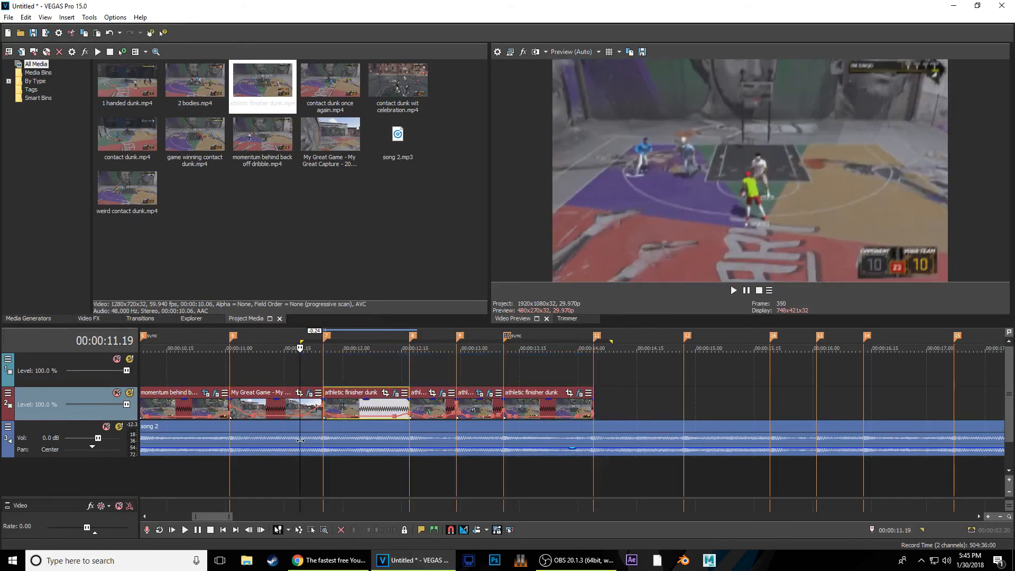
key("space")
key("space")
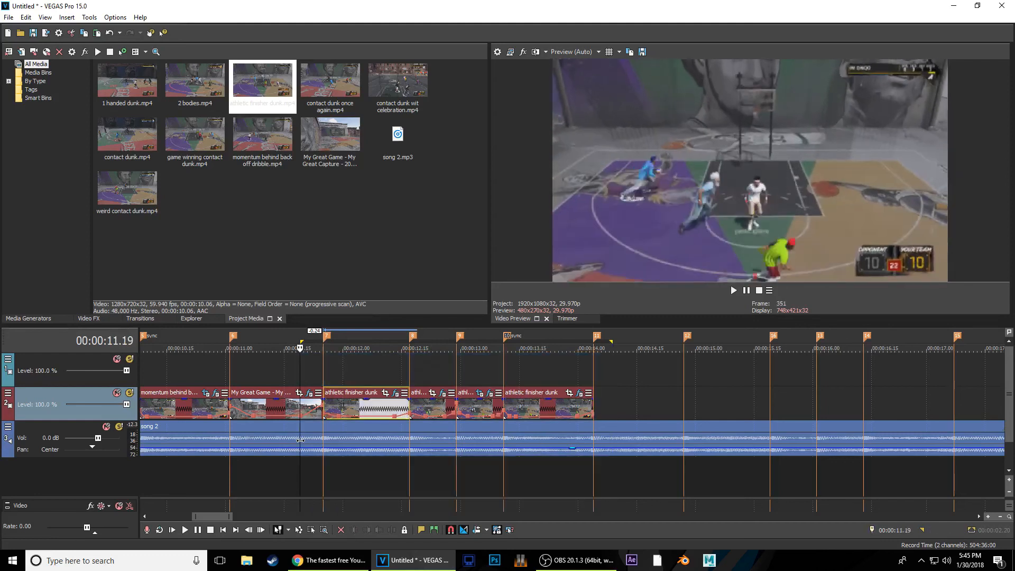
key("space")
left_click(484, 367)
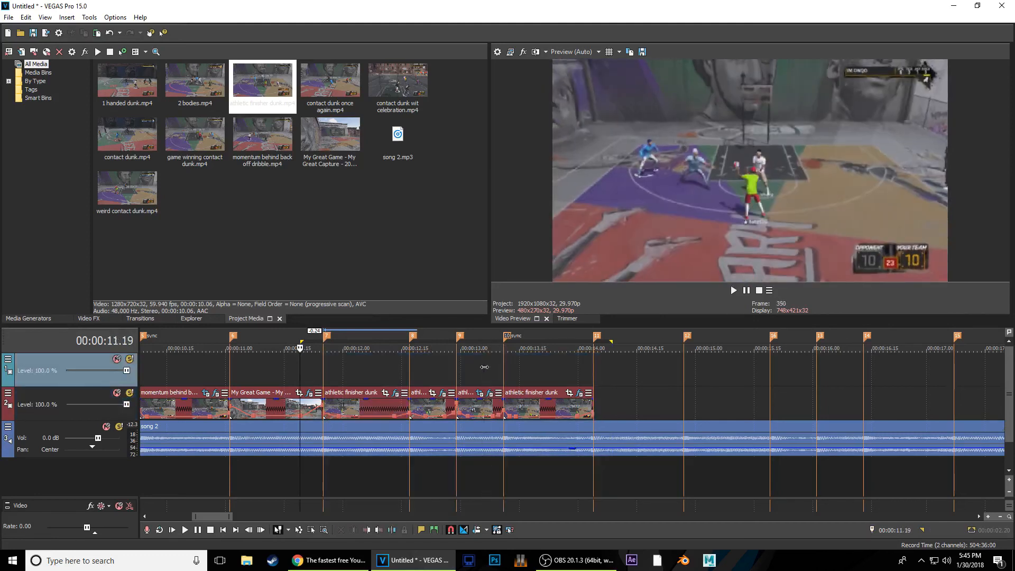
key("space")
key("space")
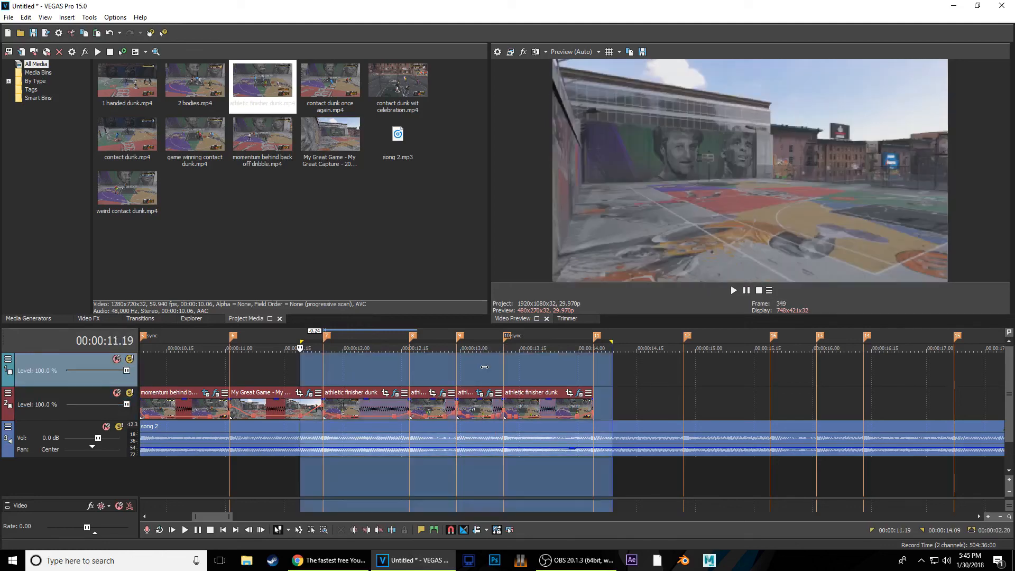
key("space")
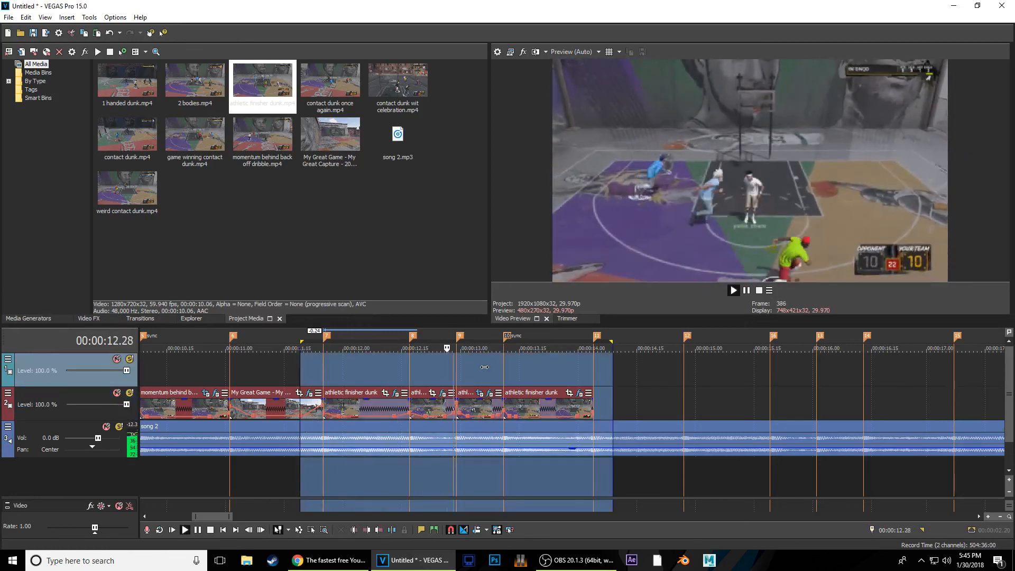
key("space")
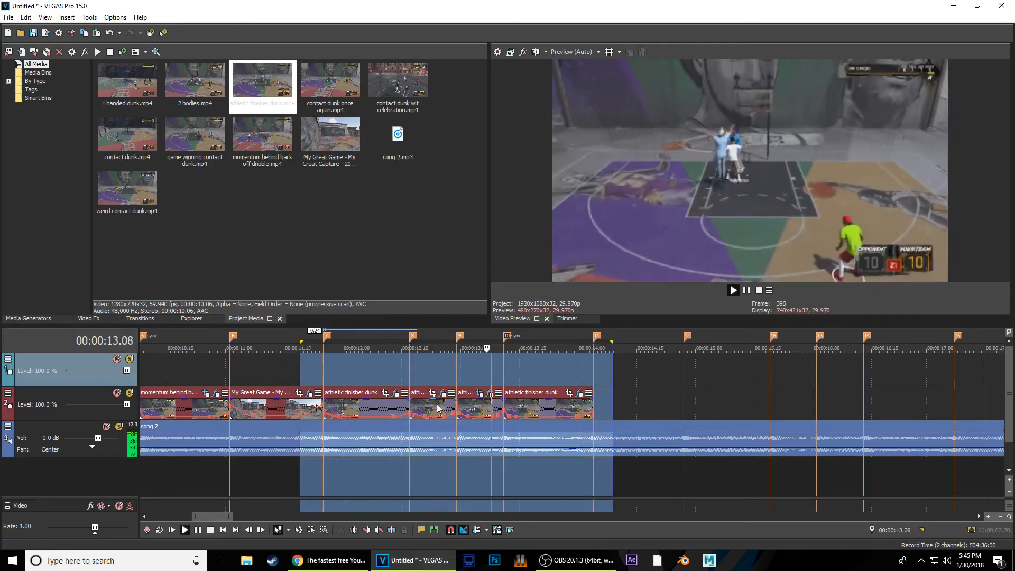
left_click(487, 451)
Place the playback cursor at 00:00:14.04, just after the last athletic finisher dunk piece
scroll(488, 451, "down", 3)
scroll(419, 449, "up", 5)
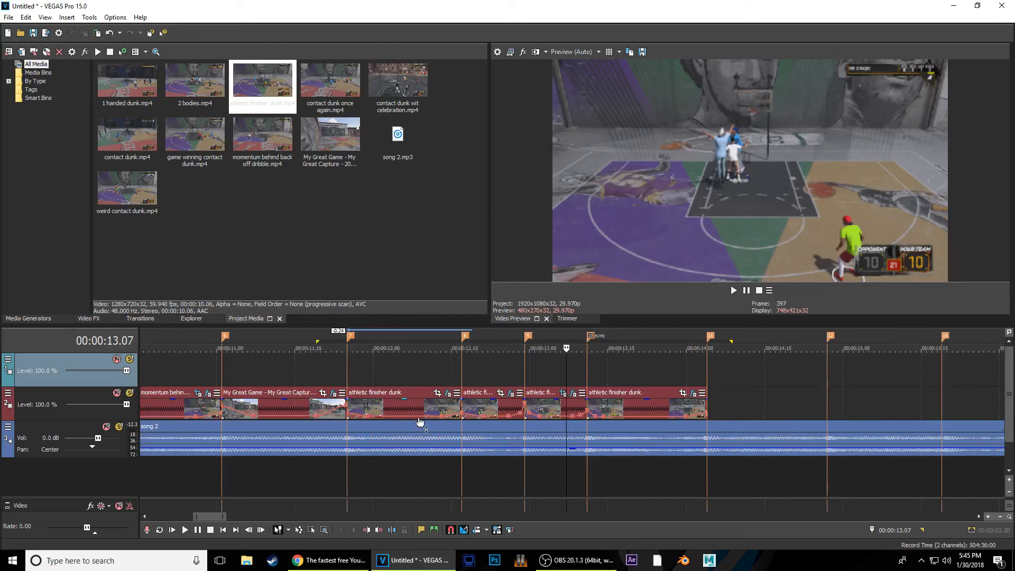
scroll(423, 419, "down", 2)
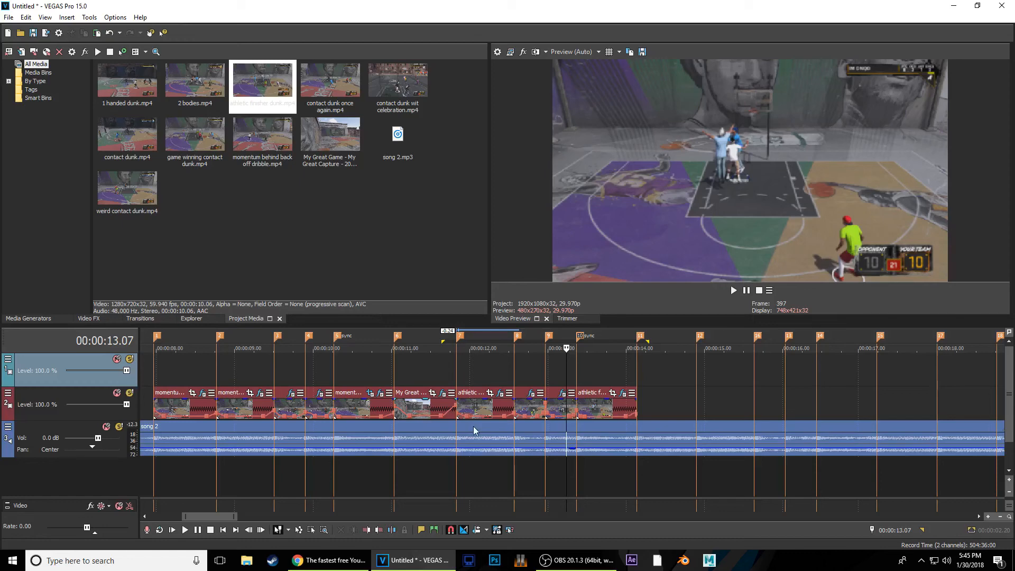
scroll(474, 427, "down", 5)
scroll(391, 397, "up", 5)
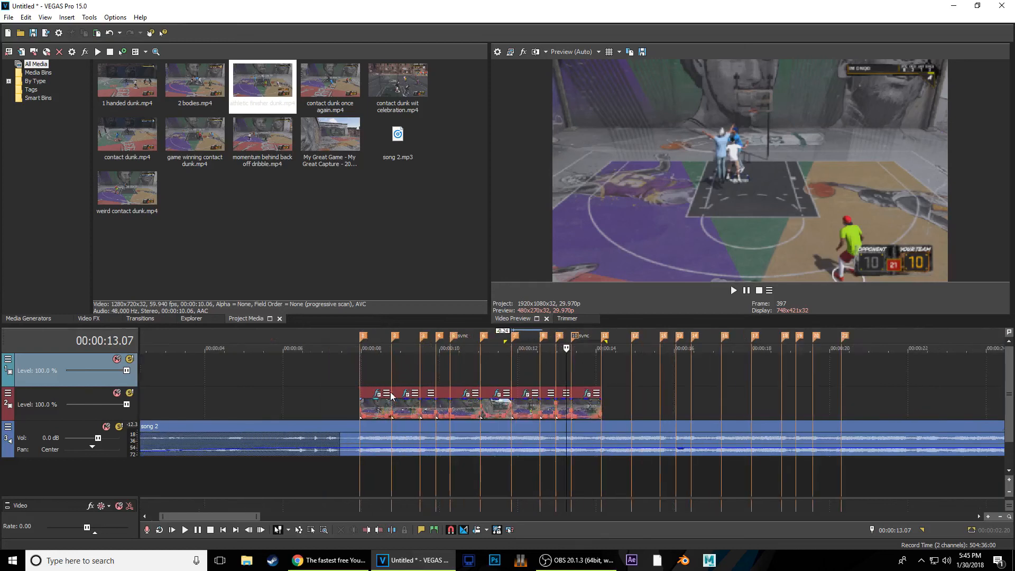
left_click(616, 377)
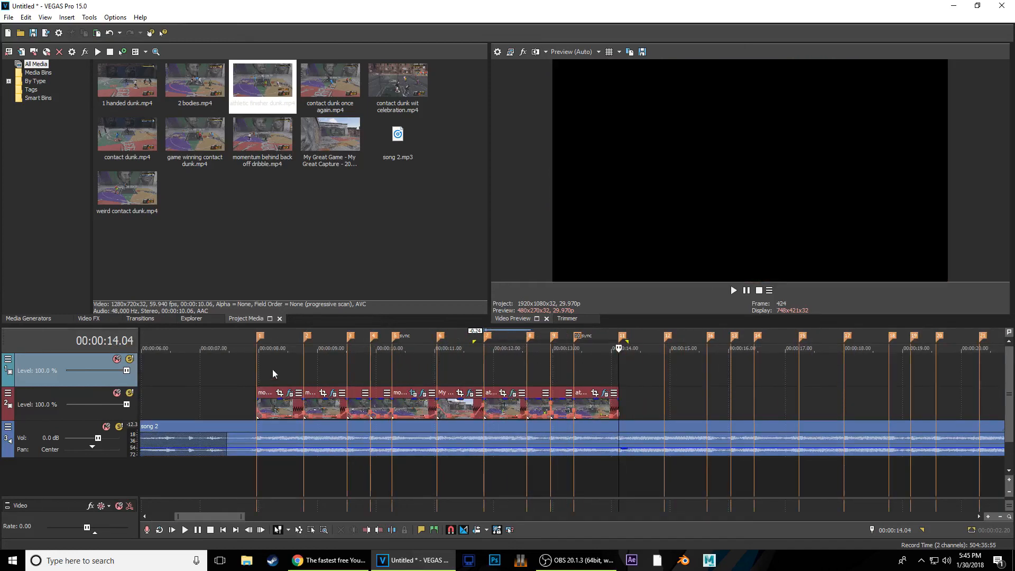
left_click(56, 397)
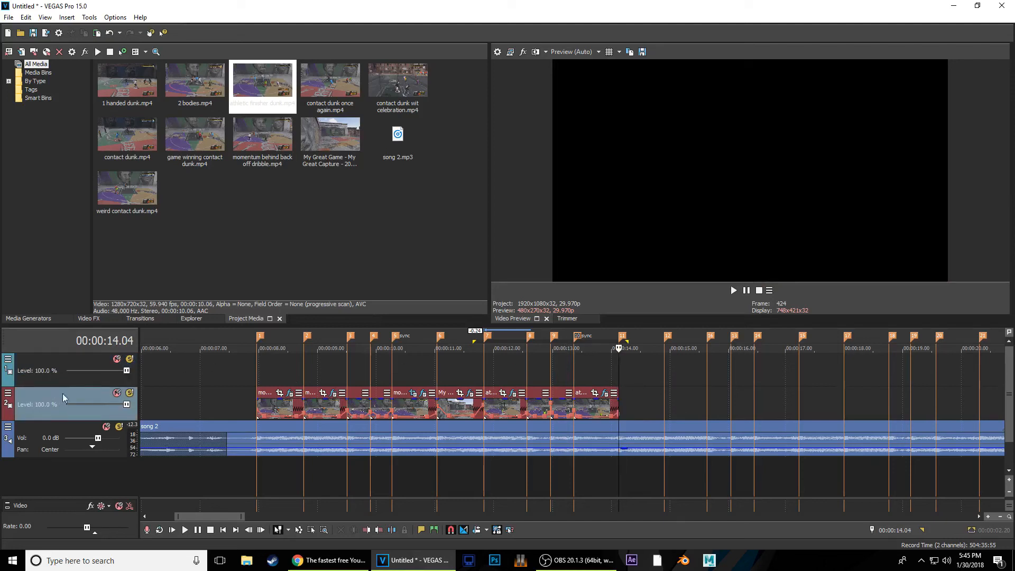
right_click(41, 411)
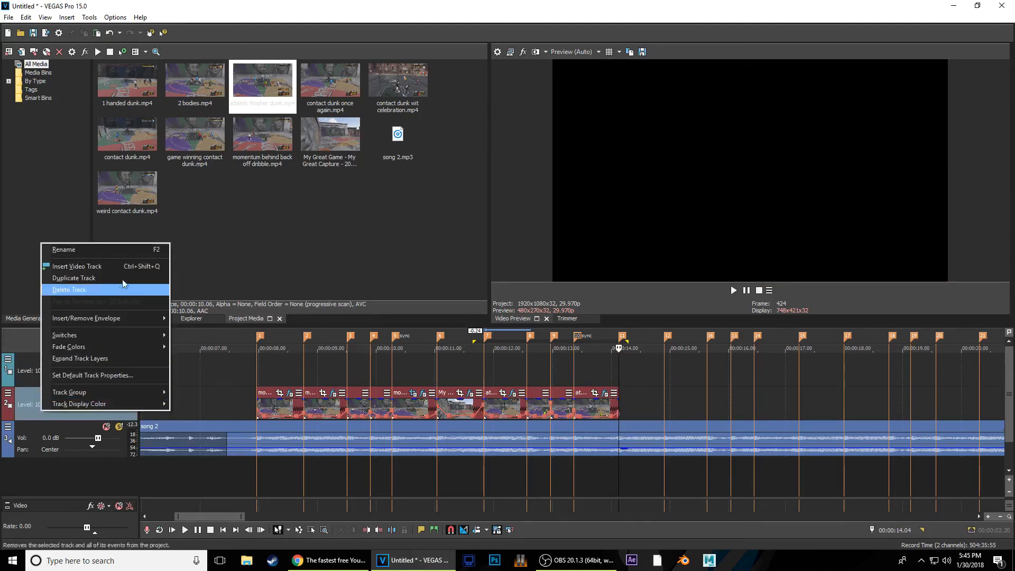
mouse_move(103, 405)
left_click(26, 414)
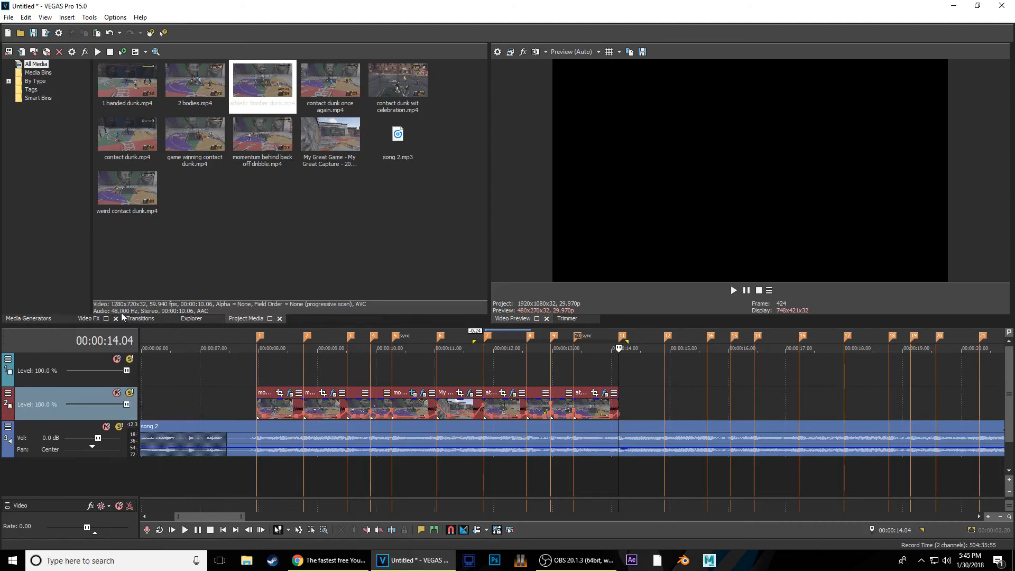
left_click(88, 318)
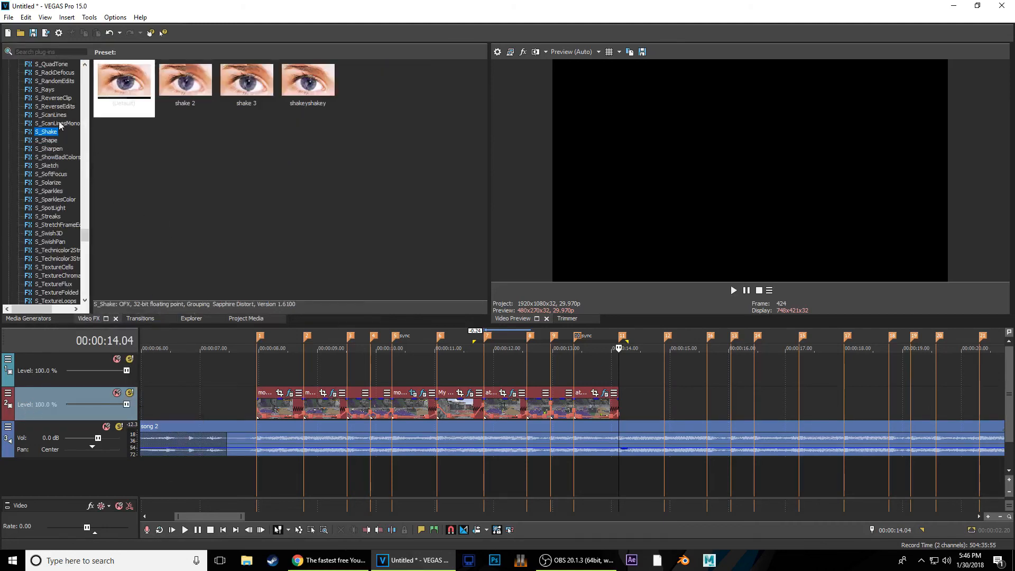
scroll(35, 194, "up", 20)
scroll(37, 208, "up", 15)
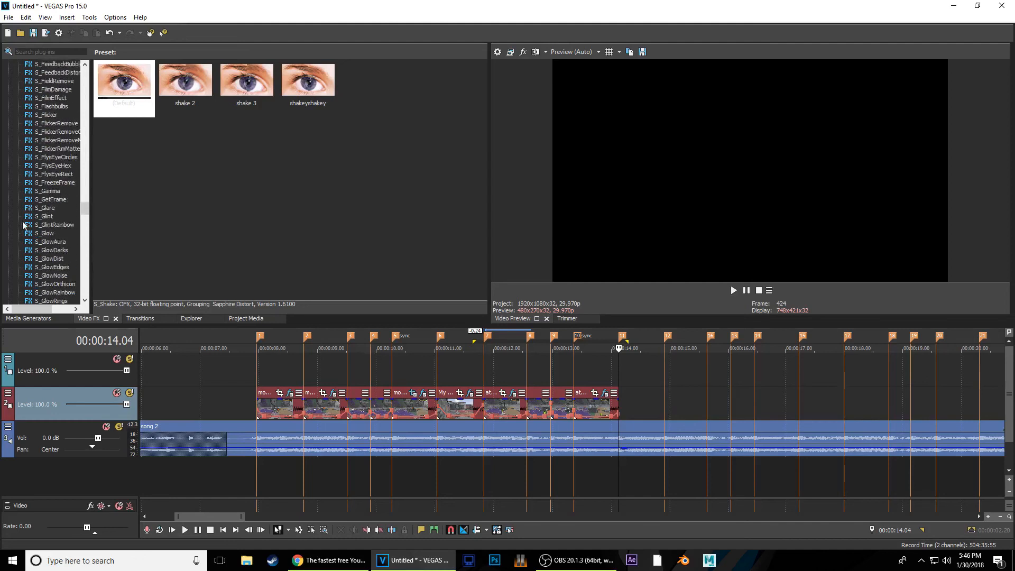
scroll(37, 244, "up", 20)
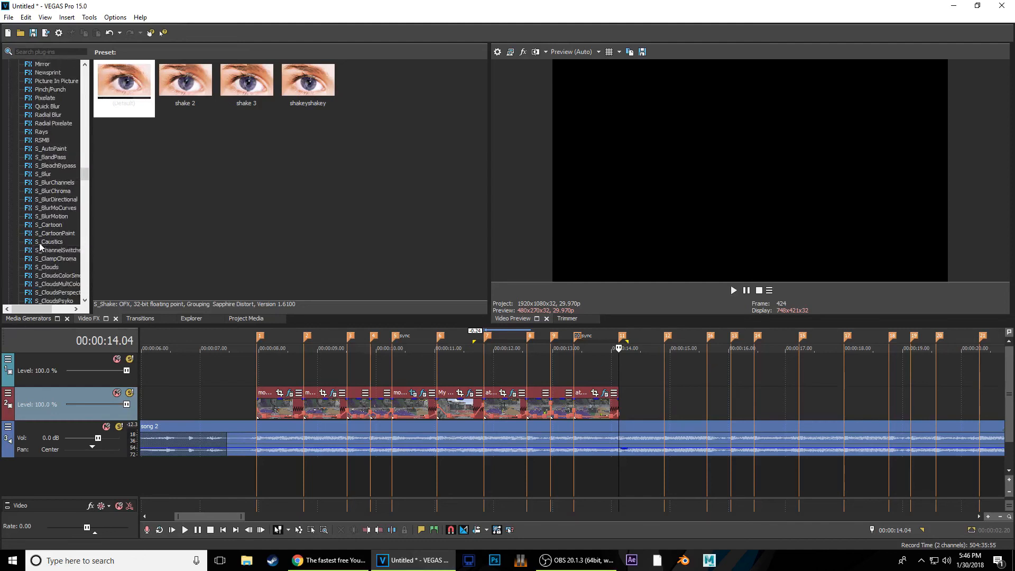
left_click(44, 360)
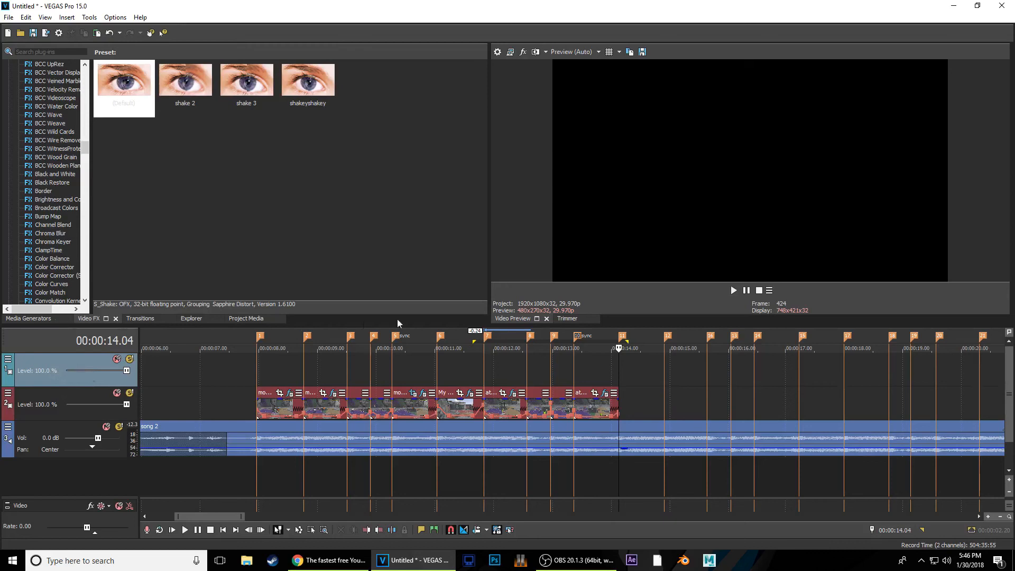
right_click(40, 368)
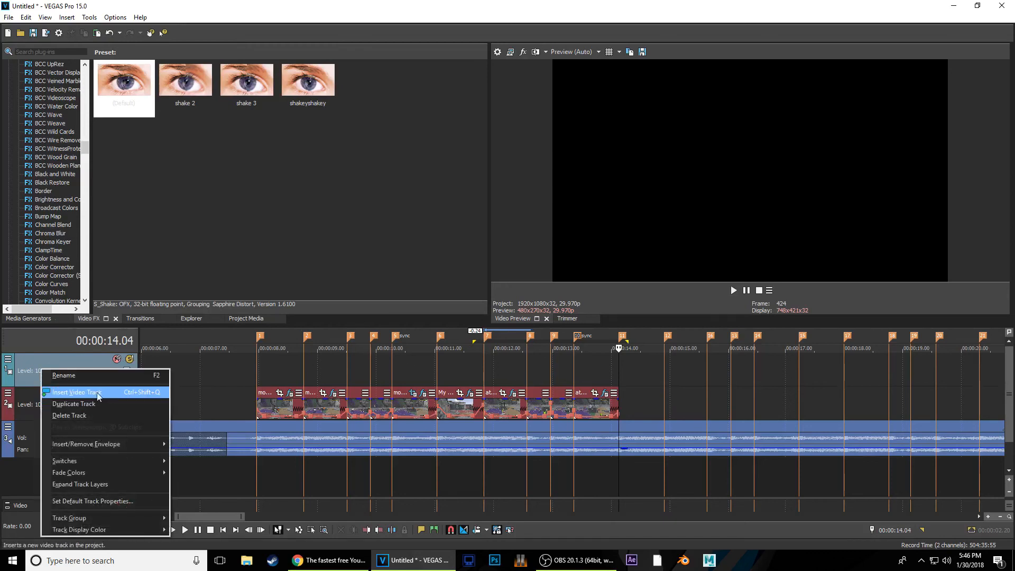
left_click(73, 350)
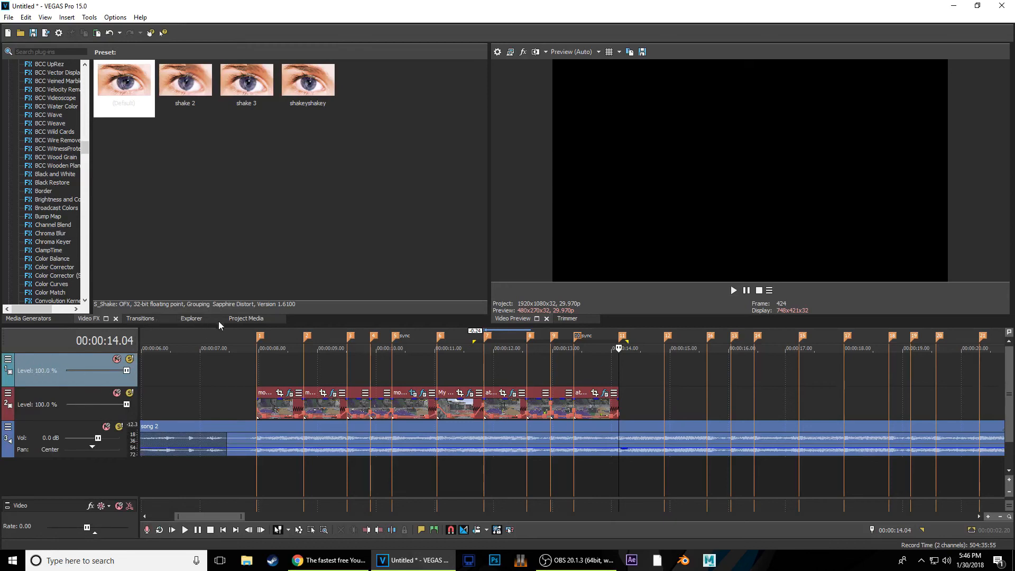
Add a white Solid Color generator with its default settings to the empty top video track, starting at the first dunk clip
left_click(18, 320)
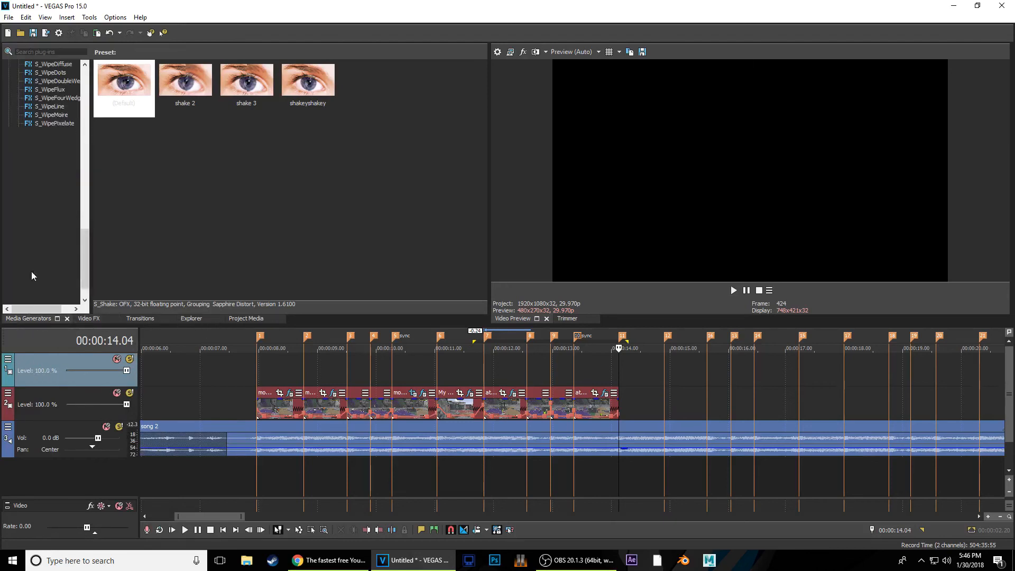
scroll(59, 180, "up", 20)
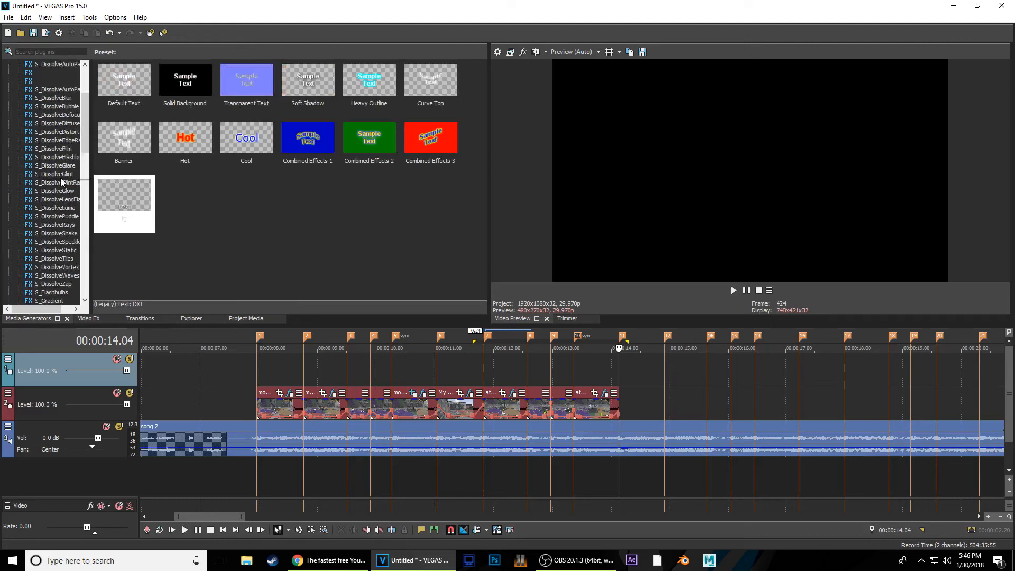
scroll(56, 169, "down", 20)
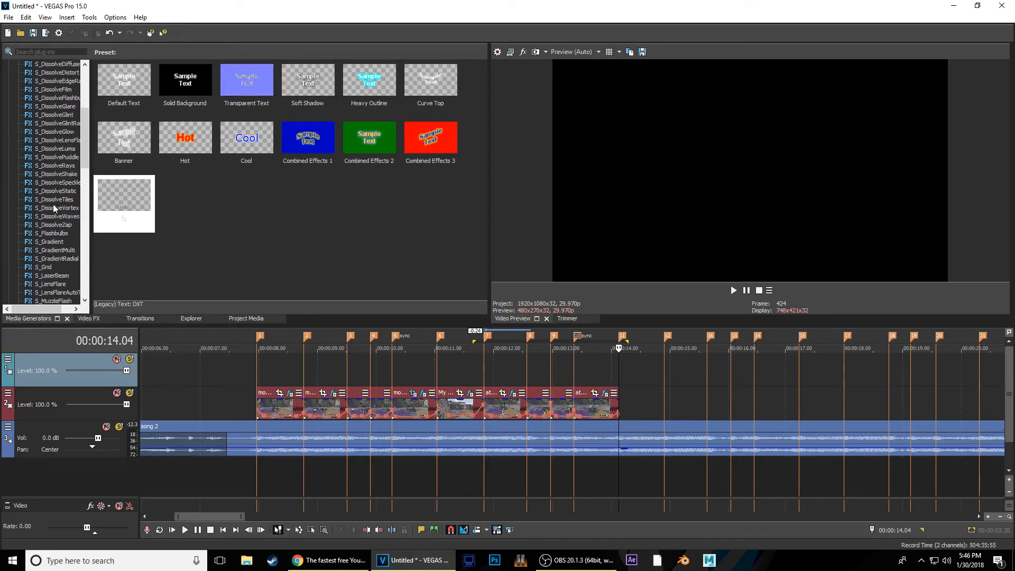
scroll(55, 220, "down", 6)
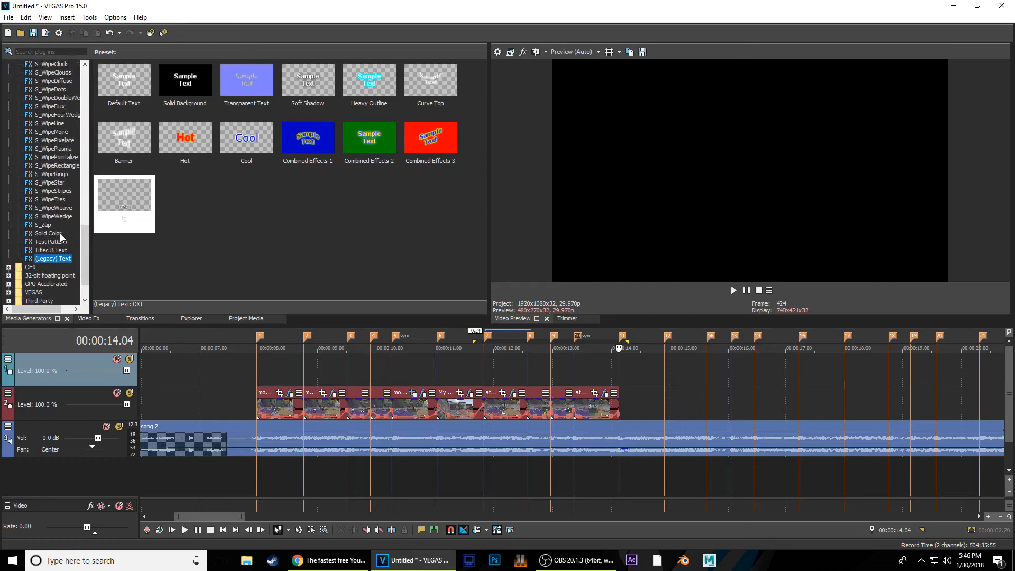
left_click(59, 233)
left_click_drag(121, 90, 259, 370)
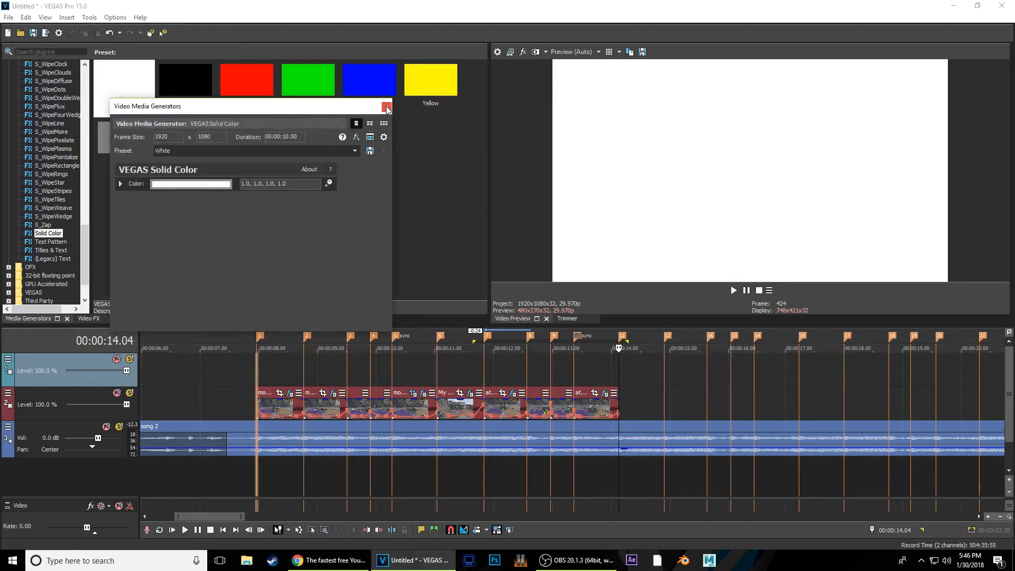
left_click(387, 108)
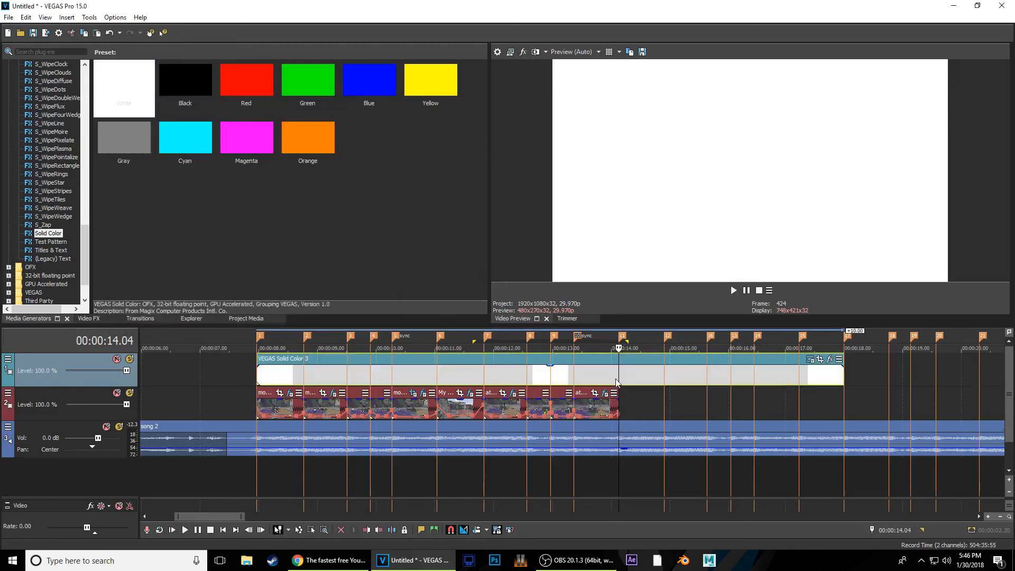
Split the white solid at 00:00:14.04 and delete the part that extends past the last dunk piece
key("s")
key("Delete")
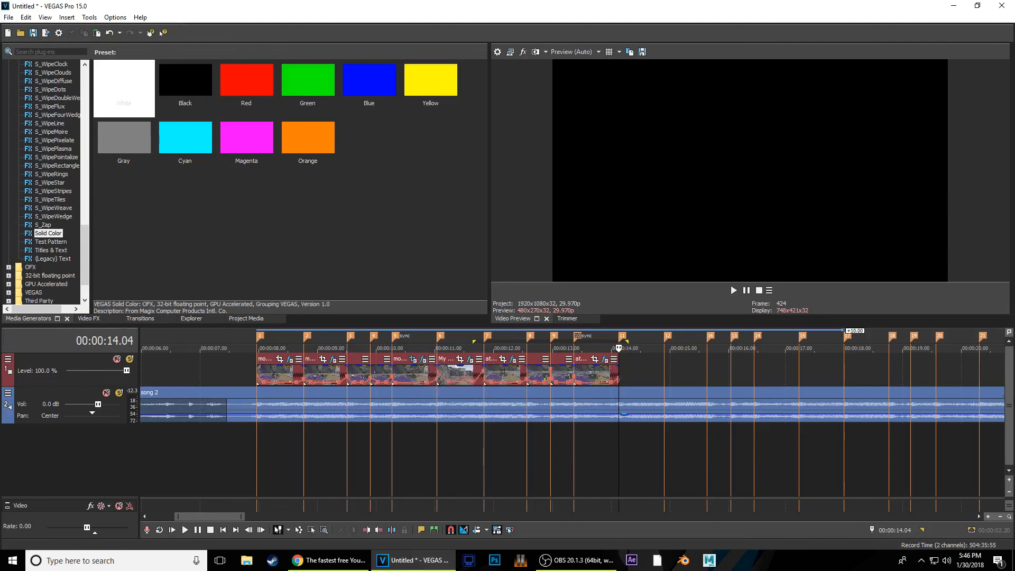
key("ctrl+z")
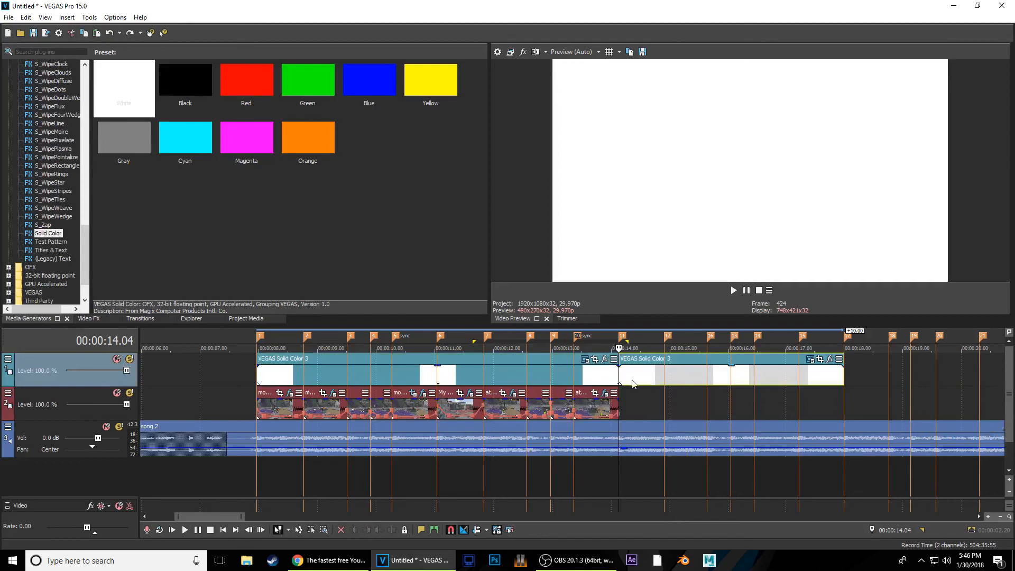
left_click(627, 373)
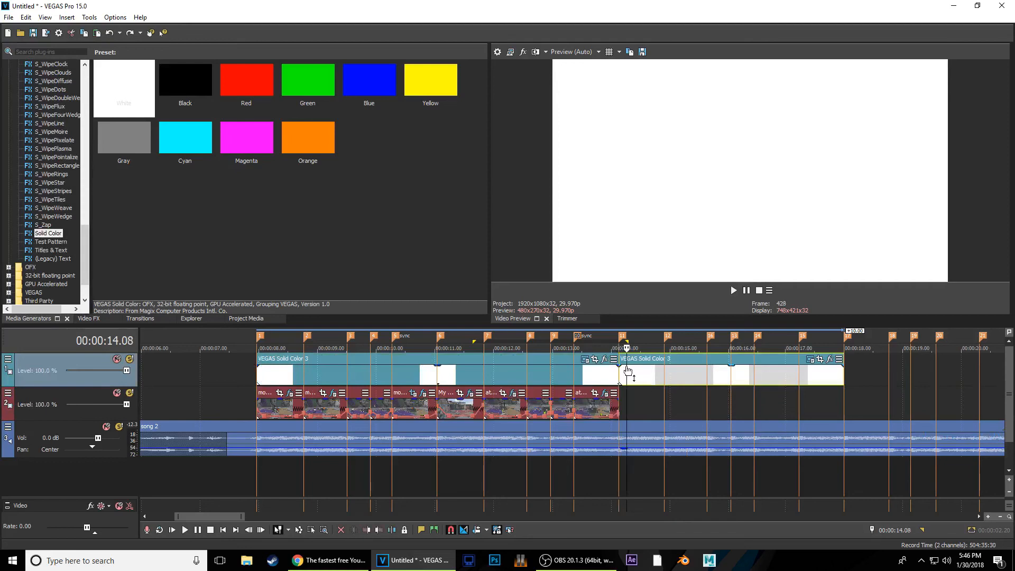
key("Delete")
Set the top video track's compositing mode to Multiply (Mask), with the playback cursor at 00:00:12.17
left_click(526, 378)
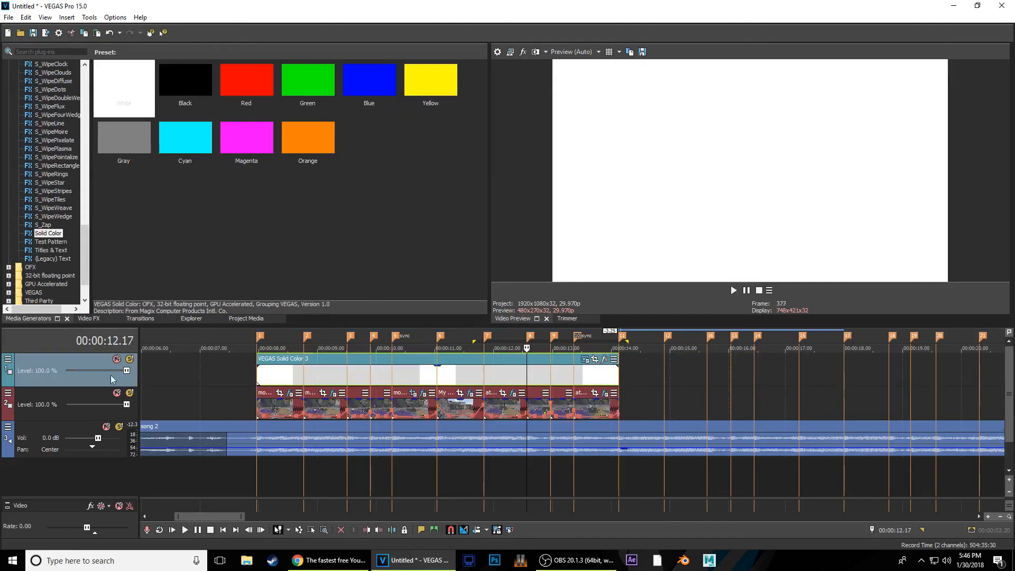
left_click(9, 360)
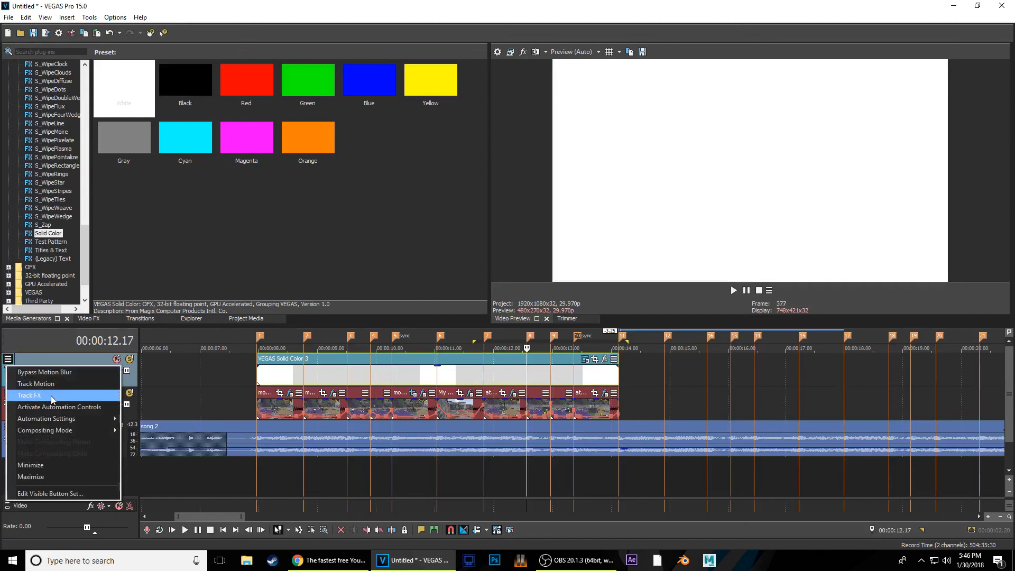
mouse_move(92, 434)
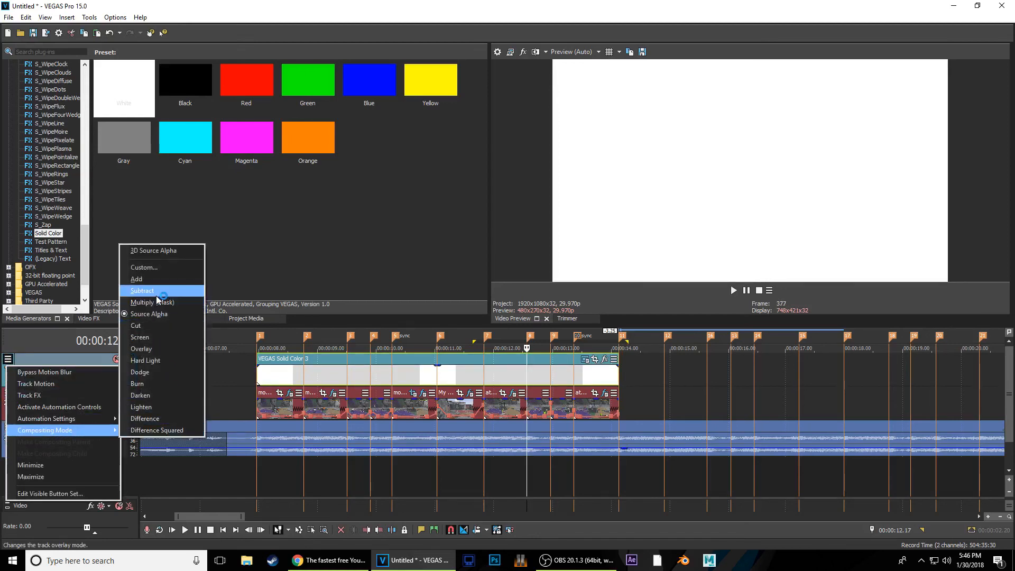
left_click(174, 304)
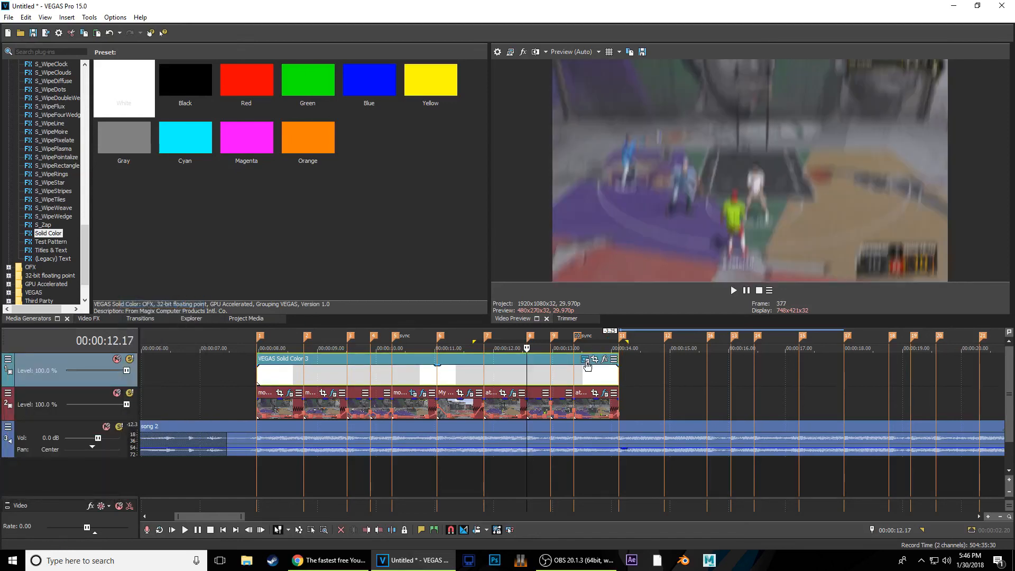
Reduce only the height of the white solid's Pan/Crop frame to about 968 at its first frame to create thin letterbox bars
left_click(589, 364)
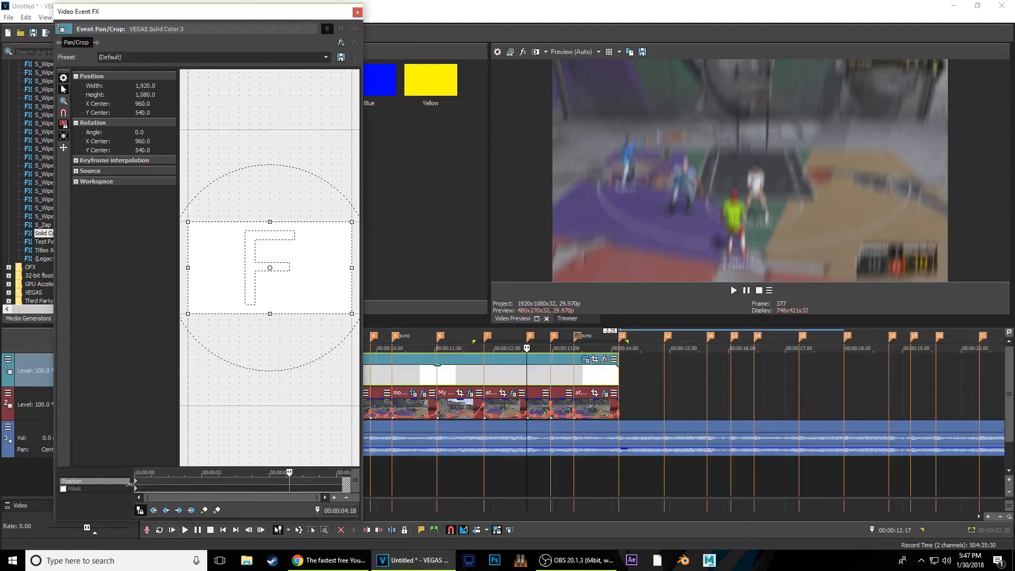
key("Home")
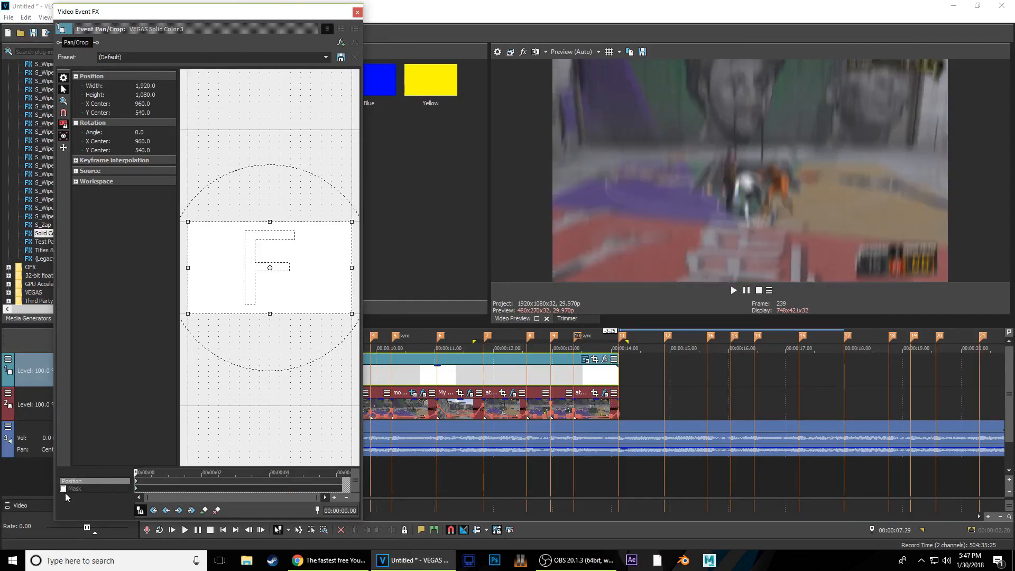
left_click(63, 489)
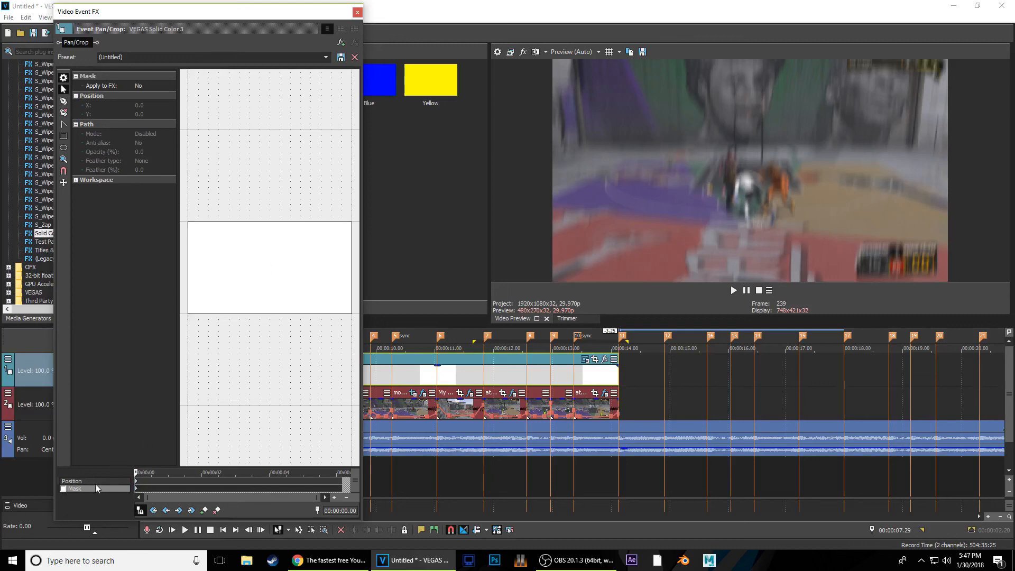
left_click(117, 480)
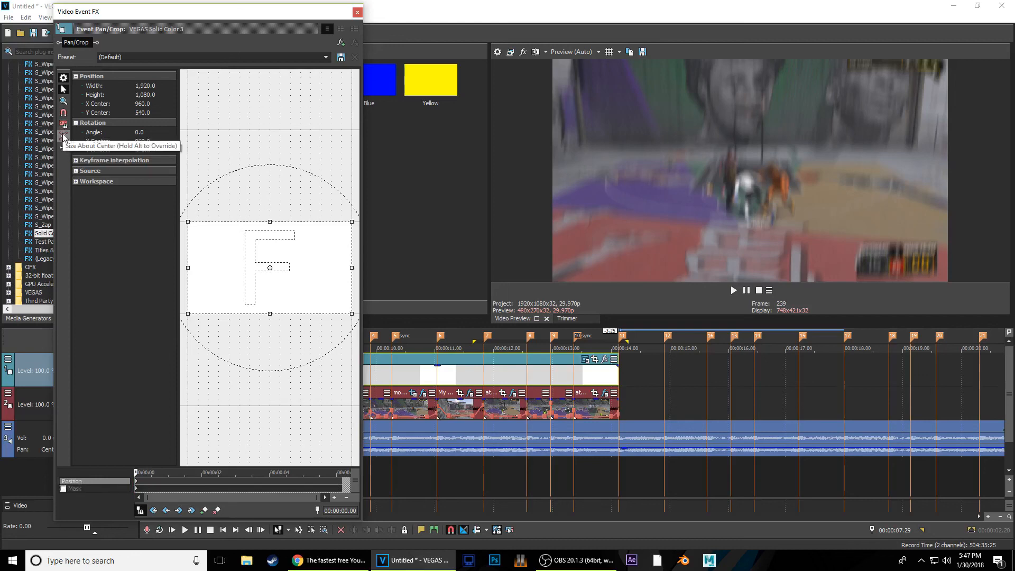
left_click(62, 151)
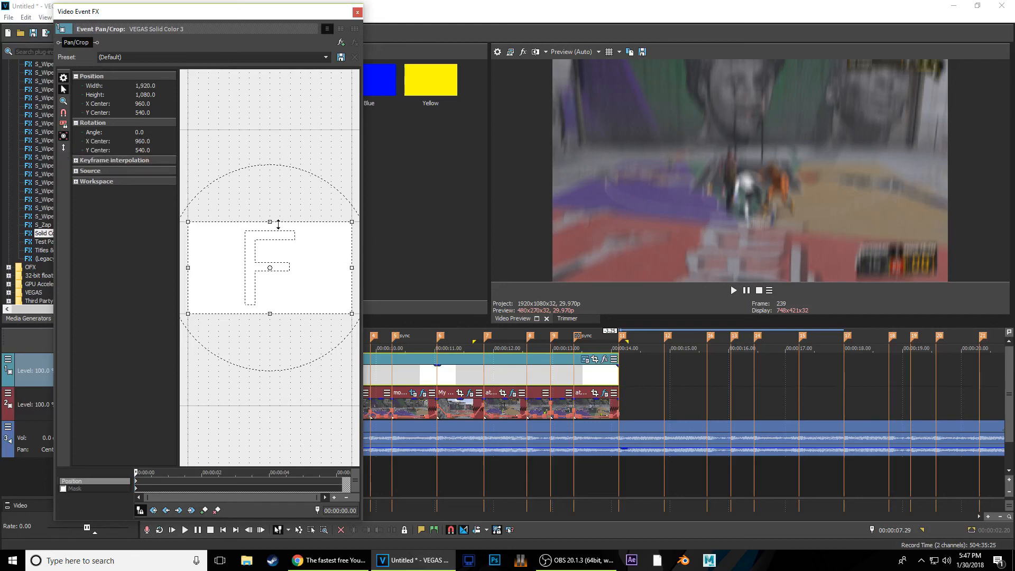
left_click_drag(277, 225, 279, 229)
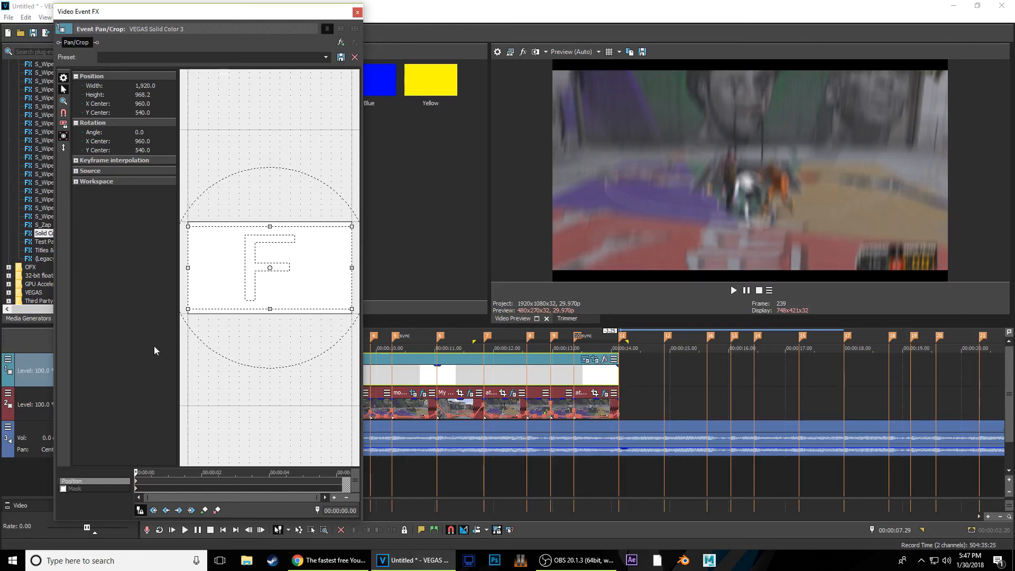
left_click(358, 12)
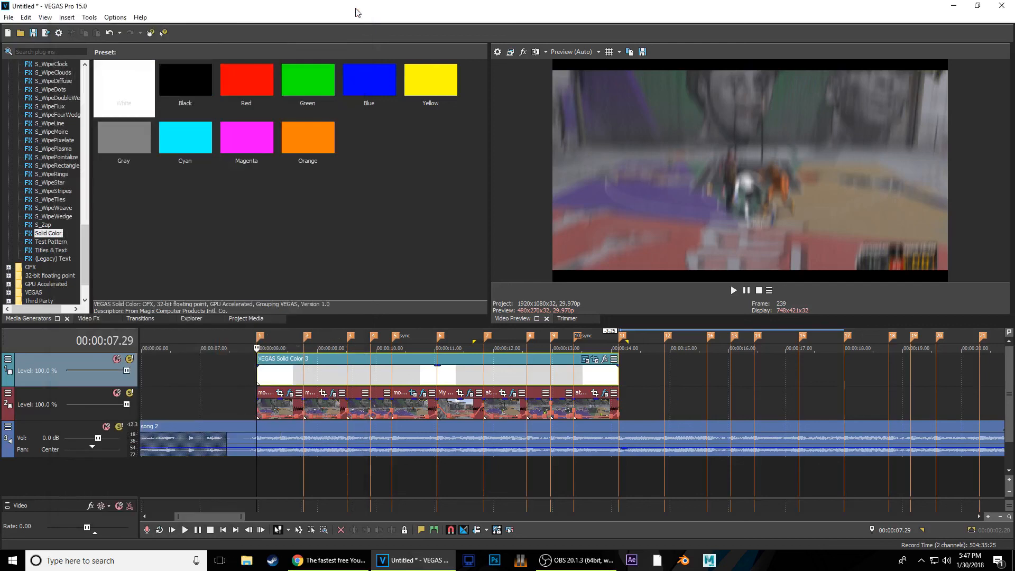
Look through the available transitions and video effects for effects to apply to the whole dunk clip track
left_click(71, 401)
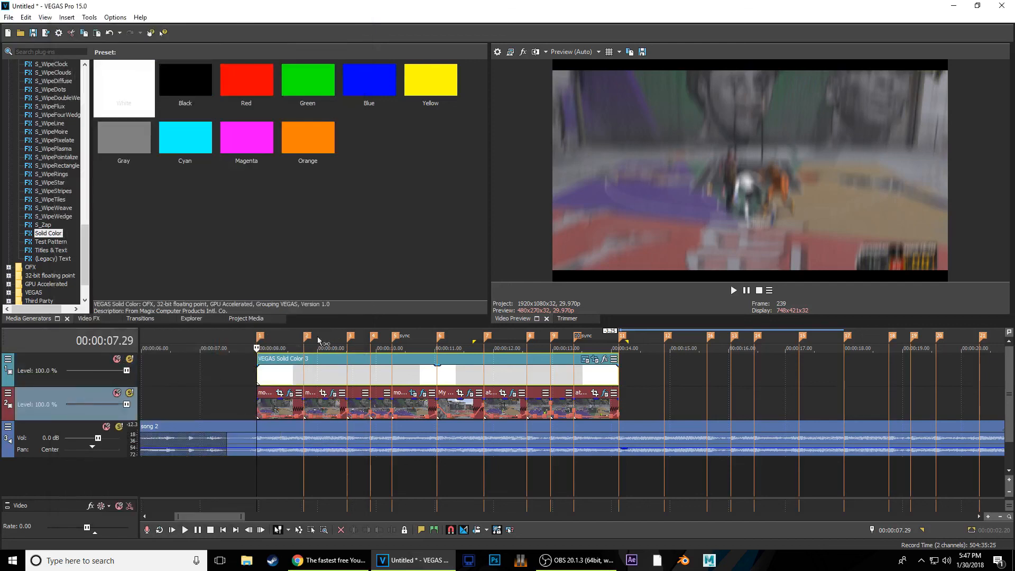
left_click(145, 319)
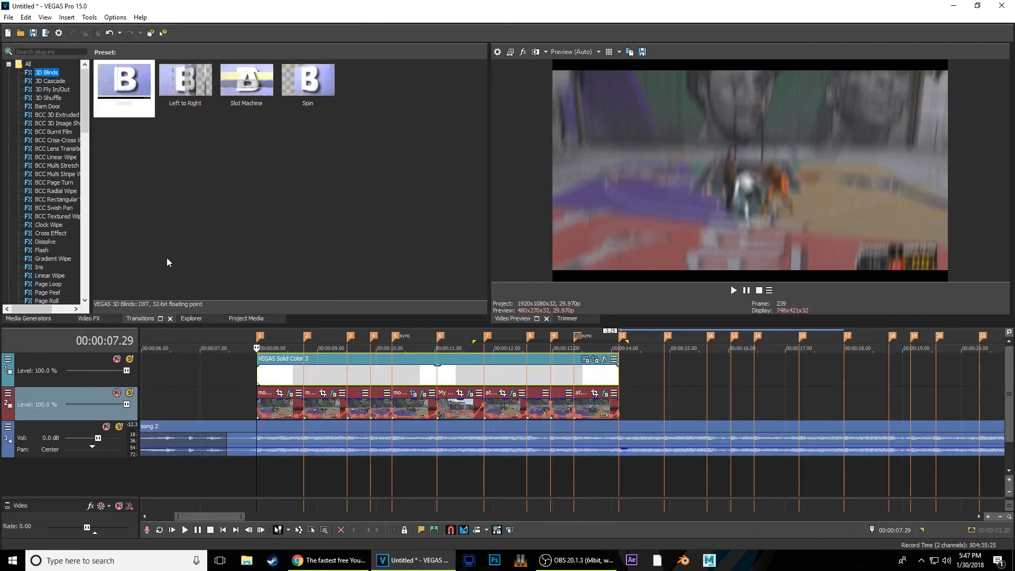
scroll(46, 191, "down", 1)
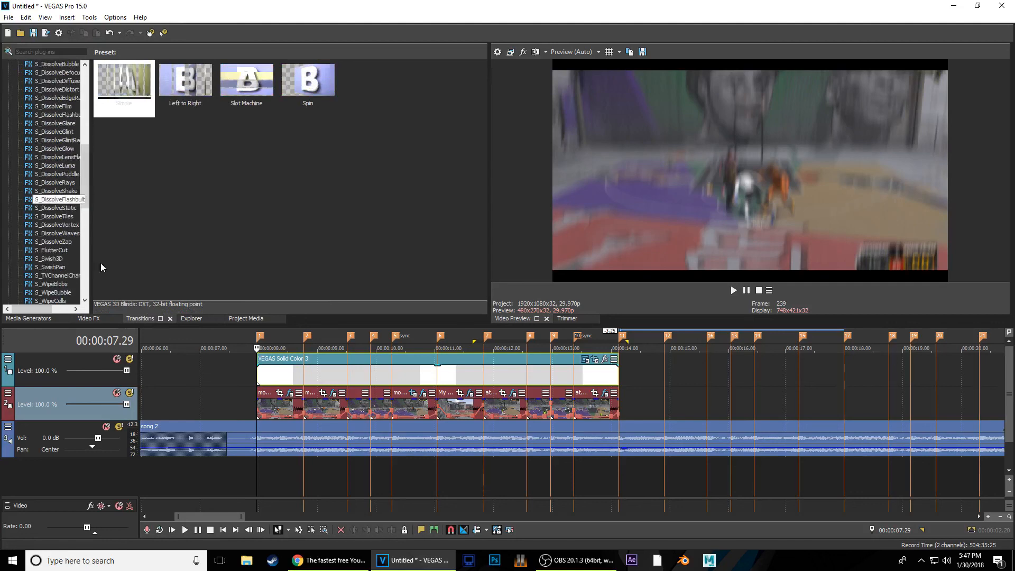
left_click(94, 320)
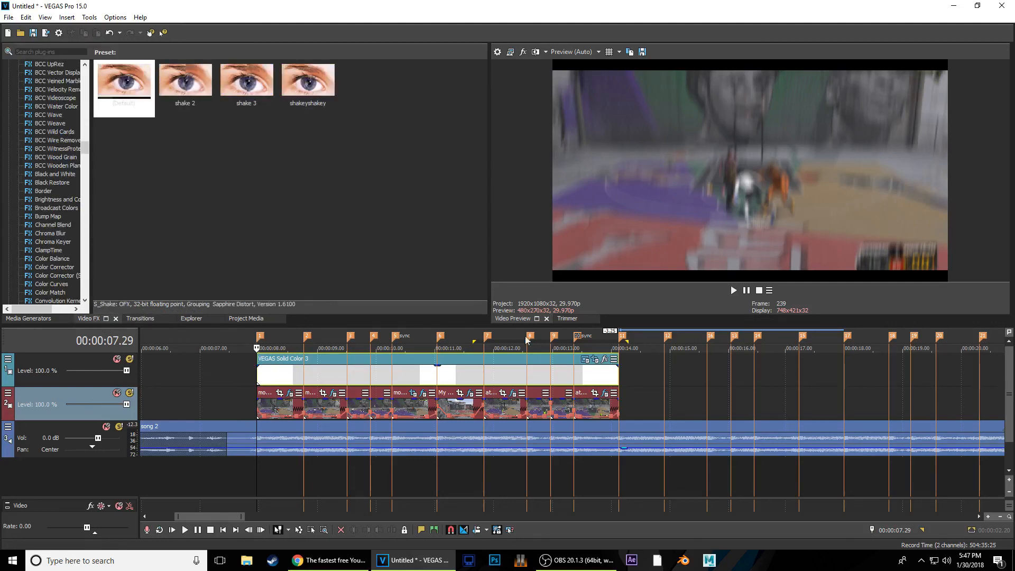
scroll(59, 144, "up", 8)
scroll(59, 142, "up", 15)
scroll(57, 124, "up", 15)
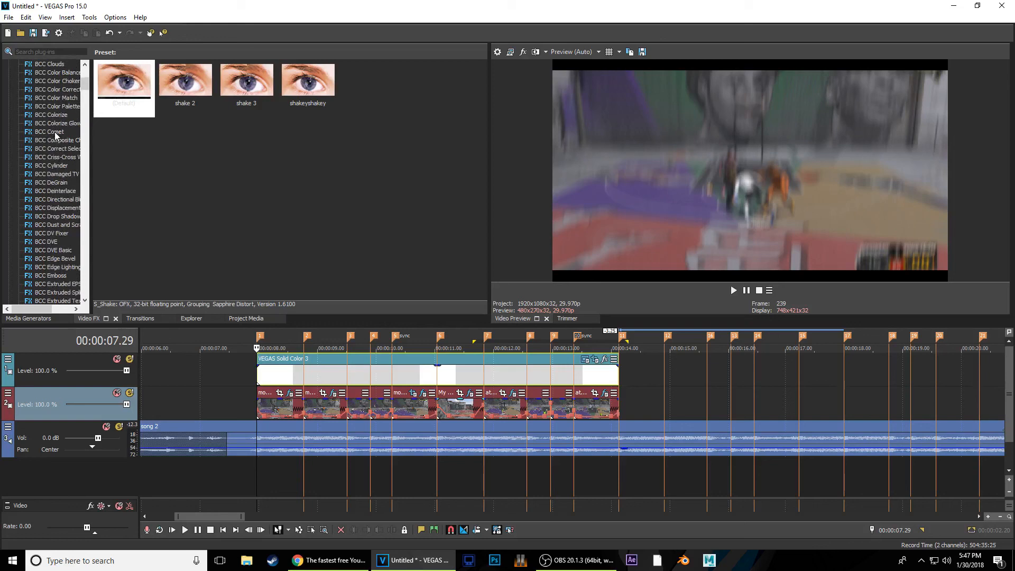
scroll(51, 168, "down", 7)
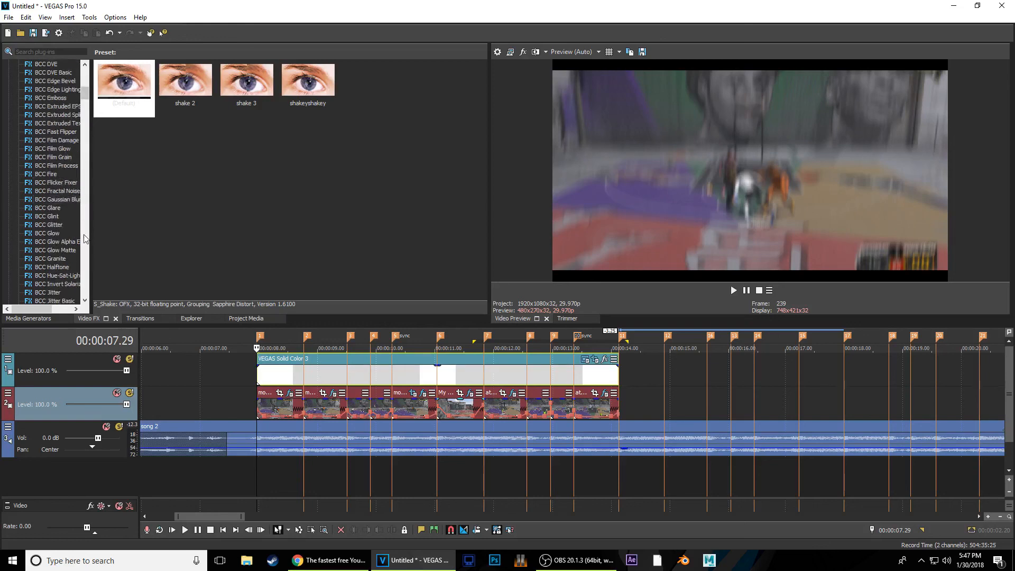
scroll(71, 244, "up", 10)
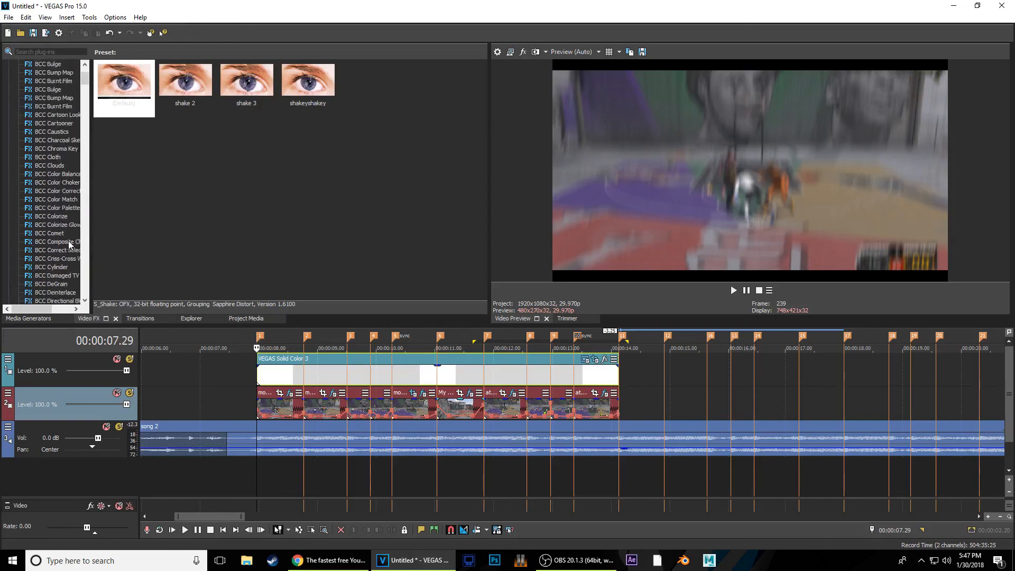
scroll(71, 244, "down", 10)
scroll(68, 240, "up", 2)
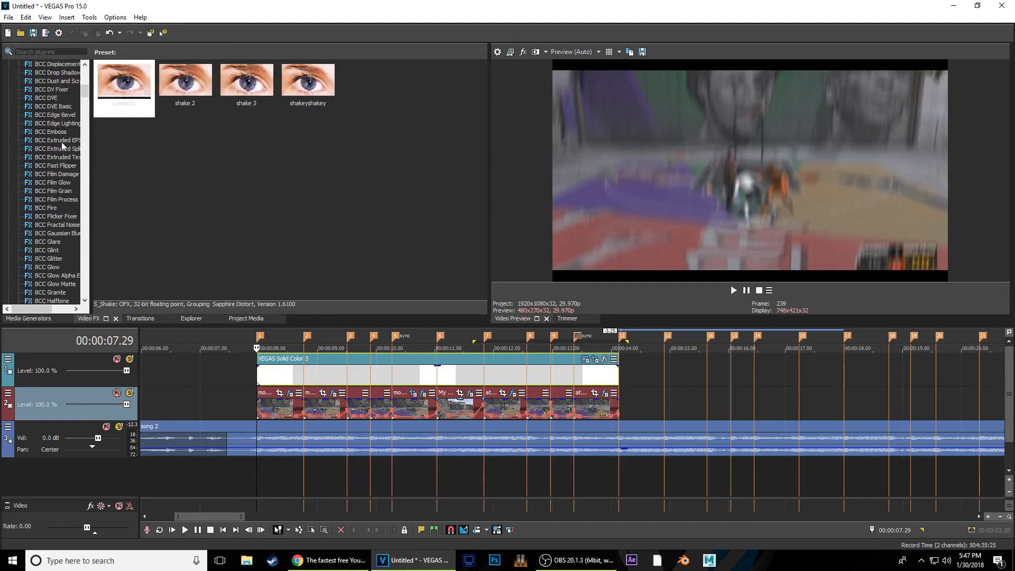
scroll(61, 268, "down", 12)
scroll(69, 286, "down", 20)
scroll(72, 283, "up", 2)
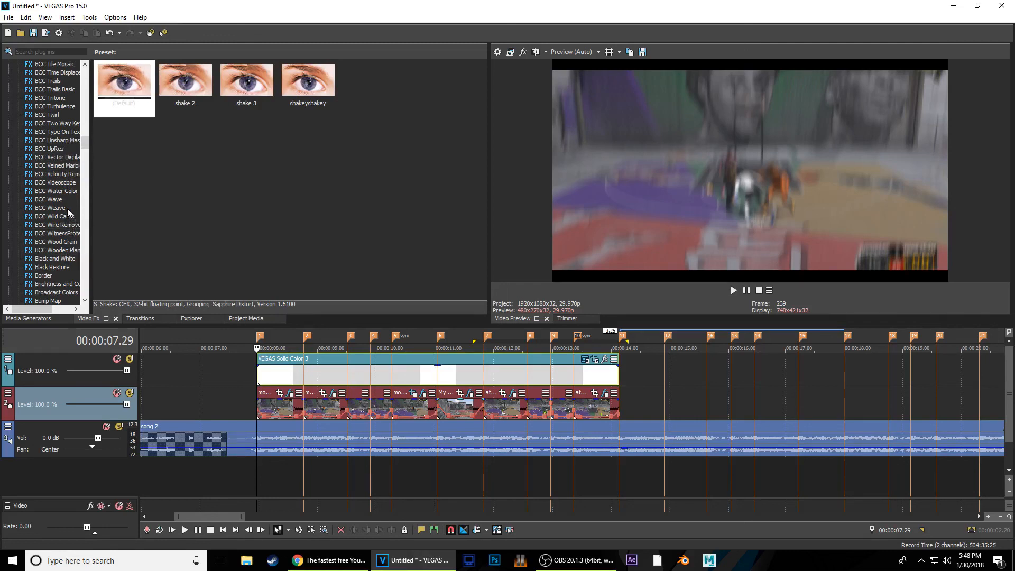
Widen the video effects list and add BCC Unsharp Mask with its default preset to the dunk clips' track
left_click_drag(90, 206, 119, 209)
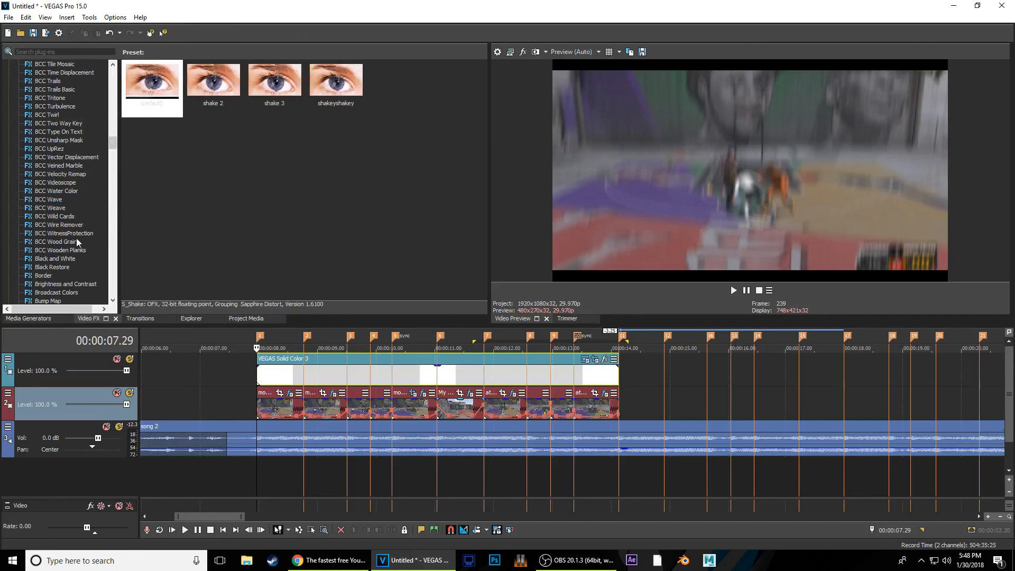
left_click(78, 140)
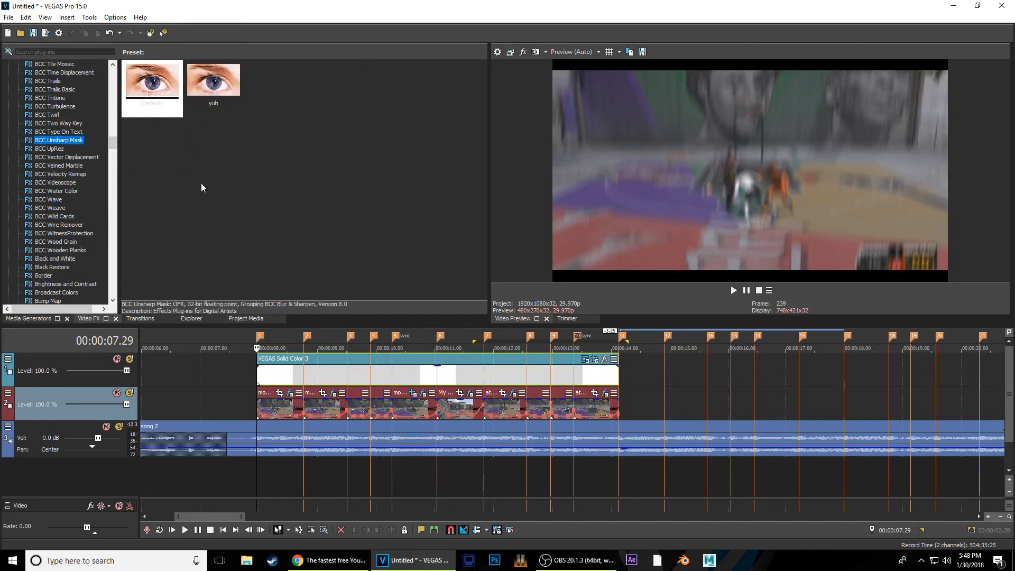
left_click_drag(152, 84, 91, 394)
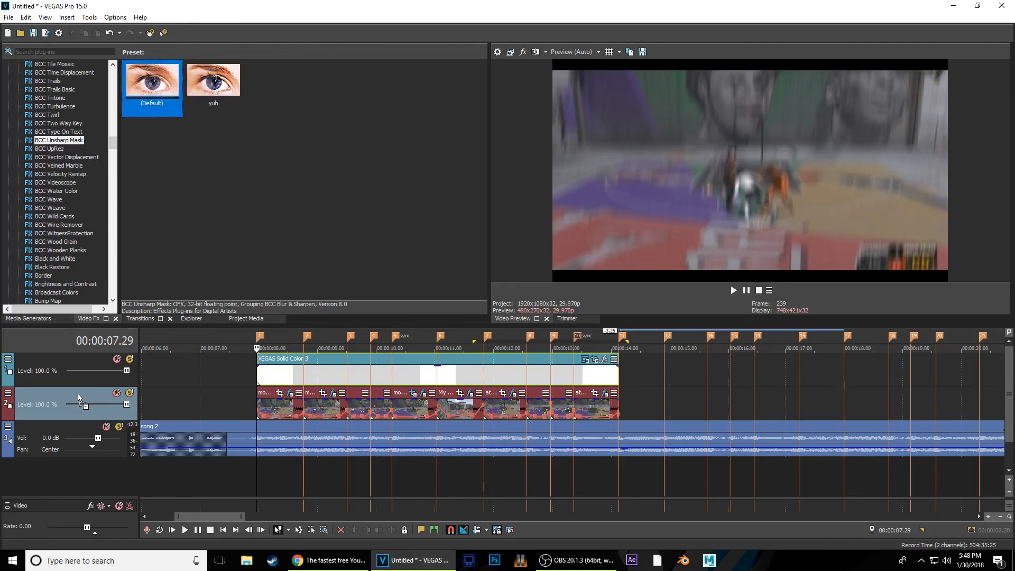
left_click_drag(78, 393, 78, 394)
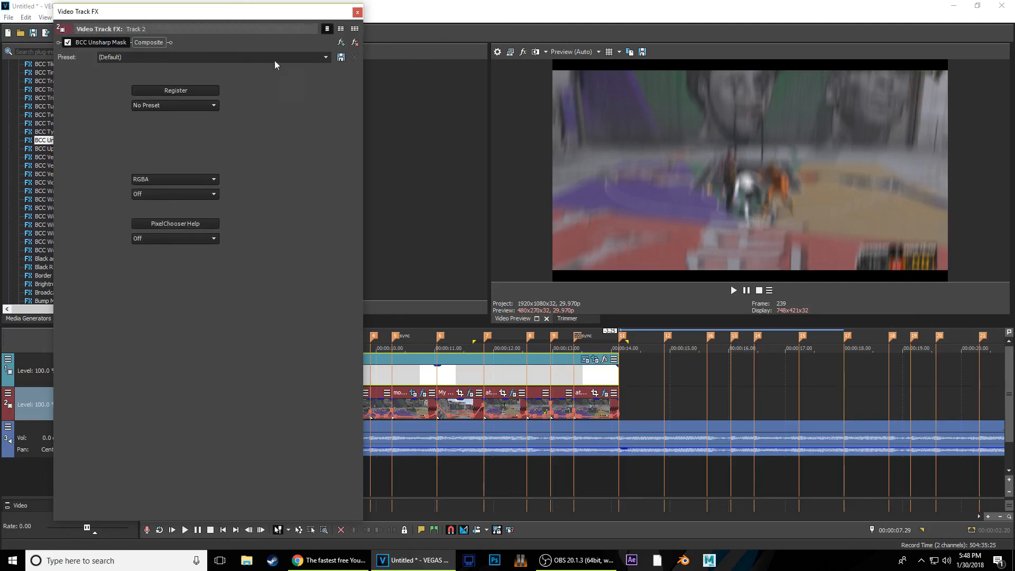
left_click(357, 11)
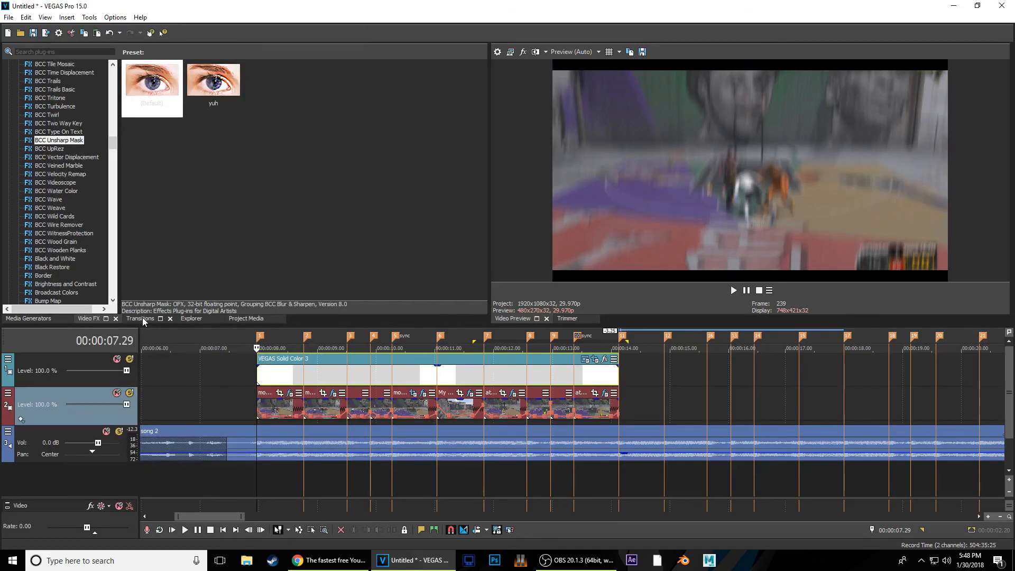
Add the Magic Bullet Looks effect to the dunk clips' track and close its settings window
scroll(85, 169, "down", 7)
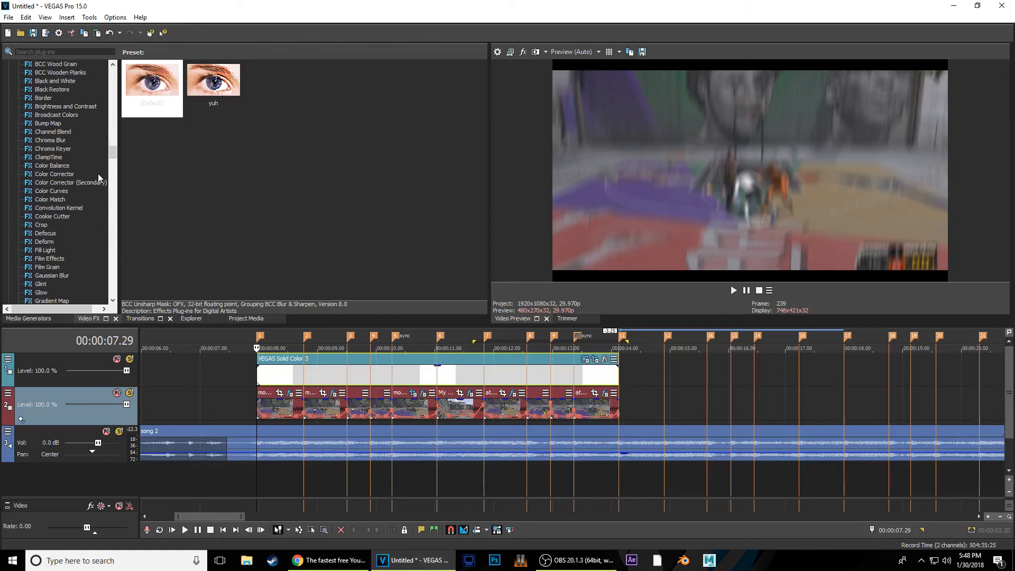
left_click_drag(113, 154, 113, 174)
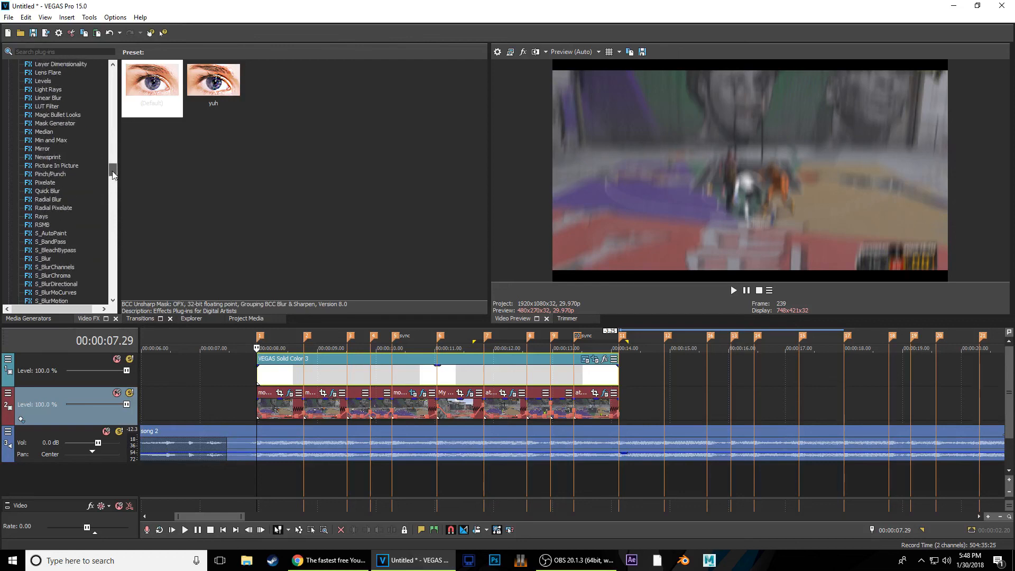
left_click(64, 115)
left_click_drag(68, 395, 66, 398)
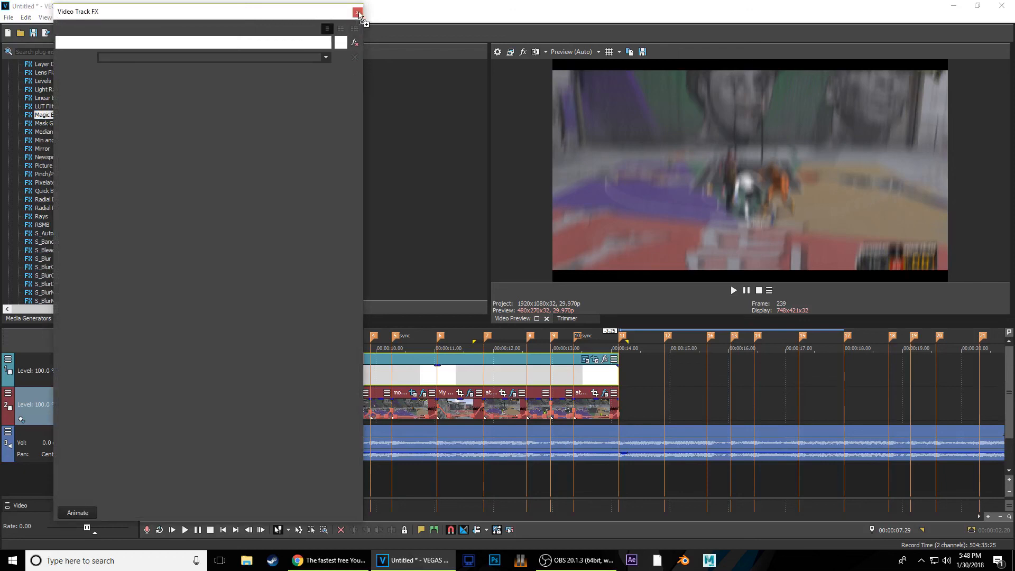
left_click(358, 12)
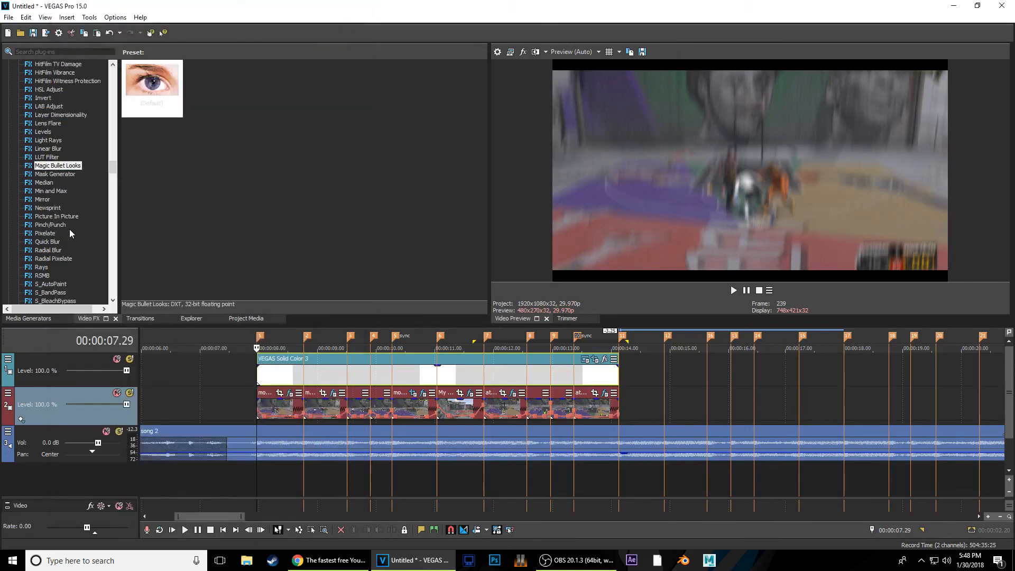
Add the RSMB motion blur effect with its default preset to the dunk clips' track and expand the track's effect rows
left_click(43, 275)
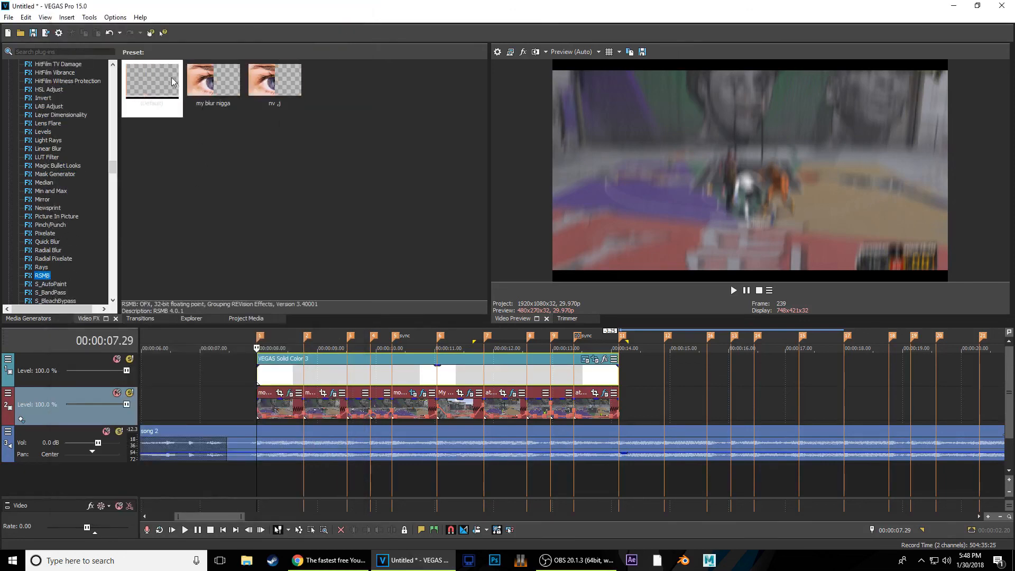
left_click_drag(146, 75, 281, 140)
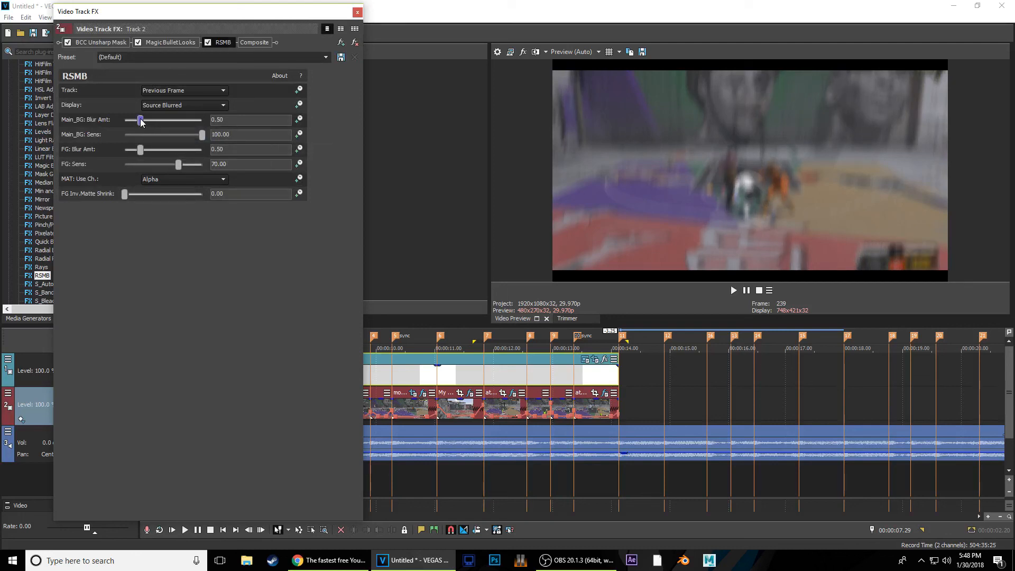
left_click_drag(140, 119, 139, 120)
left_click(358, 13)
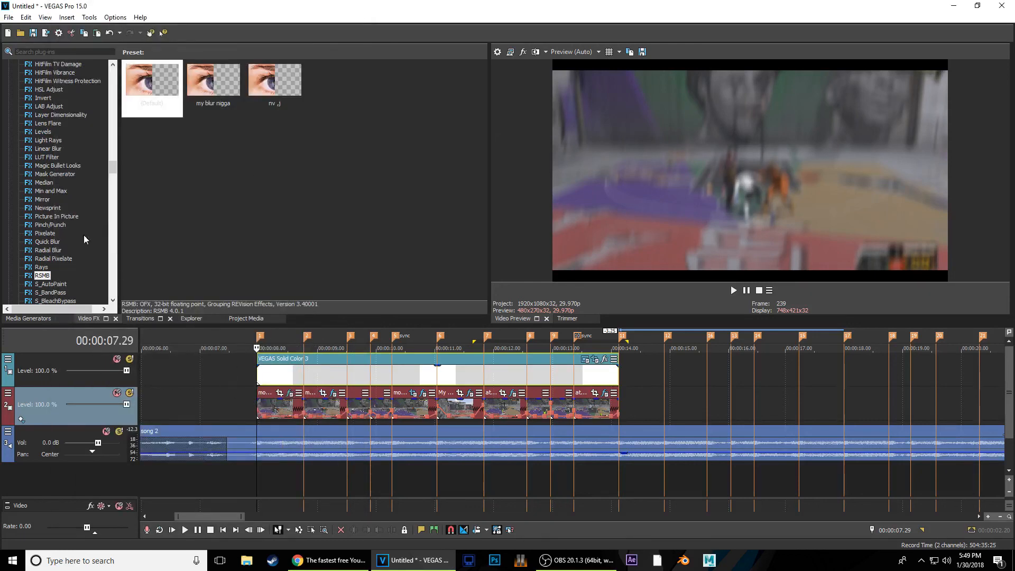
left_click(20, 419)
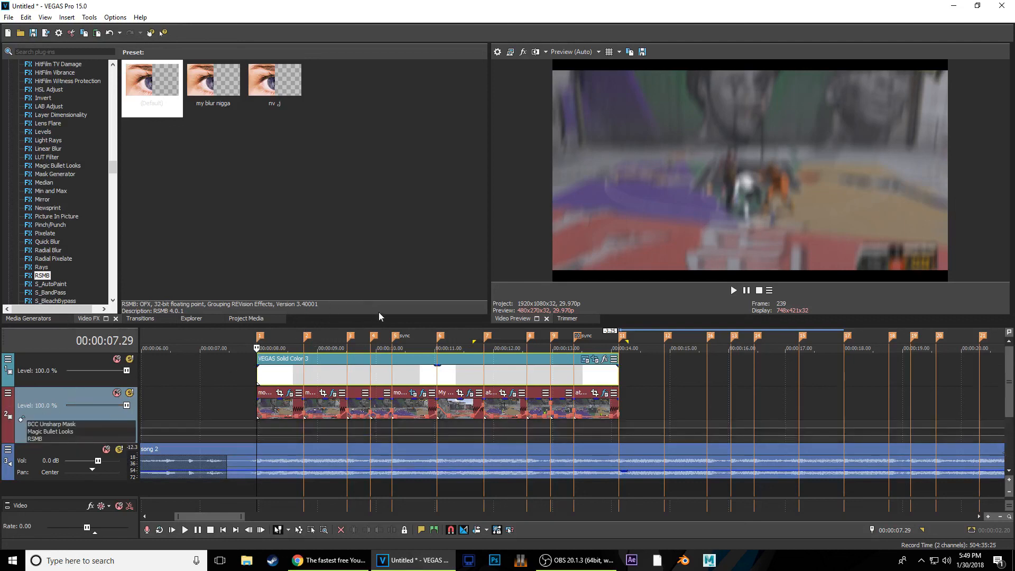
left_click(410, 379)
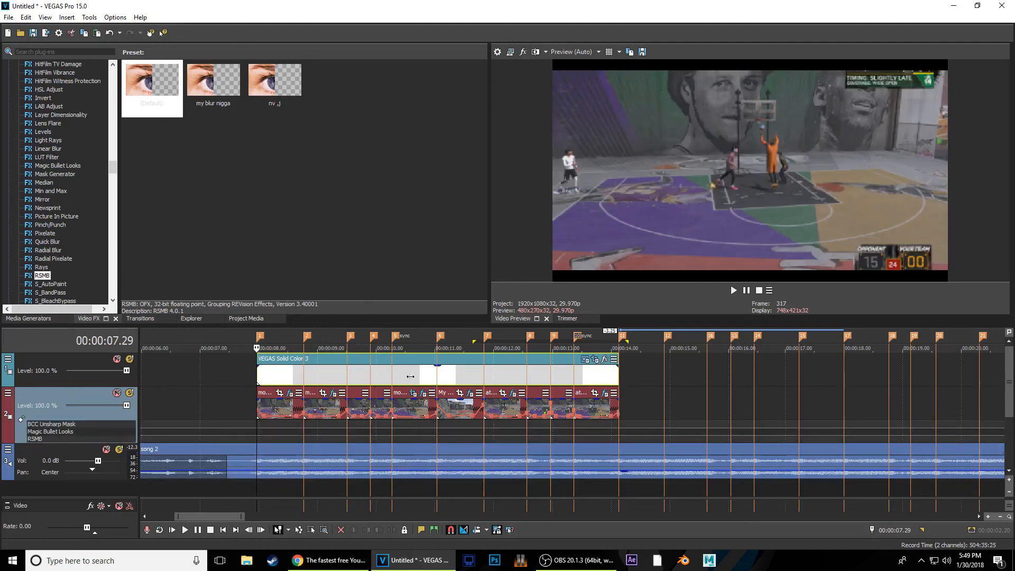